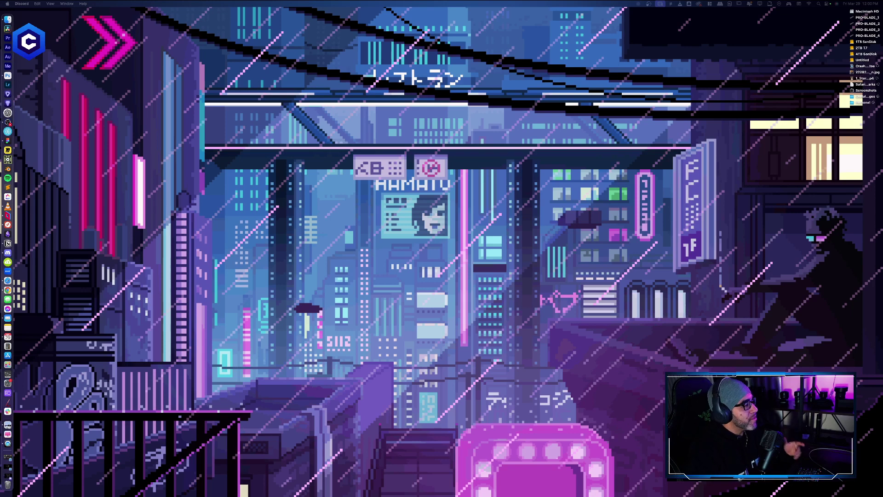
# Bring up the Discord window with the Office Hours live event and show the shared stream full screen.
pyautogui.click(8, 478)
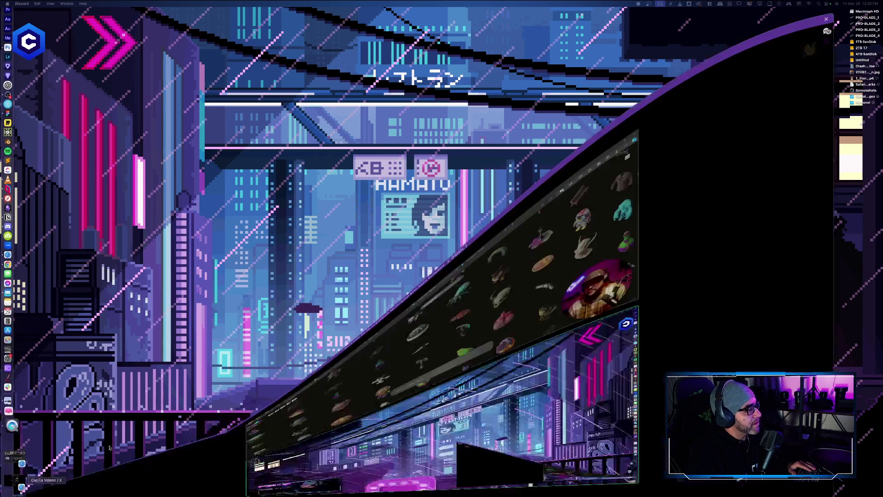
pyautogui.click(559, 155)
pyautogui.moveTo(843, 492)
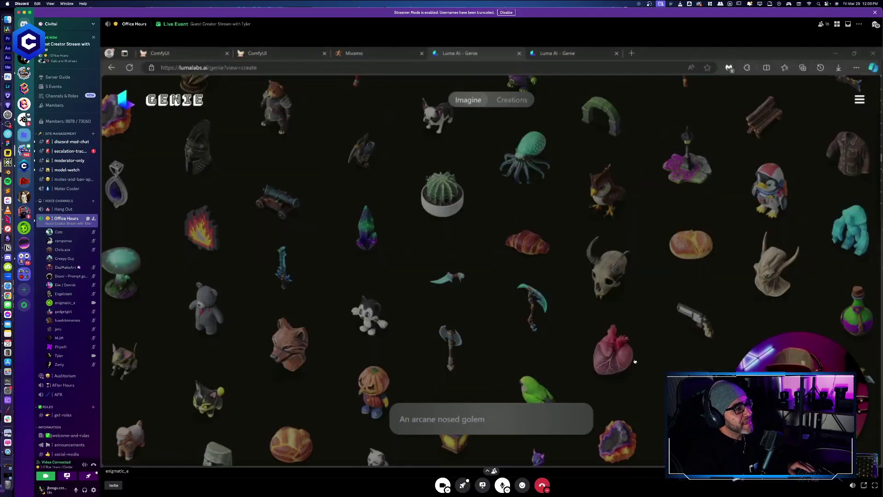
pyautogui.click(874, 485)
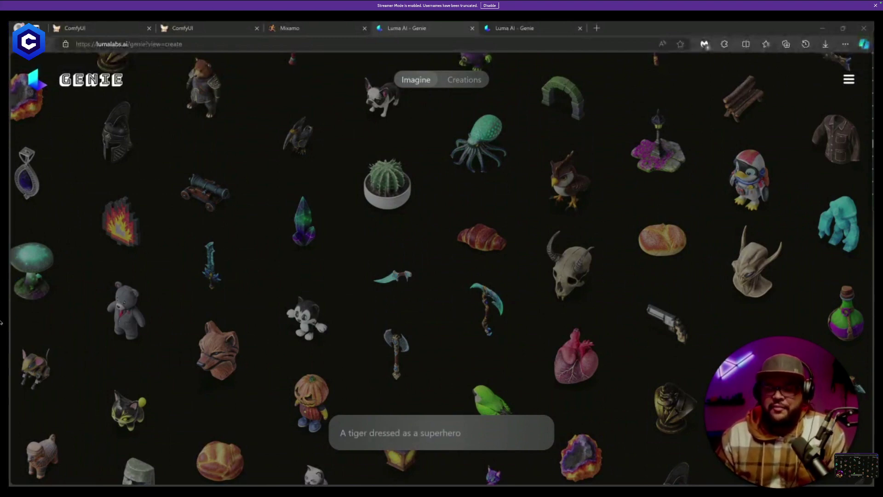
pyautogui.moveTo(3, 327)
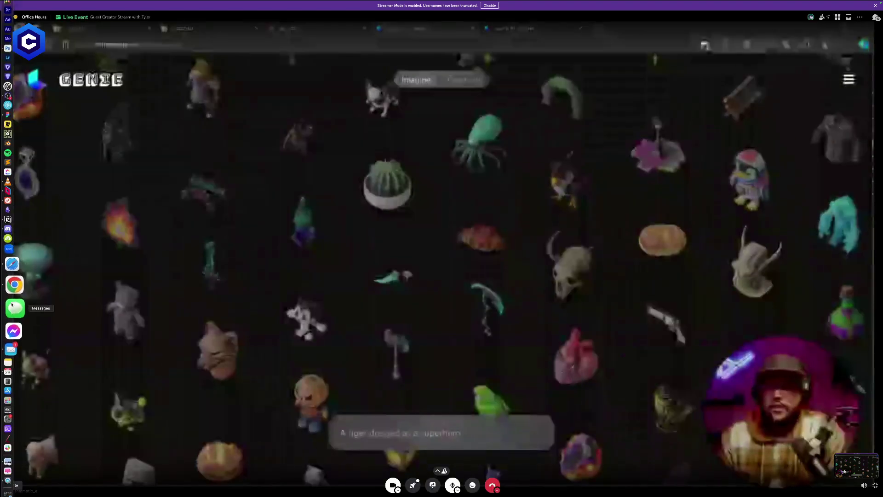
pyautogui.rightClick(13, 324)
pyautogui.click(59, 366)
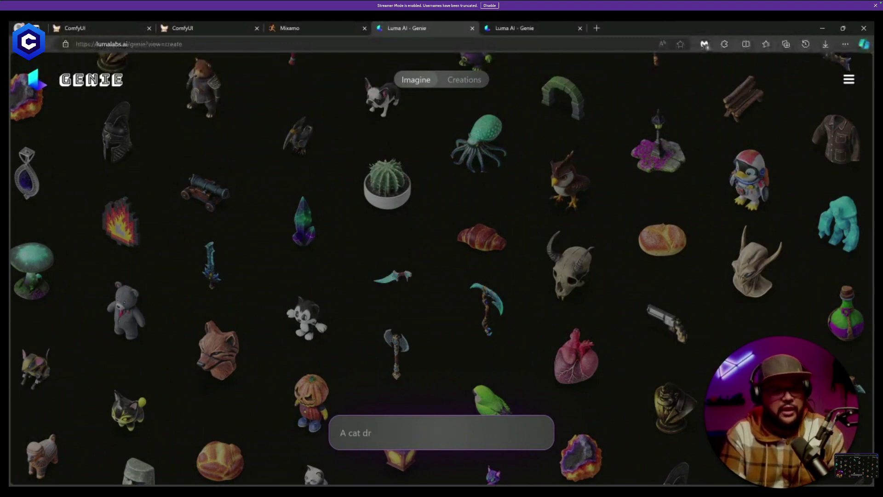
# Generate 3D models in Luma Genie from the prompt "ryu street fighter".
pyautogui.write('ryu street fight')
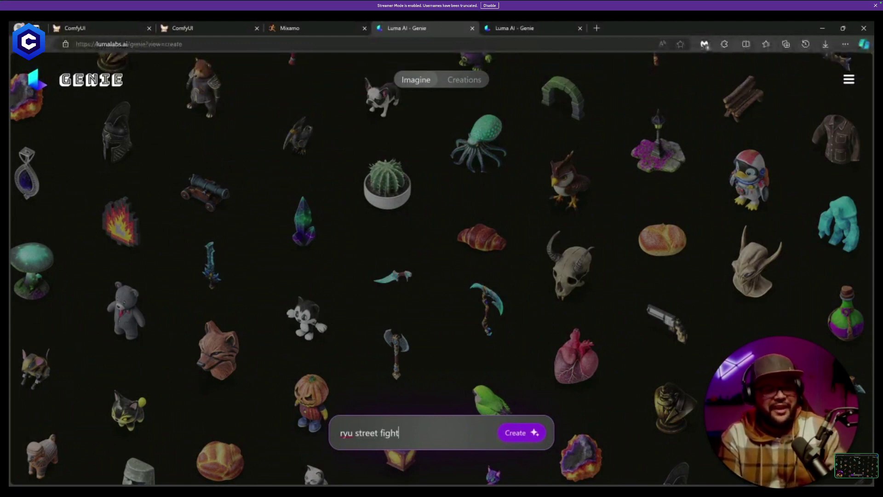
pyautogui.write('er')
pyautogui.press('Return')
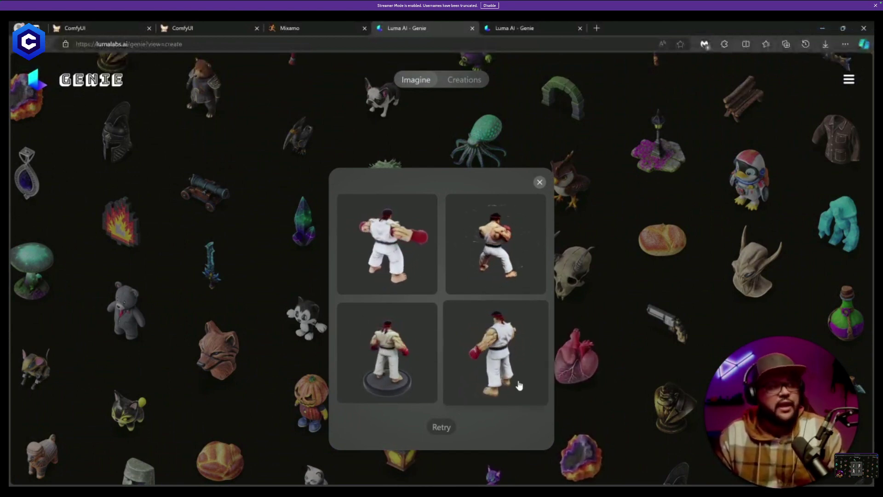
# Switch to the second ComfyUI workflow and examine the running mannequin clip in its video input node.
pyautogui.click(179, 28)
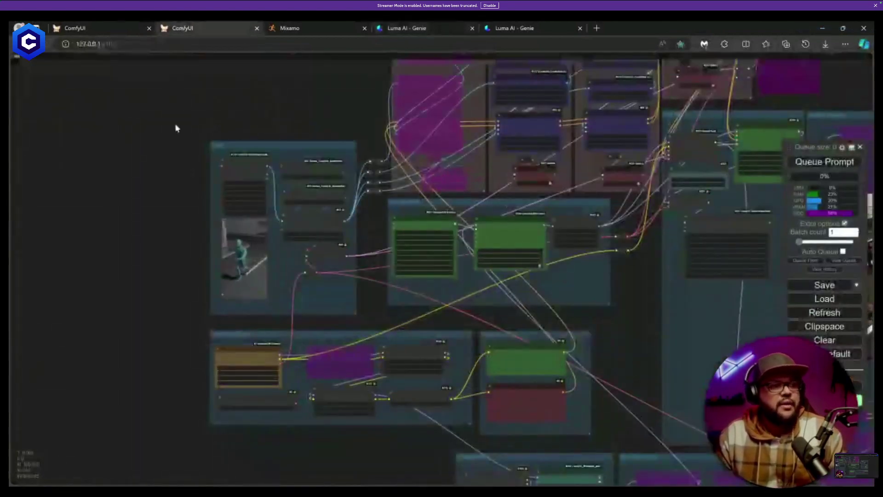
pyautogui.click(80, 30)
pyautogui.click(181, 29)
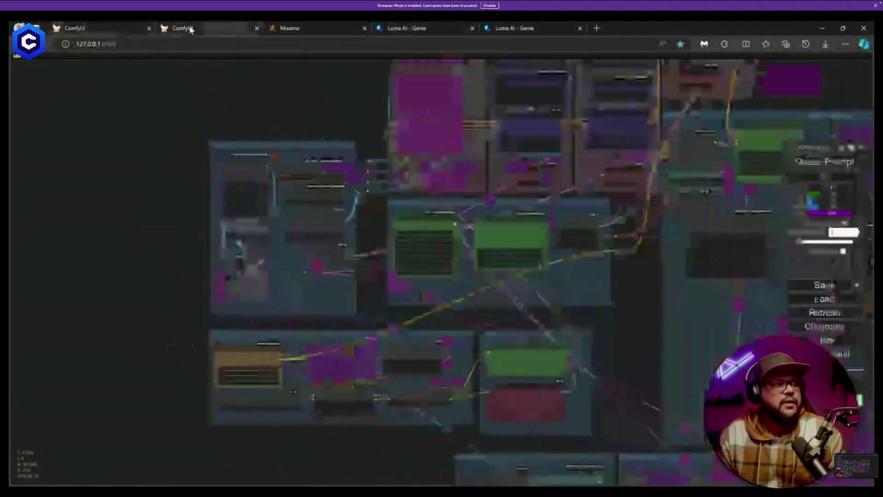
pyautogui.scroll(5, 566, 339)
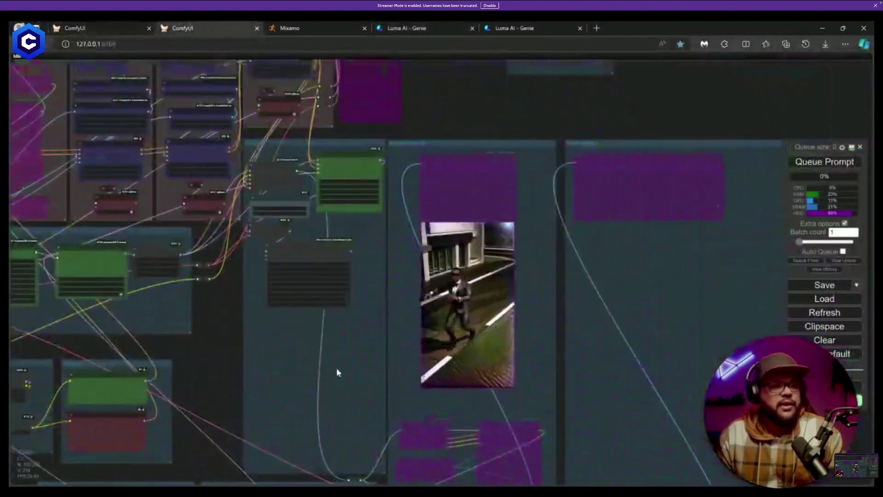
pyautogui.scroll(2, 335, 368)
pyautogui.scroll(1, 365, 361)
pyautogui.moveTo(363, 359); pyautogui.dragTo(758, 476)
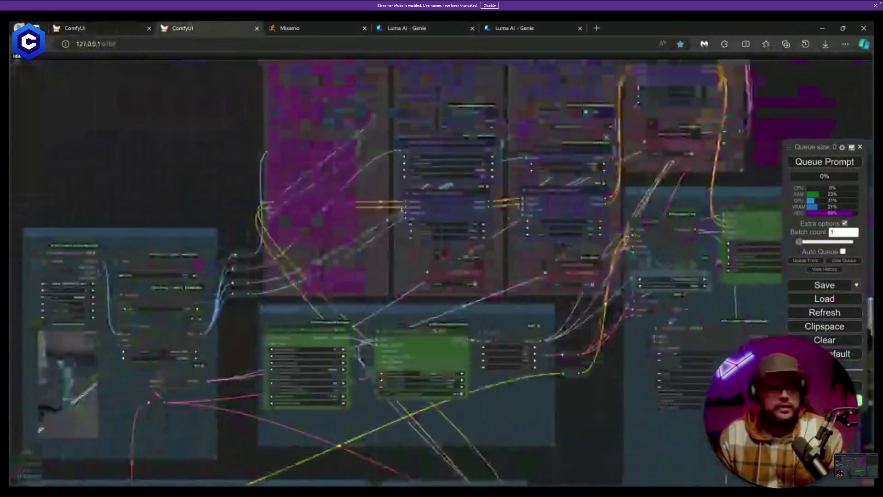
pyautogui.scroll(1, 262, 422)
pyautogui.moveTo(263, 422); pyautogui.dragTo(695, 420)
pyautogui.scroll(5, 584, 407)
pyautogui.scroll(2, 584, 412)
pyautogui.moveTo(584, 411); pyautogui.dragTo(593, 328)
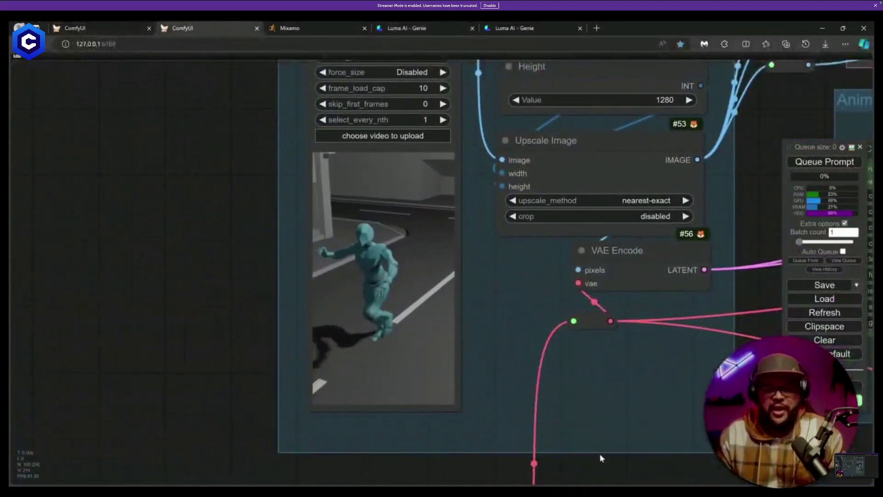
pyautogui.scroll(1, 600, 454)
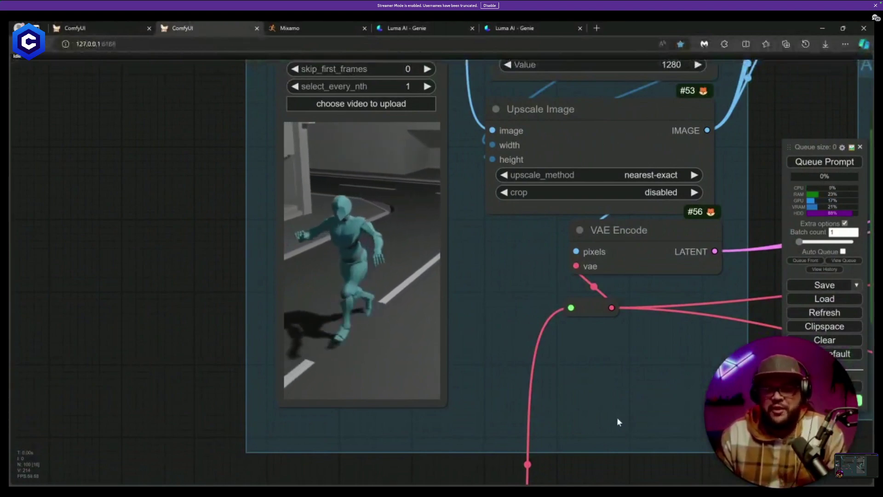
# Inspect the generated clip of the running man in a suit in the workflow's Iterative Upscale group.
pyautogui.moveTo(700, 413); pyautogui.dragTo(14, 483)
pyautogui.moveTo(637, 432); pyautogui.dragTo(10, 254)
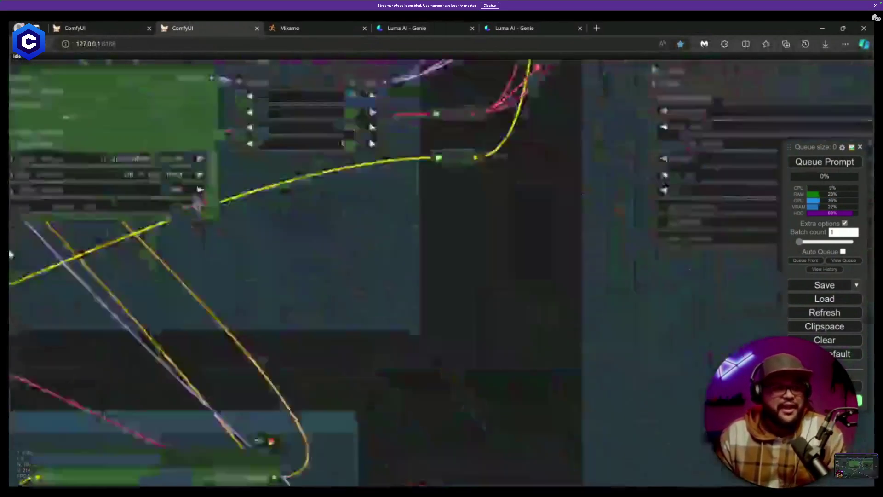
pyautogui.moveTo(572, 336); pyautogui.dragTo(62, 369)
pyautogui.moveTo(401, 337); pyautogui.dragTo(254, 383)
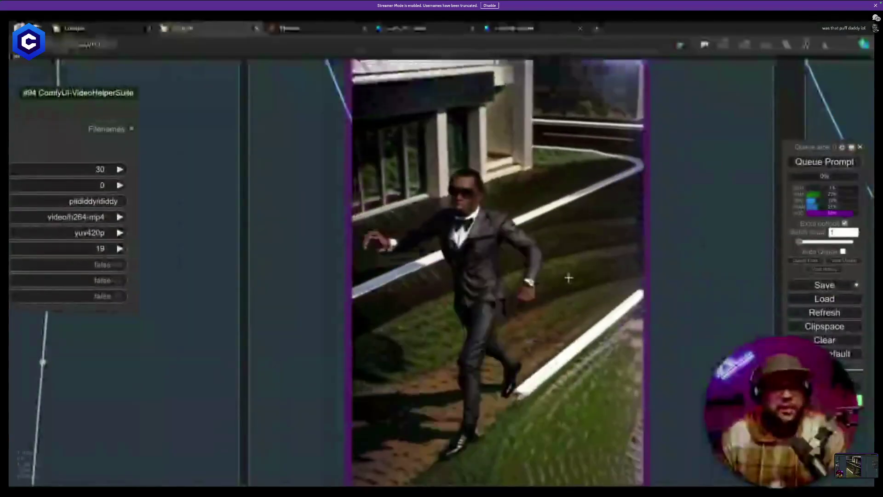
pyautogui.scroll(1, 375, 253)
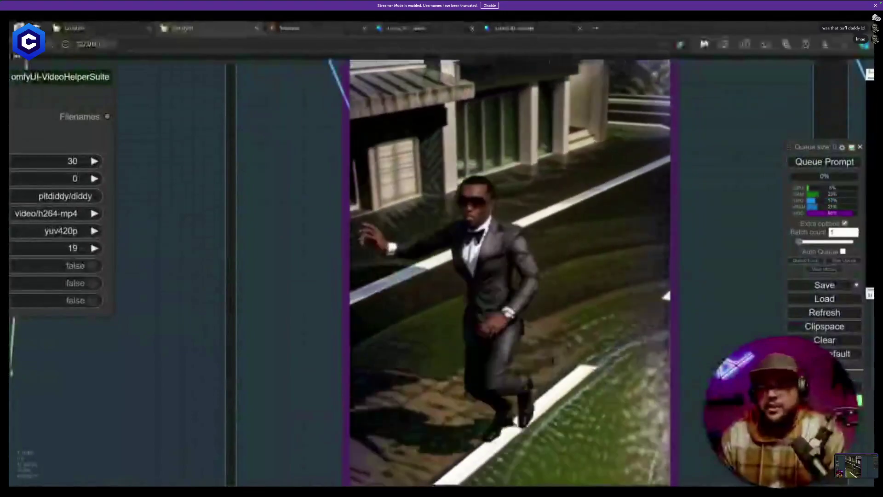
# Bring the VLC window with diddy.mp4 over the workflow, enlarge it and play the video.
pyautogui.moveTo(874, 76); pyautogui.dragTo(509, 117)
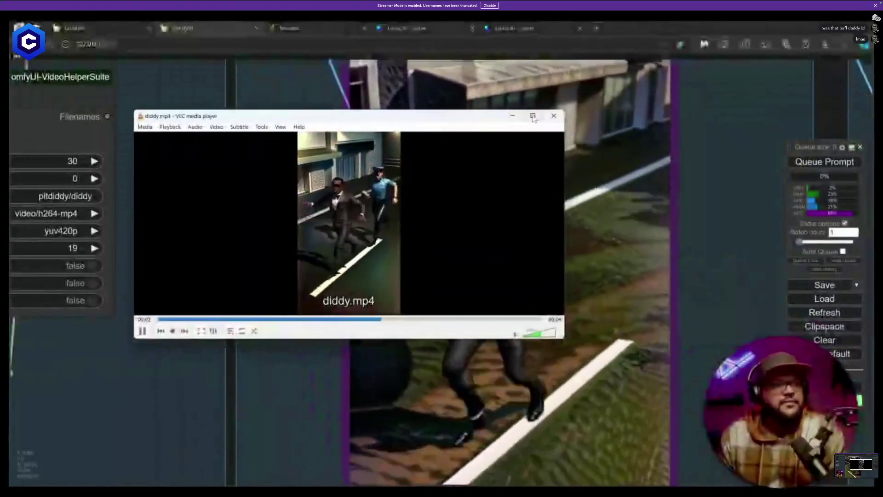
pyautogui.doubleClick(509, 118)
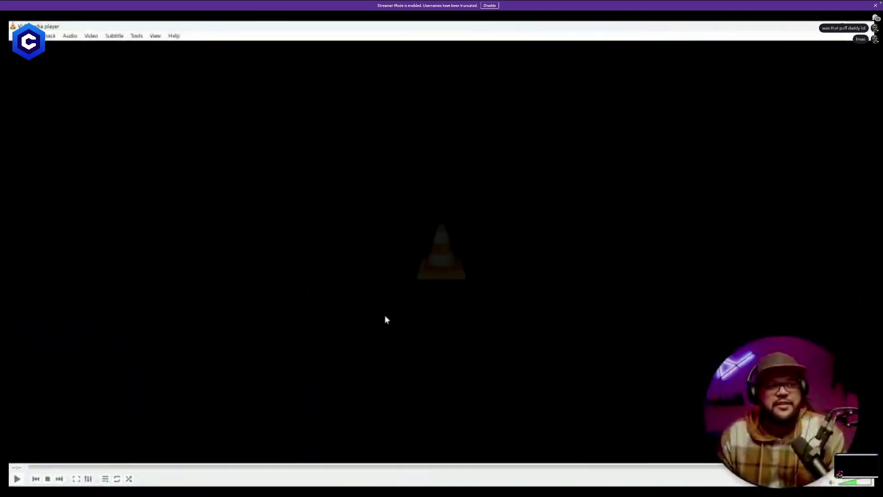
pyautogui.click(18, 479)
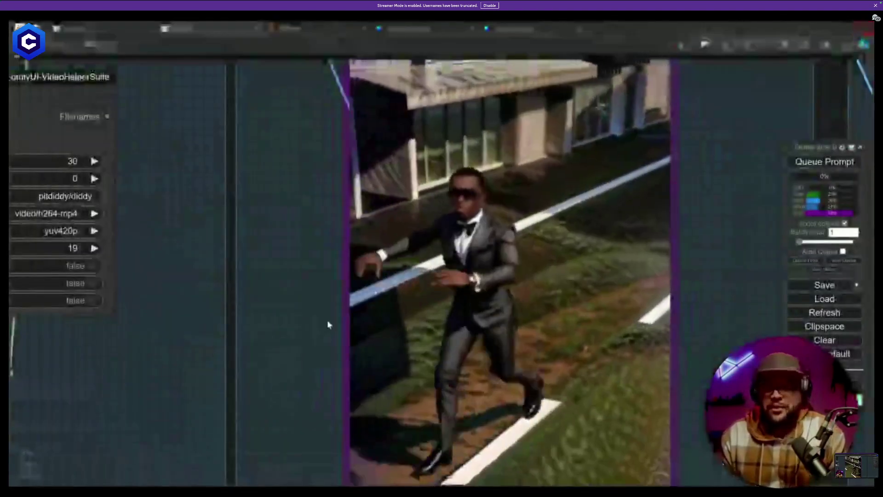
# Review the ComfyUI workflow from the input and ControlNet groups through AnimateDiff to the video output.
pyautogui.scroll(-8, 327, 319)
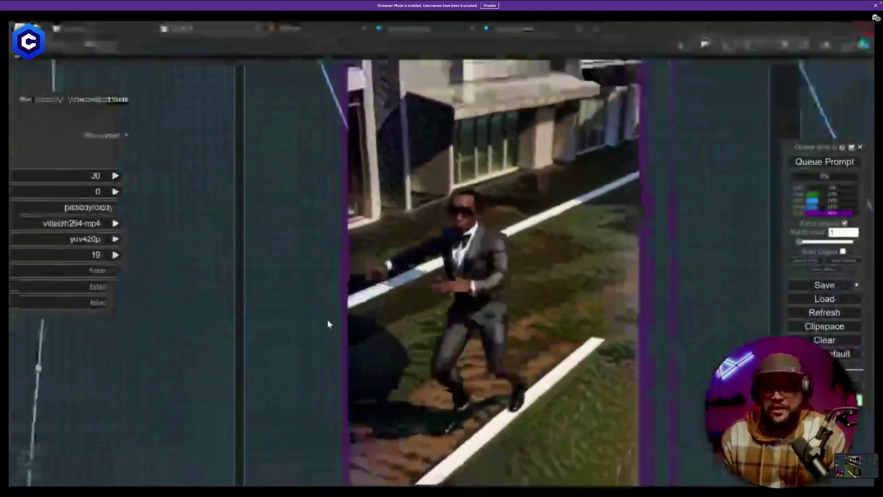
pyautogui.scroll(-4, 323, 325)
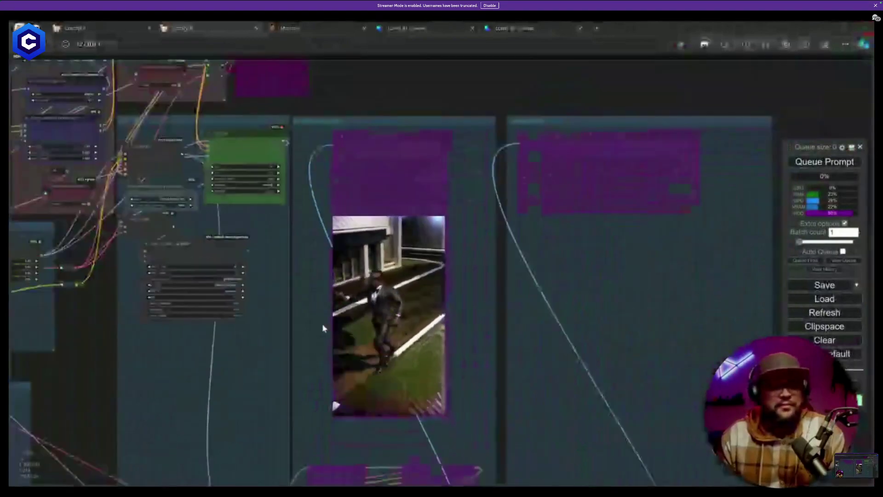
pyautogui.moveTo(324, 330); pyautogui.dragTo(562, 368)
pyautogui.moveTo(396, 356); pyautogui.dragTo(646, 368)
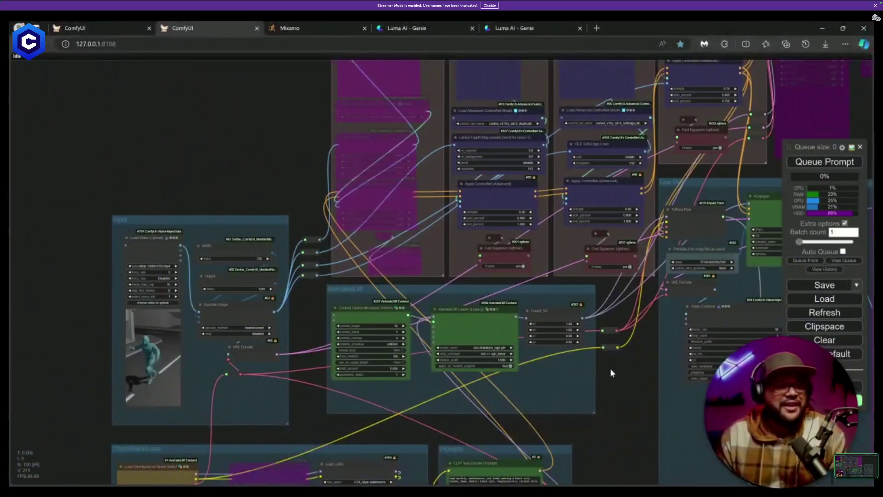
pyautogui.moveTo(611, 372); pyautogui.dragTo(209, 308)
pyautogui.scroll(2, 489, 415)
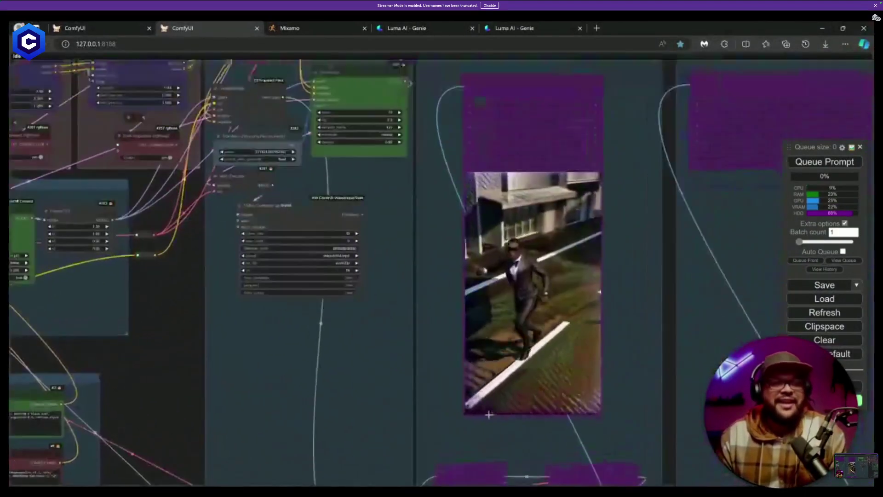
pyautogui.scroll(-2, 442, 412)
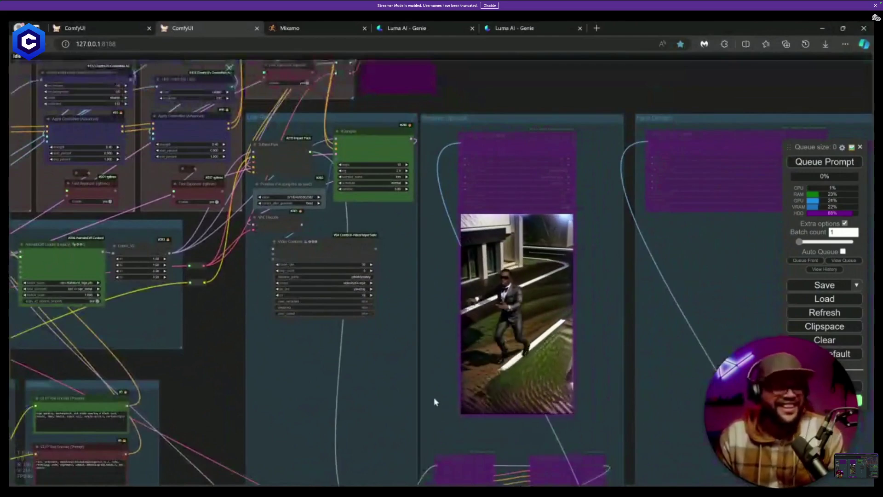
pyautogui.moveTo(327, 396); pyautogui.dragTo(457, 398)
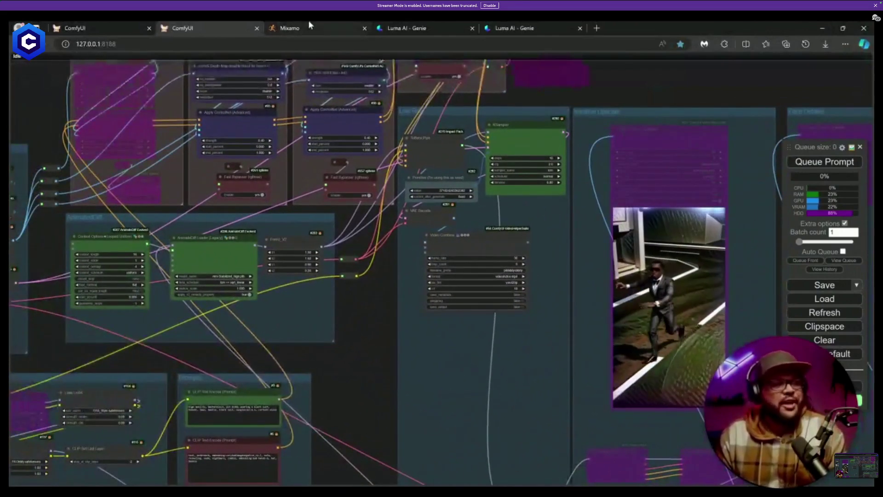
# Revisit the generated Genie models, switch to Mixamo and show its animations library.
pyautogui.click(423, 28)
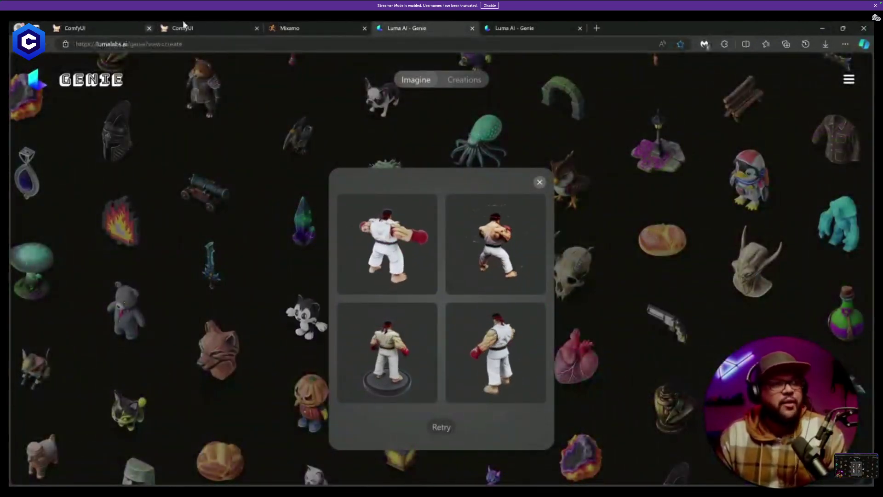
pyautogui.hotkey('ctrl', 'shift', 'Tab')
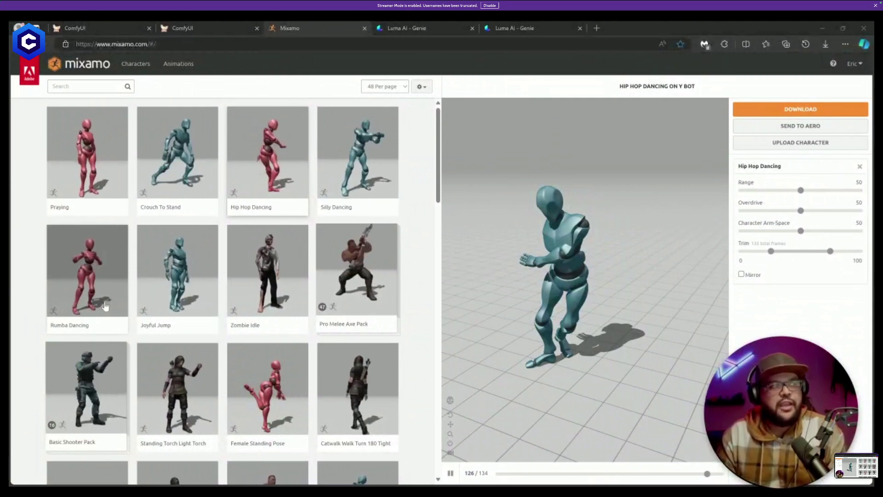
pyautogui.click(172, 63)
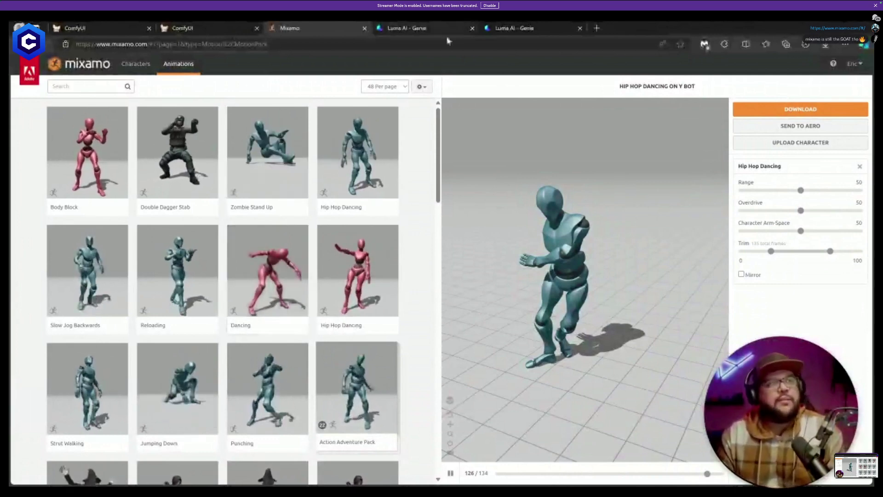
# Search Google for "deepmotion" in a new browser tab and open the DeepMotion website.
pyautogui.click(597, 28)
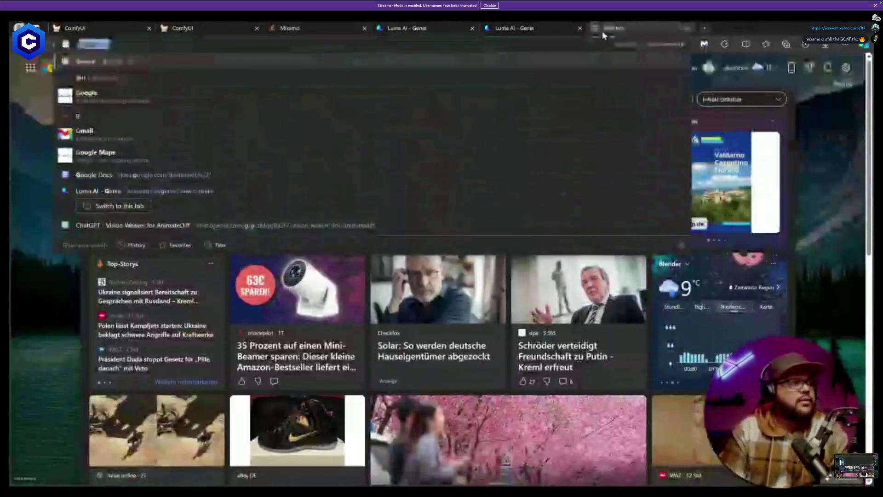
pyautogui.press('Return')
pyautogui.write('deep')
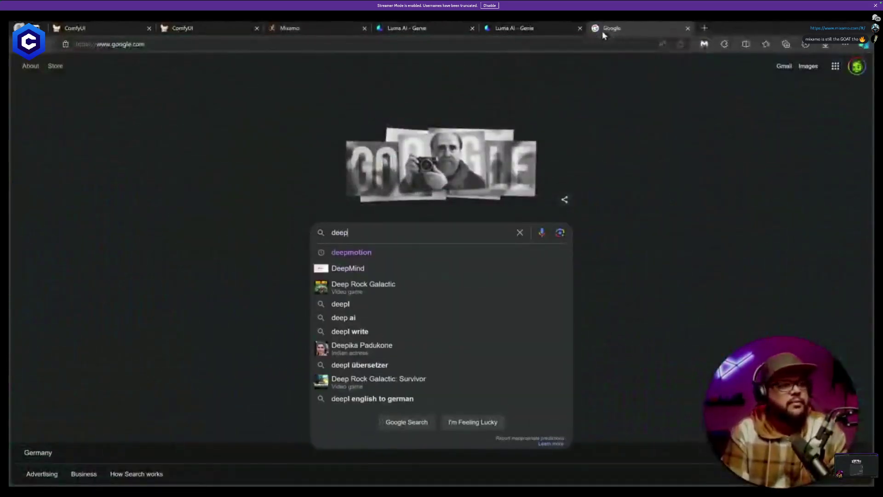
pyautogui.write('motion')
pyautogui.press('Return')
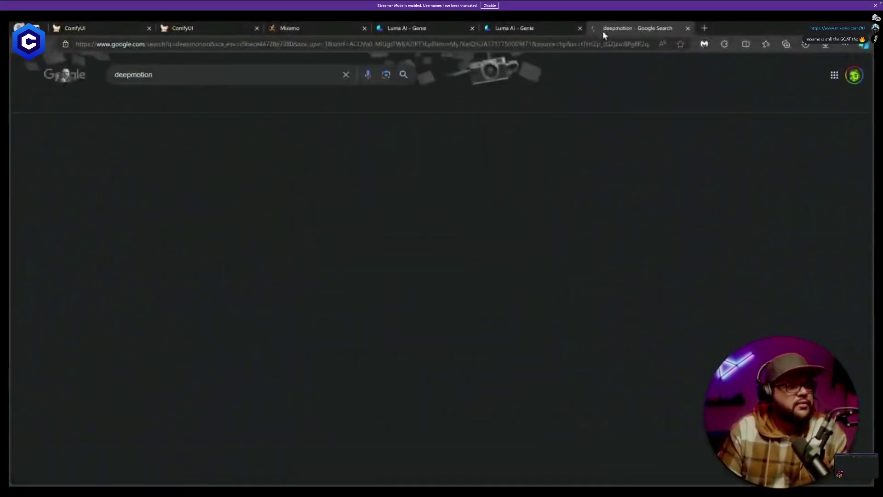
pyautogui.click(280, 190)
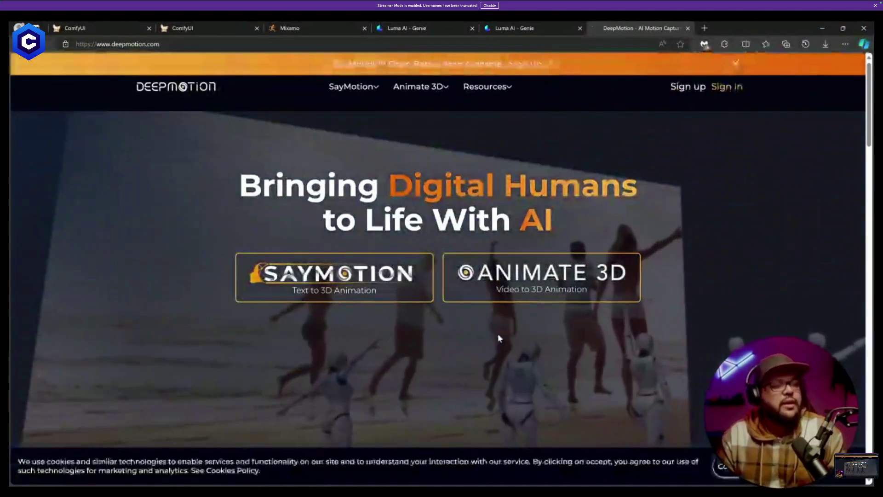
# Look through the DeepMotion home page and return to its SayMotion and Animate 3D options.
pyautogui.scroll(-4, 547, 391)
pyautogui.scroll(-15, 546, 391)
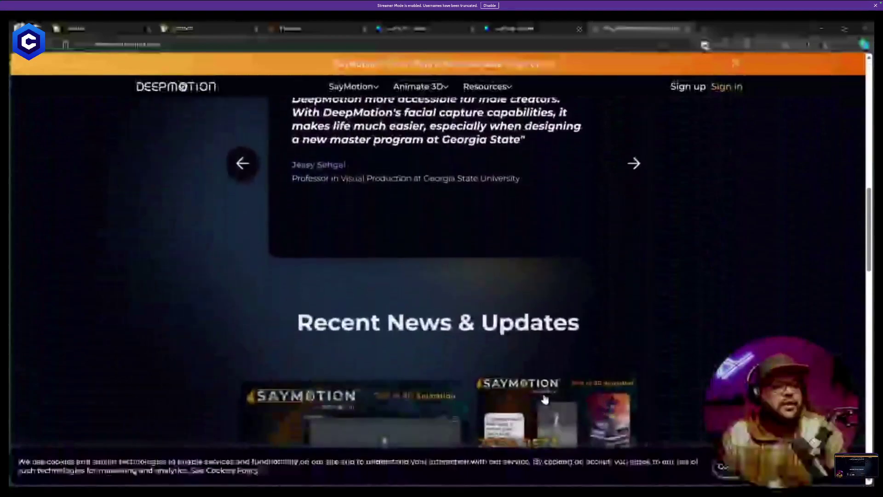
pyautogui.scroll(12, 543, 396)
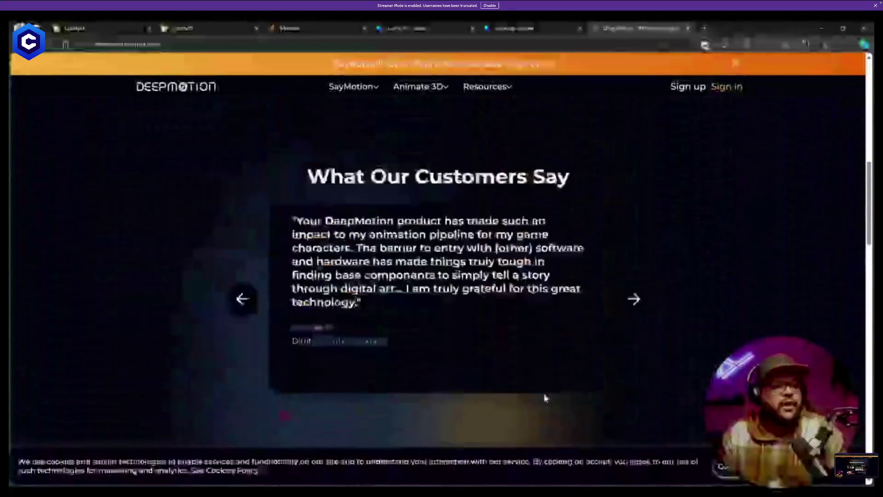
pyautogui.scroll(3, 429, 327)
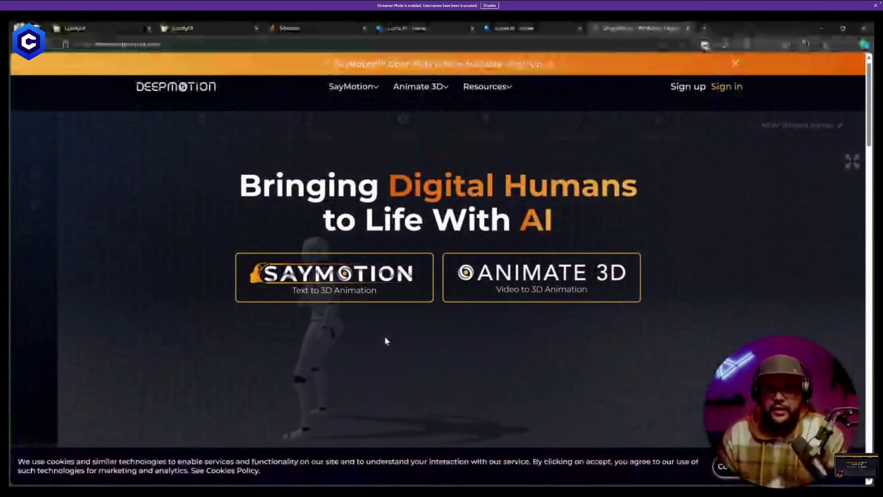
# Switch past the Genie pages to Mixamo, look at its character library and return to the animations library.
pyautogui.click(516, 28)
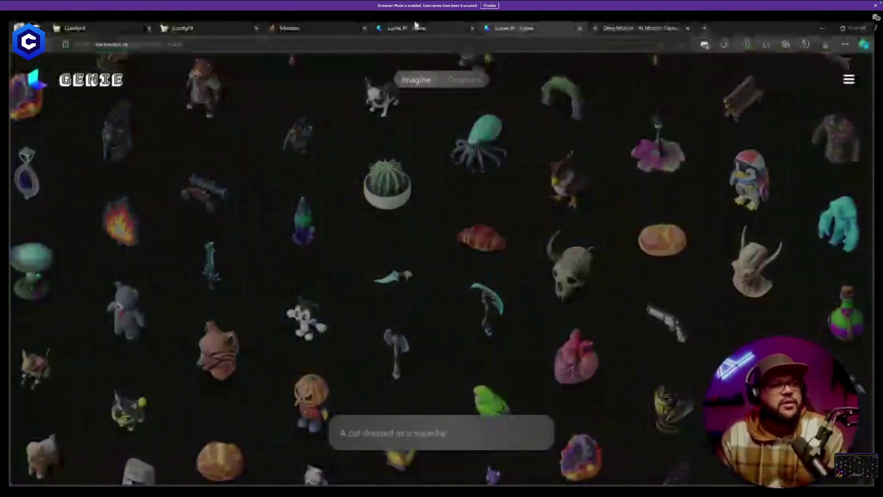
pyautogui.click(326, 28)
pyautogui.hotkey('ctrl', 'Tab')
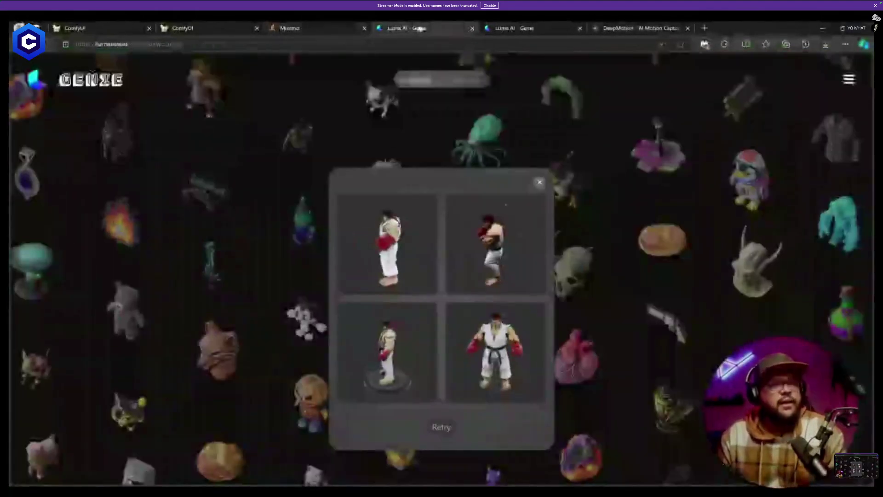
pyautogui.click(325, 28)
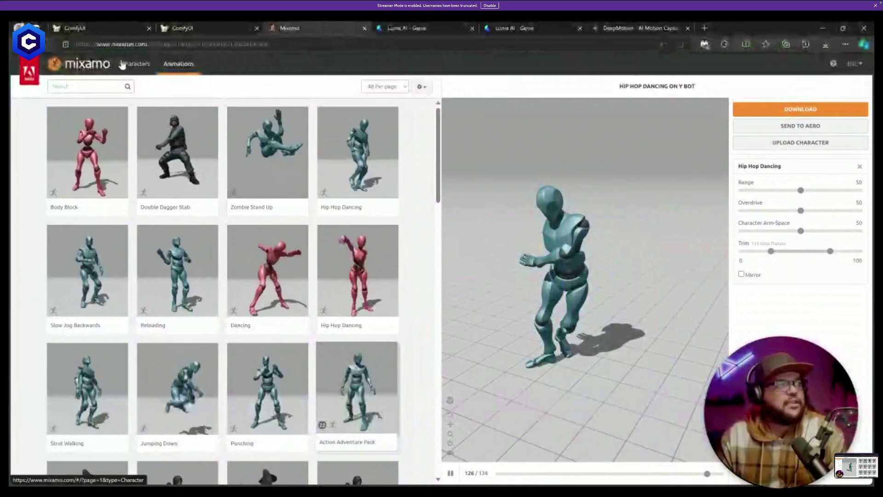
pyautogui.click(144, 68)
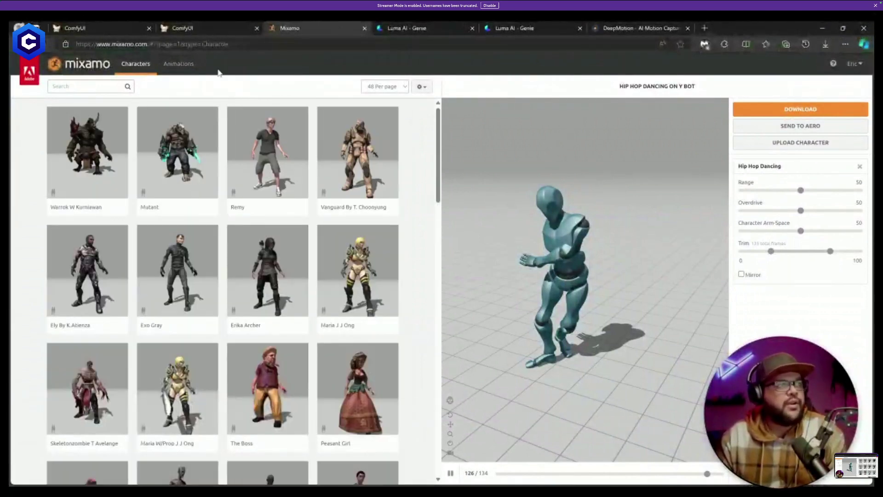
pyautogui.click(180, 64)
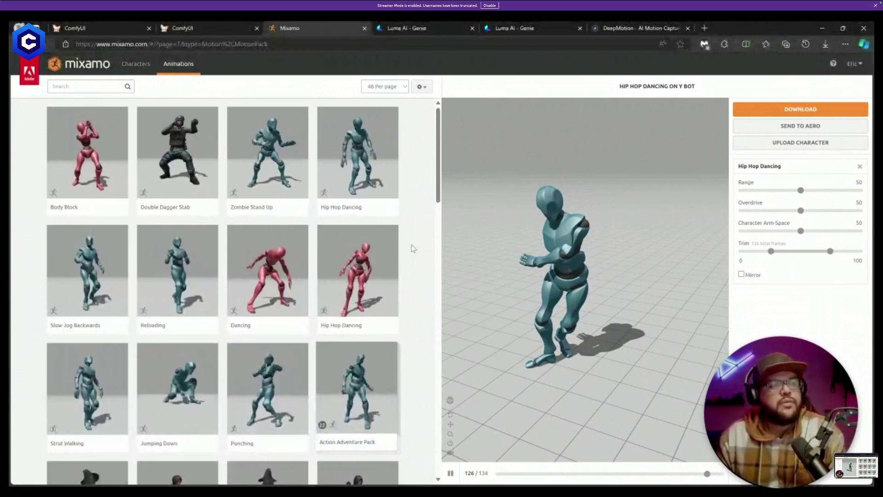
pyautogui.scroll(-1, 413, 248)
pyautogui.scroll(1, 413, 248)
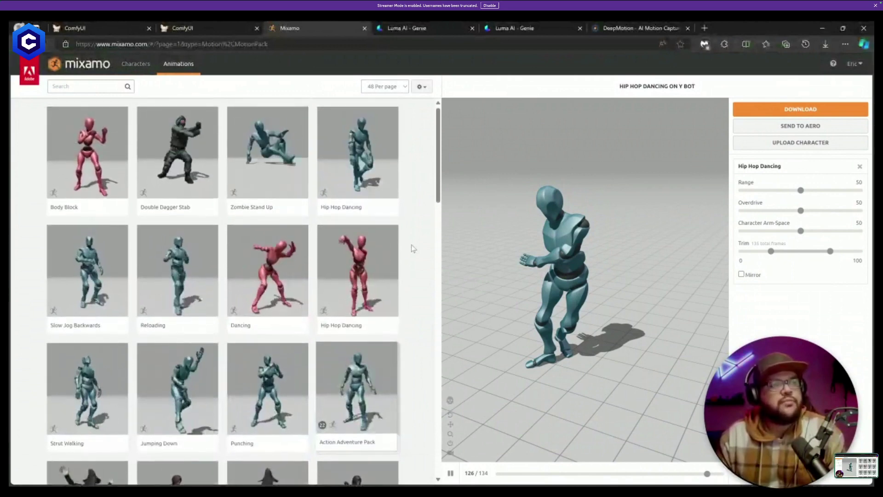
# Close the earlier results in Genie and write the prompt "miles morales wearing a green bomber jacket, red hood, jordan sneakers,".
pyautogui.click(420, 30)
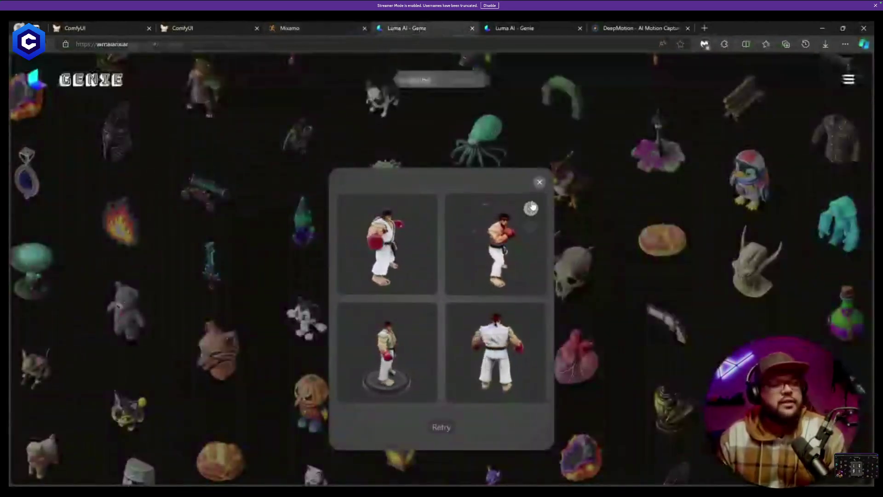
pyautogui.click(539, 183)
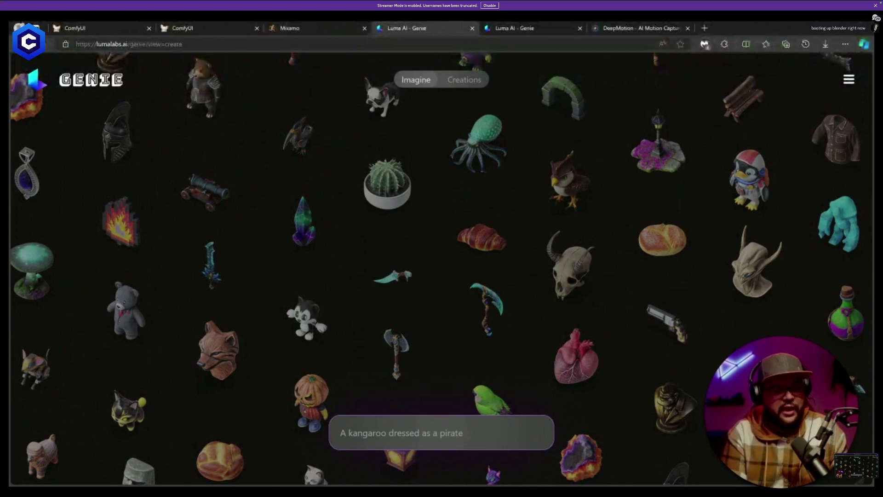
pyautogui.write('miln')
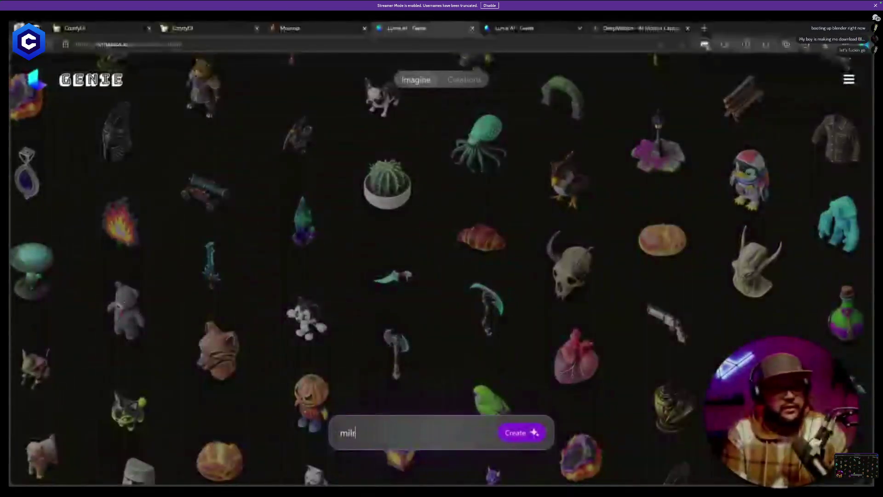
pyautogui.press('BackSpace')
pyautogui.write('es morales')
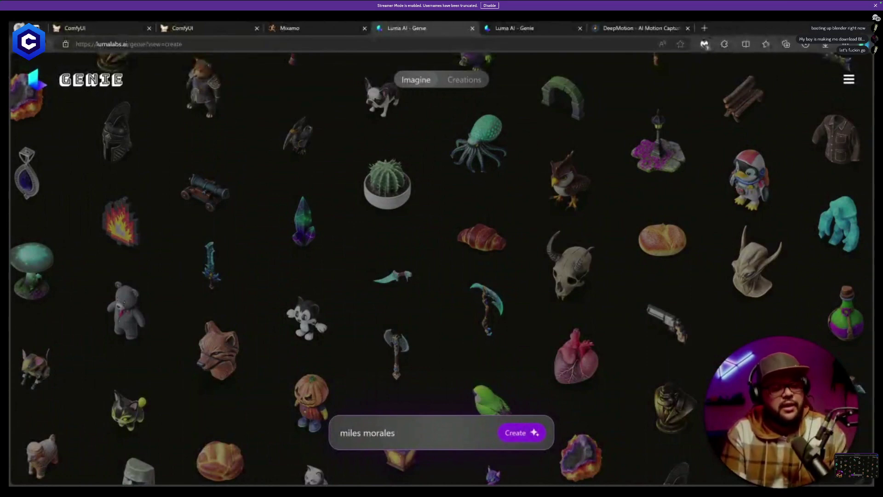
pyautogui.write(' wear')
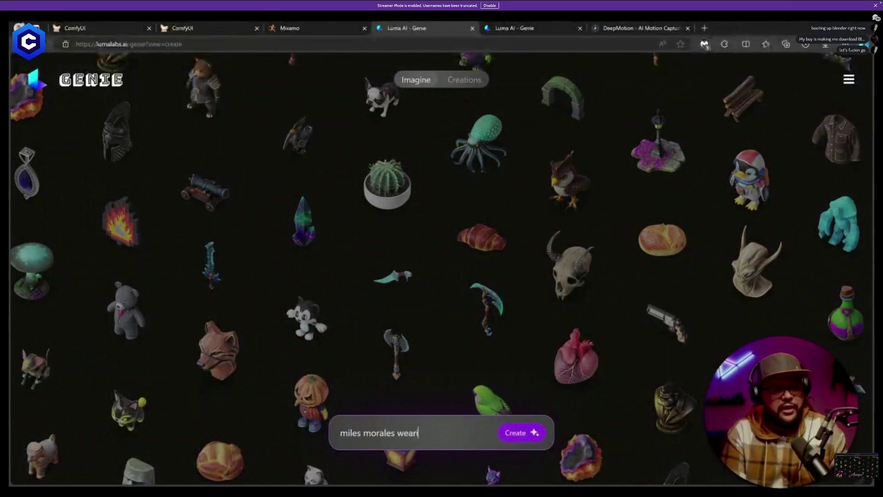
pyautogui.write('ing ')
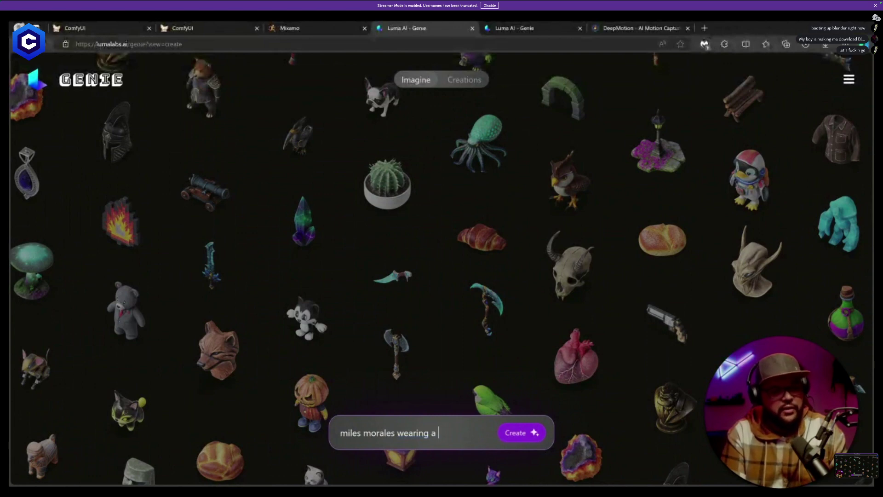
pyautogui.write('a green bomber')
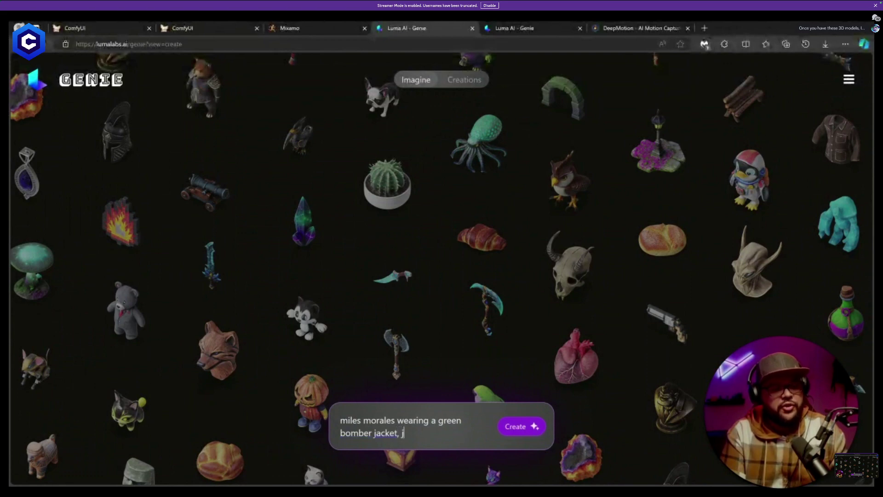
pyautogui.write('jacket, jorda')
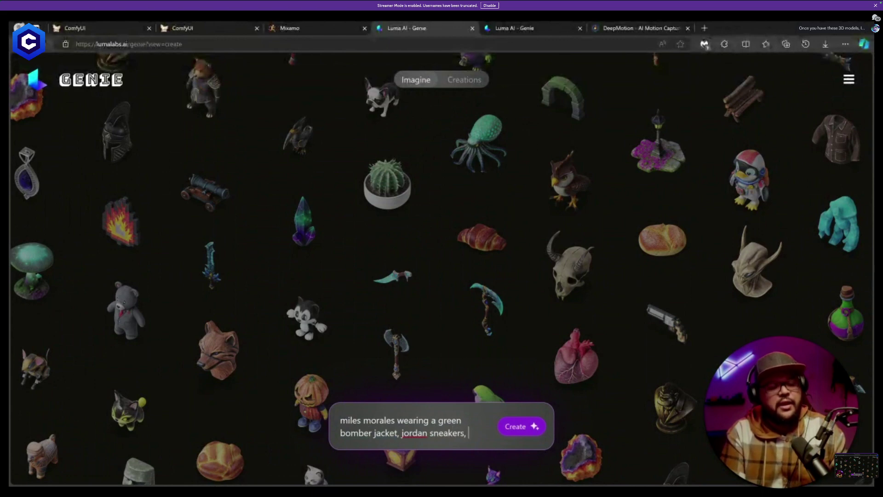
pyautogui.write('n sneakers,')
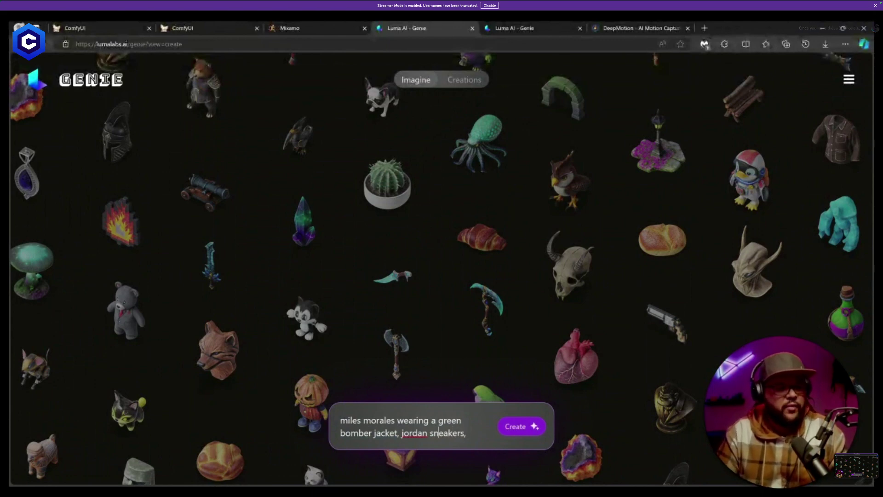
pyautogui.write('r')
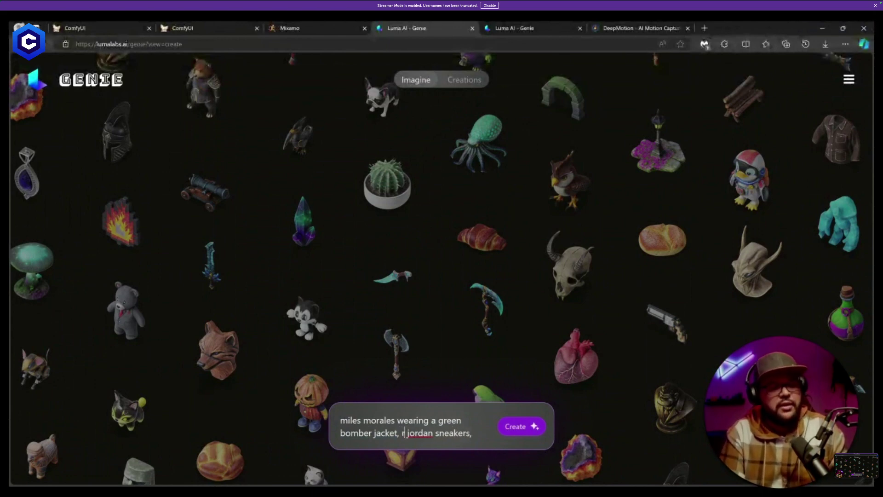
pyautogui.write('ed hood,')
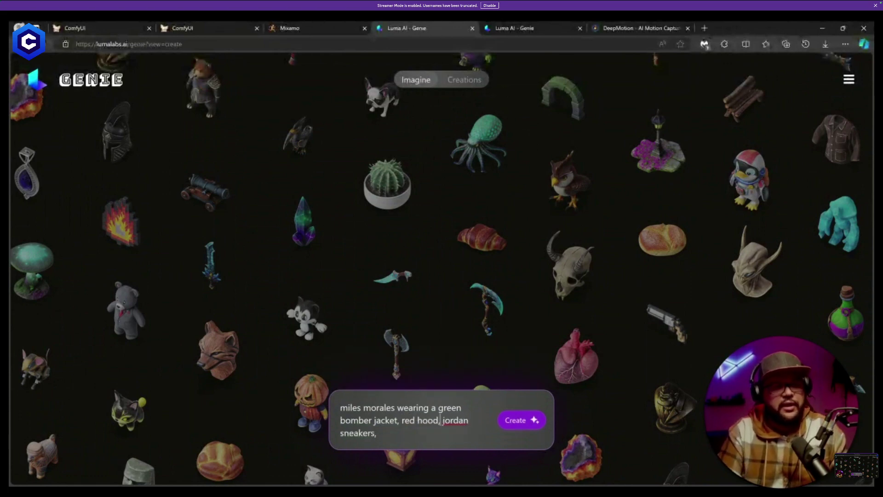
# Search Google for "miles morales outfit" in a new browser tab.
pyautogui.click(704, 28)
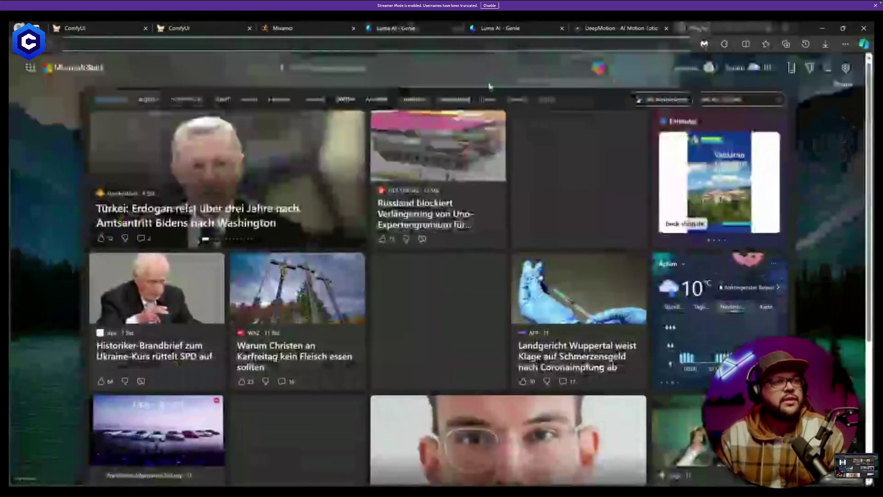
pyautogui.write('g')
pyautogui.press('Return')
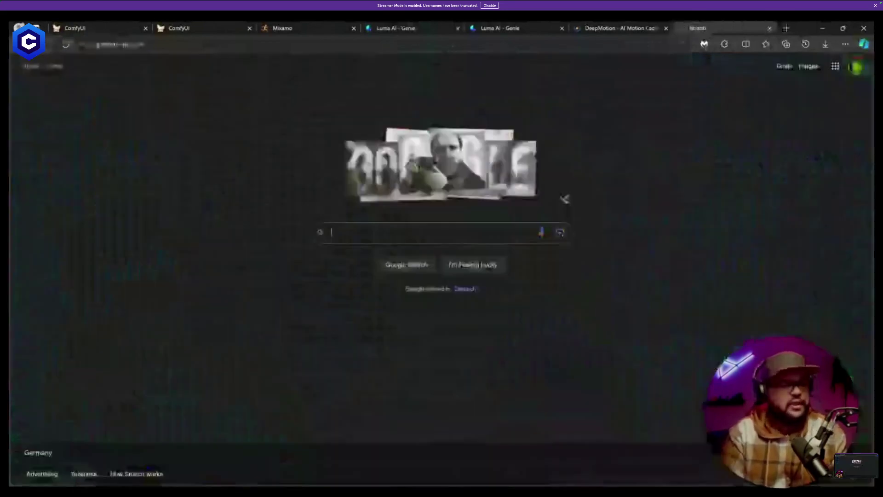
pyautogui.write('miles morales fu')
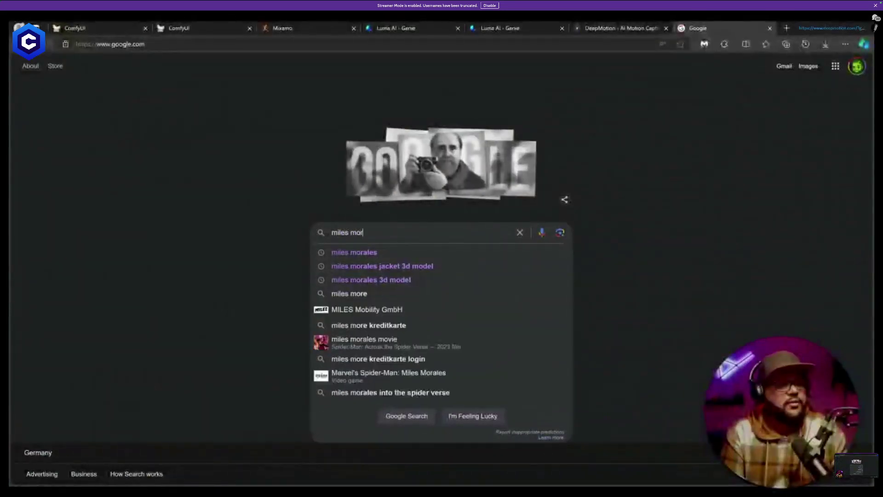
pyautogui.press('BackSpace')
pyautogui.press('BackSpace')
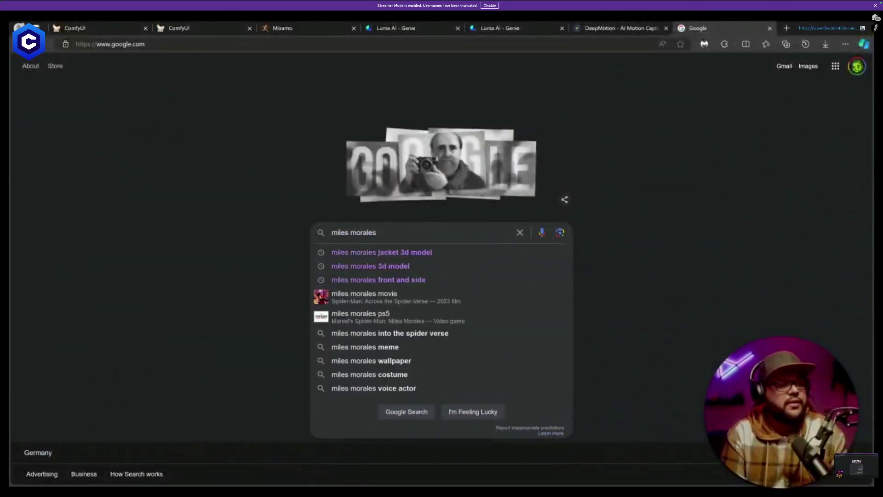
pyautogui.write('outfit')
pyautogui.press('Return')
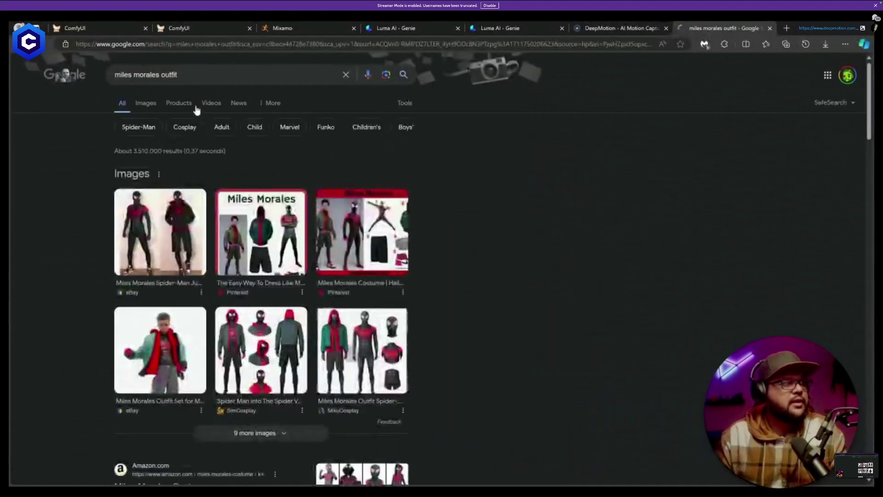
# Show the image results and preview the eBay figure wearing the open green jacket and gray shorts.
pyautogui.click(142, 104)
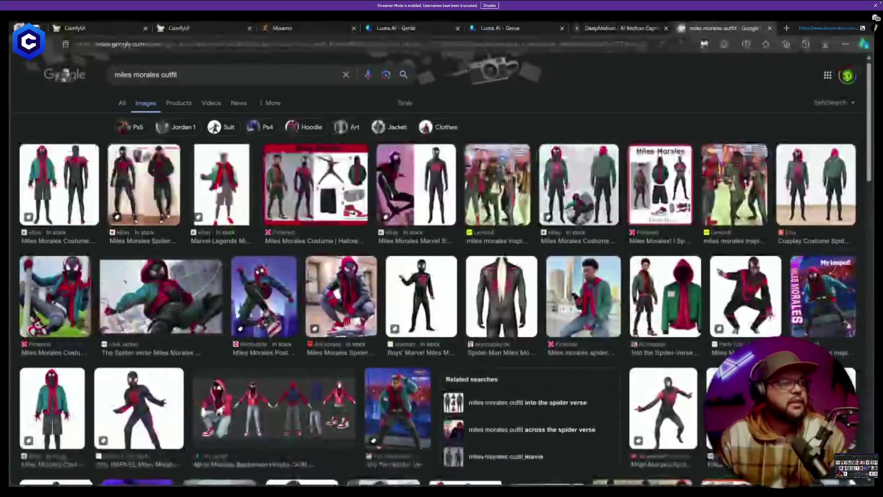
pyautogui.click(159, 298)
pyautogui.click(221, 187)
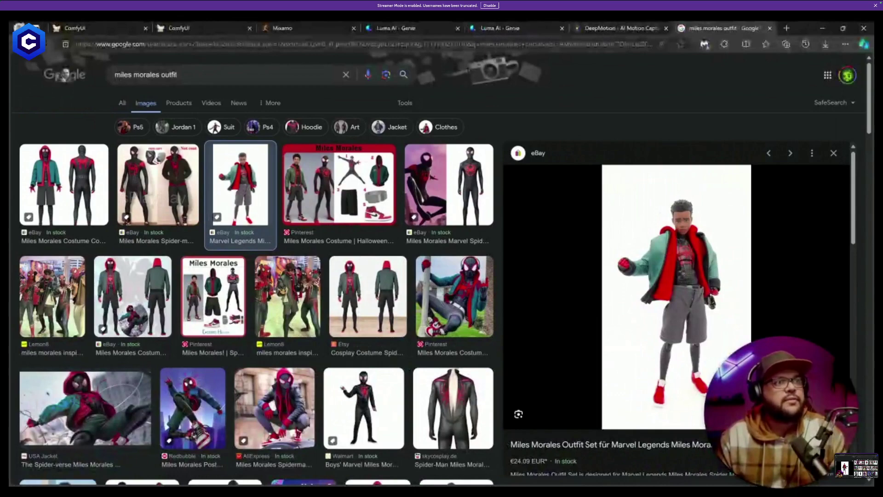
# Return to the Genie prompt, complete it with "in t pose" and generate the models.
pyautogui.click(441, 29)
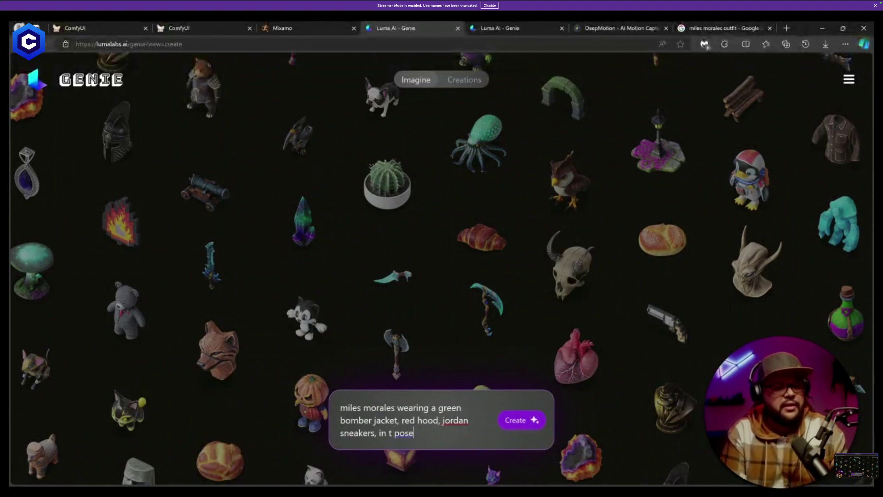
pyautogui.press('Return')
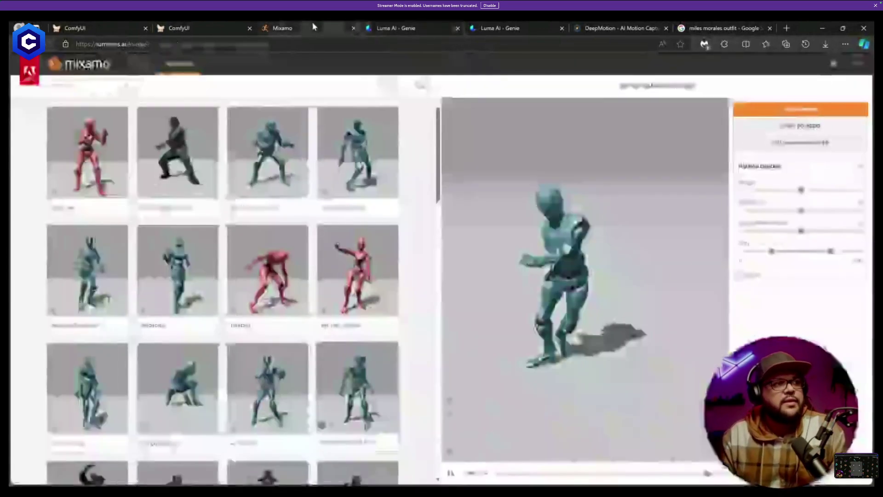
# Revisit the Mixamo and DeepMotion pages and return to the Genie generation results.
pyautogui.click(299, 28)
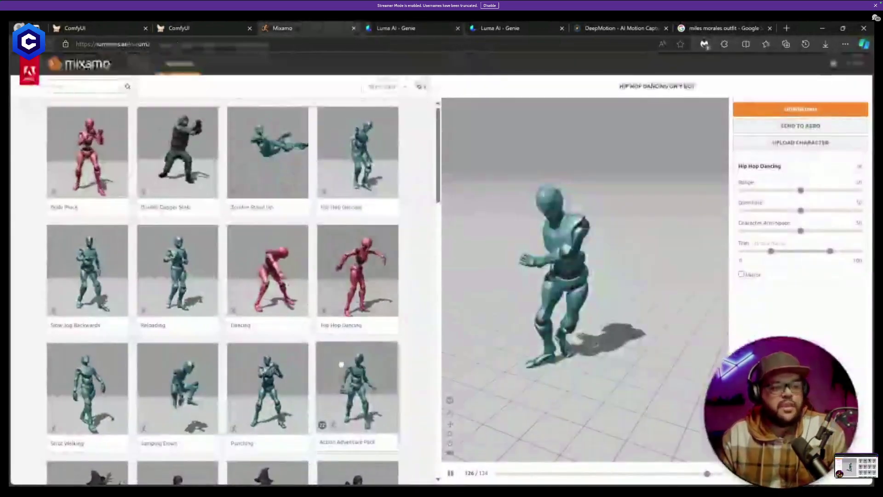
pyautogui.click(607, 30)
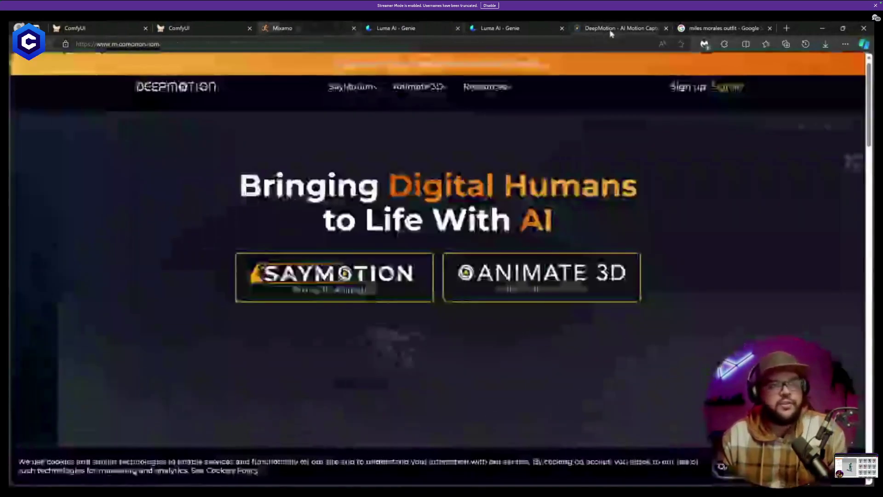
pyautogui.click(522, 29)
pyautogui.click(428, 31)
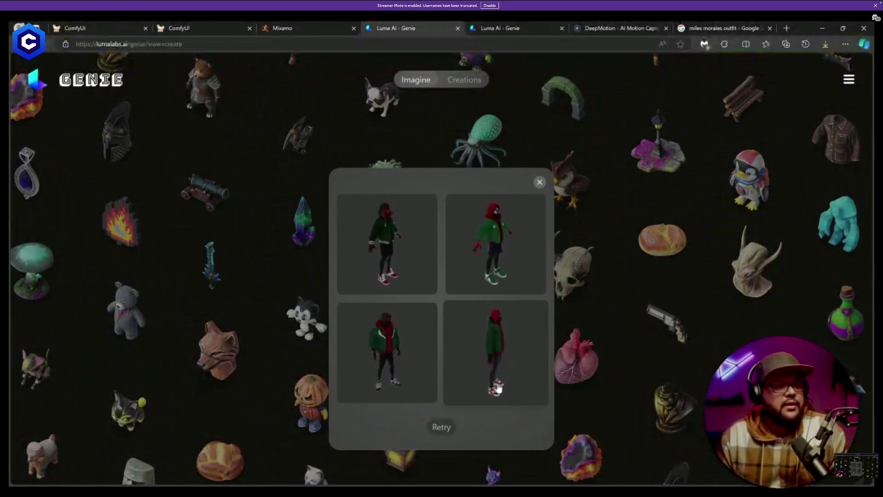
# Regenerate the Genie results twice, then open the light-green-jacket model with outstretched arms and inspect it up close.
pyautogui.click(441, 427)
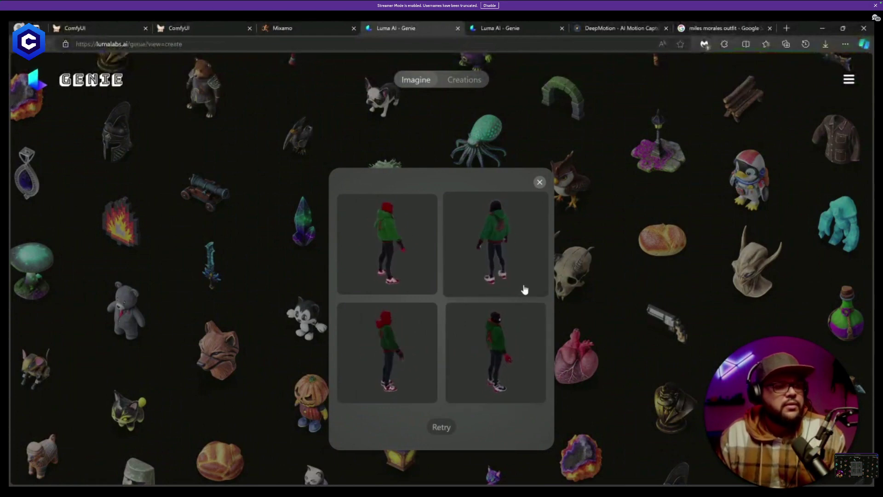
pyautogui.click(443, 427)
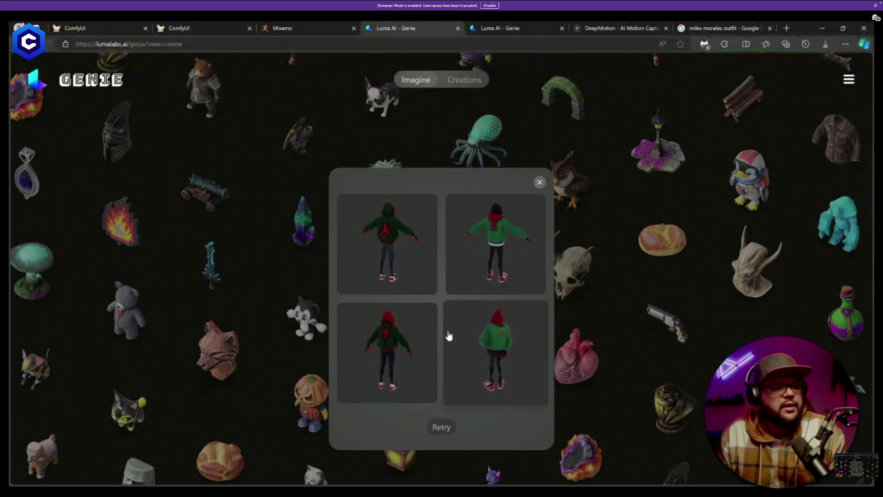
pyautogui.click(503, 252)
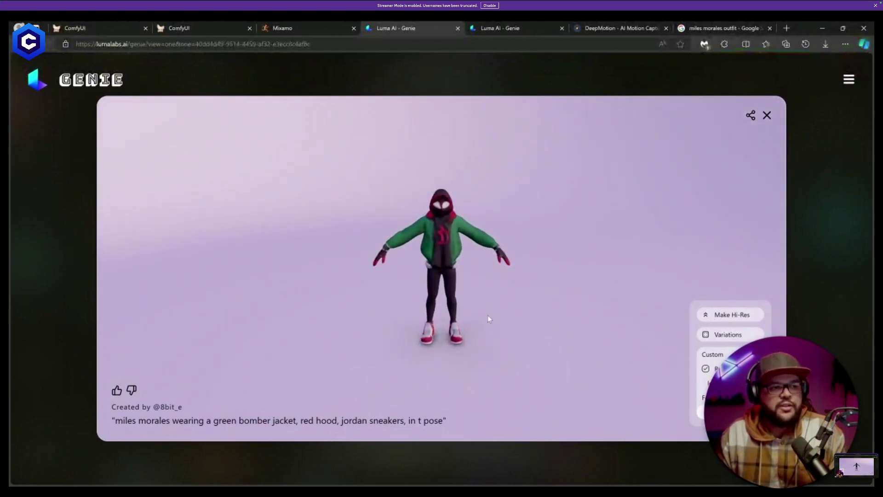
pyautogui.scroll(5, 491, 327)
pyautogui.scroll(-3, 491, 328)
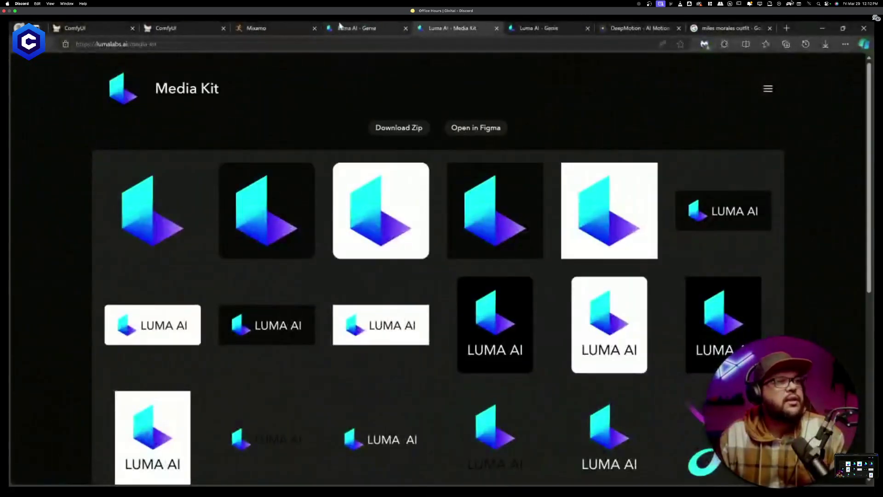
# Close the Luma AI Media Kit page and return to the green-jacket Miles Morales model in Genie.
pyautogui.click(498, 29)
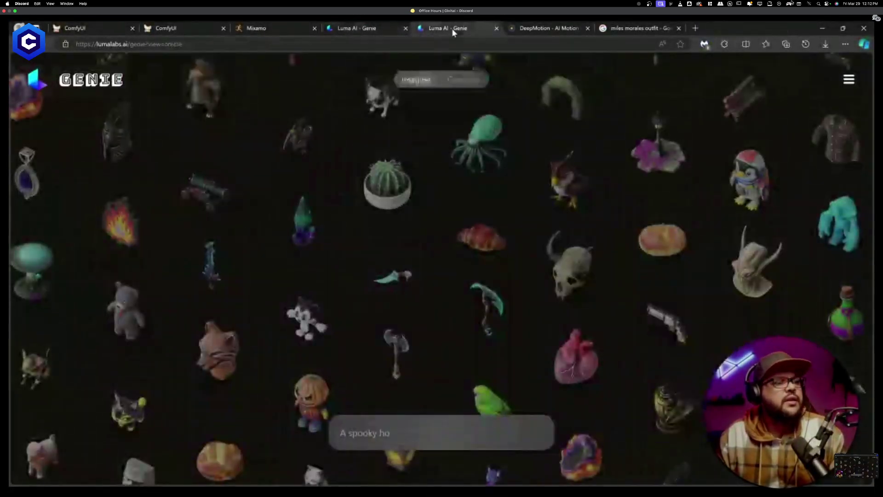
pyautogui.click(426, 436)
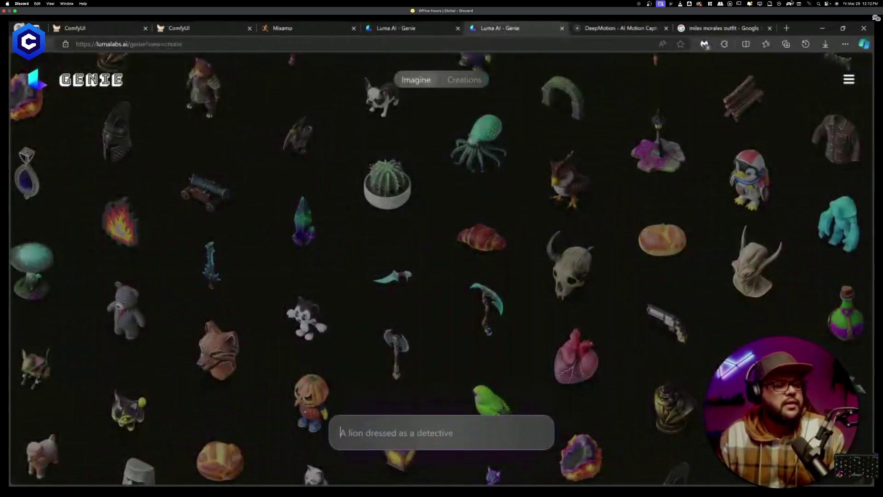
pyautogui.click(410, 26)
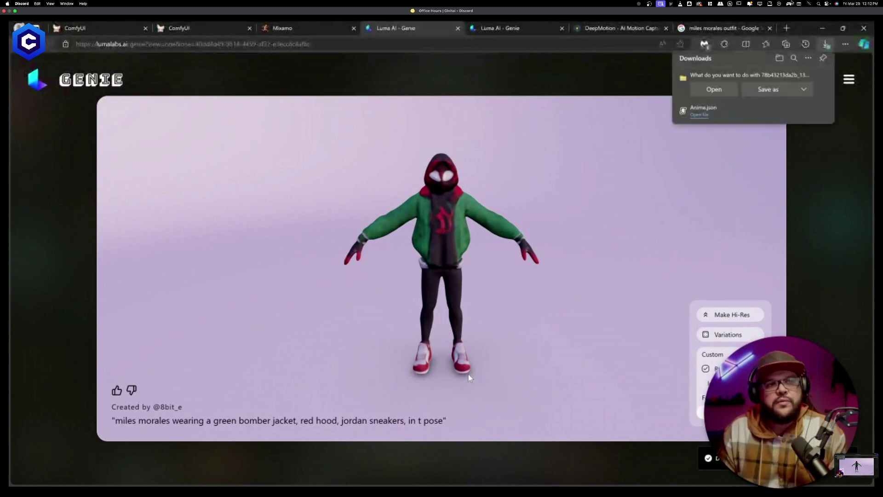
# Save the downloaded Miles Morales FBX zip in the Assets folder of Civitai Stream, keeping the suggested file name.
pyautogui.click(768, 89)
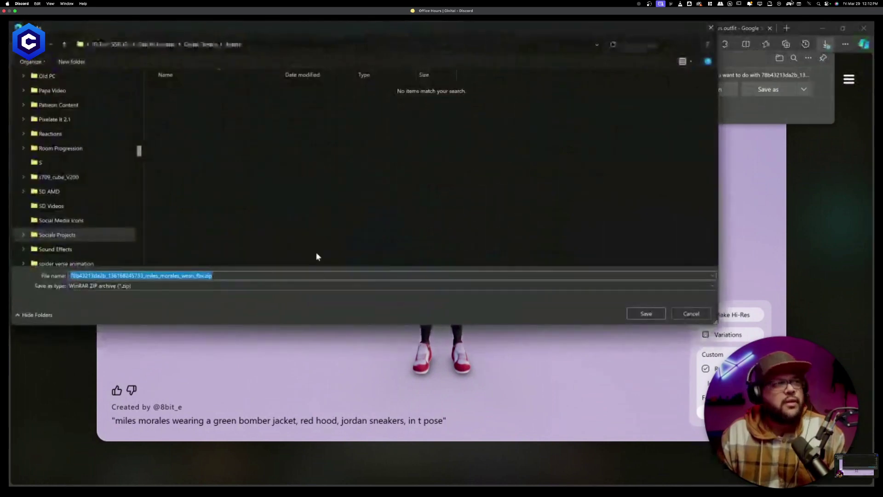
pyautogui.scroll(10, 70, 178)
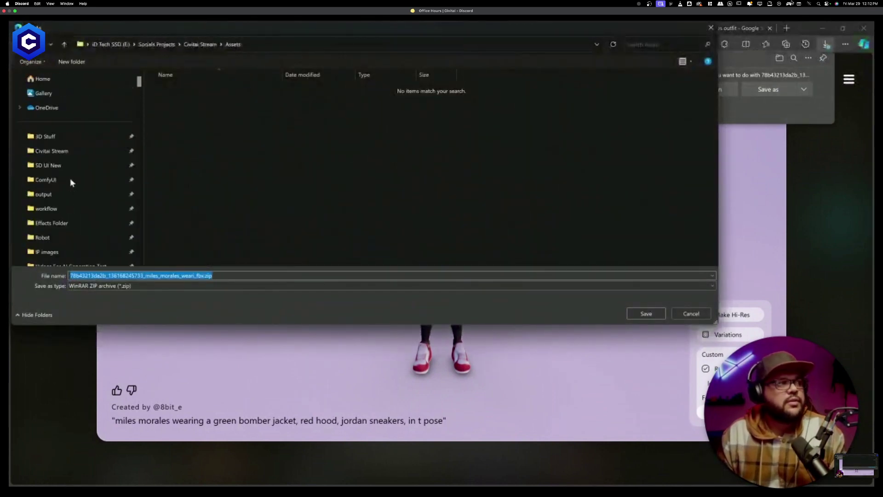
pyautogui.click(79, 149)
pyautogui.doubleClick(245, 120)
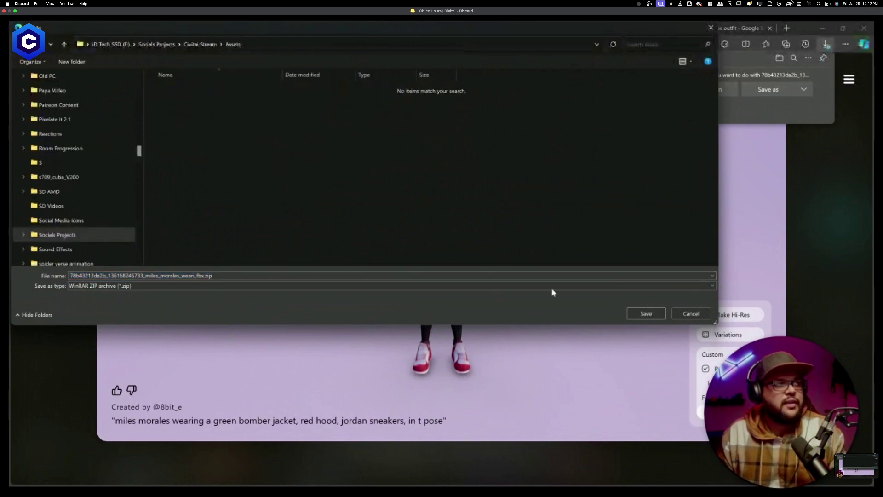
pyautogui.click(646, 313)
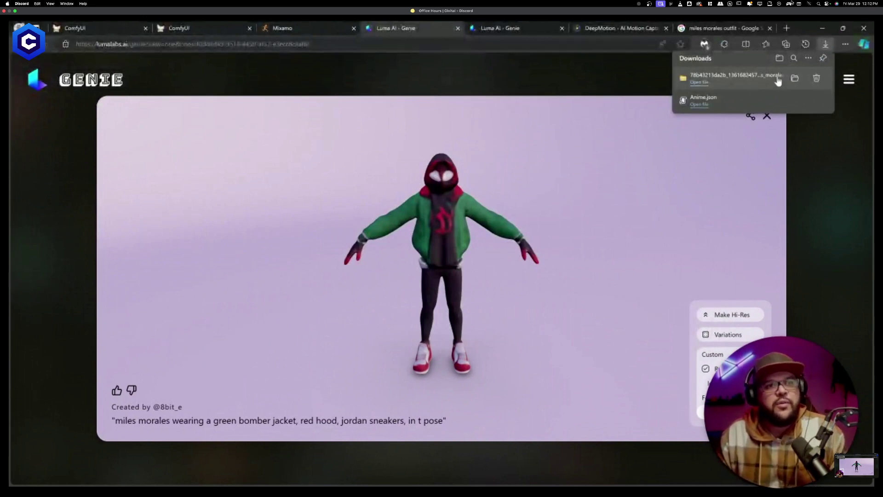
# Show the saved zip in its Assets folder and minimize the folder window.
pyautogui.click(793, 79)
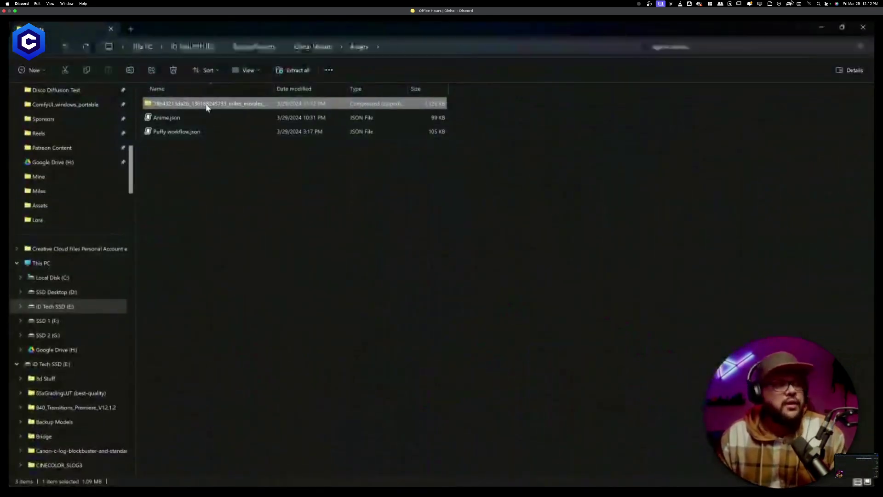
pyautogui.rightClick(624, 73)
pyautogui.click(820, 28)
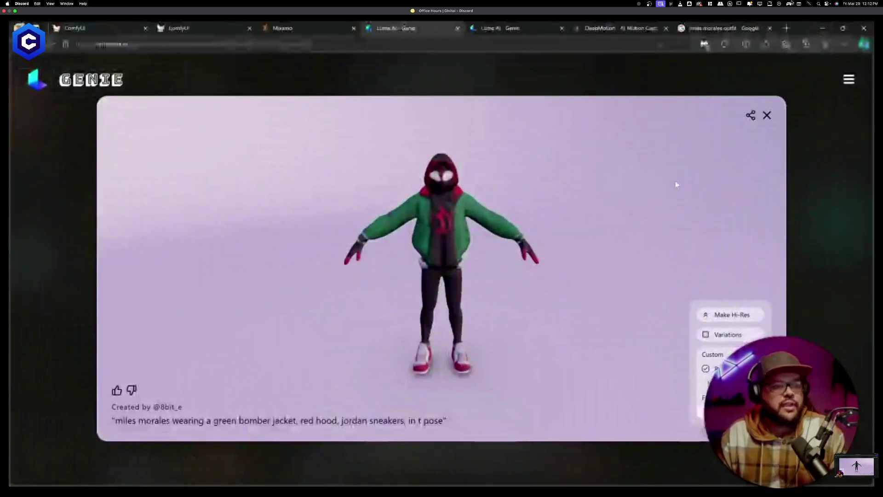
# Close the open model and its results, and generate new Genie models from the prompt "miles morales head".
pyautogui.click(766, 116)
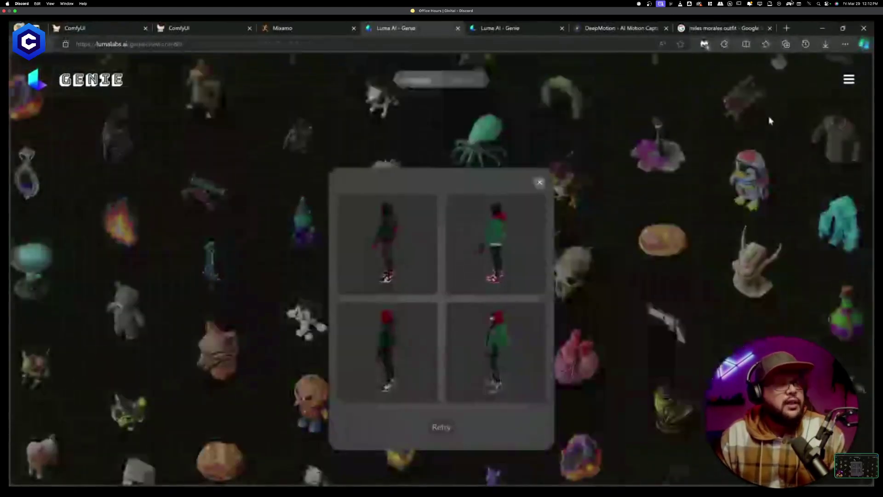
pyautogui.click(540, 183)
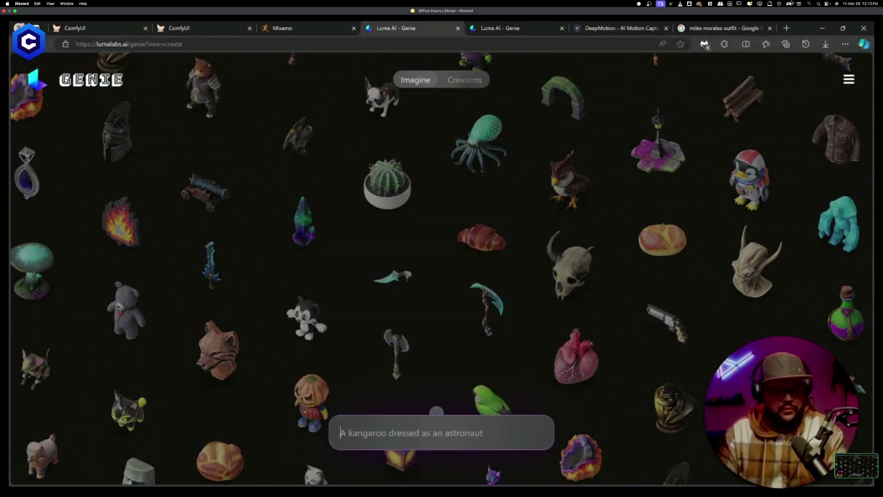
pyautogui.write('mile')
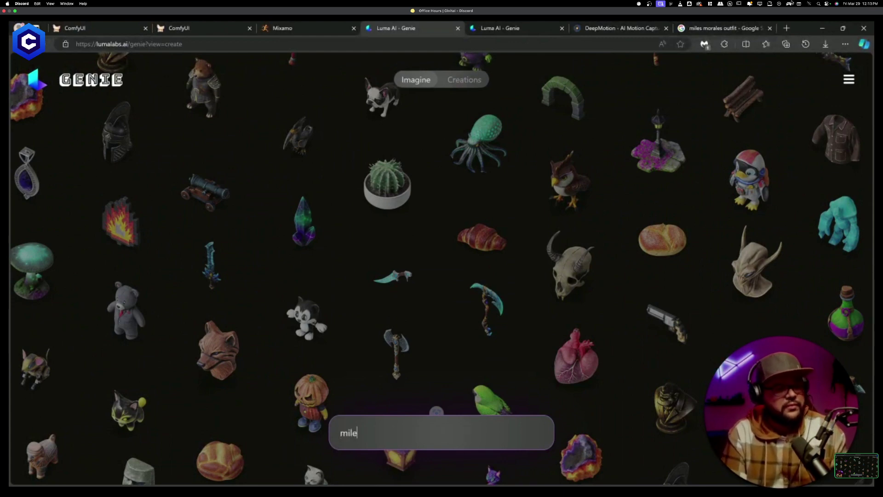
pyautogui.write('s morales head')
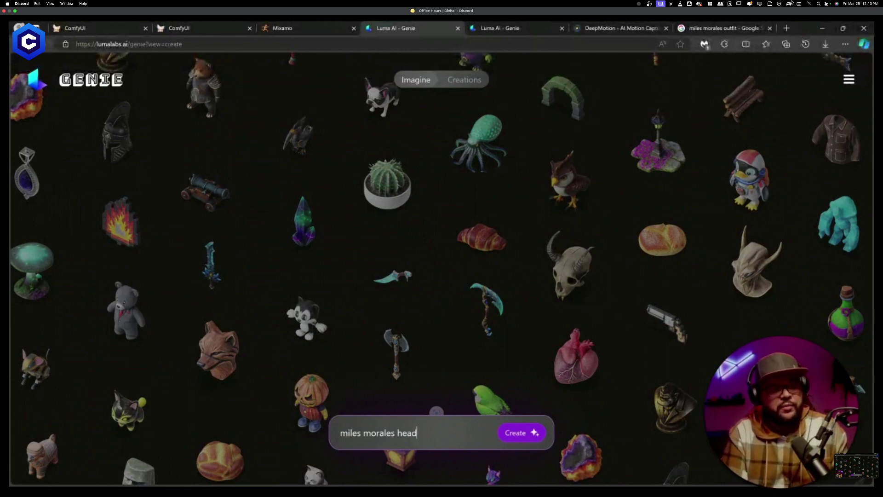
pyautogui.press('Return')
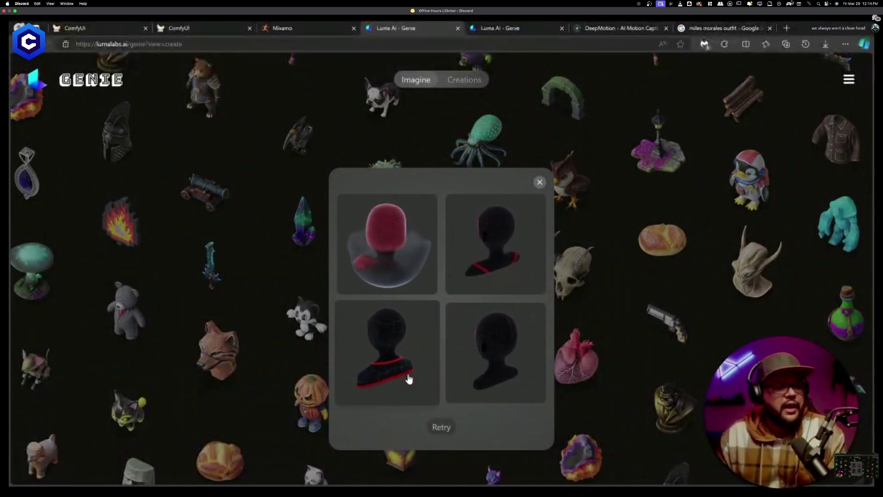
# Open the generated black bust with the red collar line and lower trim, and inspect it up close.
pyautogui.click(394, 359)
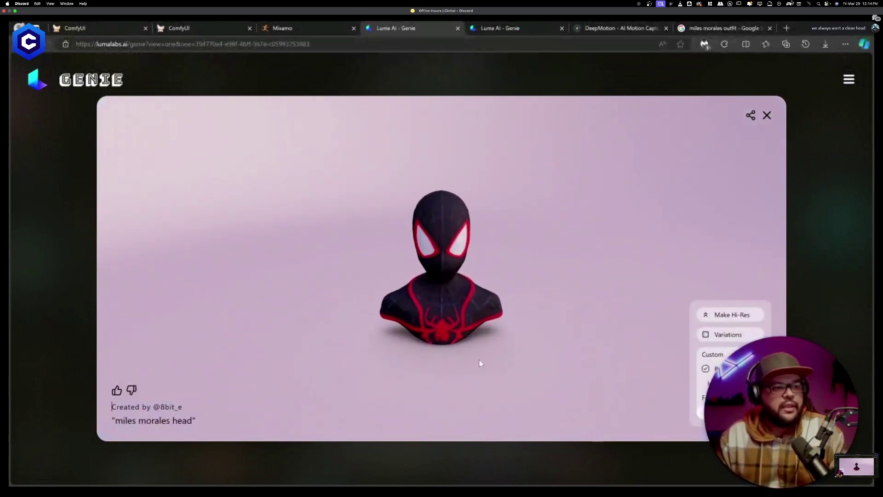
pyautogui.scroll(1, 478, 363)
pyautogui.moveTo(439, 339); pyautogui.dragTo(476, 332)
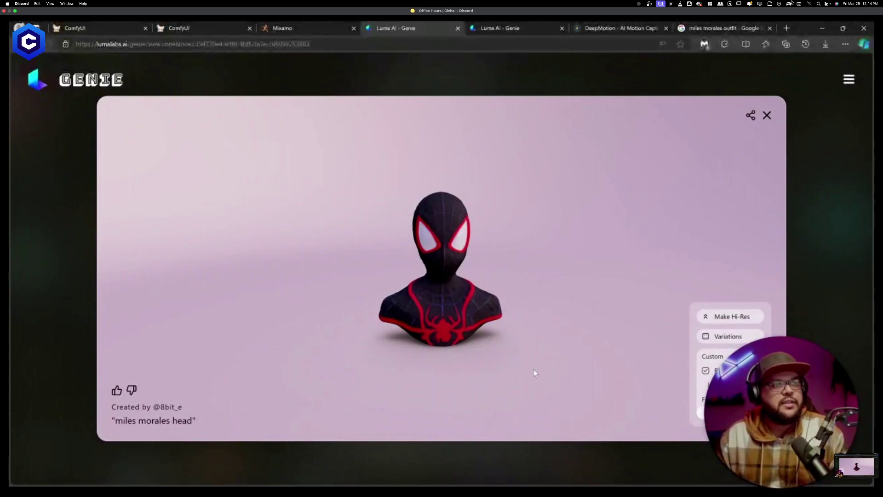
# Revisit the outfit image results, DeepMotion, Mixamo and head model pages, and end at the empty prompt of the second Genie page.
pyautogui.click(512, 33)
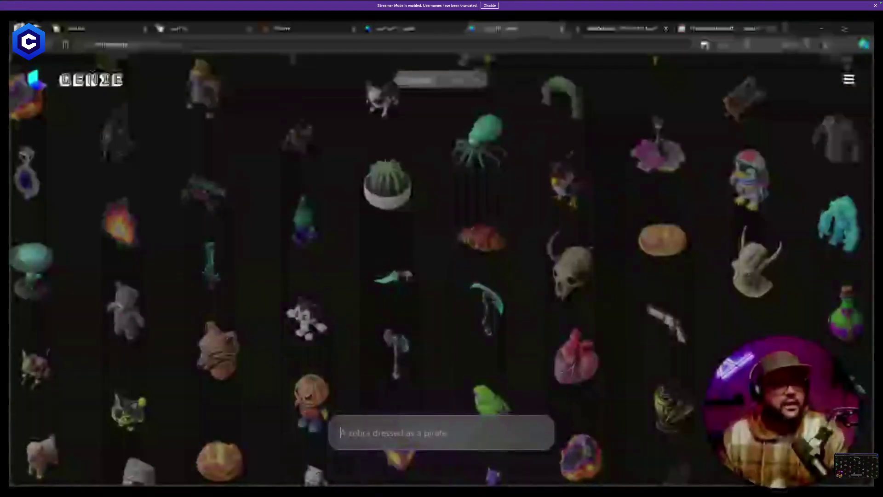
pyautogui.click(400, 28)
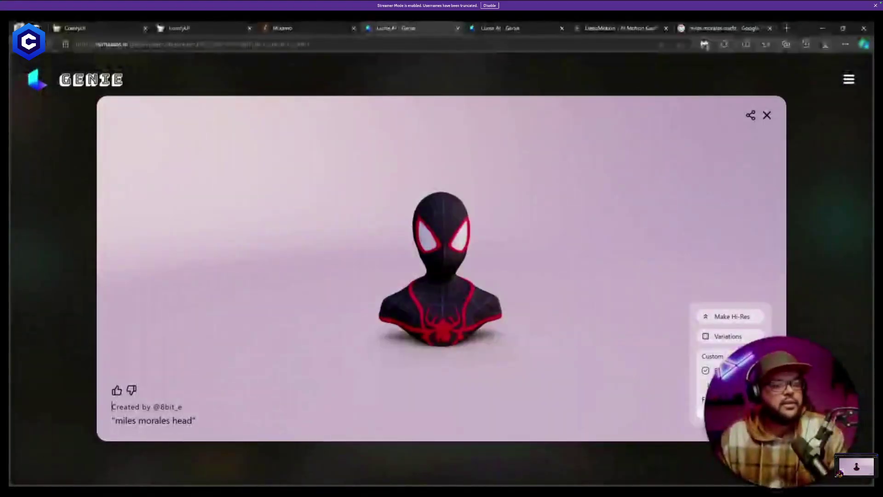
pyautogui.click(513, 34)
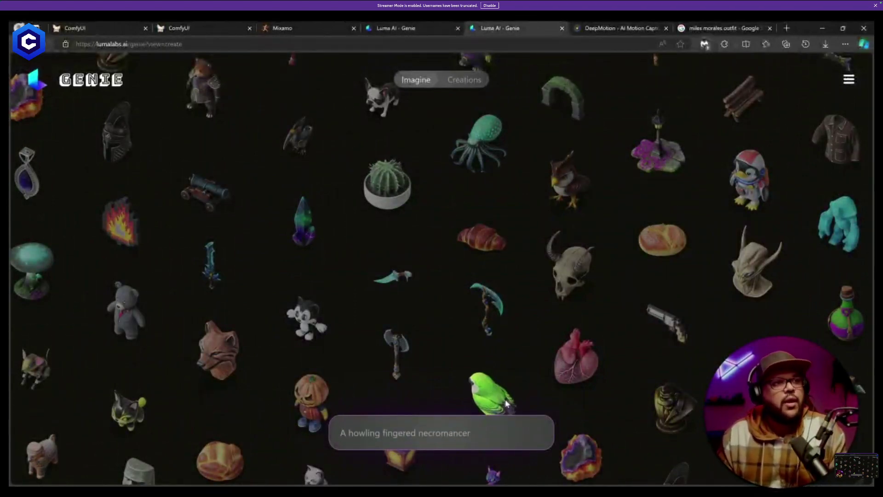
pyautogui.click(405, 28)
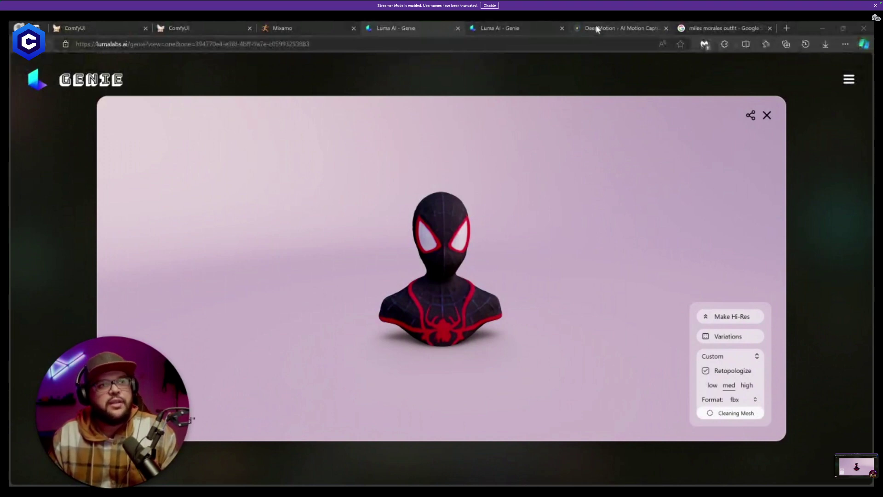
pyautogui.click(708, 28)
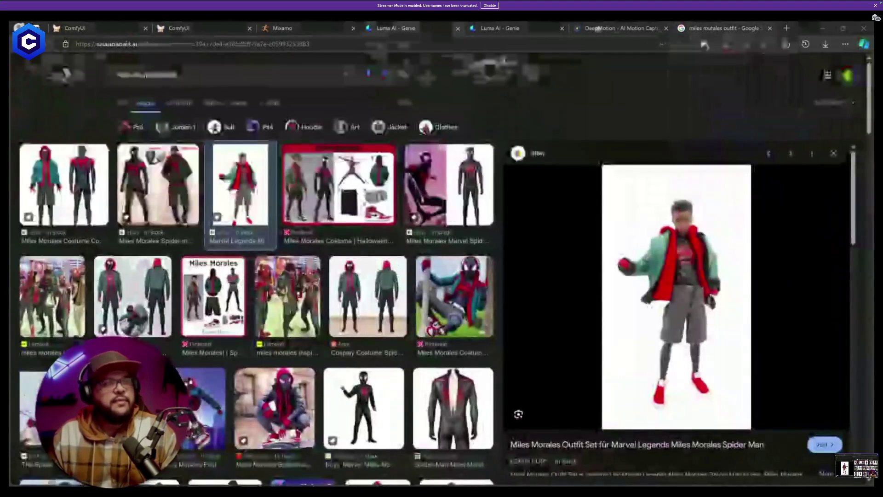
pyautogui.click(618, 28)
pyautogui.click(510, 28)
pyautogui.click(405, 28)
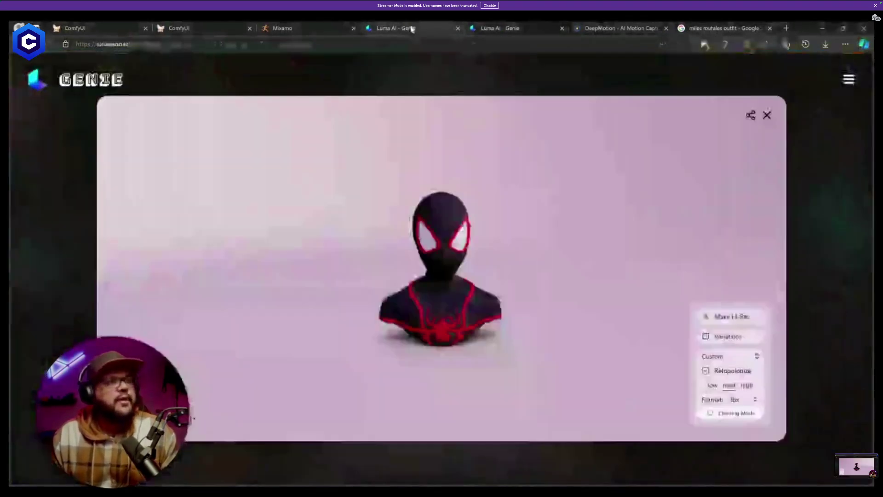
pyautogui.click(297, 26)
pyautogui.click(391, 28)
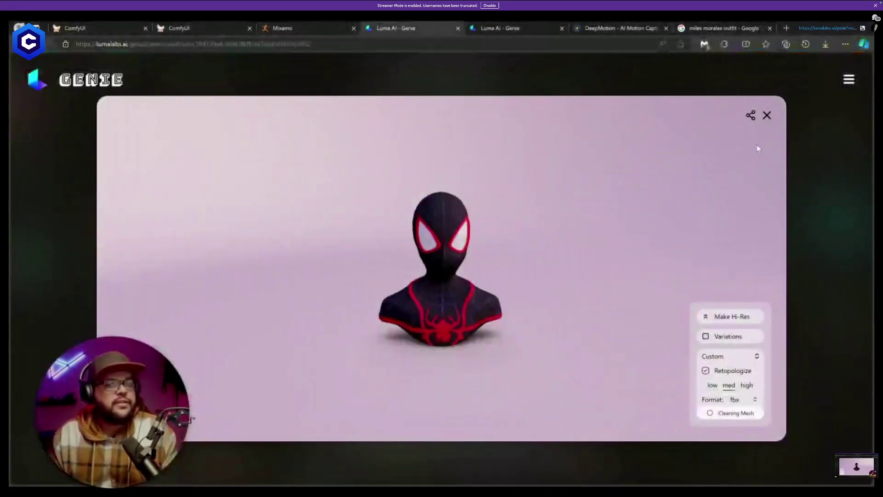
pyautogui.click(497, 27)
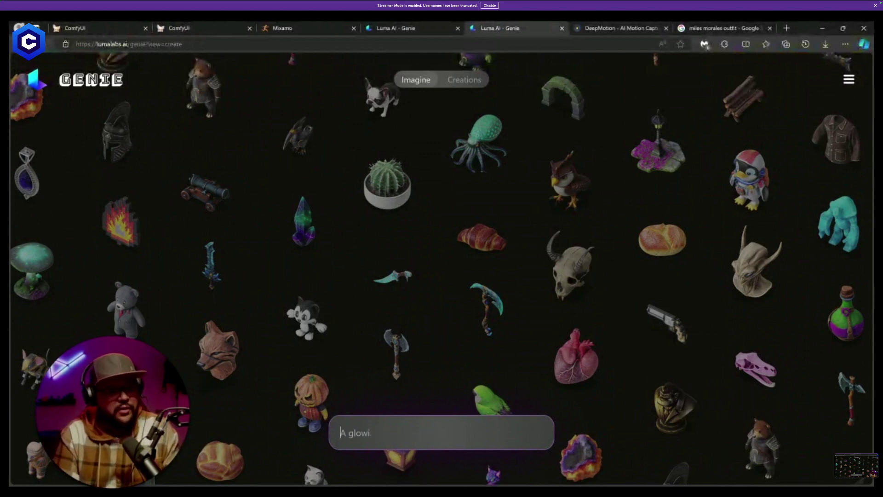
pyautogui.write('miles morales')
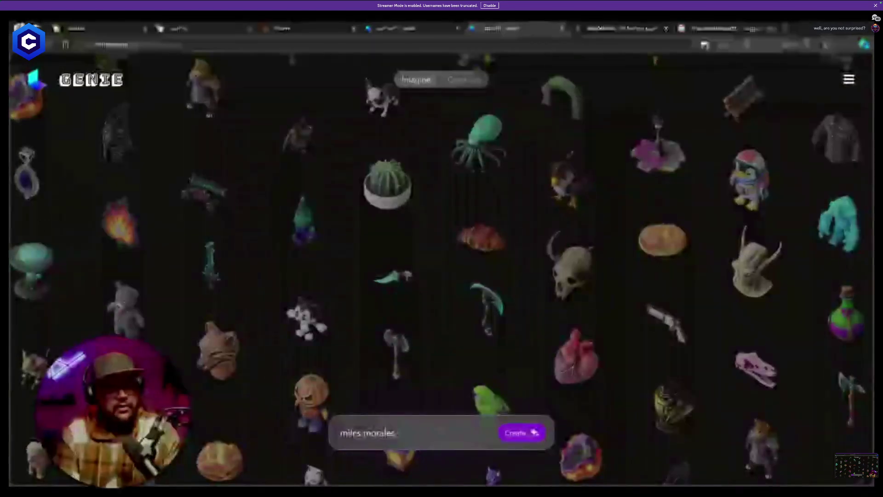
pyautogui.press('BackSpace')
pyautogui.press('BackSpace')
pyautogui.press('BackSpace')
pyautogui.press('BackSpace')
pyautogui.press('BackSpace')
pyautogui.press('BackSpace')
pyautogui.press('BackSpace')
pyautogui.press('BackSpace')
pyautogui.press('BackSpace')
pyautogui.press('BackSpace')
pyautogui.press('BackSpace')
pyautogui.press('BackSpace')
pyautogui.press('BackSpace')
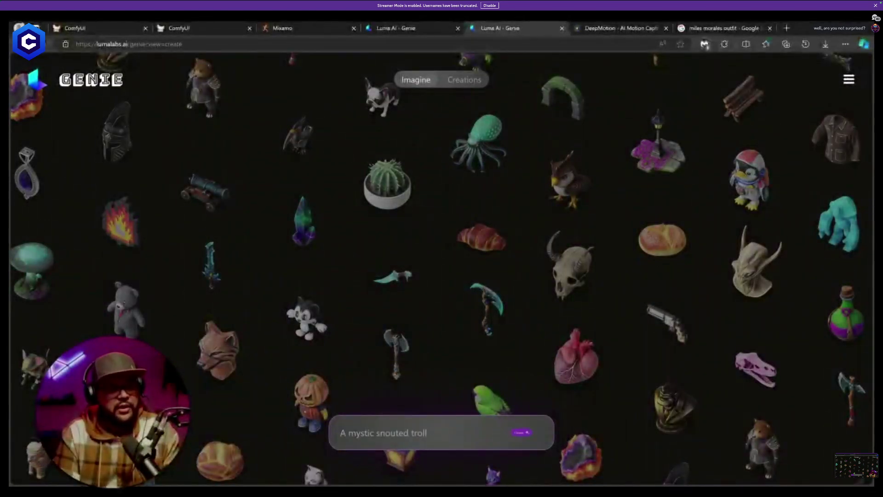
# Generate Genie models from the prompt "black hands open hands".
pyautogui.write('black')
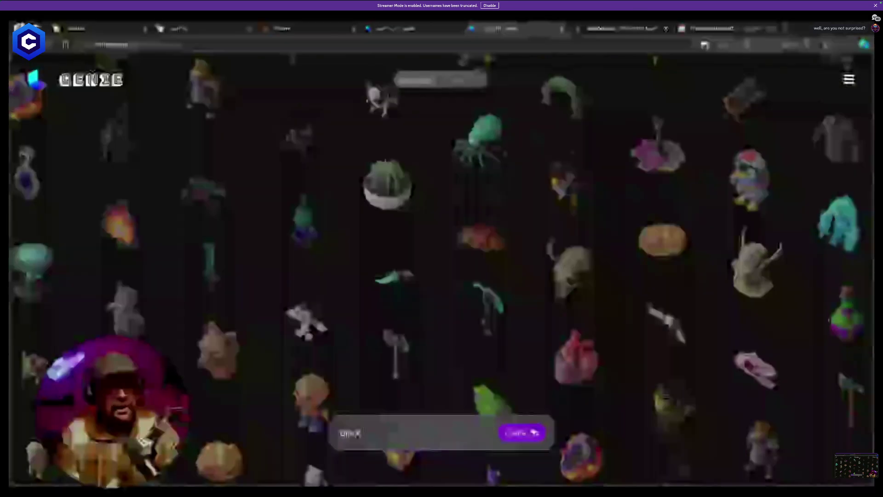
pyautogui.write(' hands')
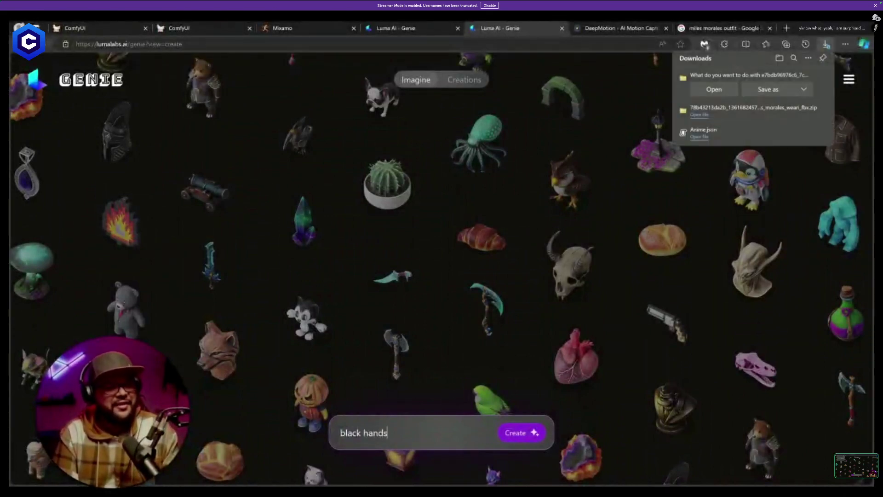
pyautogui.write(' open')
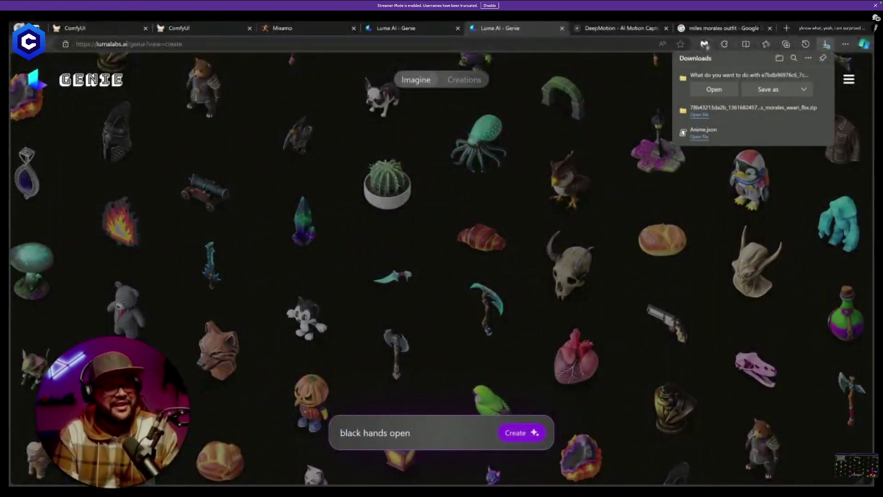
pyautogui.write(' hands')
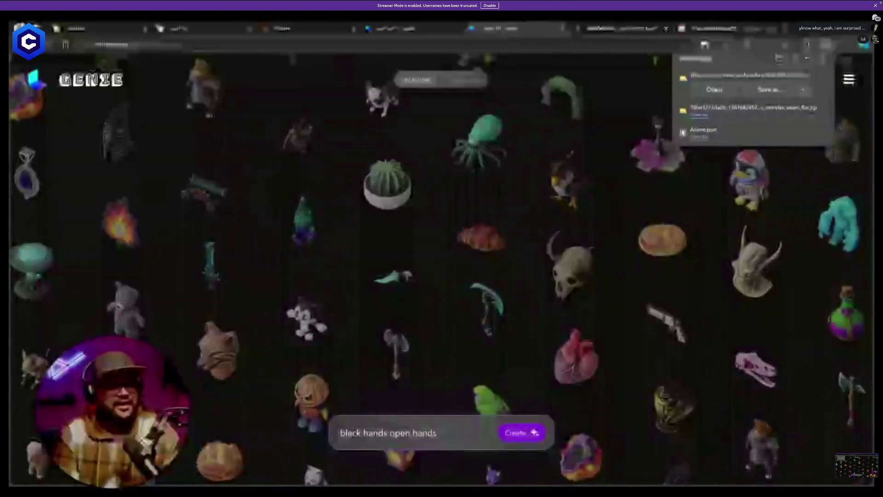
pyautogui.press('Return')
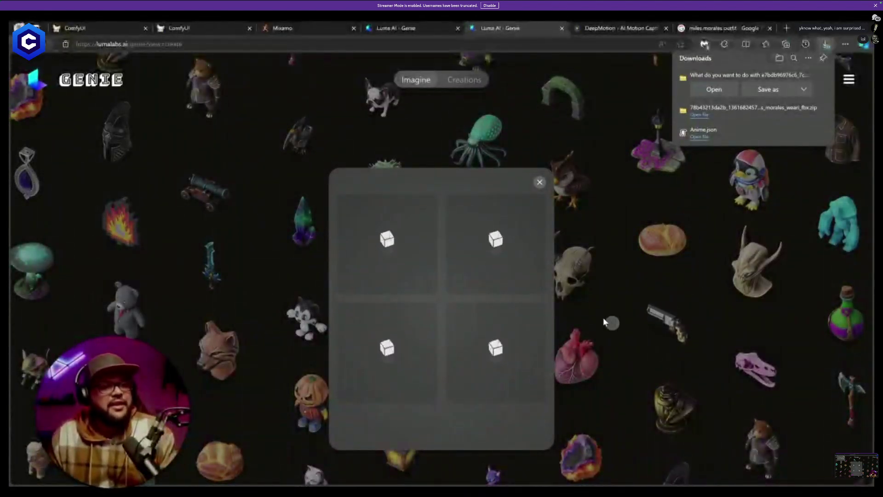
# Download the Miles Morales head bust model, save the archive as head.zip in the Assets folder, and show the downloaded files there.
pyautogui.click(426, 28)
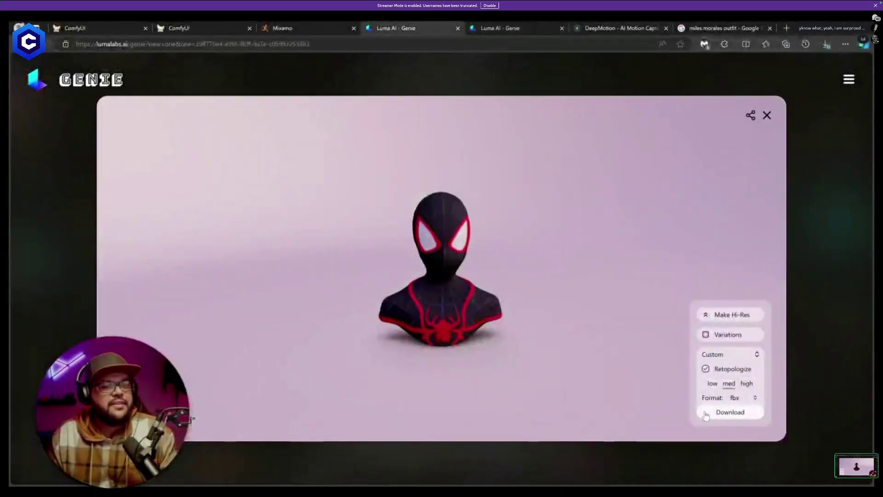
pyautogui.click(729, 411)
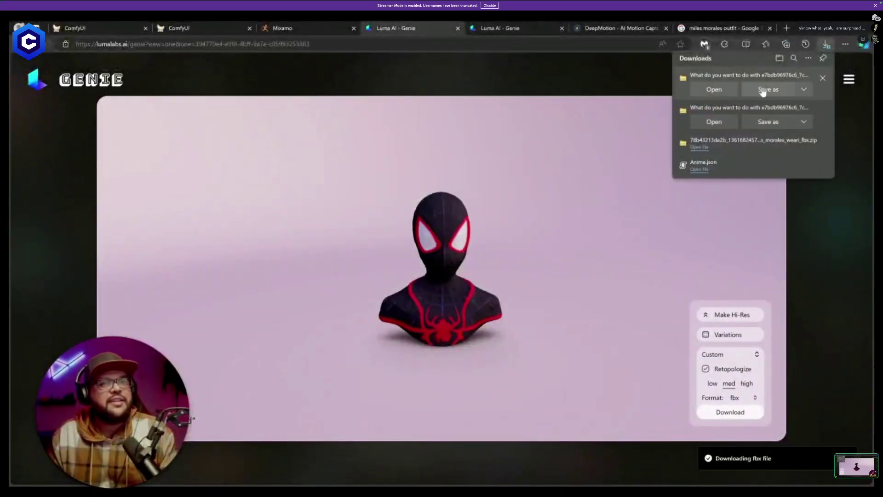
pyautogui.click(762, 91)
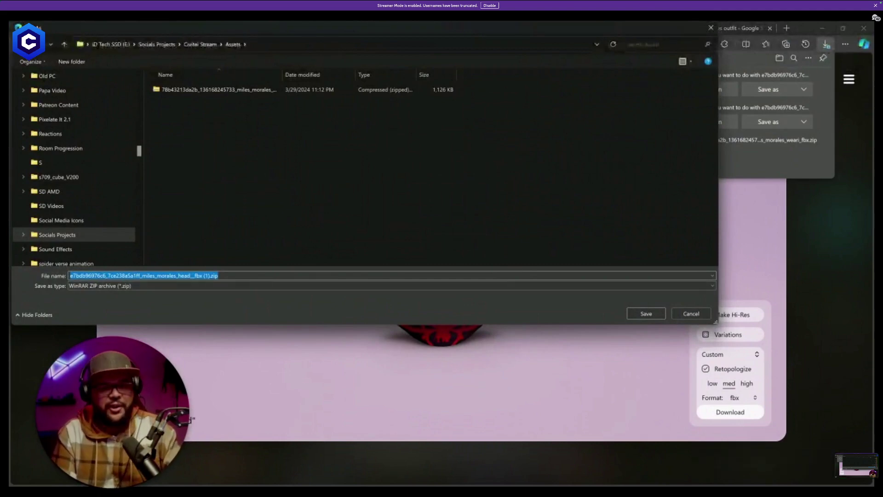
pyautogui.write('ha')
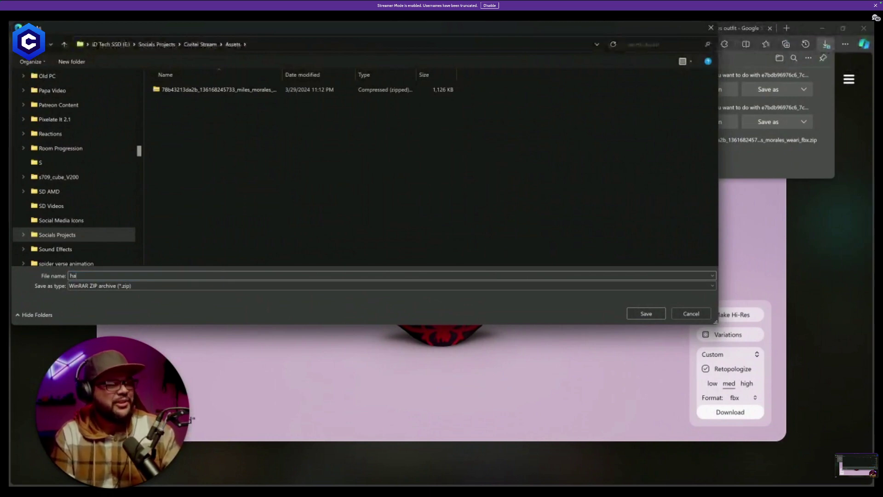
pyautogui.press('Return')
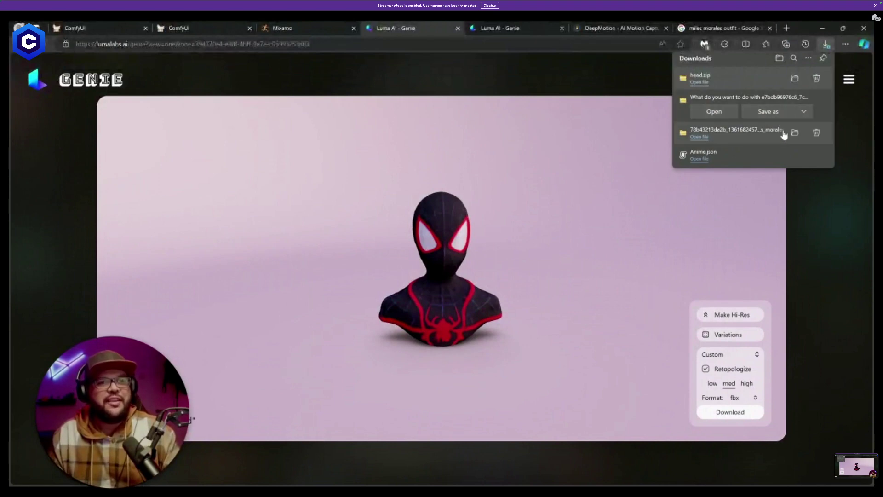
pyautogui.click(794, 133)
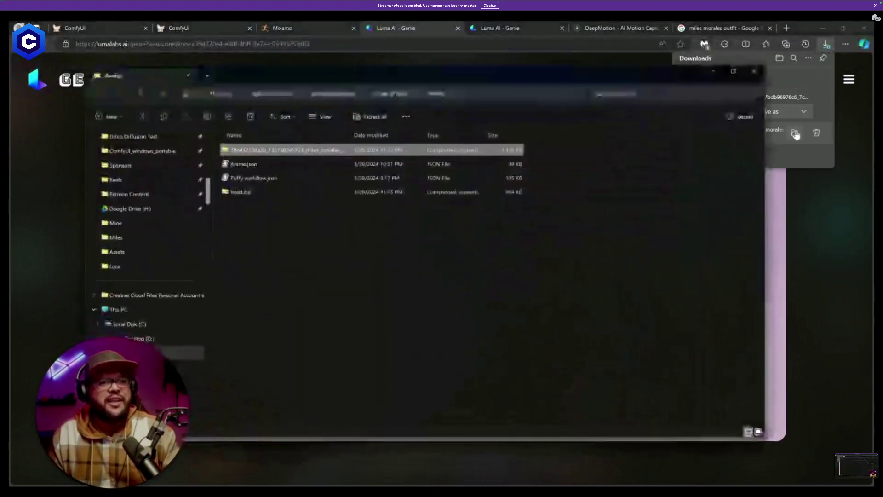
pyautogui.click(287, 153)
pyautogui.hotkey('ctrl', 'a')
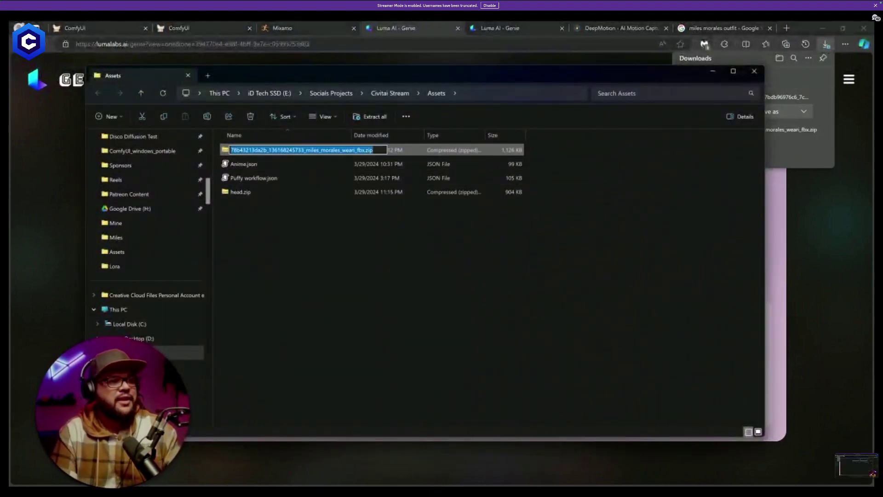
pyautogui.write('body')
pyautogui.press('Return')
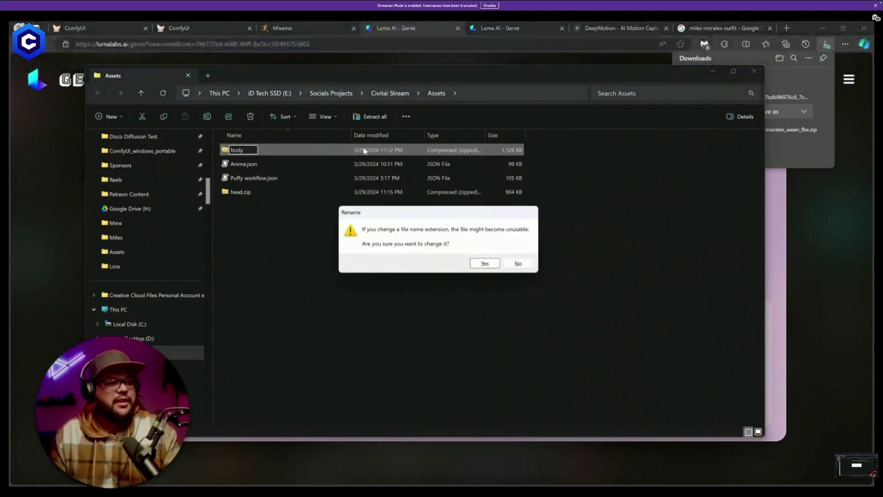
pyautogui.click(515, 263)
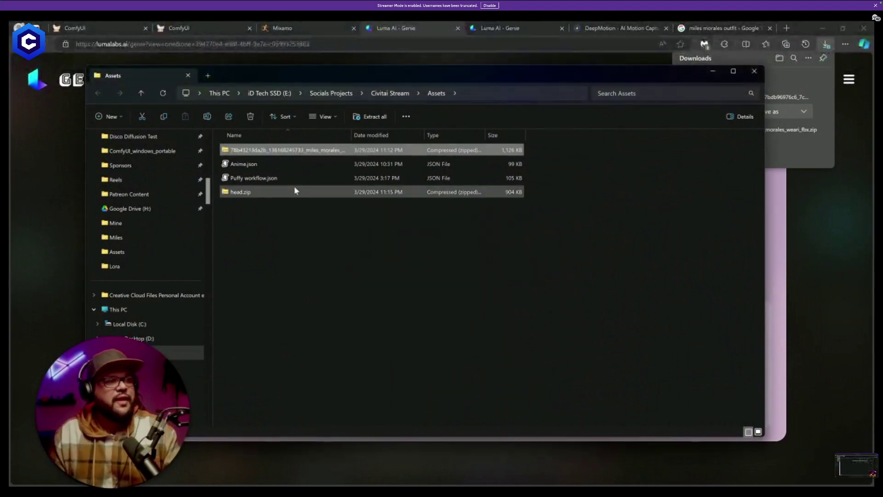
# Rename the downloaded miles_morales_weari_fbx archive to body.zip, keeping its extension, and minimize the Assets folder.
pyautogui.click(298, 151)
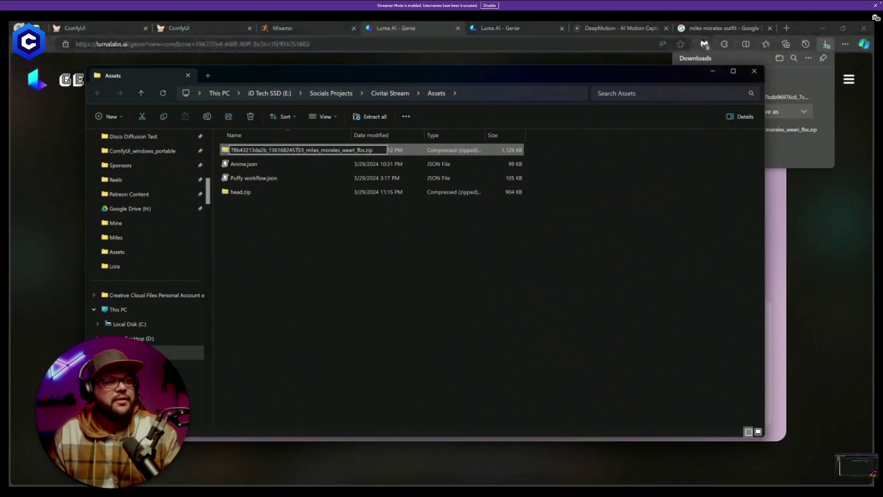
pyautogui.moveTo(364, 150); pyautogui.dragTo(239, 150)
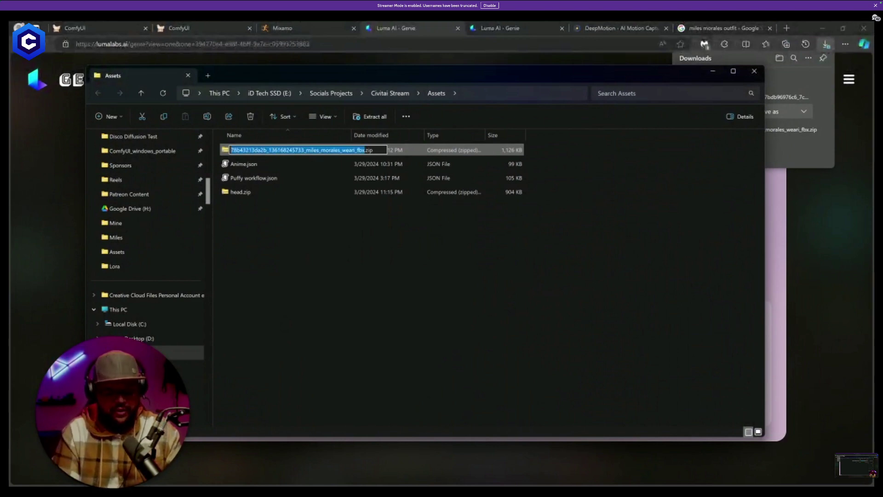
pyautogui.write('body')
pyautogui.press('Return')
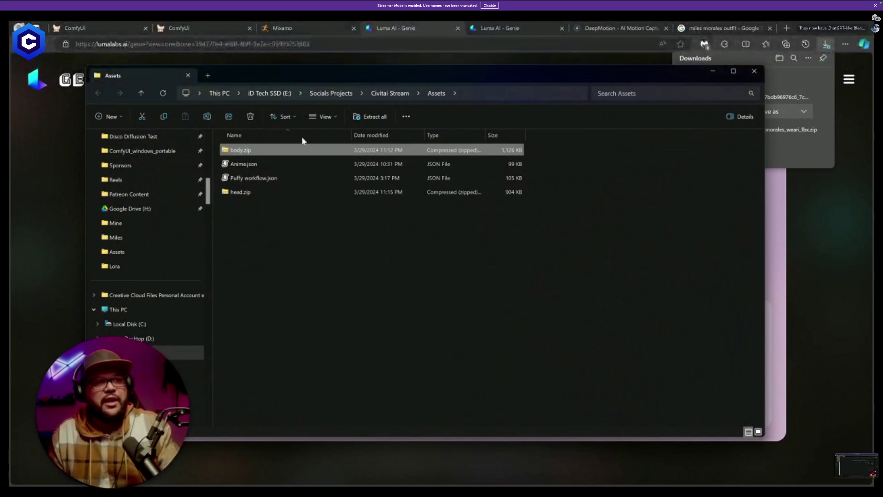
pyautogui.click(711, 71)
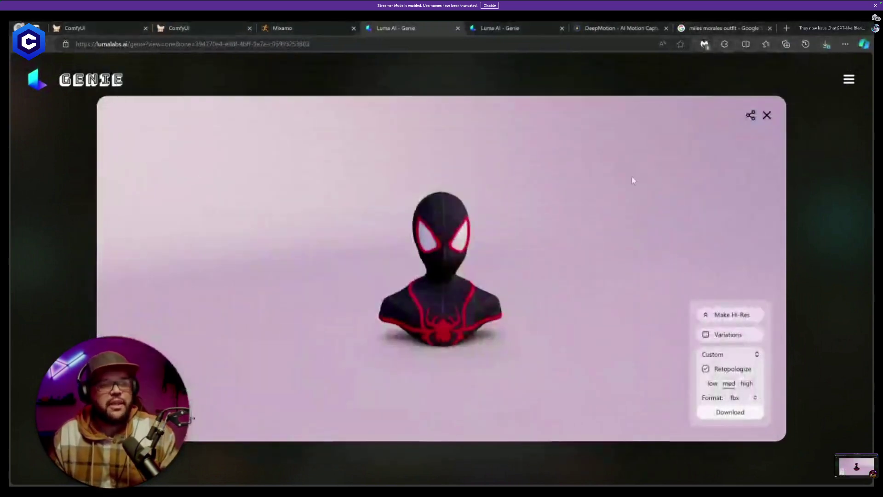
# Discard the generated black hands results and generate new Genie models of an open hand.
pyautogui.click(520, 28)
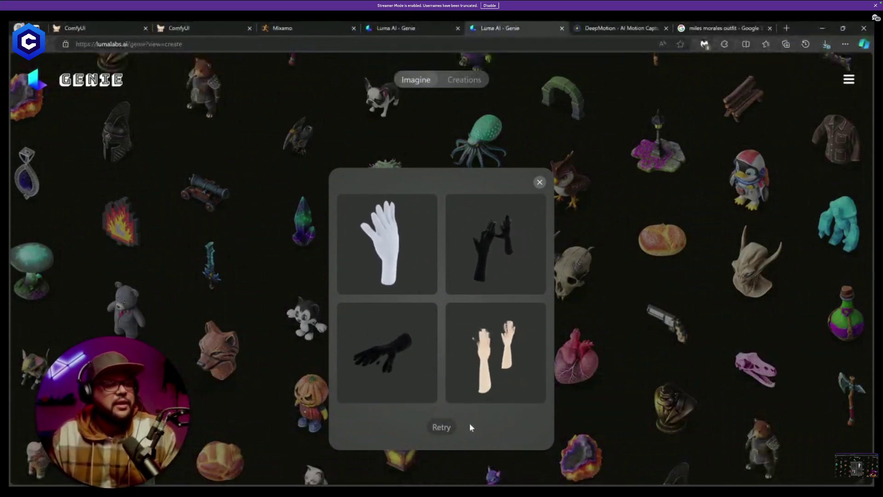
pyautogui.click(539, 182)
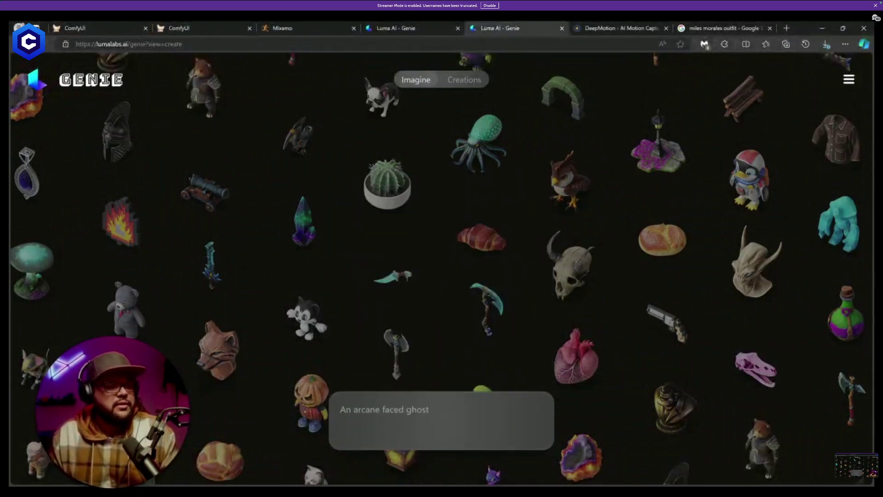
pyautogui.write('open ')
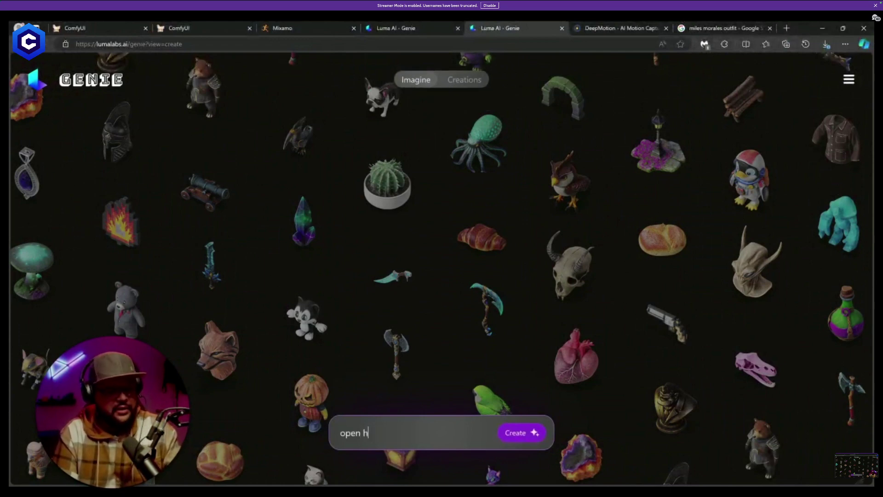
pyautogui.write('han')
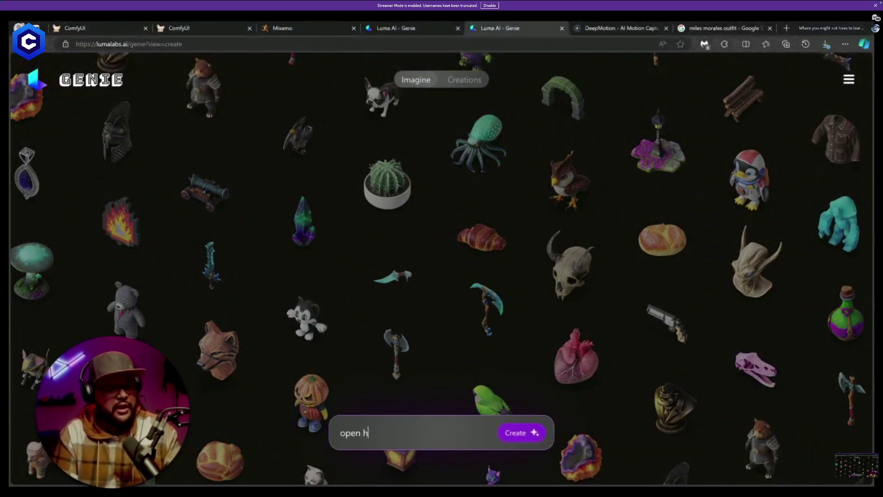
pyautogui.write('nds')
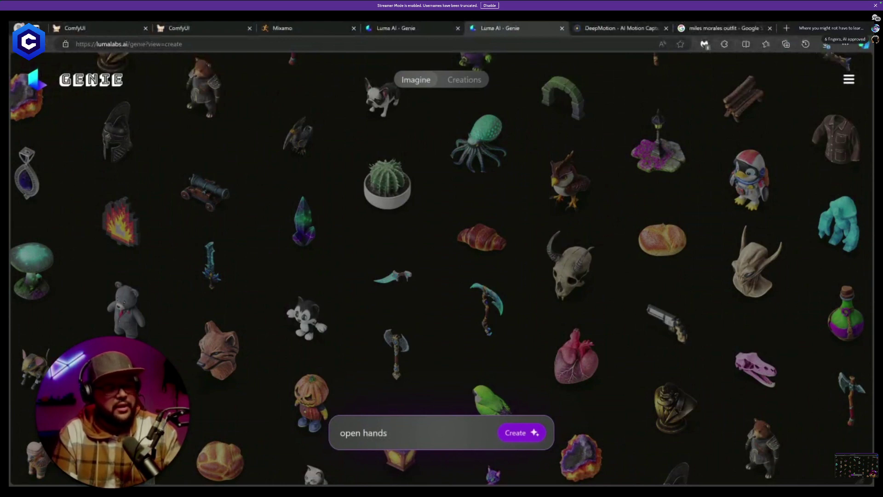
pyautogui.press('BackSpace')
pyautogui.press('BackSpace')
pyautogui.press('BackSpace')
pyautogui.press('BackSpace')
pyautogui.press('BackSpace')
pyautogui.press('BackSpace')
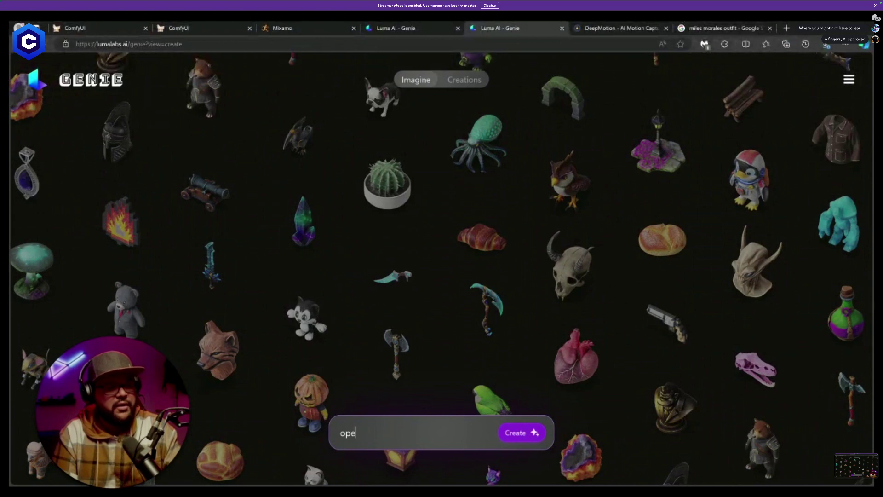
pyautogui.press('Return')
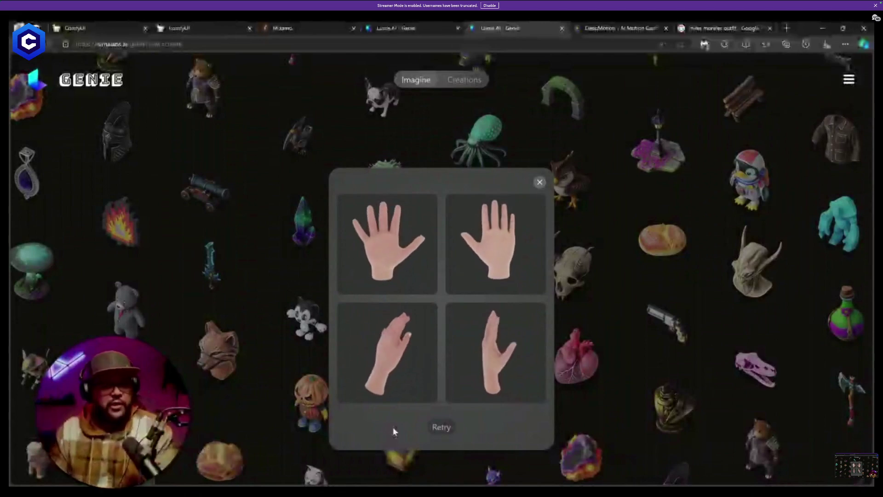
# Open the first generated hand, the palm with widely spread fingers, as an interactive 3D model.
pyautogui.click(390, 244)
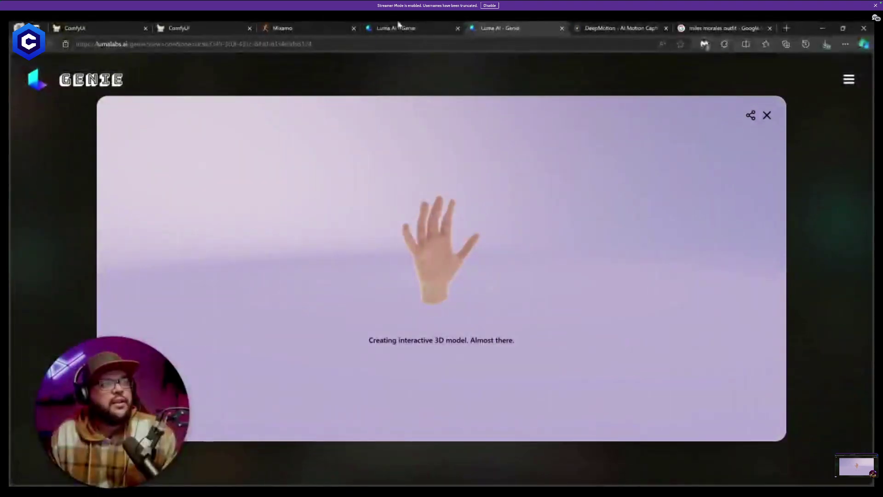
pyautogui.click(413, 29)
pyautogui.click(469, 26)
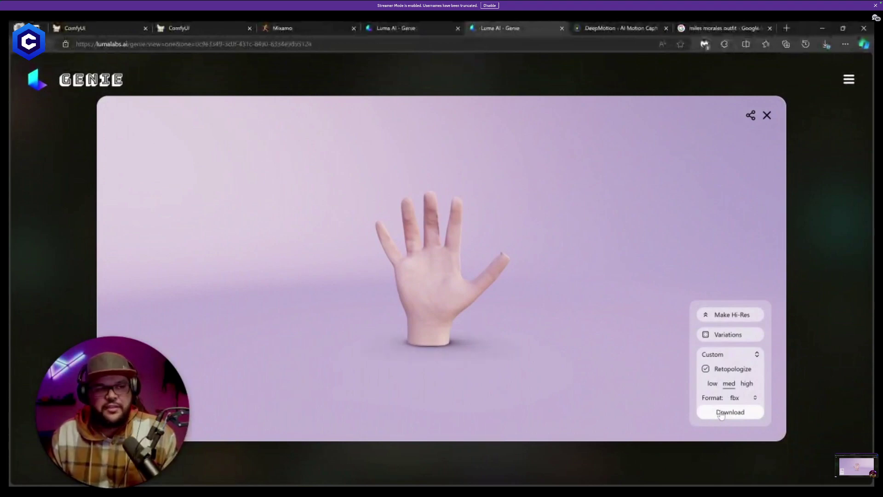
# Download the open hand model, save the archive as hand.zip in the Assets folder, and check it there.
pyautogui.click(721, 413)
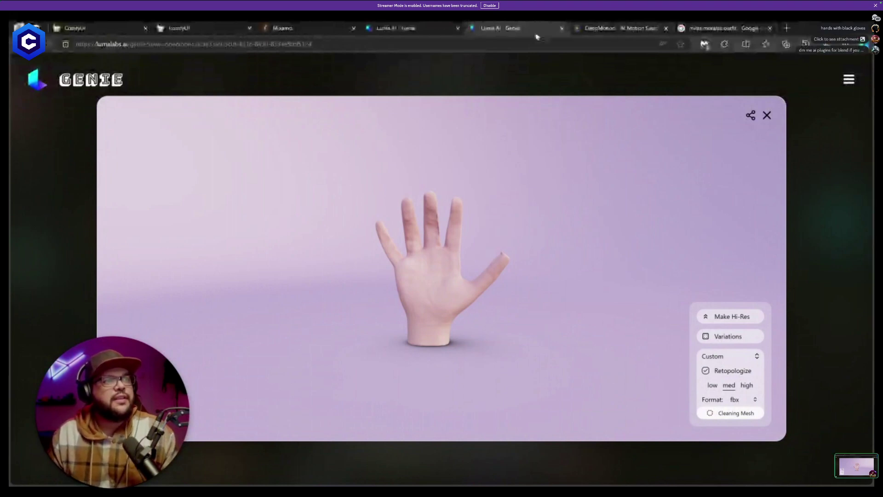
pyautogui.click(391, 28)
pyautogui.click(520, 27)
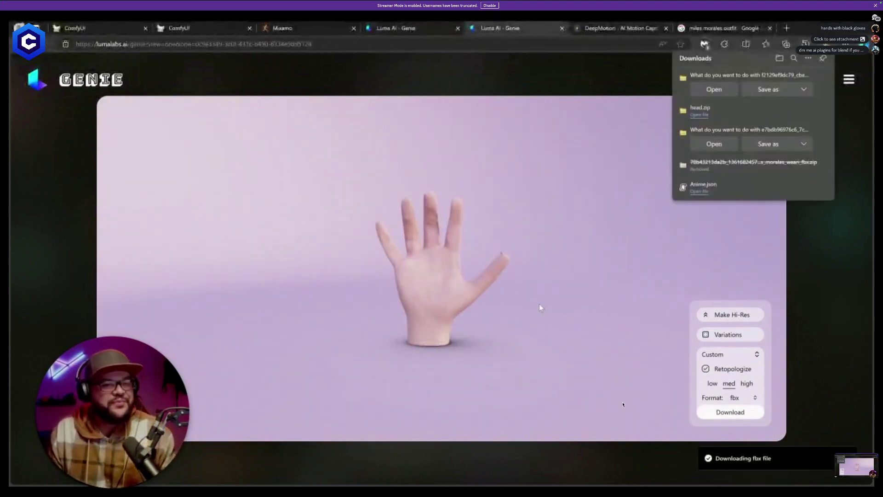
pyautogui.click(769, 90)
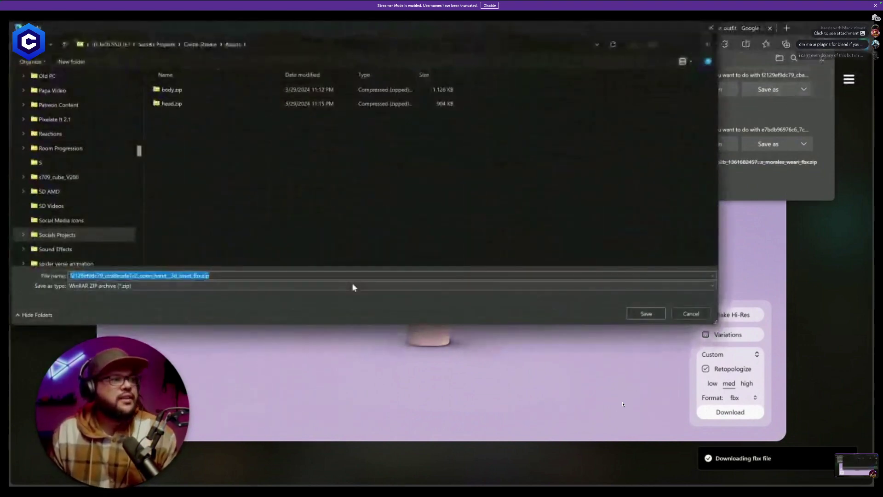
pyautogui.write('hand')
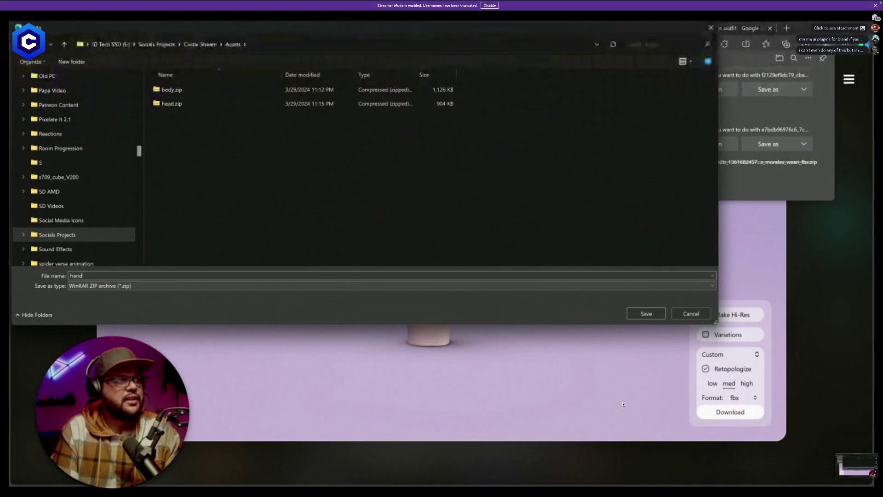
pyautogui.press('Return')
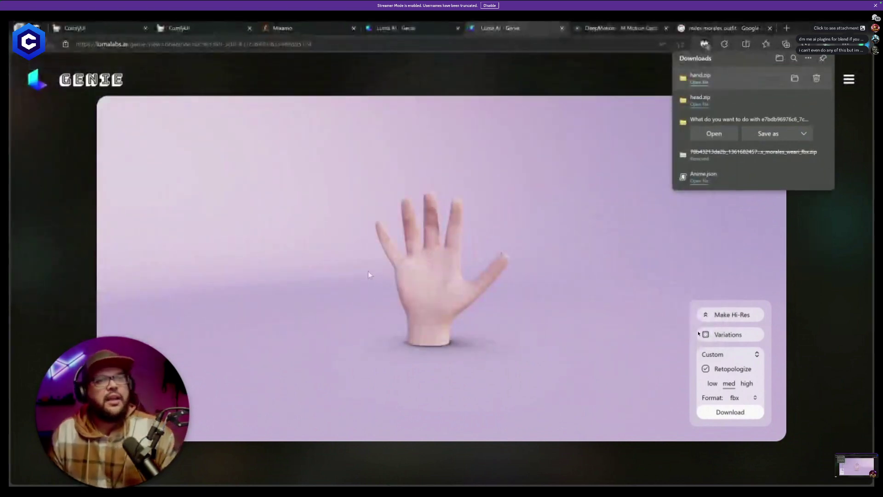
pyautogui.click(795, 79)
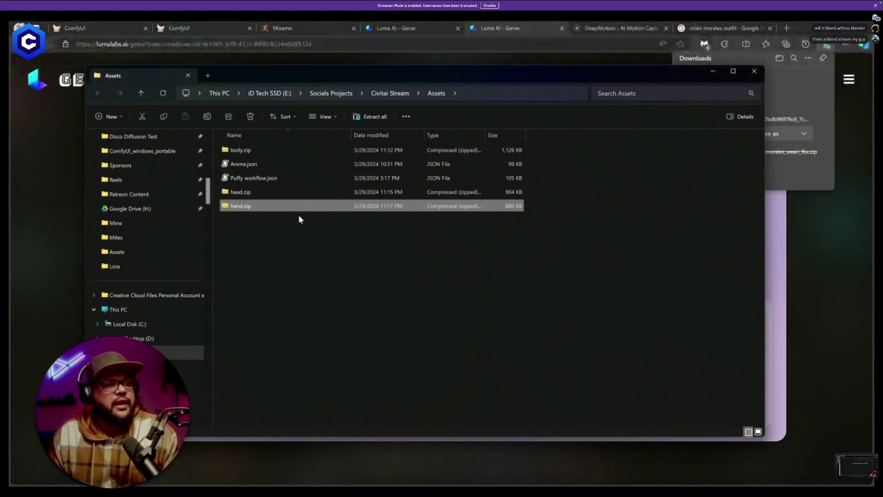
pyautogui.click(846, 256)
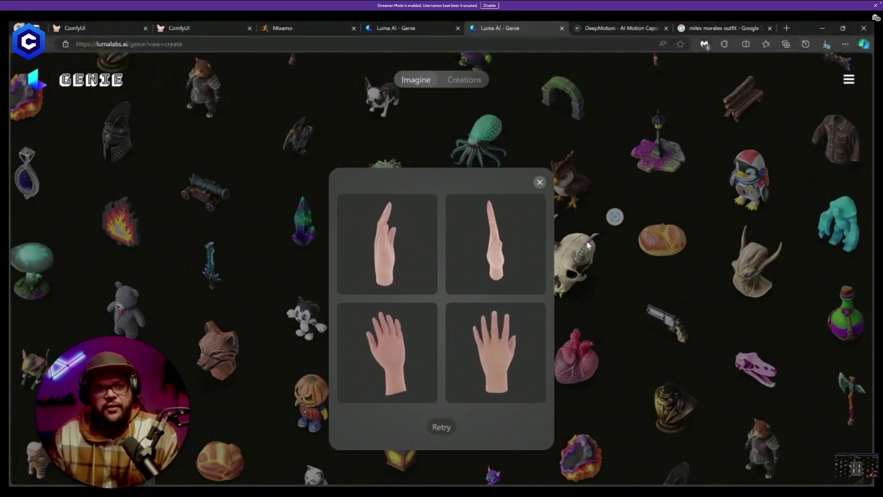
# Reopen the Assets folder from the downloads, select head.zip and hand.zip together, and extract them to the suggested Assets\head destination.
pyautogui.click(826, 43)
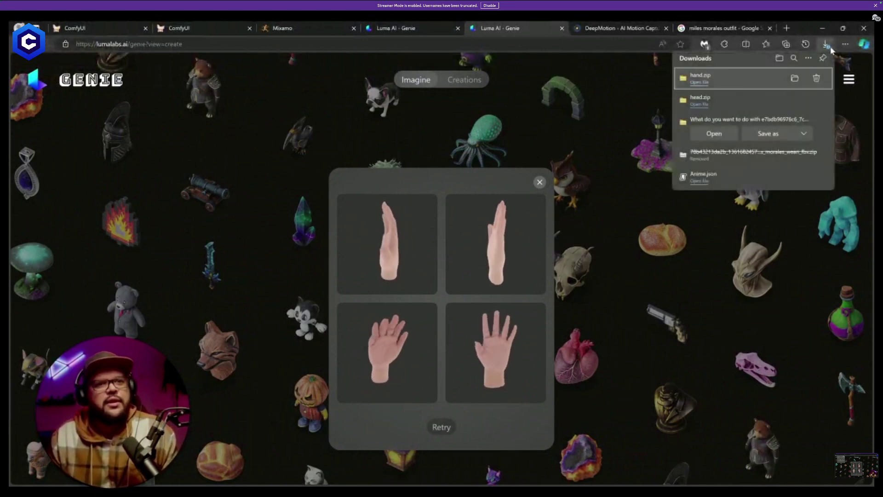
pyautogui.click(795, 78)
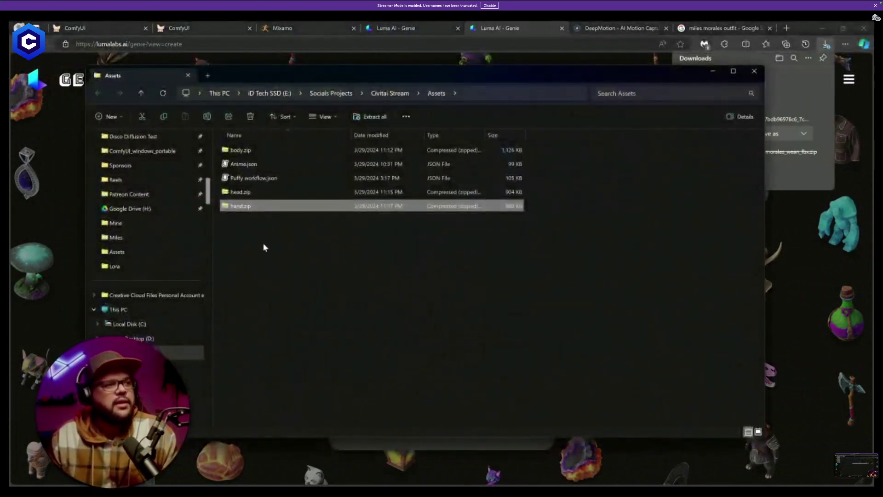
pyautogui.keyDown('ctrl'); pyautogui.click(272, 194); pyautogui.keyUp('ctrl')
pyautogui.rightClick(271, 195)
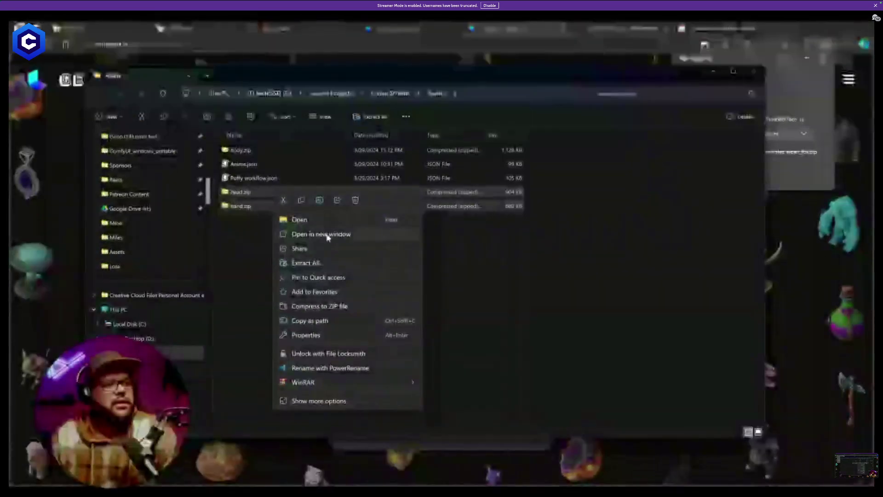
pyautogui.click(338, 265)
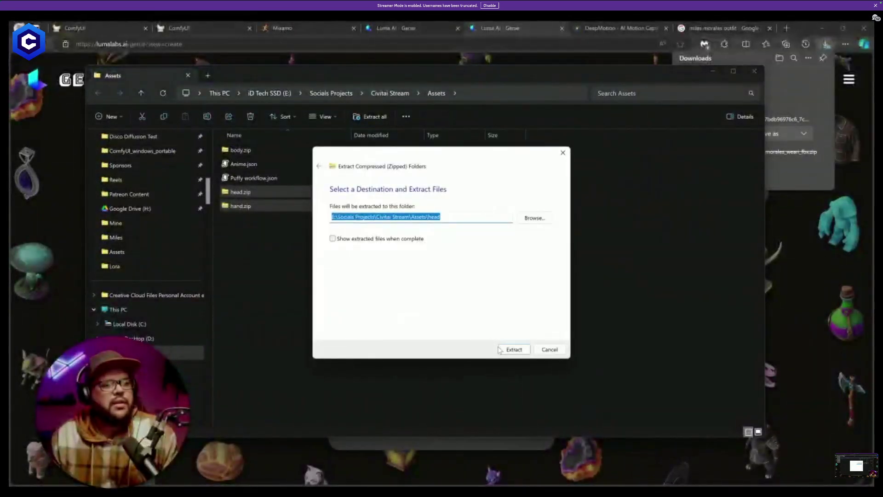
pyautogui.click(515, 350)
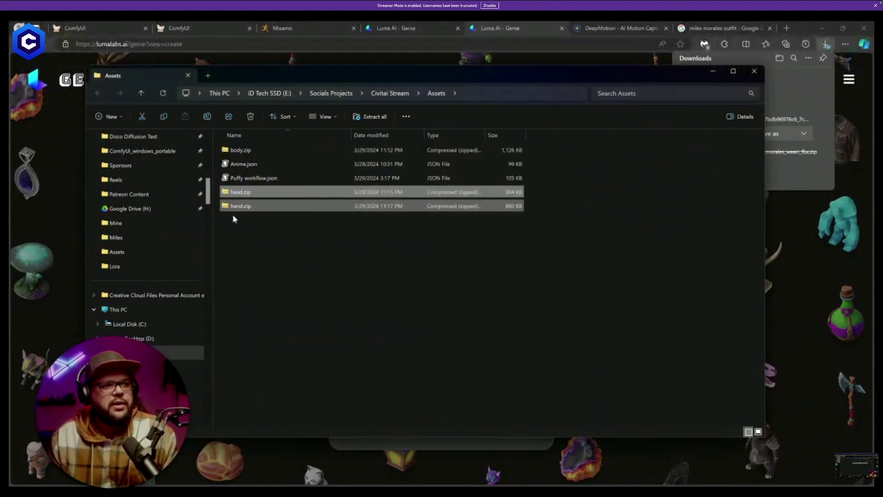
# Extract hand.zip on its own to the suggested Assets\hand folder.
pyautogui.click(247, 208)
pyautogui.rightClick(247, 210)
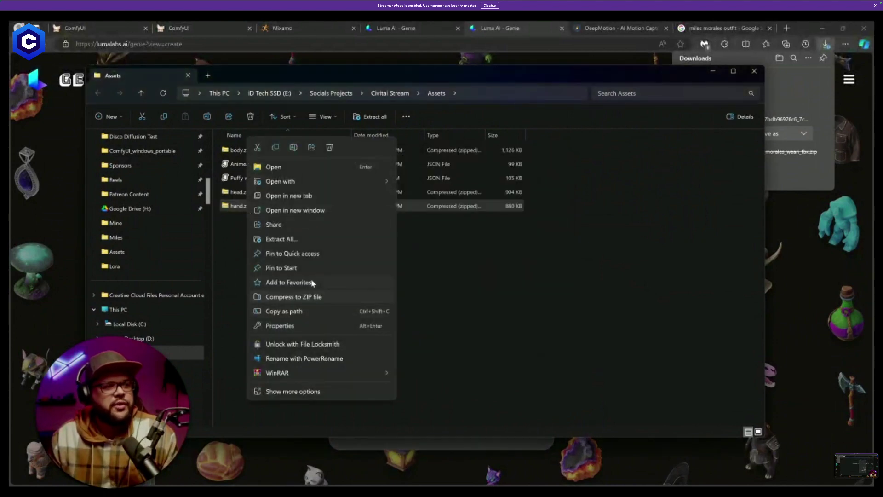
pyautogui.rightClick(235, 212)
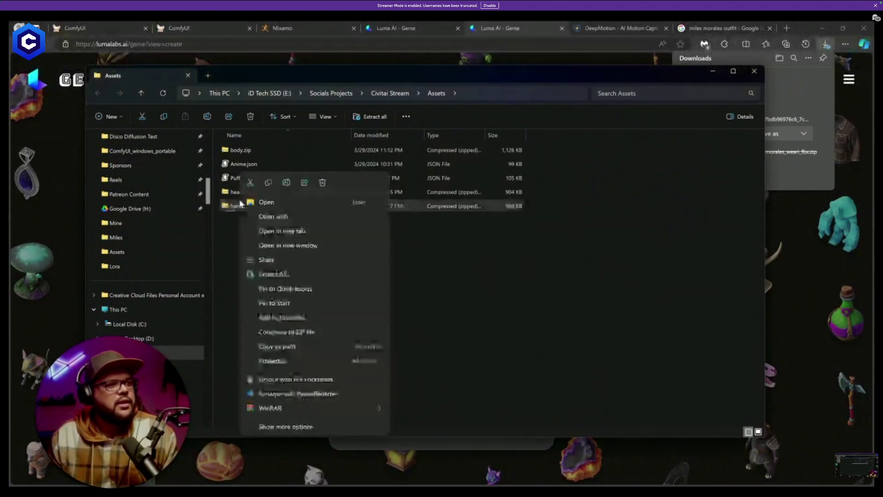
pyautogui.click(236, 209)
pyautogui.rightClick(232, 208)
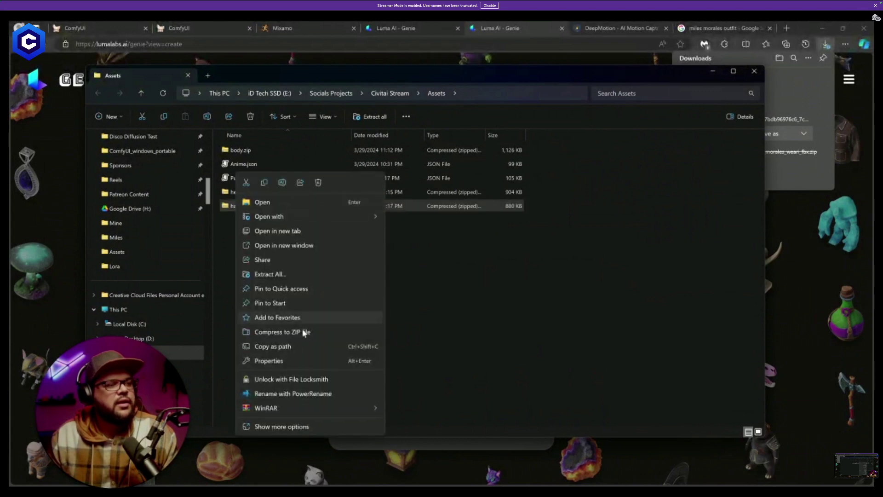
pyautogui.click(288, 274)
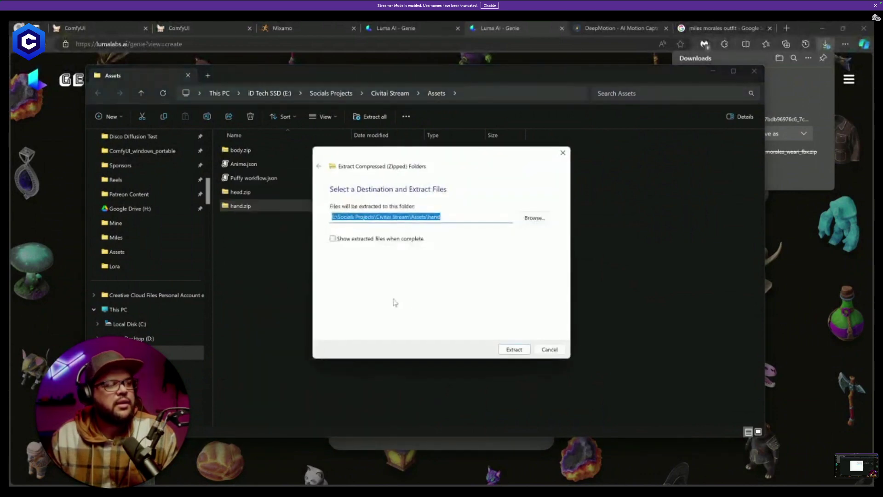
pyautogui.click(501, 350)
# Extract head.zip to its suggested destination folder in Assets.
pyautogui.rightClick(253, 193)
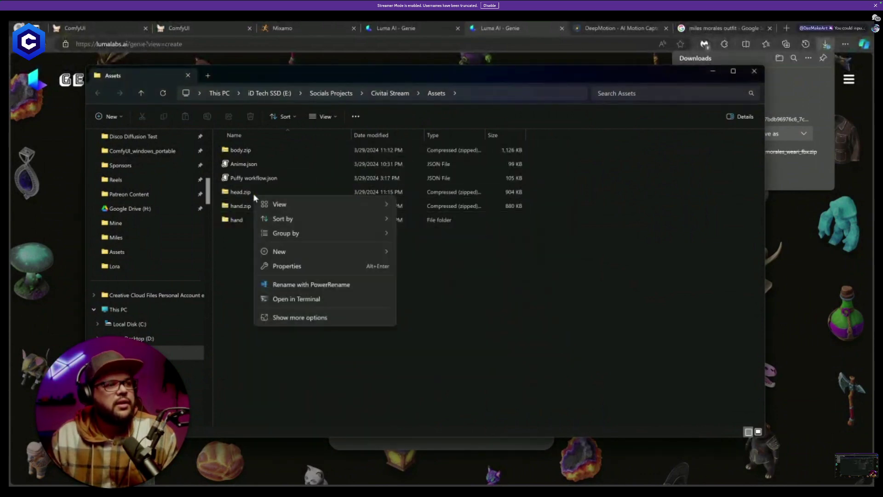
pyautogui.rightClick(243, 192)
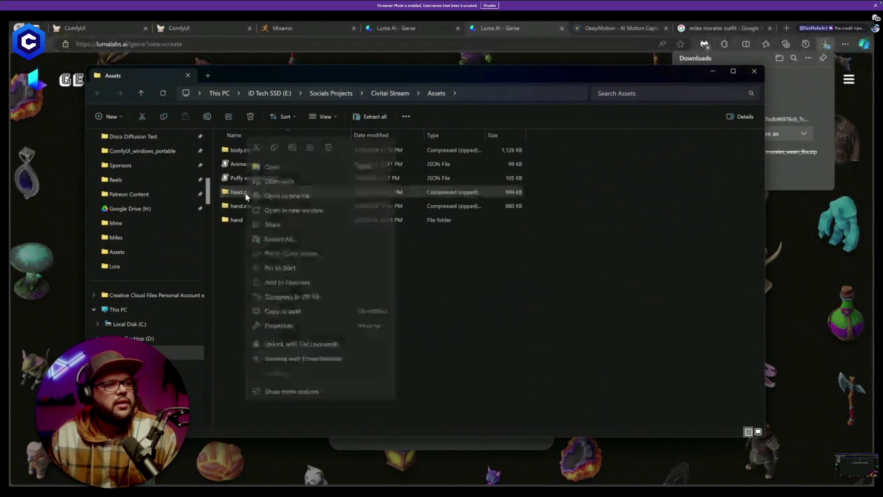
pyautogui.click(283, 239)
pyautogui.click(514, 349)
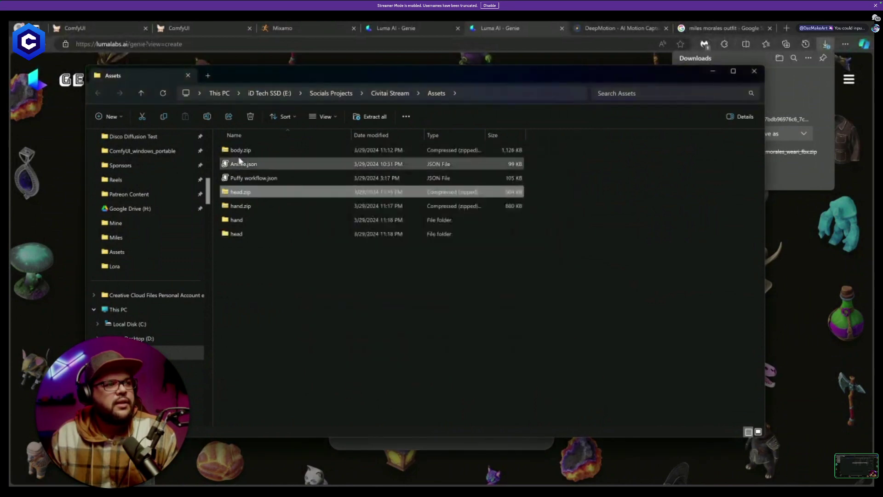
# Extract the body.zip archive to its suggested destination folder in Assets.
pyautogui.click(247, 151)
pyautogui.rightClick(247, 151)
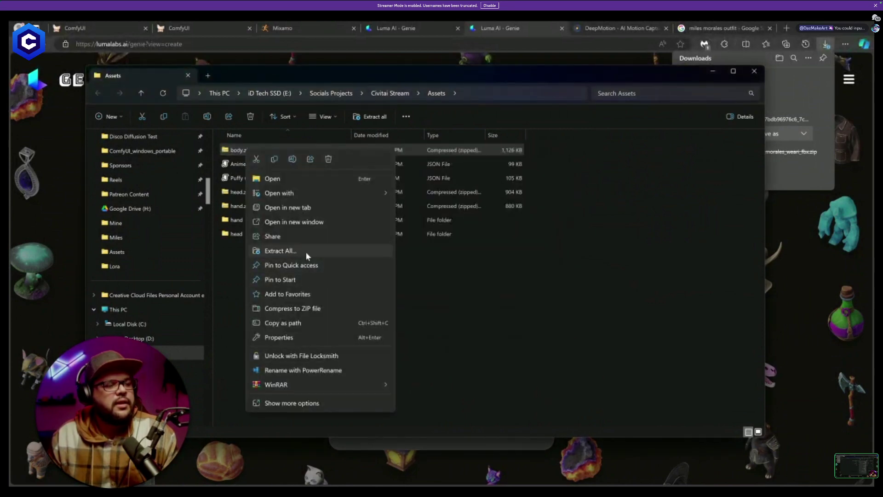
pyautogui.click(305, 252)
pyautogui.click(514, 349)
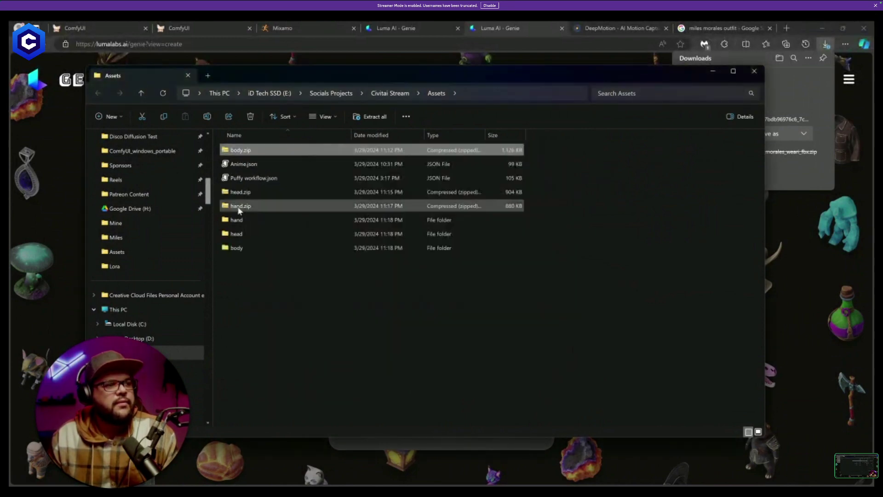
# Delete the hand.zip, head.zip and body.zip archives from the Assets folder, keeping the extracted folders.
pyautogui.click(241, 206)
pyautogui.keyDown('ctrl'); pyautogui.click(240, 193); pyautogui.keyUp('ctrl')
pyautogui.keyDown('ctrl'); pyautogui.click(240, 151); pyautogui.keyUp('ctrl')
pyautogui.rightClick(240, 152)
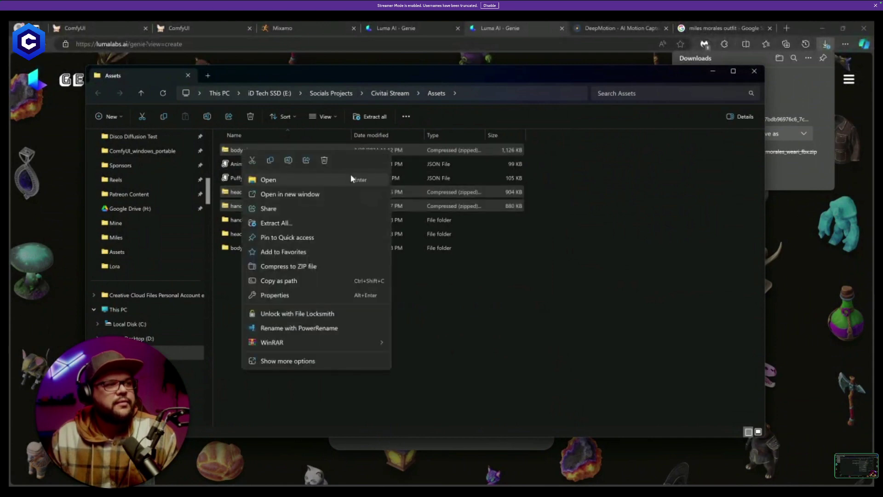
pyautogui.click(325, 160)
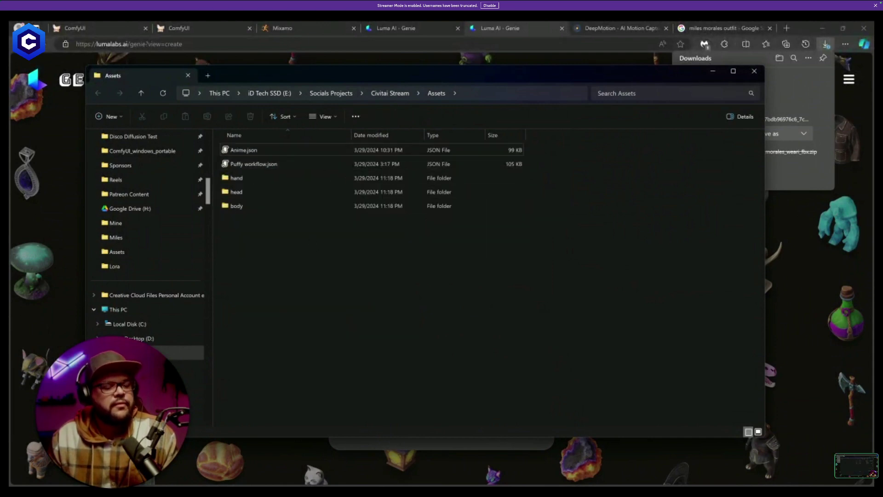
# Select the full path of the Assets folder in File Explorer and switch to Blender.
pyautogui.moveTo(621, 488)
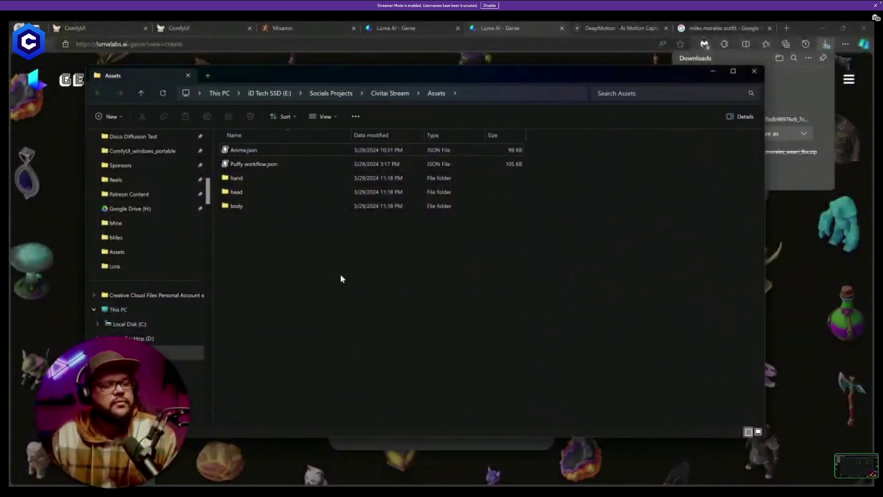
pyautogui.moveTo(541, 76)
pyautogui.mouseDown()
pyautogui.moveTo(528, 139)
pyautogui.moveTo(581, 96)
pyautogui.moveTo(552, 79)
pyautogui.mouseUp()
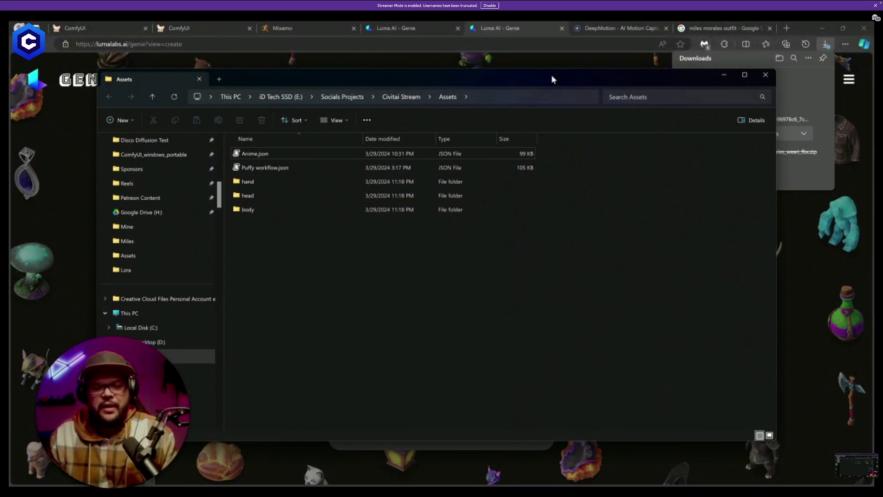
pyautogui.moveTo(348, 74); pyautogui.dragTo(357, 68)
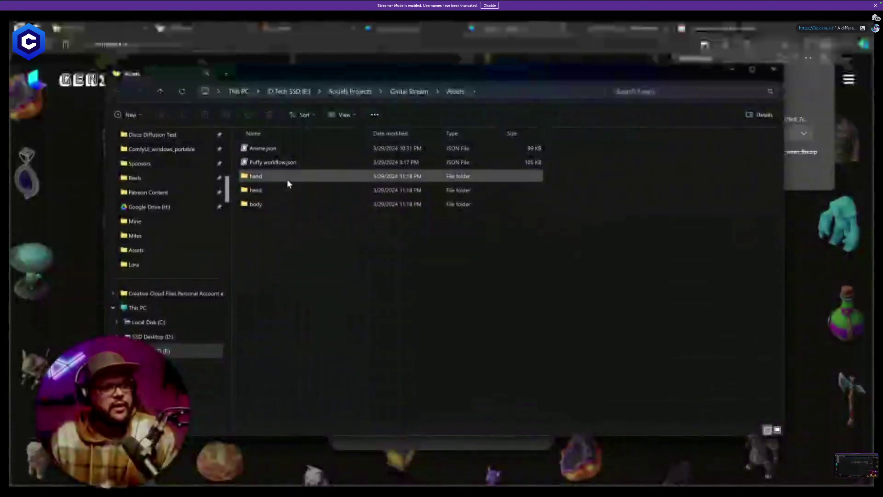
pyautogui.click(517, 91)
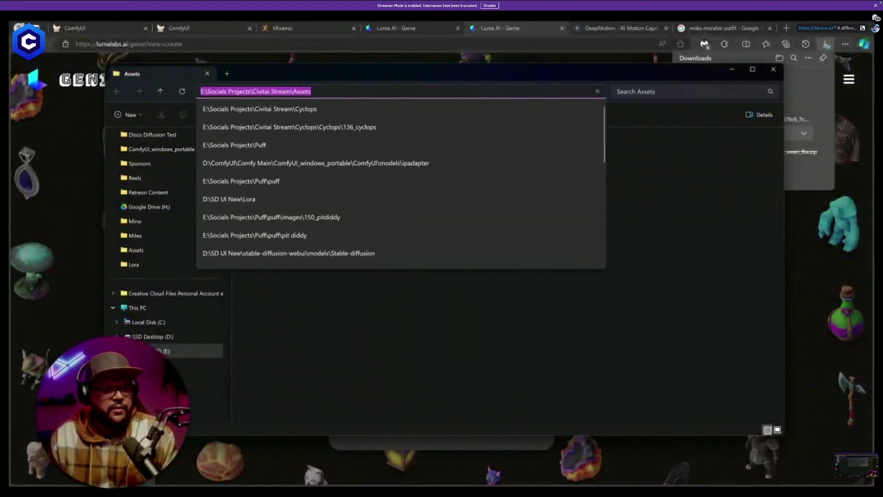
pyautogui.hotkey('alt', 'Tab')
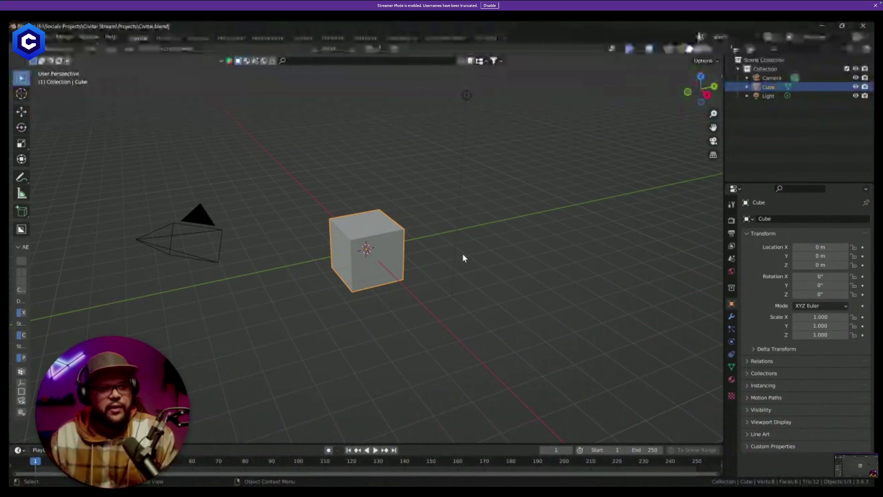
# Orbit, zoom and pan around the default cube to view it from several angles and distances.
pyautogui.moveTo(506, 245); pyautogui.dragTo(483, 223, button='middle')
pyautogui.scroll(-3, 479, 235)
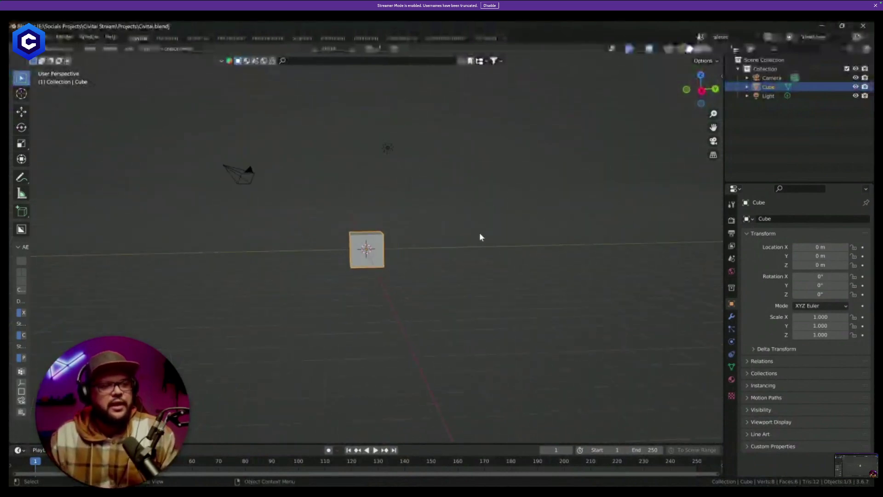
pyautogui.scroll(5, 479, 234)
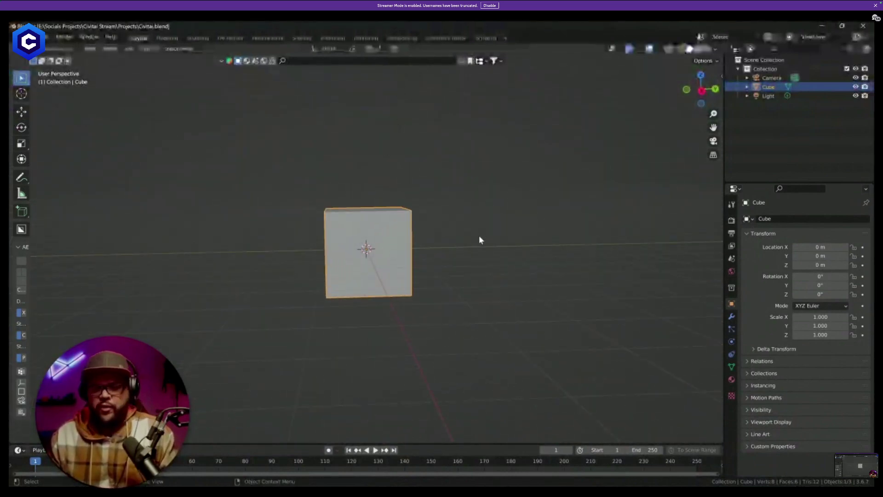
pyautogui.moveTo(479, 237); pyautogui.dragTo(458, 240, button='middle')
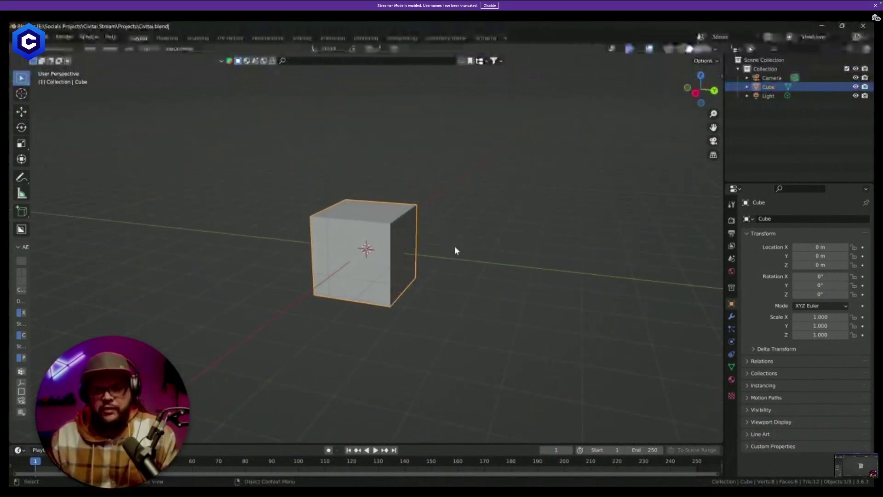
pyautogui.moveTo(455, 246)
pyautogui.mouseDown(button='middle')
pyautogui.moveTo(462, 244)
pyautogui.moveTo(455, 255)
pyautogui.mouseUp(button='middle')
pyautogui.scroll(-4, 463, 247)
pyautogui.scroll(2, 437, 266)
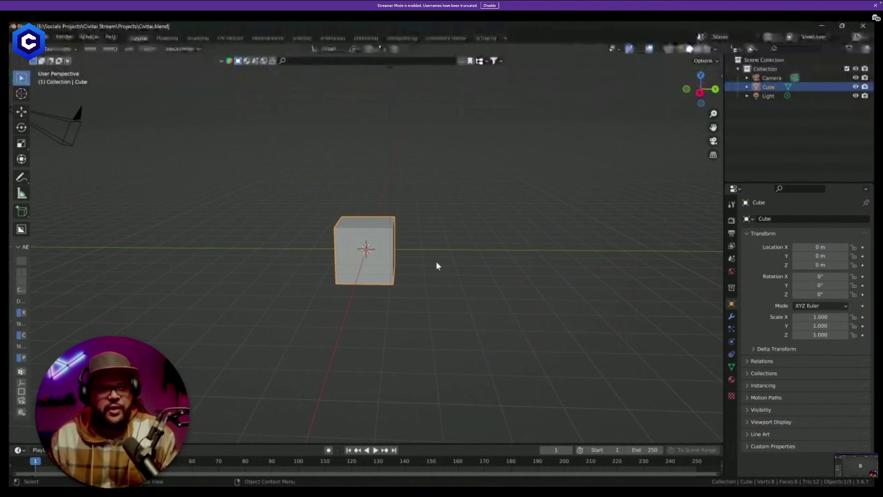
pyautogui.scroll(-3, 434, 261)
pyautogui.scroll(2, 434, 261)
pyautogui.moveTo(434, 261); pyautogui.dragTo(412, 253, button='middle')
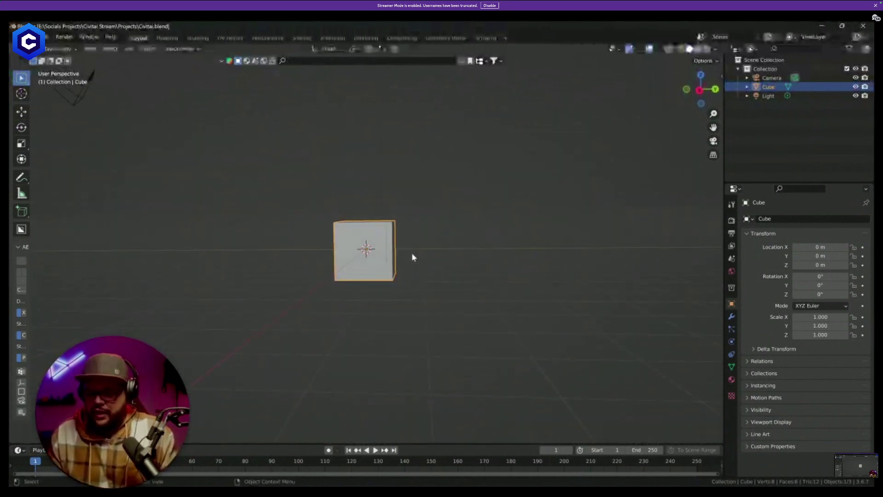
pyautogui.scroll(-1, 414, 252)
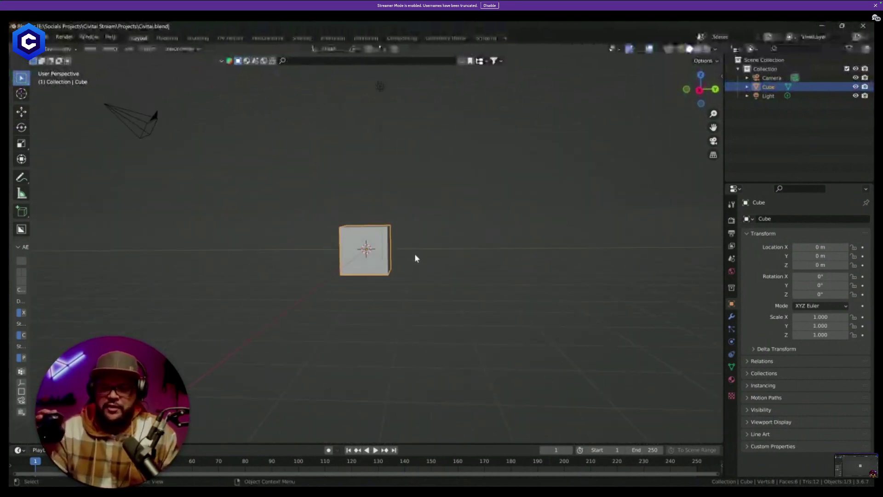
pyautogui.moveTo(415, 255); pyautogui.dragTo(428, 276, button='middle')
pyautogui.moveTo(424, 263); pyautogui.dragTo(384, 244, button='middle')
pyautogui.moveTo(445, 220); pyautogui.dragTo(388, 205, button='middle')
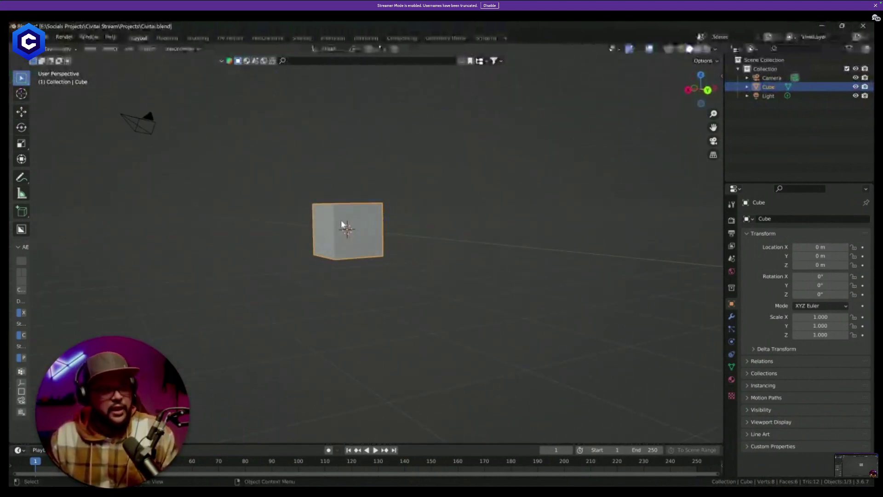
pyautogui.moveTo(342, 225); pyautogui.dragTo(396, 238, button='middle')
pyautogui.scroll(1, 398, 239)
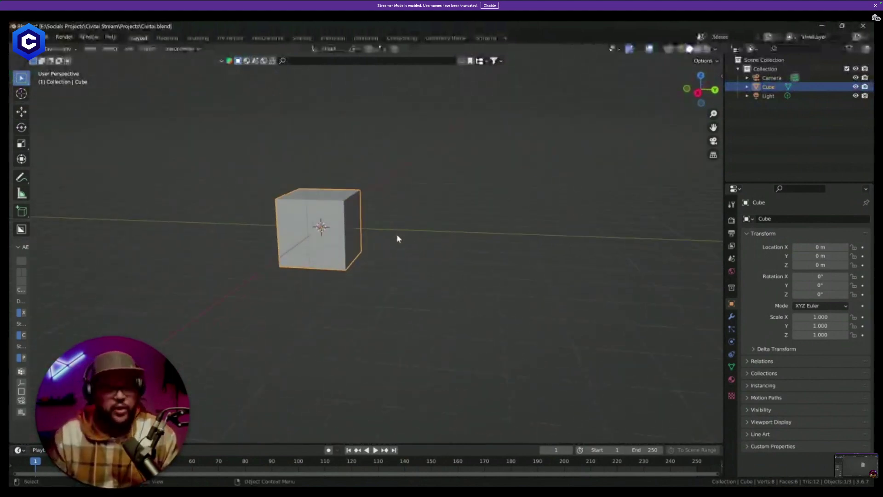
# View the default cube from the front, from the right side and through the camera.
pyautogui.press('KP_1')
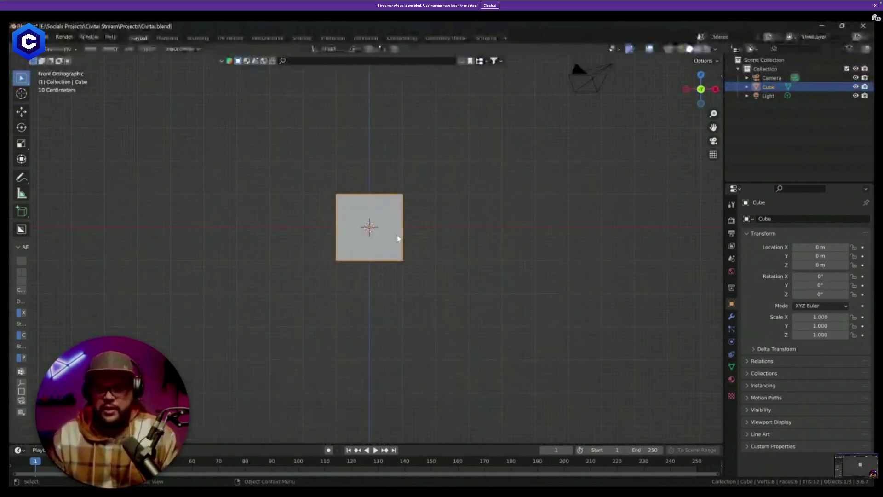
pyautogui.press('KP_3')
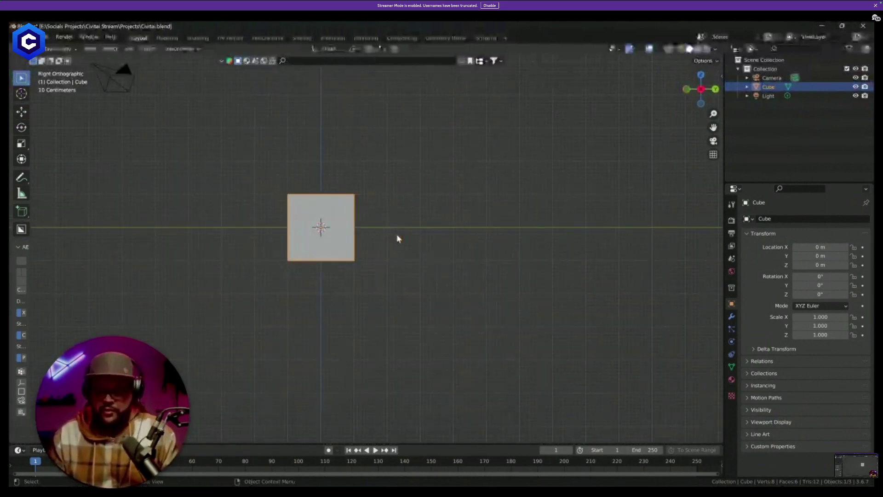
pyautogui.press('KP_0')
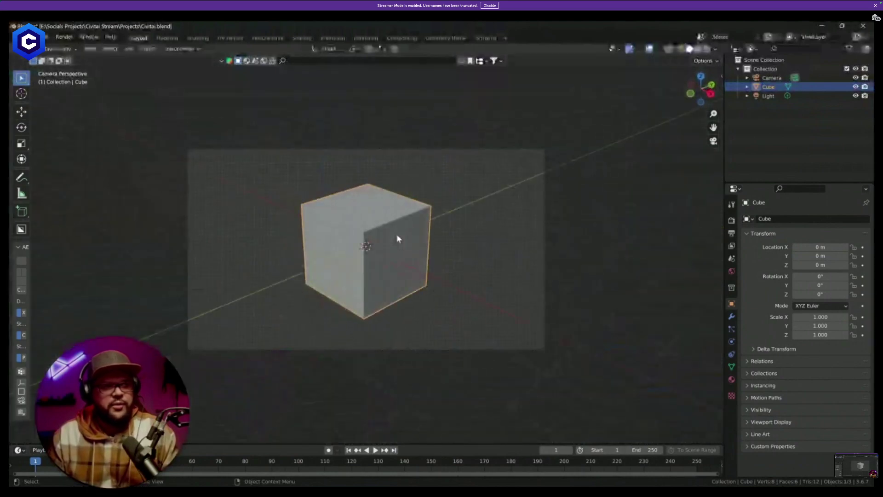
# Return the viewport to the front orthographic view and delete the default cube.
pyautogui.press('KP_1')
pyautogui.moveTo(392, 226); pyautogui.dragTo(420, 312, button='middle')
pyautogui.press('KP_1')
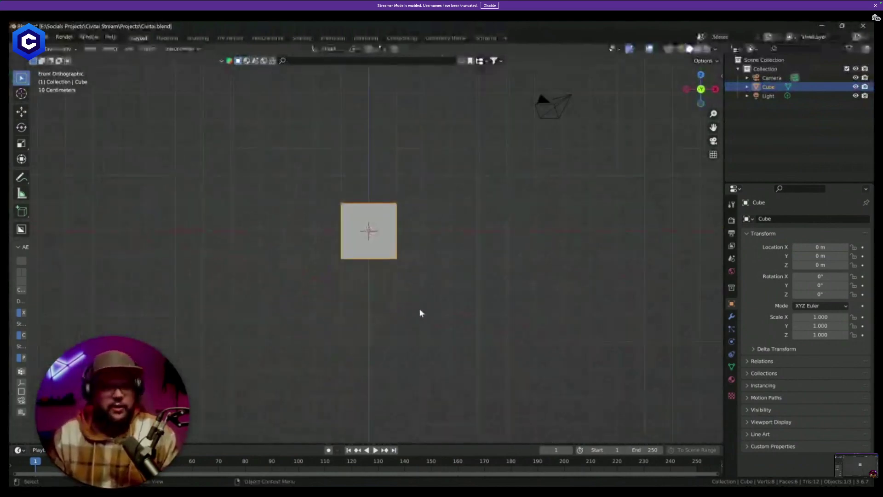
pyautogui.keyDown('shift'); pyautogui.moveTo(449, 275); pyautogui.dragTo(448, 316, button='middle'); pyautogui.keyUp('shift')
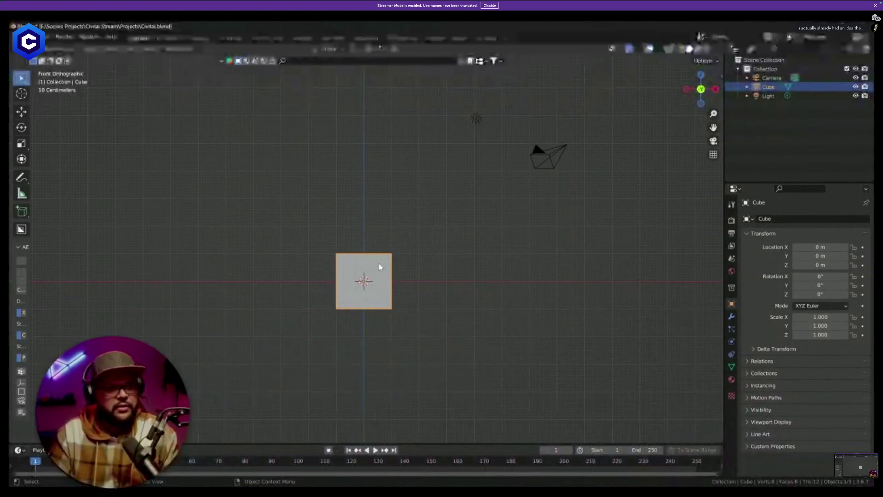
pyautogui.press('Delete')
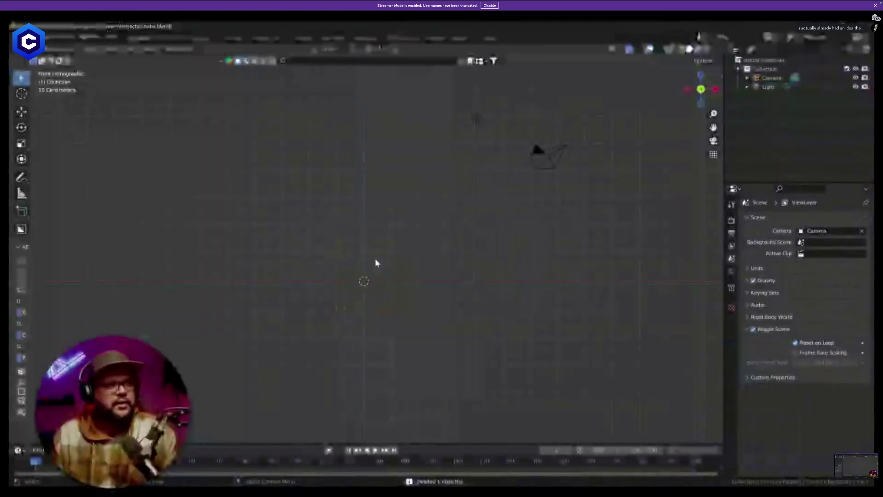
pyautogui.click(34, 37)
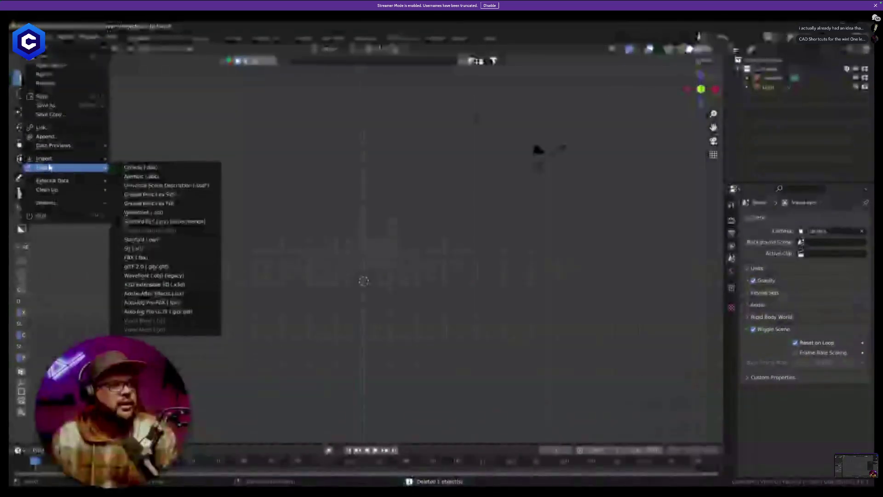
pyautogui.moveTo(60, 163)
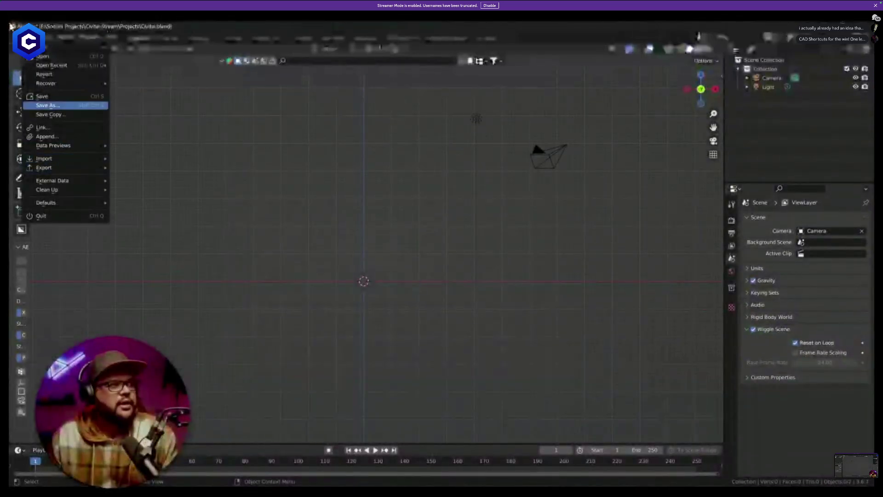
pyautogui.click(33, 37)
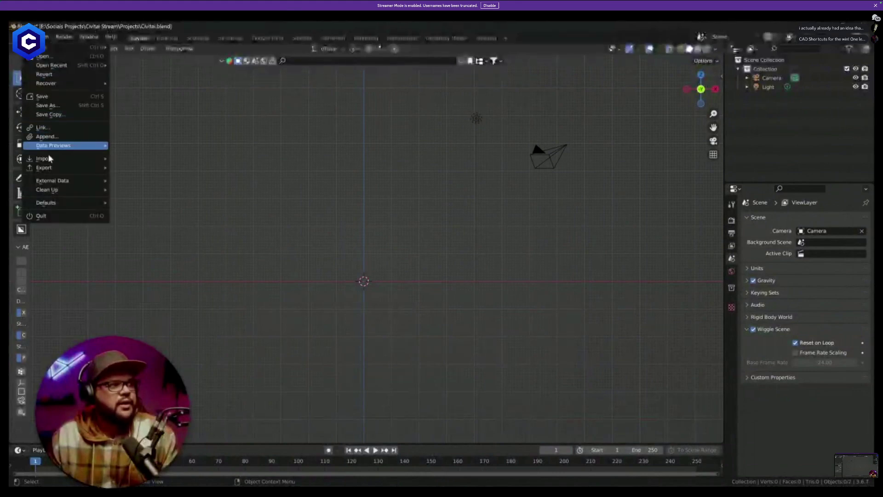
pyautogui.moveTo(50, 158)
pyautogui.click(145, 259)
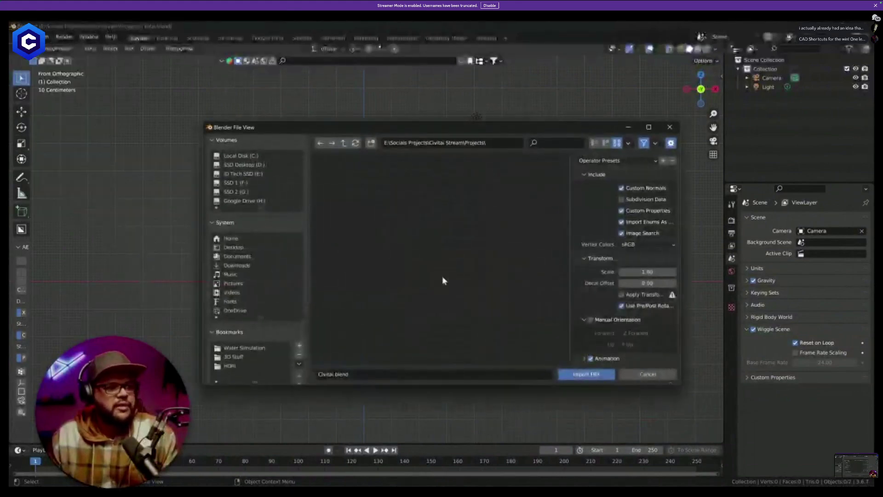
pyautogui.click(667, 374)
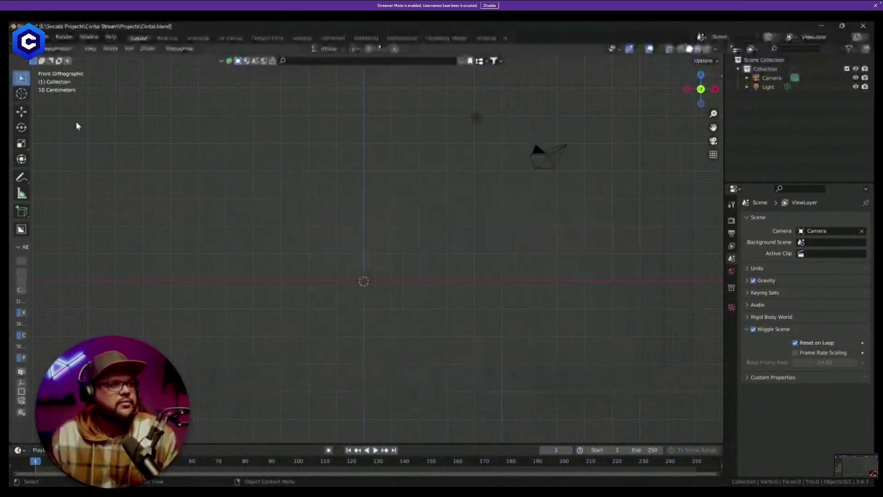
# Import the FBX model from the body folder in E:\Socials Projects\Civitai Stream\Assets\ into the scene.
pyautogui.click(22, 36)
pyautogui.moveTo(64, 159)
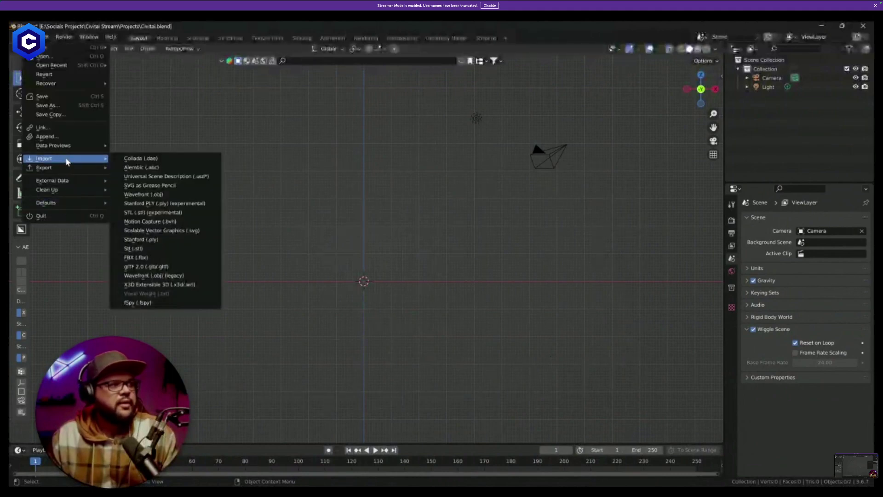
pyautogui.click(148, 258)
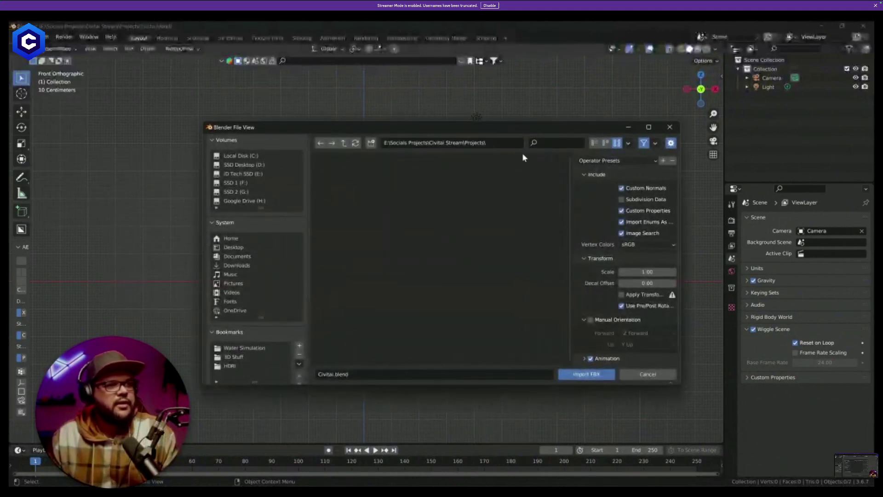
pyautogui.click(506, 143)
pyautogui.write('E:\\Socials Projects\\Civitai Stream\\Assets\\')
pyautogui.press('Return')
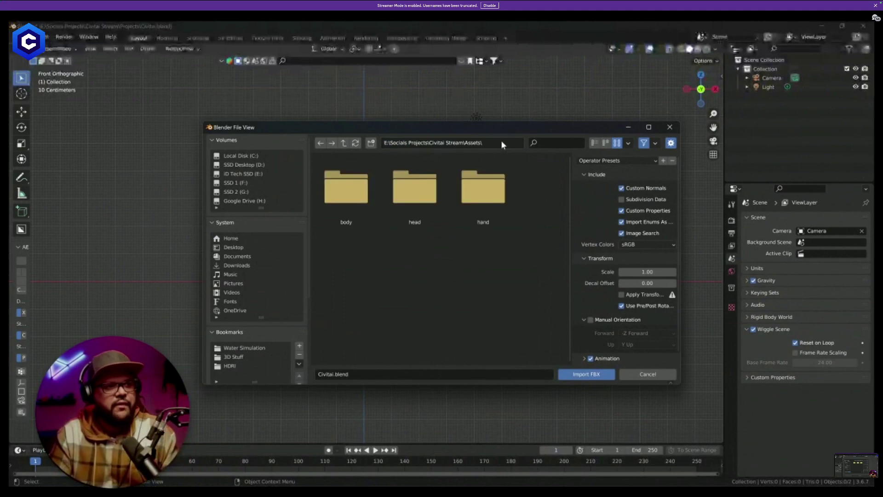
pyautogui.click(345, 186)
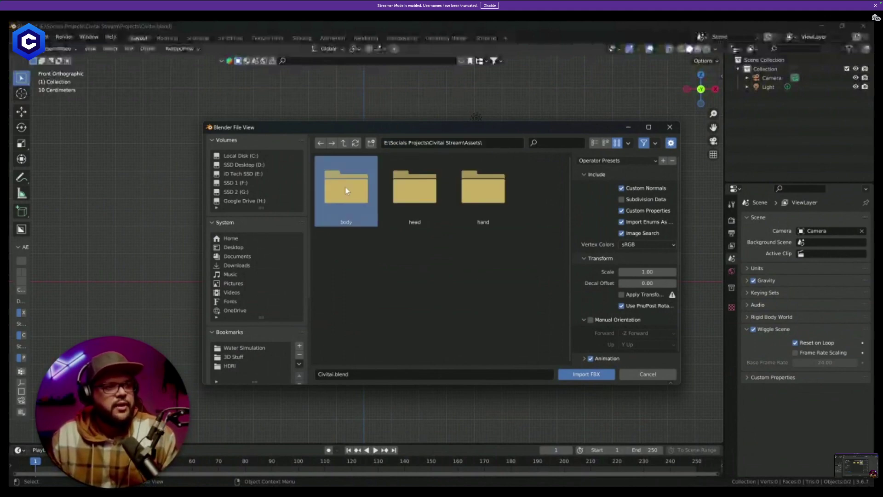
pyautogui.doubleClick(344, 186)
pyautogui.click(349, 193)
pyautogui.click(581, 374)
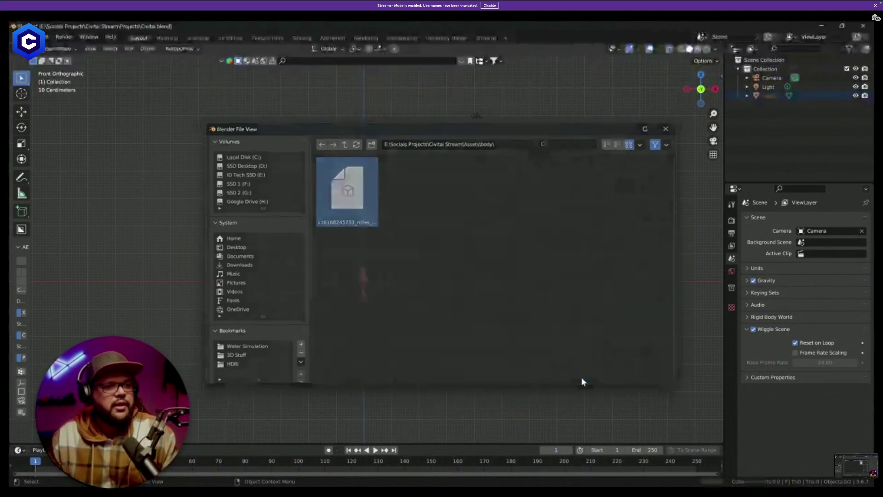
pyautogui.scroll(6, 390, 277)
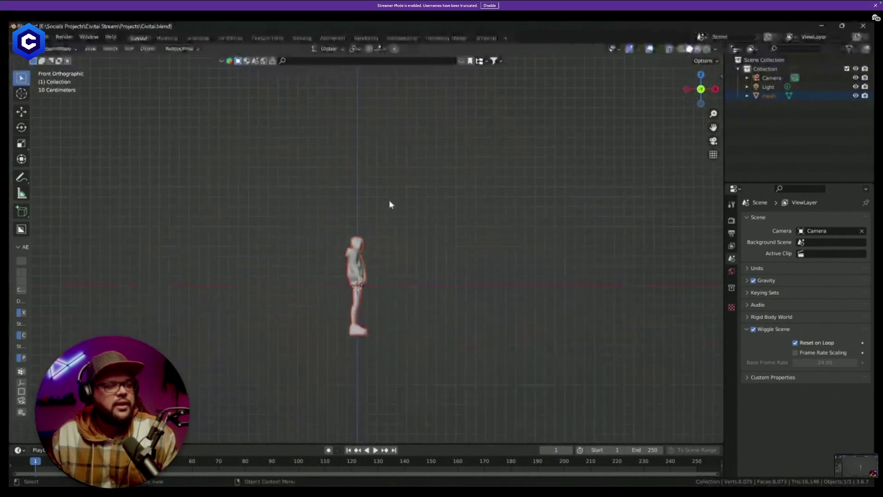
# Import the FBX model from the head folder inside Assets.
pyautogui.click(29, 36)
pyautogui.moveTo(69, 158)
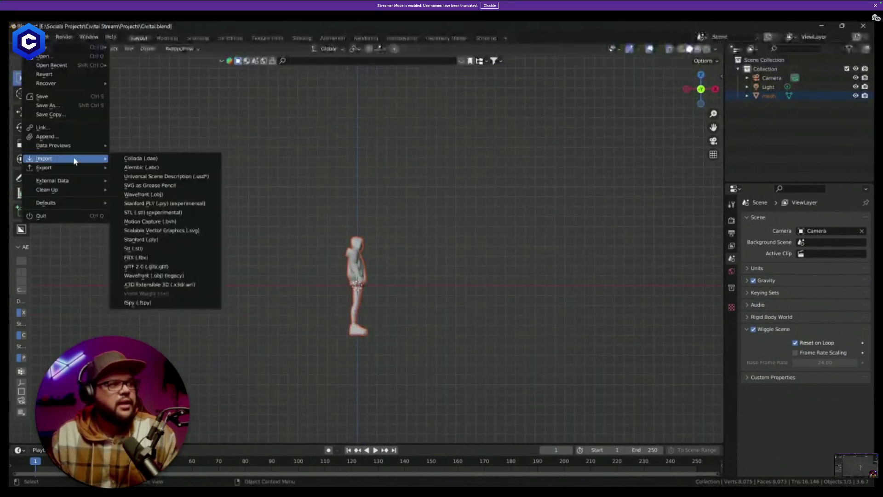
pyautogui.click(178, 258)
pyautogui.click(344, 143)
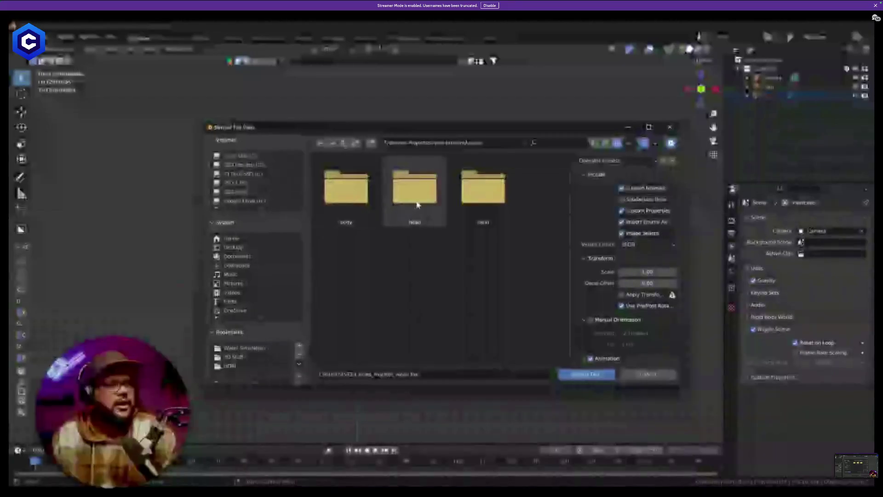
pyautogui.doubleClick(414, 198)
pyautogui.doubleClick(366, 198)
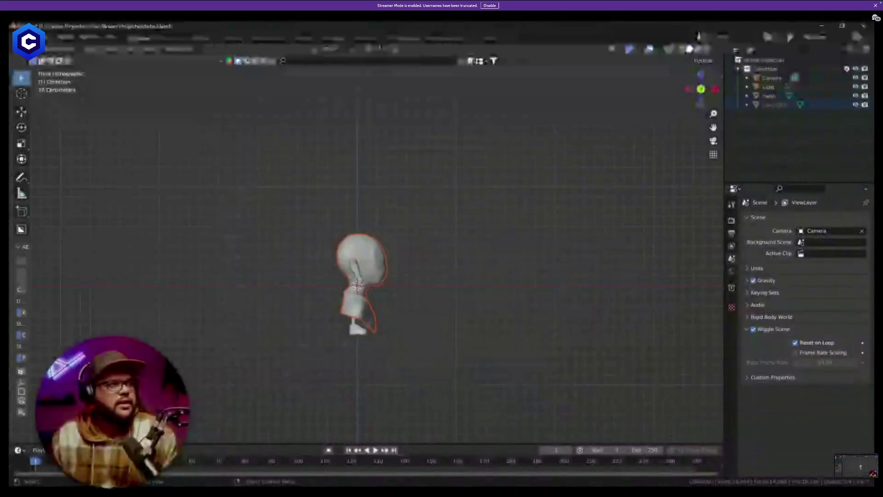
# Import the FBX model from the hand folder inside Assets.
pyautogui.click(29, 37)
pyautogui.moveTo(69, 158)
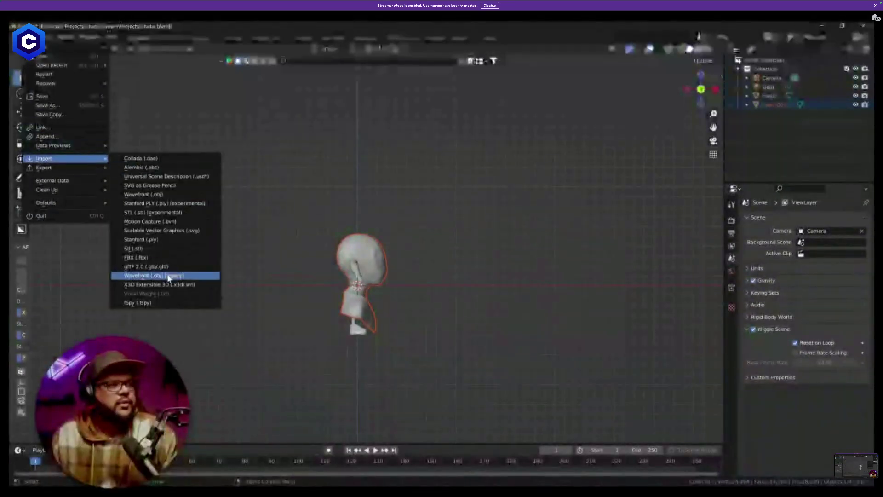
pyautogui.click(171, 260)
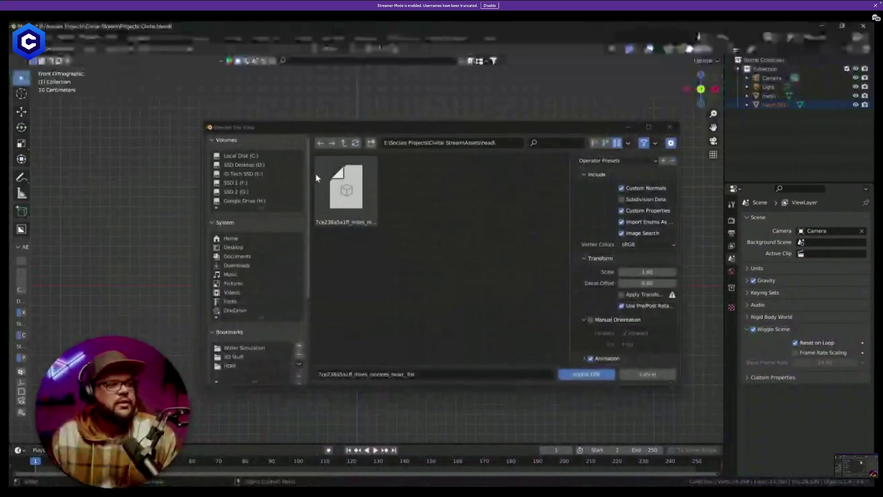
pyautogui.click(344, 143)
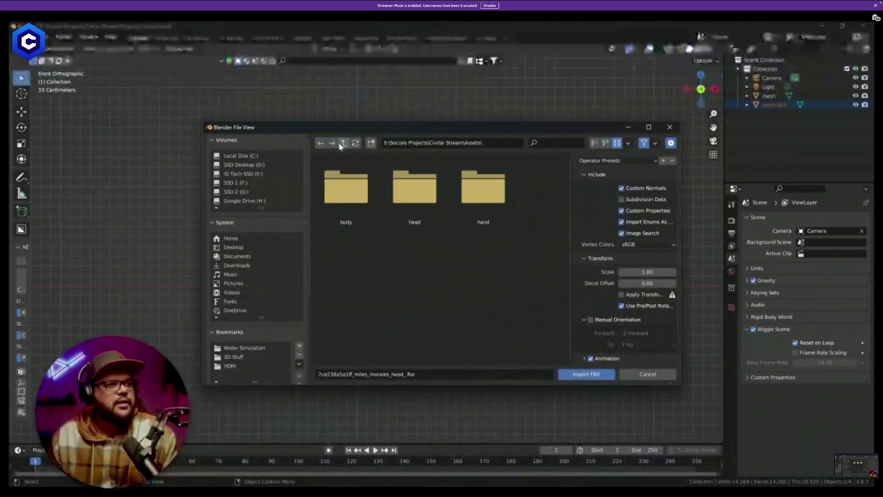
pyautogui.doubleClick(483, 205)
pyautogui.doubleClick(366, 201)
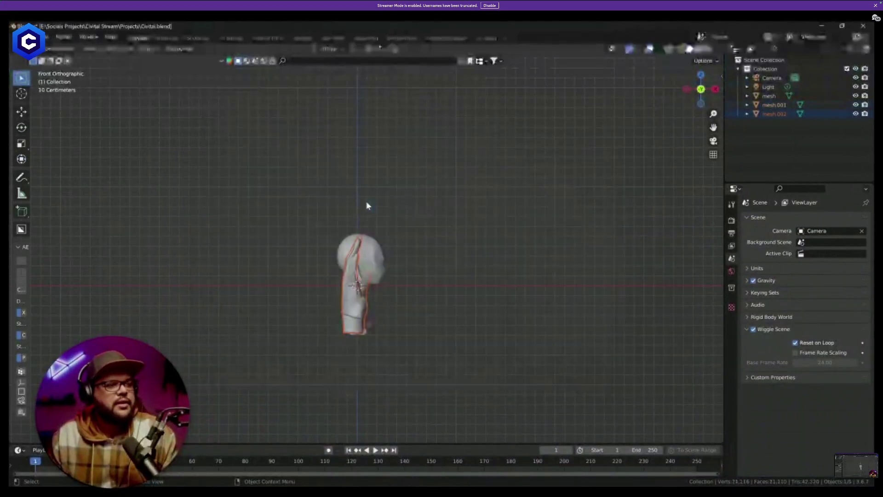
pyautogui.scroll(2, 380, 293)
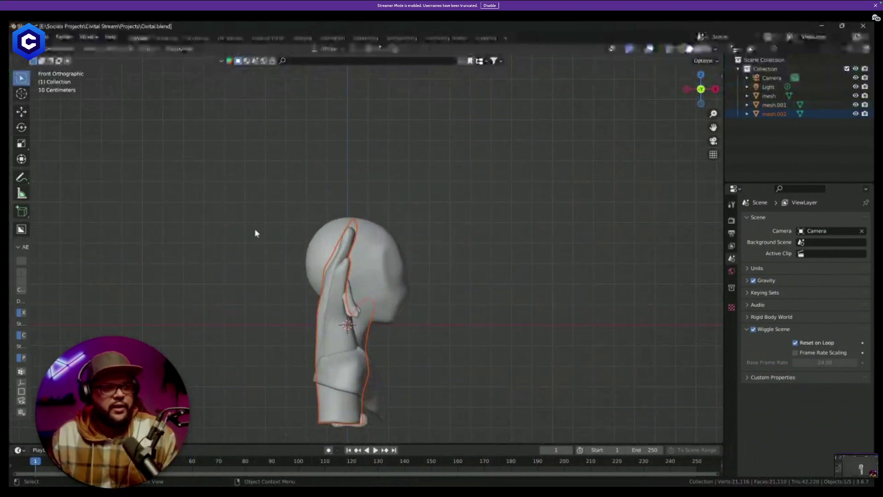
# Select the body, head and hand meshes together and rotate them -90° about the Z axis in front view.
pyautogui.moveTo(224, 187); pyautogui.dragTo(457, 425)
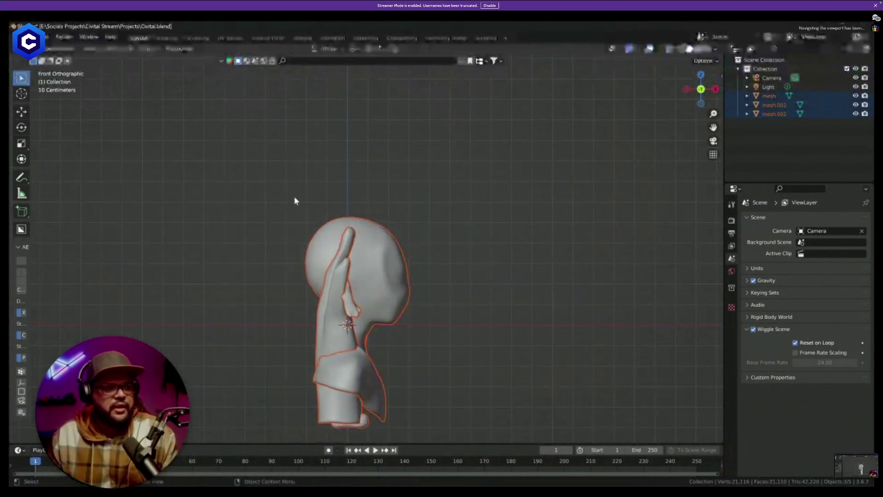
pyautogui.moveTo(295, 201); pyautogui.dragTo(478, 438)
pyautogui.press('KP_Decimal')
pyautogui.moveTo(467, 377); pyautogui.dragTo(467, 358, button='middle')
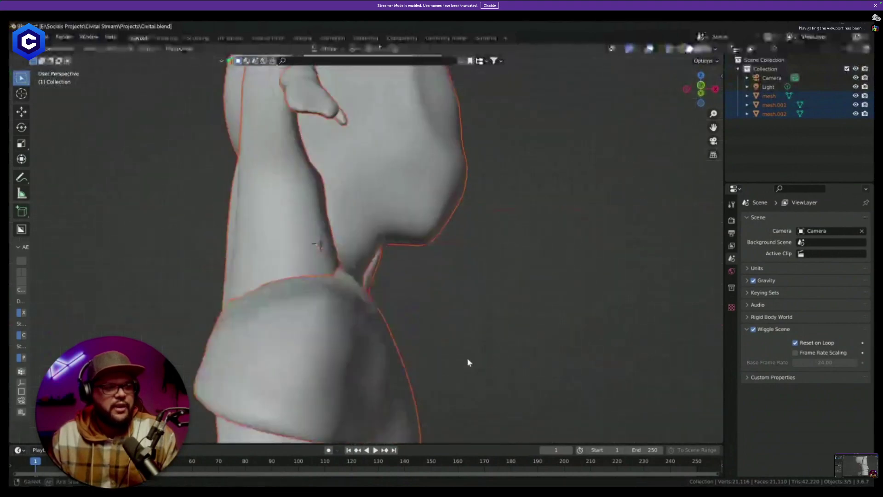
pyautogui.press('KP_1')
pyautogui.keyDown('shift'); pyautogui.moveTo(477, 310); pyautogui.dragTo(463, 260, button='middle'); pyautogui.keyUp('shift')
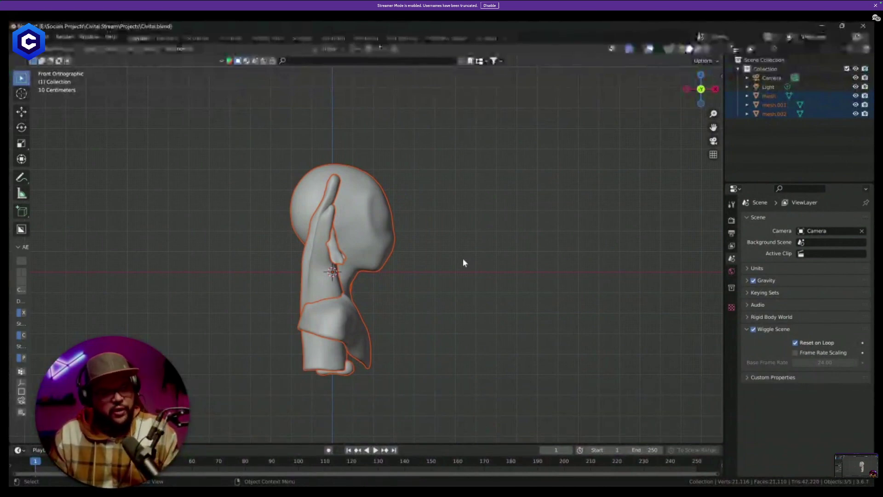
pyautogui.press('r')
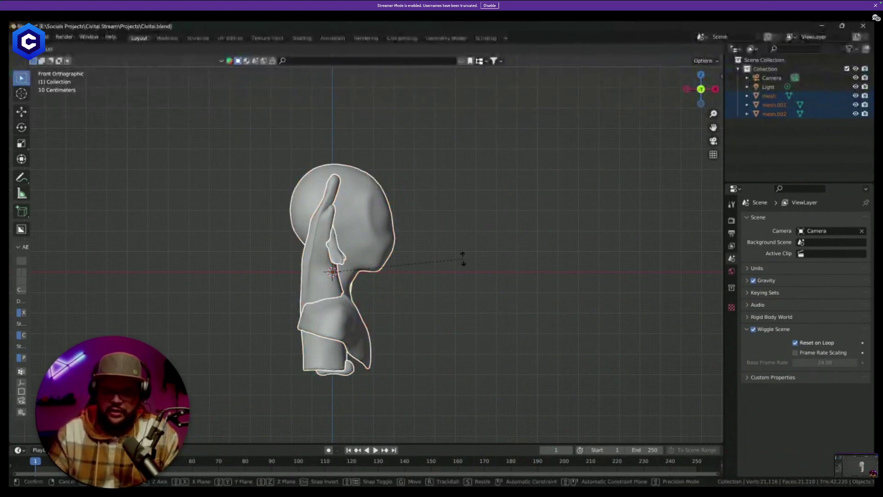
pyautogui.write('-90')
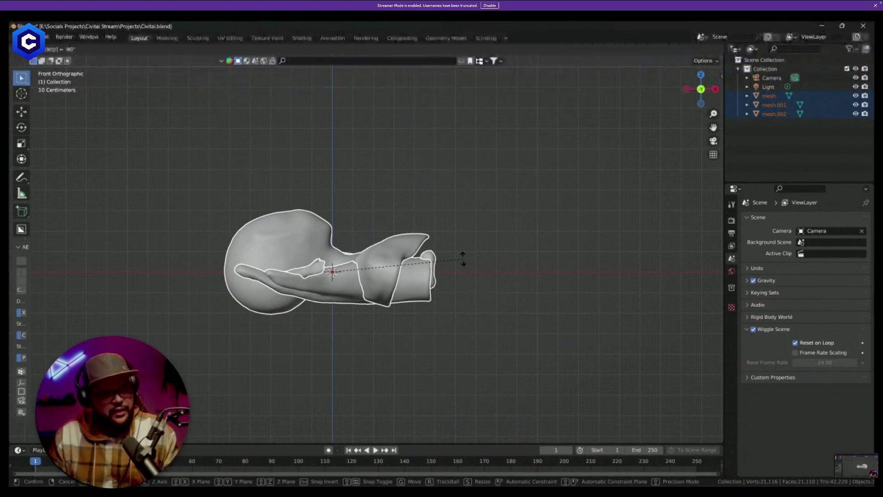
pyautogui.write('z')
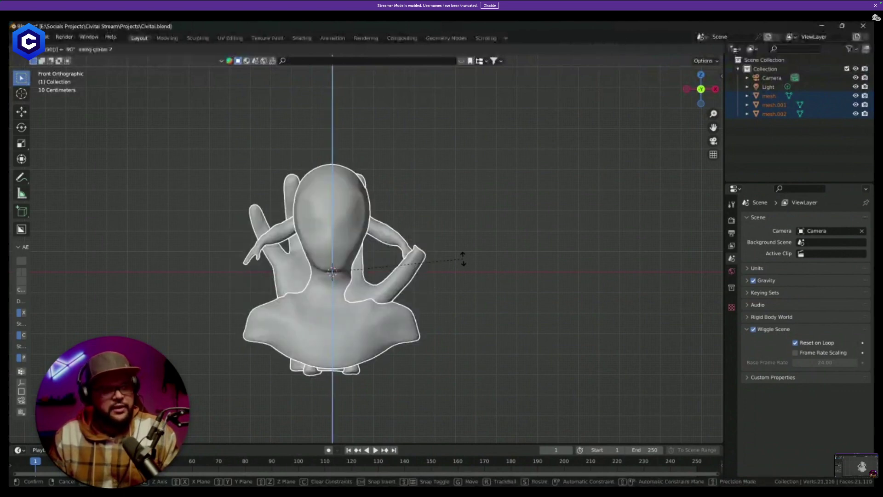
pyautogui.press('Return')
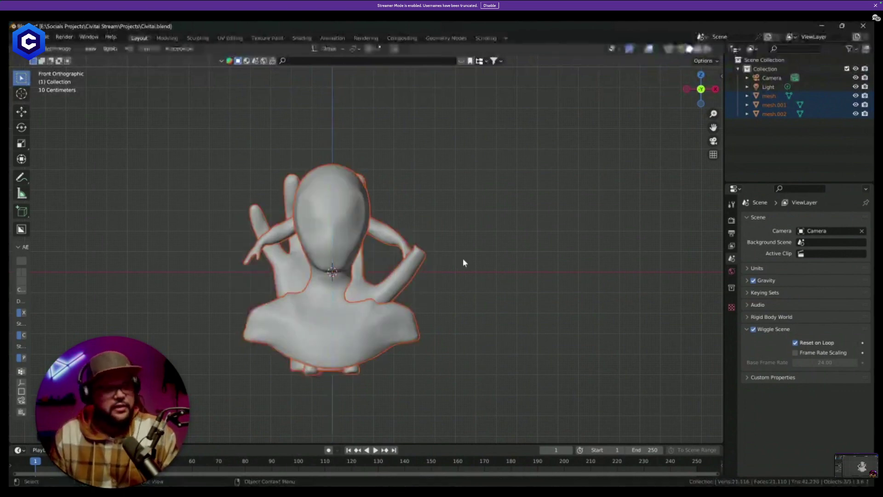
# Move the head mesh along the X axis to about 1.19 m, clear of the body.
pyautogui.click(387, 238)
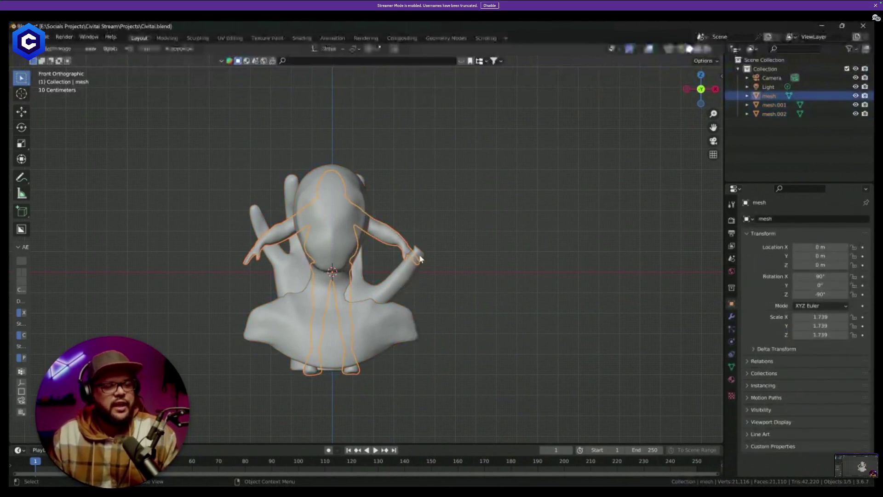
pyautogui.click(361, 192)
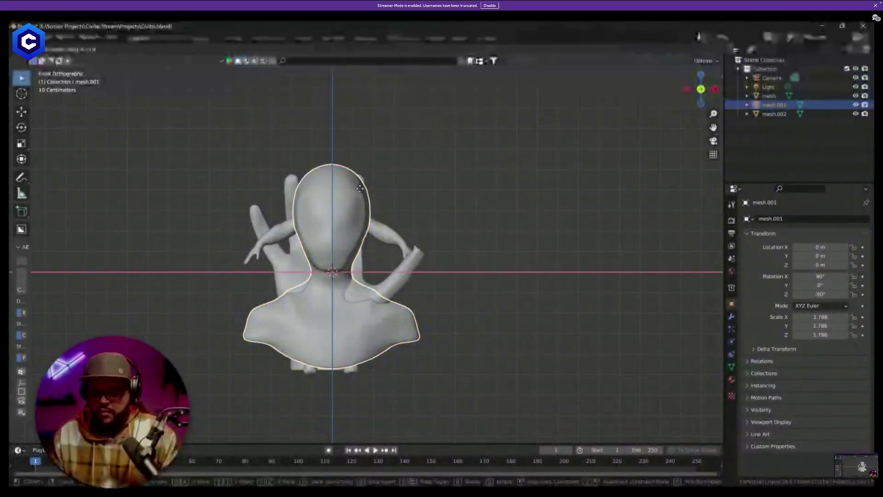
pyautogui.click(605, 193)
pyautogui.scroll(1, 476, 241)
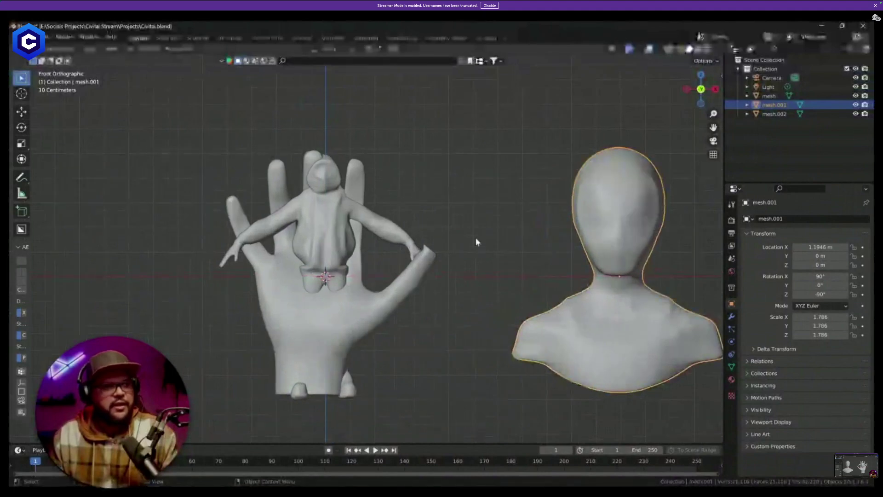
# Move the hand mesh along the X axis to about -0.96 m, on the body's opposite side from the head.
pyautogui.click(375, 300)
pyautogui.press('g')
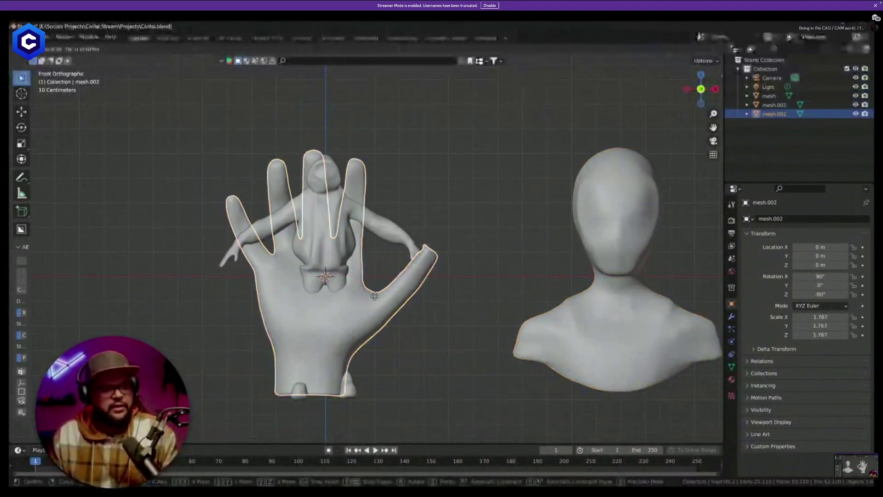
pyautogui.press('x')
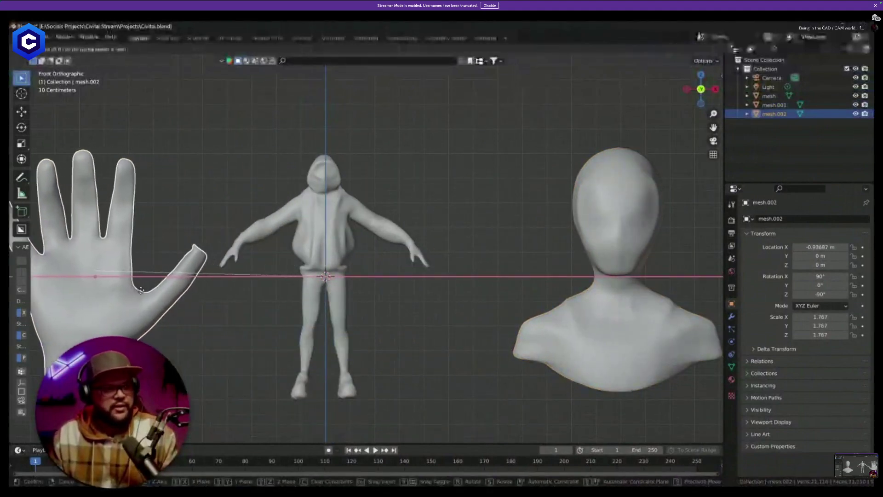
pyautogui.click(137, 290)
# Move the hand mesh farther from the body along the X axis, to about -1.86 m.
pyautogui.moveTo(153, 255); pyautogui.dragTo(349, 302, button='middle')
pyautogui.scroll(-3, 208, 266)
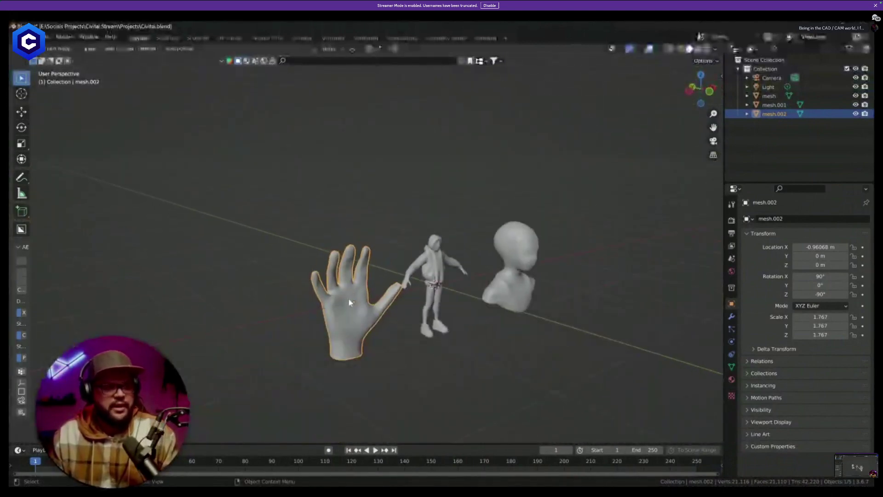
pyautogui.scroll(1, 364, 304)
pyautogui.press('g')
pyautogui.press('x')
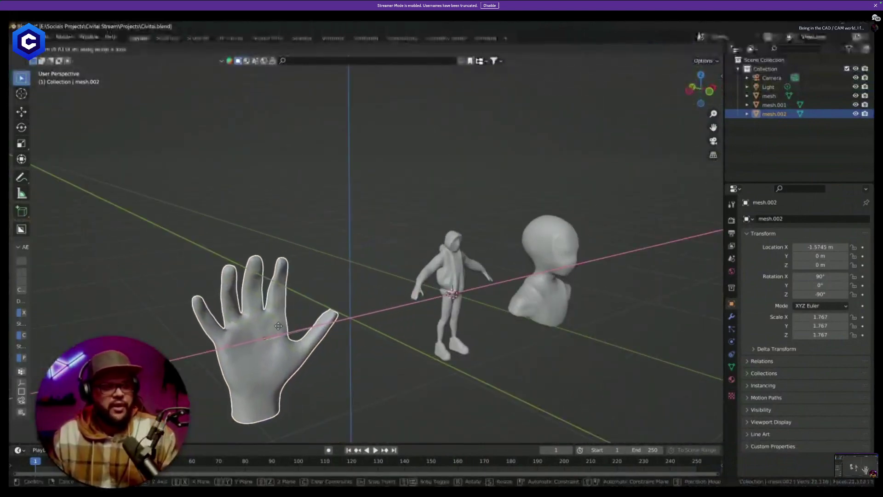
pyautogui.hotkey('shift', 'y')
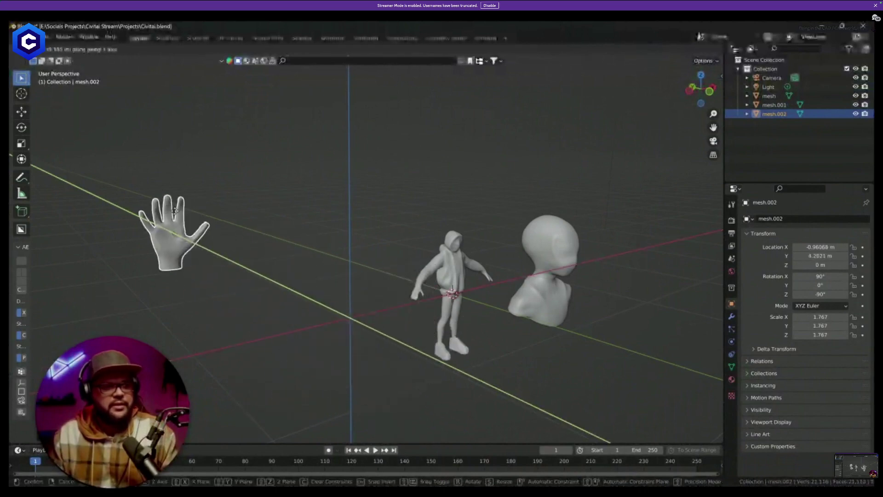
pyautogui.press('x')
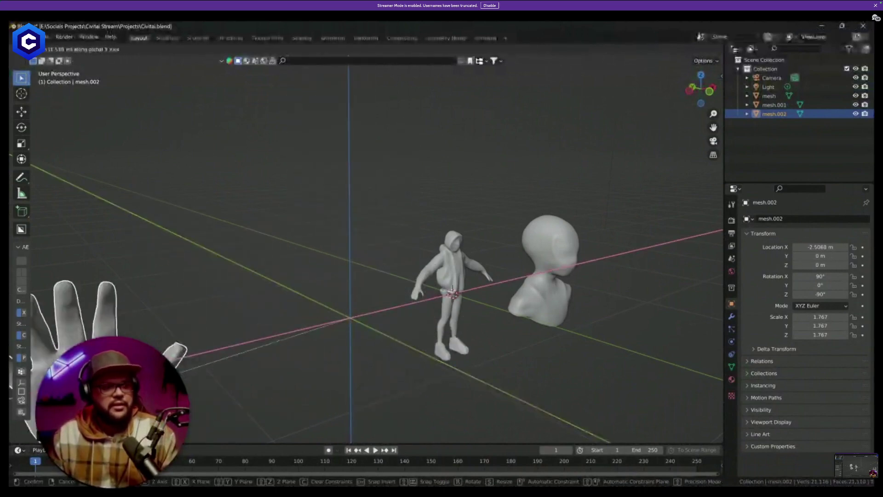
pyautogui.click(257, 342)
# Return to the front view of the body and switch the viewport shading to show the models' textures.
pyautogui.moveTo(401, 319); pyautogui.dragTo(410, 327, button='middle')
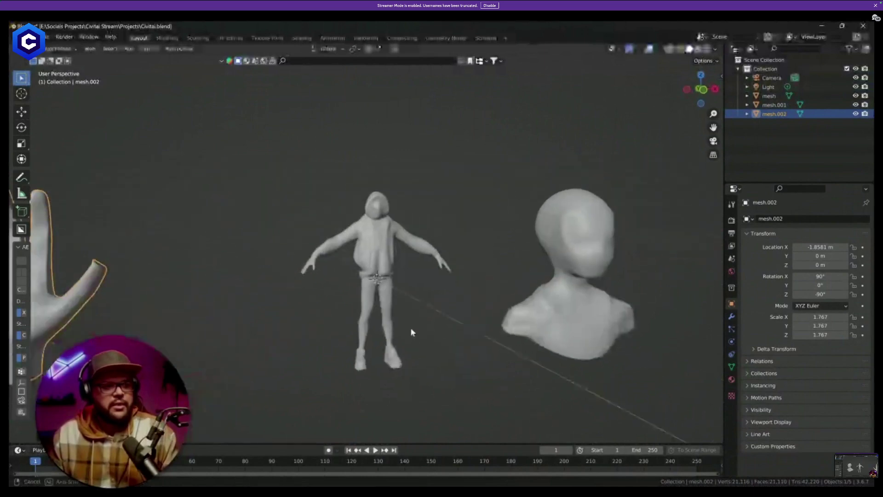
pyautogui.scroll(3, 410, 331)
pyautogui.press('KP_1')
pyautogui.scroll(3, 411, 329)
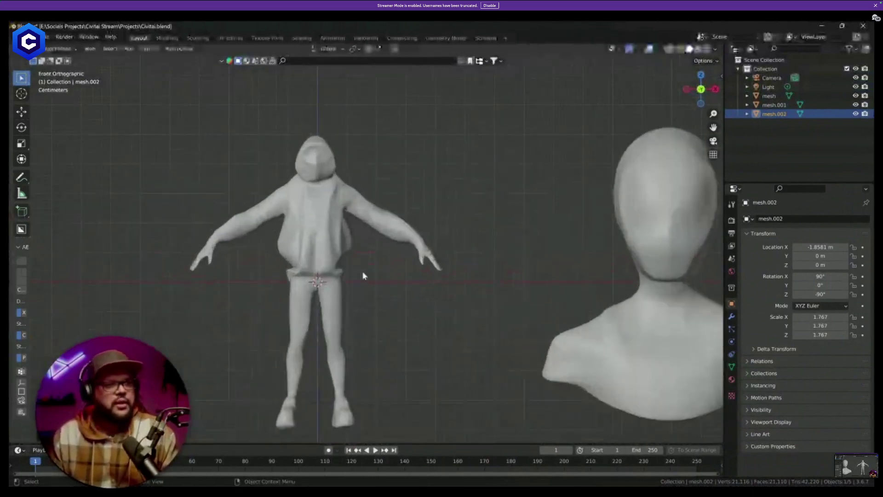
pyautogui.click(698, 50)
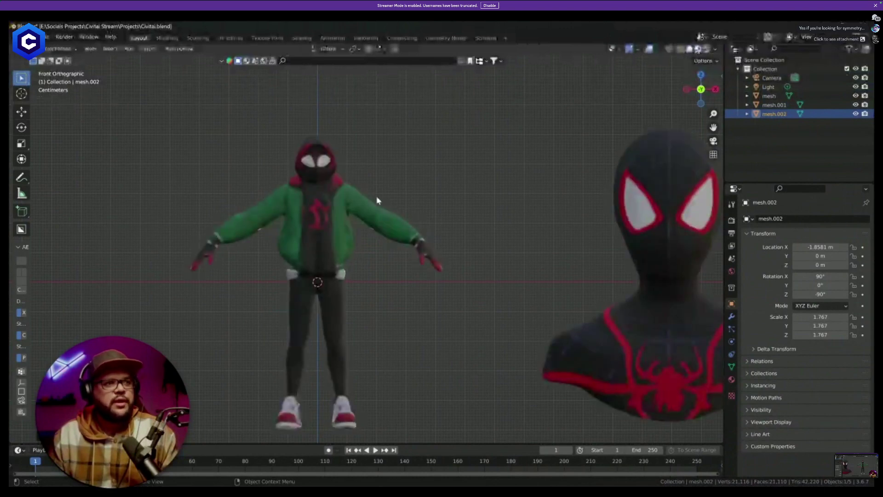
# Move the hand mesh along the X axis to about -1.14 m, closer to the body.
pyautogui.scroll(-2, 457, 235)
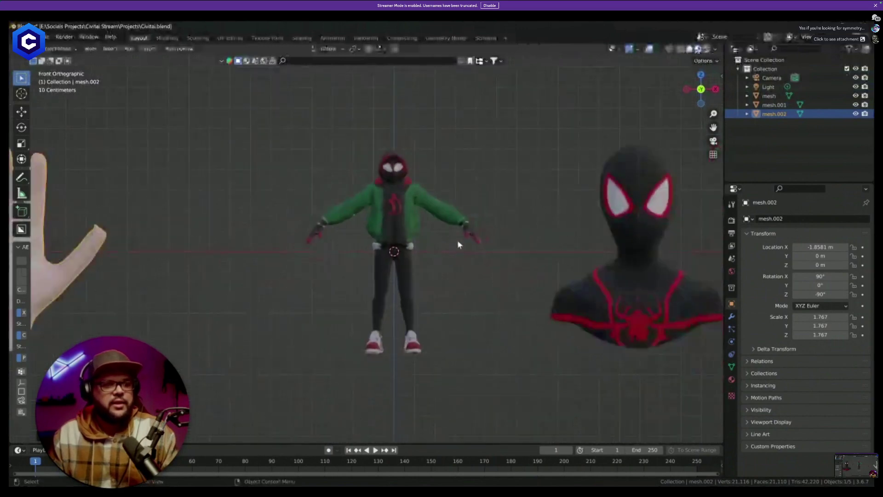
pyautogui.press('g')
pyautogui.press('x')
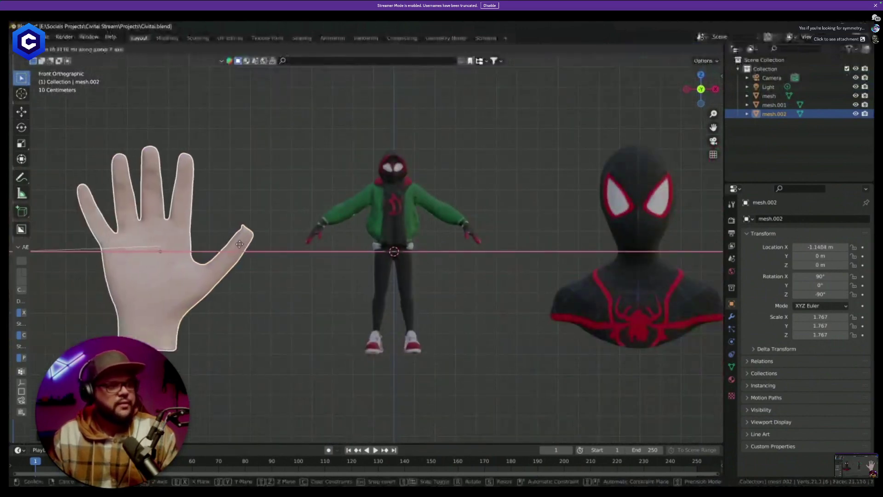
pyautogui.click(248, 246)
pyautogui.scroll(1, 244, 244)
pyautogui.keyDown('shift'); pyautogui.moveTo(481, 250); pyautogui.dragTo(378, 253, button='middle'); pyautogui.keyUp('shift')
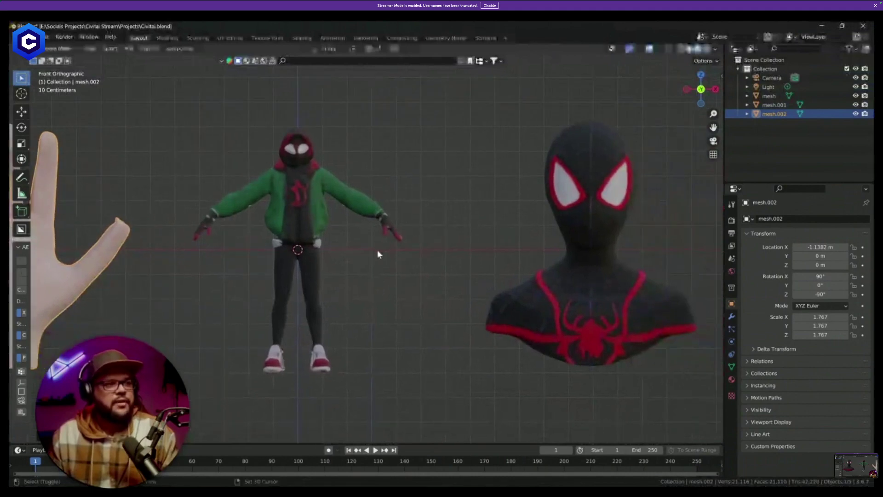
# Select the full-body mesh and switch it to Edit Mode.
pyautogui.click(313, 202)
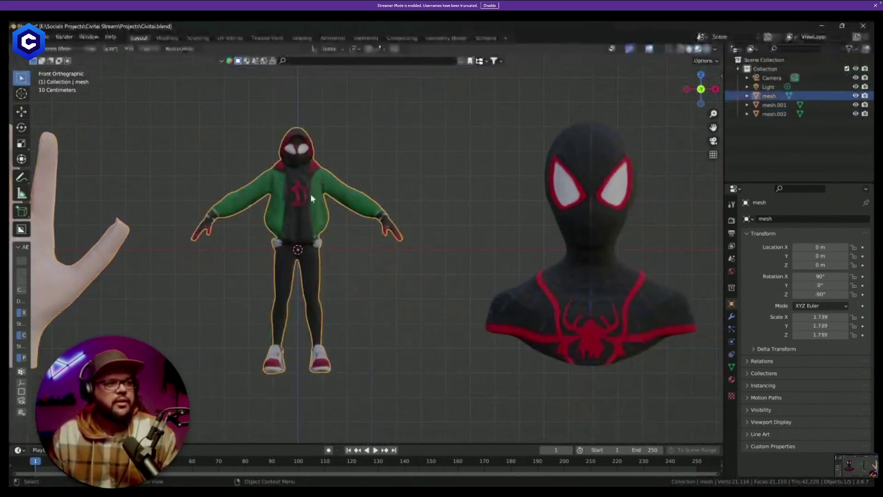
pyautogui.click(66, 48)
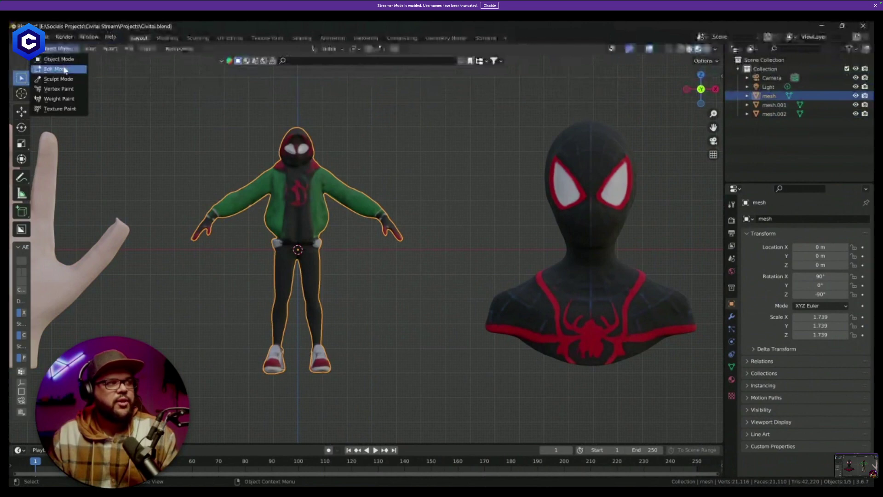
pyautogui.click(65, 70)
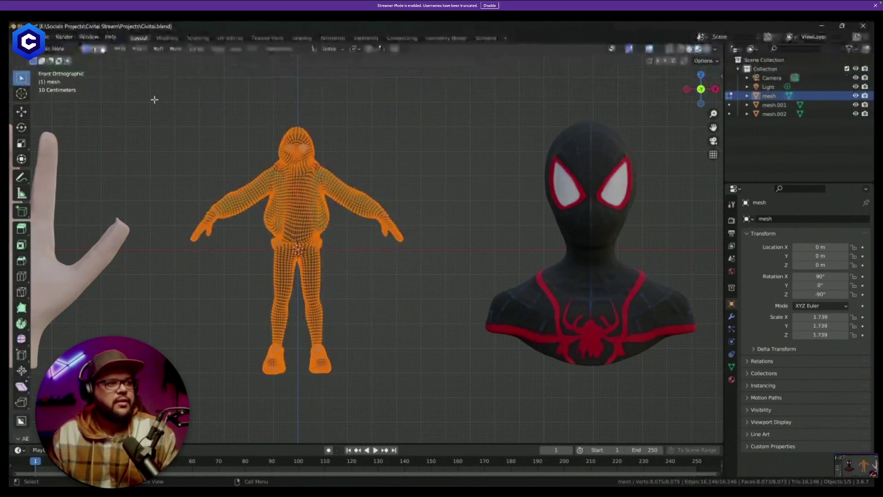
pyautogui.moveTo(170, 81); pyautogui.dragTo(295, 413)
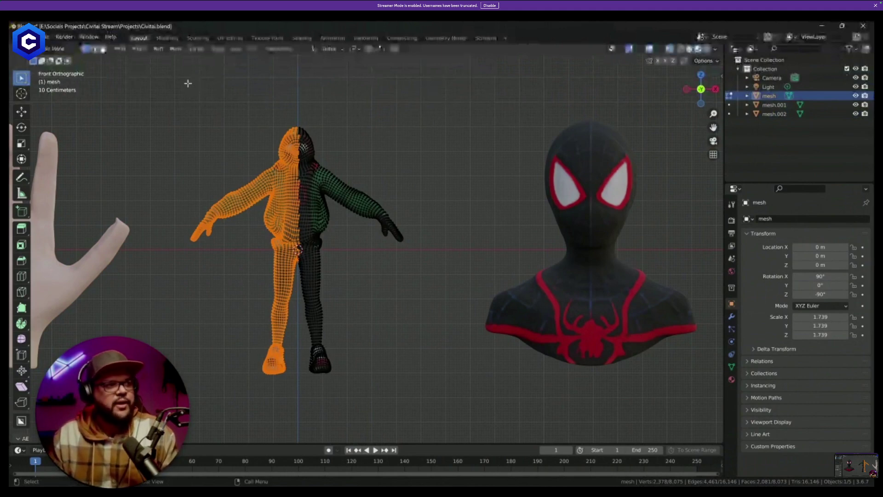
pyautogui.hotkey('alt', 'a')
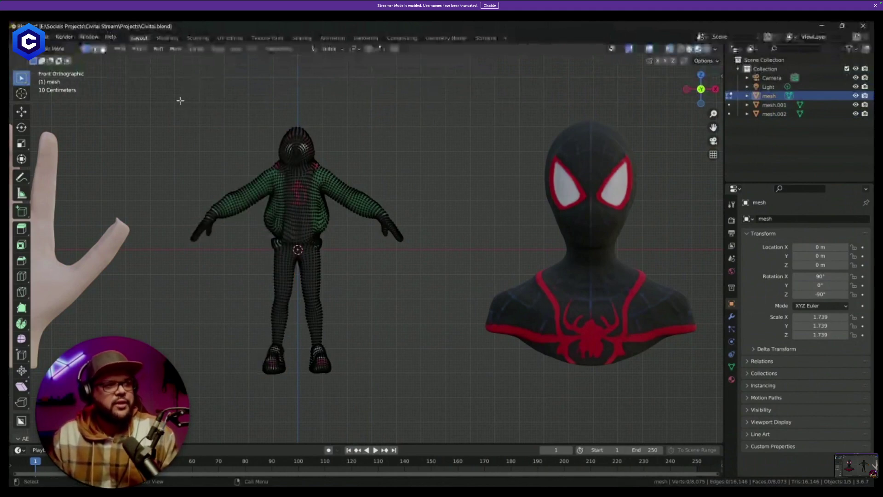
pyautogui.moveTo(173, 97); pyautogui.dragTo(377, 383)
pyautogui.moveTo(428, 183); pyautogui.dragTo(539, 208, button='middle')
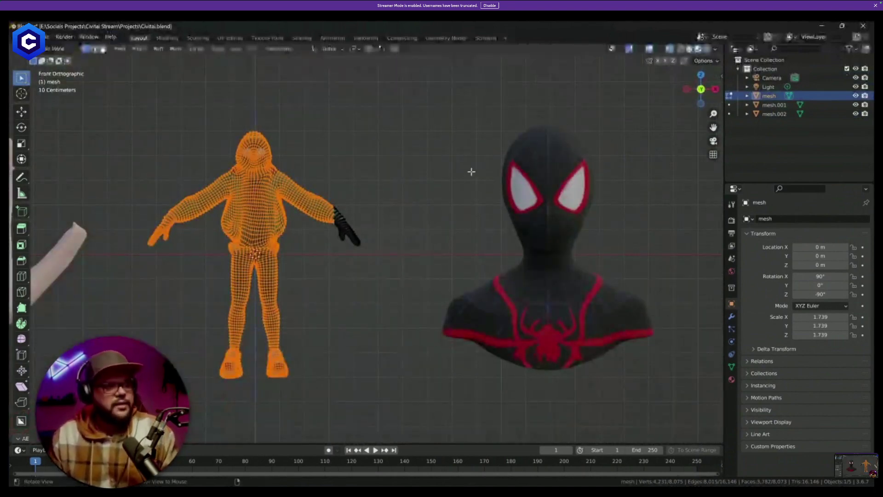
# Select the half of the body mesh on the negative X side of the centre line, front and back, and delete its vertices.
pyautogui.moveTo(138, 96); pyautogui.dragTo(255, 407)
pyautogui.moveTo(319, 305); pyautogui.dragTo(354, 315, button='middle')
pyautogui.scroll(-2, 355, 316)
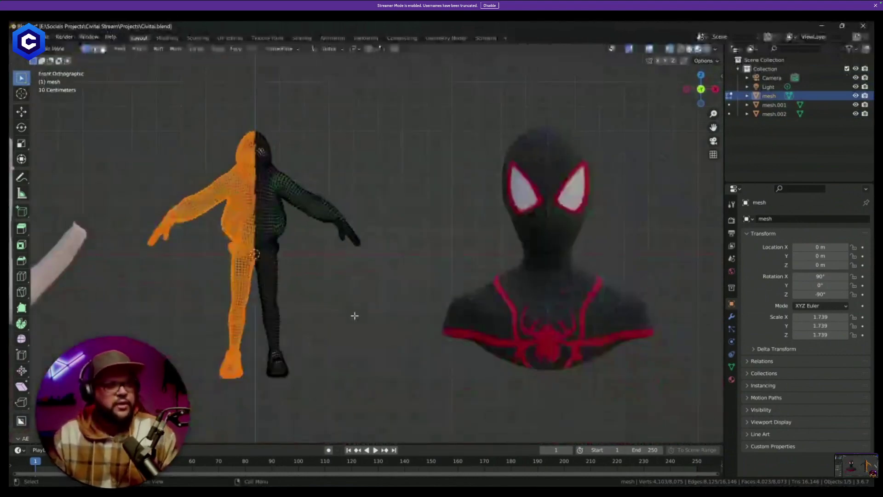
pyautogui.press('KP_1')
pyautogui.scroll(3, 379, 265)
pyautogui.scroll(2, 378, 264)
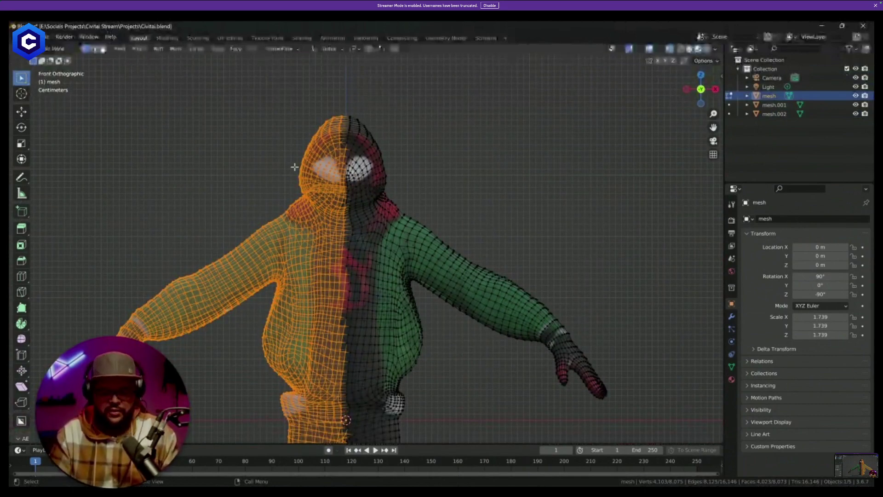
pyautogui.press('x')
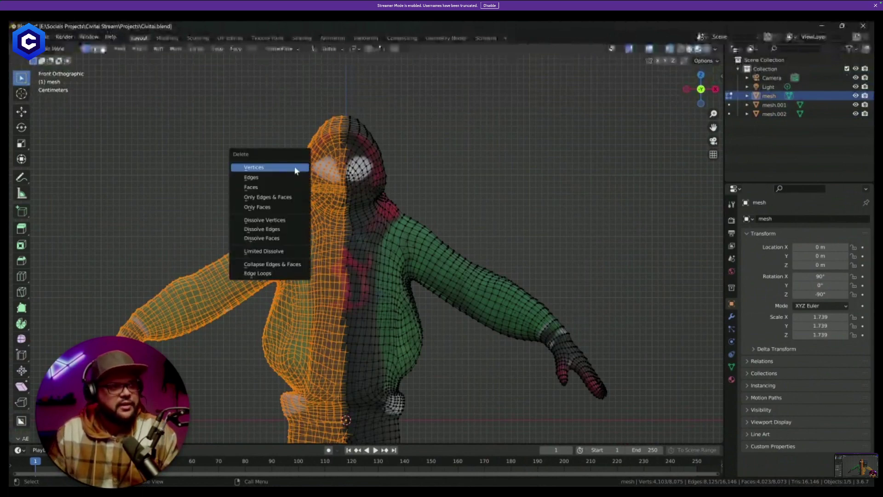
pyautogui.click(294, 169)
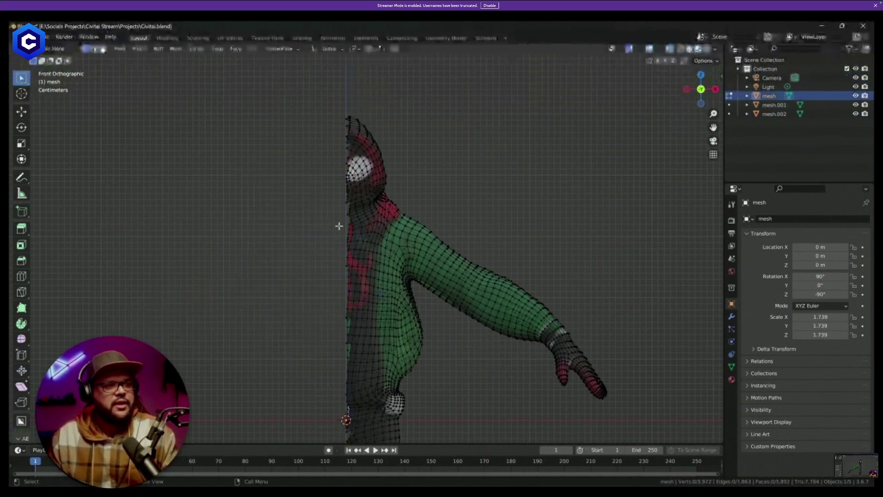
# Go to the open cut at the body's chest and switch the mesh selection mode to edges.
pyautogui.moveTo(330, 202); pyautogui.dragTo(333, 176, button='middle')
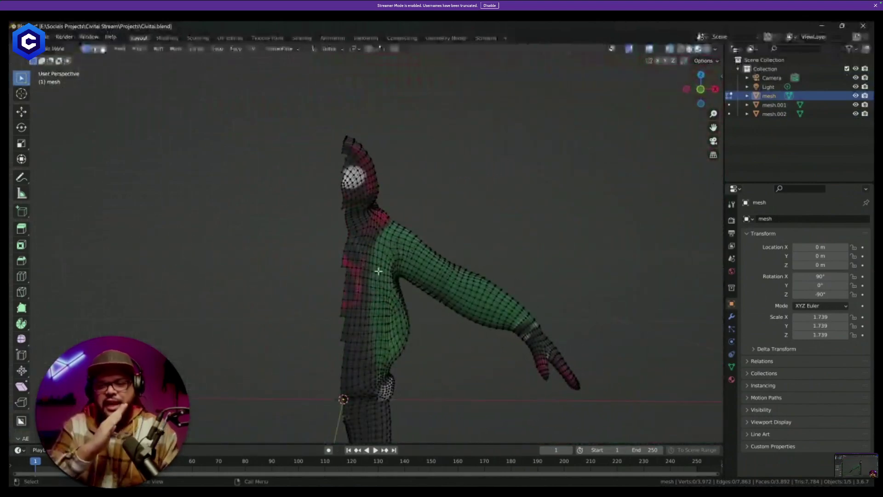
pyautogui.scroll(6, 326, 289)
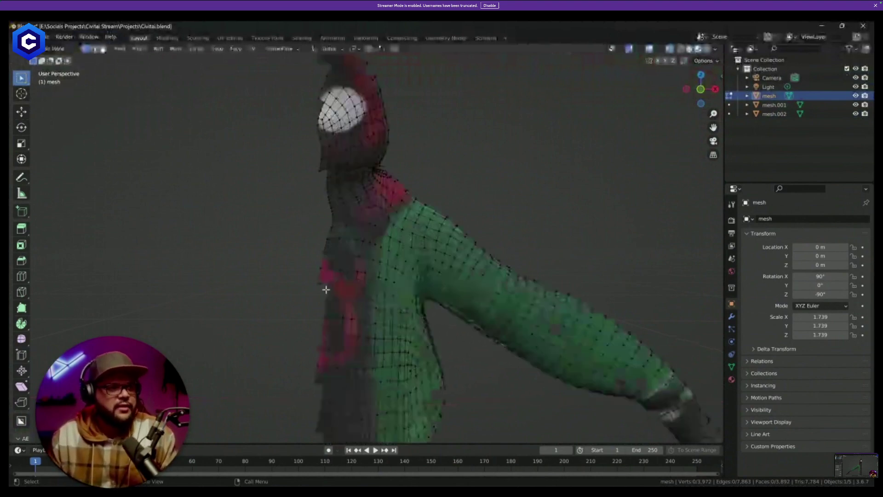
pyautogui.moveTo(329, 289); pyautogui.dragTo(337, 287, button='middle')
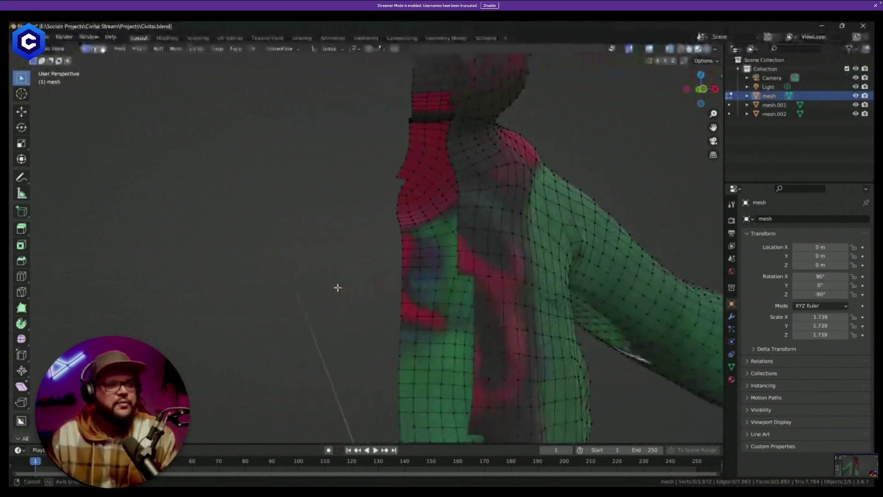
pyautogui.click(401, 232)
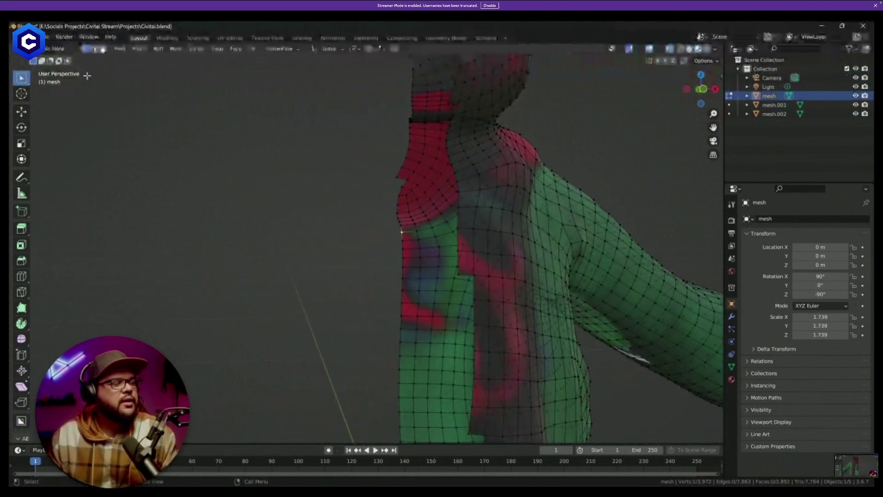
pyautogui.click(102, 49)
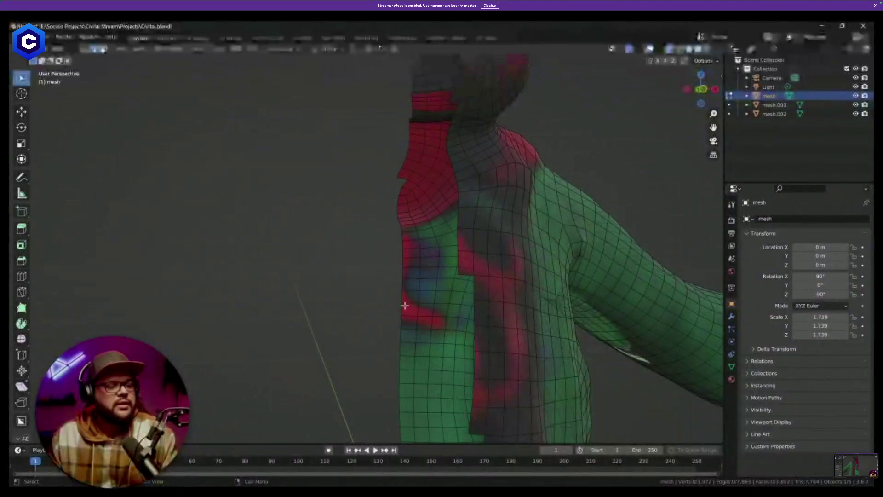
# Try an edge loop selection near the collar, and select a single edge on the open border of the cut.
pyautogui.scroll(-6, 402, 307)
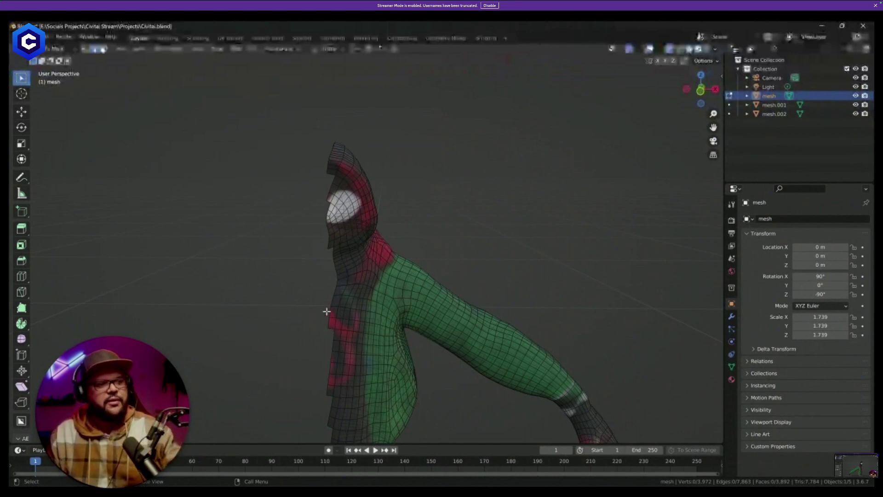
pyautogui.moveTo(326, 312); pyautogui.dragTo(337, 306, button='middle')
pyautogui.scroll(3, 337, 305)
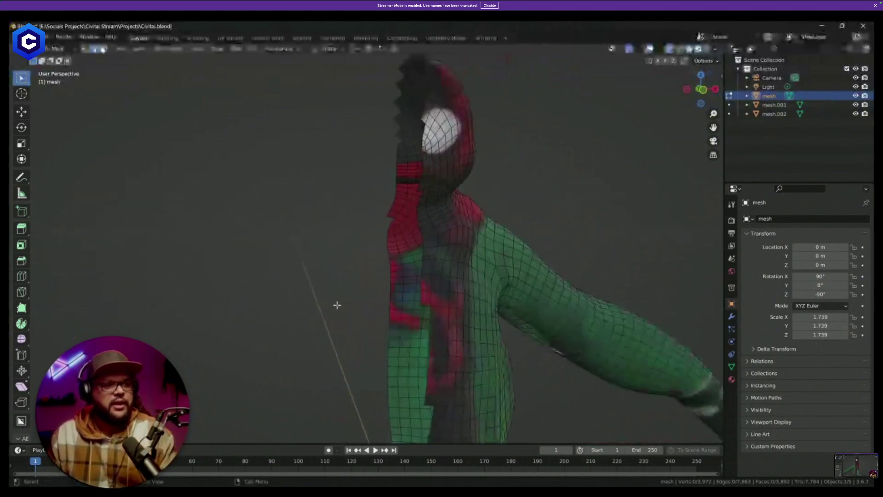
pyautogui.scroll(2, 337, 305)
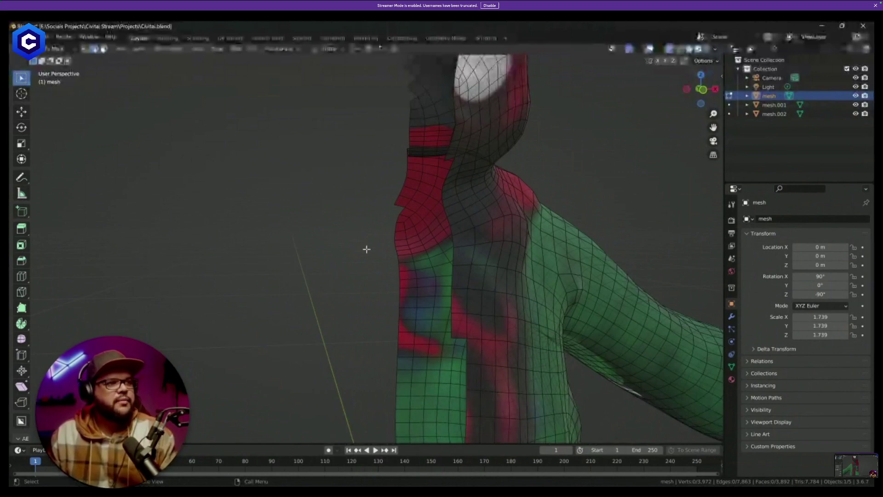
pyautogui.keyDown('alt'); pyautogui.click(396, 254); pyautogui.keyUp('alt')
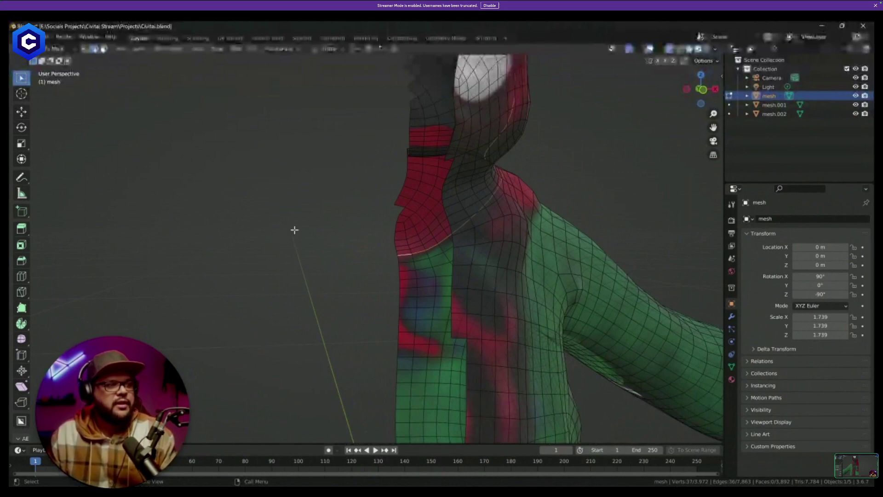
pyautogui.click(373, 255)
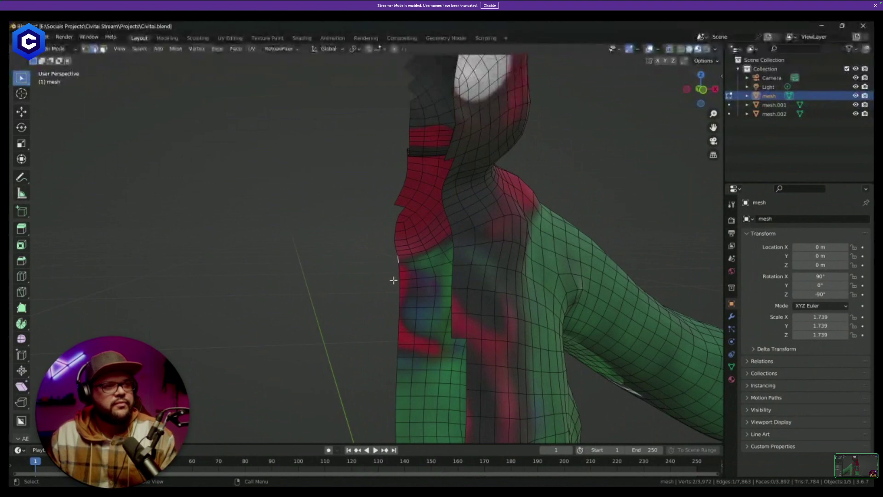
# Examine the selected edge and the surrounding open border of the halved body mesh up close.
pyautogui.scroll(-2, 394, 280)
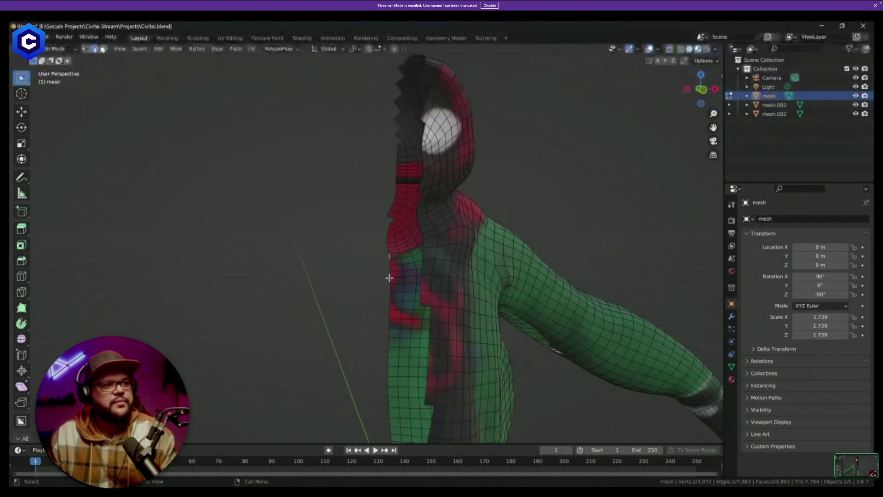
pyautogui.scroll(3, 389, 278)
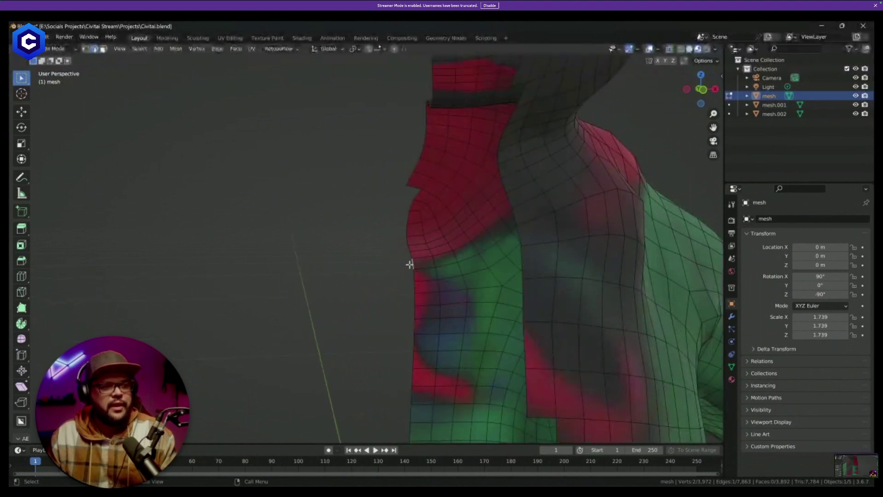
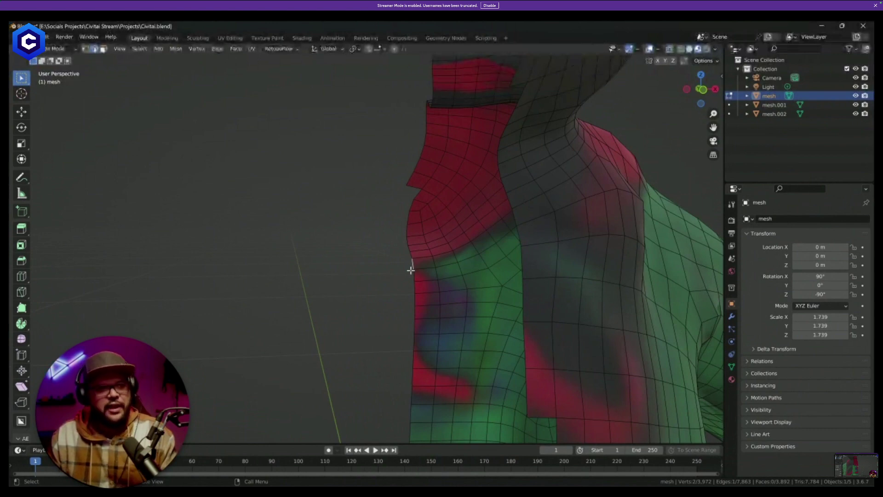
pyautogui.scroll(-2, 410, 270)
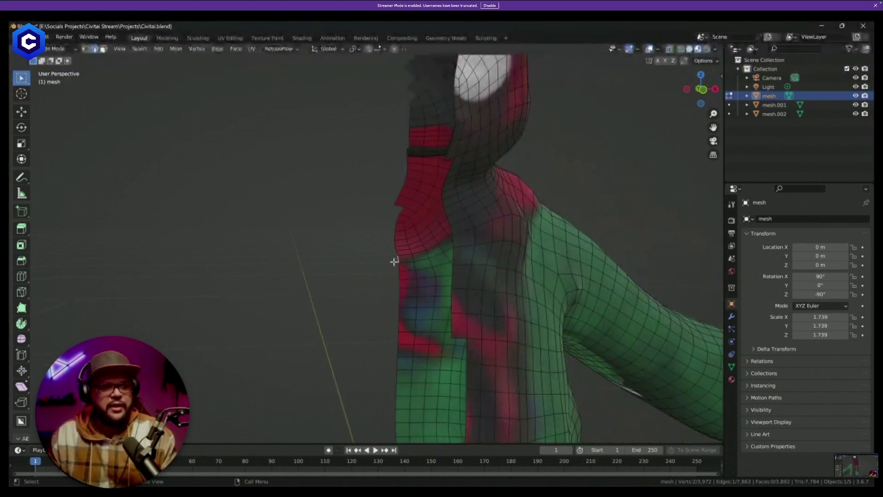
pyautogui.scroll(3, 384, 268)
pyautogui.scroll(-4, 414, 274)
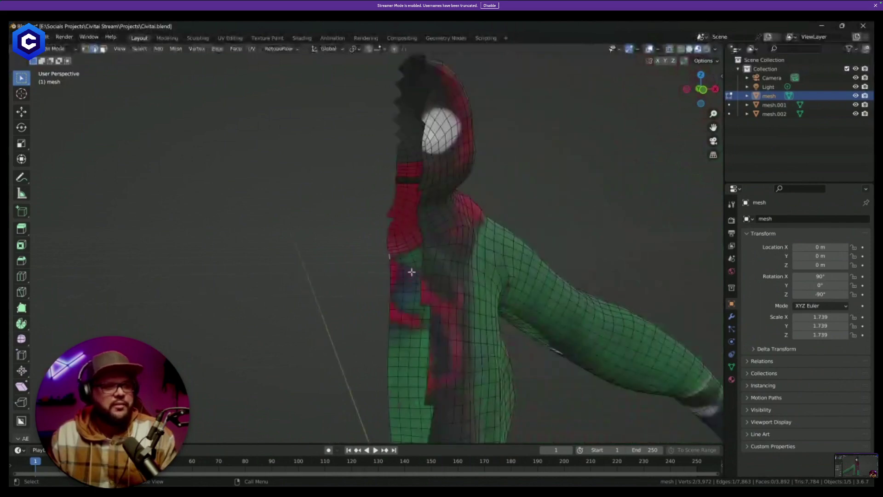
pyautogui.scroll(3, 394, 260)
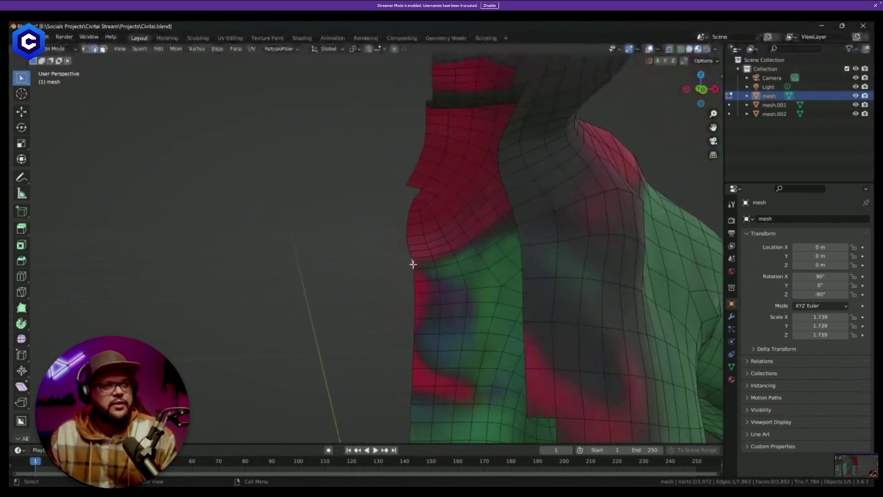
pyautogui.scroll(-6, 409, 267)
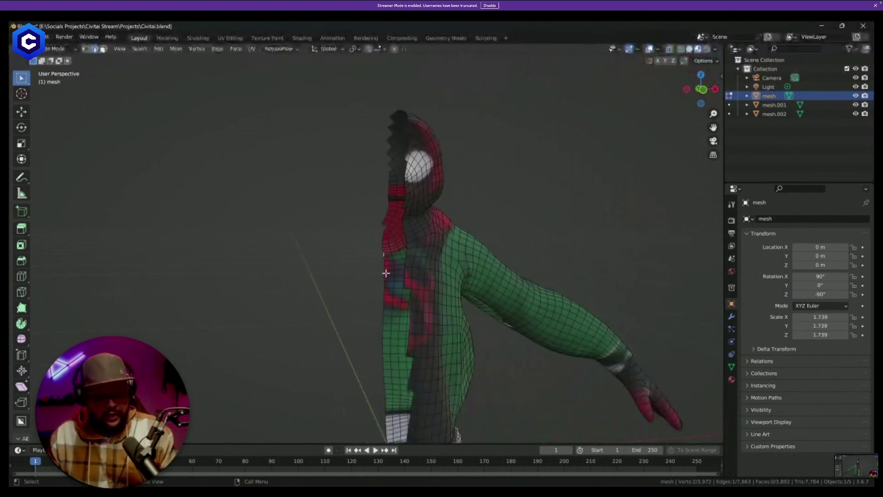
pyautogui.scroll(5, 385, 270)
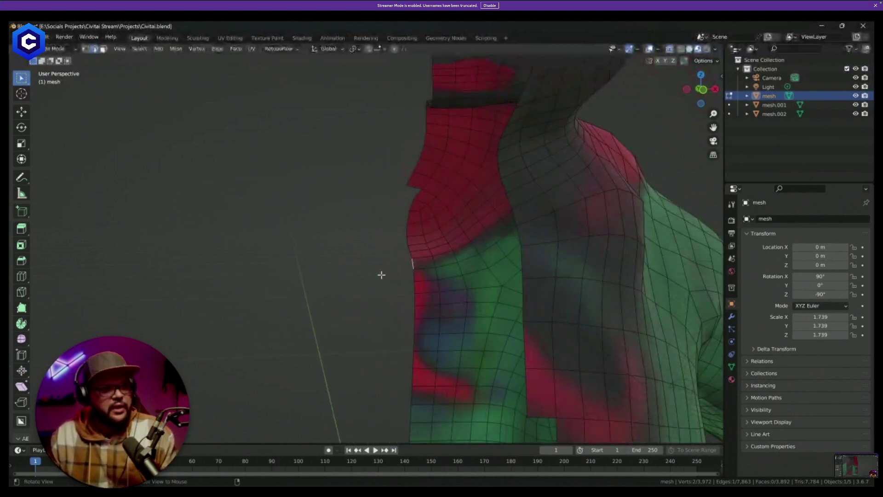
# Select the whole open boundary edge loop along the cut of the half body in edge selection mode.
pyautogui.click(86, 49)
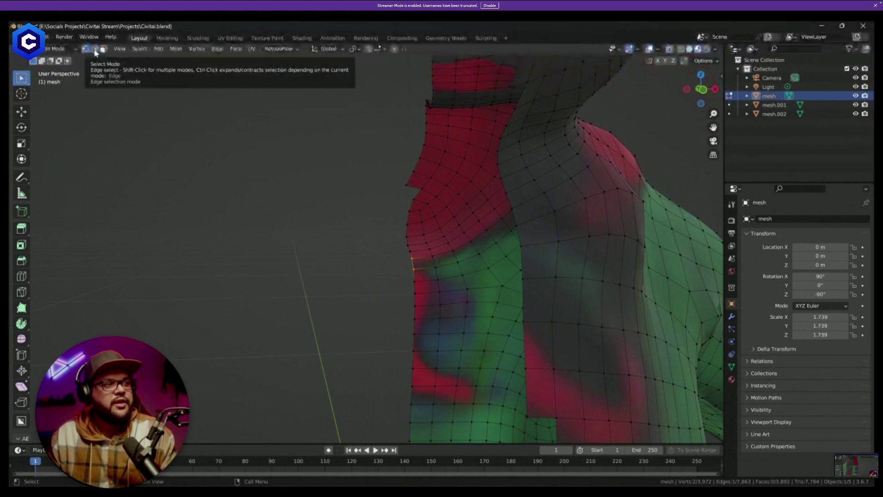
pyautogui.click(95, 49)
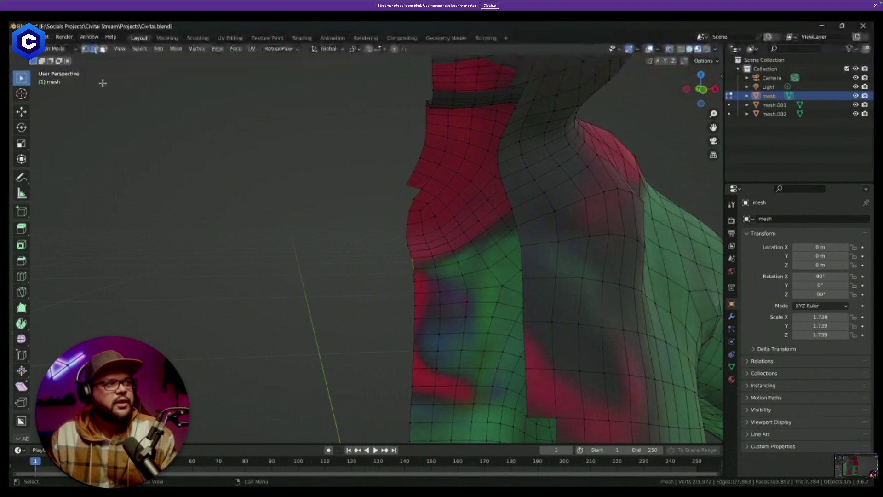
pyautogui.keyDown('alt'); pyautogui.click(413, 262); pyautogui.keyUp('alt')
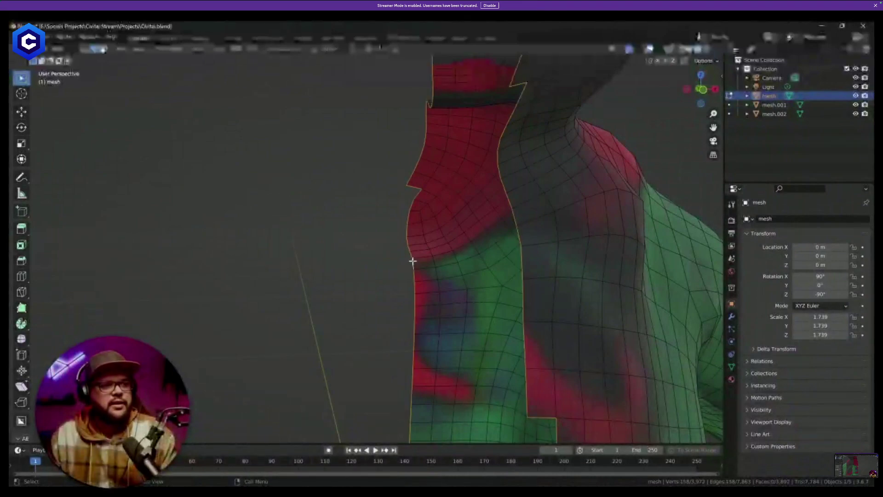
pyautogui.scroll(-5, 413, 262)
pyautogui.scroll(-2, 386, 245)
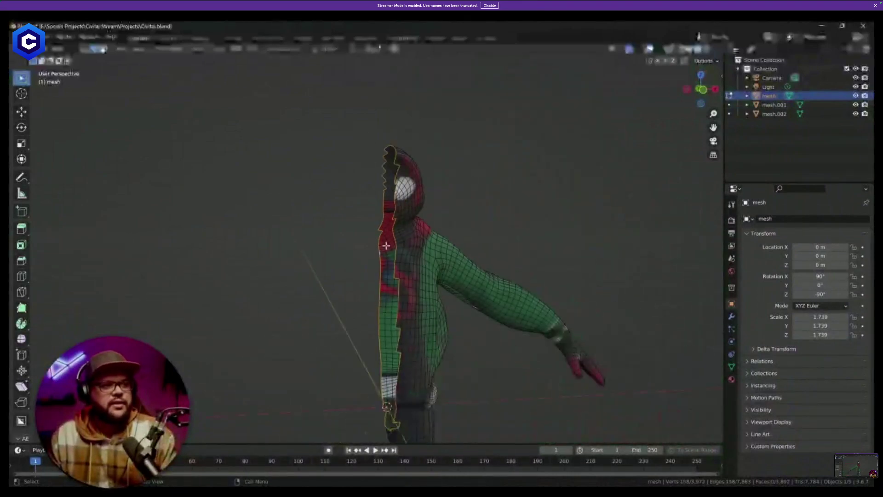
# Flatten the selected boundary loop of the half body by scaling it to 0 along the X axis in front view.
pyautogui.moveTo(386, 246); pyautogui.dragTo(365, 237, button='middle')
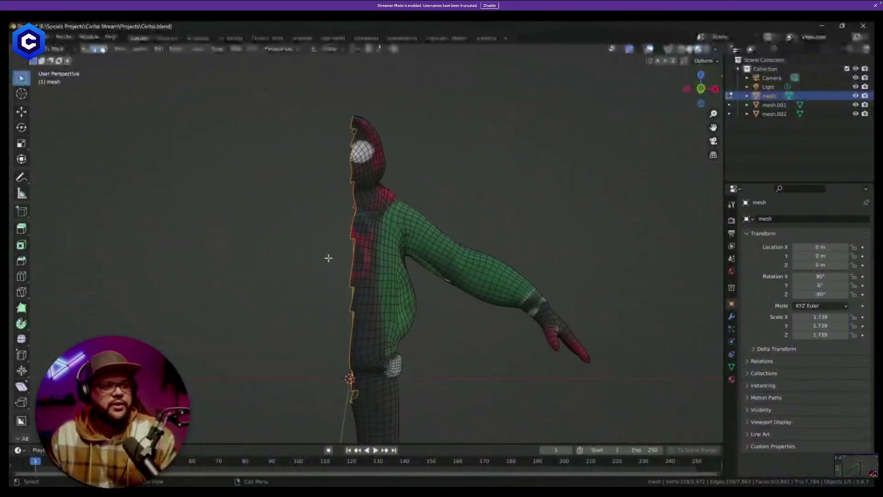
pyautogui.moveTo(328, 260); pyautogui.dragTo(341, 248, button='middle')
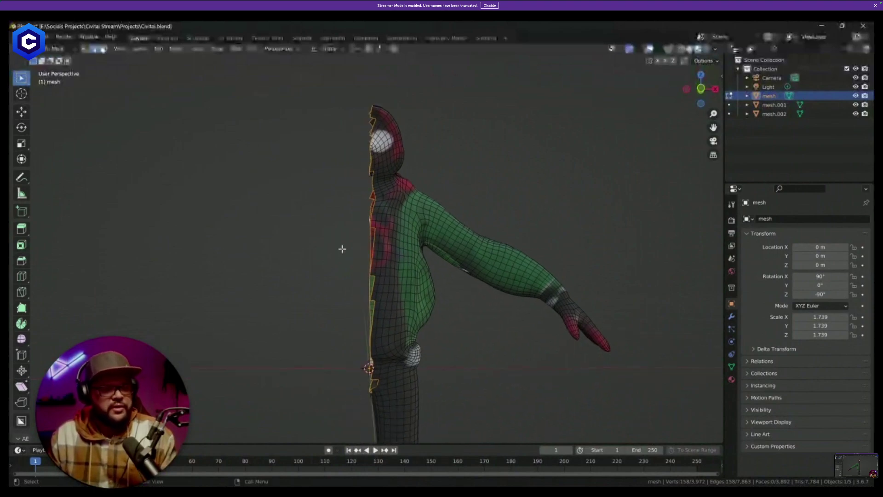
pyautogui.press('KP_1')
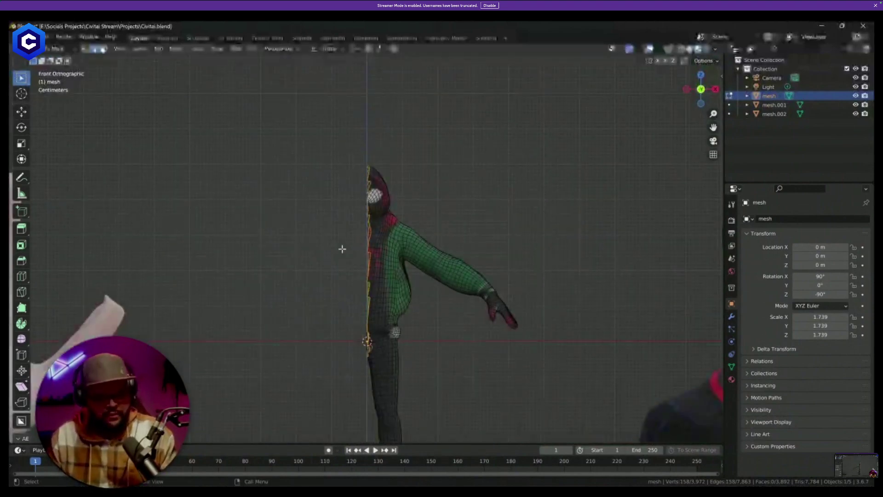
pyautogui.press('s')
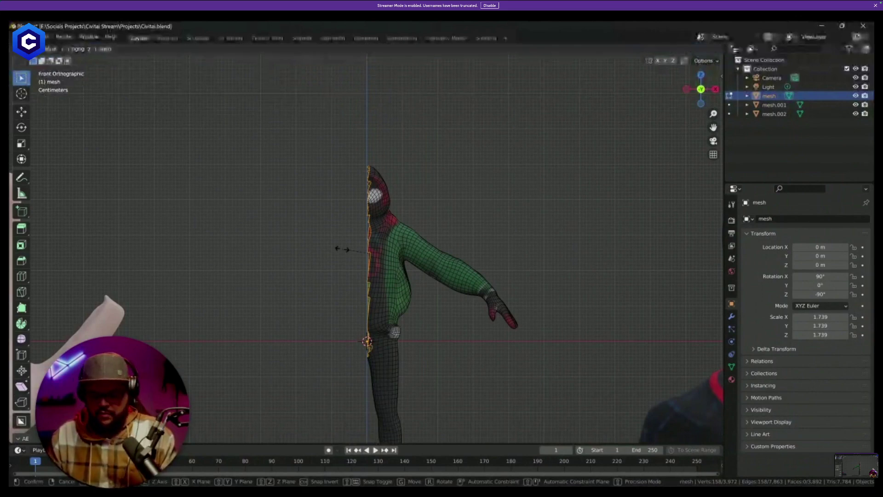
pyautogui.press('x')
pyautogui.press('0')
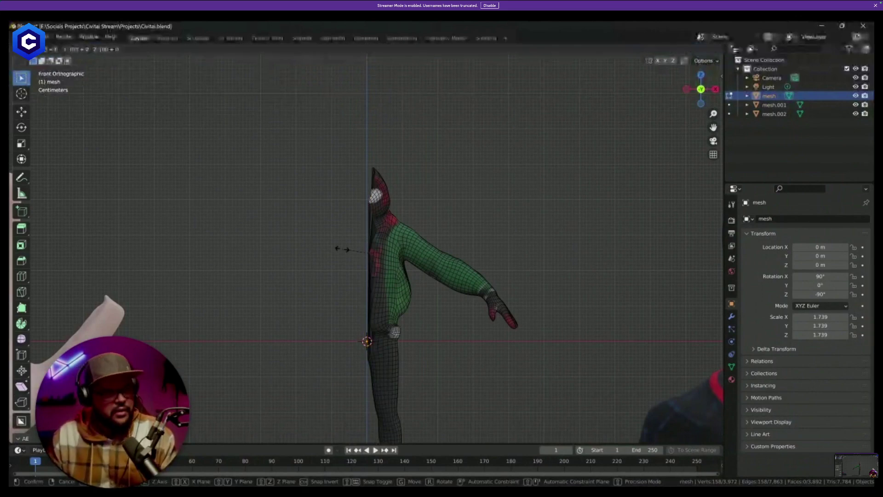
pyautogui.press('x')
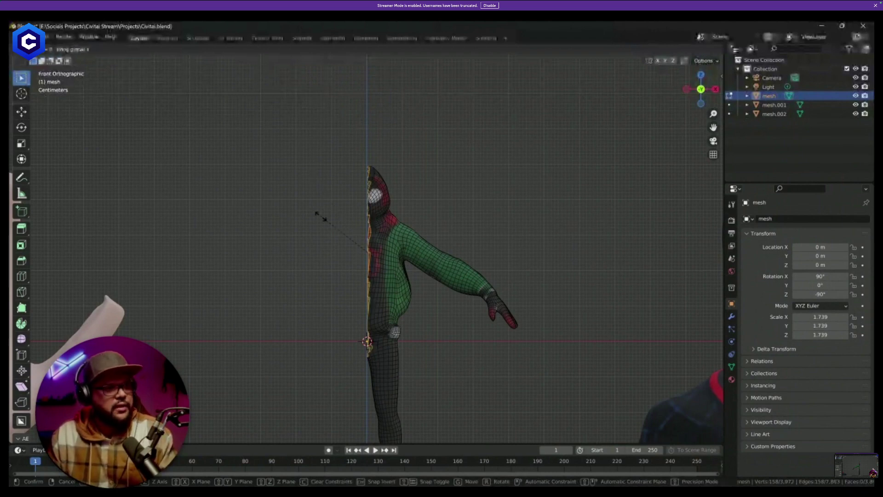
pyautogui.press('x')
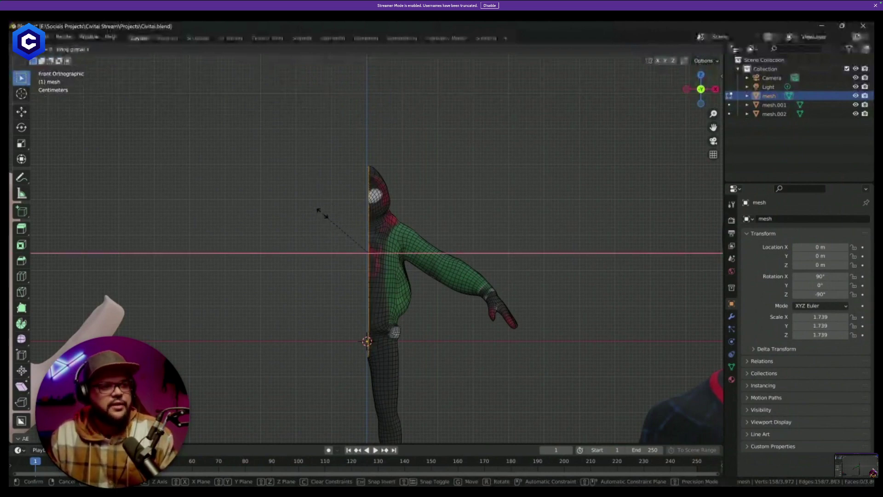
pyautogui.press('Return')
# Extrude the flattened boundary loop along the body's cut a short distance onto the vertical centre line.
pyautogui.scroll(5, 337, 260)
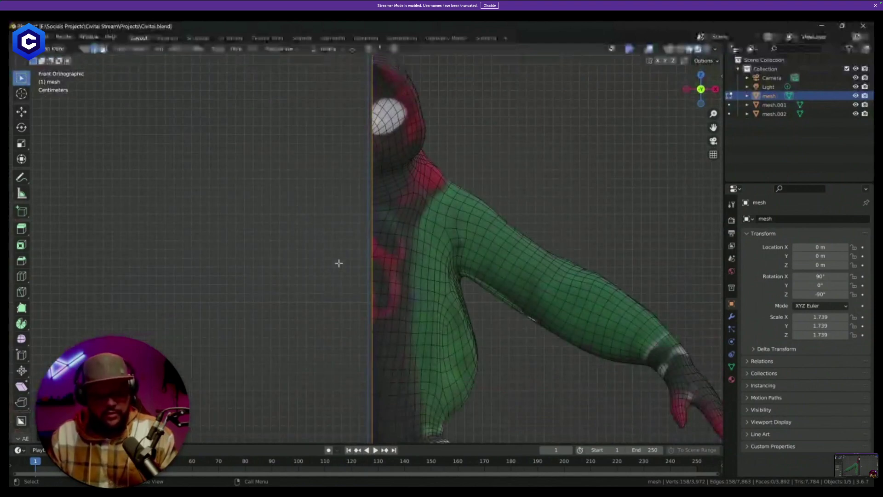
pyautogui.moveTo(339, 263); pyautogui.dragTo(345, 254, button='middle')
pyautogui.press('KP_1')
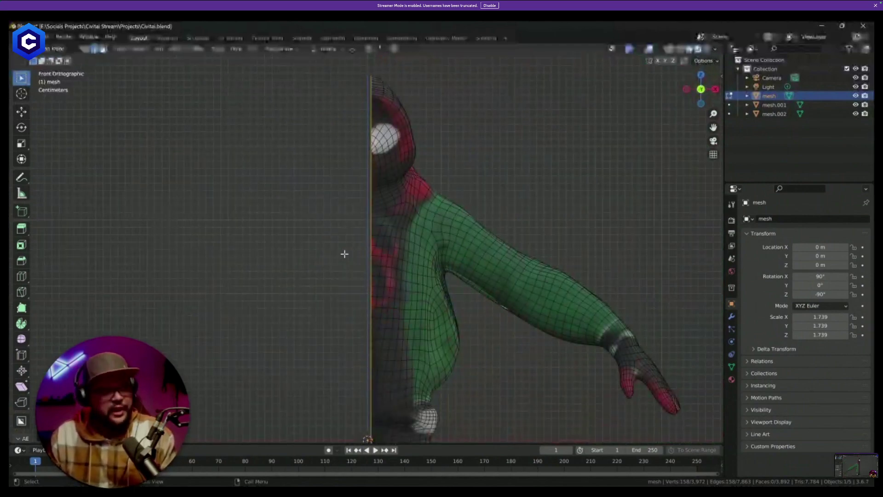
pyautogui.press('e')
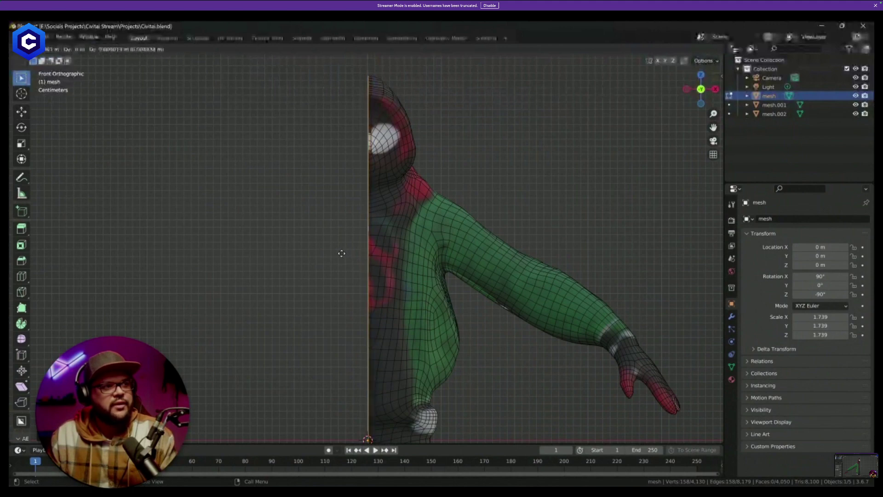
pyautogui.click(342, 254)
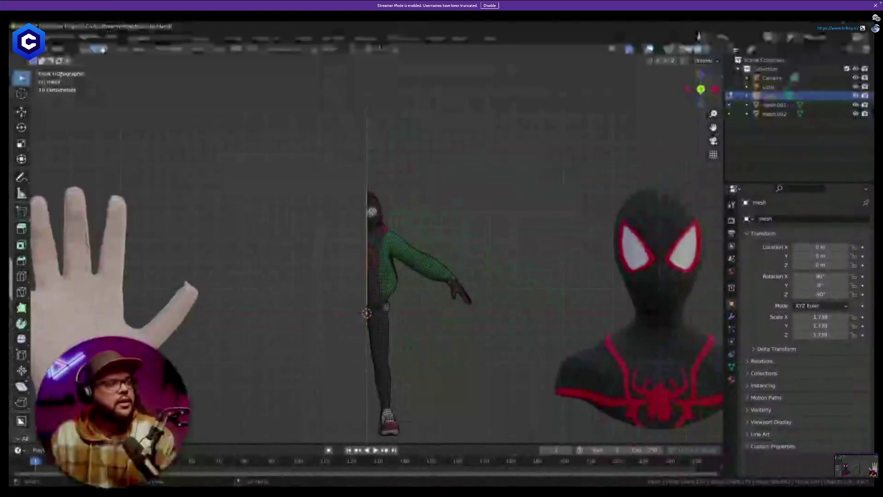
# Return to Object Mode and add a Mirror modifier to the half body.
pyautogui.click(60, 50)
pyautogui.click(55, 59)
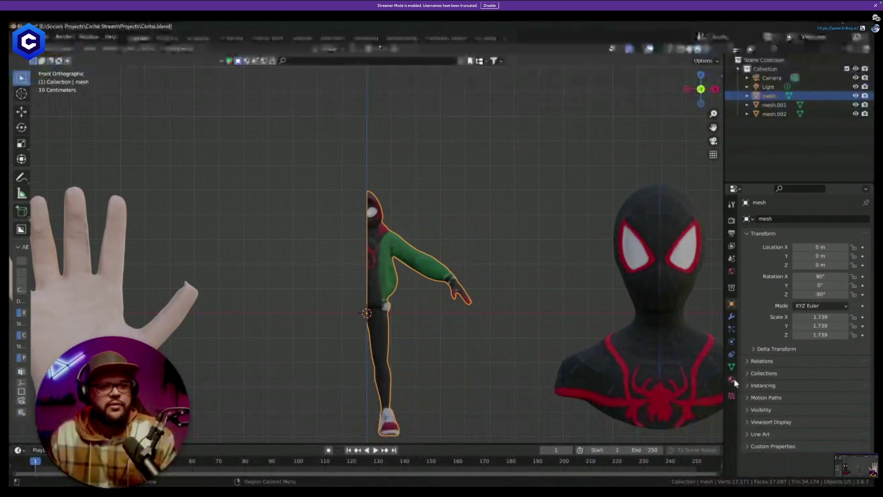
pyautogui.click(731, 317)
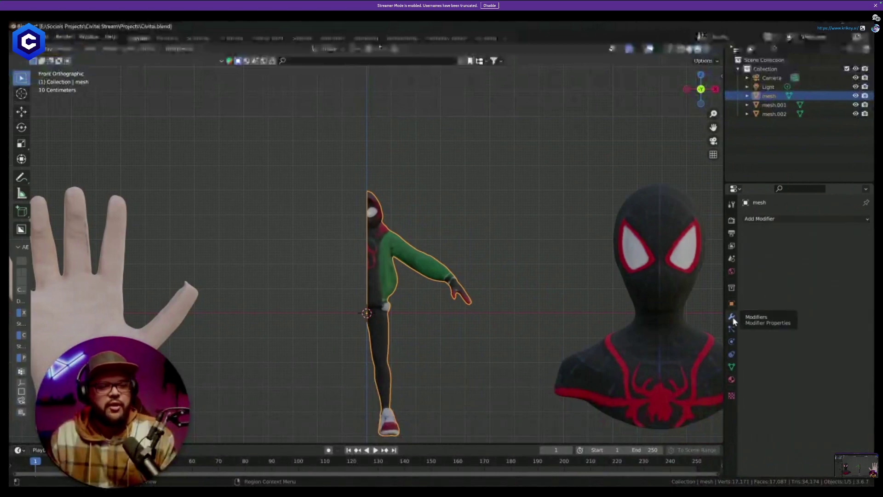
pyautogui.click(783, 218)
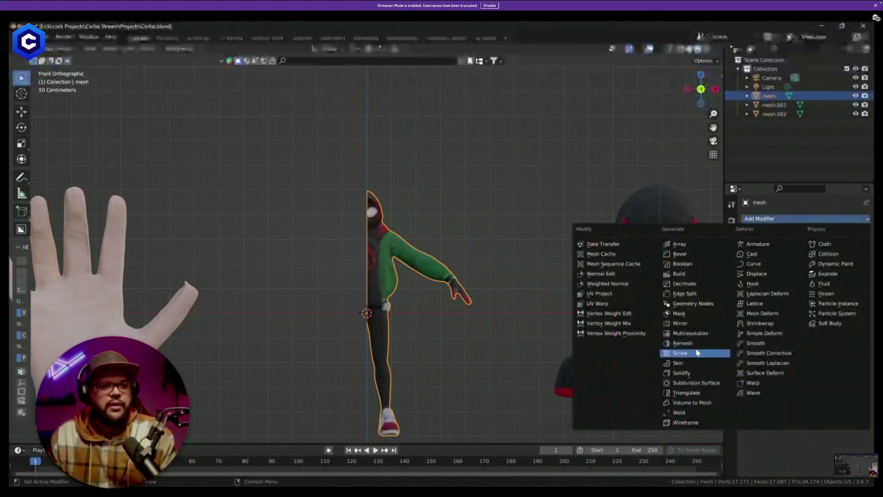
pyautogui.click(688, 322)
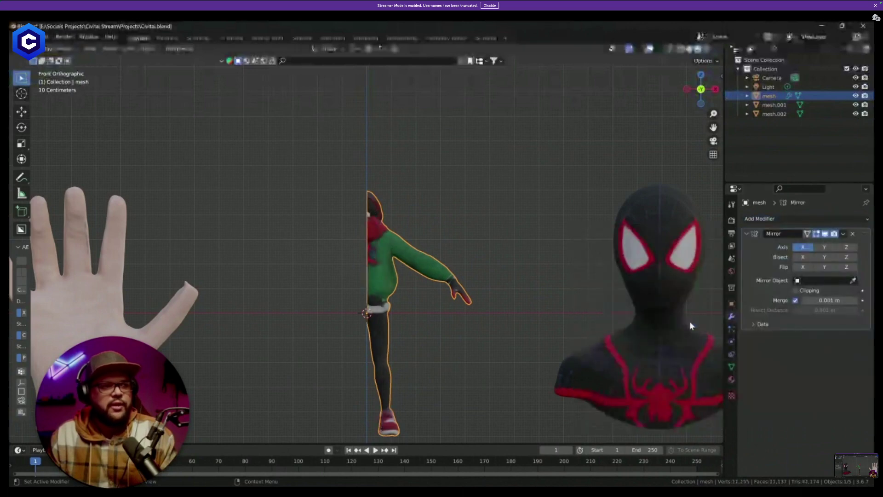
# Try to pick the body itself as mirror object, and set the Mirror modifier's axis to Z only.
pyautogui.click(853, 281)
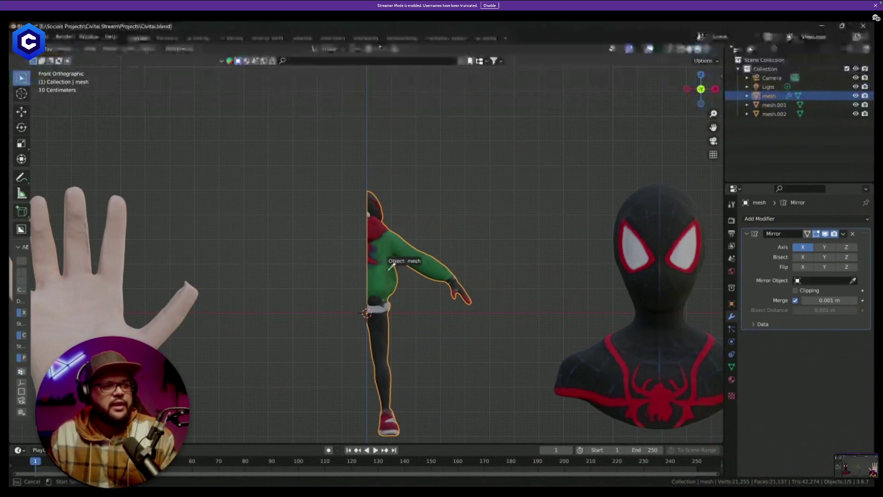
pyautogui.click(384, 270)
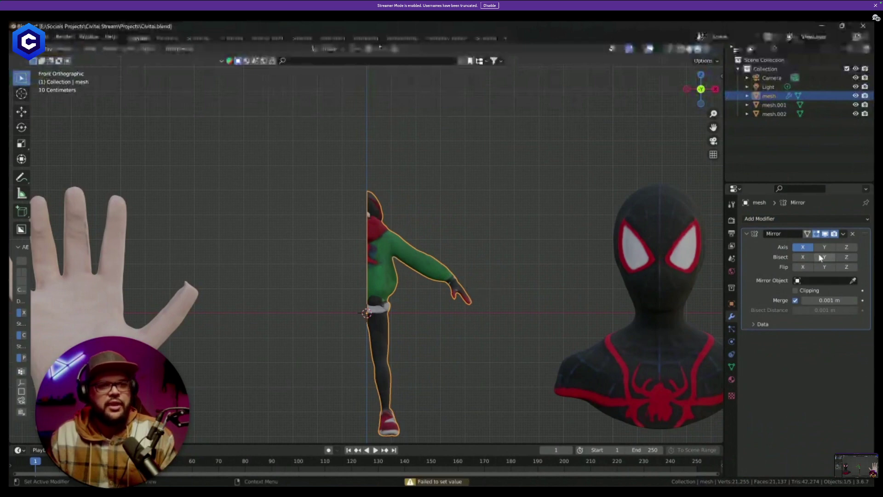
pyautogui.click(850, 247)
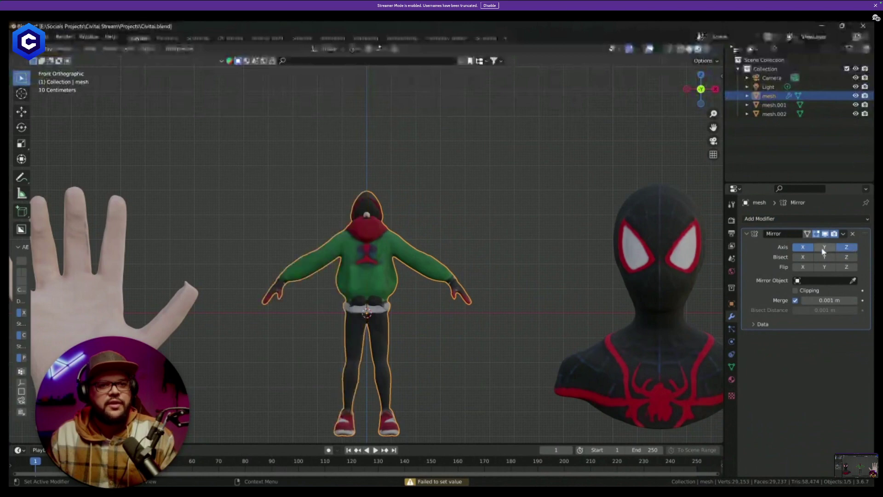
pyautogui.click(804, 248)
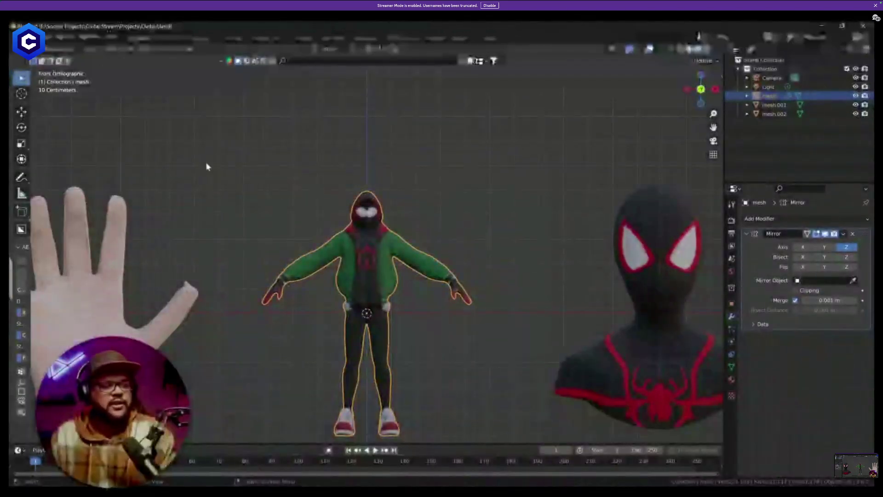
# Deselect the body, examine its centre seam and mirrored half in Edit Mode, and return to Object Mode.
pyautogui.click(61, 49)
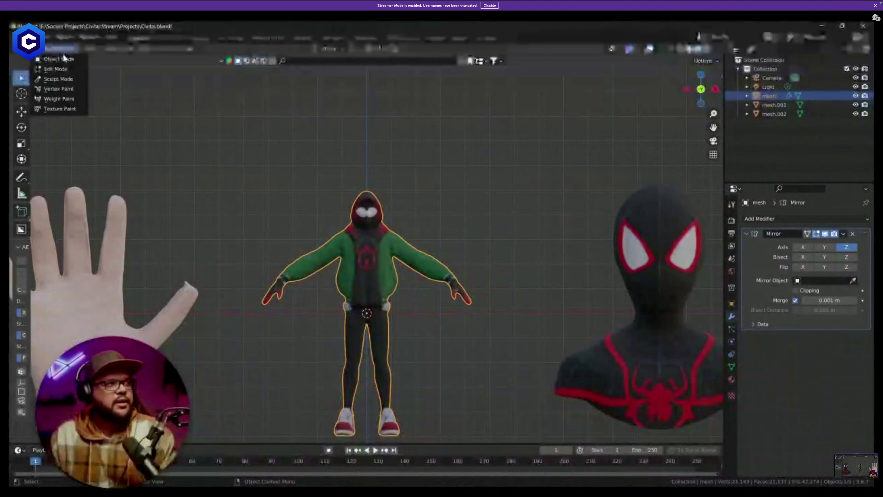
pyautogui.click(470, 230)
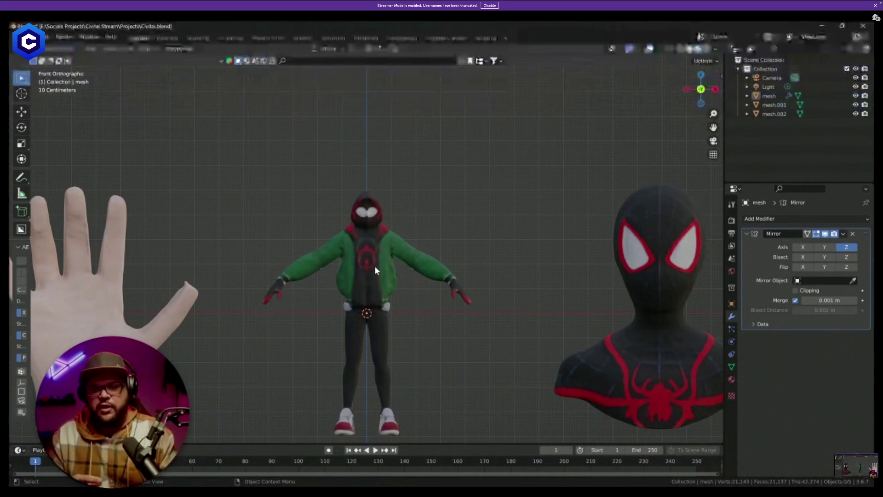
pyautogui.scroll(2, 394, 257)
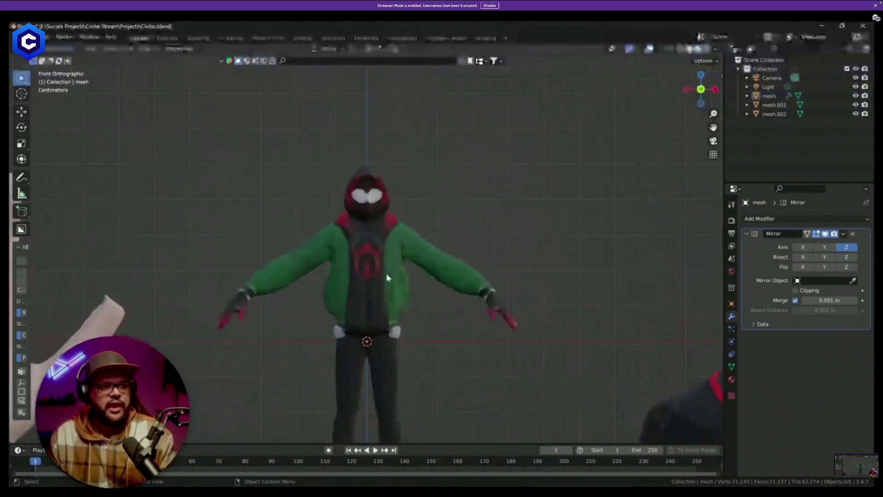
pyautogui.click(58, 48)
pyautogui.click(53, 66)
pyautogui.scroll(2, 359, 216)
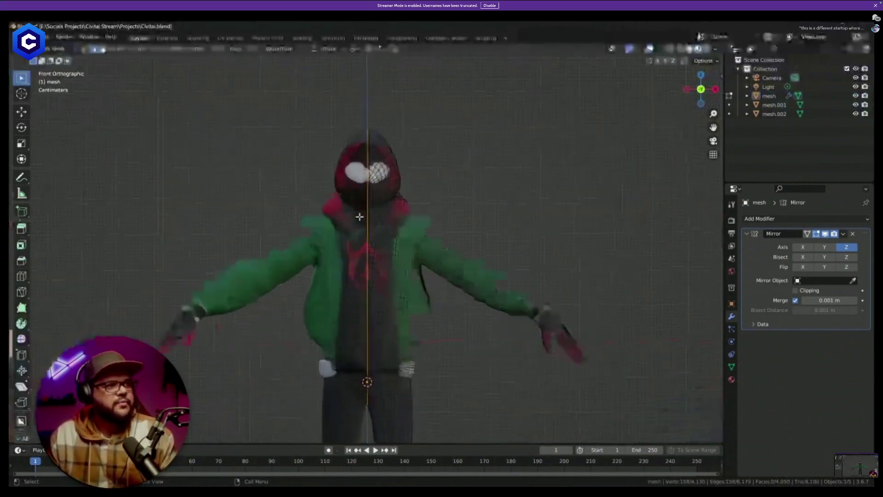
pyautogui.click(54, 49)
pyautogui.click(53, 58)
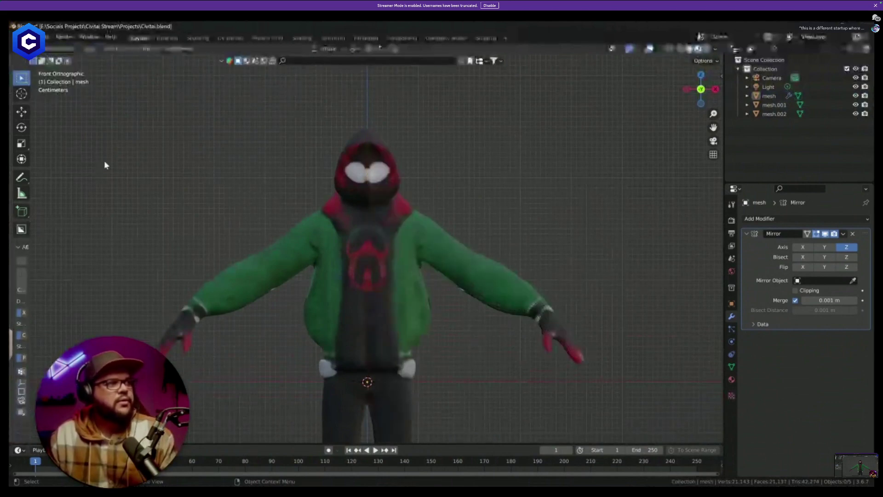
# Apply the Mirror modifier and select the full body mesh.
pyautogui.click(843, 234)
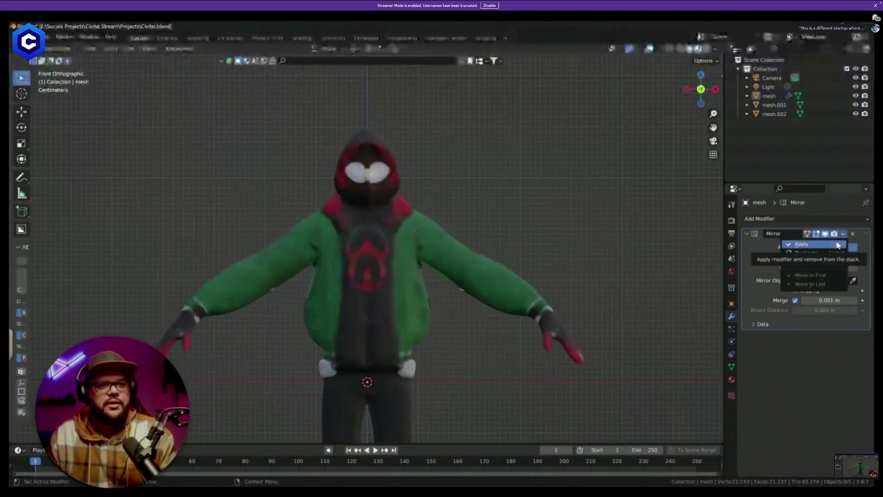
pyautogui.click(836, 245)
pyautogui.click(388, 247)
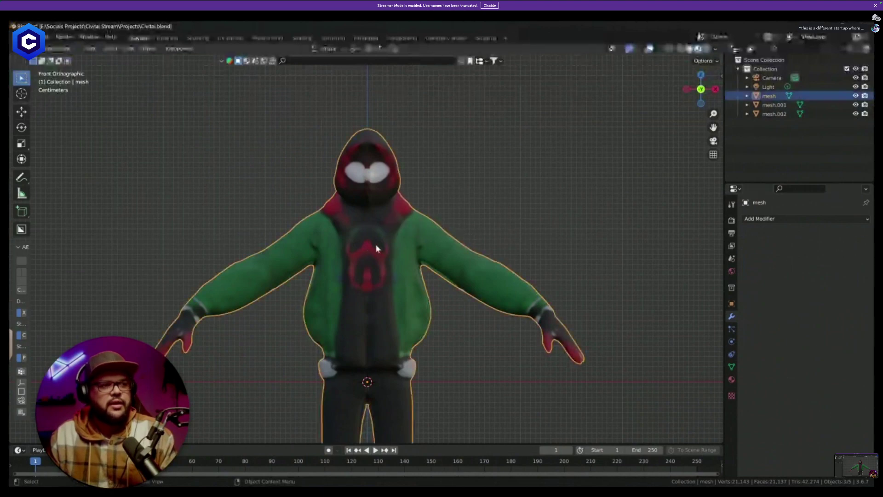
# Enter Edit Mode on the full body mesh and switch to the Select Circle tool.
pyautogui.scroll(1, 360, 229)
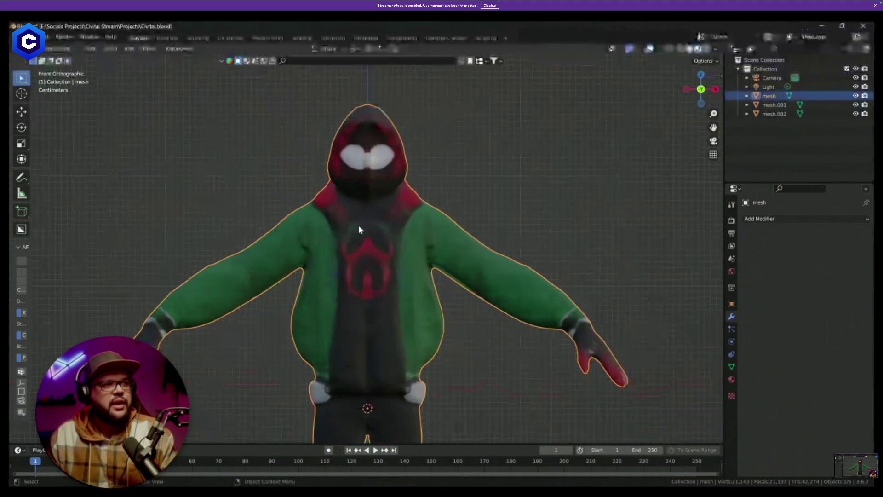
pyautogui.click(52, 48)
pyautogui.click(64, 68)
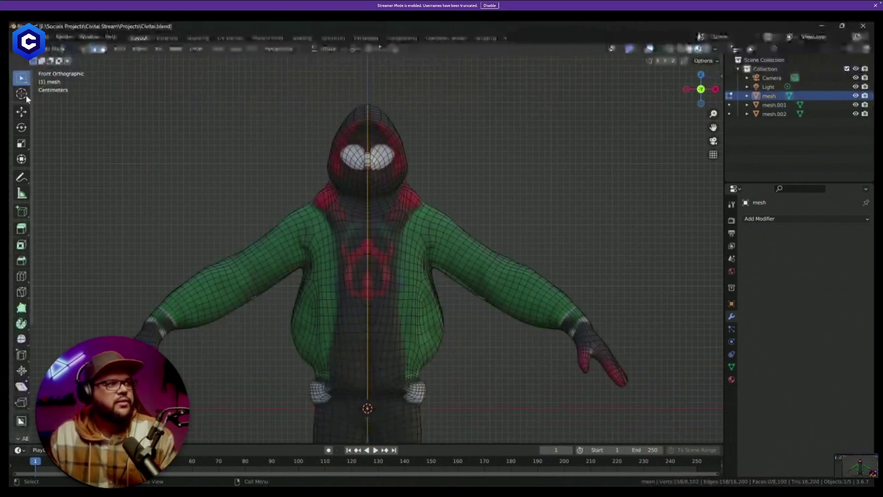
pyautogui.click(27, 81)
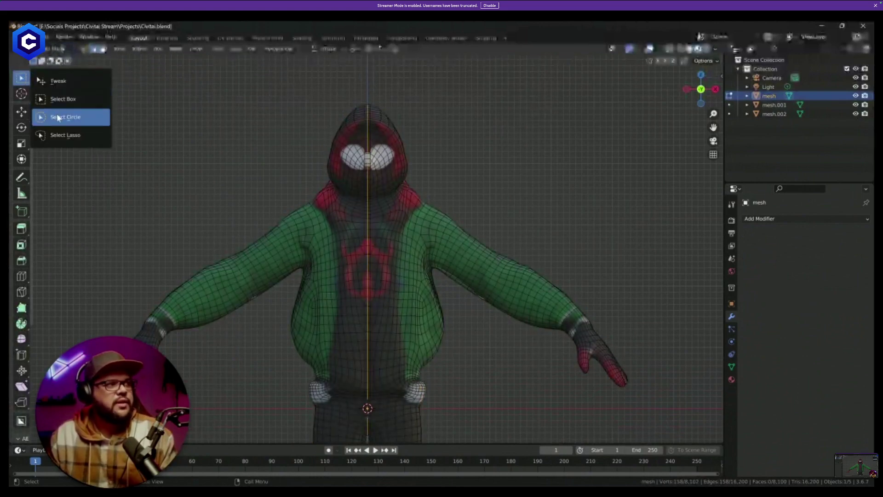
pyautogui.click(59, 118)
# Try to delete the body's hooded head by circle-selecting it down to the chin, and undo the deletion.
pyautogui.moveTo(372, 100)
pyautogui.mouseDown()
pyautogui.moveTo(361, 102)
pyautogui.moveTo(387, 144)
pyautogui.moveTo(342, 131)
pyautogui.moveTo(368, 138)
pyautogui.moveTo(339, 152)
pyautogui.moveTo(349, 117)
pyautogui.moveTo(356, 118)
pyautogui.mouseUp()
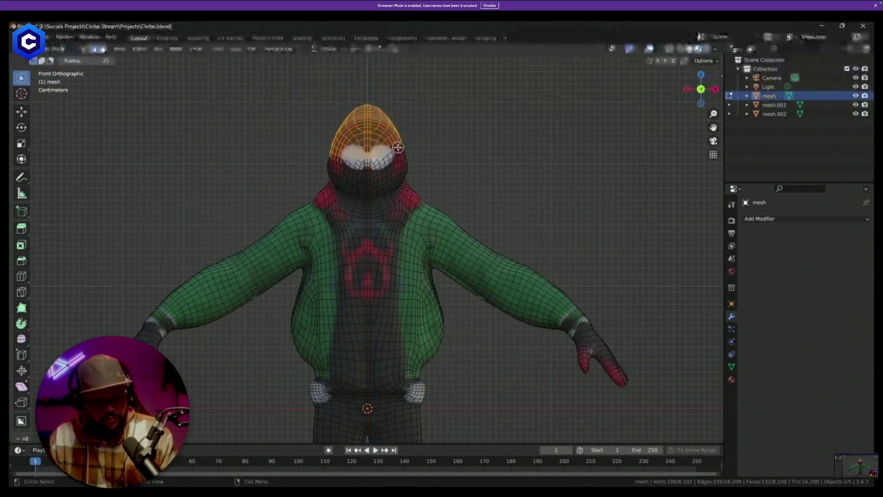
pyautogui.moveTo(414, 129)
pyautogui.mouseDown()
pyautogui.moveTo(316, 134)
pyautogui.moveTo(407, 130)
pyautogui.moveTo(358, 113)
pyautogui.moveTo(354, 120)
pyautogui.moveTo(379, 136)
pyautogui.moveTo(332, 161)
pyautogui.moveTo(359, 177)
pyautogui.mouseUp()
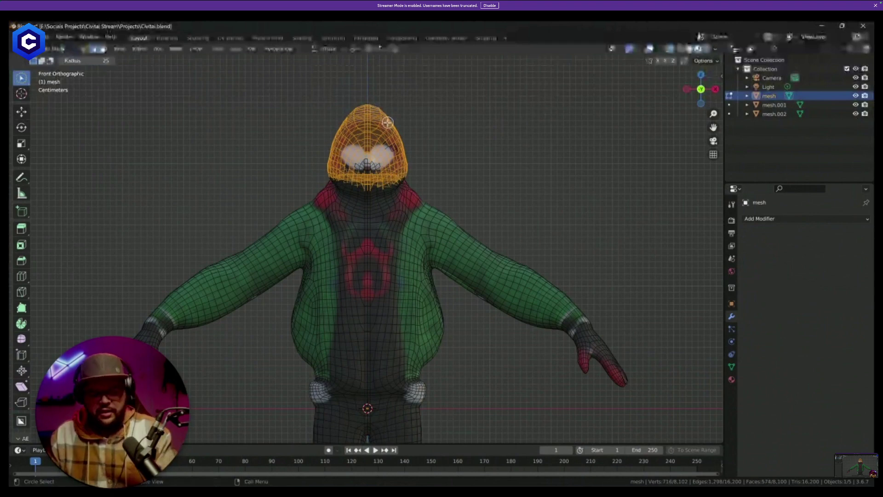
pyautogui.press('x')
pyautogui.click(387, 123)
pyautogui.moveTo(399, 143); pyautogui.dragTo(450, 163, button='middle')
pyautogui.hotkey('ctrl', 'z')
# Clear the mesh selection and enlarge the selection circle in front of the body's head and neck.
pyautogui.moveTo(576, 202); pyautogui.dragTo(574, 275, button='middle')
pyautogui.hotkey('alt', 'a')
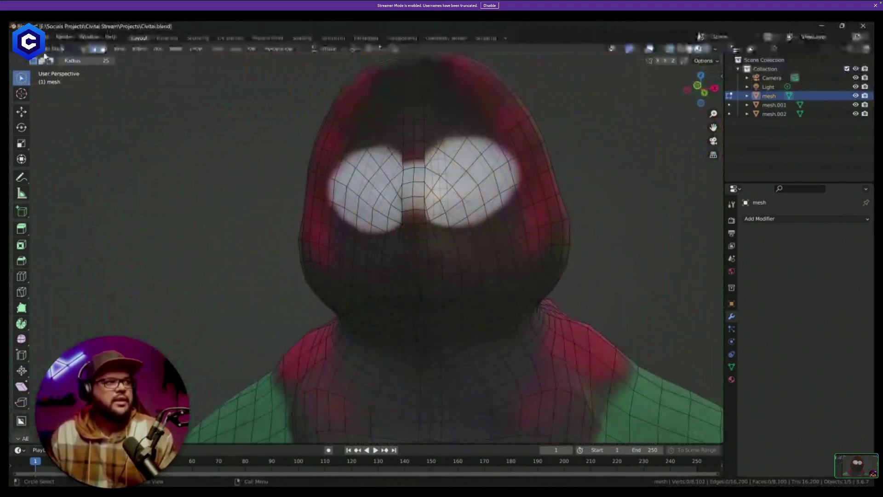
pyautogui.scroll(-6, 474, 194)
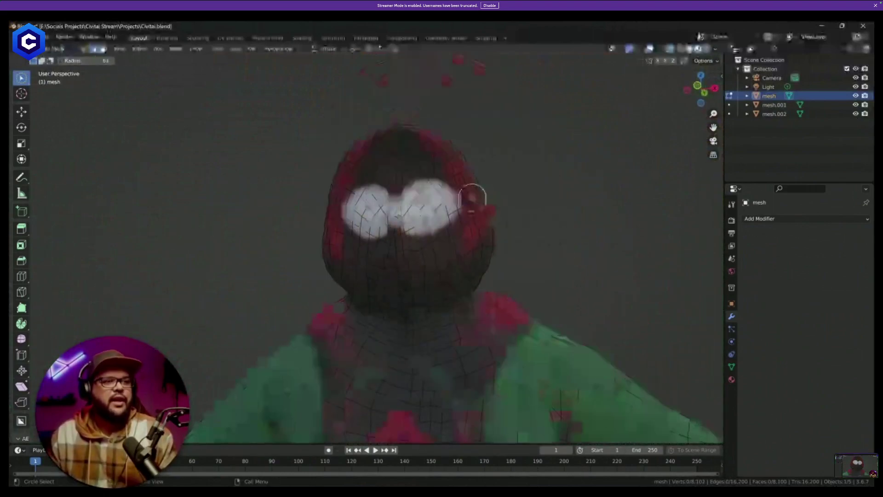
pyautogui.moveTo(471, 197); pyautogui.dragTo(482, 195, button='middle')
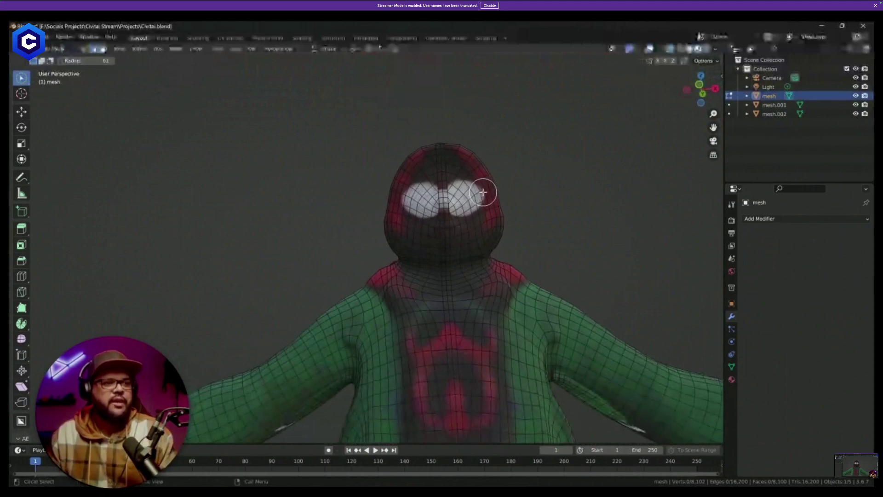
pyautogui.scroll(3, 483, 192)
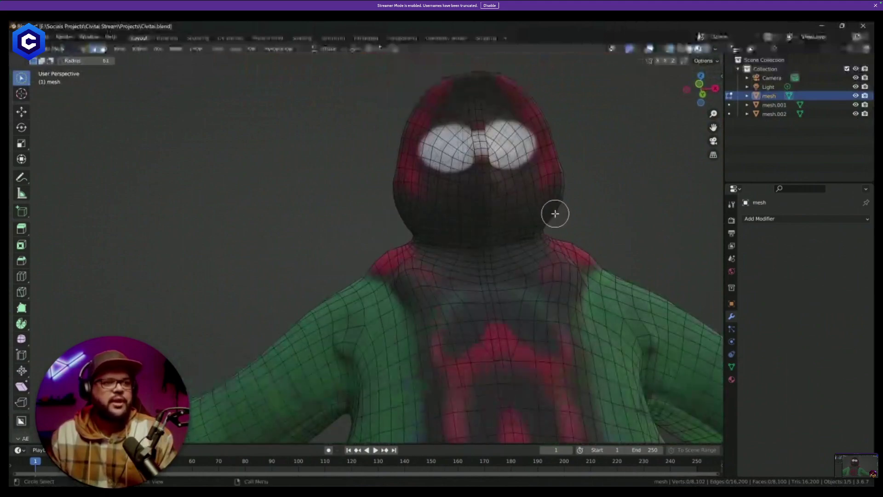
# Circle-select the body's hooded head from the chin to the crown and delete its vertices.
pyautogui.moveTo(555, 213); pyautogui.dragTo(472, 214)
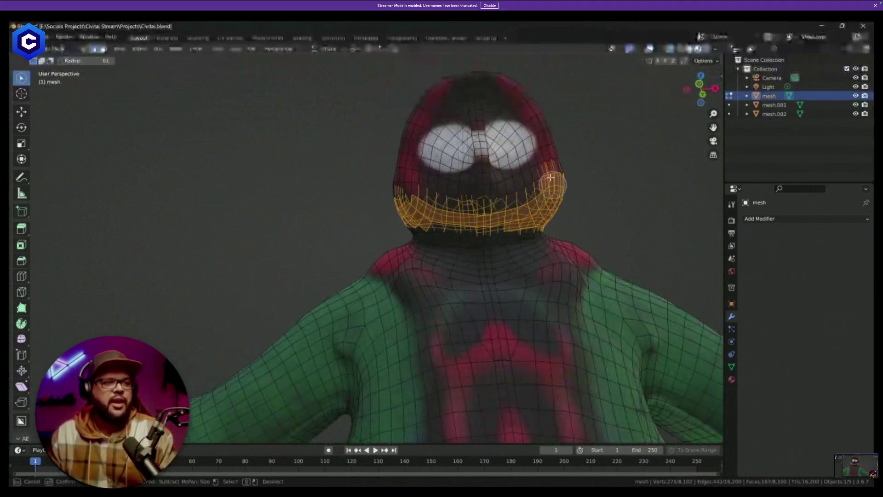
pyautogui.moveTo(550, 177)
pyautogui.mouseDown()
pyautogui.moveTo(453, 94)
pyautogui.moveTo(404, 184)
pyautogui.moveTo(427, 174)
pyautogui.moveTo(529, 186)
pyautogui.moveTo(420, 169)
pyautogui.mouseUp()
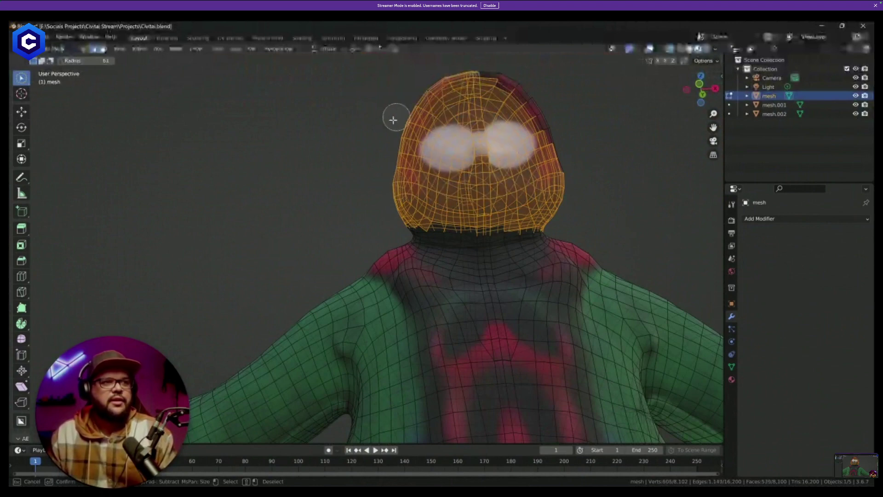
pyautogui.moveTo(394, 119); pyautogui.dragTo(554, 118)
pyautogui.press('x')
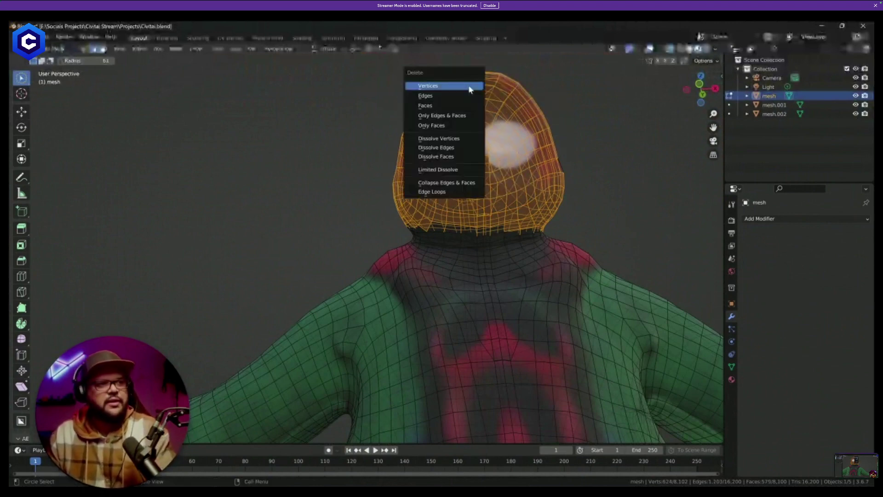
pyautogui.click(469, 90)
# Circle-select the character's left hand below the jacket cuff and delete its vertices.
pyautogui.moveTo(467, 94); pyautogui.dragTo(457, 239, button='middle')
pyautogui.scroll(-5, 520, 161)
pyautogui.scroll(2, 449, 248)
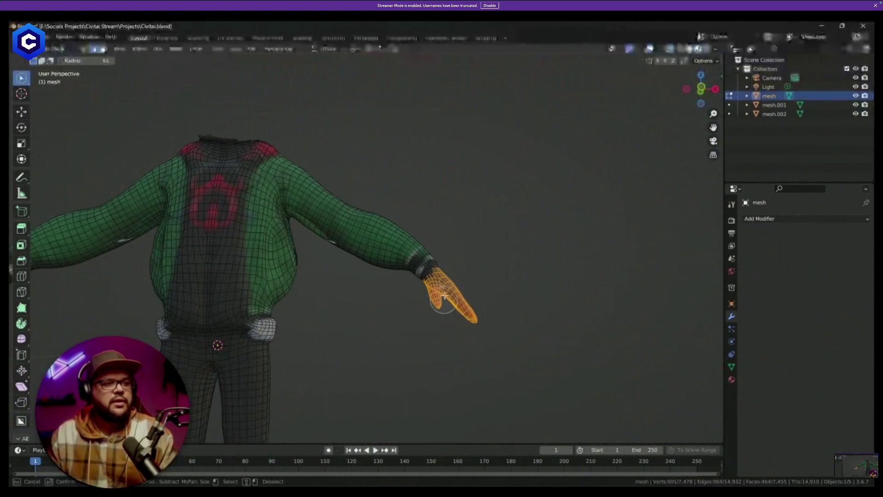
pyautogui.press('x')
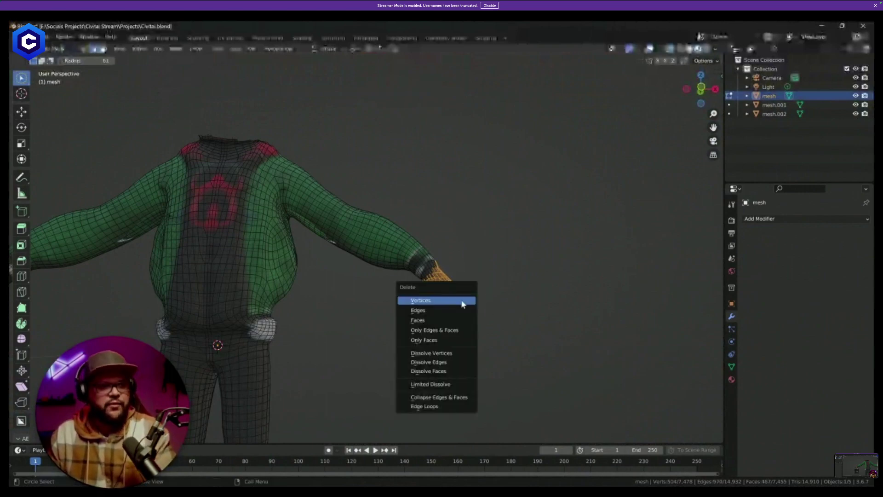
pyautogui.click(461, 300)
# Circle-select the character's right hand below the jacket cuff and delete its vertices.
pyautogui.moveTo(446, 299); pyautogui.dragTo(214, 287, button='middle')
pyautogui.scroll(2, 214, 286)
pyautogui.moveTo(129, 265)
pyautogui.mouseDown()
pyautogui.moveTo(150, 253)
pyautogui.moveTo(154, 263)
pyautogui.mouseUp()
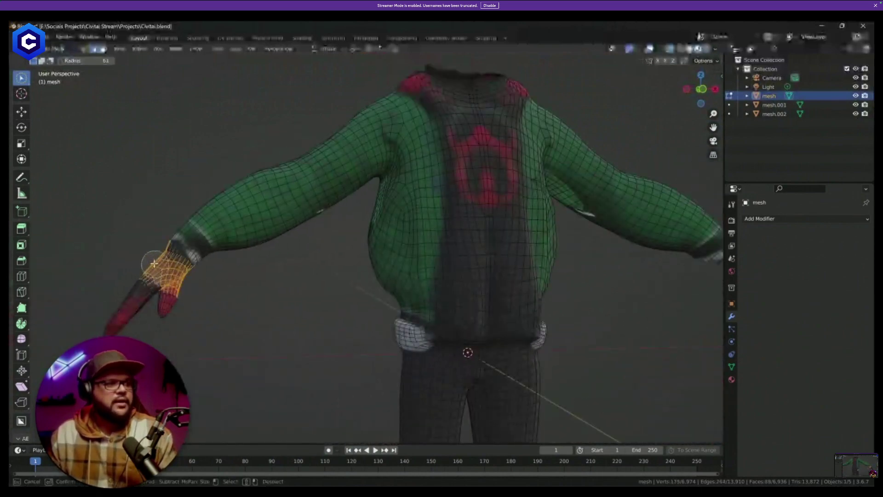
pyautogui.press('x')
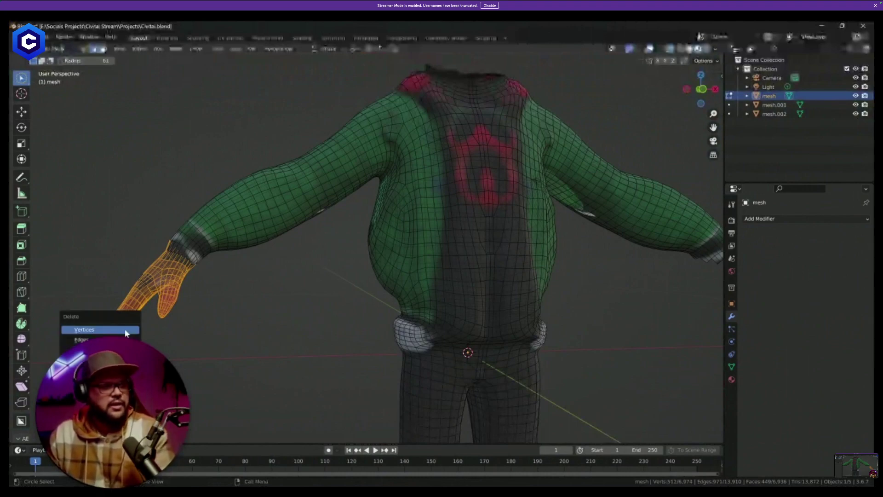
pyautogui.click(124, 330)
# Switch from Edit Mode back to Object Mode with the headless, handless body in view.
pyautogui.moveTo(122, 329); pyautogui.dragTo(249, 337, button='middle')
pyautogui.scroll(-4, 213, 337)
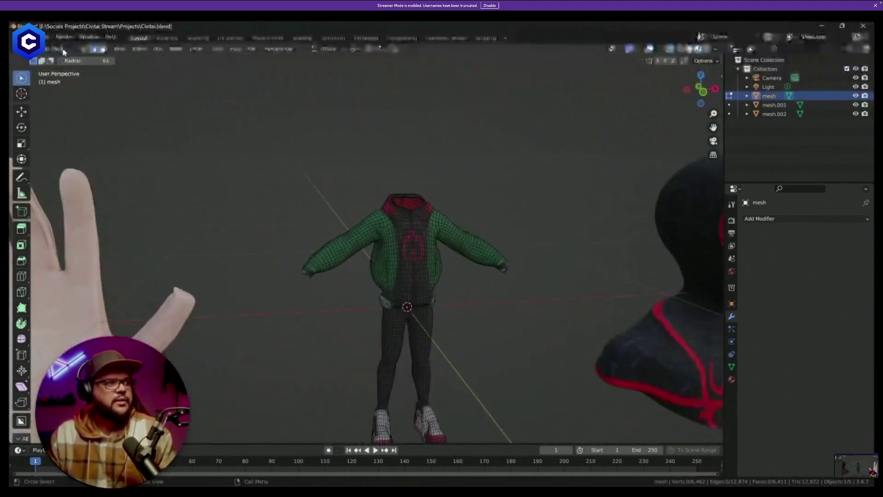
pyautogui.click(63, 50)
pyautogui.click(67, 58)
# Move the separate hand model mesh.002 below the character's right sleeve and scale it down towards the body's proportions.
pyautogui.click(111, 326)
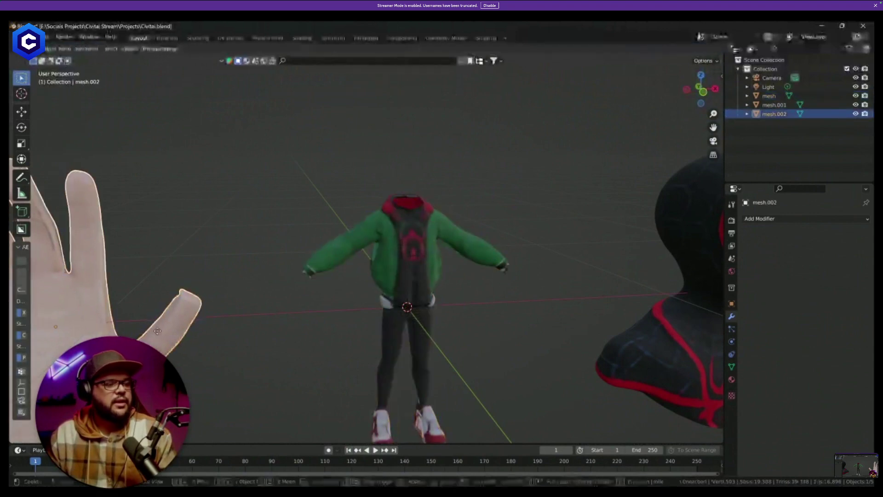
pyautogui.press('g')
pyautogui.scroll(2, 294, 276)
pyautogui.press('s')
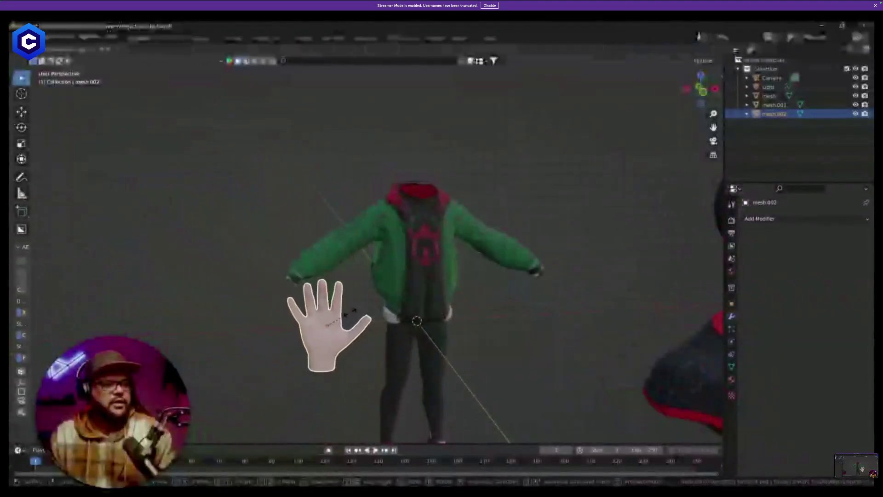
pyautogui.click(343, 317)
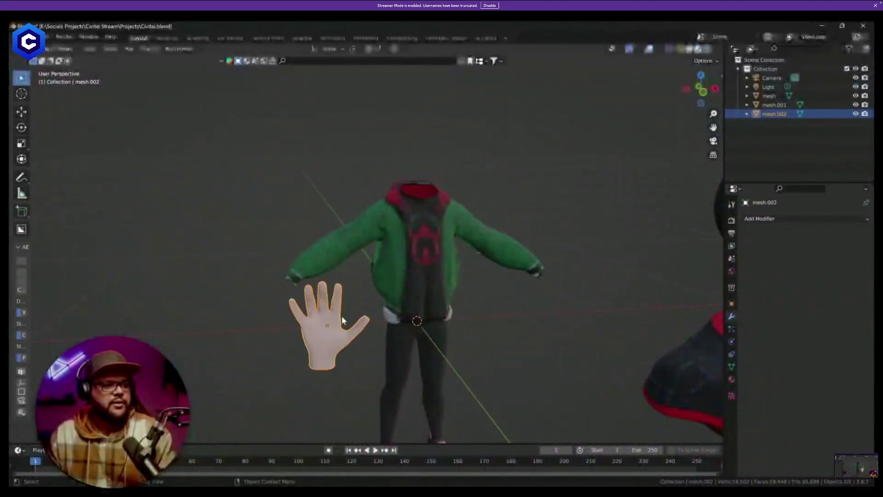
pyautogui.press('s')
pyautogui.click(336, 318)
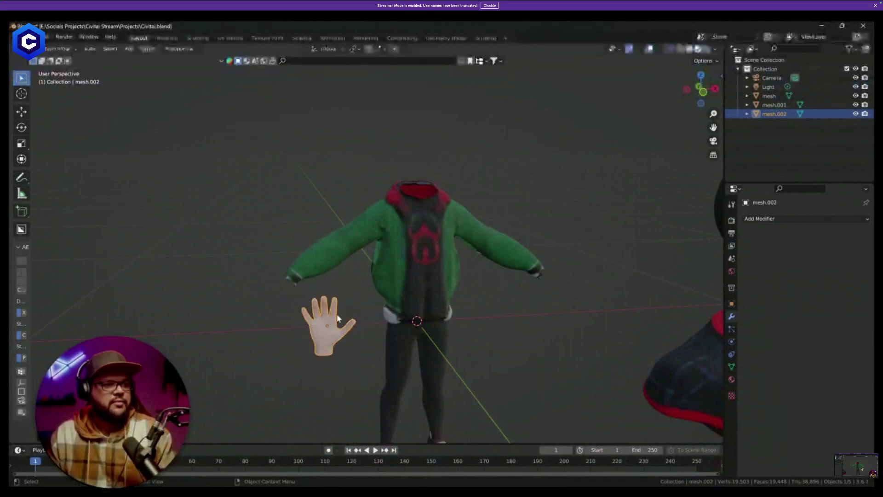
# Move the hand model closer to the right sleeve and rotate it so the fingers point outward from the arm.
pyautogui.moveTo(338, 318); pyautogui.dragTo(400, 298, button='middle')
pyautogui.press('g')
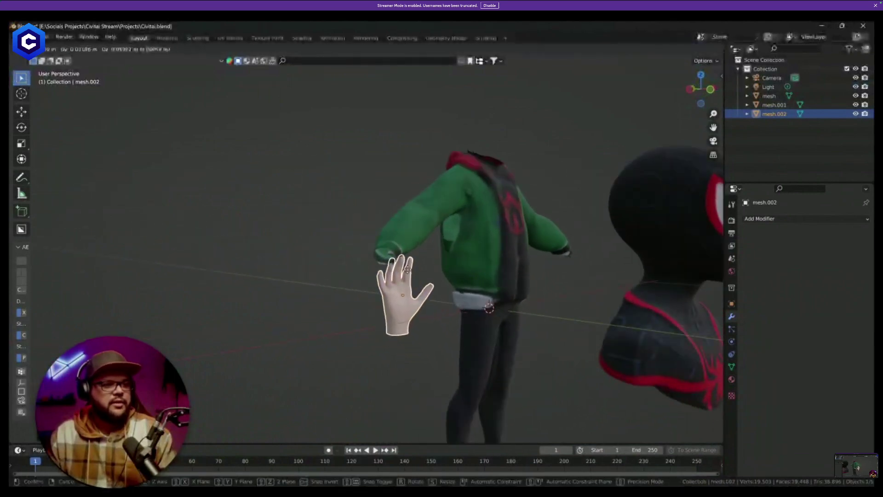
pyautogui.click(415, 264)
pyautogui.moveTo(415, 264); pyautogui.dragTo(318, 265, button='middle')
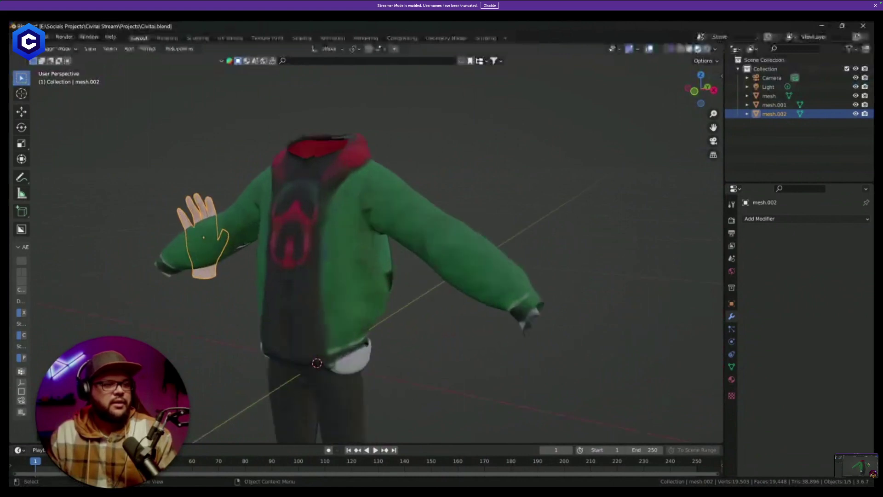
pyautogui.press('r')
pyautogui.click(193, 175)
# Shift the hand model along the Y axis and place it beside the end of the right sleeve.
pyautogui.press('g')
pyautogui.press('y')
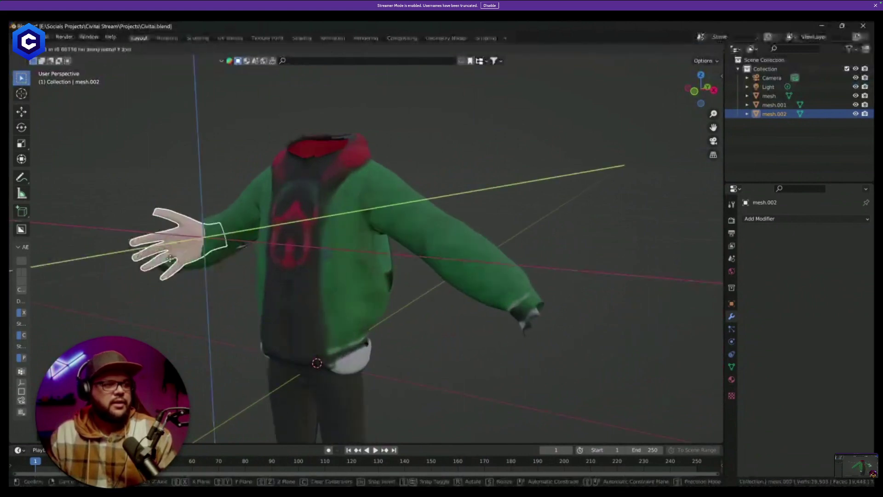
pyautogui.click(168, 291)
pyautogui.moveTo(168, 291); pyautogui.dragTo(240, 262, button='middle')
pyautogui.press('g')
pyautogui.click(224, 247)
# Resize and rotate the hand model to follow the slope of the forearm, and place its wrist against the cuff.
pyautogui.scroll(5, 224, 247)
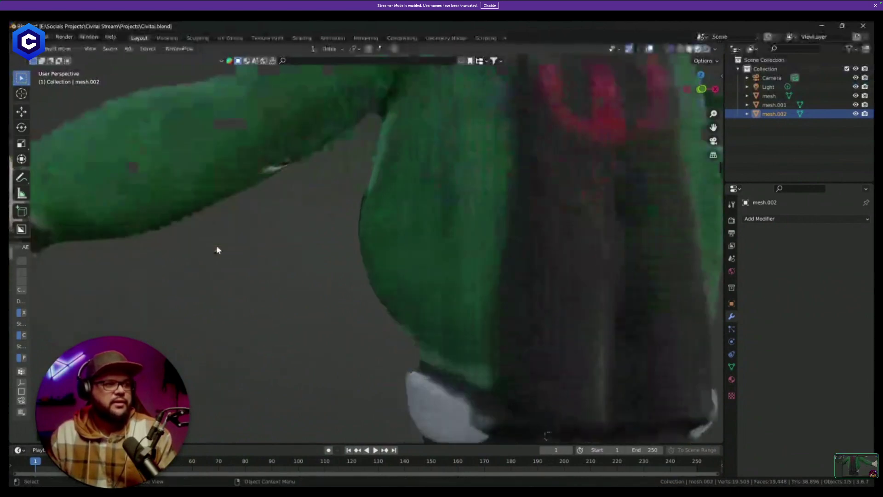
pyautogui.scroll(3, 276, 258)
pyautogui.press('r')
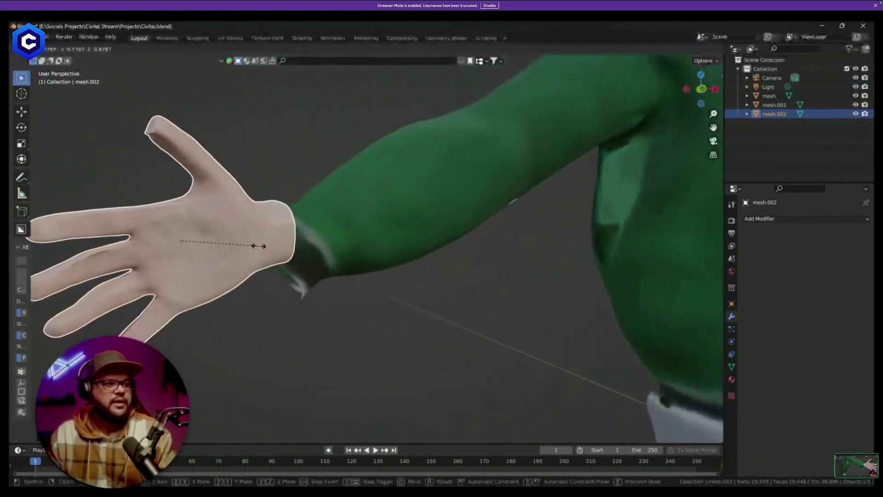
pyautogui.scroll(2, 270, 242)
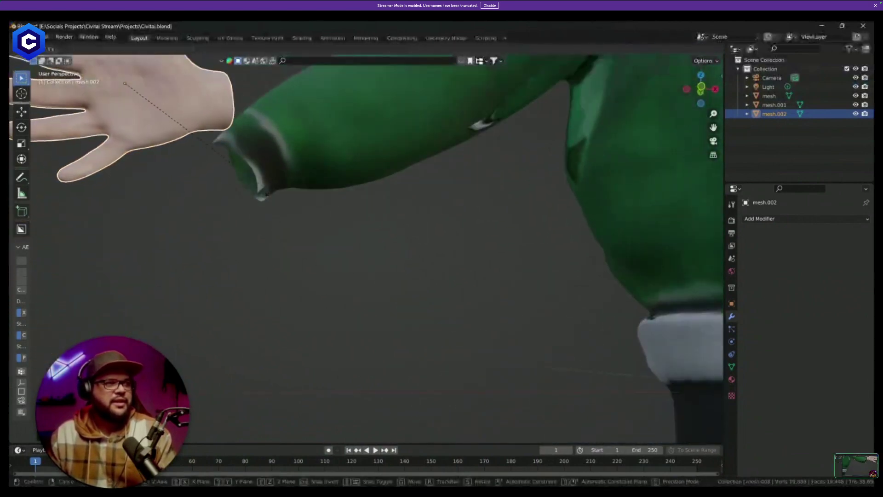
pyautogui.click(214, 119)
pyautogui.scroll(-2, 239, 175)
pyautogui.press('g')
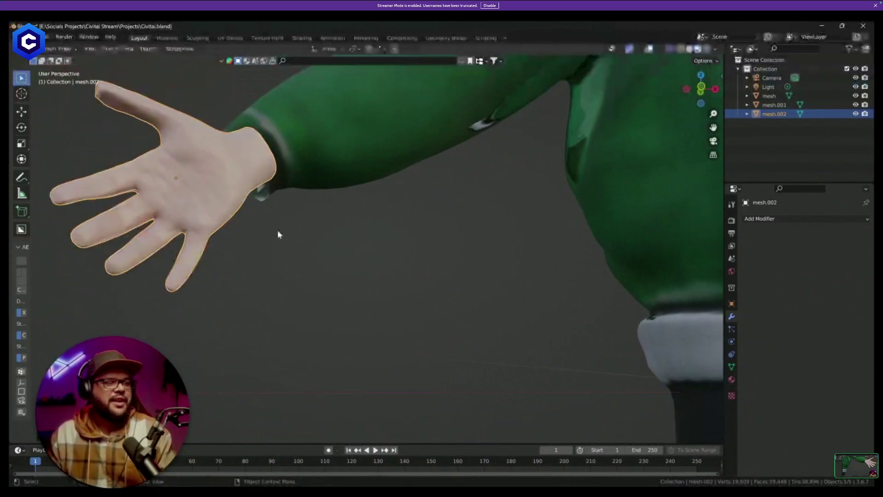
# Rotate the hand model around the global Z axis to line it up with the sleeve opening.
pyautogui.moveTo(314, 240); pyautogui.dragTo(485, 238, button='middle')
pyautogui.press('r')
pyautogui.press('x')
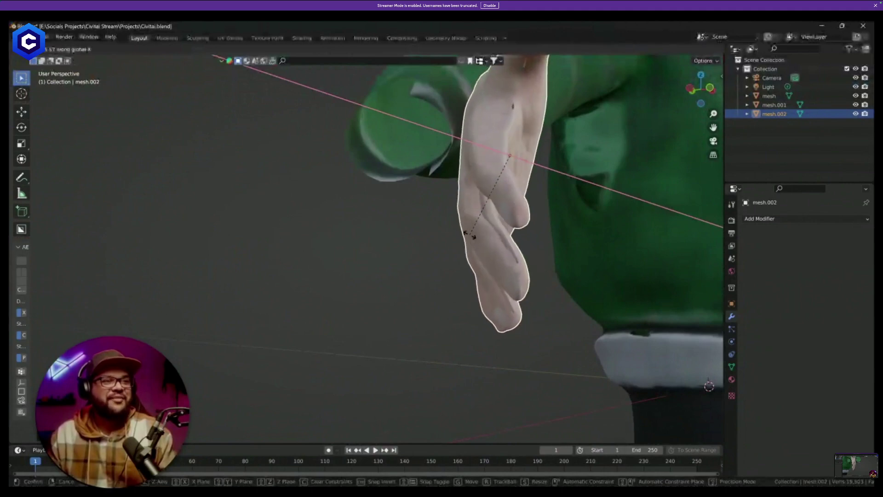
pyautogui.press('z')
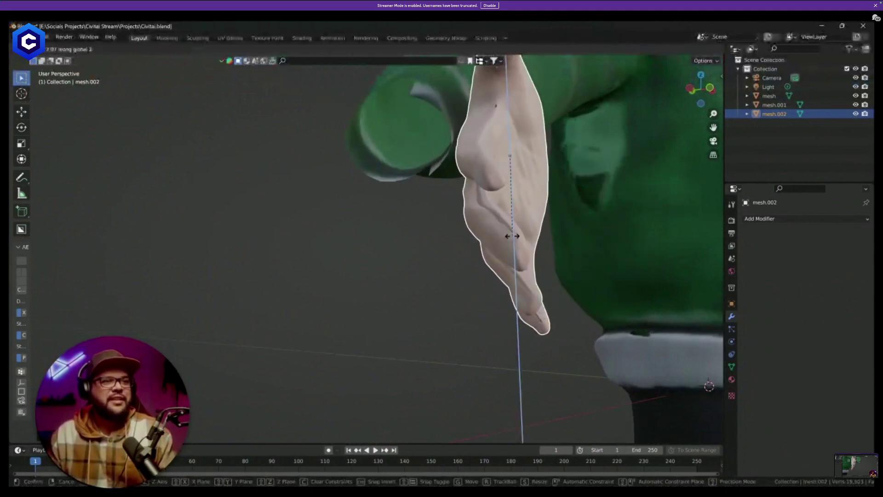
pyautogui.click(512, 236)
# Move the hand model so its wrist meets the right sleeve opening from both the front and the side.
pyautogui.moveTo(542, 232); pyautogui.dragTo(469, 241, button='middle')
pyautogui.press('g')
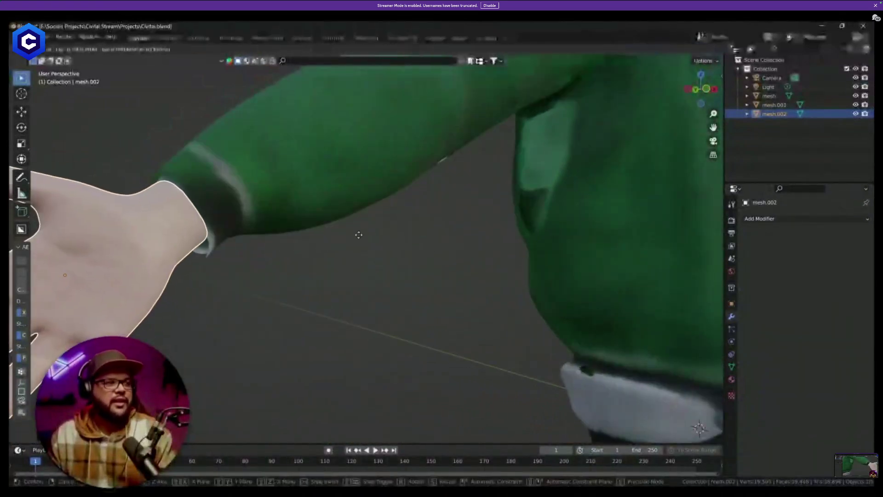
pyautogui.click(293, 250)
pyautogui.moveTo(294, 249); pyautogui.dragTo(335, 251, button='middle')
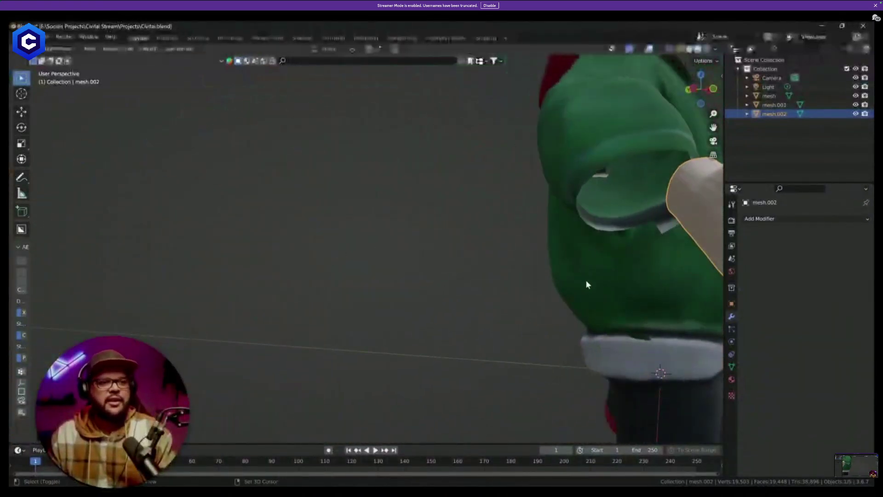
pyautogui.moveTo(587, 281); pyautogui.dragTo(501, 357, button='middle')
pyautogui.moveTo(562, 324); pyautogui.dragTo(417, 315, button='middle')
pyautogui.moveTo(282, 314); pyautogui.dragTo(385, 308, button='middle')
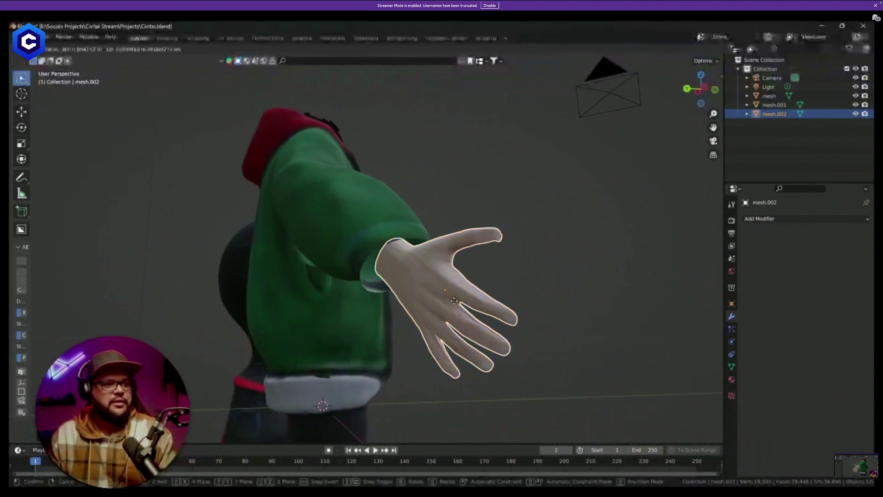
# Fine-tune the hand model's position along the Y and Z axes so the wrist sits inside the cuff.
pyautogui.moveTo(541, 306); pyautogui.dragTo(431, 314, button='middle')
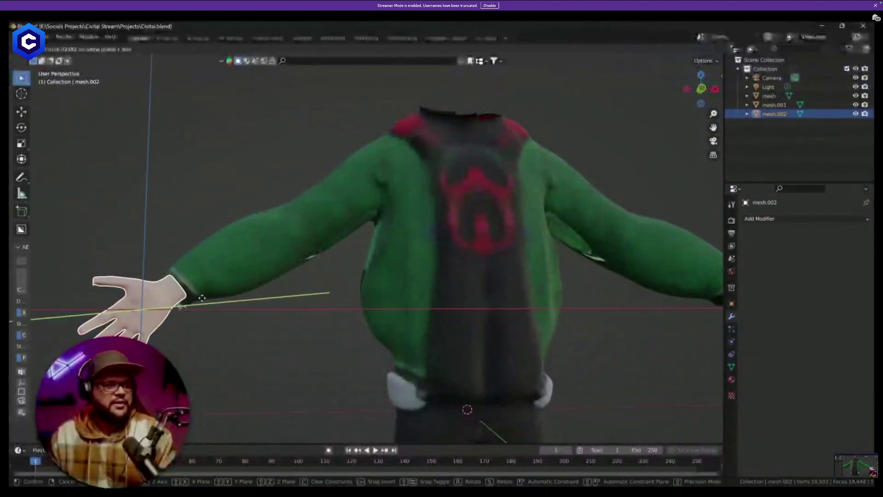
pyautogui.moveTo(201, 297); pyautogui.dragTo(285, 292, button='middle')
pyautogui.moveTo(227, 300); pyautogui.dragTo(119, 303, button='middle')
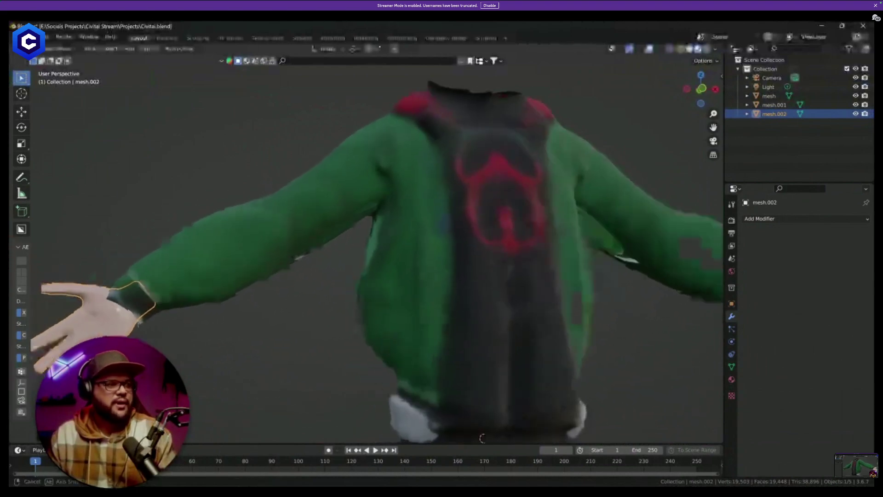
pyautogui.press('g')
pyautogui.press('z')
pyautogui.click(136, 315)
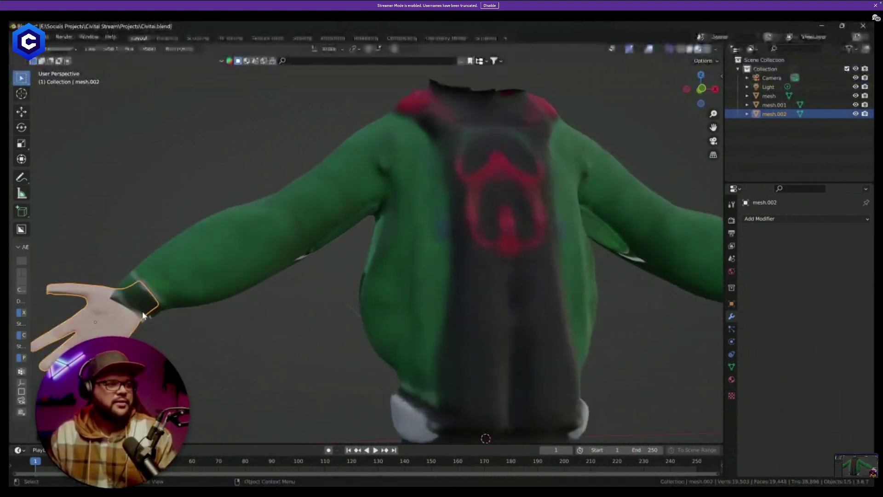
# Add a Mirror modifier to the hand model with the body mesh as mirror object and only the Z axis enabled.
pyautogui.moveTo(137, 317); pyautogui.dragTo(461, 317, button='middle')
pyautogui.click(776, 218)
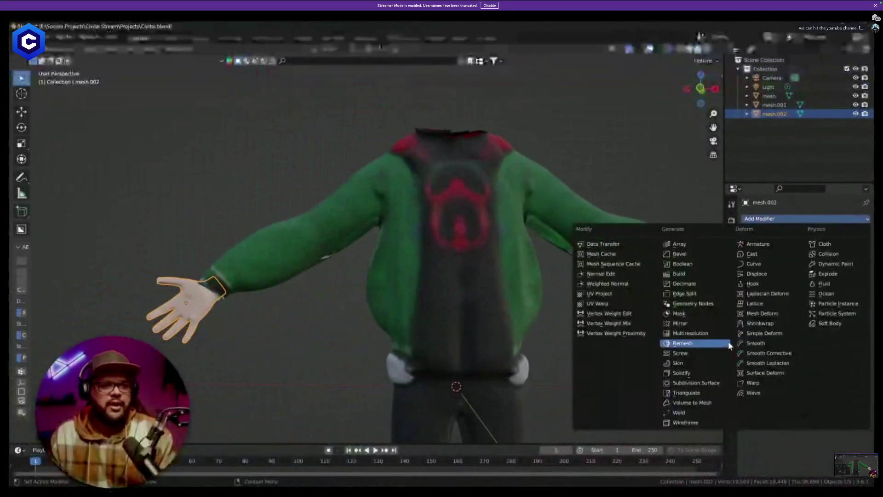
pyautogui.click(698, 326)
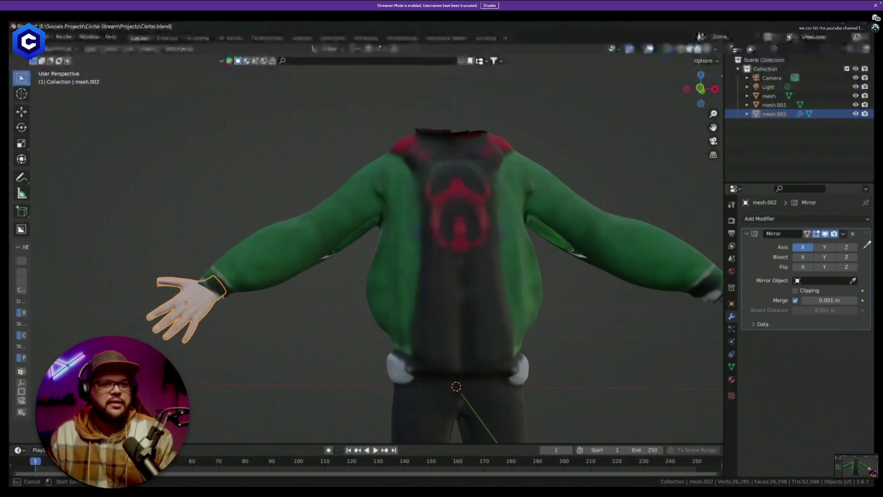
pyautogui.click(506, 244)
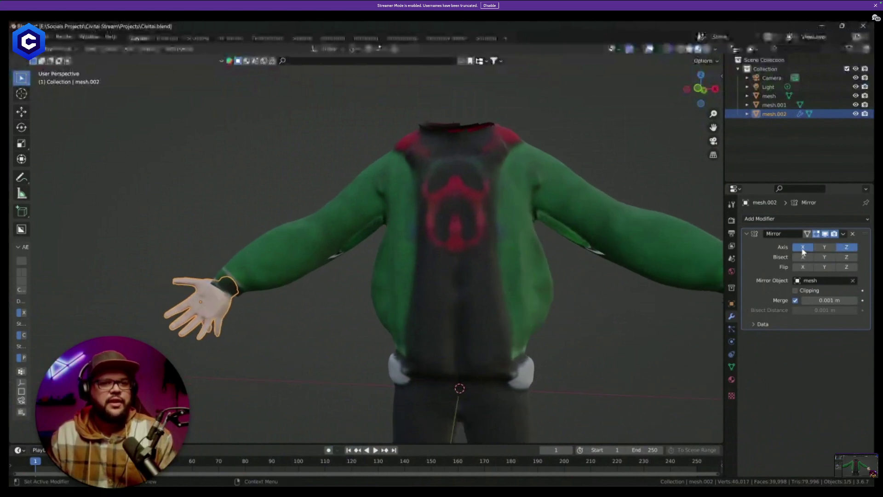
pyautogui.scroll(-3, 624, 294)
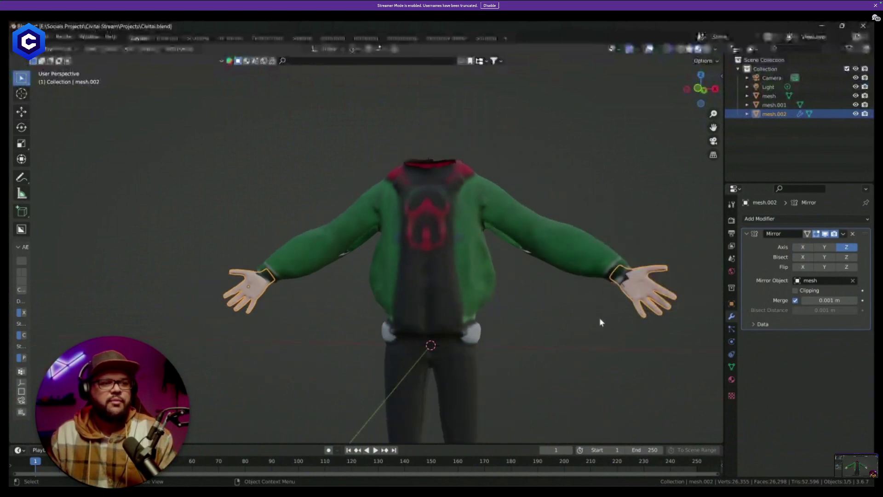
# Apply the Mirror modifier on the hand model to make both hands permanent geometry.
pyautogui.scroll(-3, 557, 347)
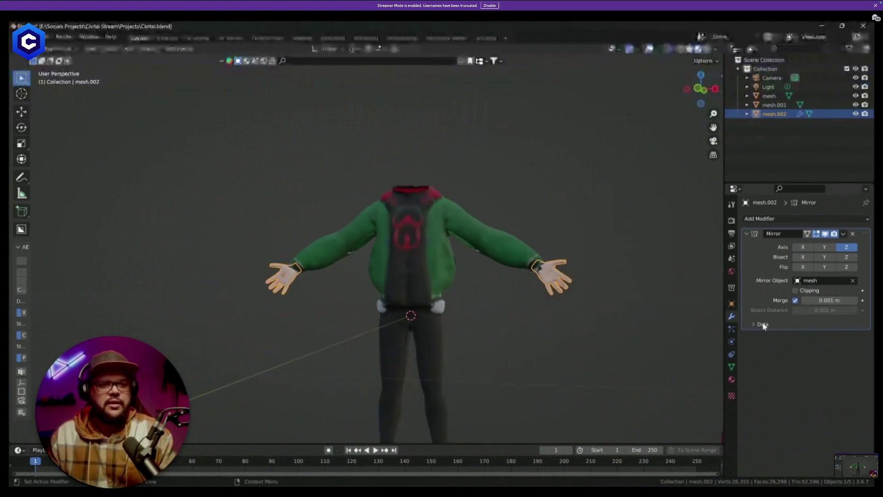
pyautogui.click(843, 234)
pyautogui.click(823, 250)
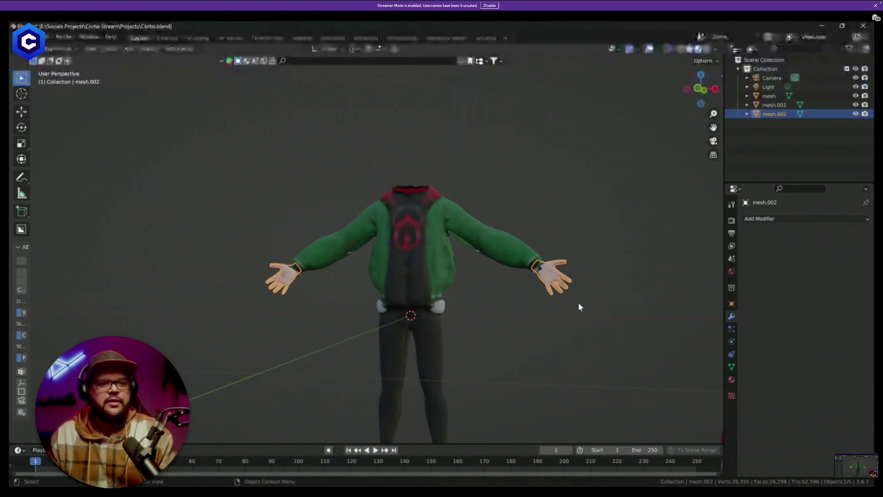
# Move the masked bust mesh.001 along the X axis until it is centred on the body, and switch to the front view.
pyautogui.scroll(-3, 578, 304)
pyautogui.click(591, 314)
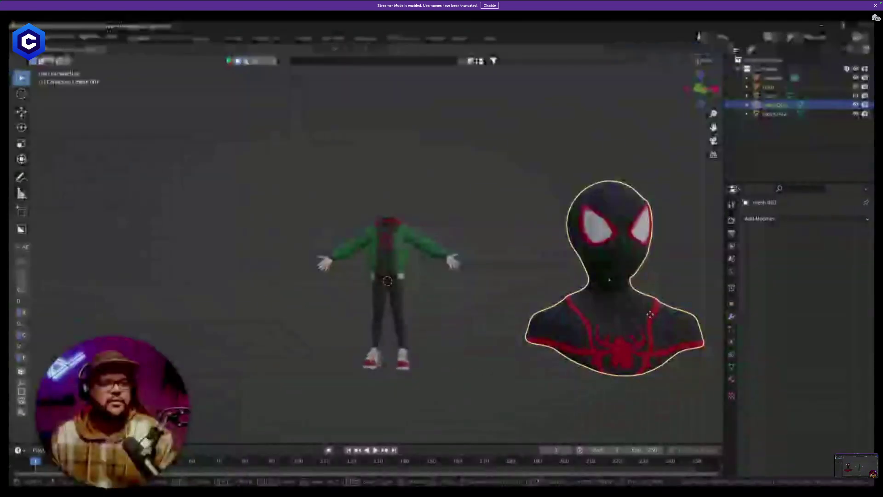
pyautogui.press('g')
pyautogui.press('x')
pyautogui.click(429, 316)
pyautogui.press('KP_1')
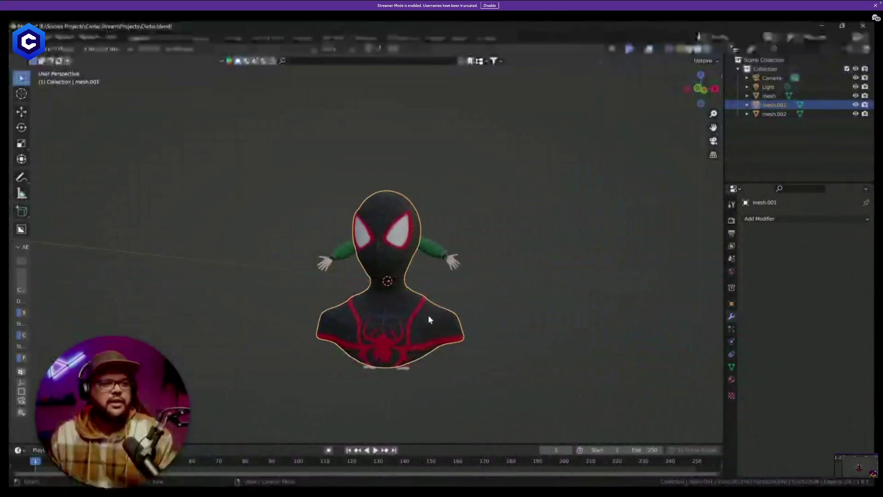
# Scale down the Spider-Man bust and move it along the Z axis onto the jacket body's shoulders.
pyautogui.press('s')
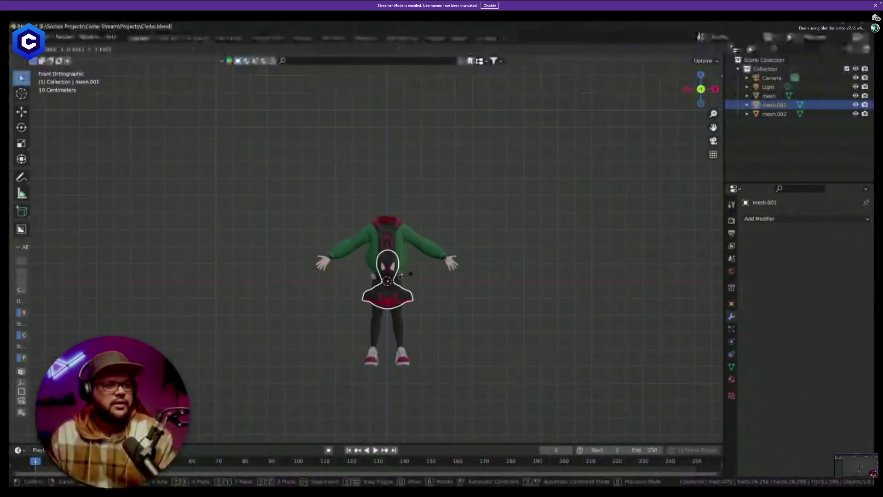
pyautogui.scroll(4, 407, 274)
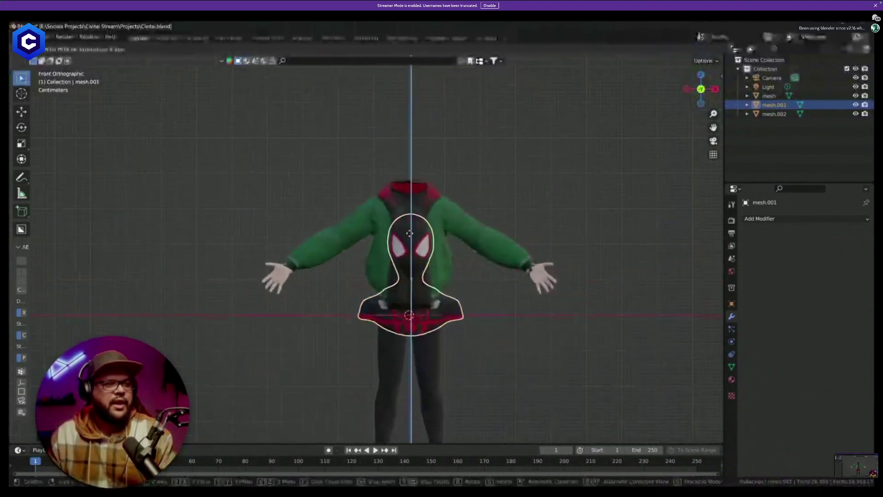
pyautogui.click(415, 136)
pyautogui.scroll(3, 437, 184)
pyautogui.press('s')
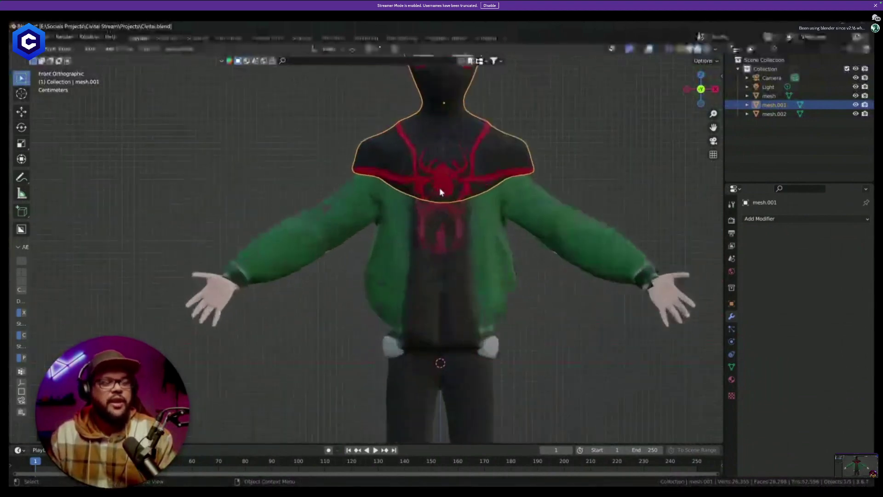
pyautogui.click(444, 162)
pyautogui.press('g')
pyautogui.press('z')
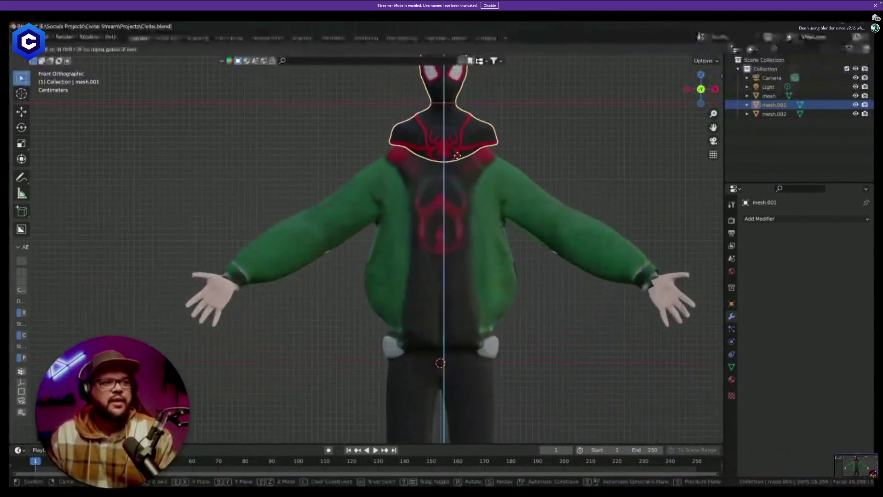
pyautogui.click(456, 182)
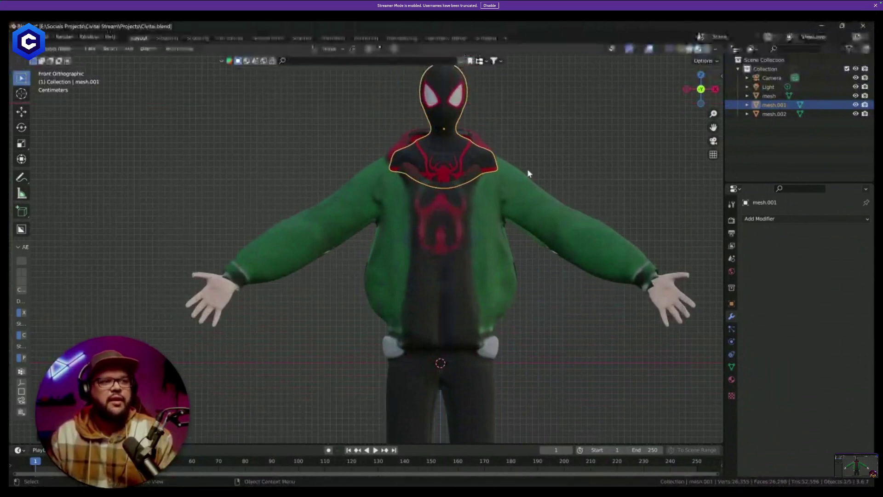
# Shift the bust along the Y axis so its neck lines up with the jacket's hood opening.
pyautogui.moveTo(529, 174); pyautogui.dragTo(497, 201, button='middle')
pyautogui.press('g')
pyautogui.press('y')
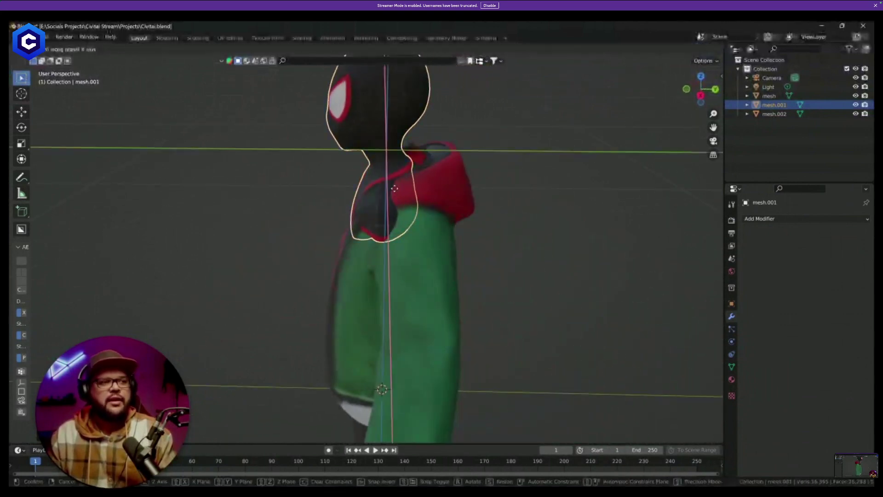
pyautogui.click(436, 203)
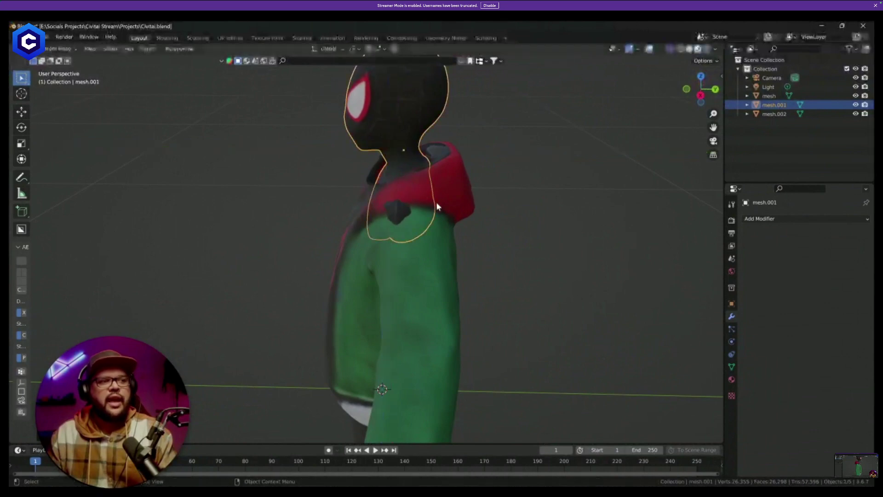
# Fine-tune the bust's placement on the body, setting its depth along the Y axis from the side.
pyautogui.moveTo(436, 202); pyautogui.dragTo(598, 267, button='middle')
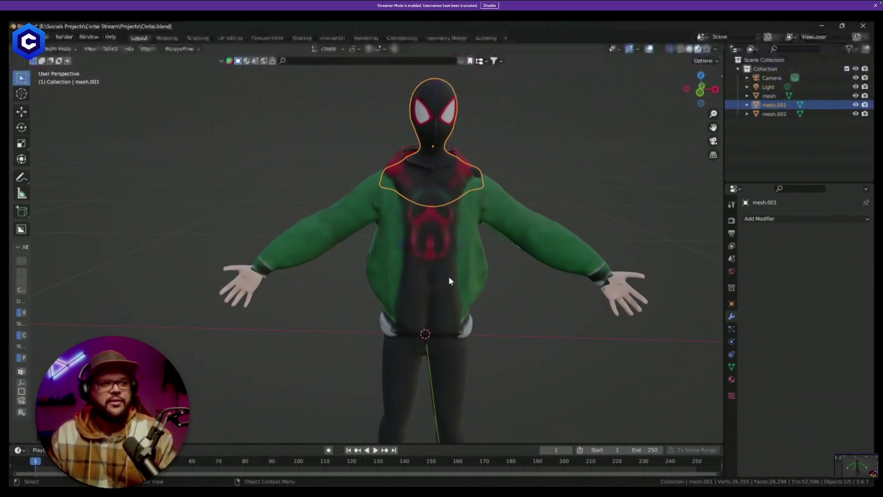
pyautogui.press('g')
pyautogui.press('z')
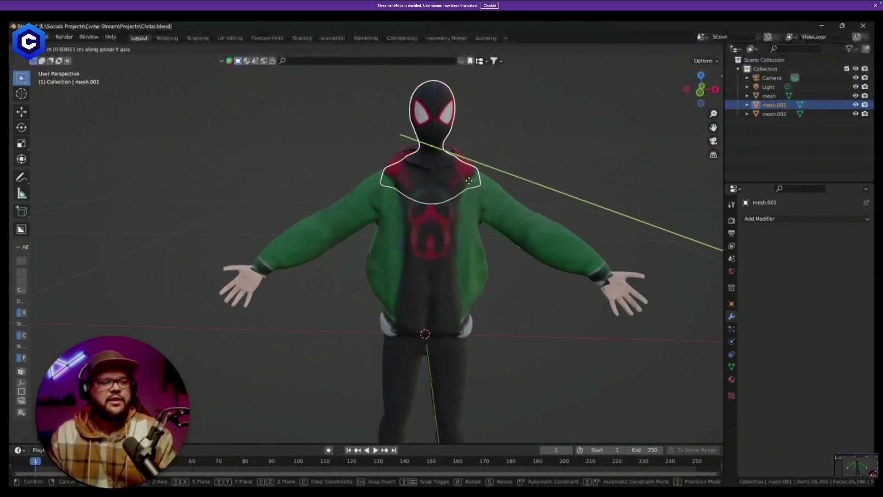
pyautogui.click(468, 181)
pyautogui.moveTo(460, 184); pyautogui.dragTo(384, 189, button='middle')
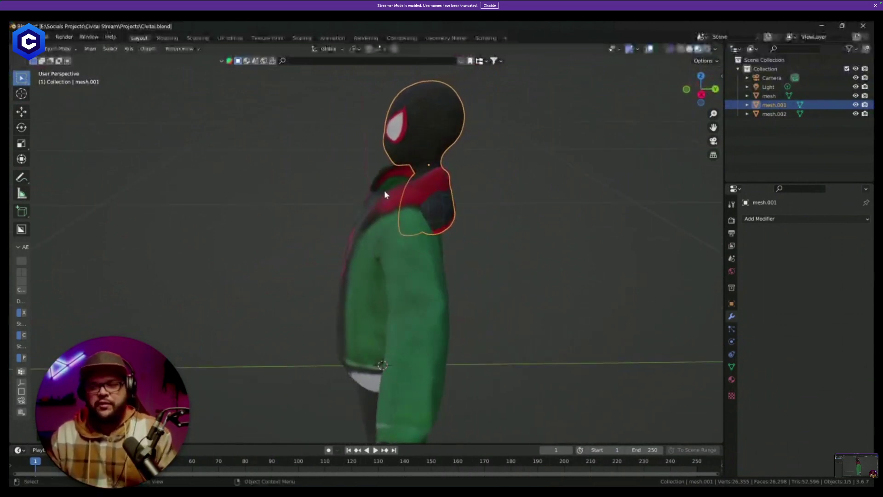
pyautogui.press('g')
pyautogui.press('y')
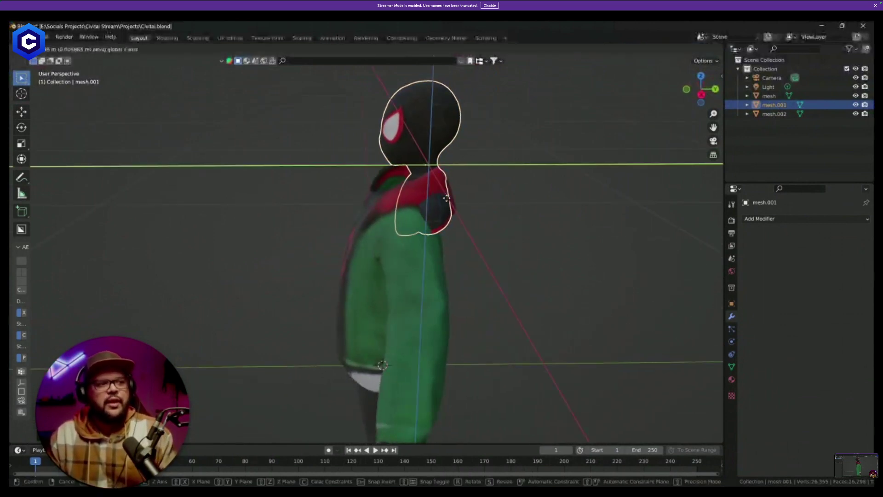
pyautogui.click(448, 210)
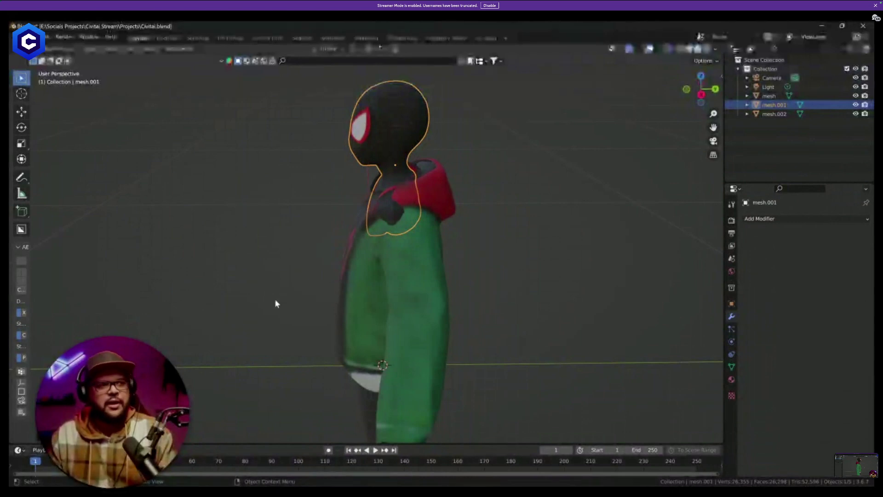
# Scale the Spider-Man bust up by a factor of about 1.1 to match the body's proportions.
pyautogui.moveTo(275, 300); pyautogui.dragTo(363, 295, button='middle')
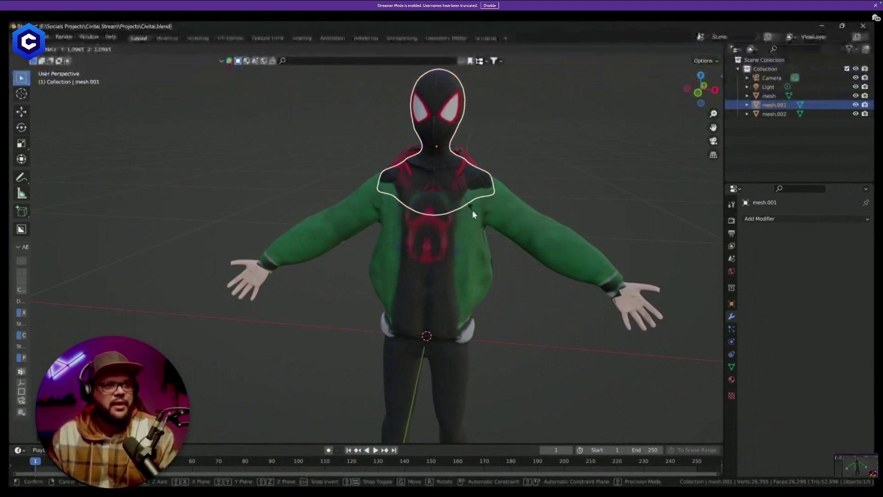
pyautogui.moveTo(472, 210); pyautogui.dragTo(605, 242, button='middle')
pyautogui.scroll(-5, 605, 247)
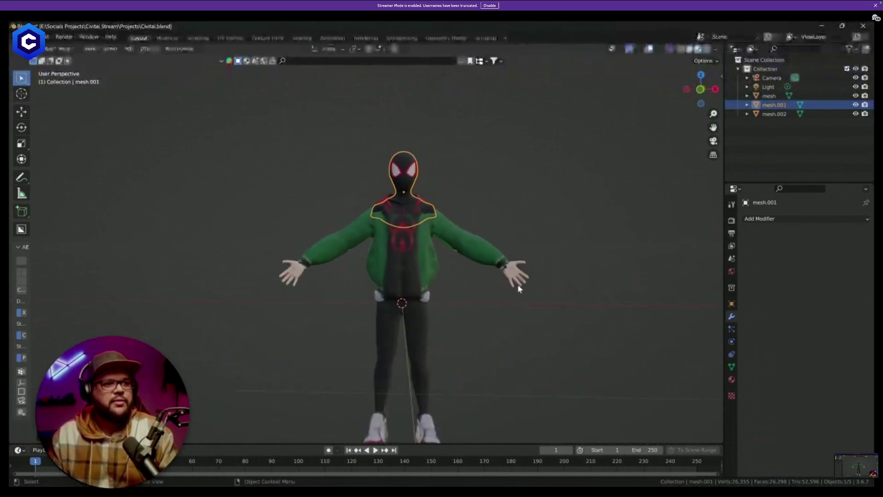
# Replace the hand mesh's existing material with a new material named hands.
pyautogui.click(510, 284)
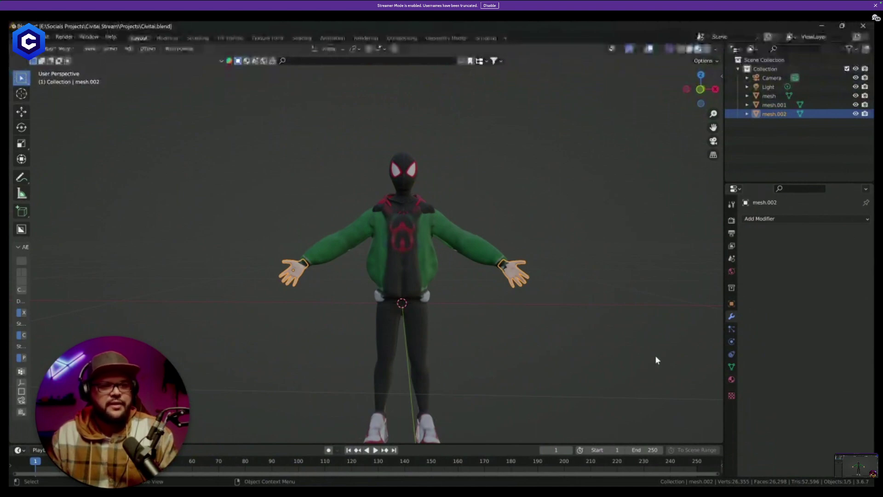
pyautogui.click(731, 379)
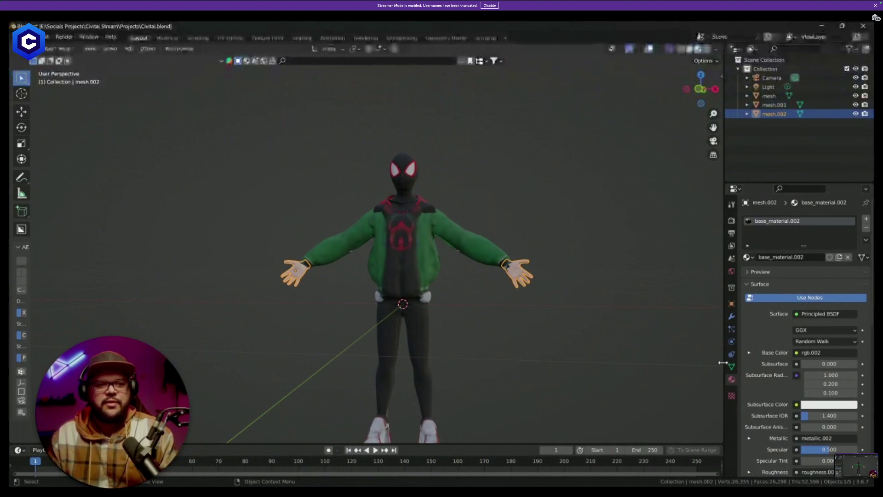
pyautogui.click(866, 229)
pyautogui.click(810, 258)
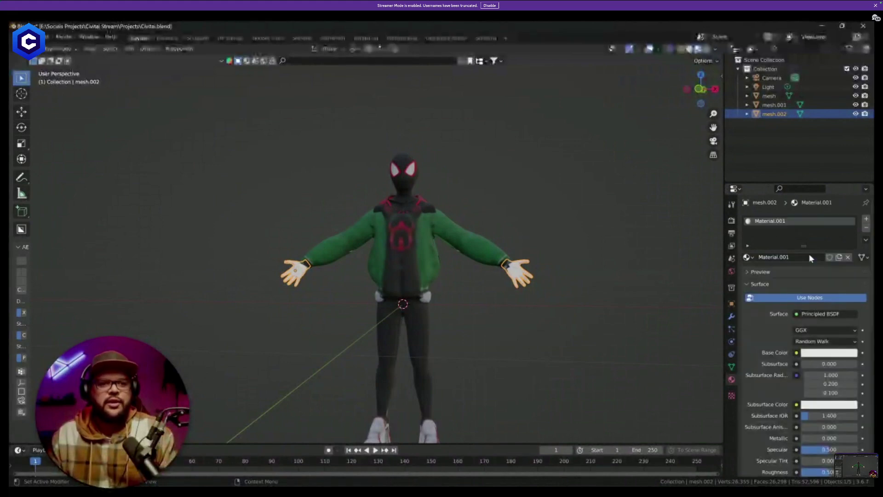
pyautogui.doubleClick(808, 257)
pyautogui.press('BackSpace')
pyautogui.write('hands')
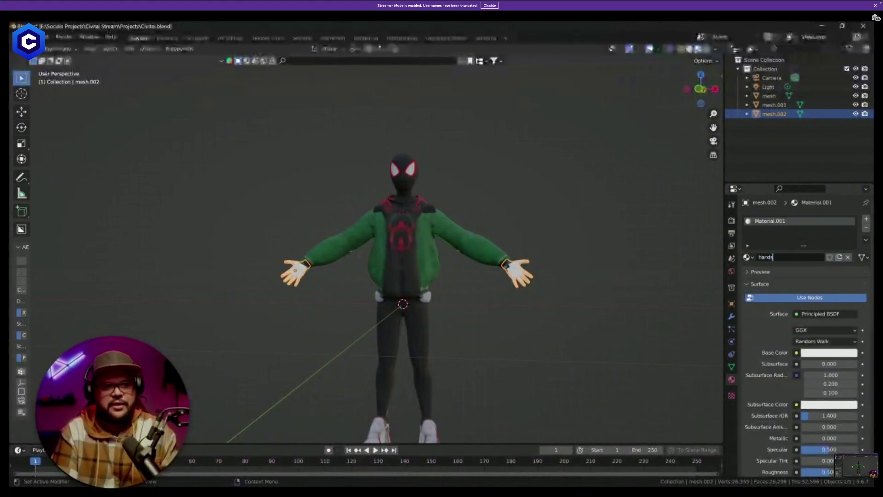
pyautogui.press('Return')
# Set the hands material's base color to black.
pyautogui.click(823, 353)
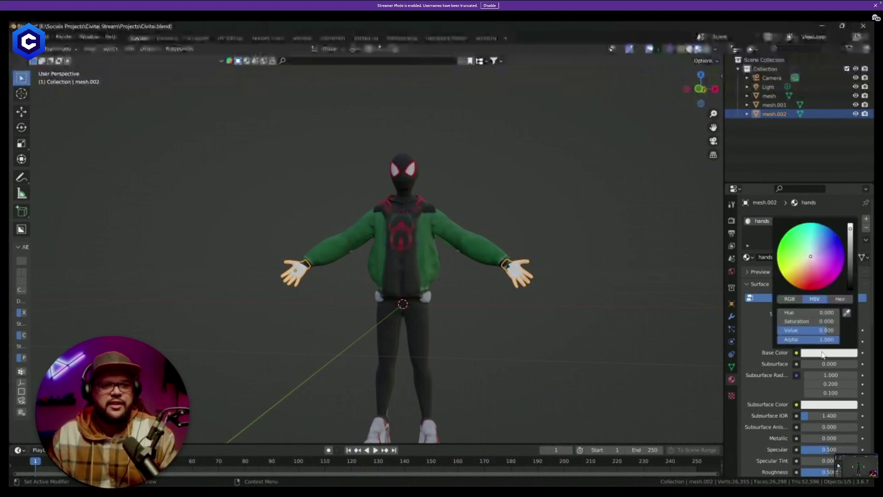
pyautogui.moveTo(850, 241); pyautogui.dragTo(851, 288)
pyautogui.click(580, 285)
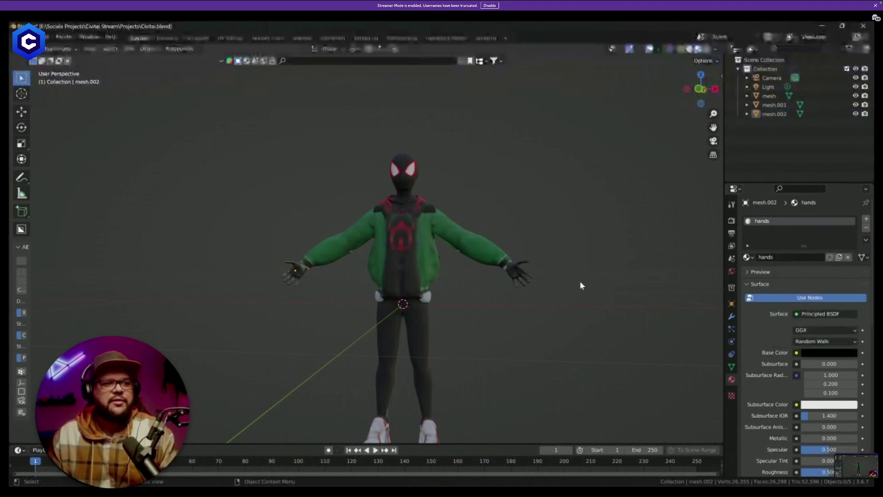
# Reposition the bust's depth on the body along the Y axis.
pyautogui.scroll(3, 496, 301)
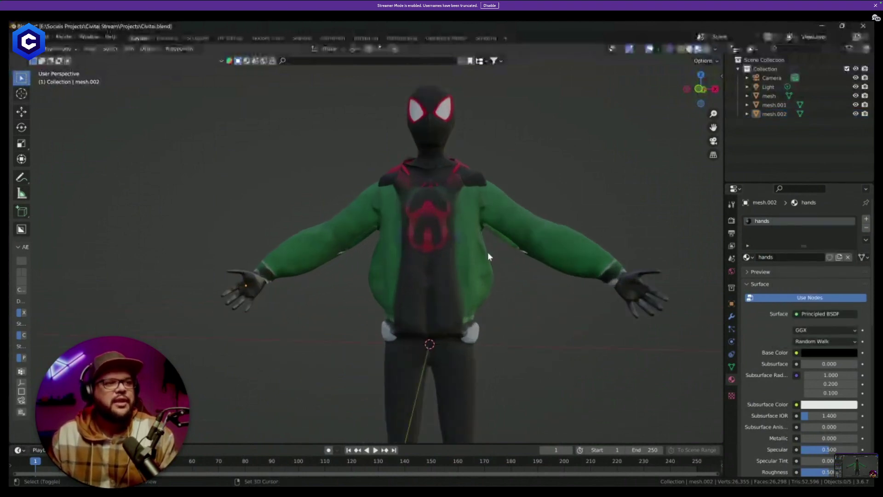
pyautogui.keyDown('shift'); pyautogui.moveTo(489, 255); pyautogui.dragTo(487, 287, button='middle'); pyautogui.keyUp('shift')
pyautogui.click(452, 200)
pyautogui.moveTo(504, 248)
pyautogui.mouseDown(button='middle')
pyautogui.moveTo(437, 272)
pyautogui.moveTo(532, 244)
pyautogui.moveTo(502, 282)
pyautogui.moveTo(500, 274)
pyautogui.moveTo(545, 288)
pyautogui.moveTo(526, 278)
pyautogui.moveTo(573, 252)
pyautogui.moveTo(548, 275)
pyautogui.moveTo(476, 305)
pyautogui.moveTo(579, 263)
pyautogui.moveTo(568, 277)
pyautogui.moveTo(438, 274)
pyautogui.moveTo(389, 292)
pyautogui.moveTo(510, 264)
pyautogui.mouseUp(button='middle')
pyautogui.press('g')
pyautogui.press('z')
pyautogui.press('y')
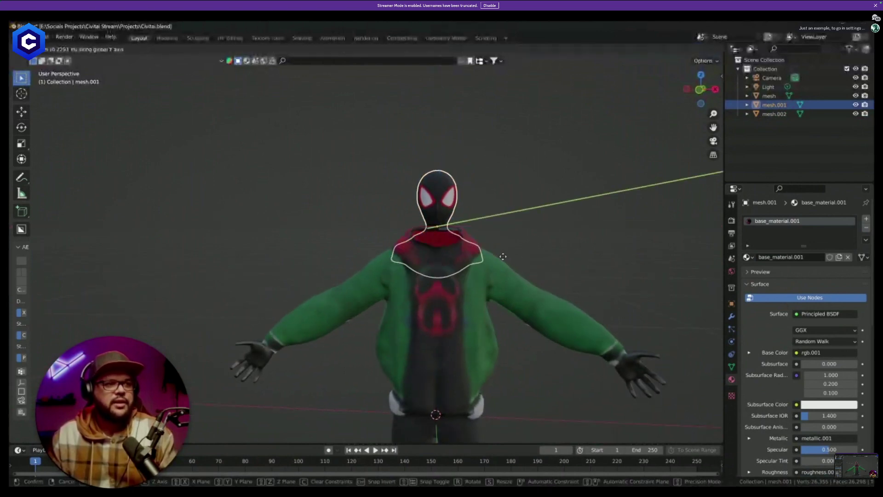
pyautogui.click(503, 255)
# Center the bust over the body from the front view, moving it only in the X and Z directions.
pyautogui.press('KP_1')
pyautogui.scroll(4, 485, 225)
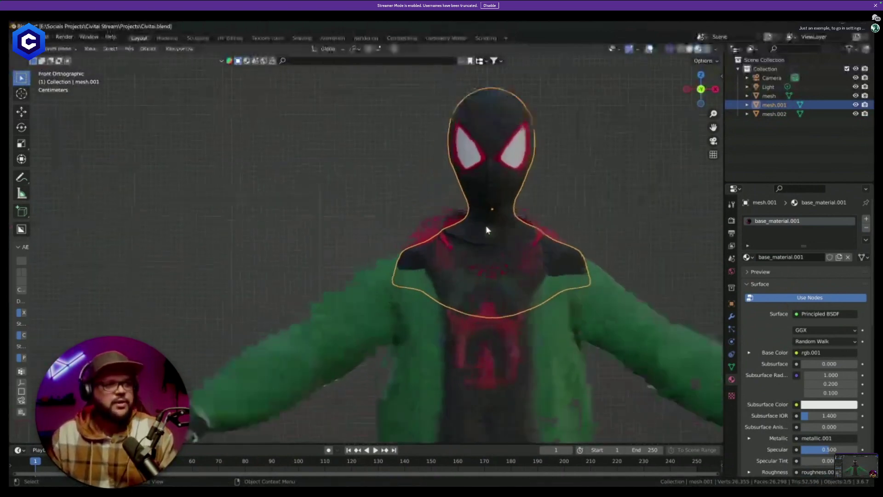
pyautogui.scroll(2, 485, 225)
pyautogui.keyDown('shift'); pyautogui.moveTo(508, 197); pyautogui.dragTo(420, 286, button='middle'); pyautogui.keyUp('shift')
pyautogui.scroll(2, 420, 286)
pyautogui.press('g')
pyautogui.hotkey('shift', 'y')
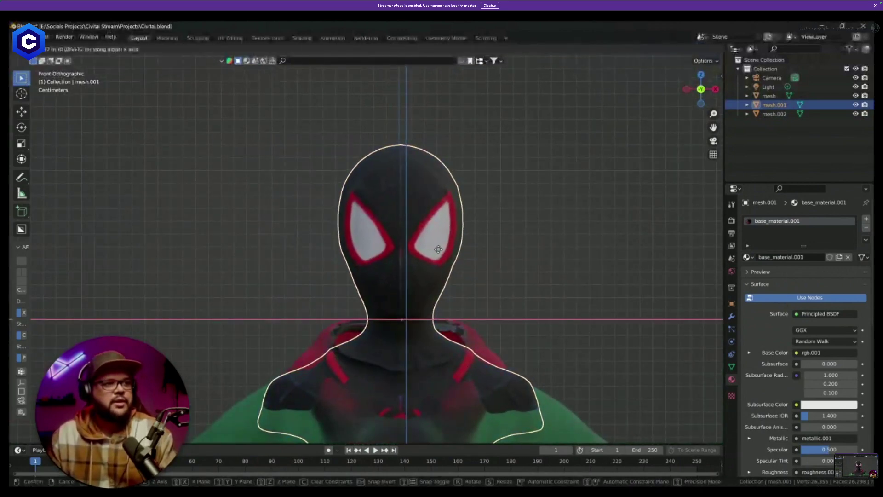
pyautogui.click(438, 249)
# Delete the vertices of the bust's lower chest and outer shoulders in Edit Mode from the front view.
pyautogui.moveTo(439, 253); pyautogui.dragTo(465, 280, button='middle')
pyautogui.click(59, 49)
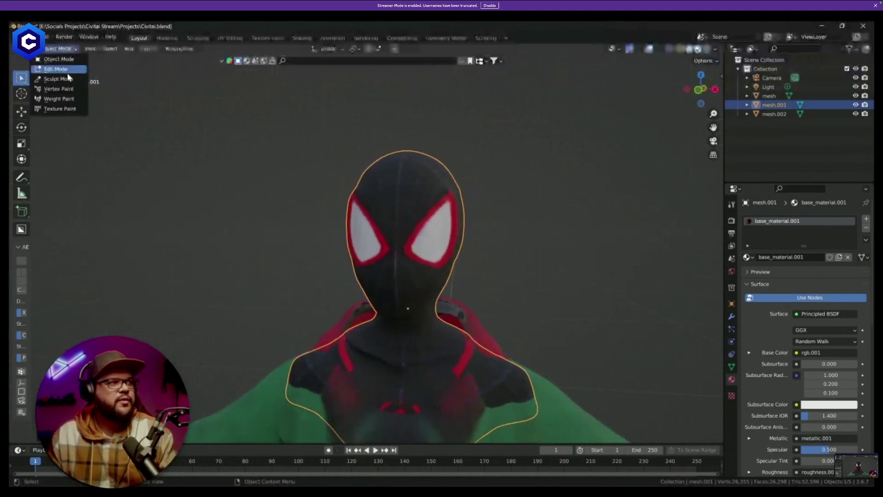
pyautogui.click(64, 71)
pyautogui.press('KP_1')
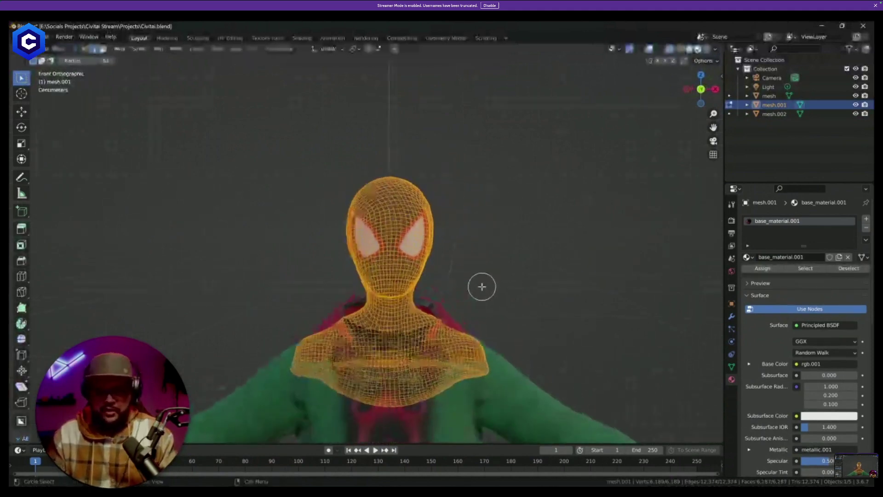
pyautogui.moveTo(21, 78); pyautogui.dragTo(51, 99)
pyautogui.moveTo(293, 343); pyautogui.dragTo(529, 420)
pyautogui.press('x')
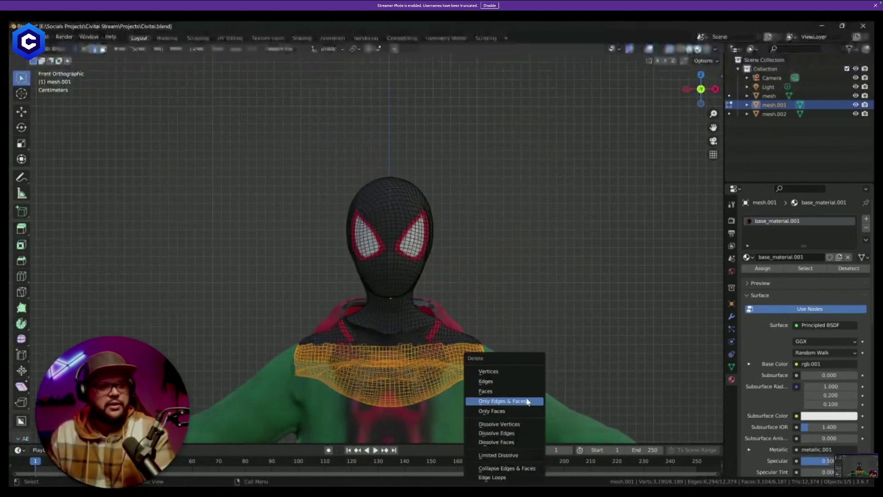
pyautogui.click(521, 372)
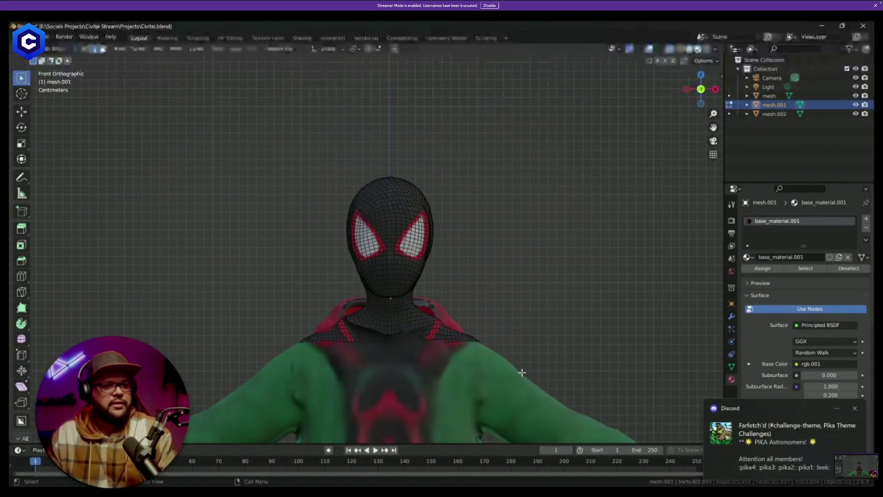
# Dismiss the Discord notification and delete the next band of bust vertices across the shoulders.
pyautogui.click(853, 408)
pyautogui.moveTo(303, 333); pyautogui.dragTo(515, 368)
pyautogui.press('x')
pyautogui.click(499, 366)
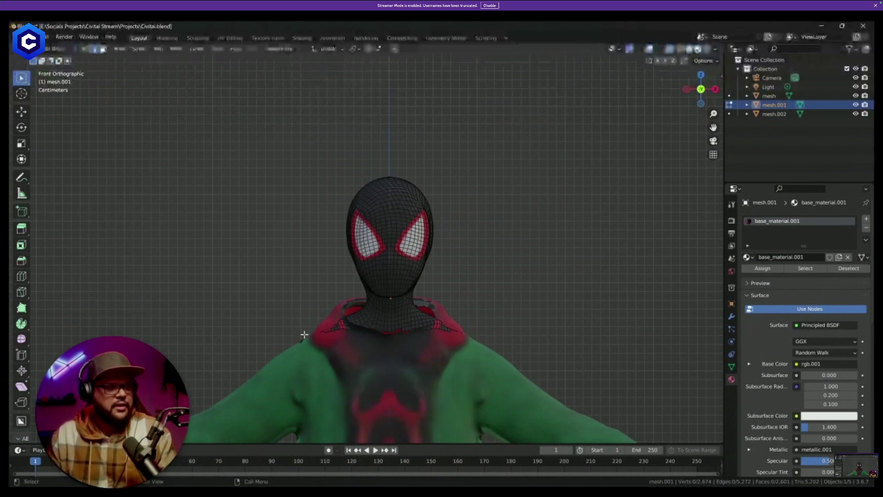
# Delete the remaining stray bust vertices below the neck across both shoulders.
pyautogui.moveTo(304, 334); pyautogui.dragTo(520, 374)
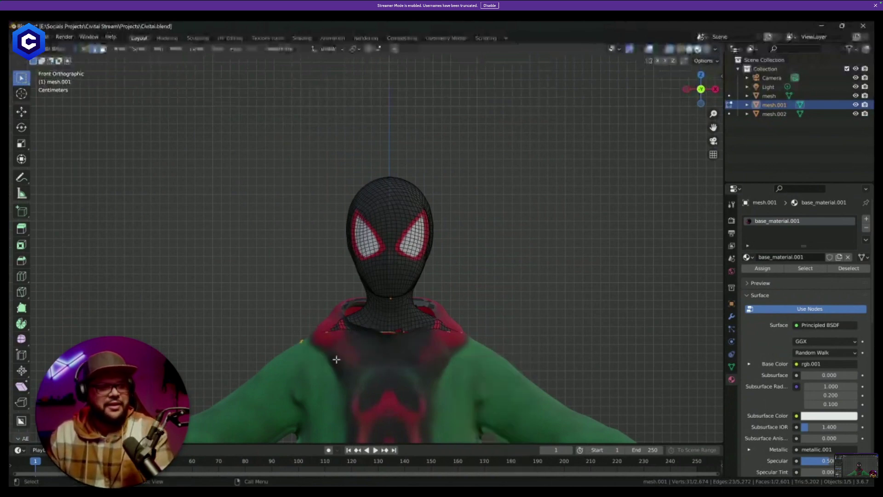
pyautogui.keyDown('shift'); pyautogui.moveTo(278, 334); pyautogui.dragTo(506, 374); pyautogui.keyUp('shift')
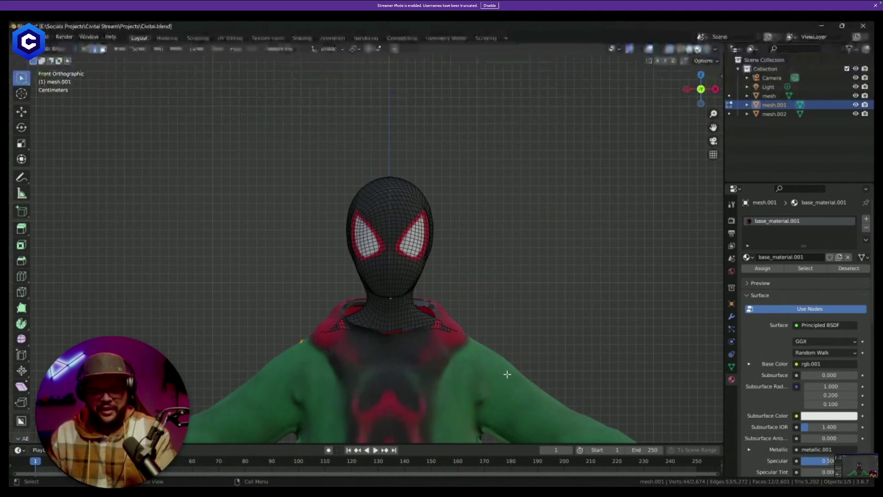
pyautogui.press('x')
pyautogui.click(496, 375)
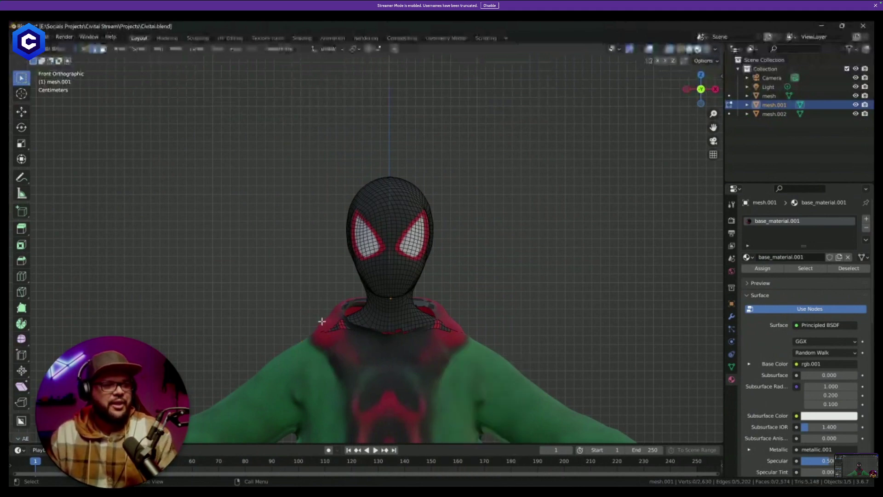
# Delete the leftover bust vertices poking through the hood on each side of the neck.
pyautogui.moveTo(322, 321); pyautogui.dragTo(348, 355)
pyautogui.press('x')
pyautogui.click(347, 355)
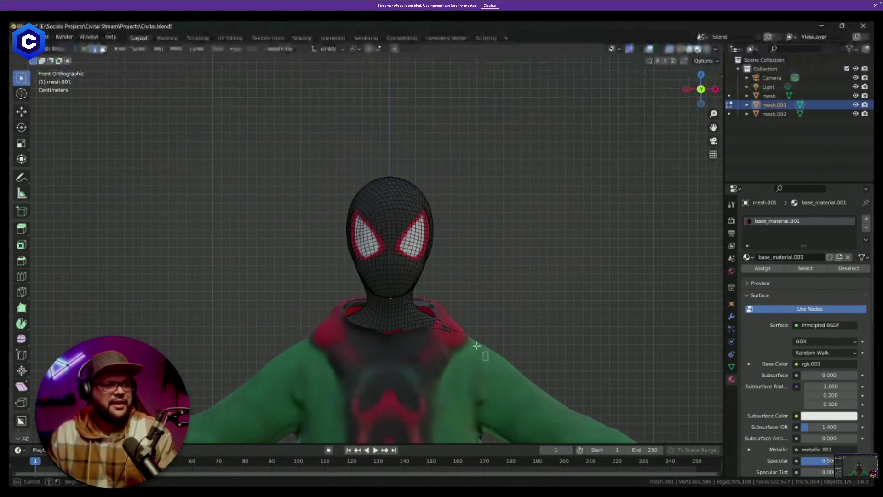
pyautogui.moveTo(488, 362); pyautogui.dragTo(437, 325)
pyautogui.press('x')
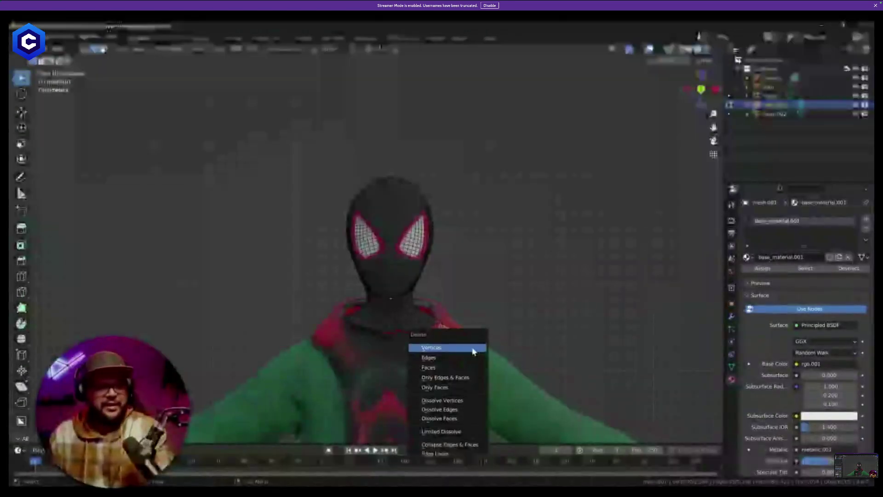
pyautogui.click(474, 351)
pyautogui.moveTo(474, 354)
pyautogui.mouseDown(button='middle')
pyautogui.moveTo(469, 361)
pyautogui.moveTo(494, 361)
pyautogui.moveTo(397, 363)
pyautogui.moveTo(538, 358)
pyautogui.moveTo(487, 353)
pyautogui.mouseUp(button='middle')
pyautogui.scroll(-2, 487, 354)
pyautogui.scroll(-1, 487, 354)
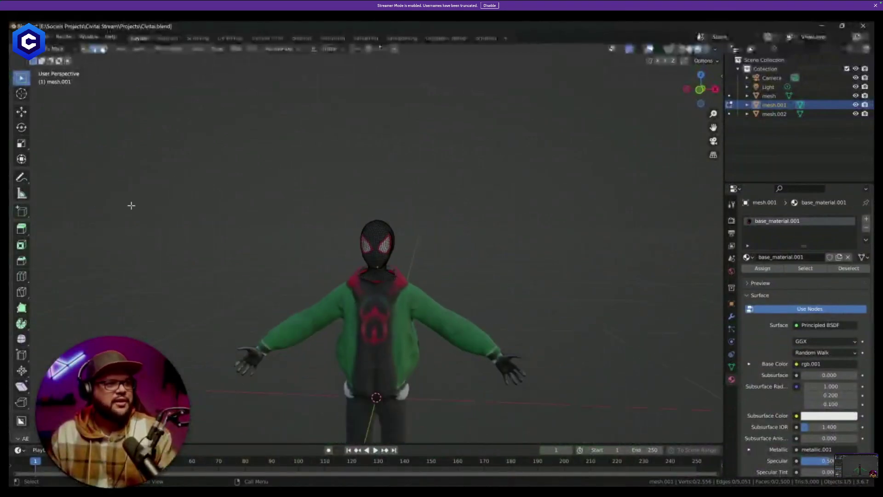
# Return to Object Mode and check how the trimmed head sits in the hood against the full body.
pyautogui.click(53, 49)
pyautogui.click(58, 57)
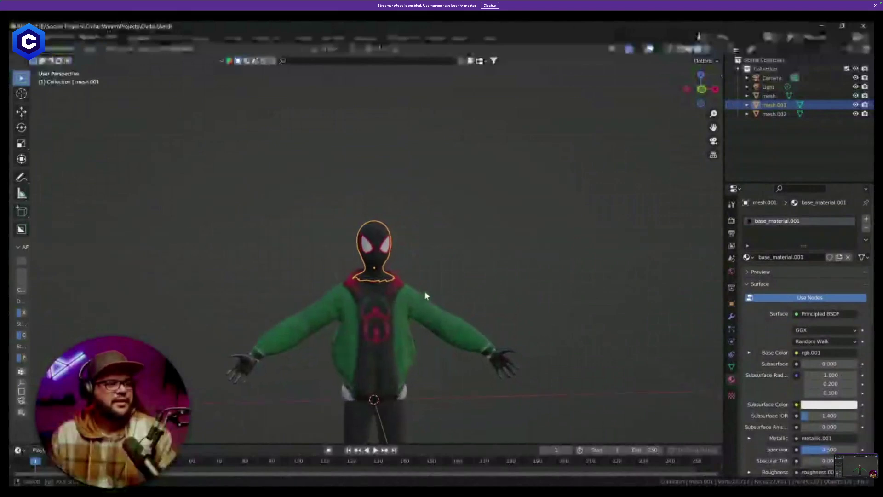
pyautogui.scroll(5, 377, 299)
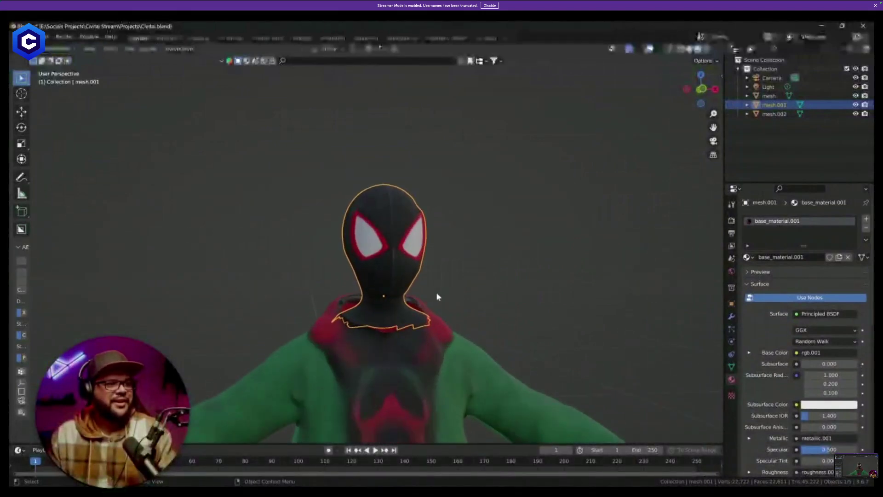
pyautogui.moveTo(436, 296)
pyautogui.mouseDown(button='middle')
pyautogui.moveTo(479, 313)
pyautogui.moveTo(441, 313)
pyautogui.mouseUp(button='middle')
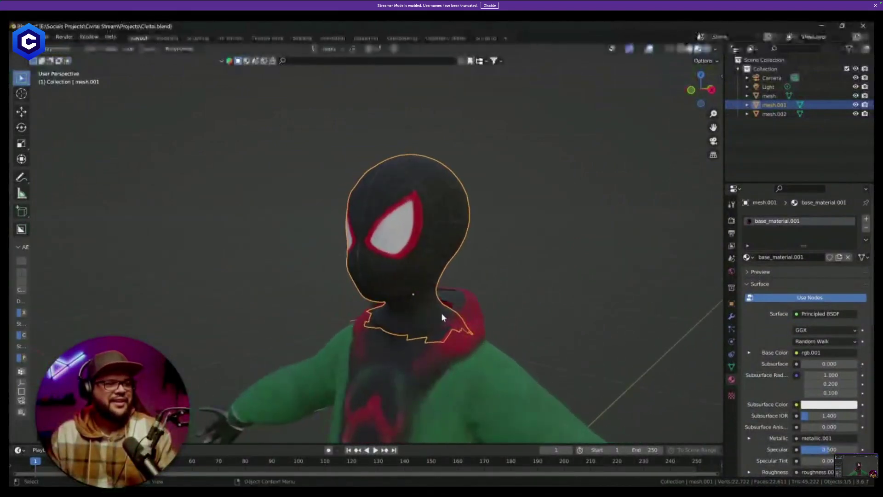
pyautogui.scroll(-4, 497, 315)
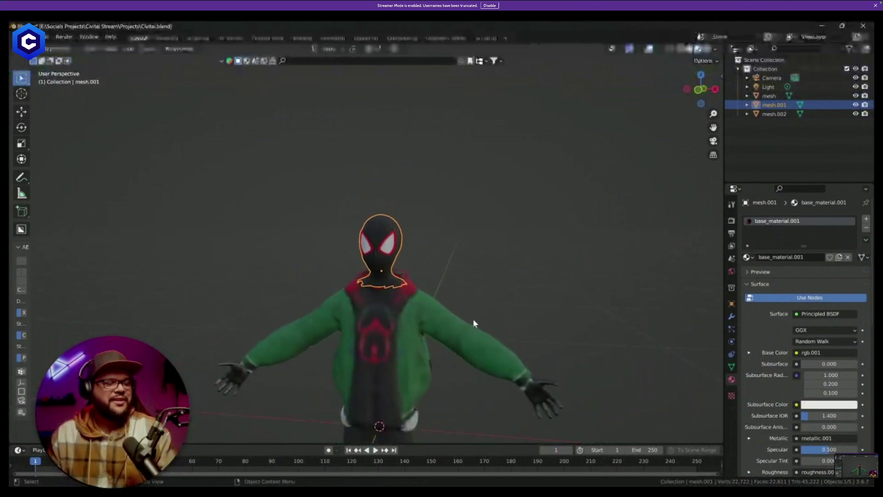
pyautogui.scroll(-3, 445, 316)
pyautogui.click(449, 342)
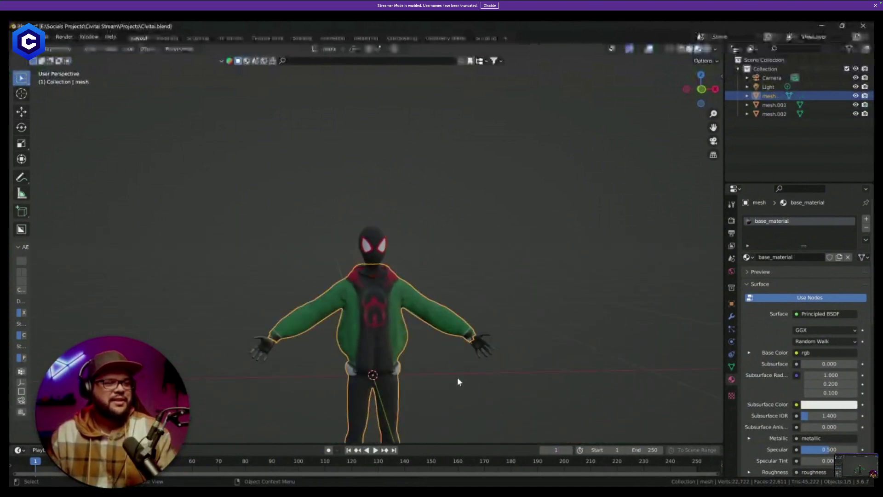
pyautogui.scroll(-2, 456, 383)
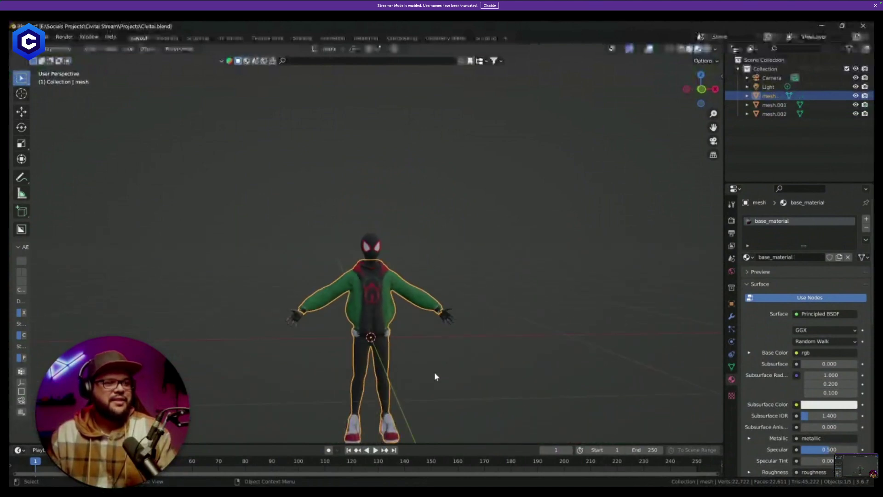
pyautogui.scroll(5, 435, 373)
pyautogui.scroll(1, 376, 321)
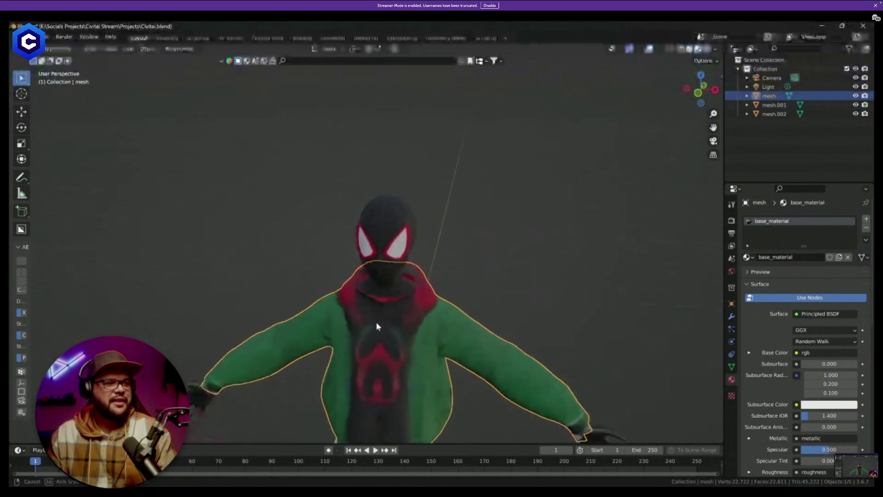
# Scale the masked head up to about 1.16 times its size.
pyautogui.click(389, 259)
pyautogui.press('g')
pyautogui.rightClick(392, 259)
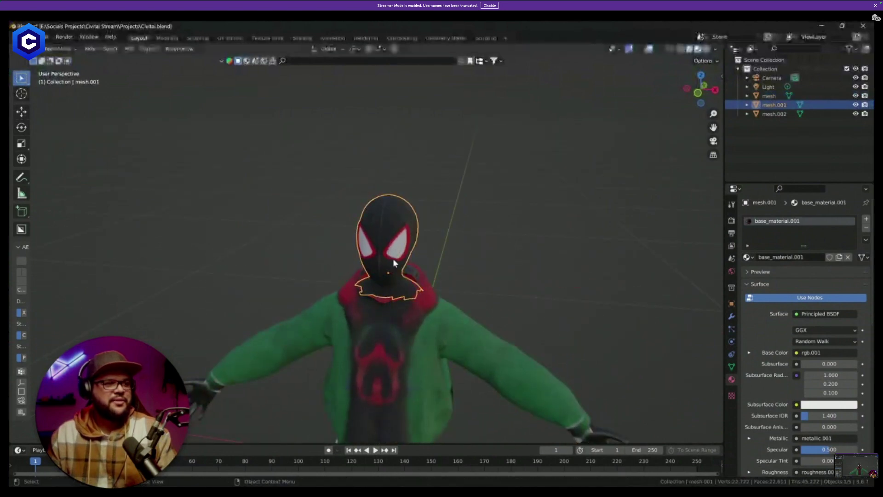
pyautogui.press('s')
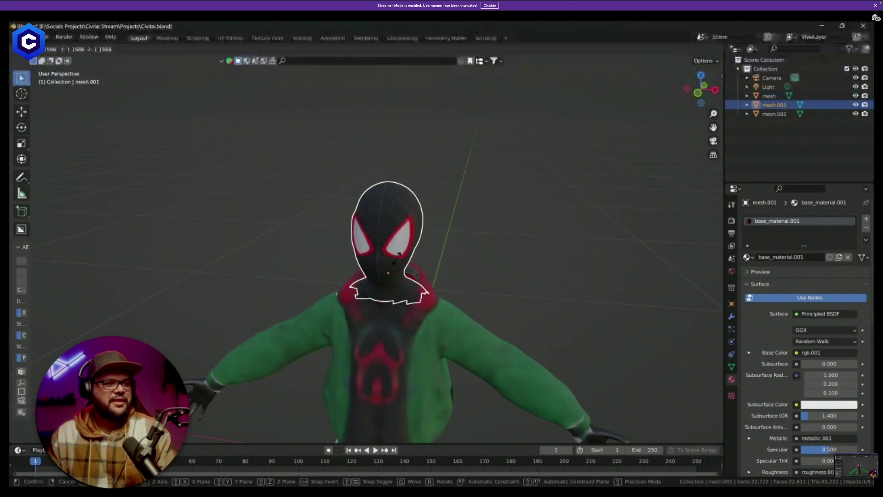
pyautogui.click(396, 255)
pyautogui.moveTo(518, 262); pyautogui.dragTo(499, 251, button='middle')
pyautogui.scroll(-6, 497, 250)
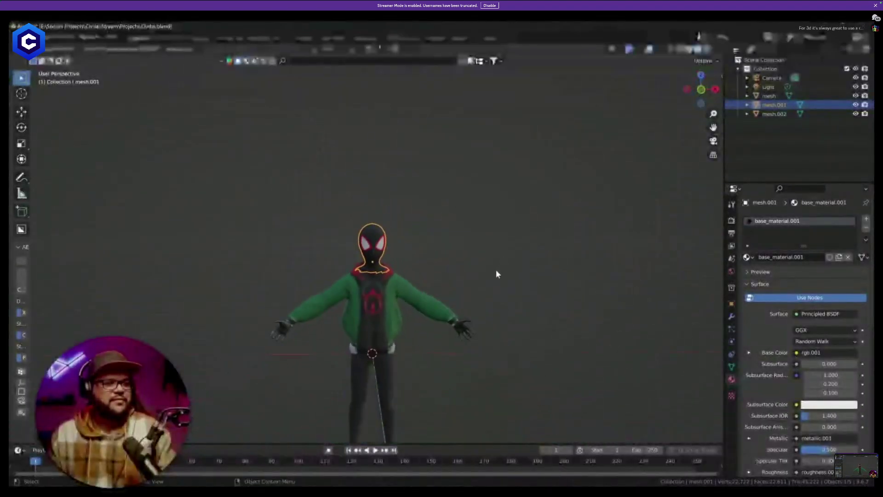
# Deselect the head and save the Civitai.blend project.
pyautogui.click(484, 305)
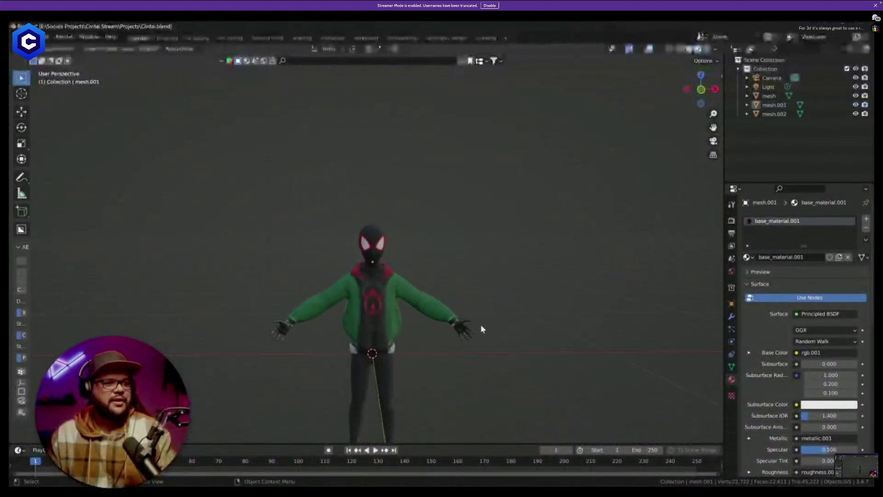
pyautogui.moveTo(382, 294); pyautogui.dragTo(366, 303, button='middle')
pyautogui.hotkey('ctrl', 's')
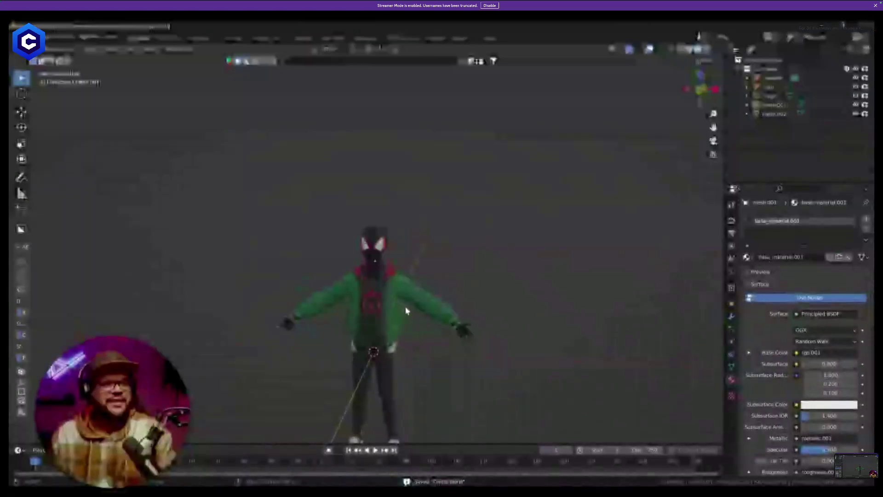
# Examine the assembled character's head, hands and full-body proportions up close and from a distance.
pyautogui.scroll(8, 397, 306)
pyautogui.scroll(-8, 405, 310)
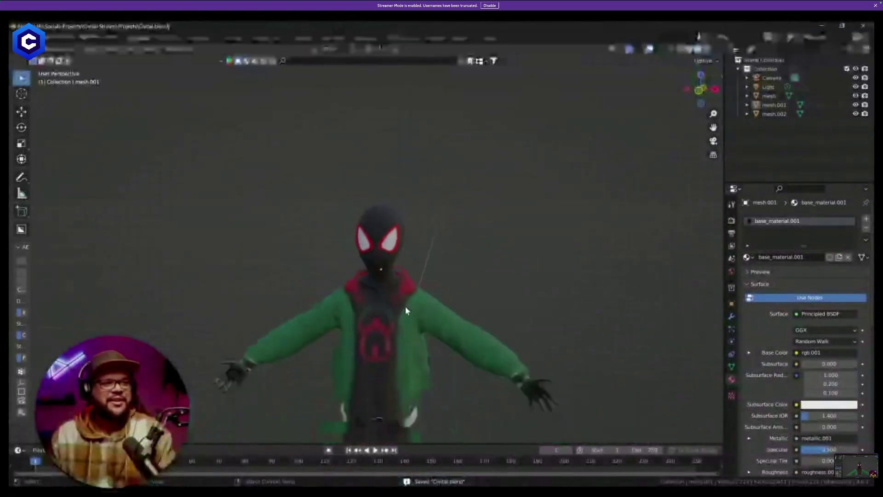
pyautogui.moveTo(405, 310); pyautogui.dragTo(421, 316, button='middle')
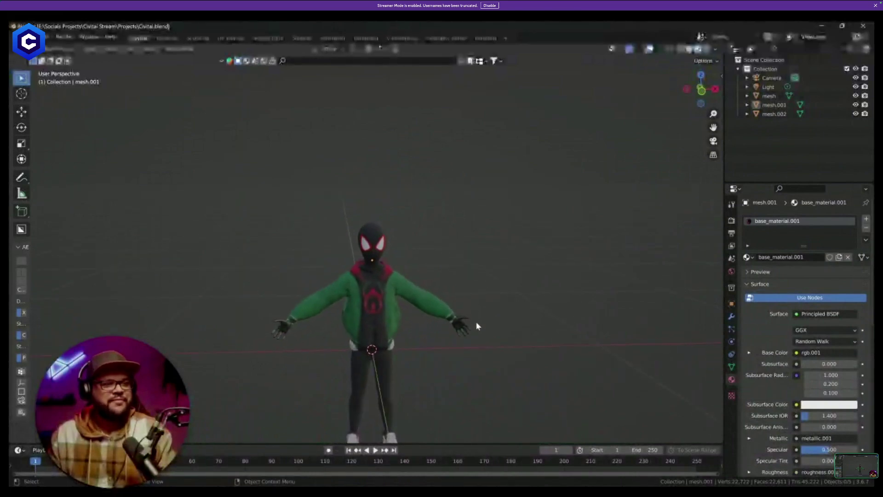
pyautogui.click(470, 328)
pyautogui.scroll(2, 482, 300)
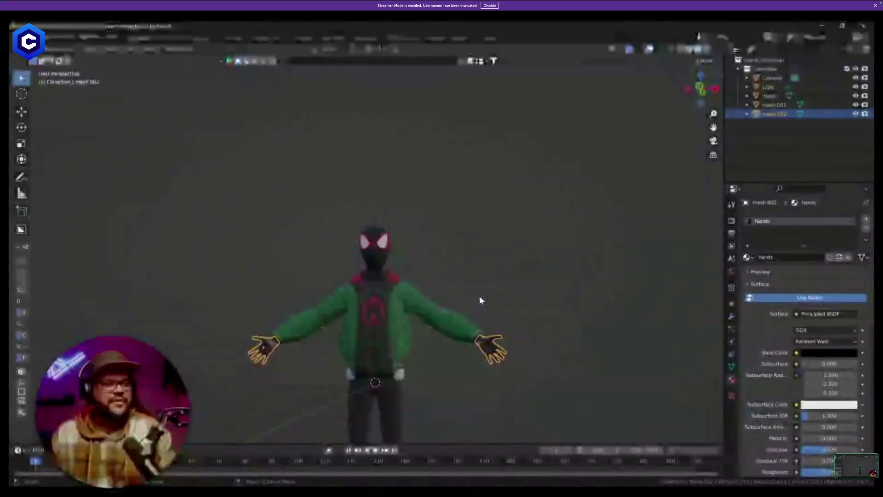
pyautogui.scroll(-3, 480, 301)
pyautogui.moveTo(472, 302); pyautogui.dragTo(446, 363, button='middle')
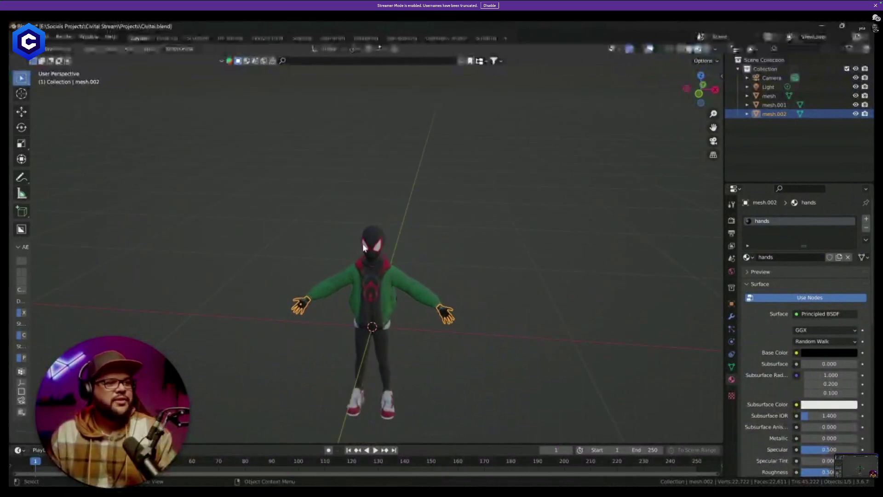
pyautogui.moveTo(415, 239)
pyautogui.mouseDown(button='middle')
pyautogui.moveTo(418, 223)
pyautogui.moveTo(408, 253)
pyautogui.mouseUp(button='middle')
pyautogui.scroll(2, 429, 265)
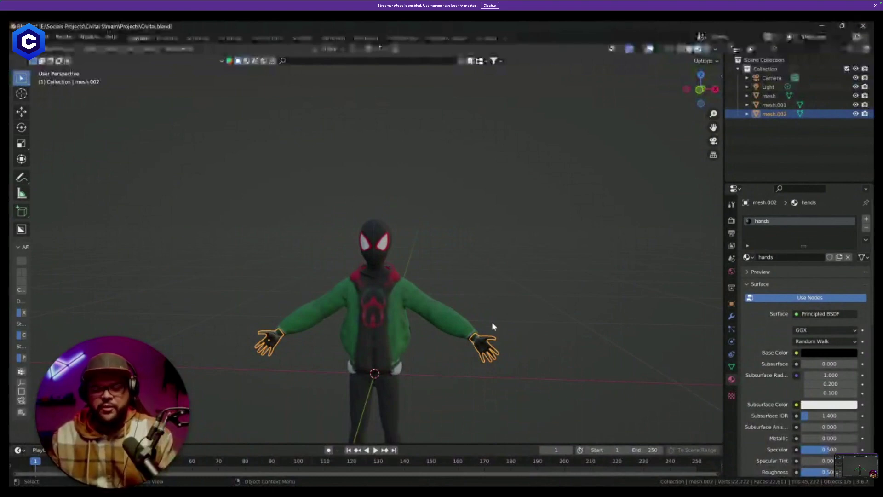
# Open the masked head's material in the Shading workspace and resize the node editor to show both its nodes and the character.
pyautogui.click(368, 248)
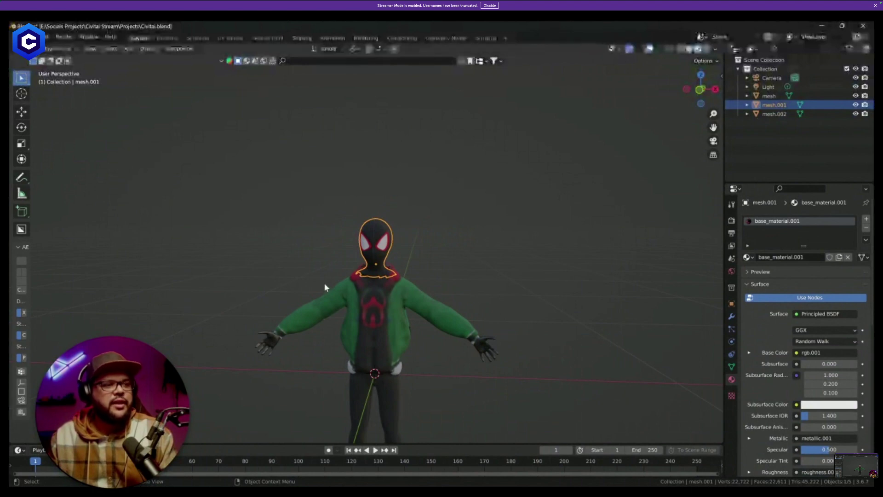
pyautogui.click(295, 39)
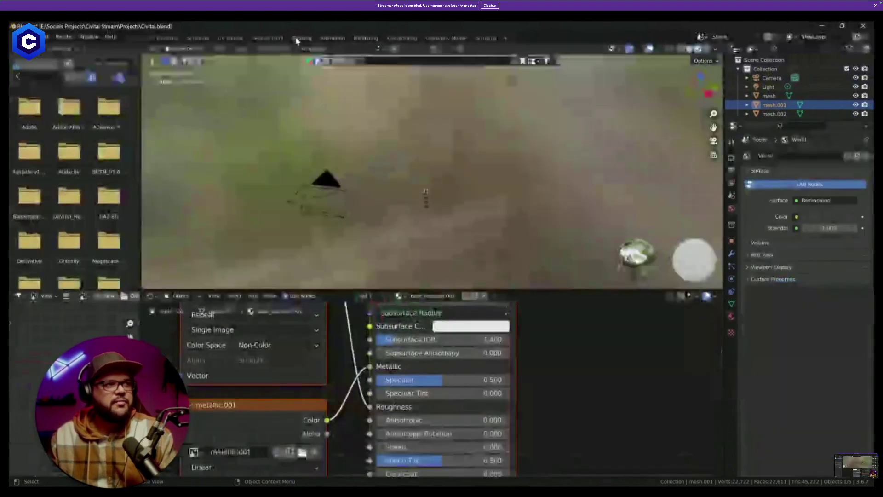
pyautogui.scroll(-5, 534, 404)
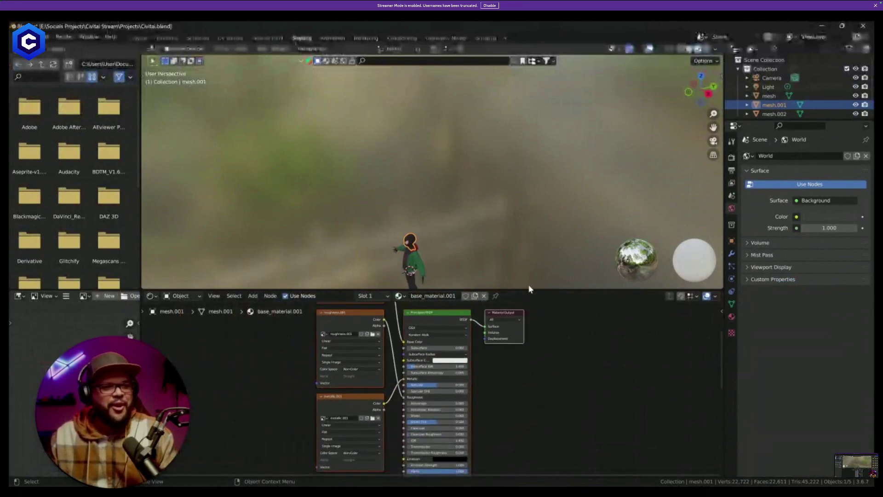
pyautogui.moveTo(529, 287); pyautogui.dragTo(530, 128)
pyautogui.scroll(-2, 488, 351)
pyautogui.moveTo(500, 341); pyautogui.dragTo(558, 255, button='middle')
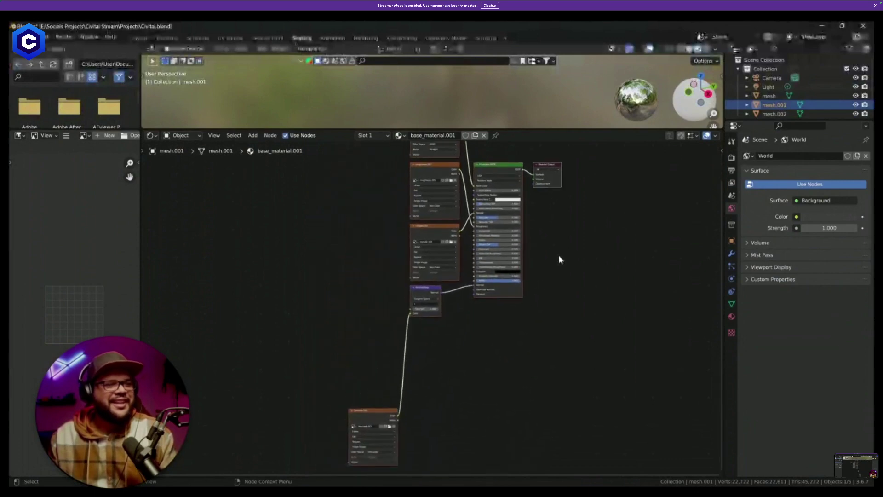
pyautogui.moveTo(515, 130); pyautogui.dragTo(515, 247)
pyautogui.scroll(5, 460, 173)
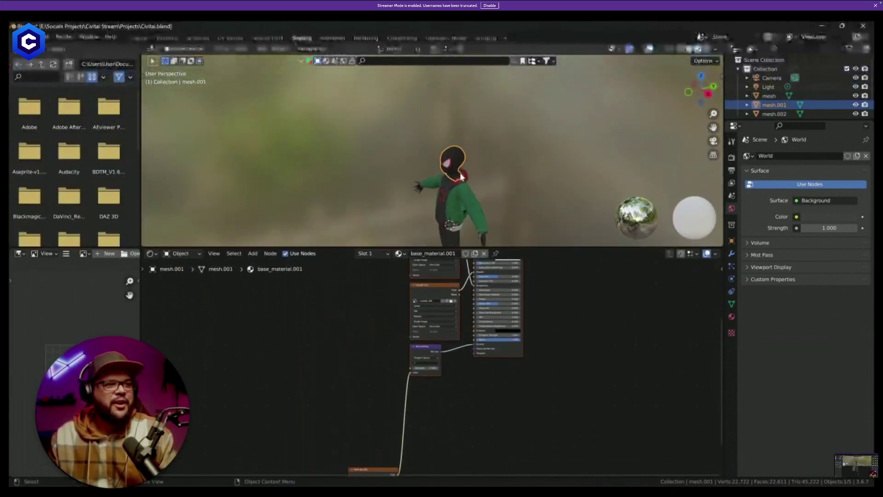
pyautogui.scroll(-2, 503, 352)
pyautogui.moveTo(503, 354); pyautogui.dragTo(481, 441, button='middle')
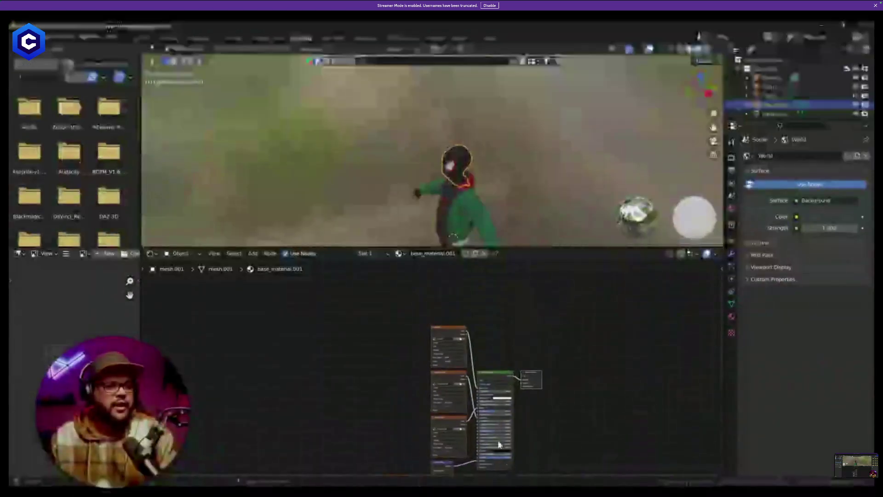
pyautogui.scroll(3, 479, 407)
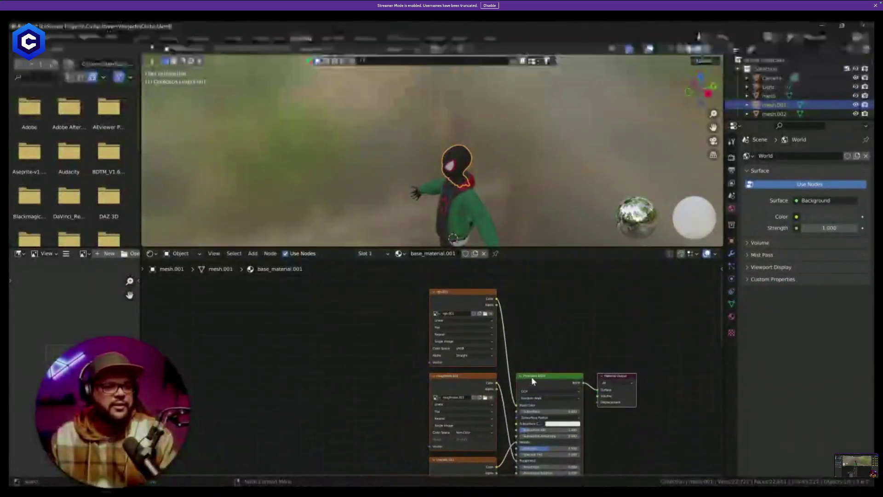
pyautogui.moveTo(532, 381); pyautogui.dragTo(535, 318, button='middle')
# Delete the roughness and metallic image texture nodes from the head's base_material.001.
pyautogui.click(481, 314)
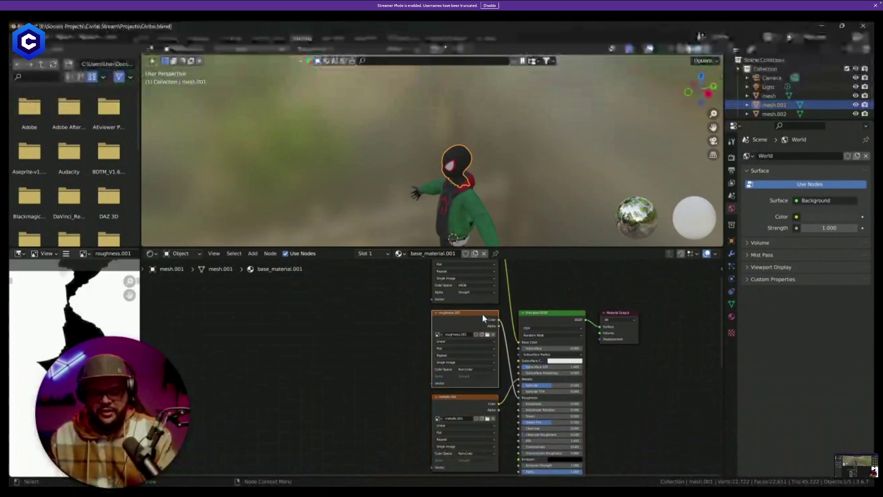
pyautogui.press('x')
pyautogui.click(479, 396)
pyautogui.press('x')
pyautogui.moveTo(450, 395); pyautogui.dragTo(438, 295, button='middle')
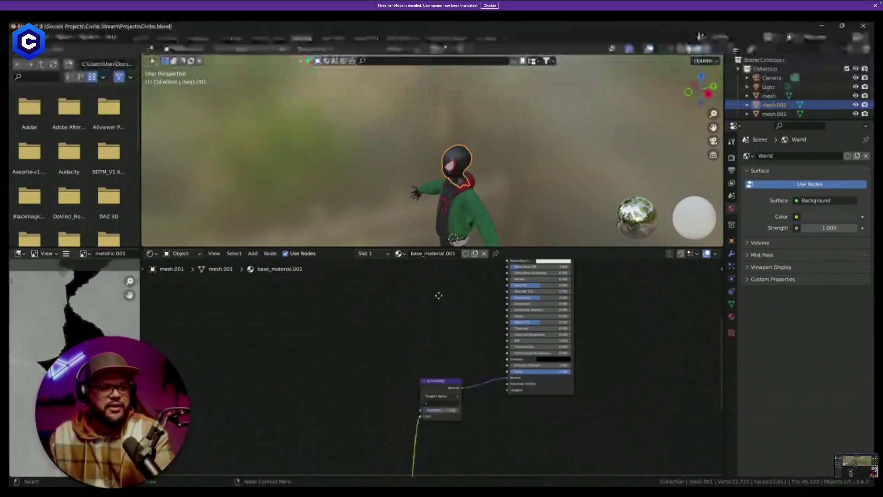
# Delete the Normal Map node and its Normals image texture from the head's material.
pyautogui.click(440, 389)
pyautogui.press('x')
pyautogui.moveTo(441, 388); pyautogui.dragTo(437, 294, button='middle')
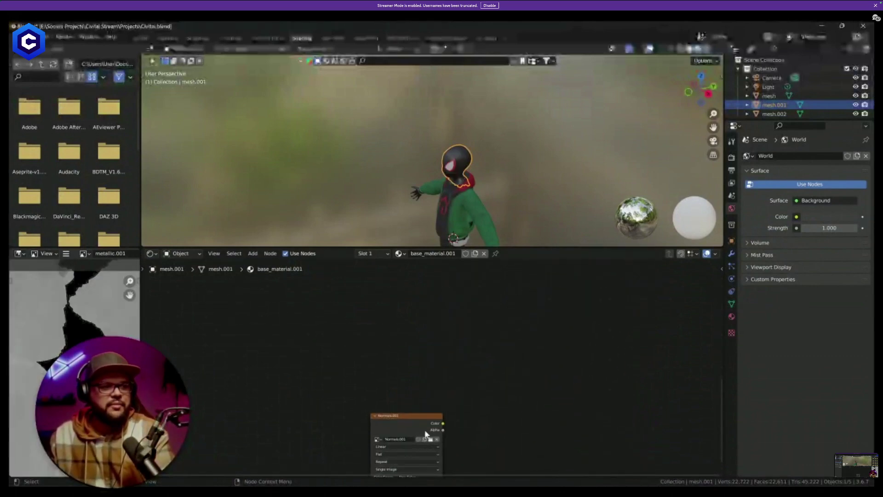
pyautogui.click(424, 433)
pyautogui.press('x')
# Delete the Normal Map node and its normals image texture from the jacket body's base_material.
pyautogui.click(476, 210)
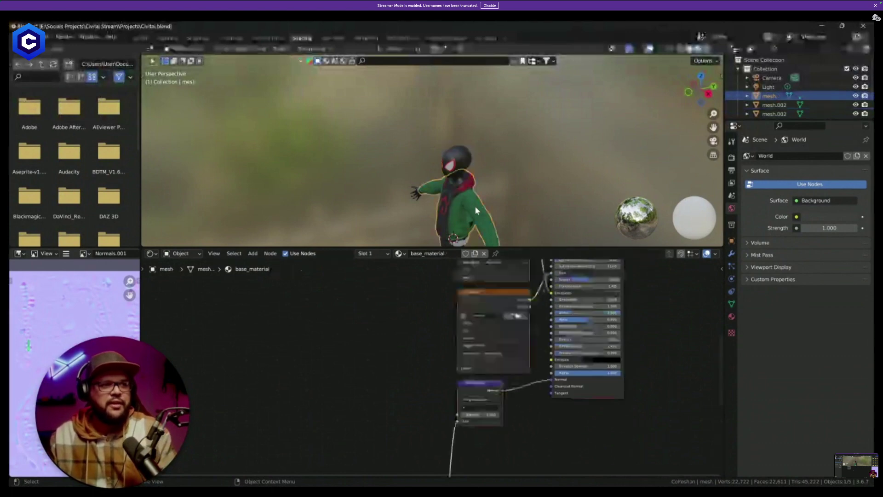
pyautogui.click(489, 392)
pyautogui.press('x')
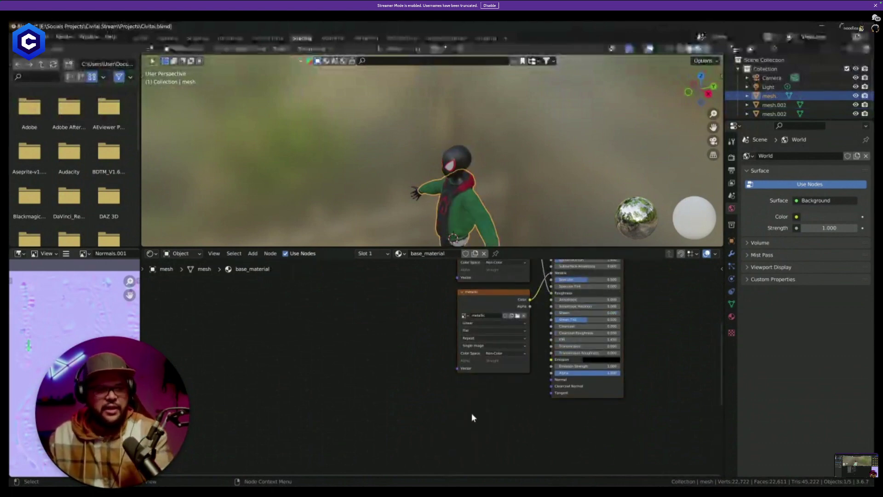
pyautogui.moveTo(471, 415); pyautogui.dragTo(489, 327, button='middle')
pyautogui.click(447, 470)
pyautogui.press('x')
# Delete the metallic and roughness image texture nodes from the jacket body's material, keeping only the rgb texture.
pyautogui.moveTo(464, 366); pyautogui.dragTo(449, 296, button='middle')
pyautogui.click(524, 349)
pyautogui.press('x')
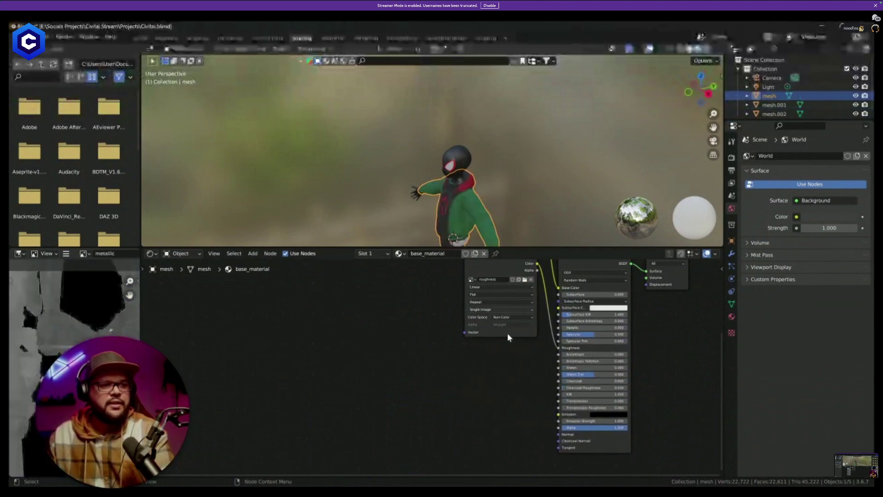
pyautogui.moveTo(507, 337); pyautogui.dragTo(515, 472, button='middle')
pyautogui.click(528, 394)
pyautogui.press('x')
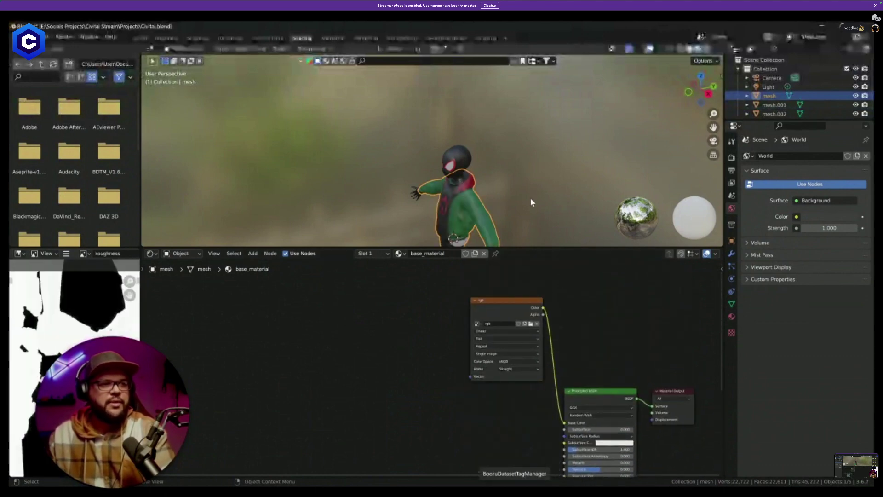
# Select the hands and check their material nodes for extra texture maps.
pyautogui.keyDown('shift'); pyautogui.moveTo(529, 197); pyautogui.dragTo(545, 96, button='middle'); pyautogui.keyUp('shift')
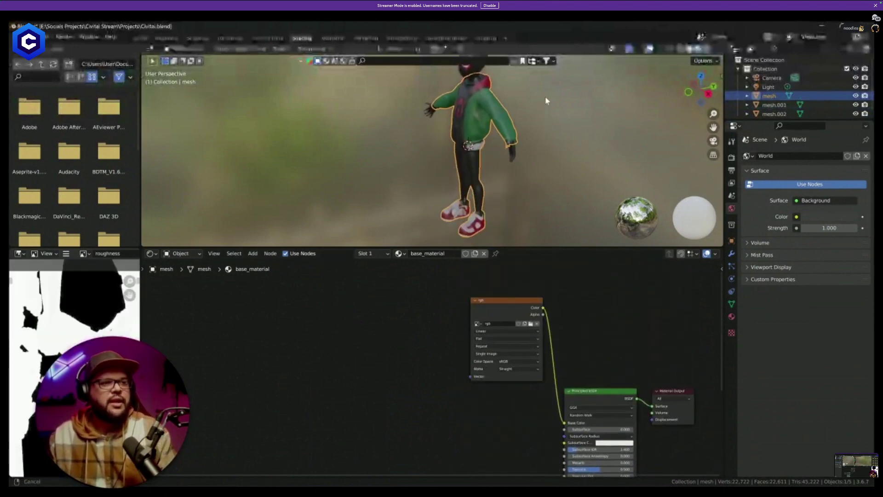
pyautogui.click(513, 150)
pyautogui.press('Home')
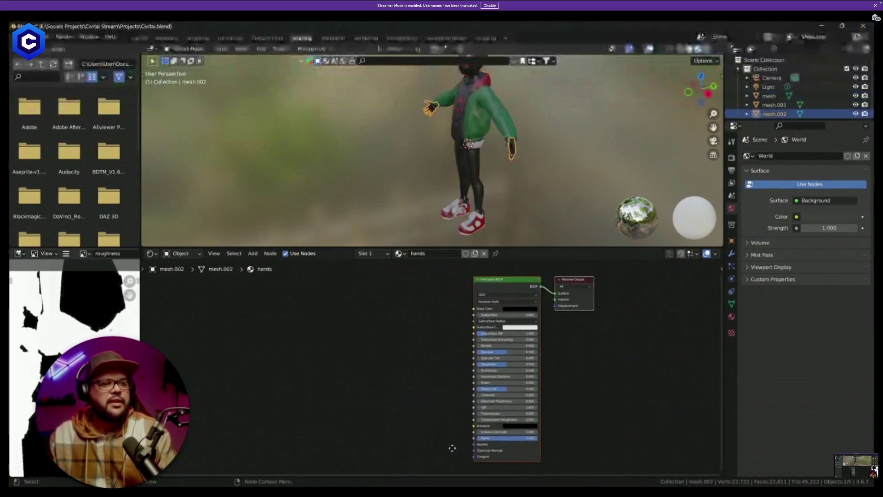
# Return to the Layout workspace and review the simplified materials on the full character.
pyautogui.click(140, 39)
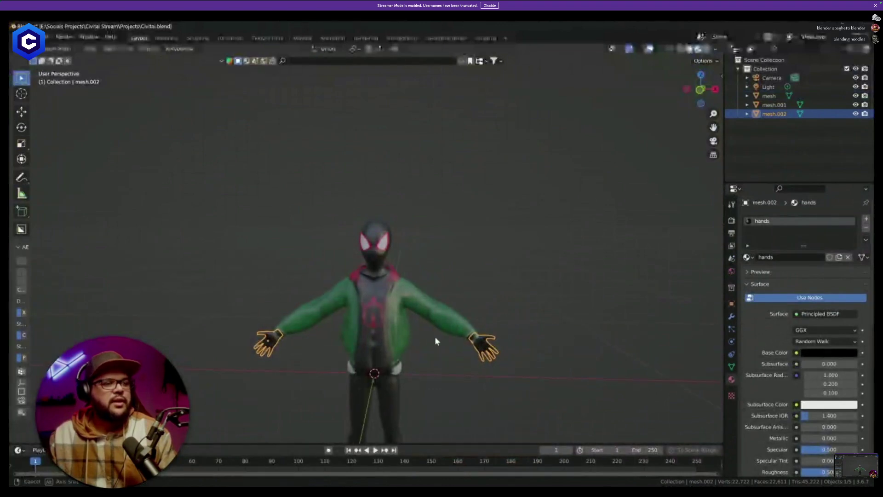
pyautogui.moveTo(435, 340); pyautogui.dragTo(441, 339, button='middle')
pyautogui.scroll(2, 442, 338)
pyautogui.scroll(-4, 441, 353)
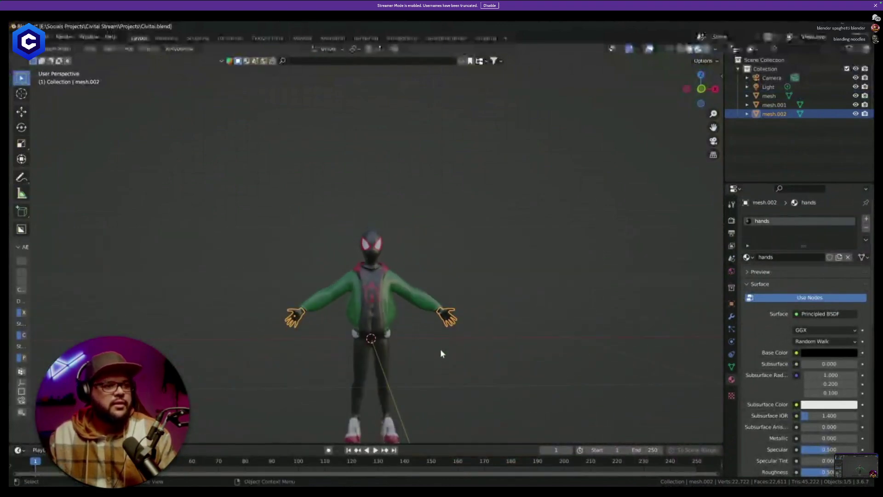
# Start an FBX export of the whole character with the path mode set to Copy and textures embedded.
pyautogui.click(29, 36)
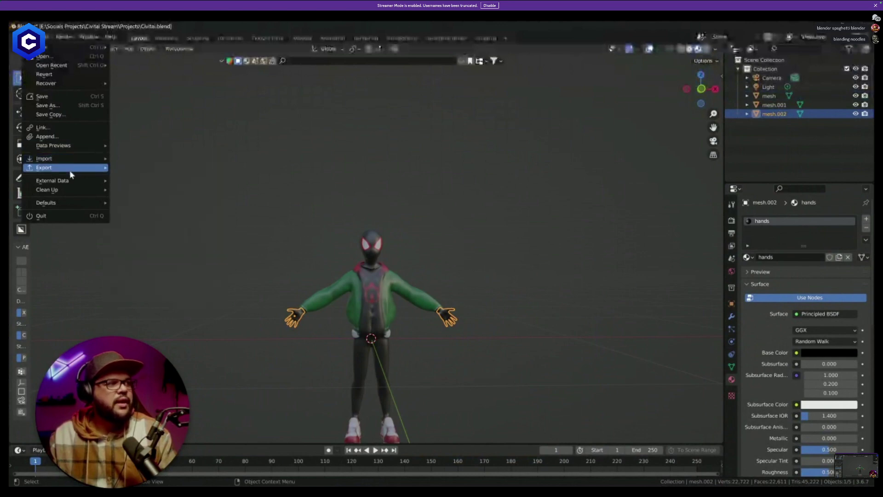
pyautogui.moveTo(69, 169)
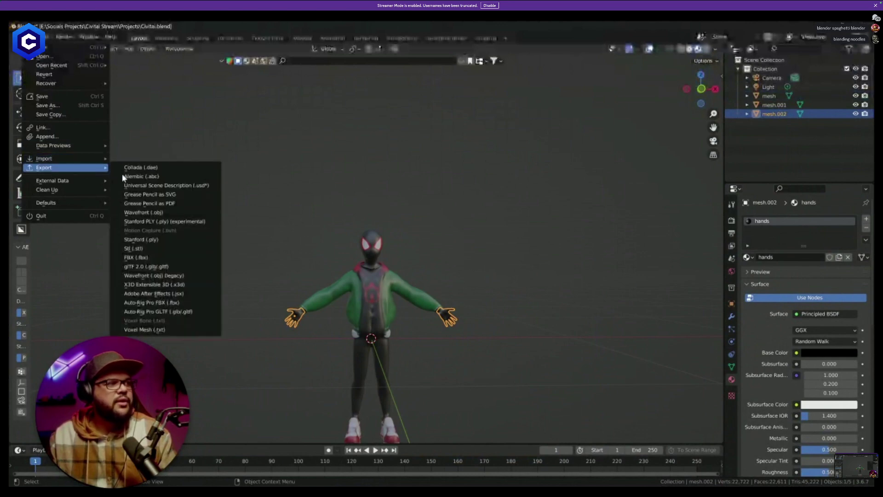
pyautogui.click(183, 258)
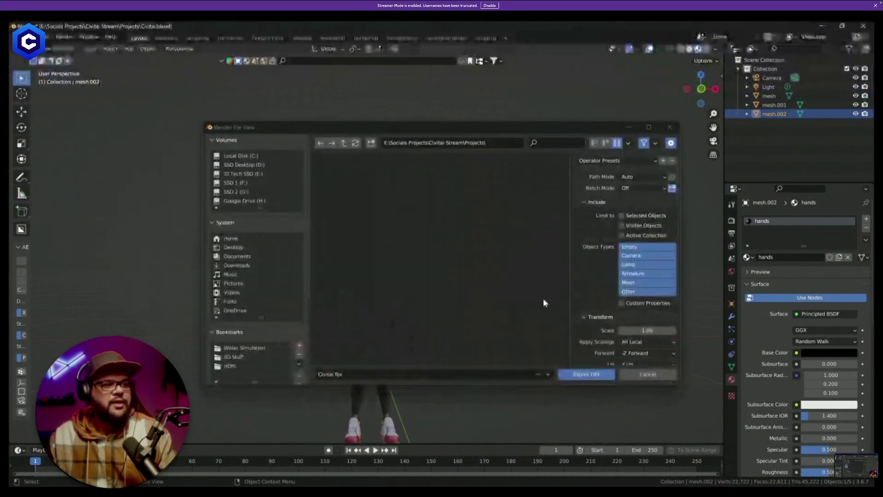
pyautogui.click(635, 178)
pyautogui.click(634, 237)
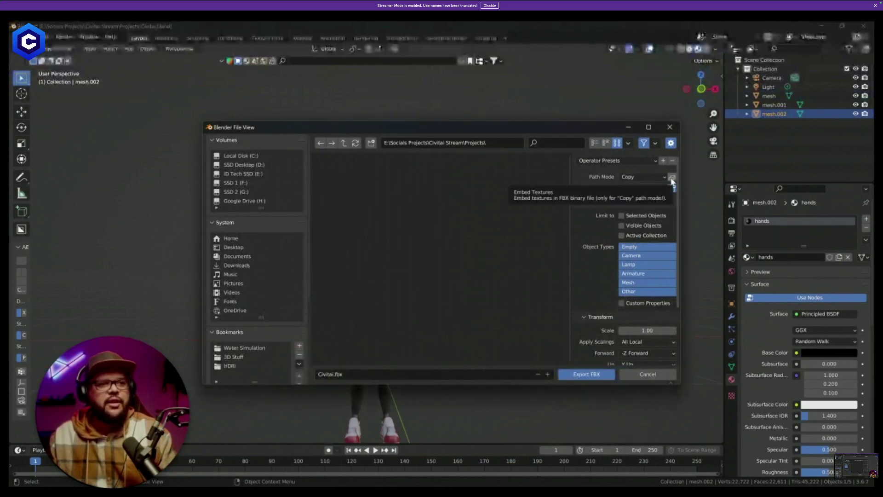
pyautogui.click(671, 179)
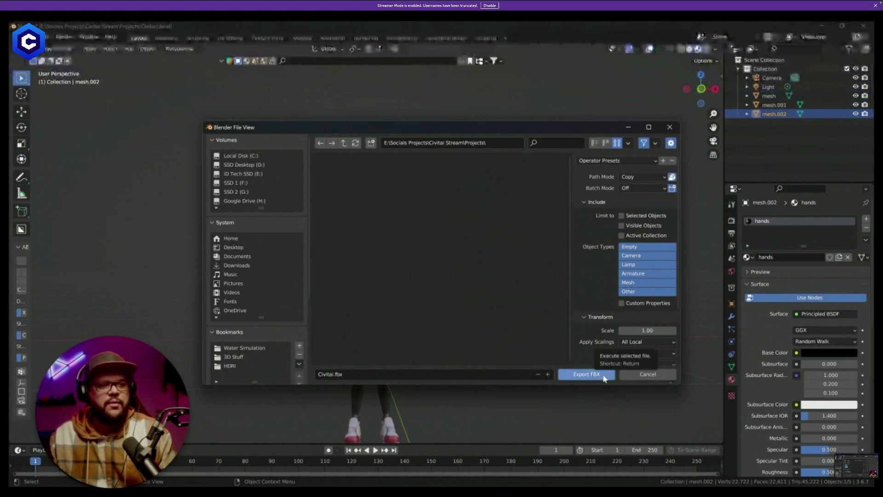
# Name the export file miles morales.fbx and export it into the Civitai Stream project's Assets folder.
pyautogui.click(385, 376)
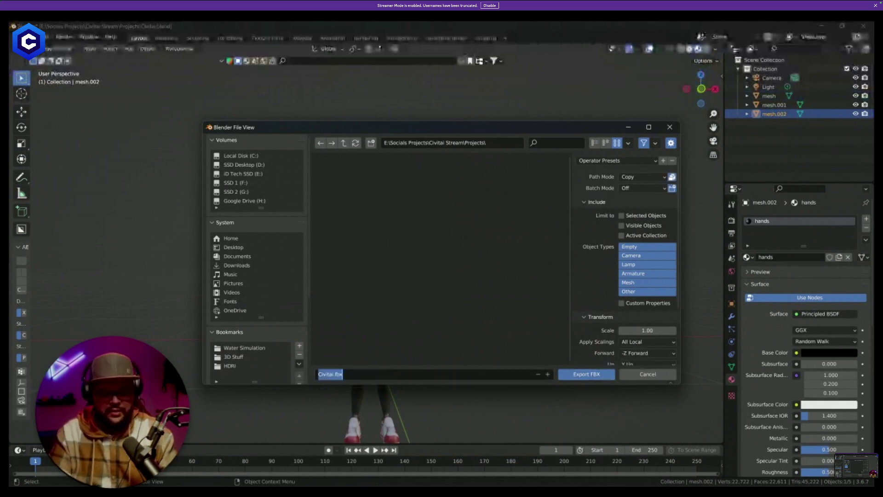
pyautogui.write('miles morale')
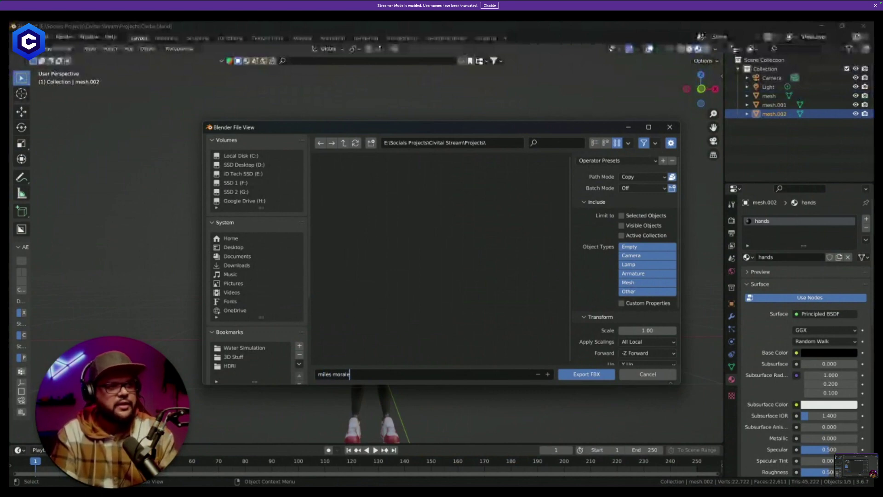
pyautogui.write('s.fbx')
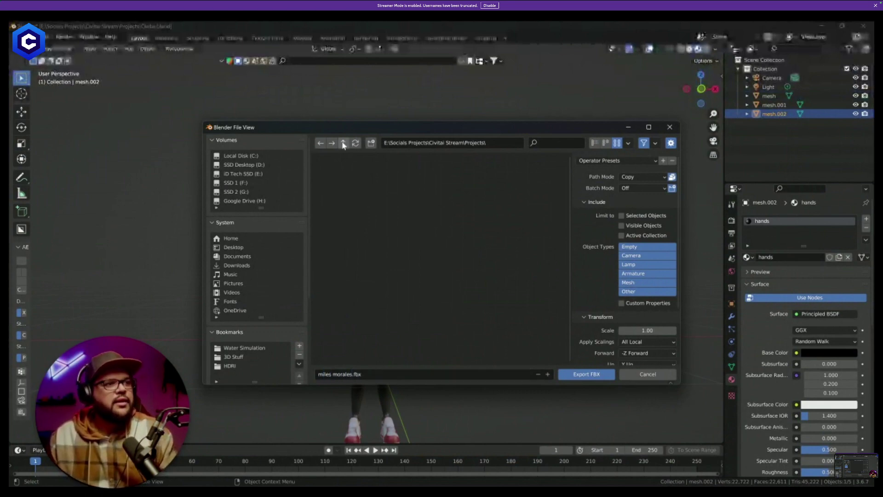
pyautogui.click(343, 144)
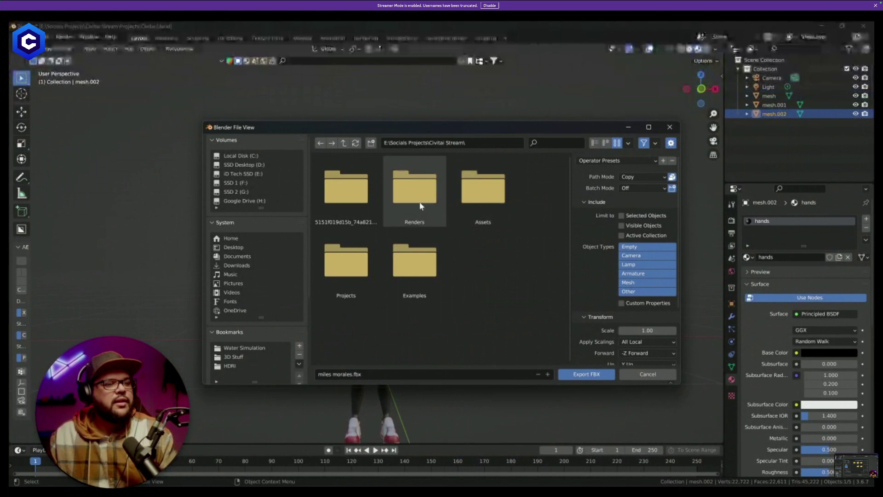
pyautogui.click(475, 202)
pyautogui.doubleClick(474, 203)
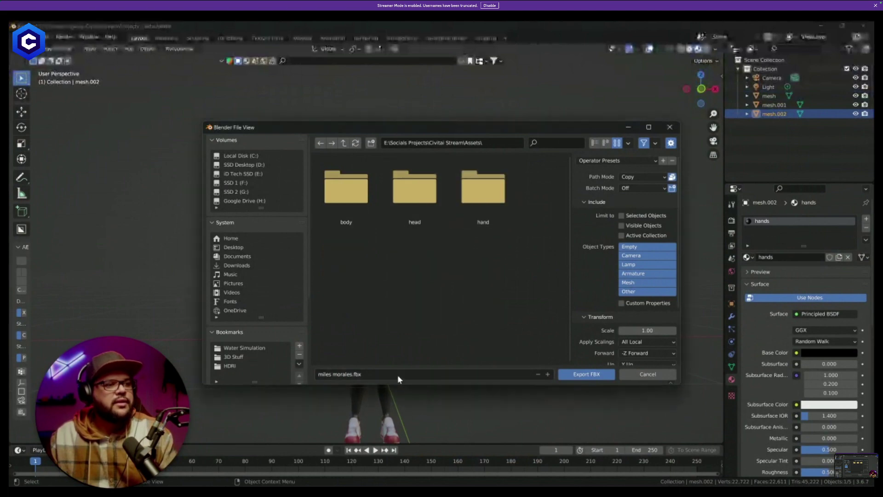
pyautogui.click(575, 374)
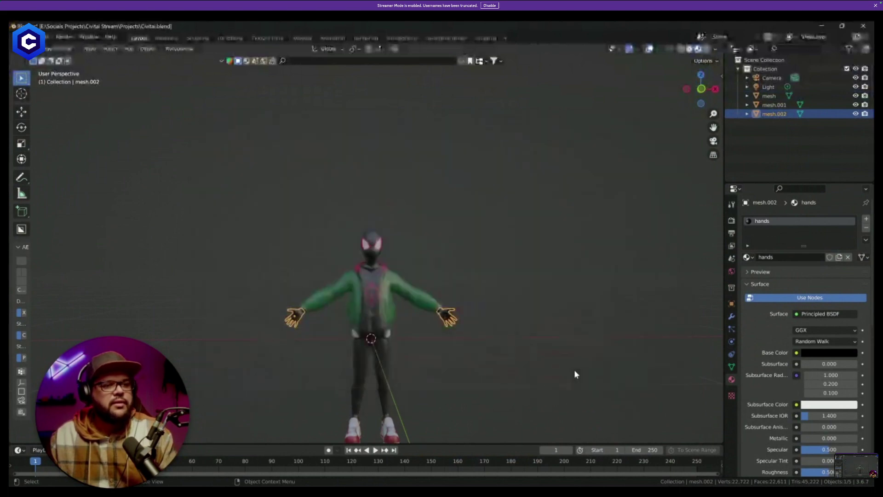
# Switch to Mixamo in the browser and upload miles morales.fbx from the Assets folder as a new character.
pyautogui.click(821, 26)
pyautogui.hotkey('alt', 'Tab')
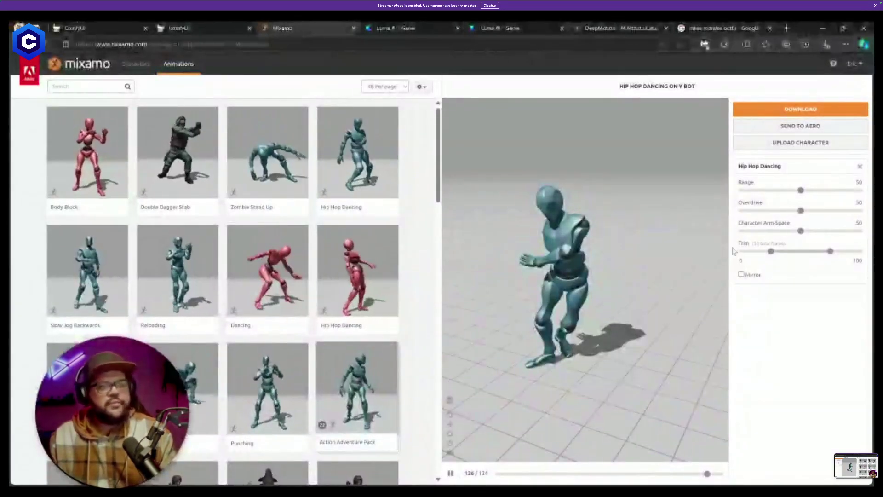
pyautogui.click(783, 145)
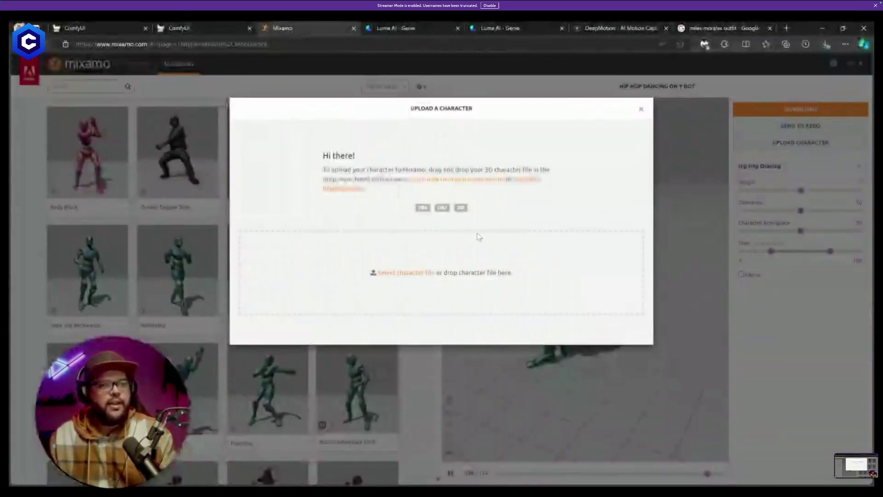
pyautogui.moveTo(432, 484)
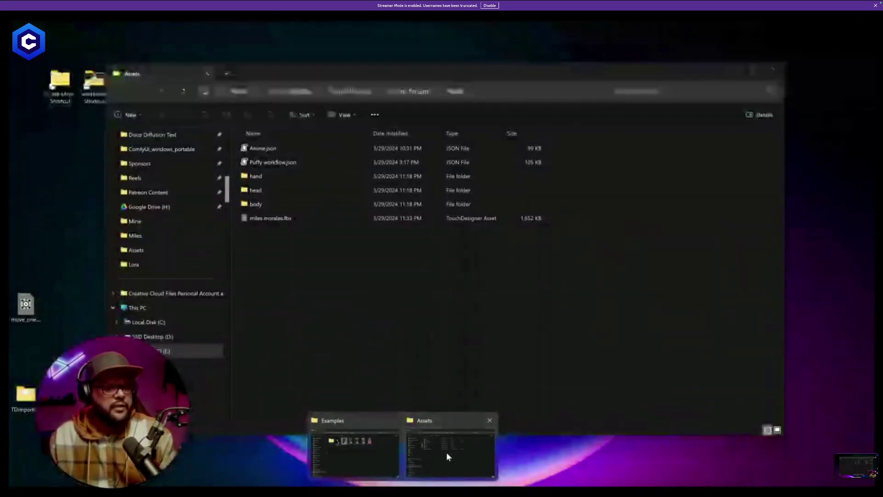
pyautogui.click(449, 452)
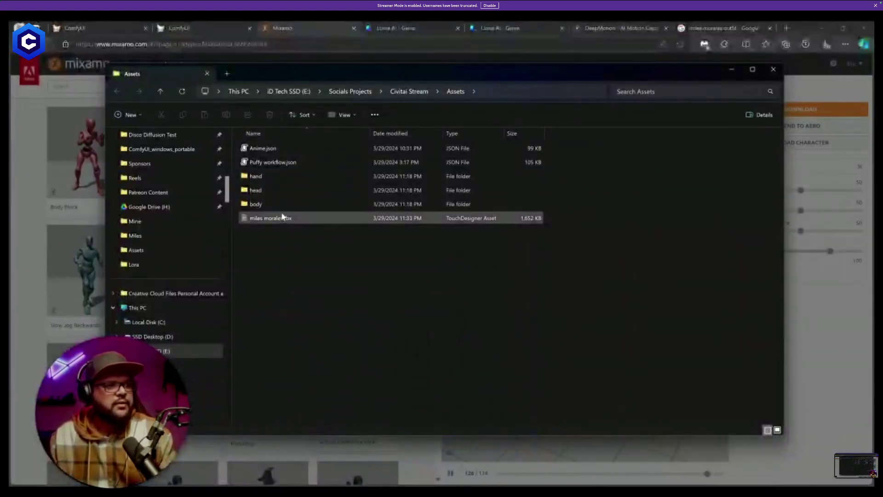
pyautogui.moveTo(354, 66); pyautogui.dragTo(881, 76)
pyautogui.press('super+d')
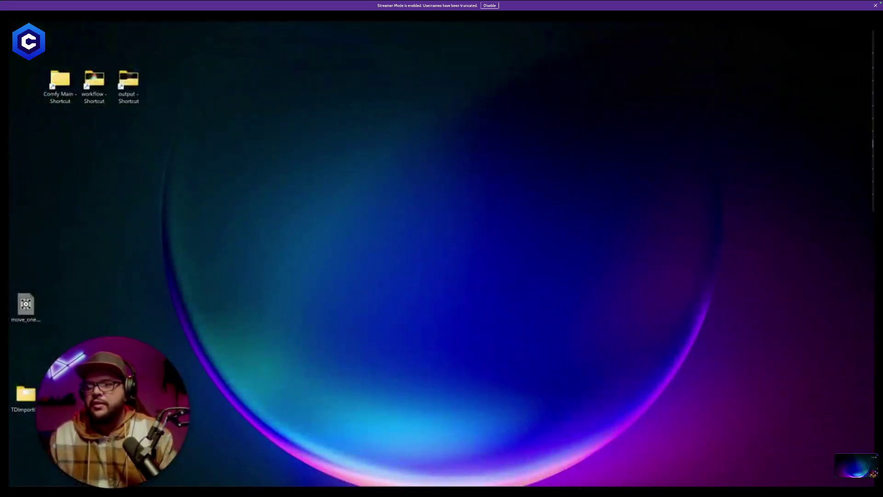
pyautogui.press('super+d')
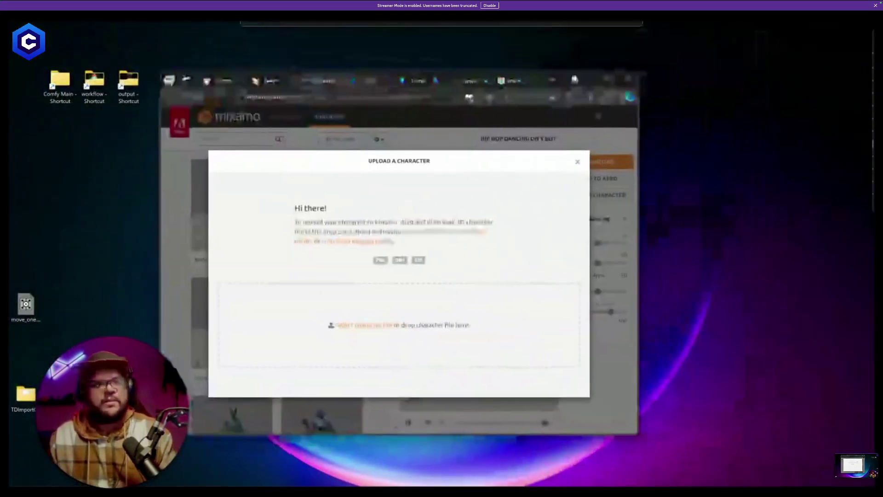
pyautogui.moveTo(610, 82); pyautogui.dragTo(444, 275)
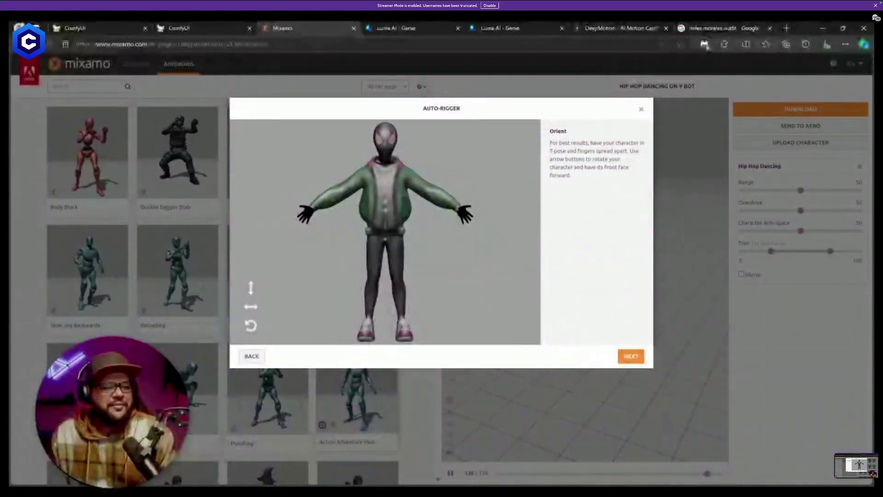
# Switch back to Blender in full-window size and bring the character's left hand into close view.
pyautogui.moveTo(601, 490)
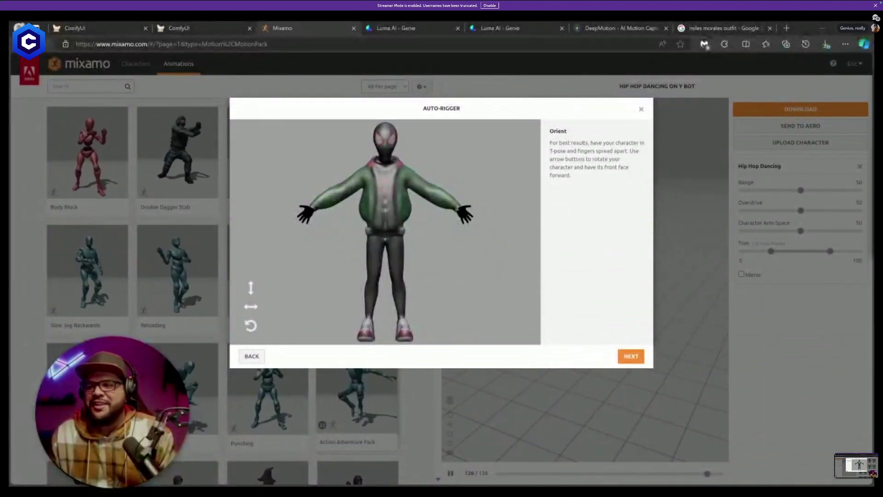
pyautogui.moveTo(873, 85); pyautogui.dragTo(422, 102)
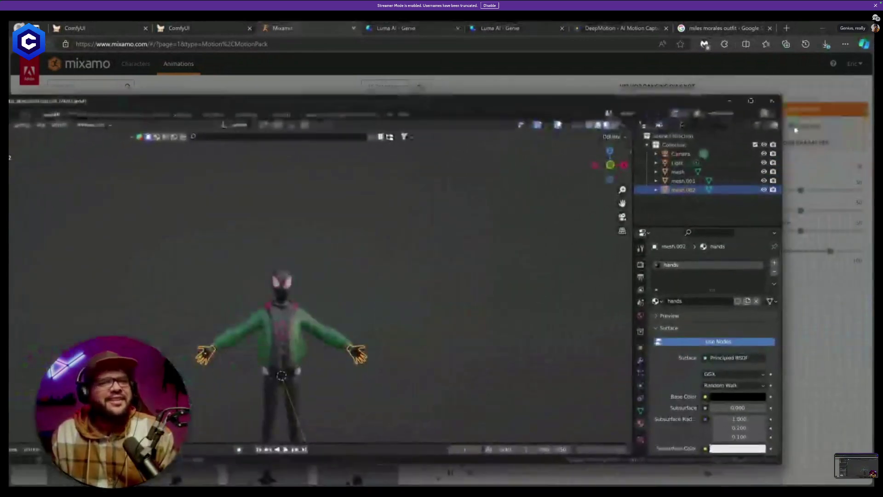
pyautogui.click(752, 100)
pyautogui.scroll(5, 508, 333)
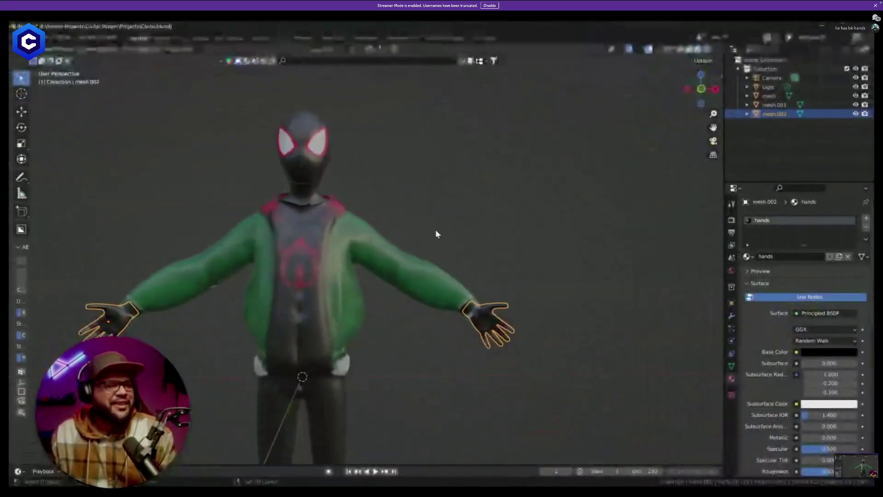
pyautogui.scroll(5, 436, 232)
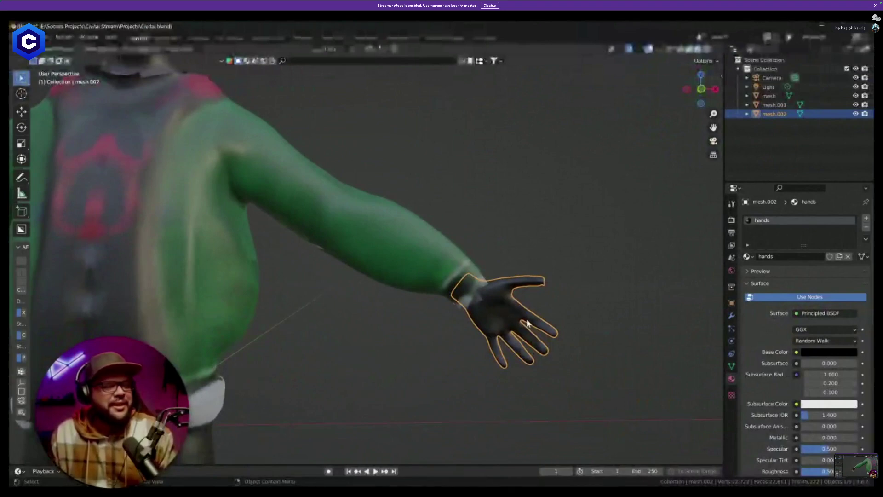
# Try to scale up the pair of hands as one object.
pyautogui.press('s')
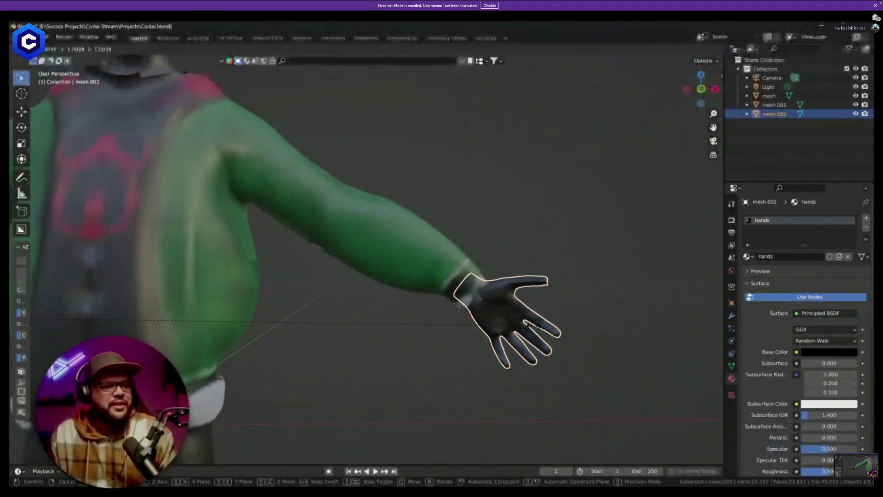
pyautogui.click(536, 329)
pyautogui.press('s')
pyautogui.click(496, 329)
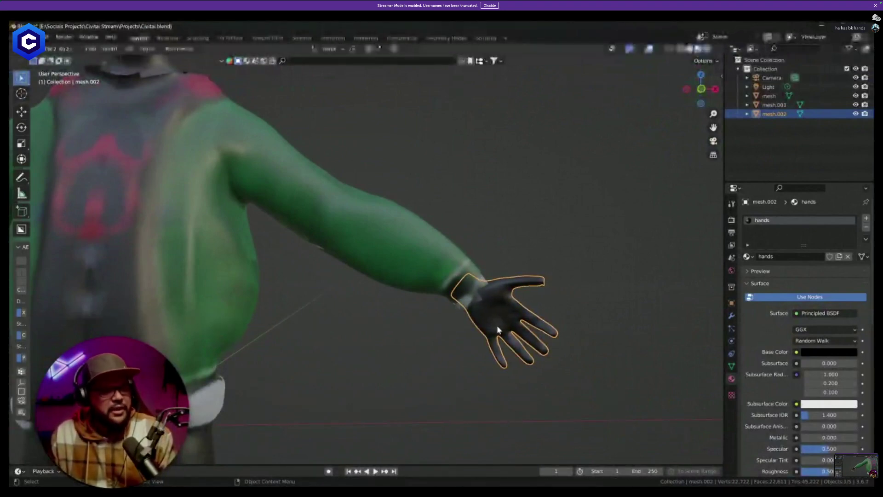
pyautogui.scroll(-3, 496, 329)
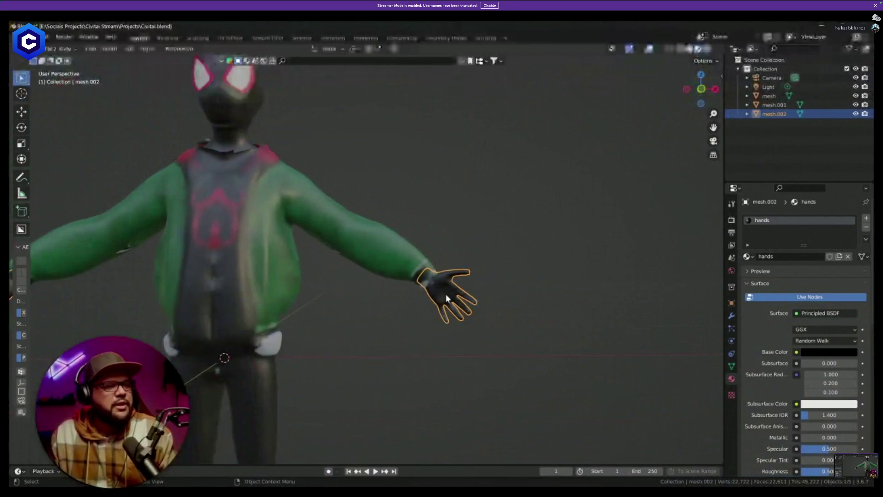
pyautogui.scroll(-3, 368, 306)
pyautogui.scroll(3, 367, 306)
pyautogui.scroll(-3, 368, 306)
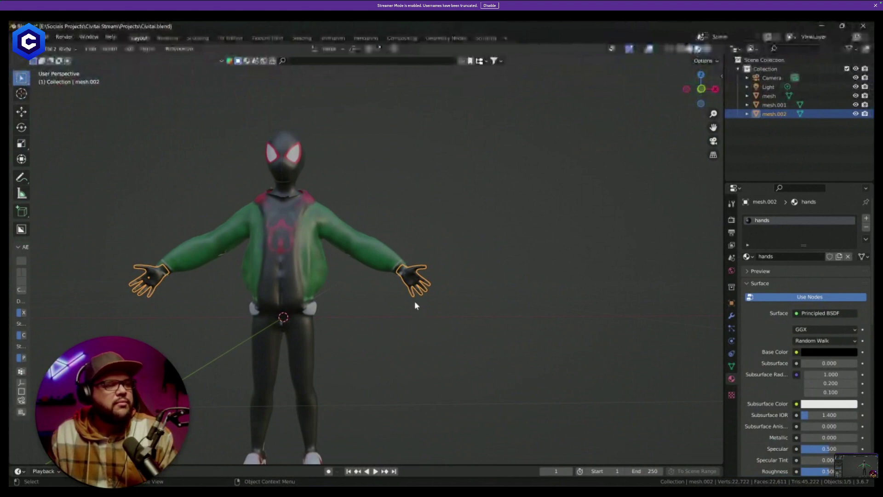
# Try selecting only the character's left hand in Edit Mode and moving it from Object Mode.
pyautogui.click(732, 316)
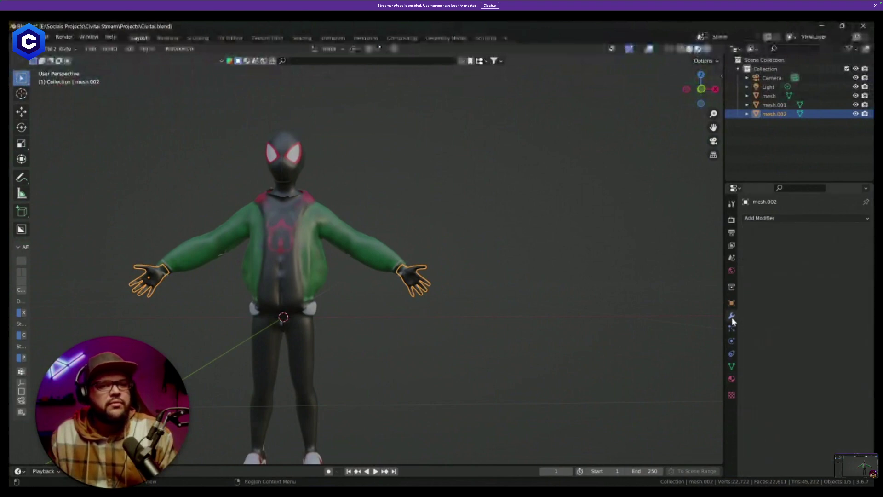
pyautogui.click(58, 49)
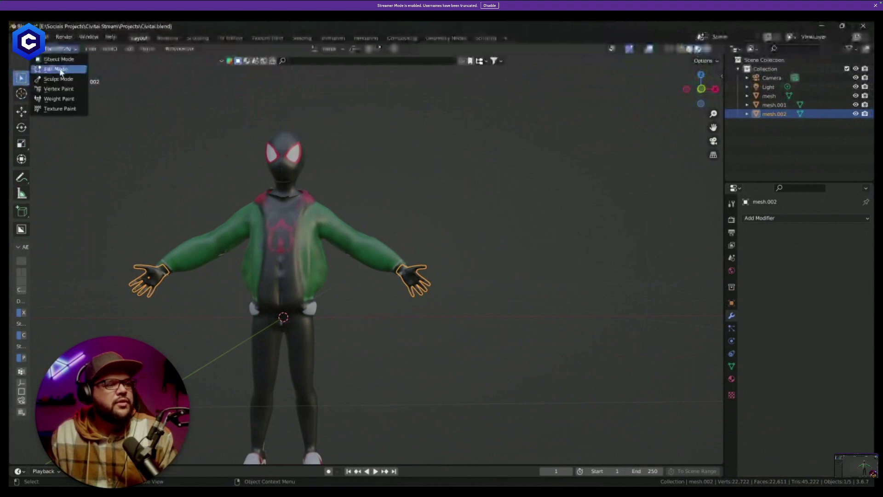
pyautogui.click(60, 69)
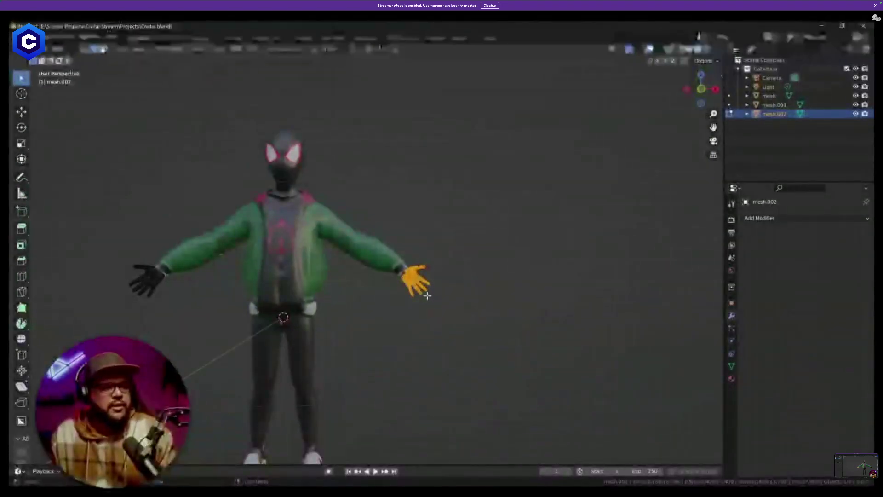
pyautogui.click(58, 49)
pyautogui.click(61, 59)
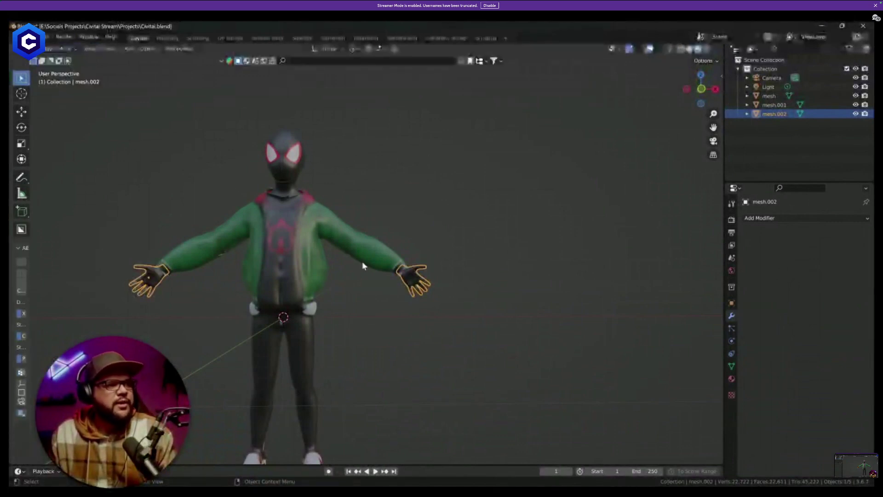
pyautogui.press('g')
pyautogui.rightClick(399, 268)
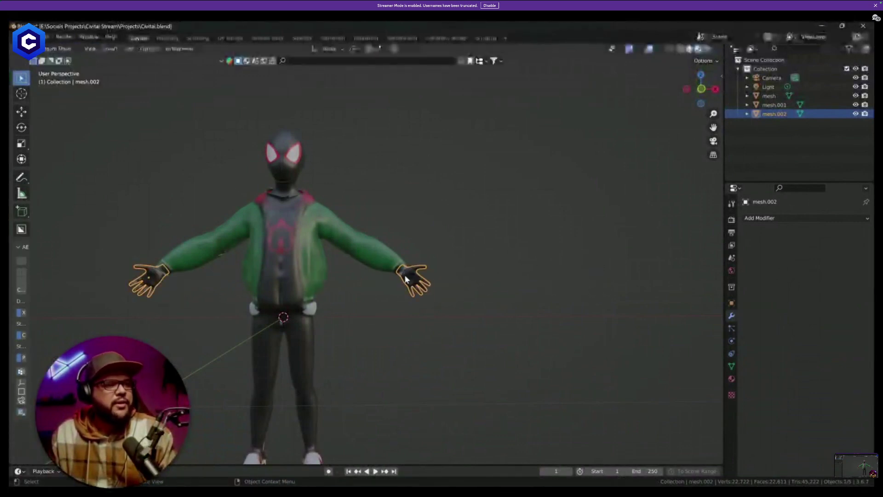
pyautogui.click(439, 289)
pyautogui.click(415, 285)
# Select all geometry of the character's left hand in Edit Mode and separate the selection into its own object.
pyautogui.click(68, 50)
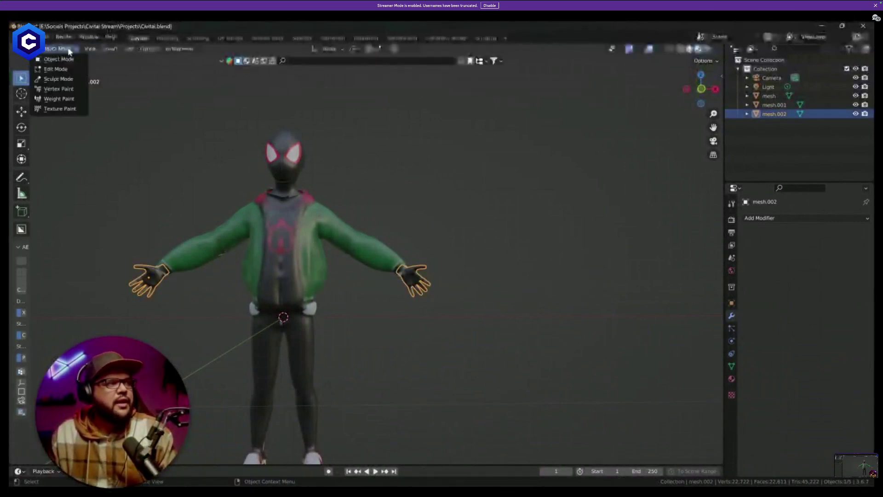
pyautogui.click(69, 69)
pyautogui.moveTo(369, 230); pyautogui.dragTo(522, 366)
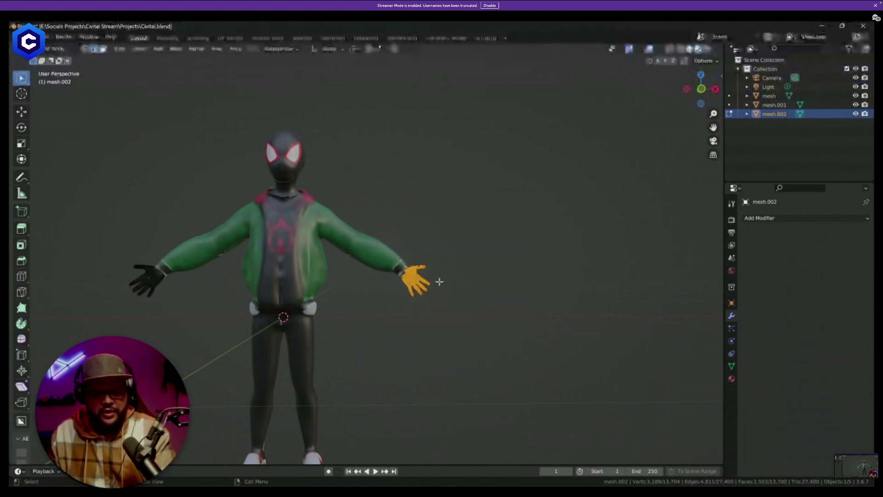
pyautogui.press('p')
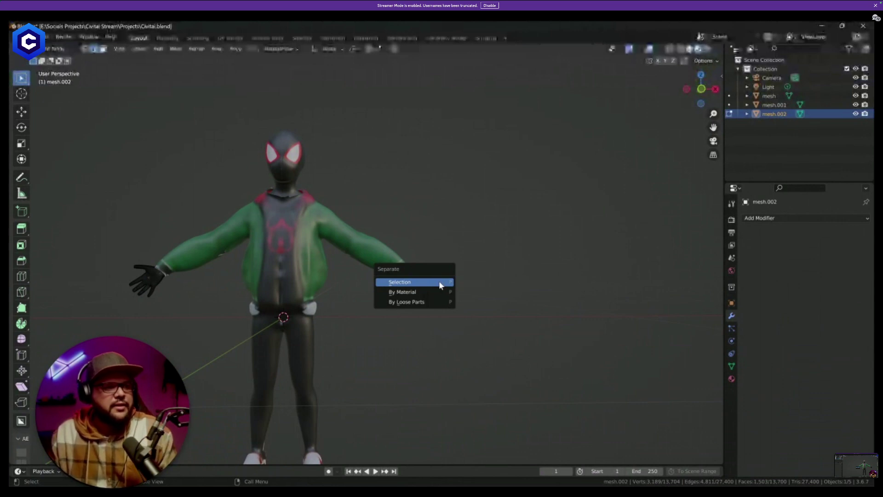
pyautogui.click(439, 281)
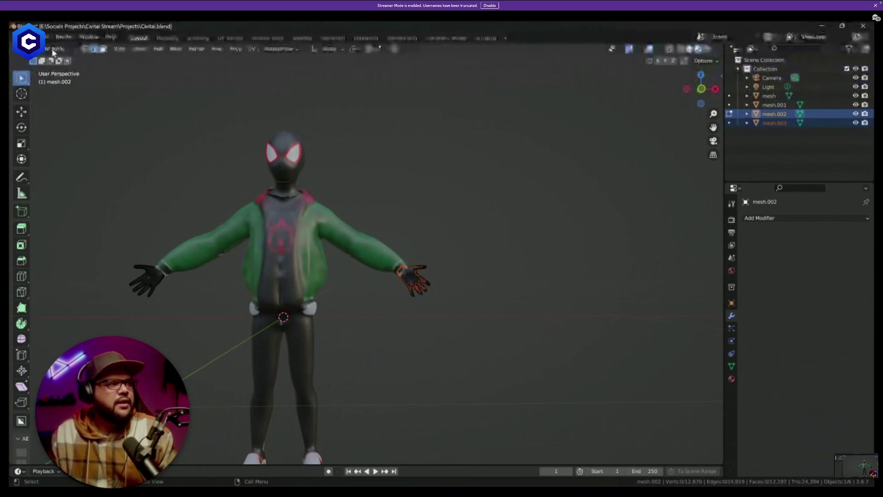
# Undo the last hand separation, reselect the character's whole left hand, and separate the selection into its own object.
pyautogui.hotkey('ctrl', 'z')
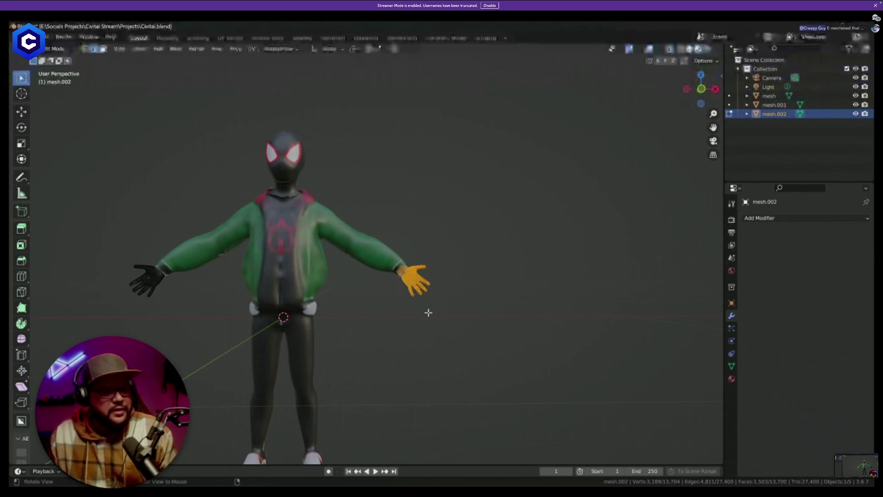
pyautogui.moveTo(377, 236); pyautogui.dragTo(542, 422)
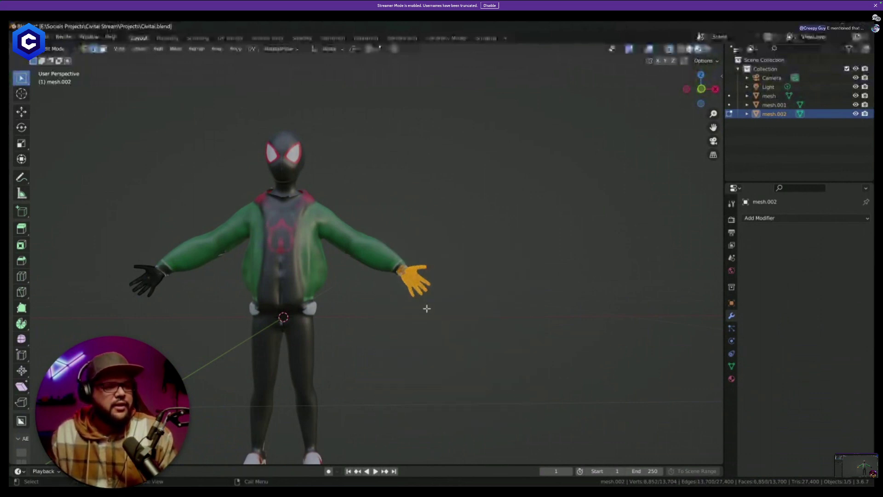
pyautogui.press('p')
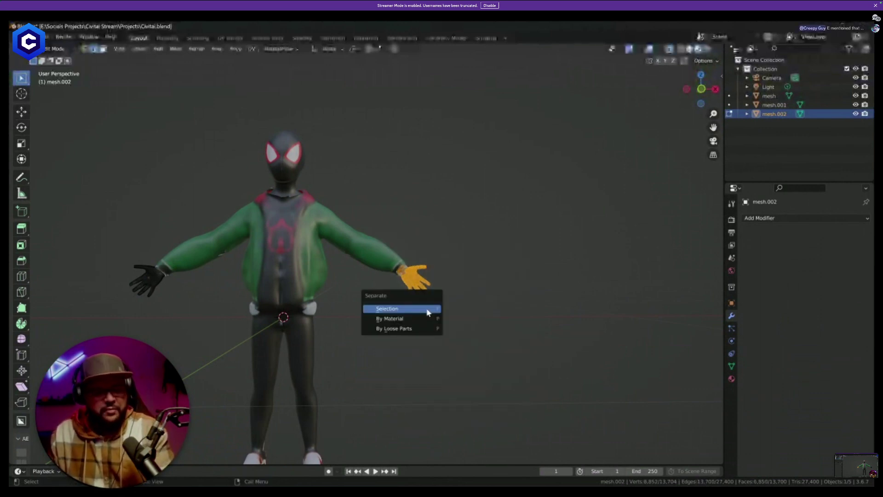
pyautogui.click(395, 309)
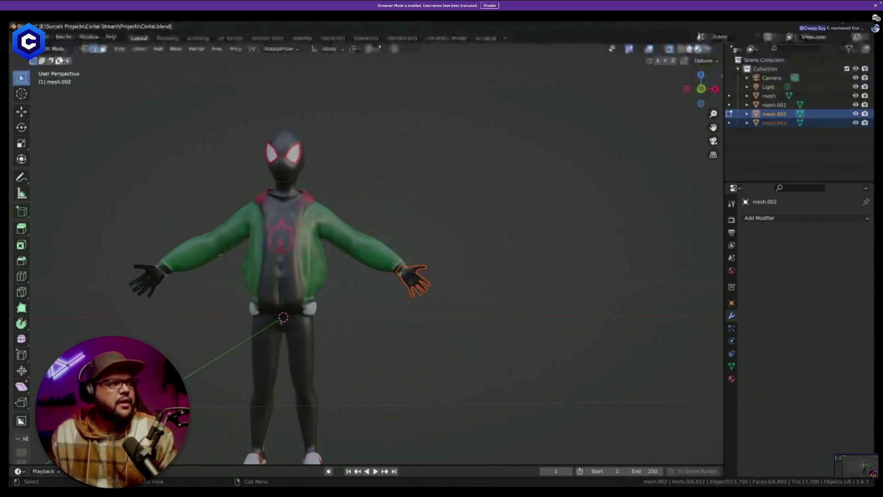
# Return to Object Mode and delete the character's separated left hand, keeping the right hand object.
pyautogui.click(52, 48)
pyautogui.click(57, 58)
pyautogui.click(426, 286)
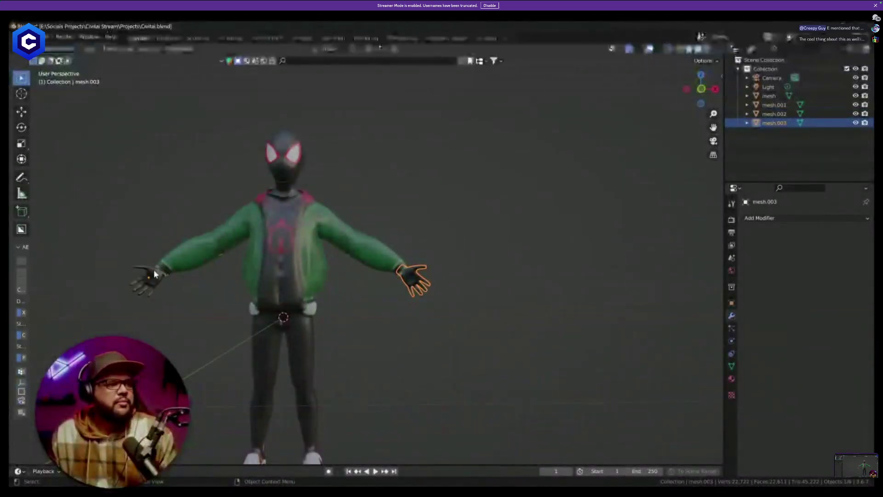
pyautogui.click(154, 275)
pyautogui.click(419, 288)
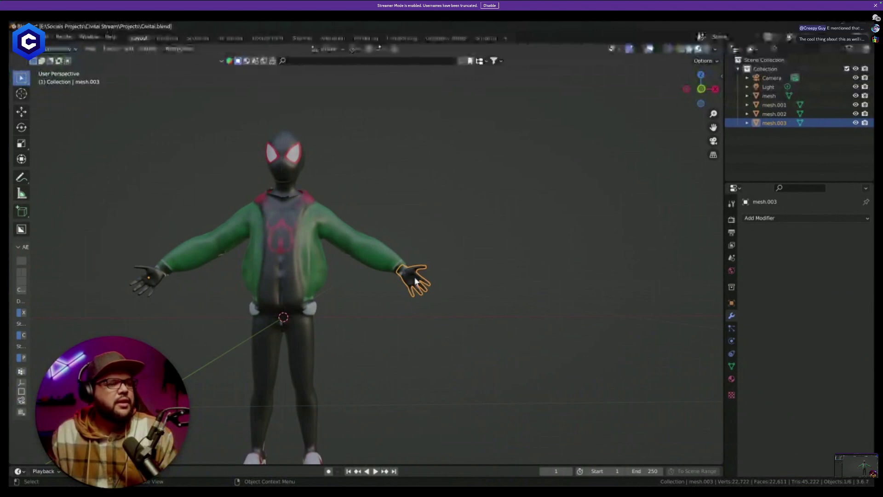
pyautogui.click(158, 281)
pyautogui.moveTo(158, 281); pyautogui.dragTo(198, 278, button='middle')
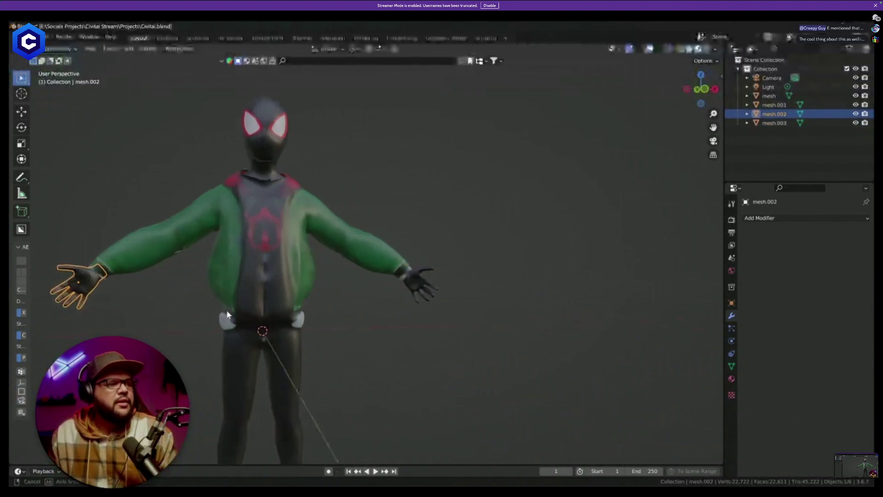
pyautogui.click(428, 286)
pyautogui.press('Delete')
# Select the character's remaining right hand and switch to the front orthographic view.
pyautogui.scroll(3, 211, 324)
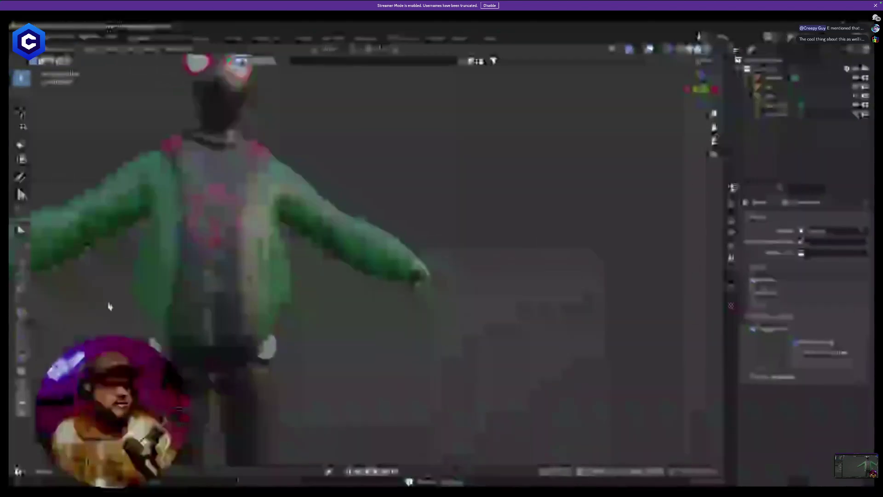
pyautogui.moveTo(109, 305); pyautogui.dragTo(363, 305, button='middle')
pyautogui.click(270, 292)
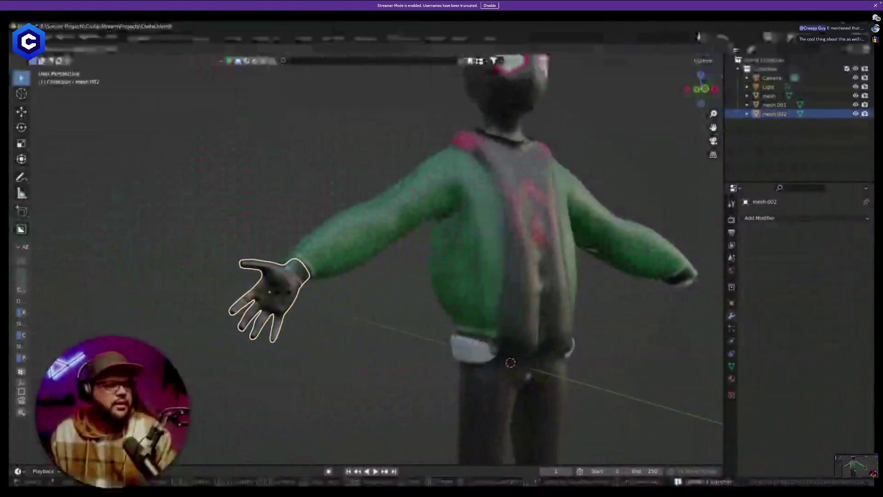
pyautogui.scroll(-2, 338, 317)
pyautogui.press('KP_1')
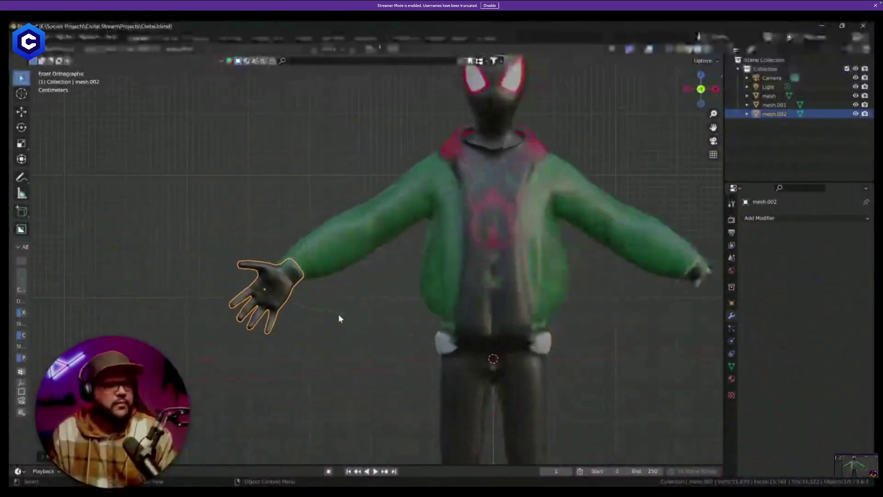
pyautogui.scroll(-2, 347, 311)
pyautogui.scroll(-1, 347, 310)
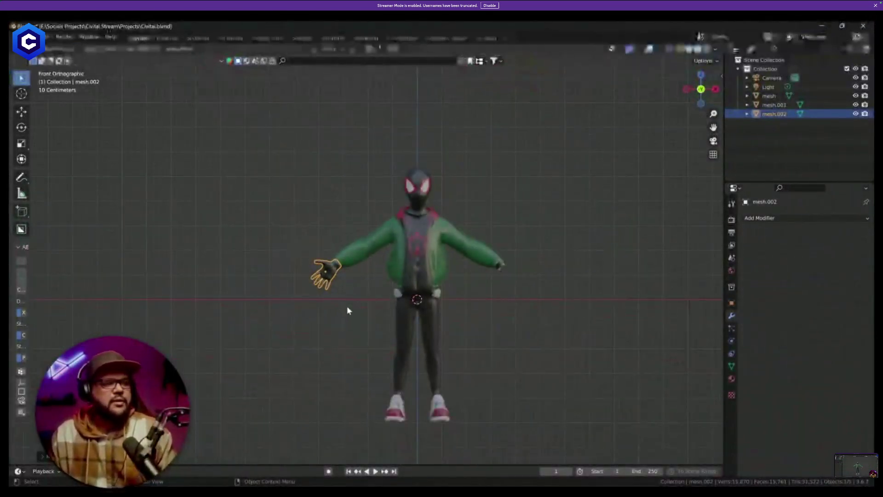
pyautogui.scroll(3, 347, 308)
pyautogui.scroll(2, 346, 307)
pyautogui.scroll(-5, 347, 309)
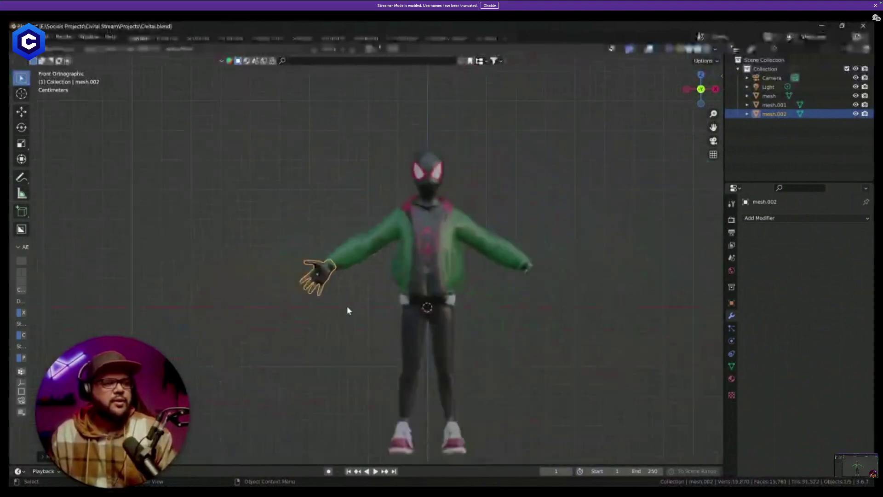
pyautogui.scroll(-2, 347, 308)
pyautogui.scroll(4, 348, 308)
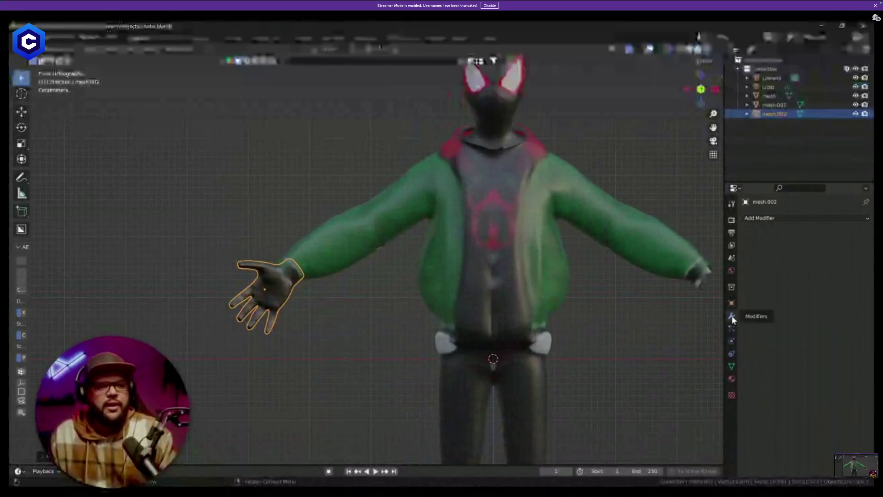
# Add a Mirror modifier to the right hand with mesh as the mirror object and only the Z axis enabled.
pyautogui.click(782, 215)
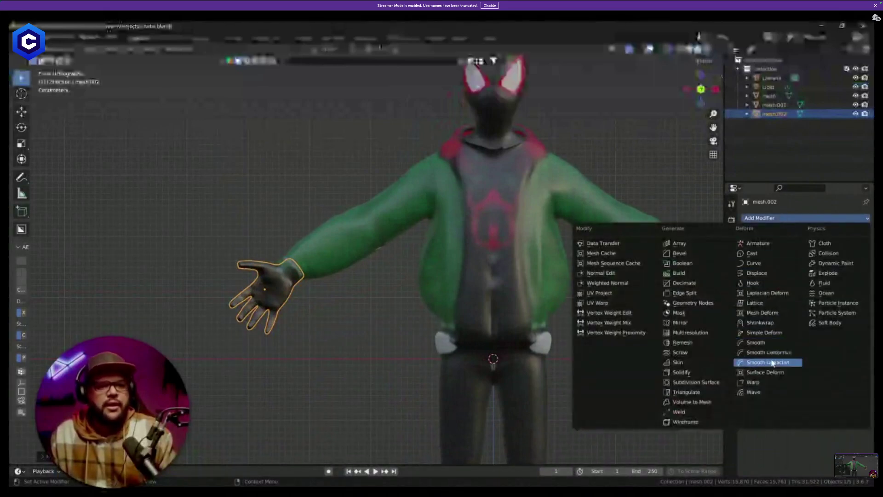
pyautogui.click(698, 321)
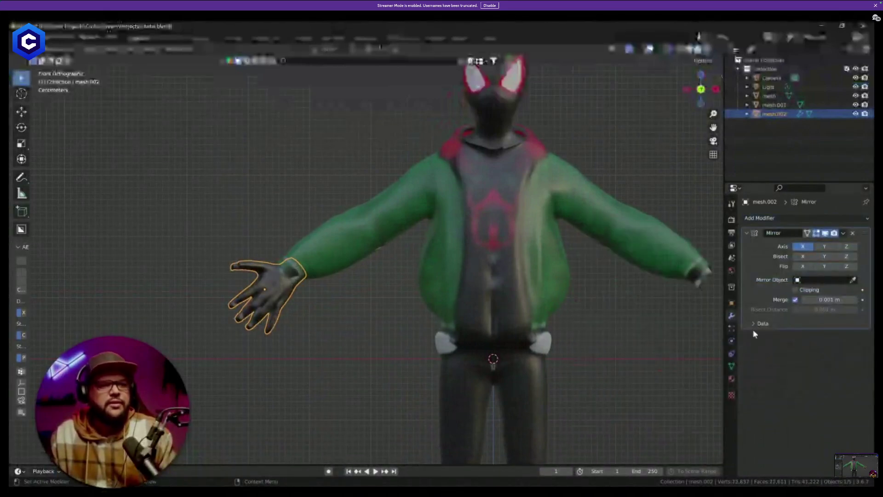
pyautogui.click(853, 280)
pyautogui.click(489, 181)
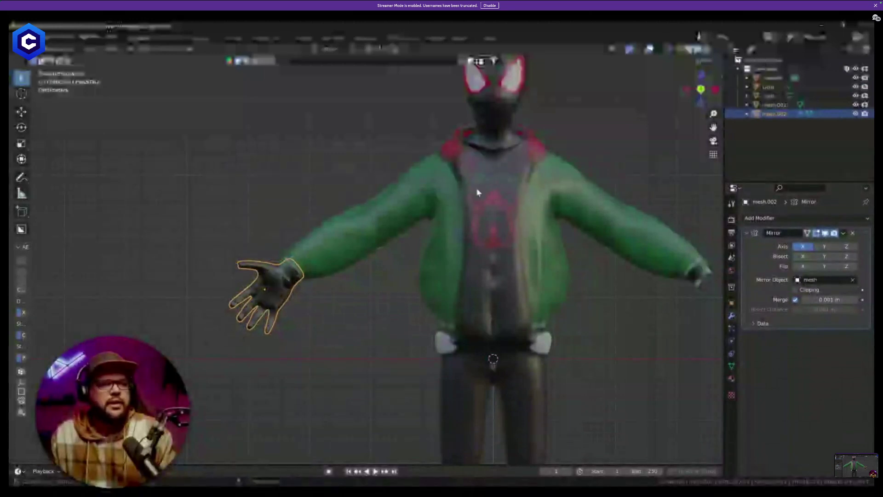
pyautogui.click(802, 246)
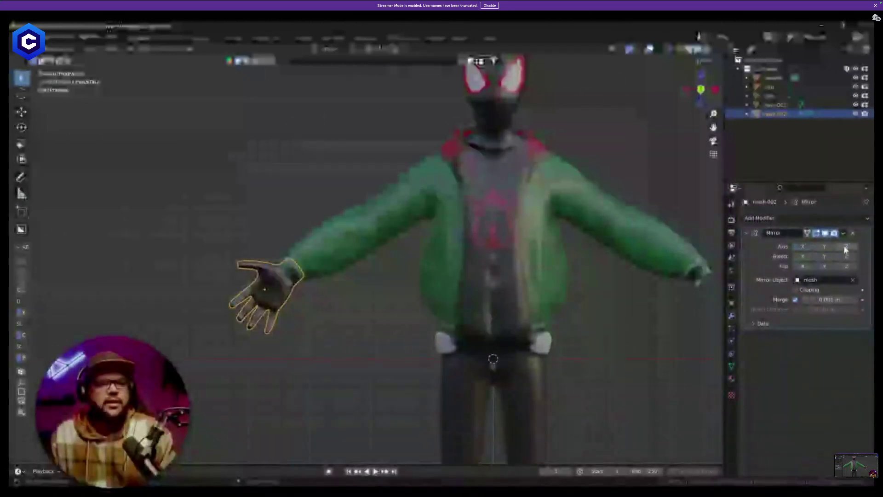
pyautogui.click(846, 246)
pyautogui.scroll(-4, 573, 311)
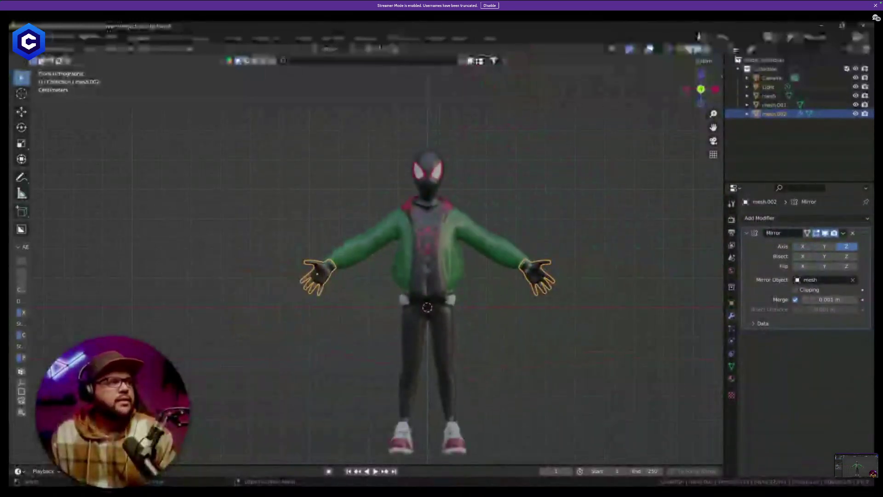
# Export the character as FBX to the Assets folder, overwriting miles morales.fbx.
pyautogui.click(45, 37)
pyautogui.click(179, 231)
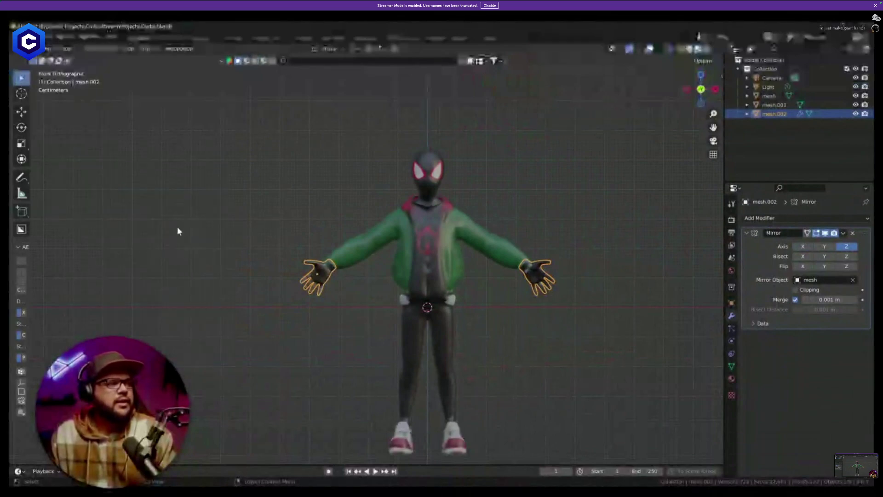
pyautogui.click(30, 37)
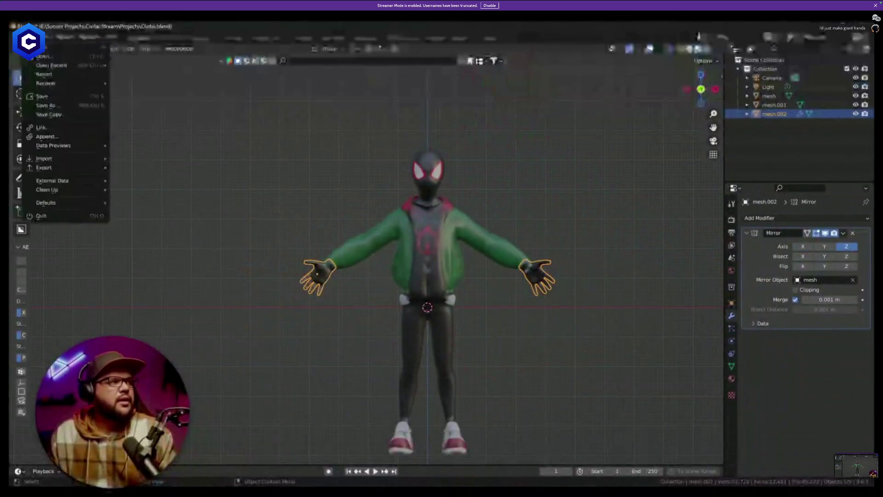
pyautogui.moveTo(76, 169)
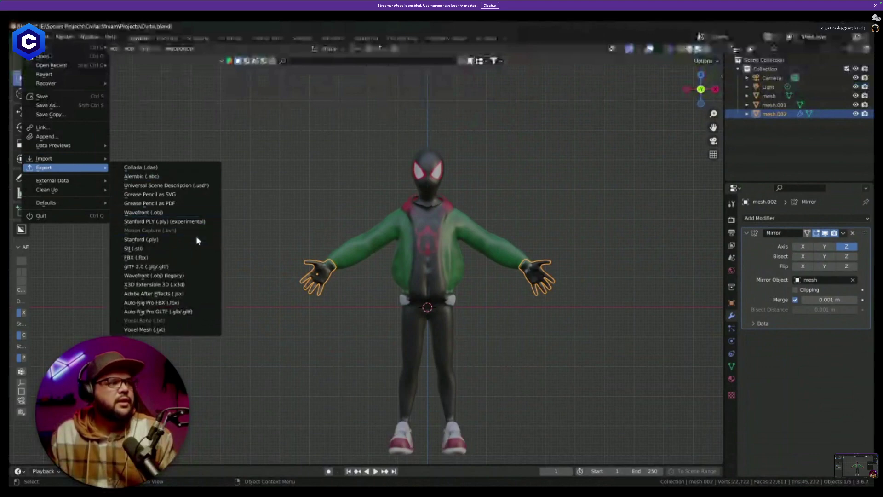
pyautogui.click(189, 257)
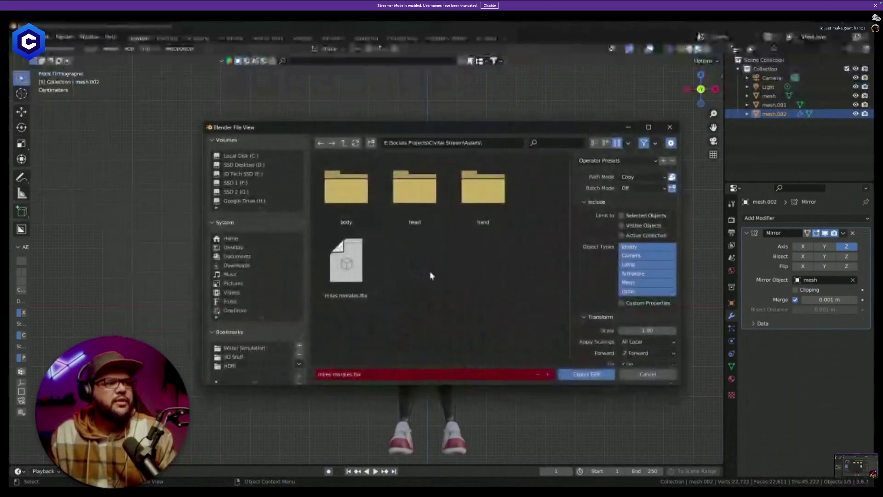
pyautogui.click(587, 374)
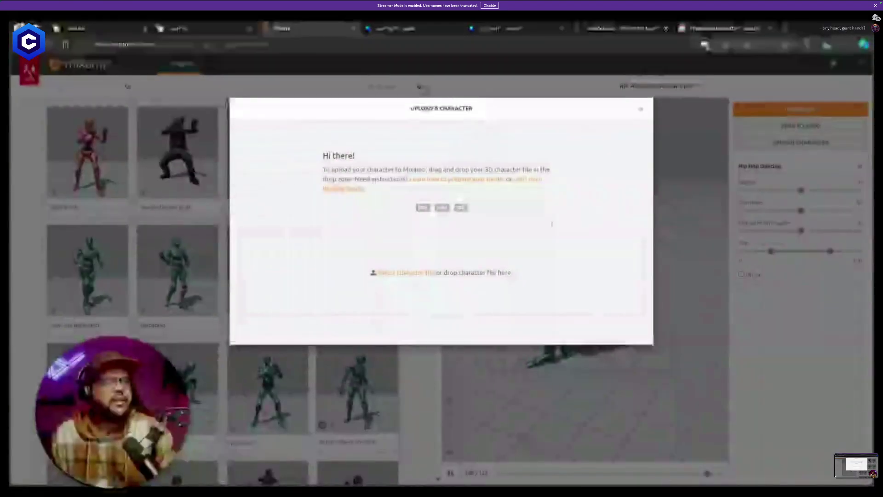
# Switch to Mixamo, upload the character file from the Assets folder, and accept its front-facing orientation in the Auto-Rigger.
pyautogui.moveTo(402, 490)
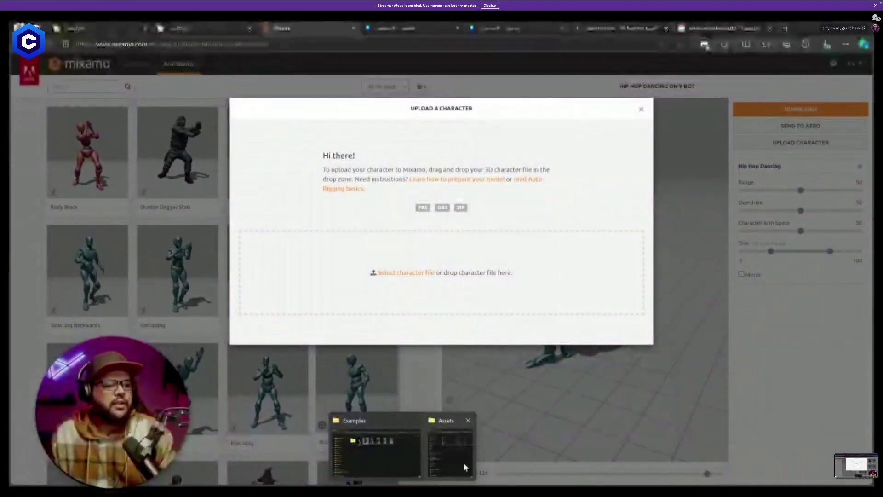
pyautogui.moveTo(414, 494); pyautogui.dragTo(482, 275)
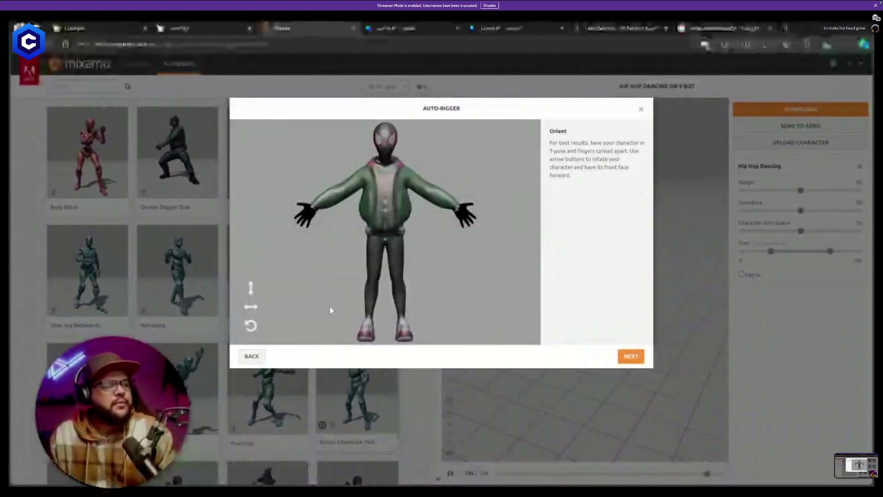
pyautogui.click(630, 357)
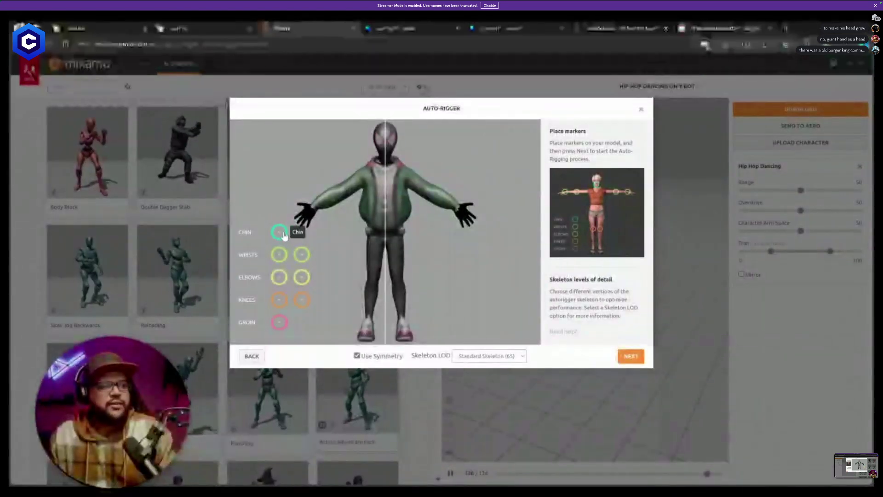
# Place the chin, wrist, elbow, knee and groin markers on the character with symmetry and start auto-rigging with the Standard Skeleton (65).
pyautogui.moveTo(284, 234); pyautogui.dragTo(387, 160)
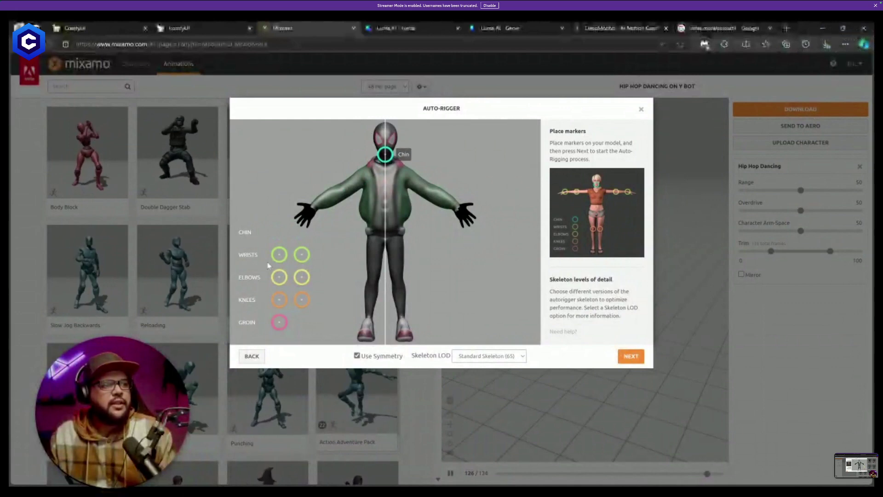
pyautogui.moveTo(279, 254)
pyautogui.mouseDown()
pyautogui.moveTo(298, 238)
pyautogui.moveTo(311, 201)
pyautogui.moveTo(313, 212)
pyautogui.mouseUp()
pyautogui.moveTo(279, 277); pyautogui.dragTo(343, 192)
pyautogui.moveTo(279, 303)
pyautogui.mouseDown()
pyautogui.moveTo(371, 274)
pyautogui.moveTo(373, 283)
pyautogui.mouseUp()
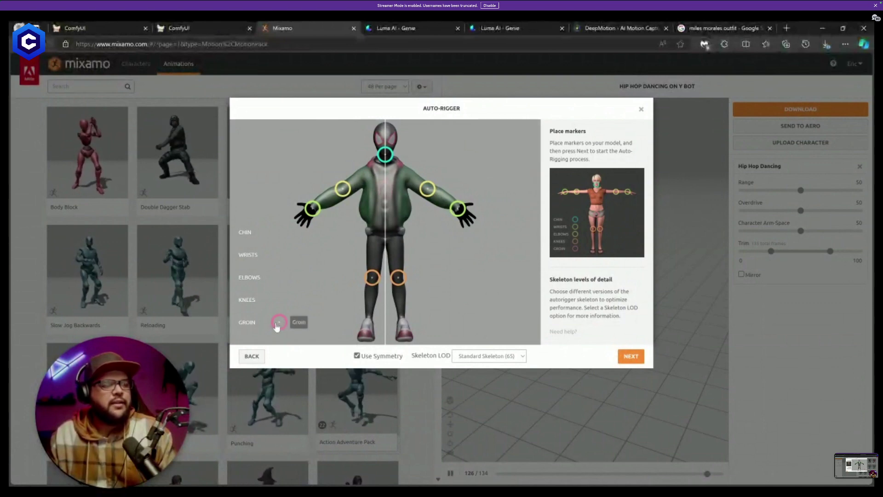
pyautogui.moveTo(276, 326)
pyautogui.mouseDown()
pyautogui.moveTo(368, 233)
pyautogui.moveTo(387, 237)
pyautogui.mouseUp()
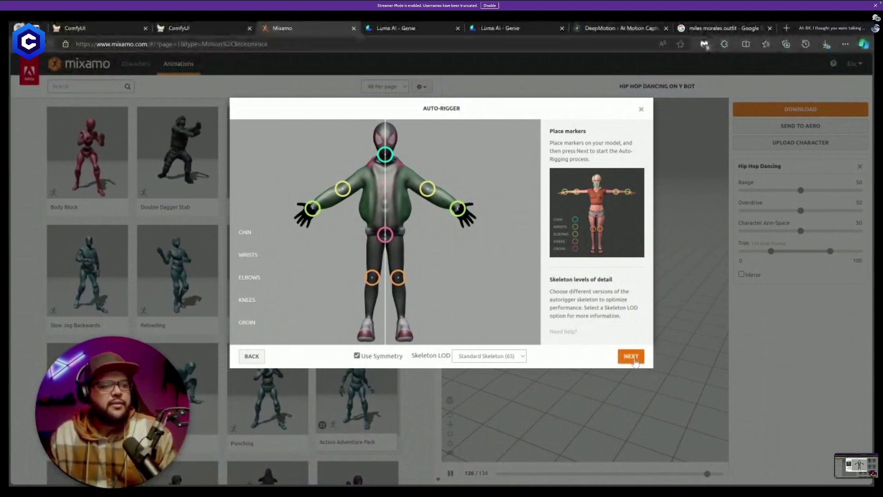
pyautogui.click(633, 359)
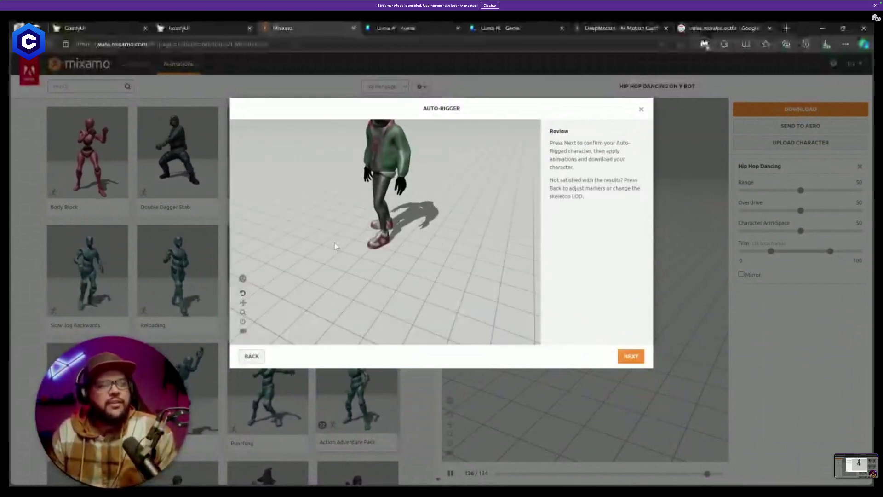
# Review and accept the auto-rigged character, and apply the Dancing animation to it.
pyautogui.moveTo(388, 170); pyautogui.dragTo(461, 232)
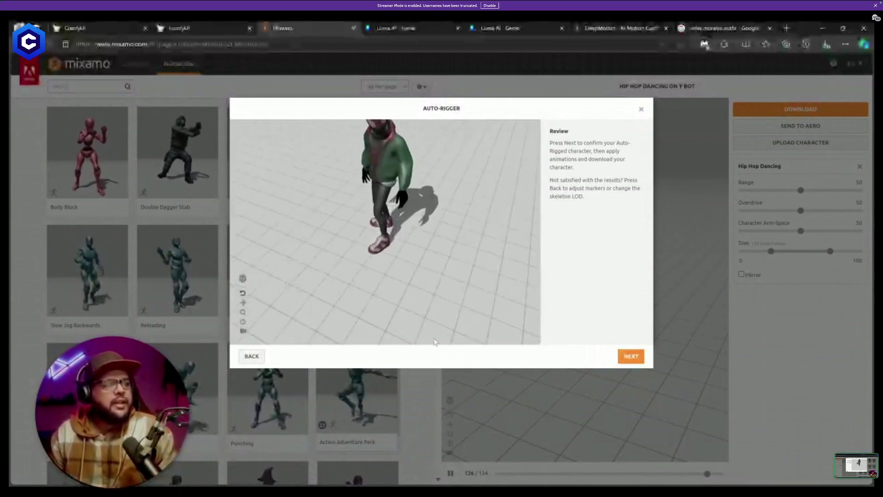
pyautogui.moveTo(447, 281); pyautogui.dragTo(432, 256)
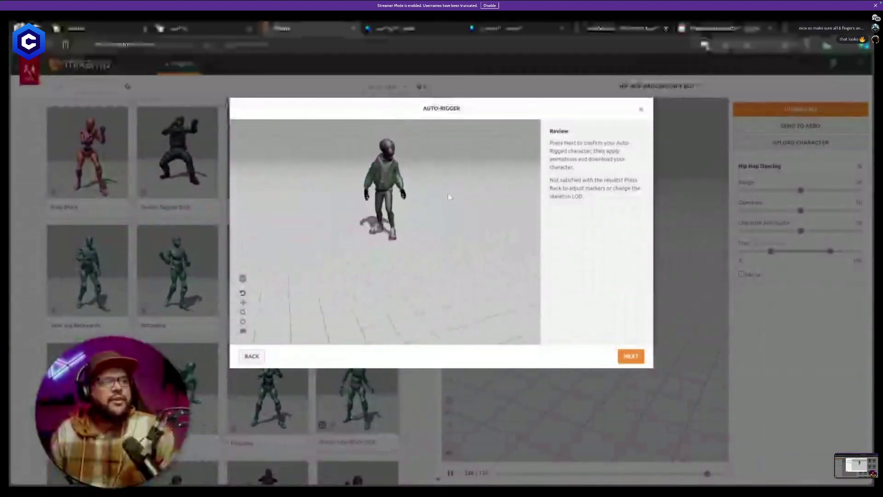
pyautogui.moveTo(479, 194); pyautogui.dragTo(455, 200)
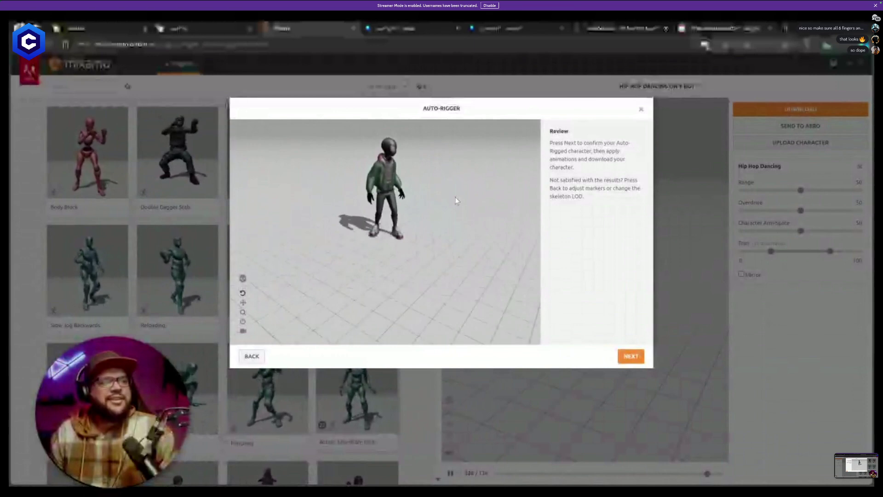
pyautogui.click(628, 357)
pyautogui.click(630, 357)
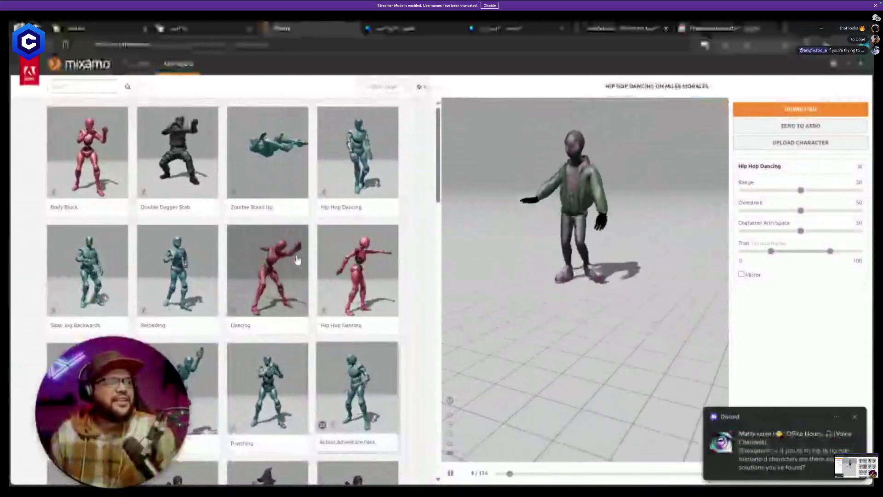
pyautogui.click(297, 260)
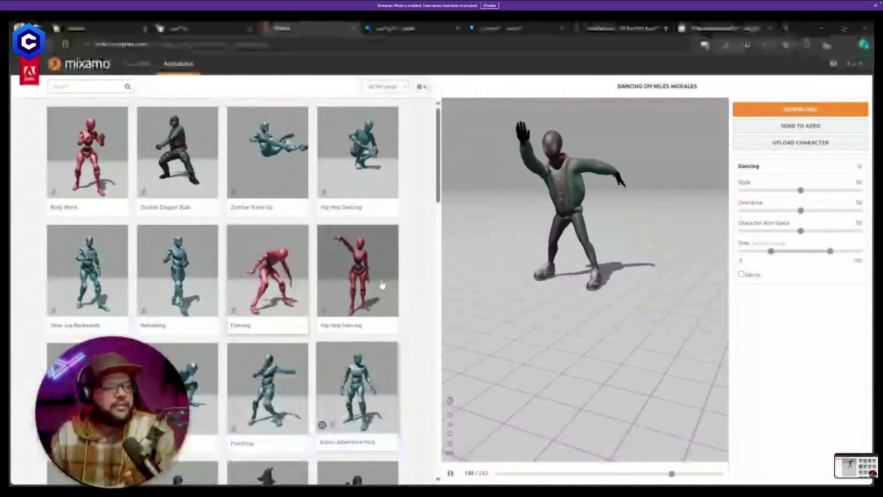
# Browse the animation library for another movement that suits the character.
pyautogui.scroll(-5, 384, 298)
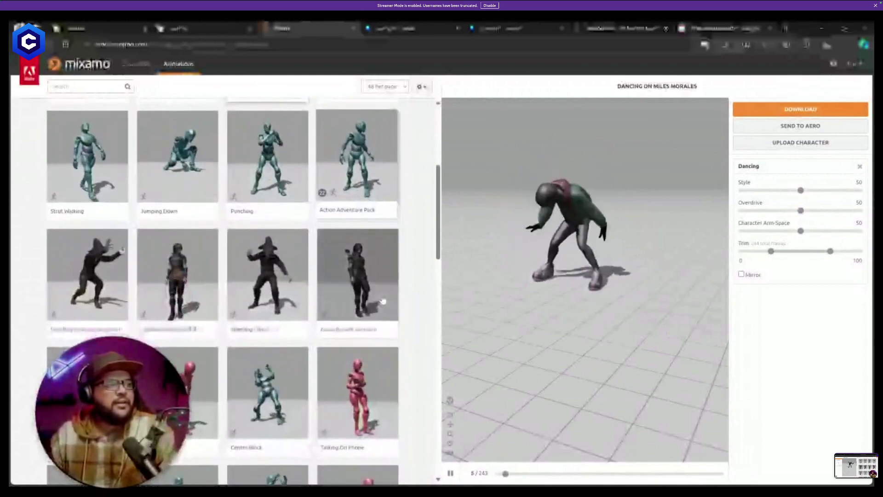
pyautogui.scroll(-8, 384, 300)
pyautogui.scroll(15, 383, 301)
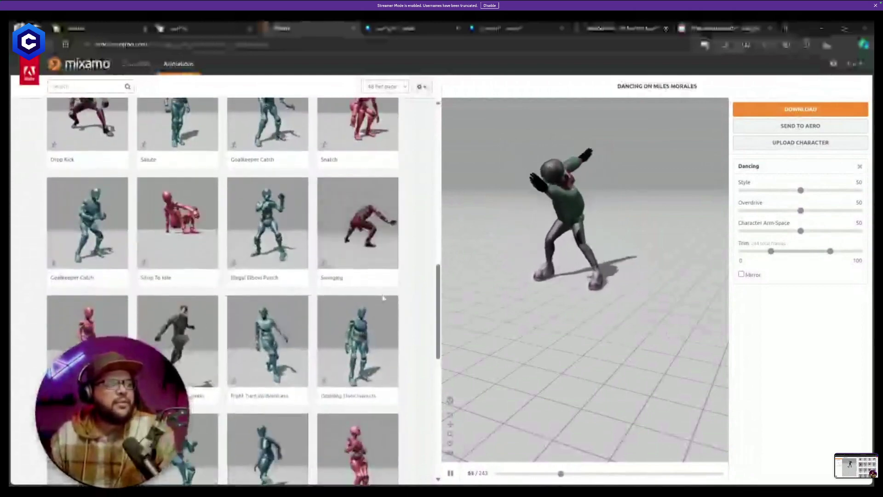
pyautogui.scroll(-4, 381, 302)
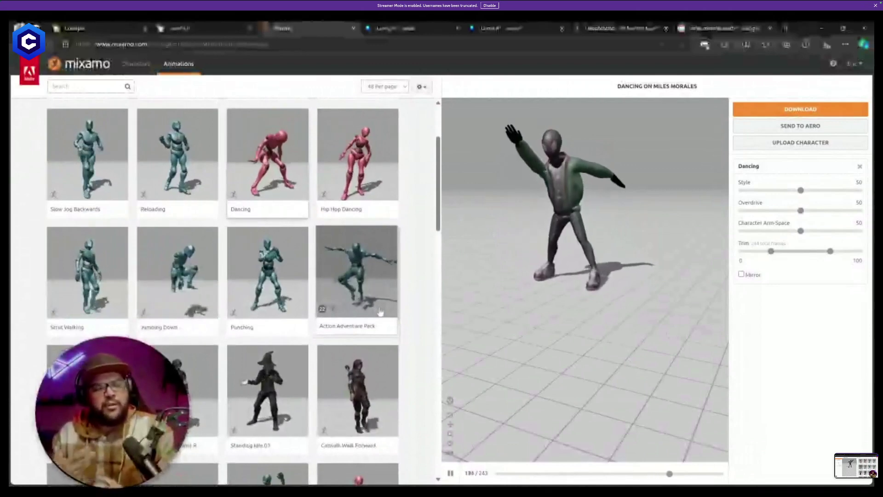
pyautogui.scroll(1, 381, 312)
pyautogui.scroll(3, 380, 312)
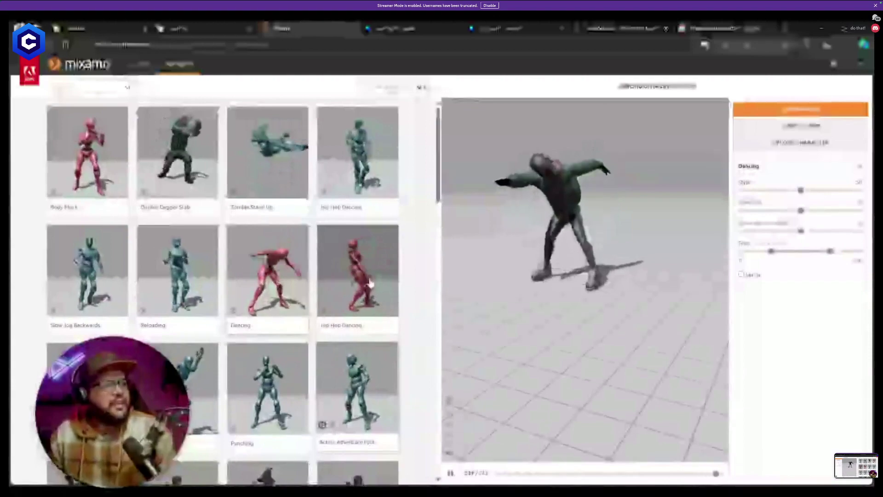
pyautogui.scroll(-10, 364, 295)
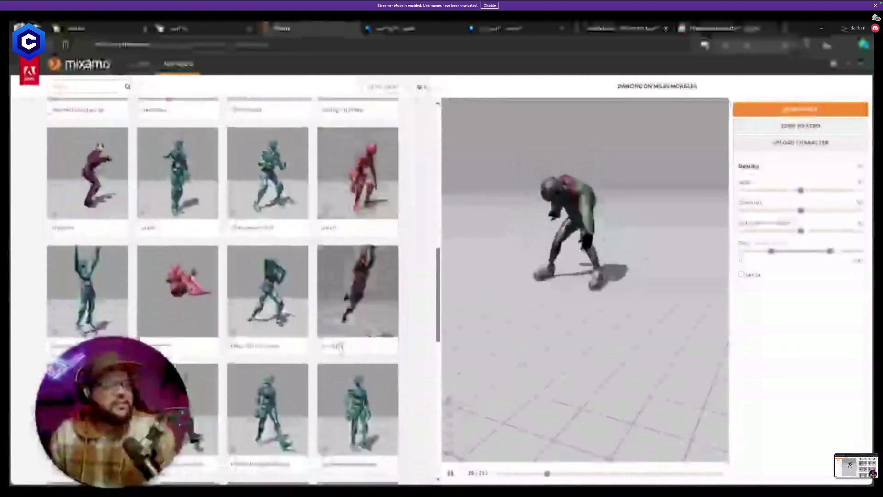
pyautogui.scroll(-5, 340, 347)
pyautogui.scroll(5, 339, 367)
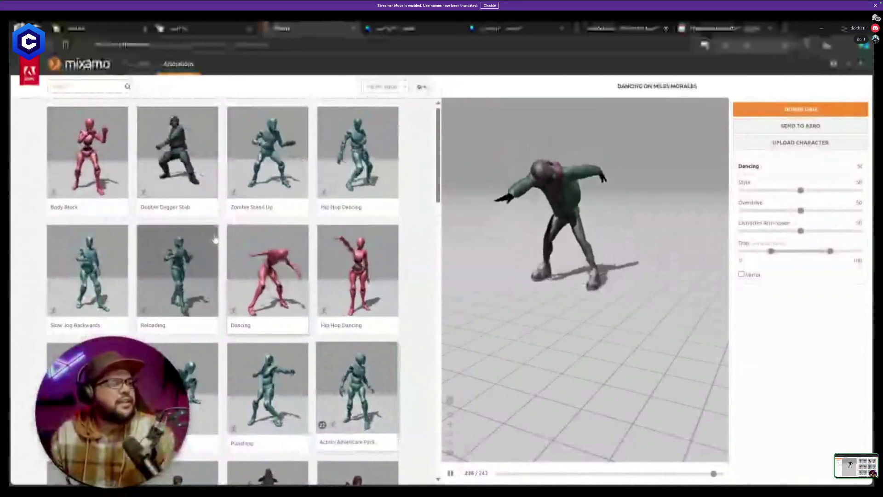
# Search the animation library for "skateboarding".
pyautogui.click(85, 86)
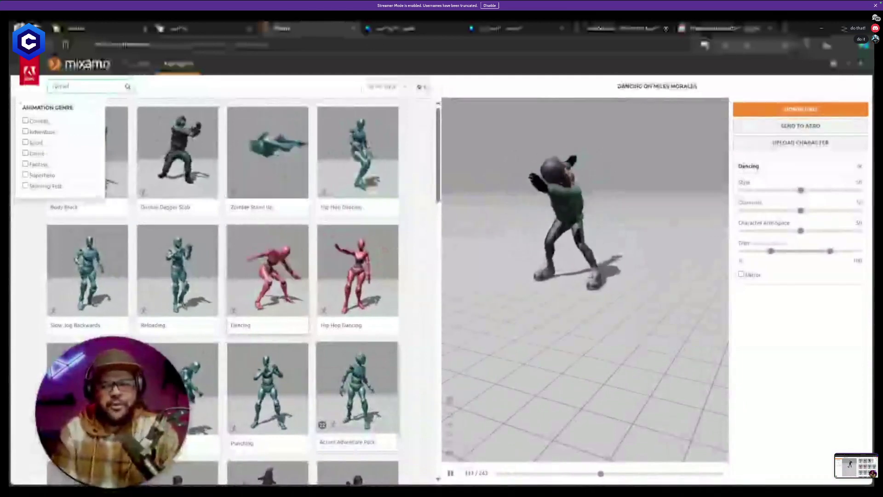
pyautogui.hotkey('ctrl', 'a')
pyautogui.press('BackSpace')
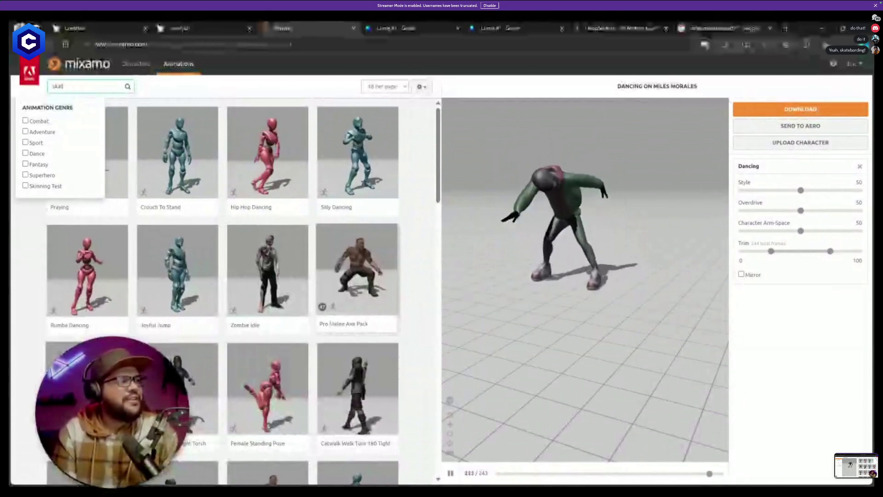
pyautogui.write('skate bo')
pyautogui.press('BackSpace')
pyautogui.press('BackSpace')
pyautogui.press('BackSpace')
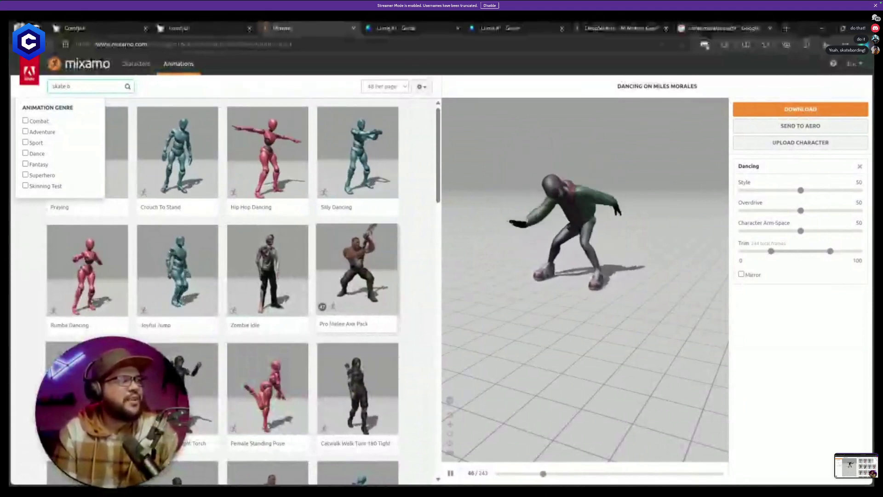
pyautogui.write('boarding')
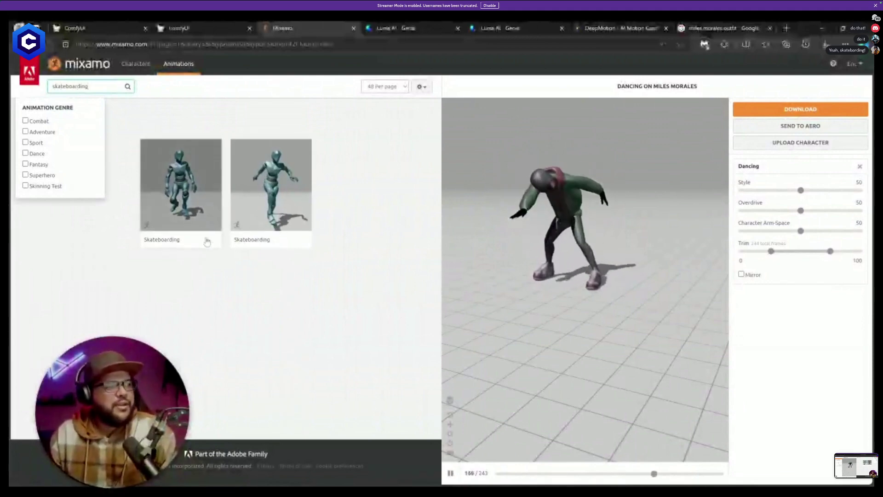
# Apply the second Skateboarding animation to the character, and preview it mirrored before switching mirroring off again.
pyautogui.click(291, 203)
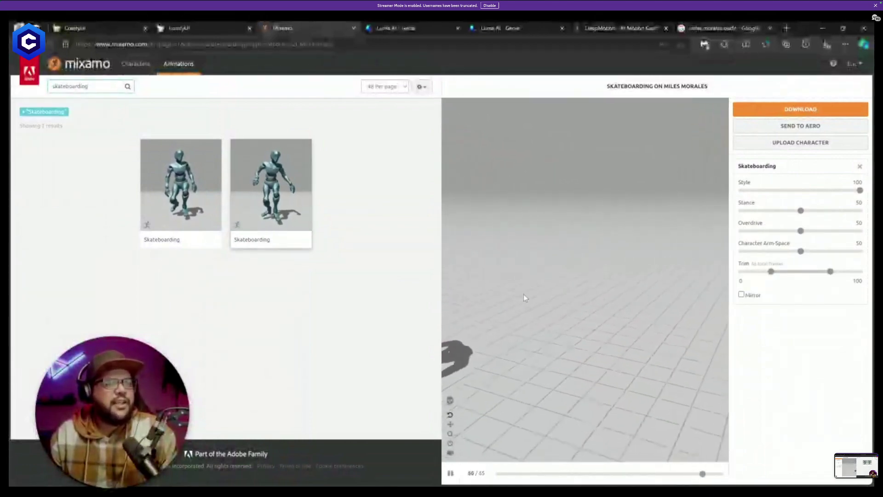
pyautogui.click(741, 294)
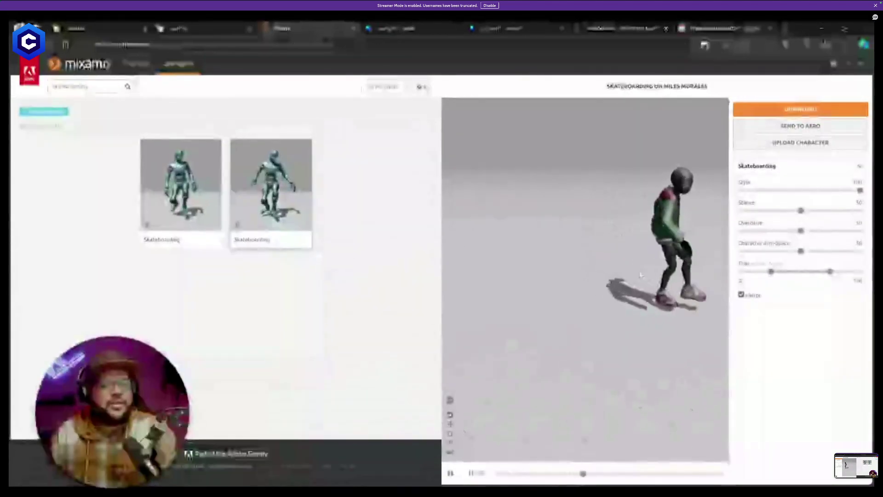
pyautogui.click(740, 295)
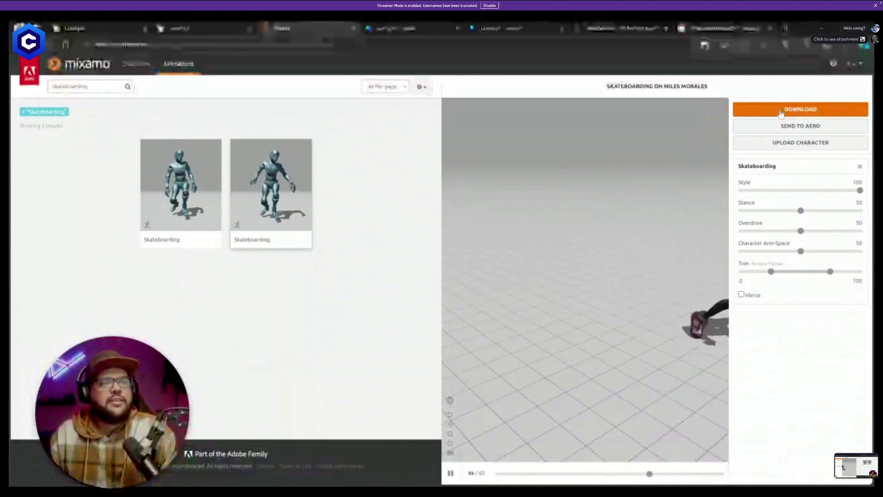
pyautogui.click(780, 113)
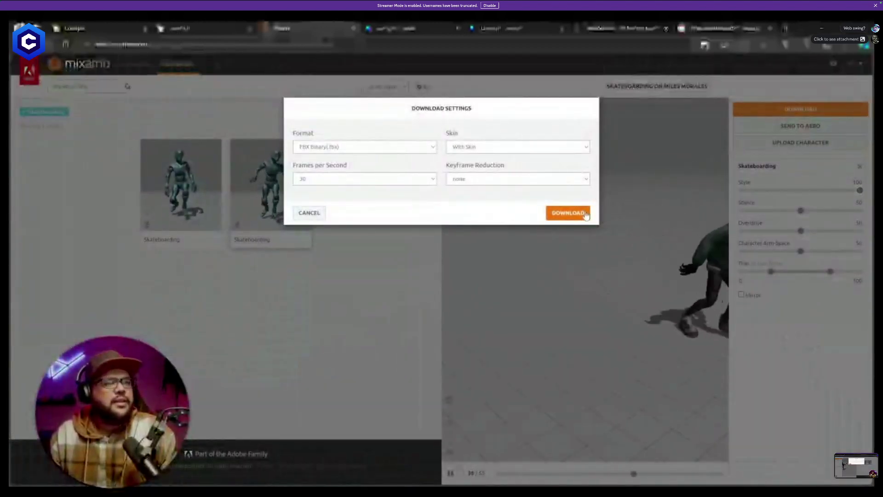
pyautogui.click(568, 212)
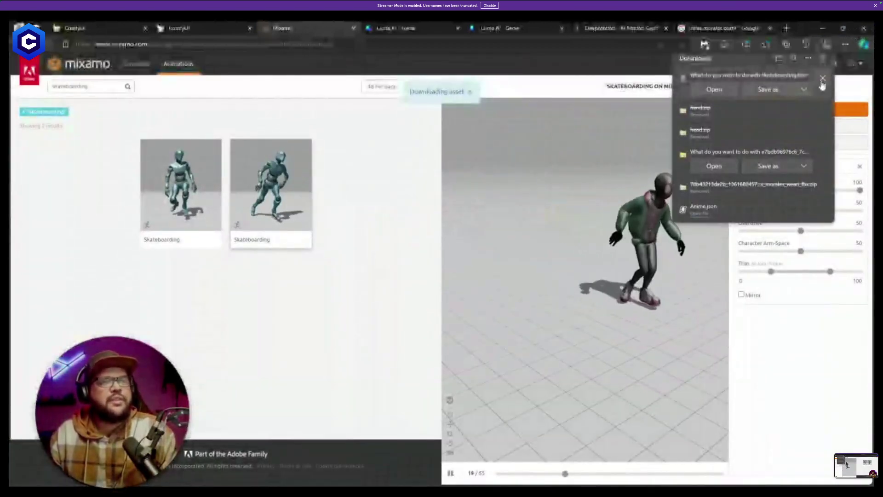
pyautogui.click(714, 89)
pyautogui.click(800, 339)
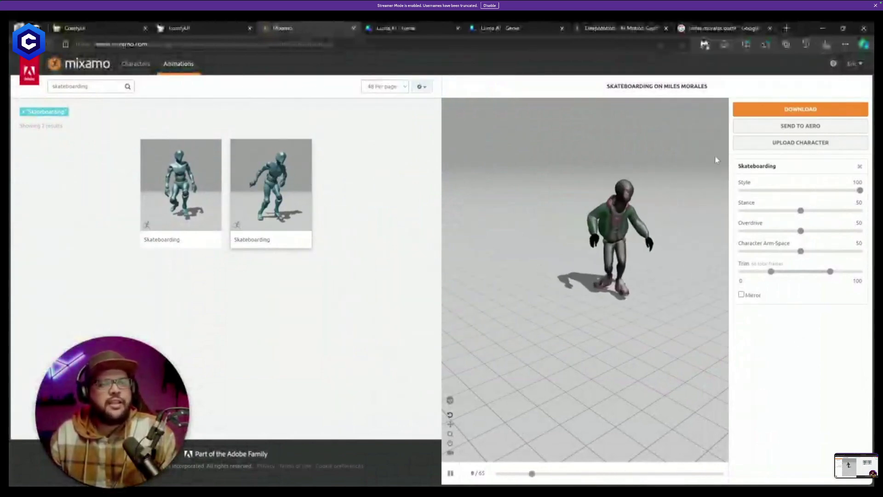
# Download the skateboarding character as FBX Binary with skin at 30 frames per second, saving it as Skateboarding.fbx beside miles morales.fbx.
pyautogui.click(787, 110)
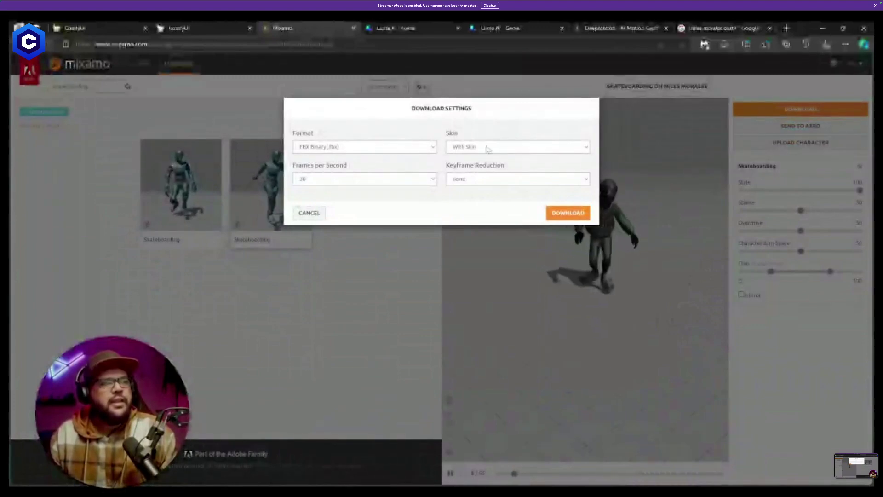
pyautogui.click(558, 215)
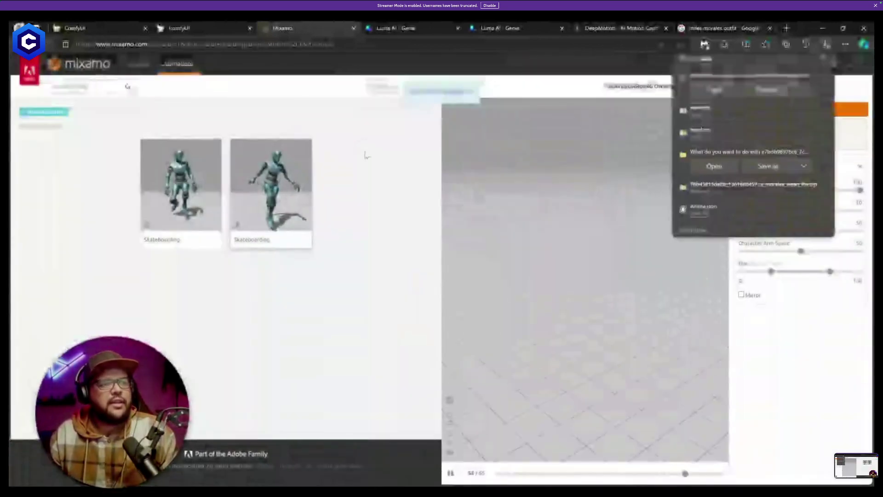
pyautogui.click(767, 89)
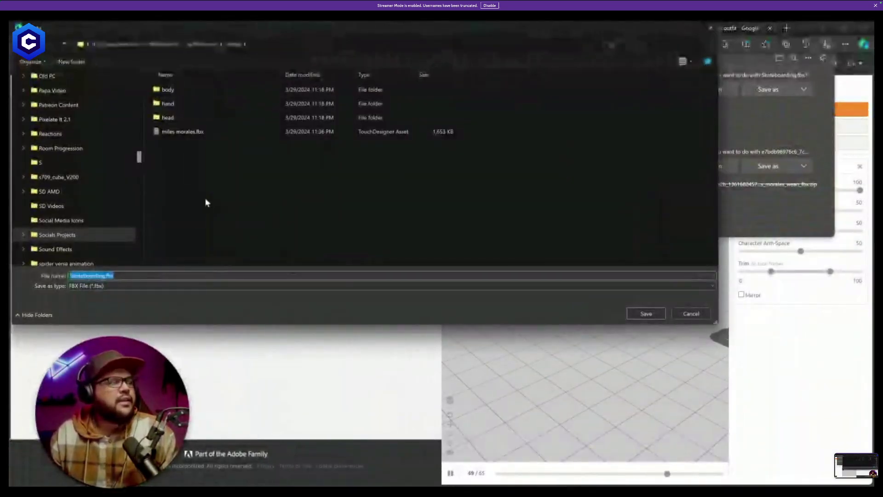
pyautogui.click(648, 311)
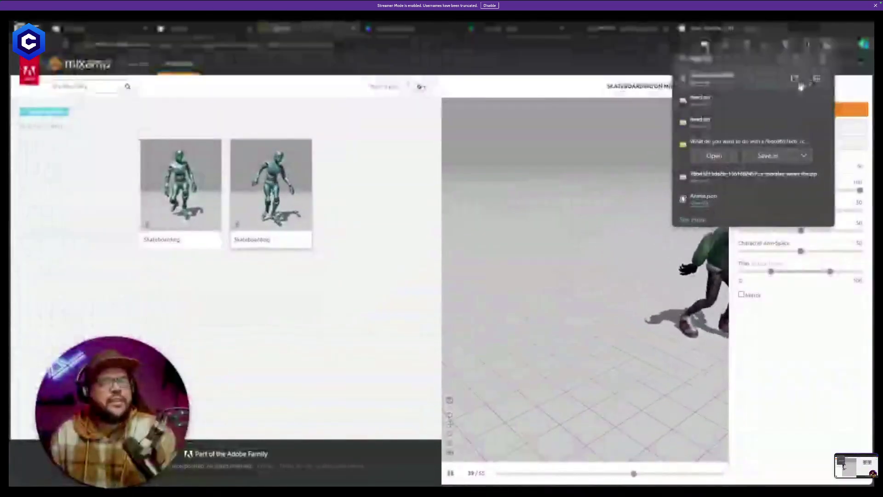
pyautogui.click(379, 221)
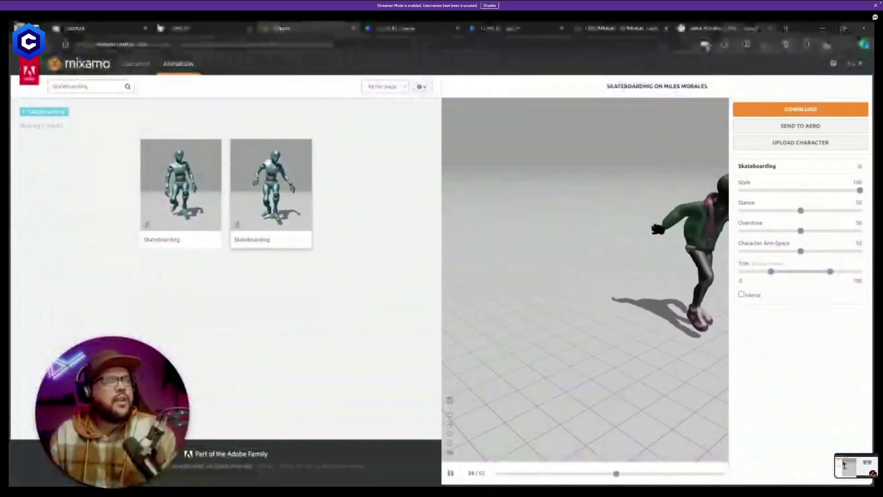
# Search the animations for "jump" and apply the second Jumping result in the first row to the character.
pyautogui.doubleClick(68, 86)
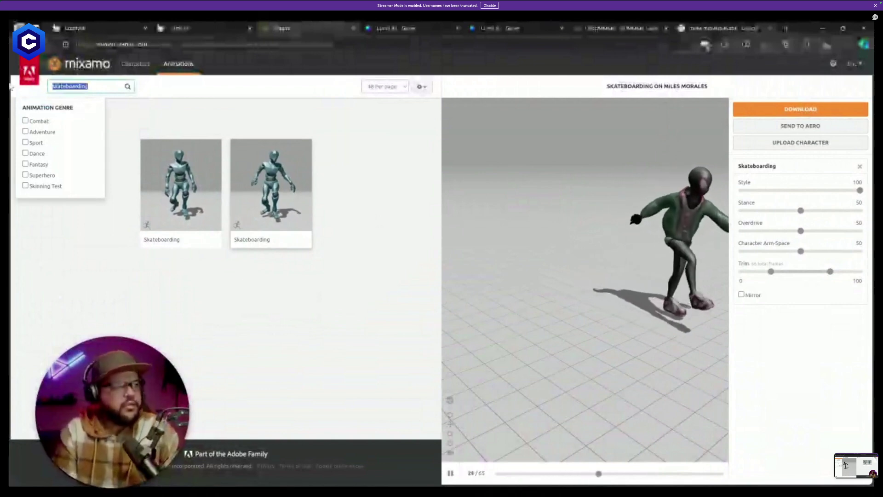
pyautogui.write('jump')
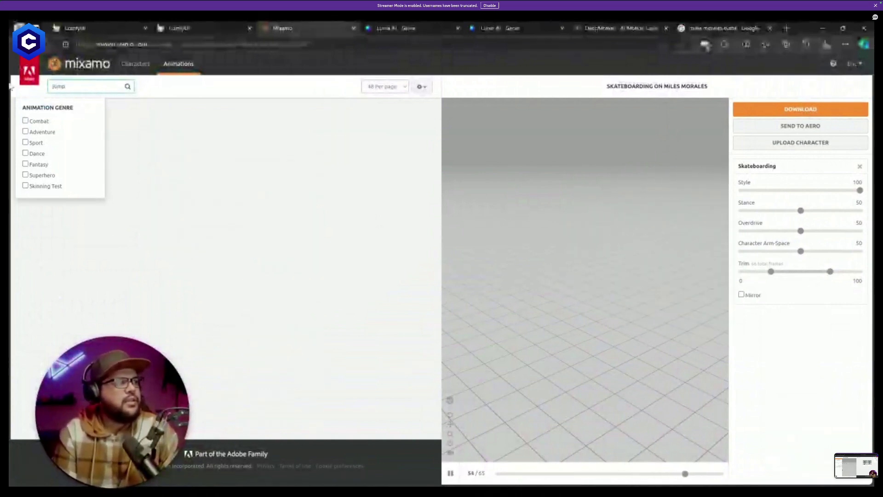
pyautogui.press('Return')
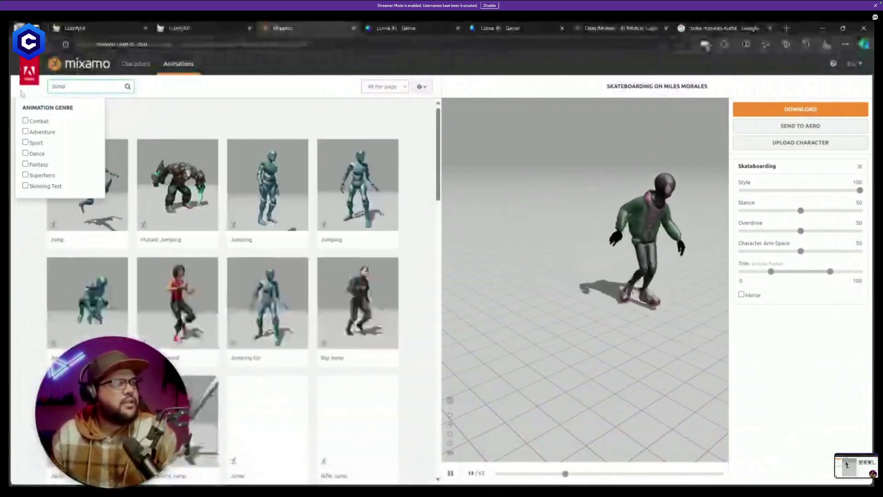
pyautogui.click(365, 183)
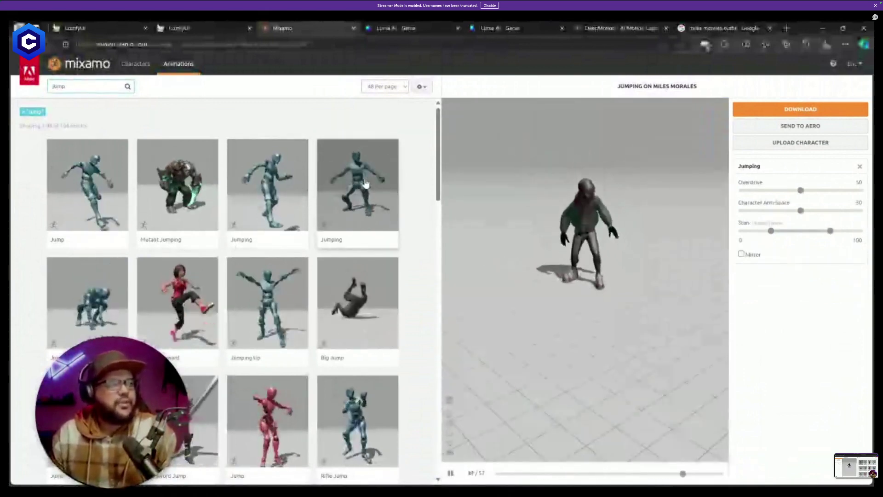
# Download the Jumping animation as FBX Binary without skin at 30 frames per second and save it in the same project folder.
pyautogui.click(795, 111)
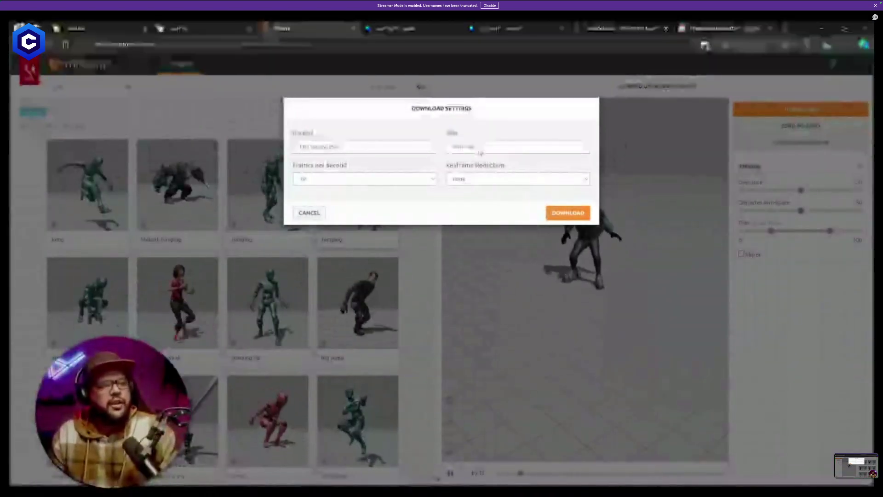
pyautogui.click(479, 147)
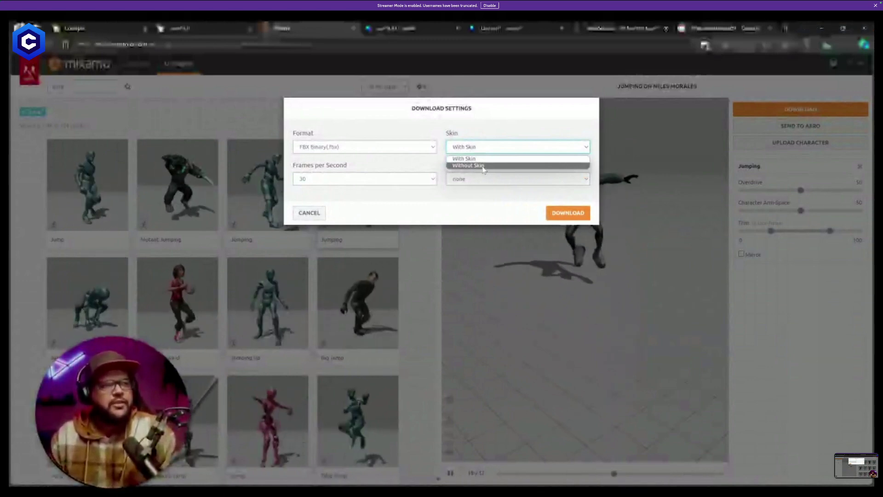
pyautogui.click(482, 166)
pyautogui.click(568, 213)
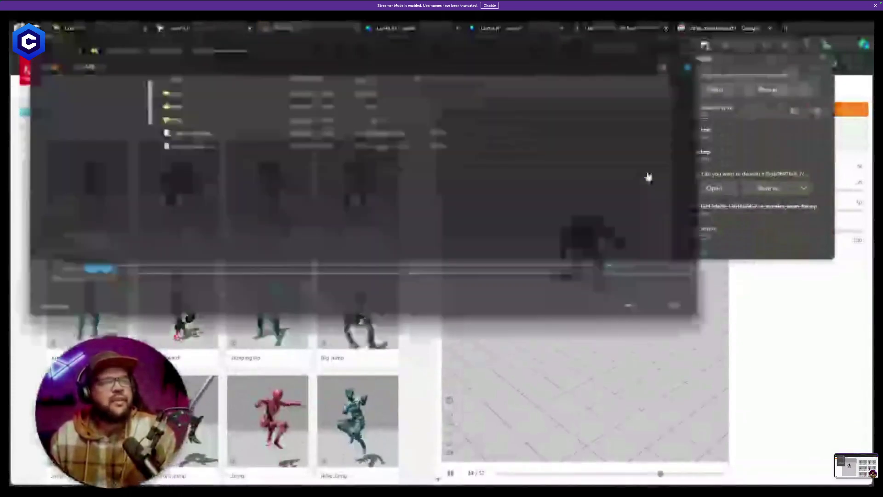
pyautogui.click(648, 314)
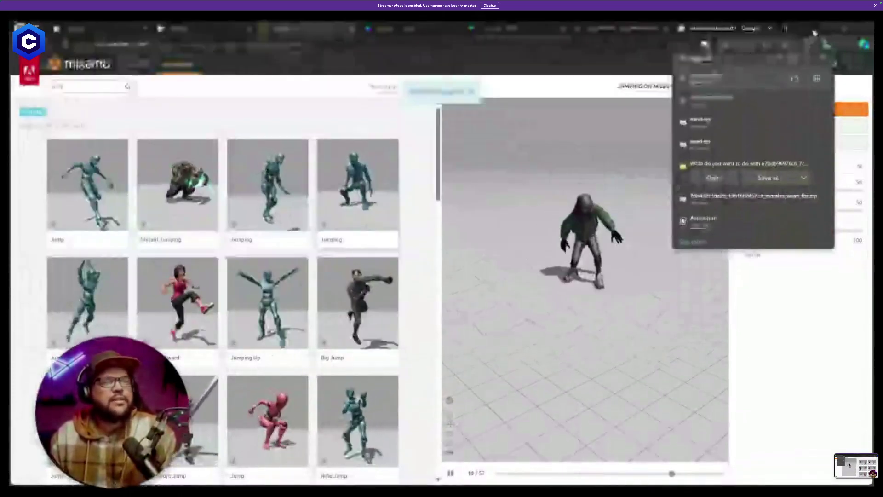
# Switch to Luma AI Genie and generate 3D models from the prompt "skateboard".
pyautogui.click(510, 29)
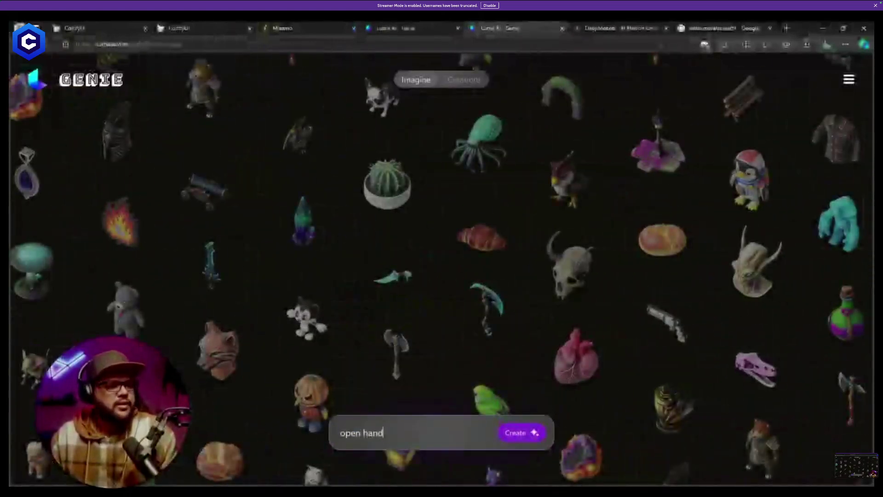
pyautogui.write('skateboa')
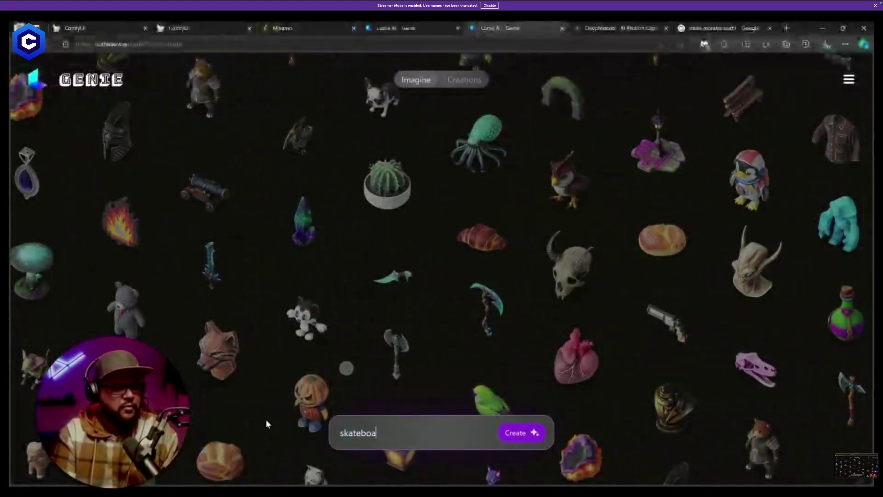
pyautogui.write('rd')
pyautogui.press('Return')
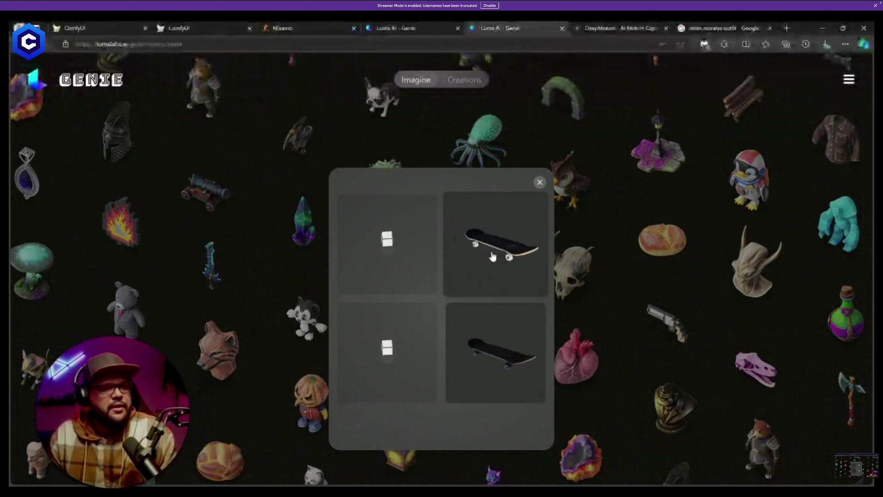
# Open the upper generated skateboard model, inspect its shape from another angle, and close it.
pyautogui.click(493, 255)
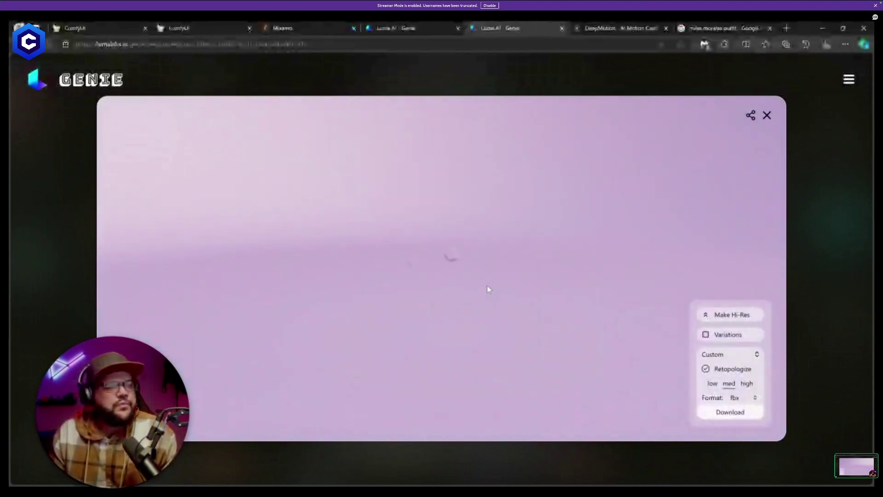
pyautogui.moveTo(405, 332); pyautogui.dragTo(374, 305)
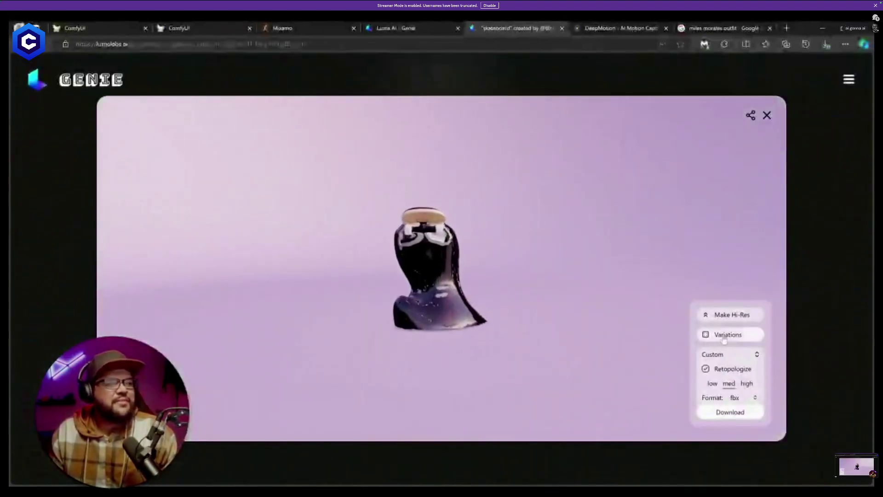
pyautogui.click(766, 120)
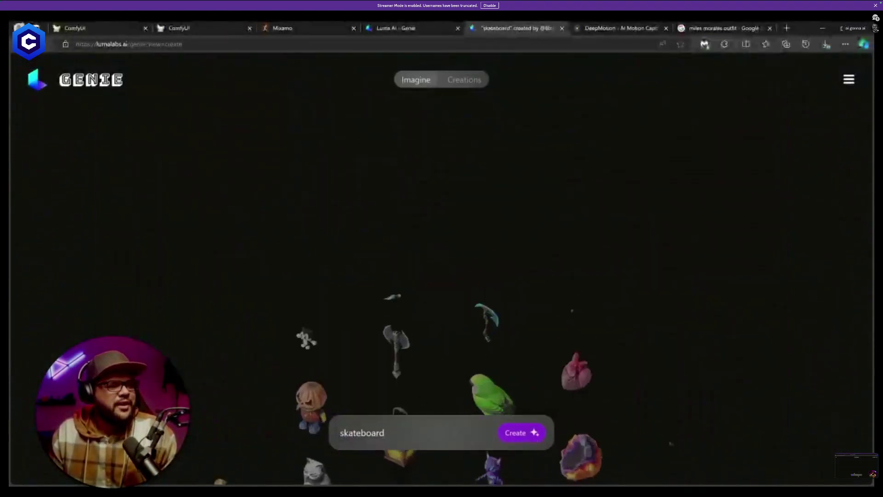
# Generate "skateboard" models again and download the teal-wheeled result as a retopologized medium-density FBX.
pyautogui.click(514, 433)
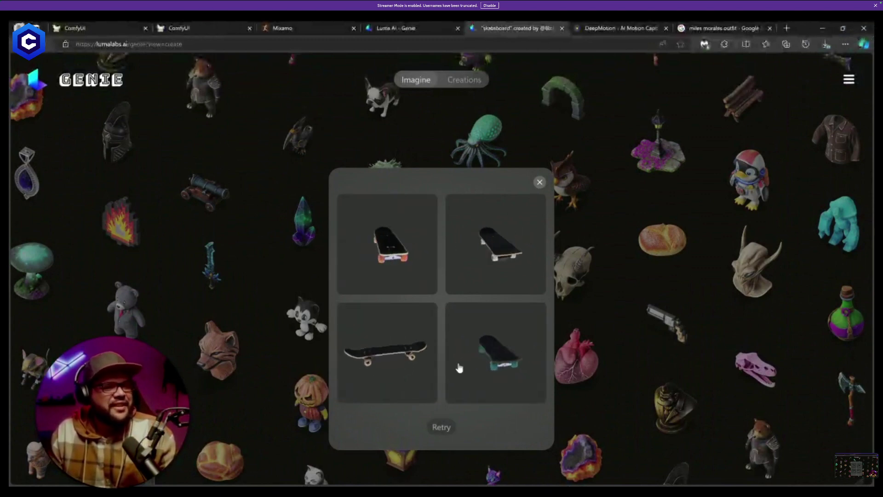
pyautogui.click(498, 356)
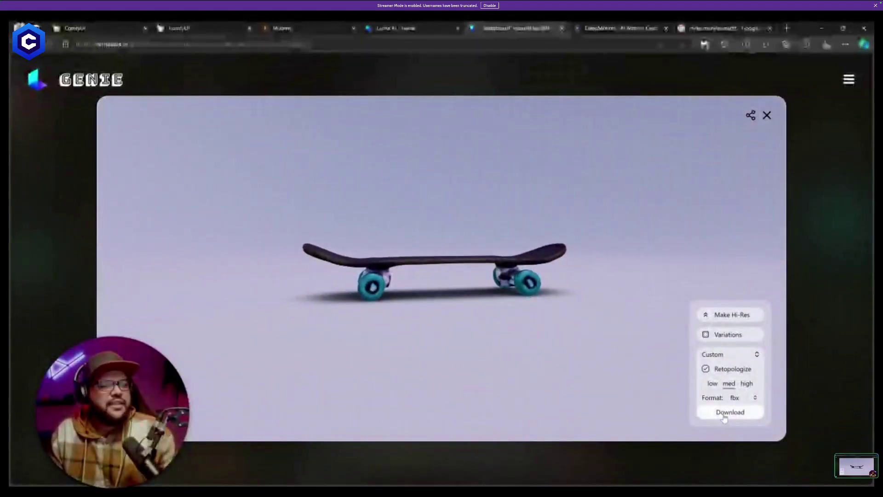
pyautogui.click(724, 416)
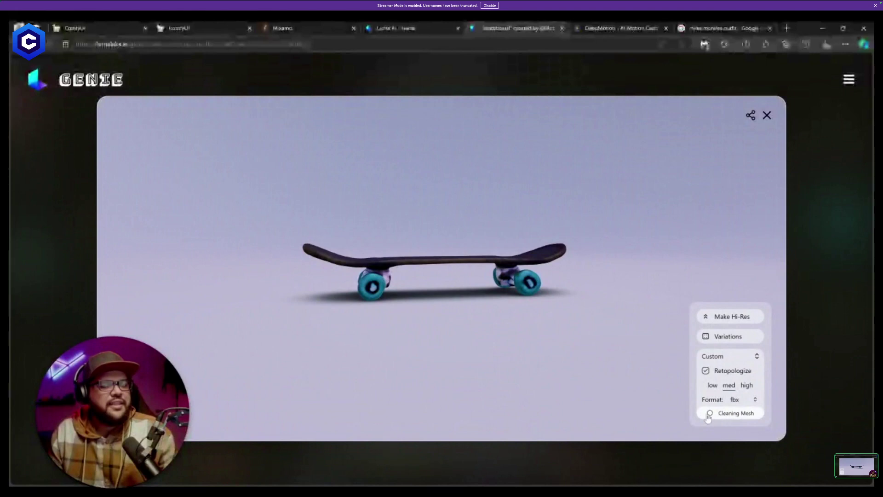
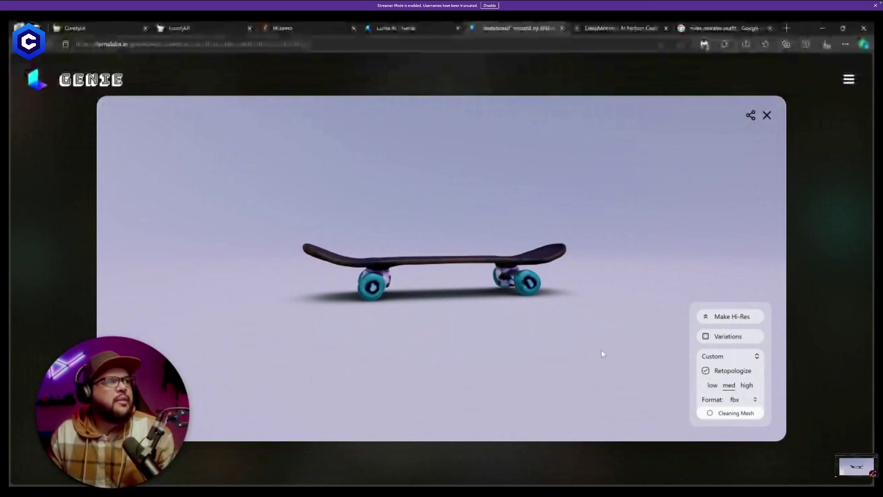
pyautogui.click(184, 28)
pyautogui.scroll(3, 344, 308)
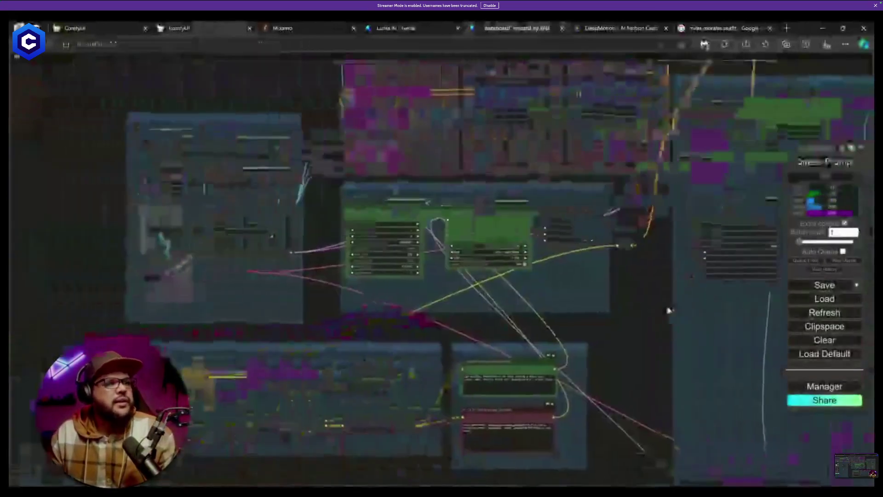
pyautogui.scroll(5, 152, 273)
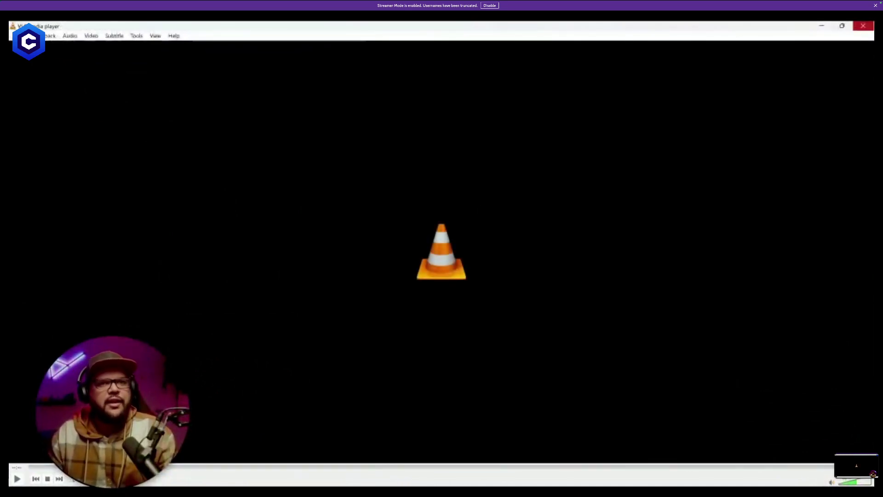
pyautogui.click(863, 25)
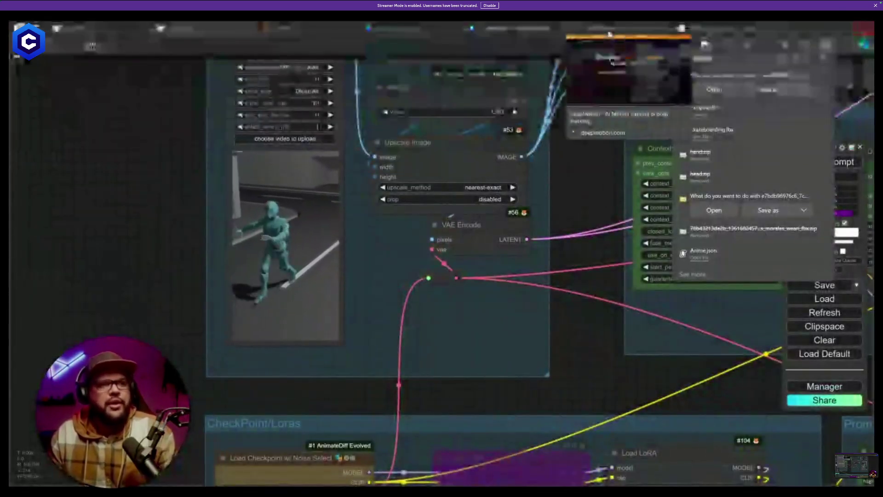
# Save the downloaded skateboard archive in the Civitai Stream Assets folder and extract it there.
pyautogui.click(505, 28)
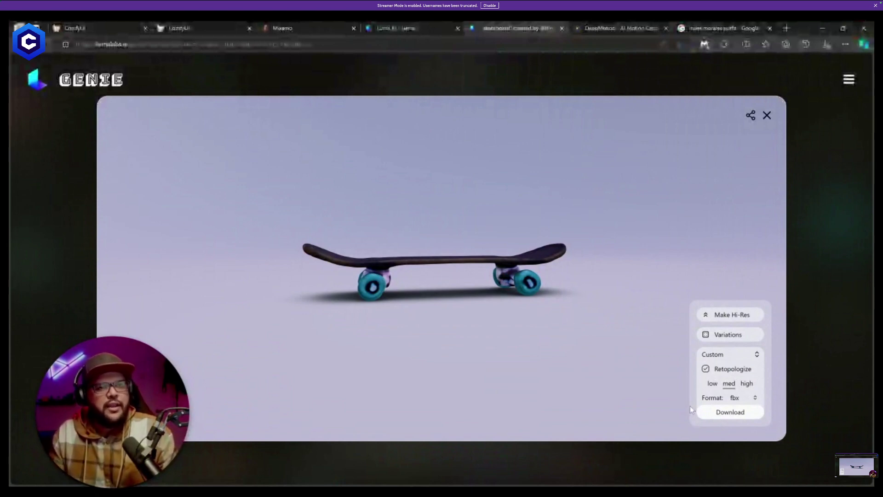
pyautogui.click(826, 44)
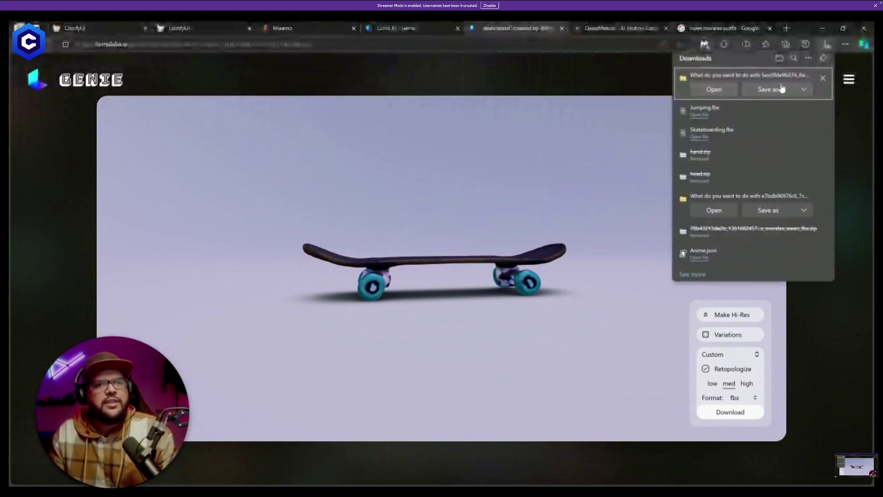
pyautogui.click(780, 88)
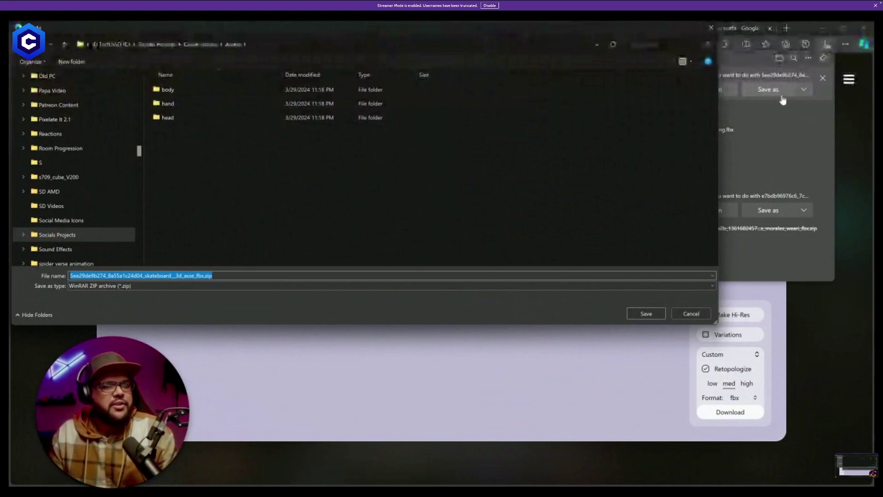
pyautogui.click(656, 316)
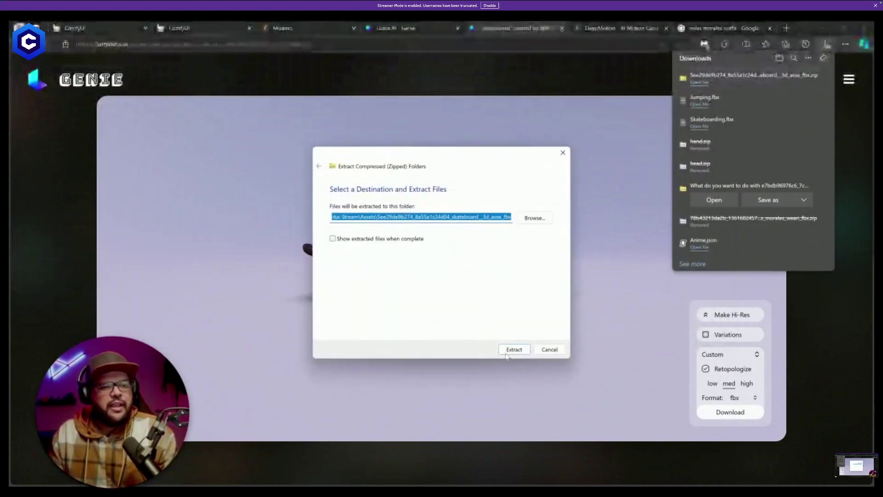
pyautogui.click(506, 352)
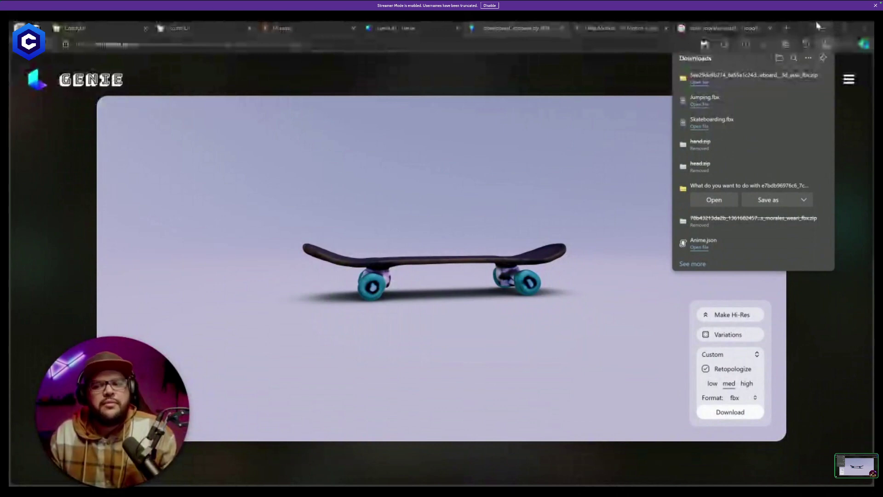
# Switch to Blender, save the open character project, and start a new General file.
pyautogui.click(819, 27)
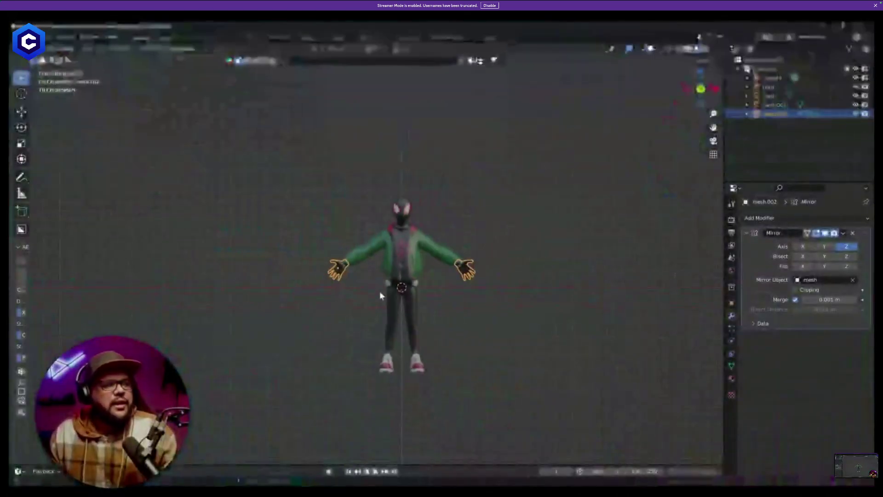
pyautogui.hotkey('ctrl', 's')
pyautogui.click(450, 299)
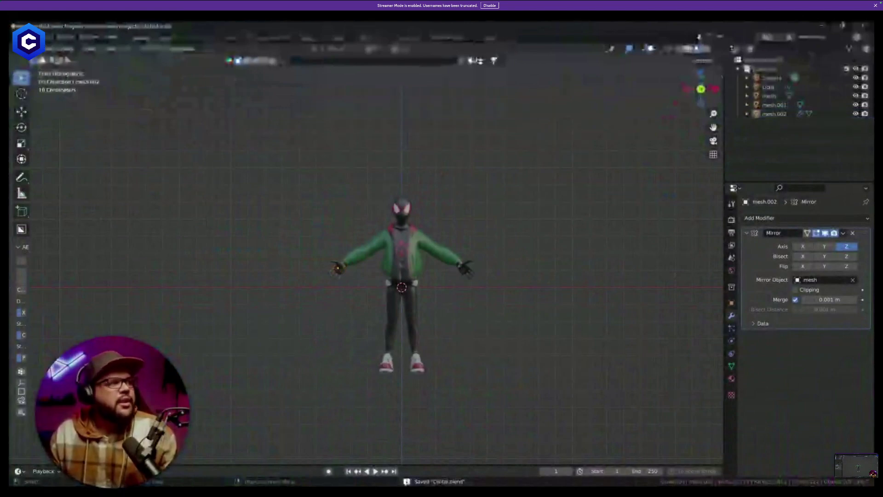
pyautogui.click(32, 37)
pyautogui.moveTo(69, 52)
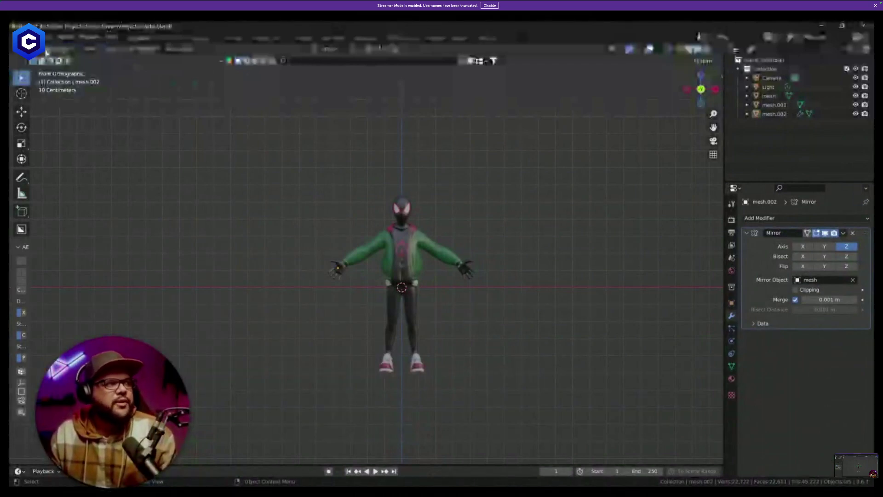
pyautogui.click(28, 37)
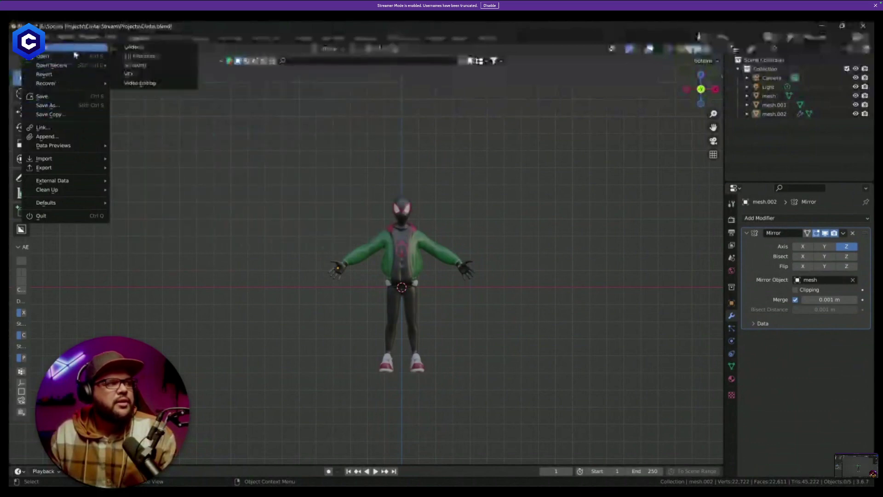
pyautogui.click(122, 53)
pyautogui.click(414, 275)
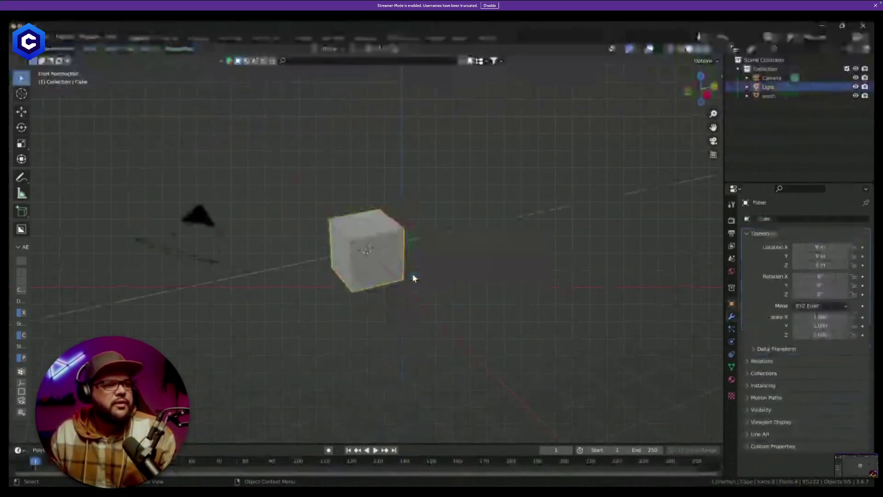
# Save the new file as "animation miles morales.blend" in the Civitai Stream Projects folder.
pyautogui.hotkey('ctrl', 's')
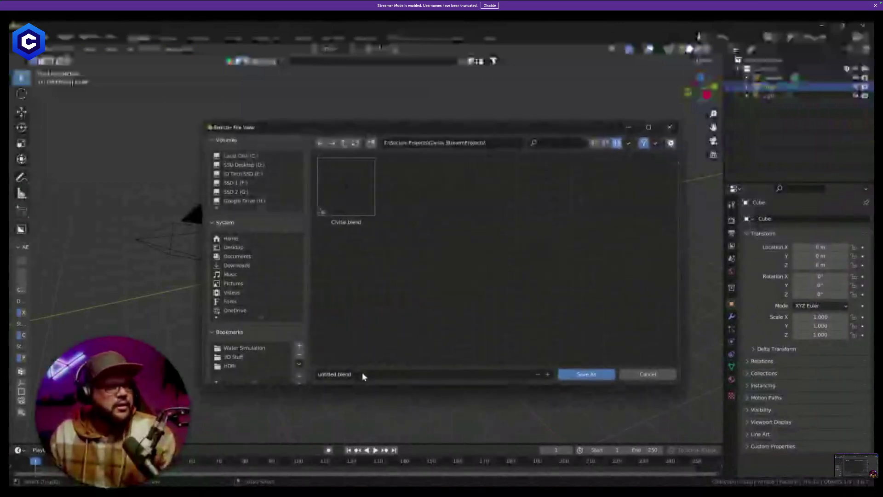
pyautogui.click(362, 373)
pyautogui.write('animation')
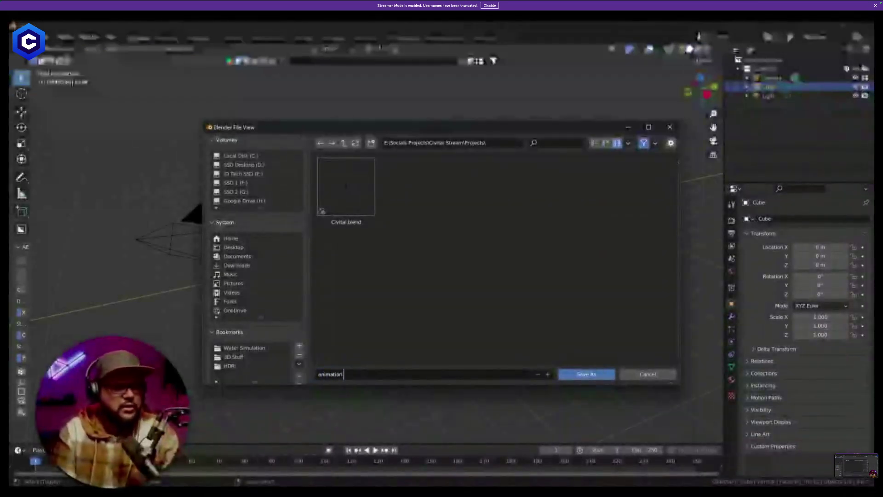
pyautogui.write(' miles models')
pyautogui.press('Return')
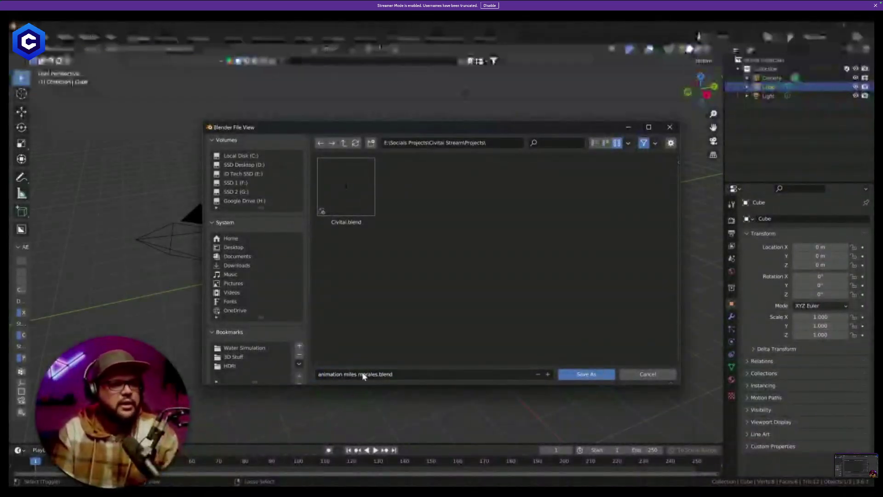
pyautogui.click(586, 374)
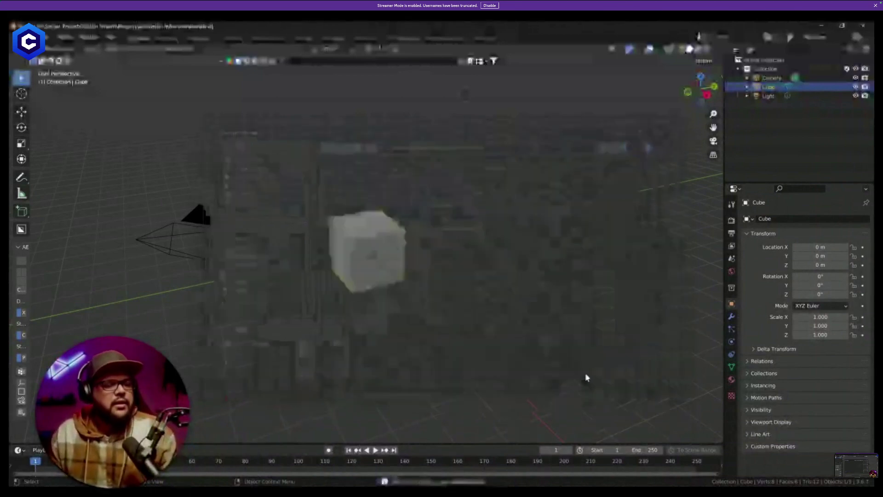
# Delete the default cube from the scene.
pyautogui.click(416, 251)
pyautogui.click(400, 240)
pyautogui.press('Delete')
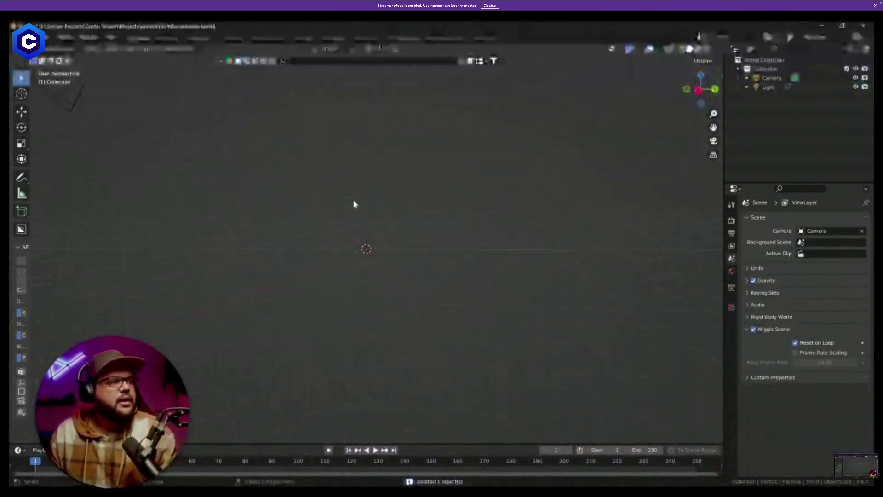
# Import Skateboarding.fbx from the Civitai Stream Assets folder with the default FBX import settings.
pyautogui.click(50, 36)
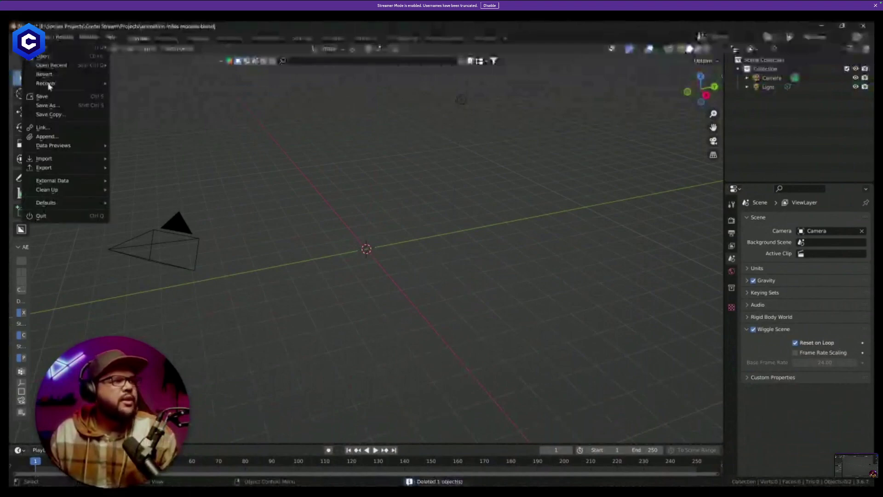
pyautogui.moveTo(91, 160)
pyautogui.click(161, 258)
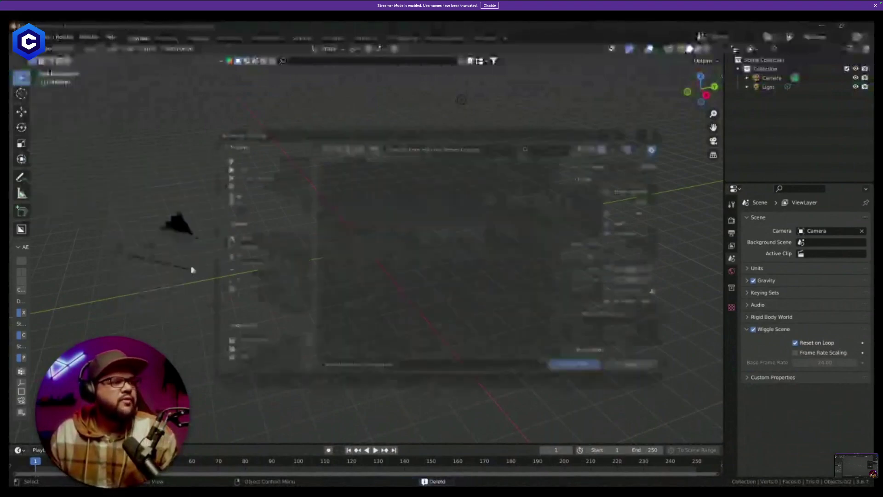
pyautogui.click(343, 143)
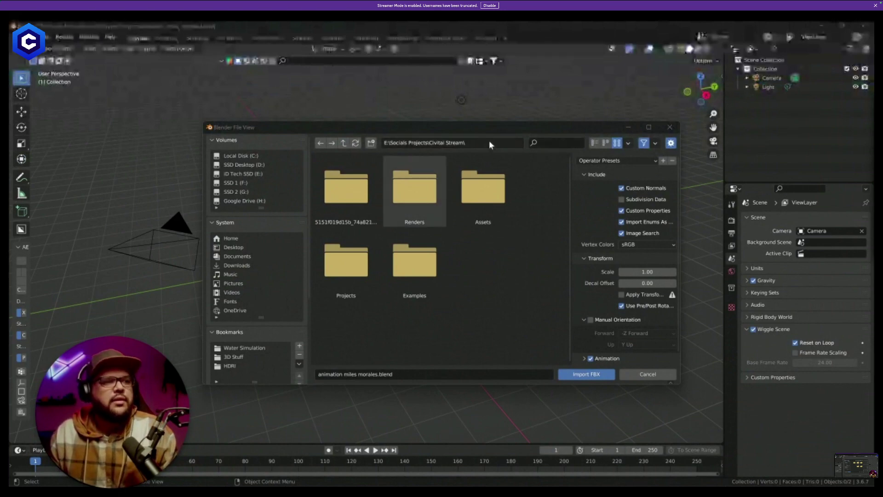
pyautogui.doubleClick(502, 222)
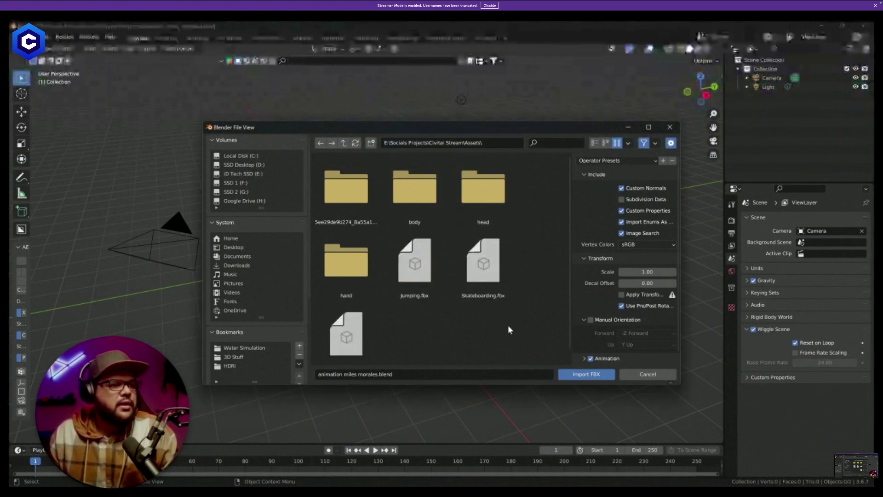
pyautogui.doubleClick(492, 276)
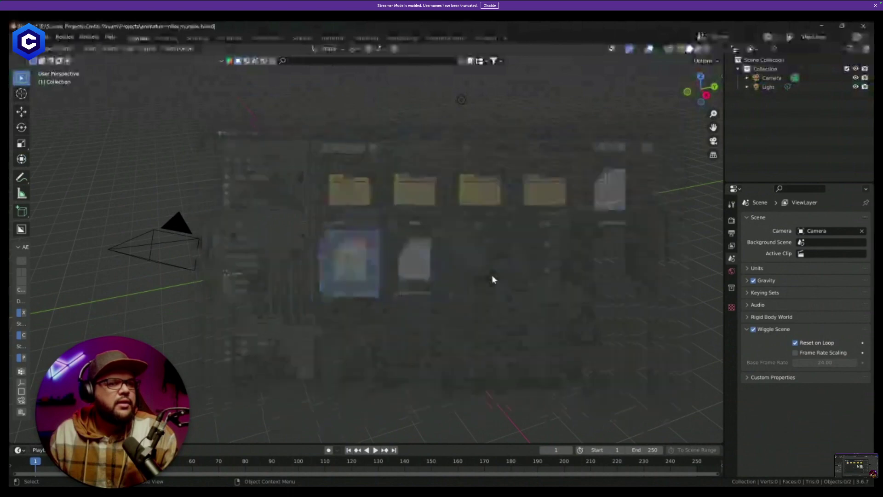
# Display the imported skateboarding character with its textures using Material Preview shading.
pyautogui.moveTo(358, 261); pyautogui.dragTo(406, 247, button='middle')
pyautogui.press('KP_1')
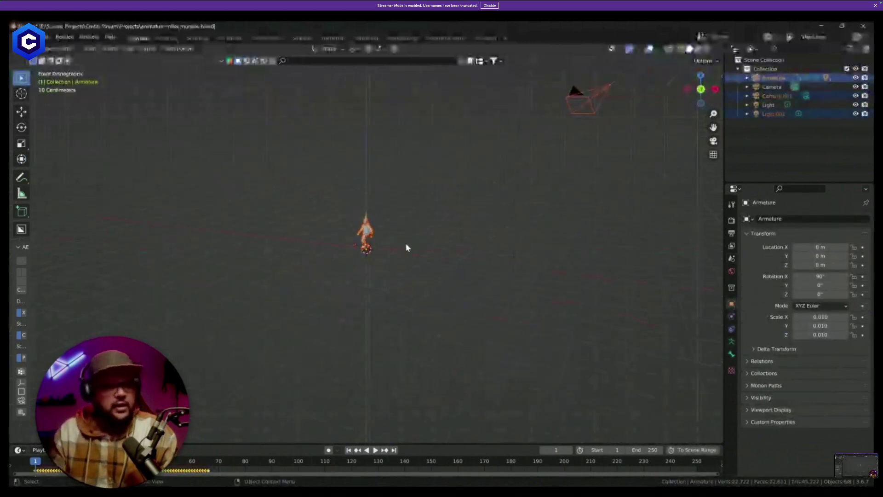
pyautogui.scroll(6, 406, 247)
pyautogui.moveTo(406, 248); pyautogui.dragTo(463, 205, button='middle')
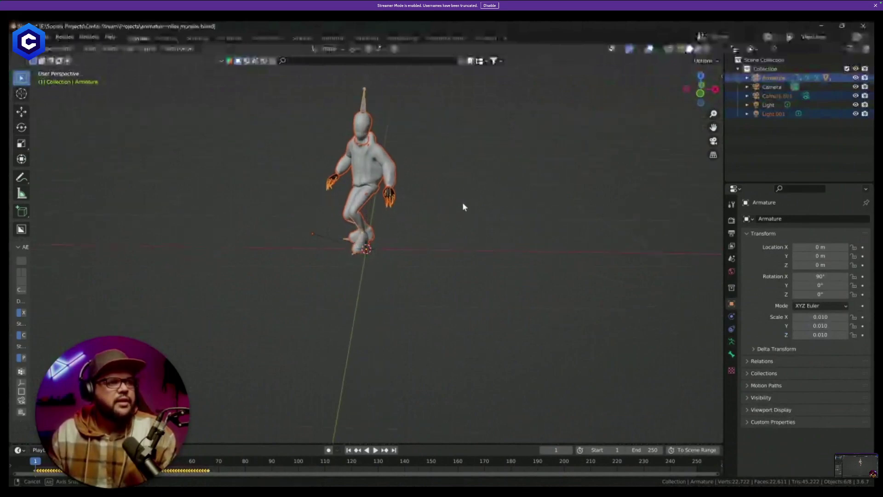
pyautogui.click(690, 50)
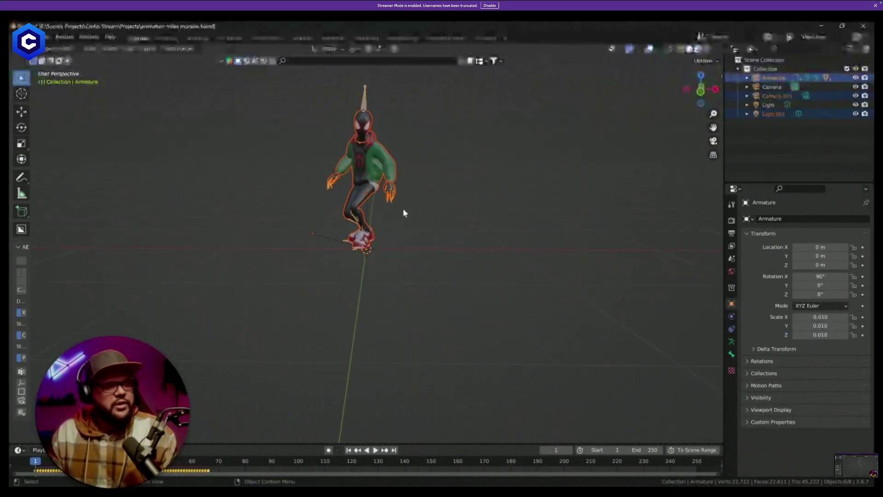
pyautogui.press('KP_1')
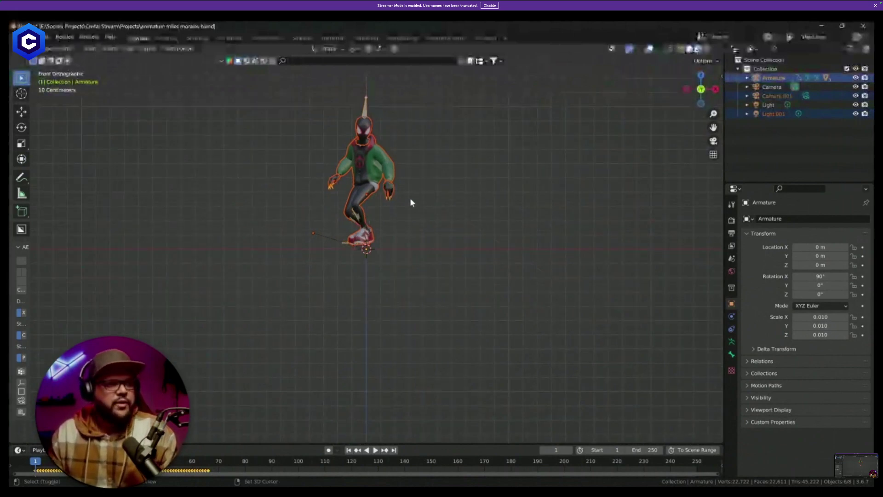
pyautogui.keyDown('shift'); pyautogui.moveTo(410, 199); pyautogui.dragTo(401, 239, button='middle'); pyautogui.keyUp('shift')
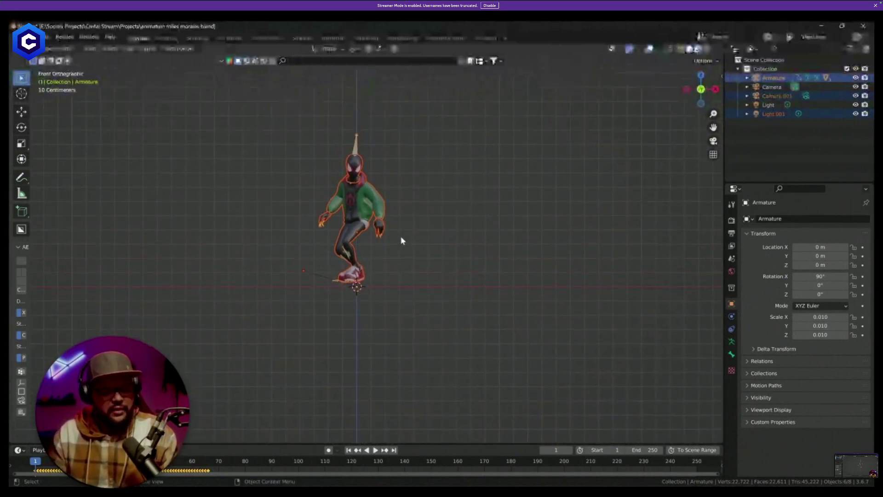
pyautogui.write('r')
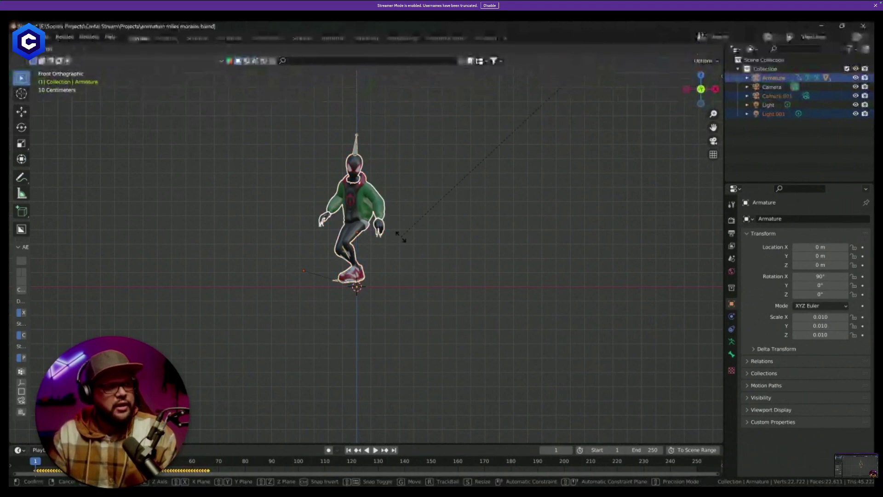
pyautogui.write('y90')
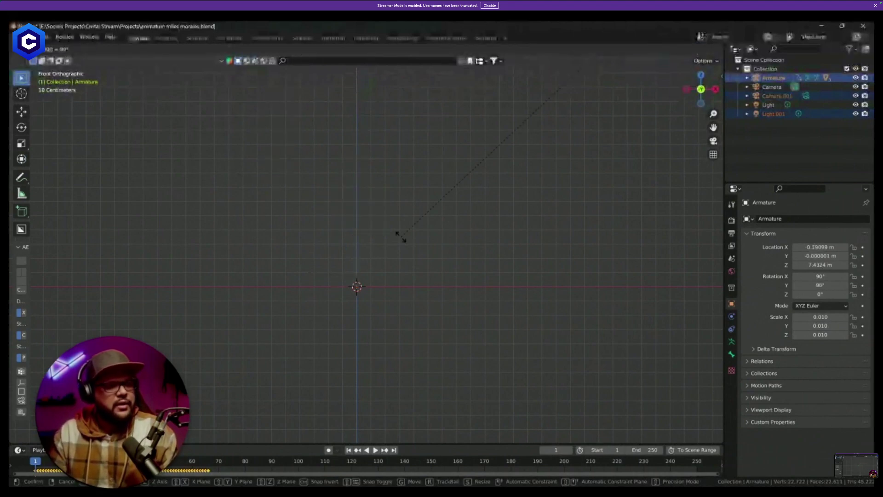
pyautogui.press('Escape')
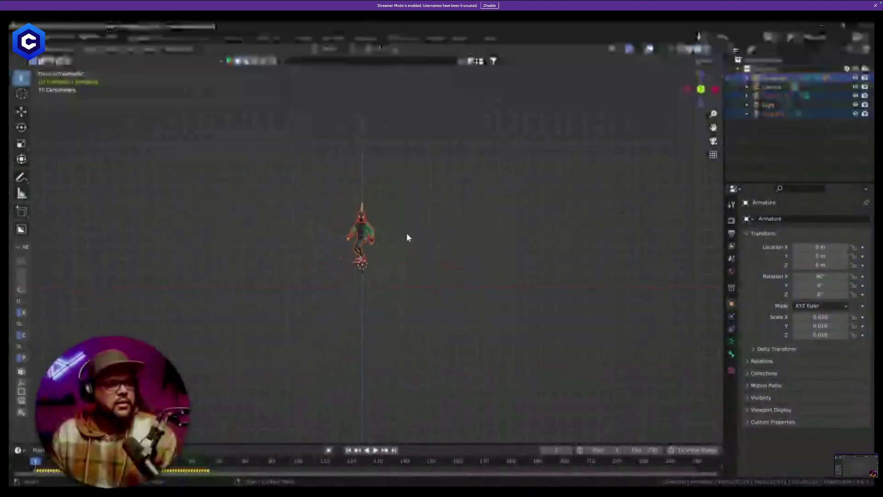
# Rotate the character's armature 90 degrees about the Z axis.
pyautogui.click(407, 234)
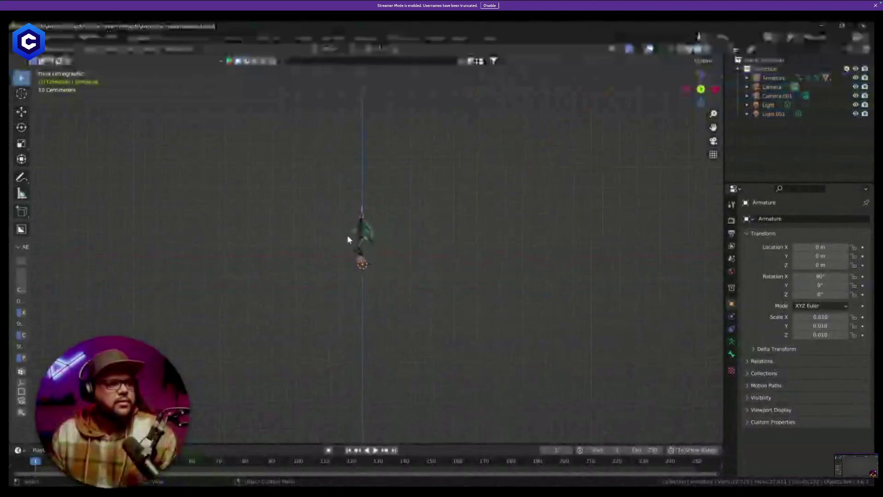
pyautogui.moveTo(302, 138); pyautogui.dragTo(452, 309)
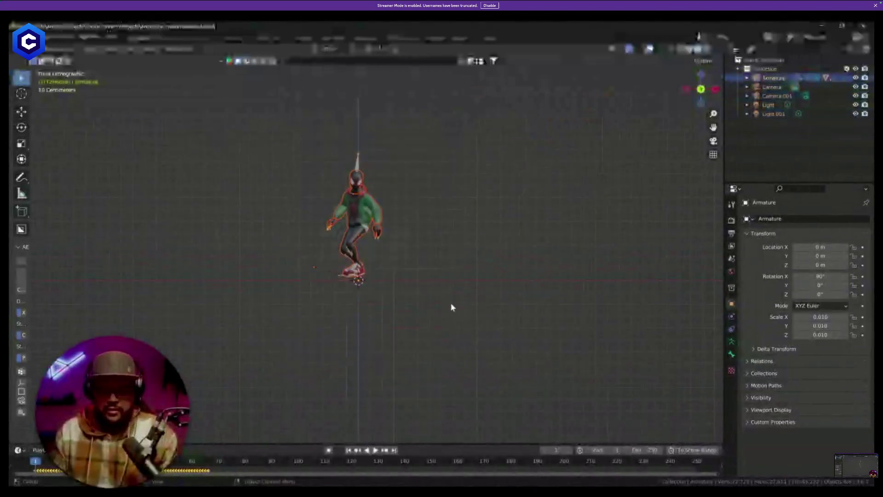
pyautogui.press('r')
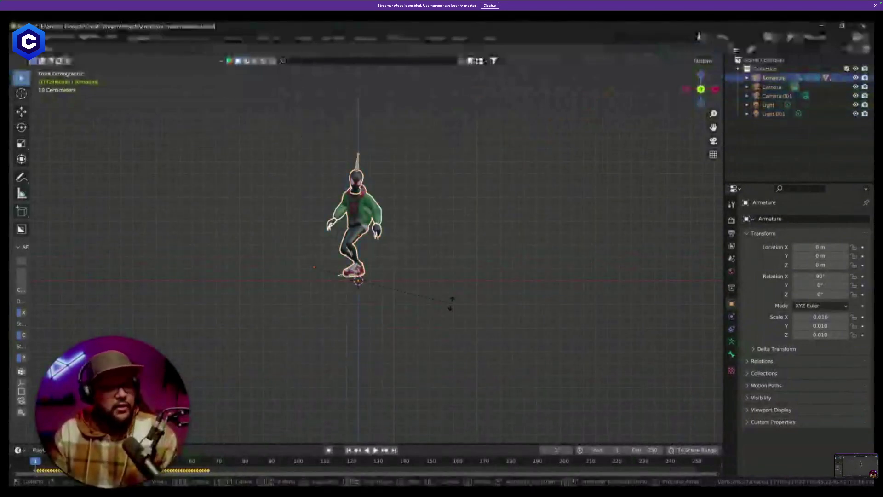
pyautogui.press('y')
pyautogui.press('9')
pyautogui.press('0')
pyautogui.press('Return')
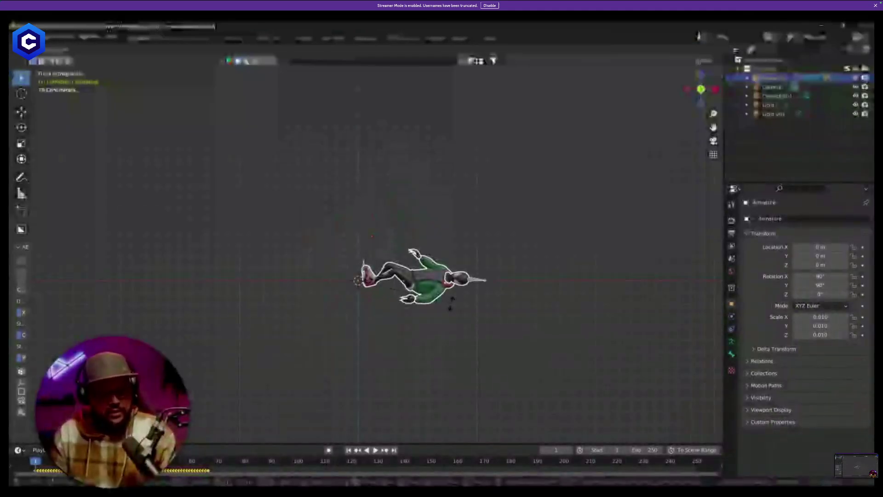
pyautogui.press('x')
pyautogui.press('z')
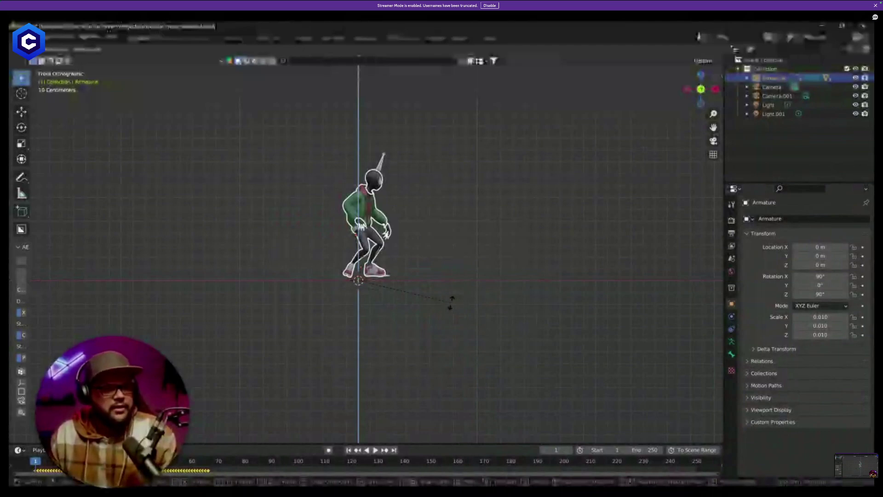
pyautogui.press('Return')
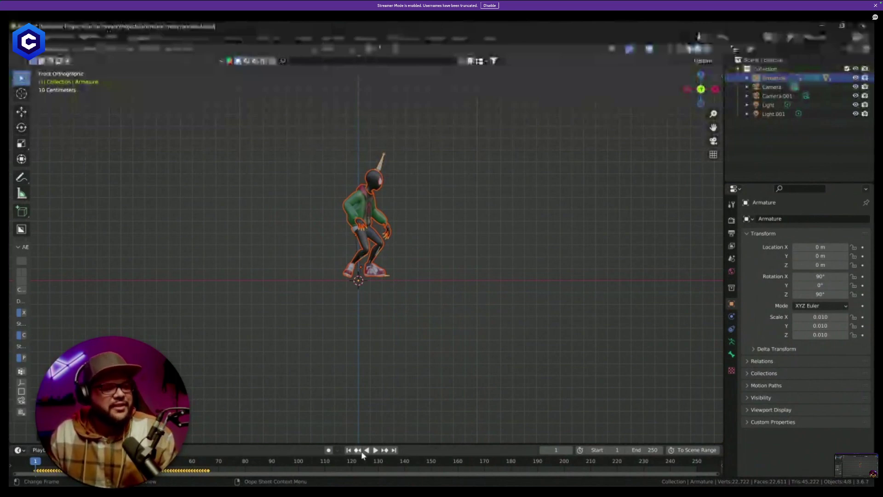
# Play back the skateboarding animation in an enlarged timeline and return the playhead to frame 0.
pyautogui.moveTo(382, 442); pyautogui.dragTo(386, 320)
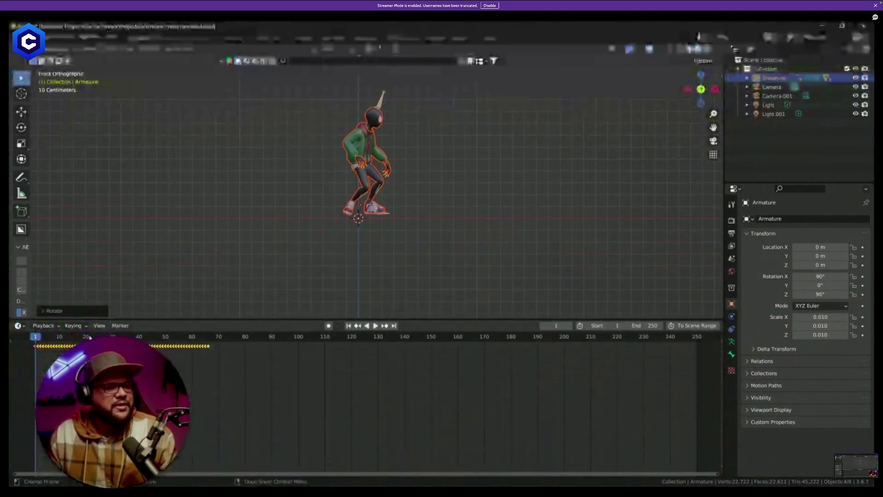
pyautogui.click(14, 341)
pyautogui.press('space')
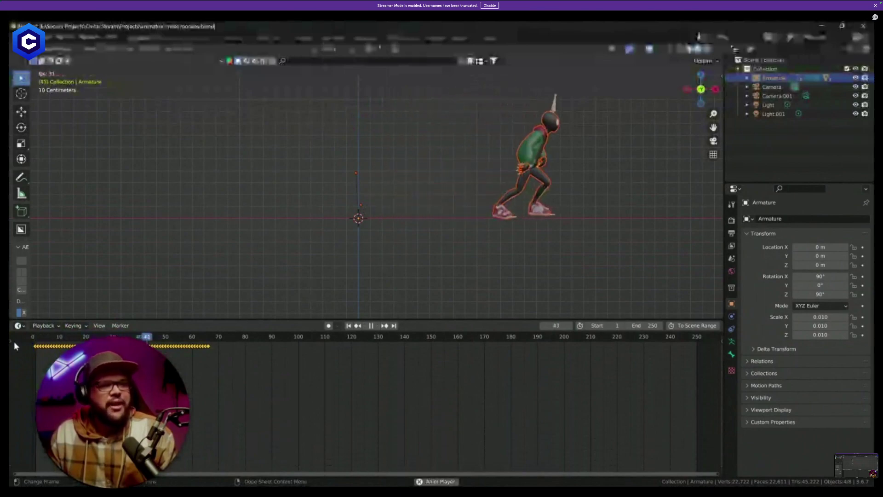
pyautogui.hotkey('shift', 'Left')
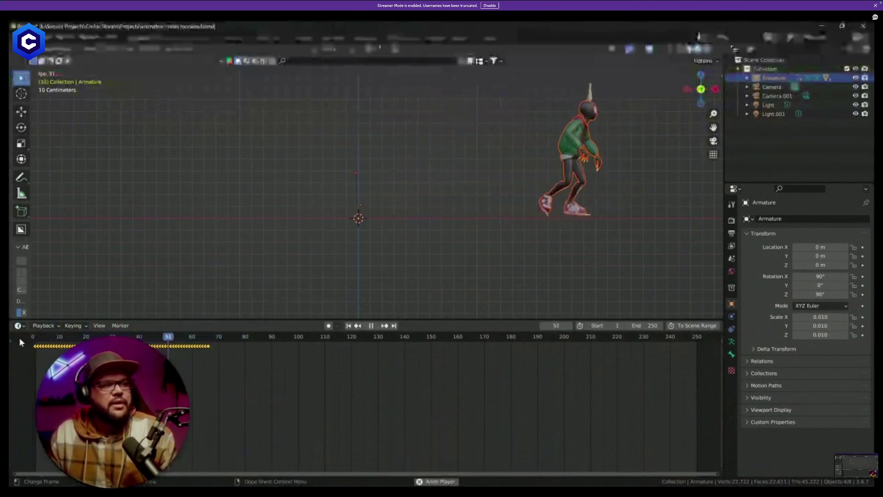
pyautogui.press('space')
pyautogui.moveTo(159, 337); pyautogui.dragTo(33, 337)
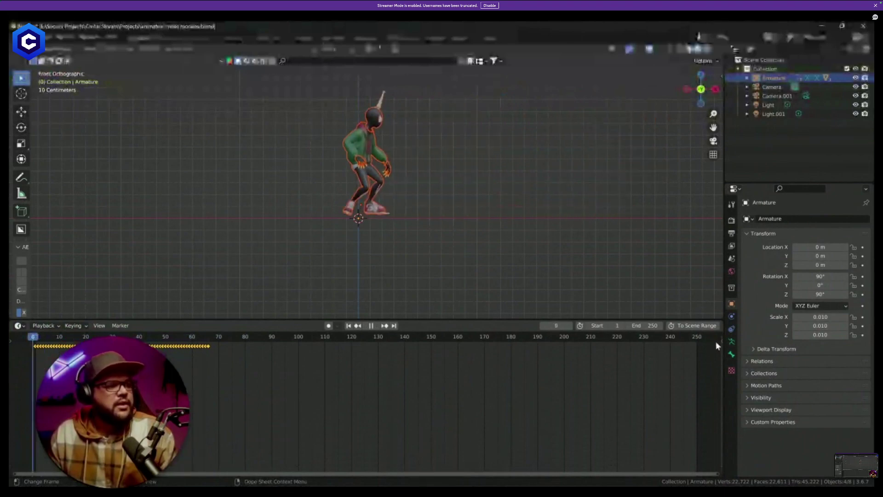
pyautogui.moveTo(518, 320); pyautogui.dragTo(533, 269)
pyautogui.moveTo(36, 288)
pyautogui.mouseDown()
pyautogui.moveTo(58, 288)
pyautogui.moveTo(34, 288)
pyautogui.mouseUp()
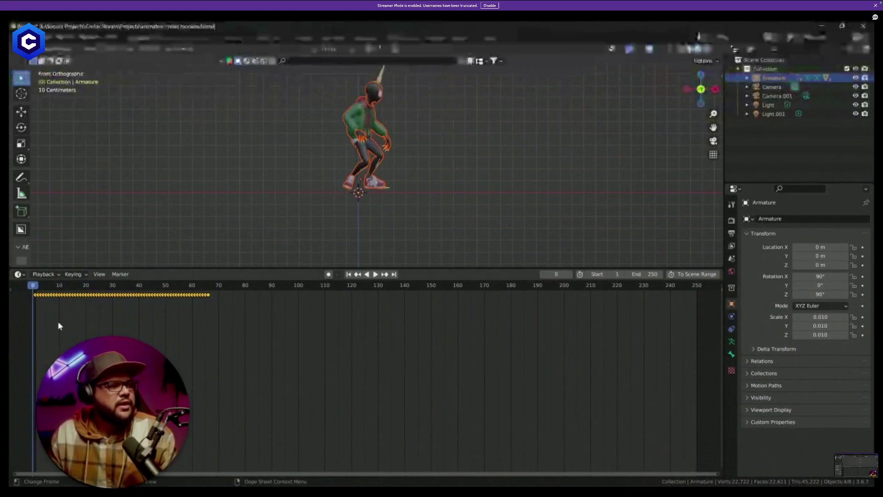
pyautogui.scroll(-1, 391, 206)
pyautogui.keyDown('shift'); pyautogui.moveTo(400, 204); pyautogui.dragTo(394, 236, button='middle'); pyautogui.keyUp('shift')
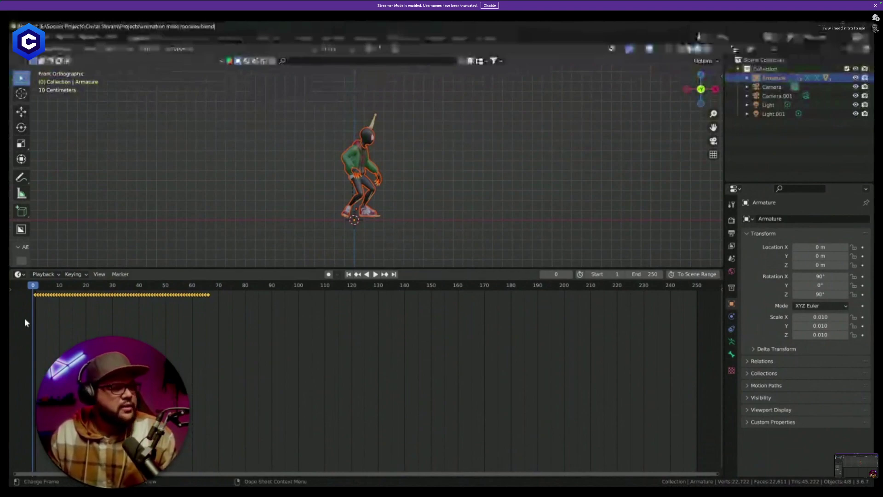
# Expand the timeline's Summary channels and examine the armature's keyframes bone by bone.
pyautogui.click(11, 289)
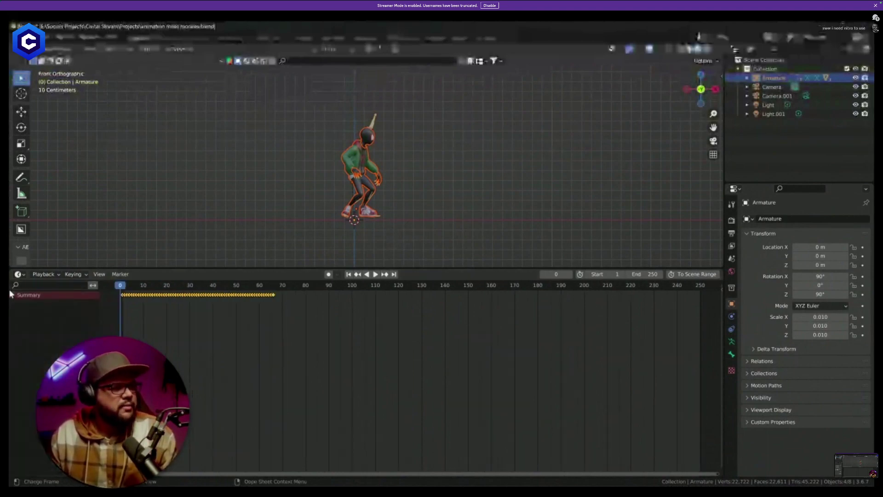
pyautogui.click(12, 295)
pyautogui.scroll(-2, 414, 368)
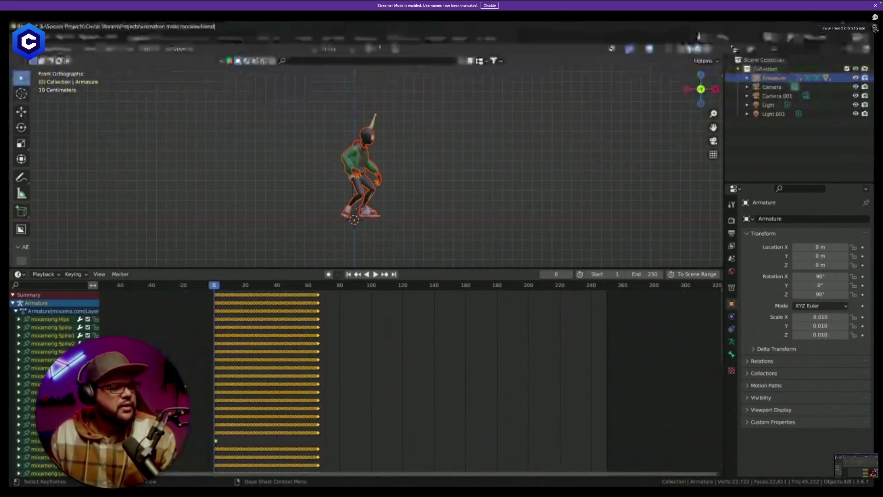
pyautogui.scroll(1, 409, 368)
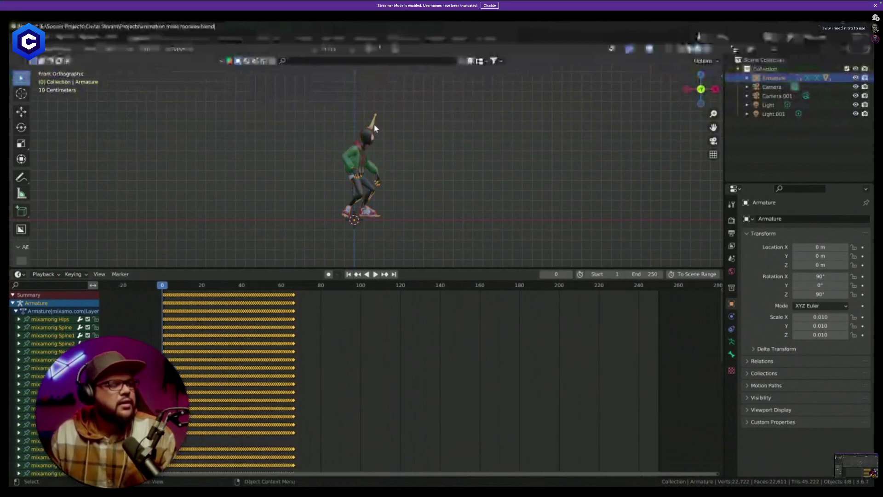
pyautogui.moveTo(141, 364); pyautogui.dragTo(249, 368, button='middle')
pyautogui.scroll(-5, 244, 359)
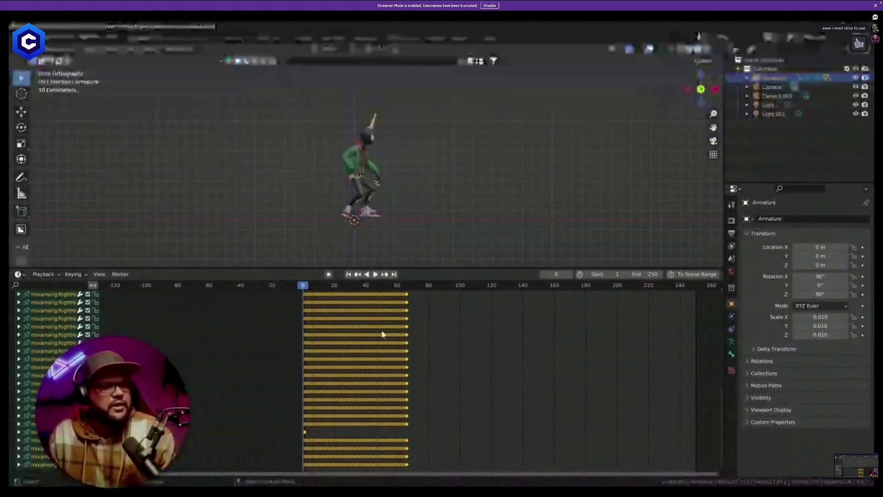
pyautogui.press('space')
pyautogui.moveTo(322, 286); pyautogui.dragTo(247, 286)
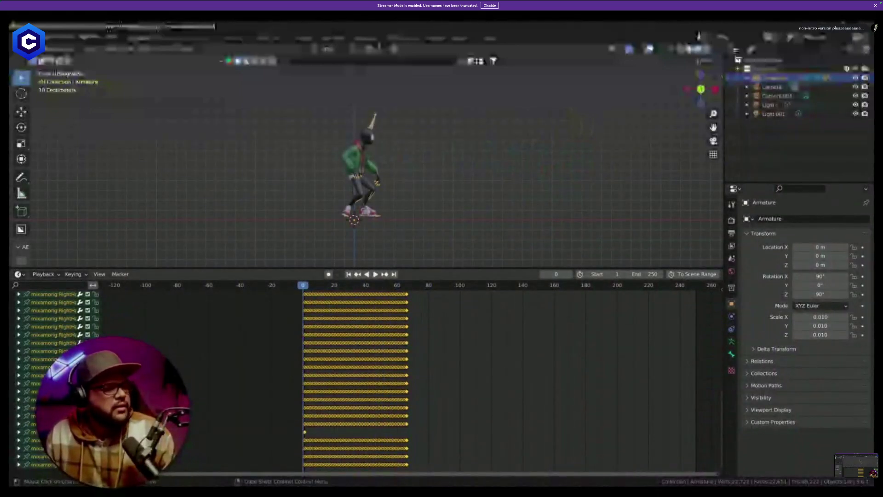
pyautogui.scroll(10, 55, 322)
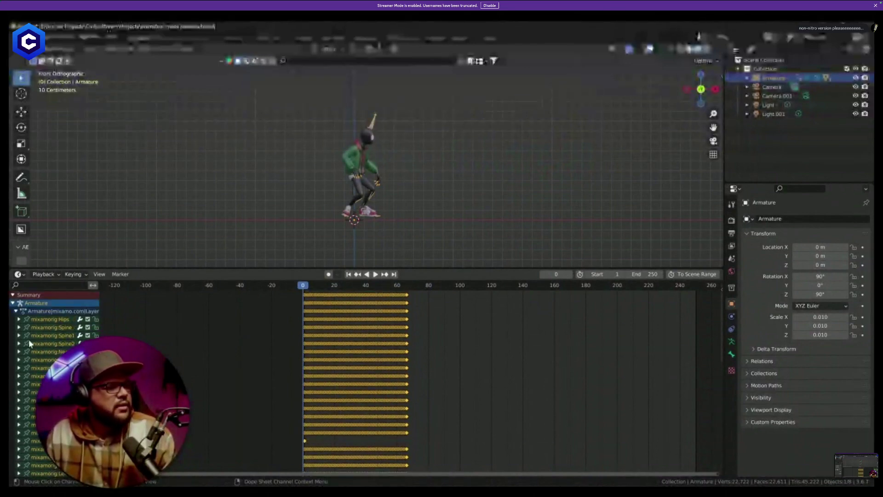
# Enable In Front in the armature's Viewport Display settings to draw the bones over the character mesh.
pyautogui.click(390, 137)
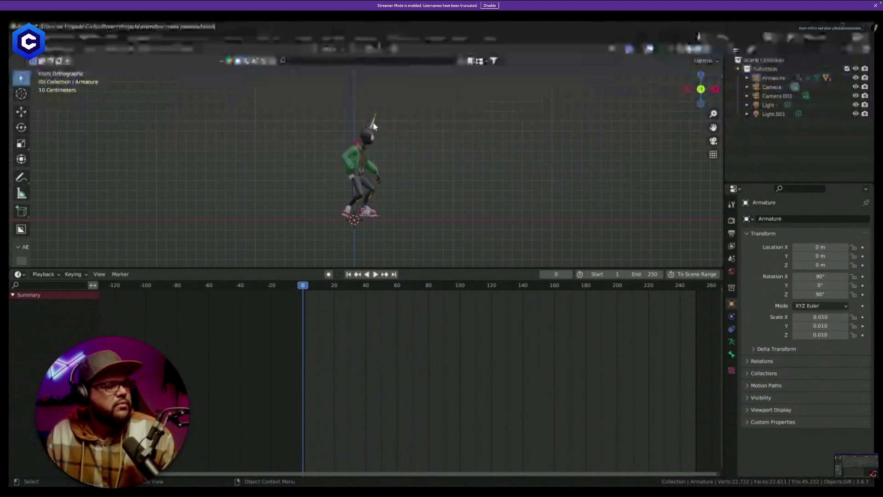
pyautogui.click(374, 125)
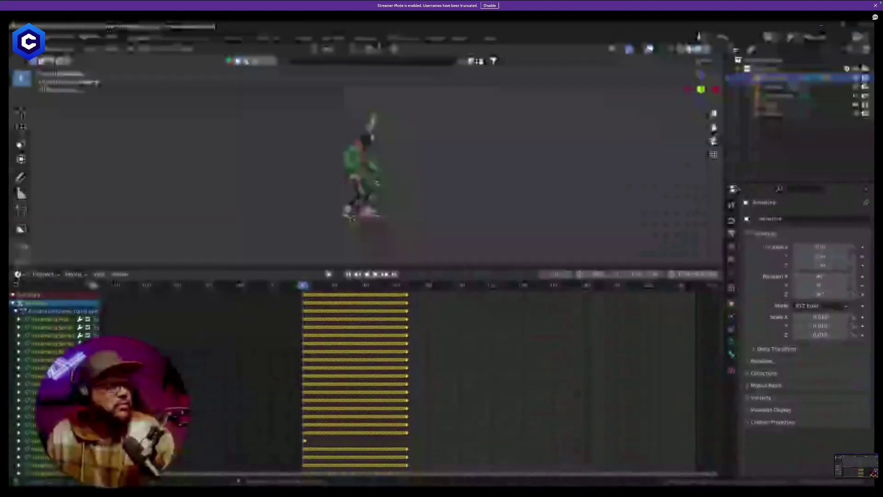
pyautogui.scroll(-3, 64, 367)
pyautogui.scroll(-10, 410, 377)
pyautogui.scroll(7, 288, 206)
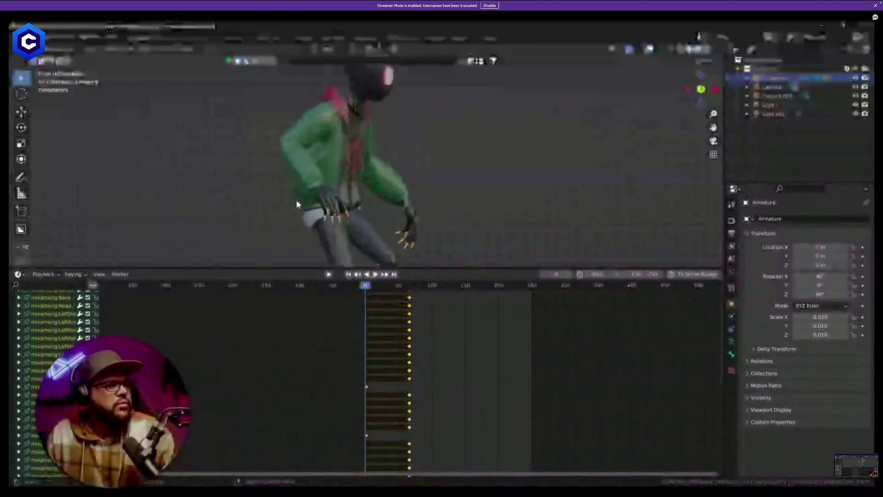
pyautogui.scroll(-6, 296, 204)
pyautogui.click(52, 51)
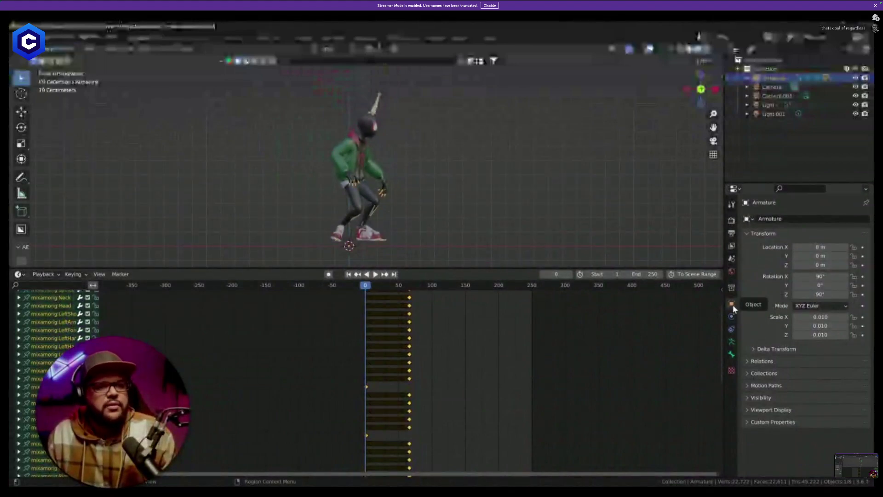
pyautogui.click(731, 341)
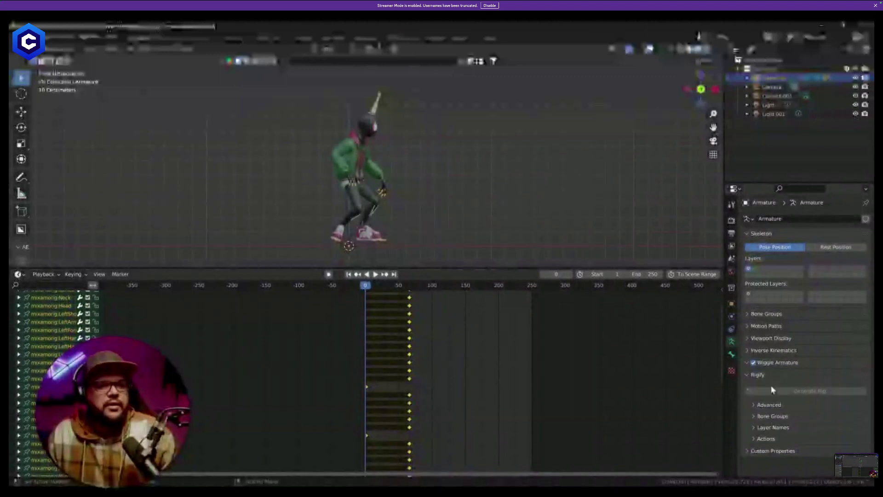
pyautogui.click(759, 338)
pyautogui.scroll(-2, 768, 377)
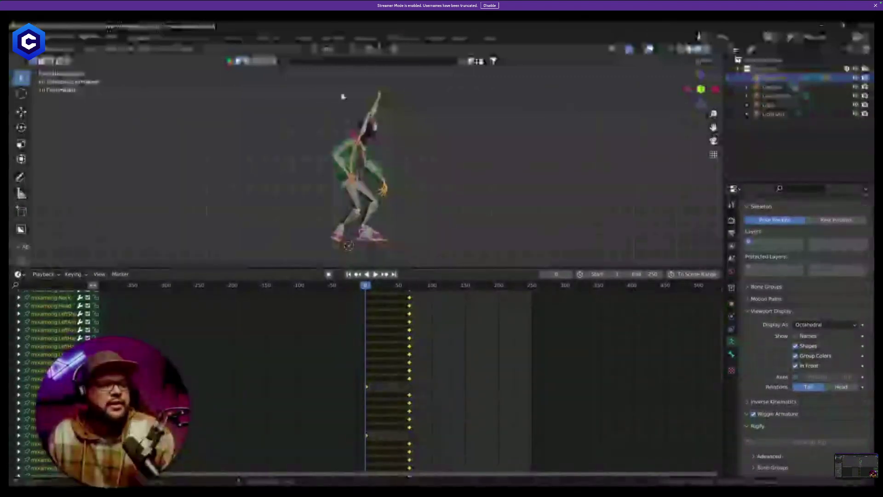
# Switch the armature to Pose Mode and select its hips bone.
pyautogui.scroll(5, 390, 160)
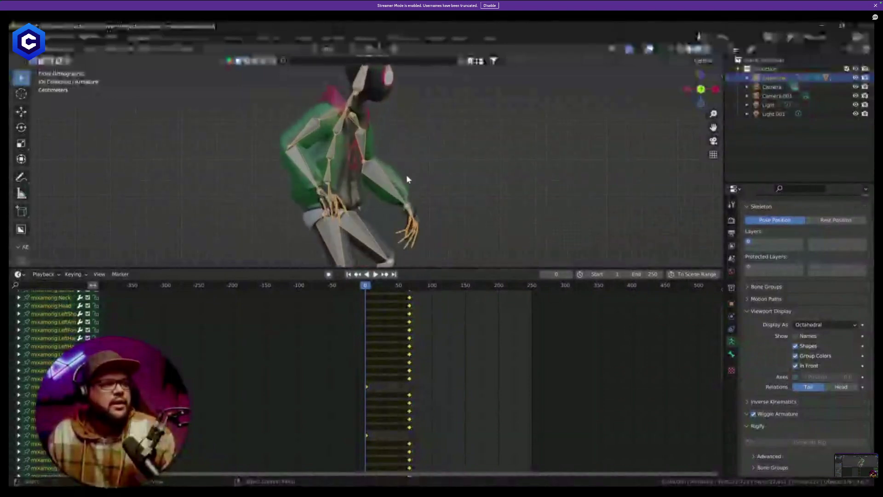
pyautogui.click(422, 170)
pyautogui.click(386, 188)
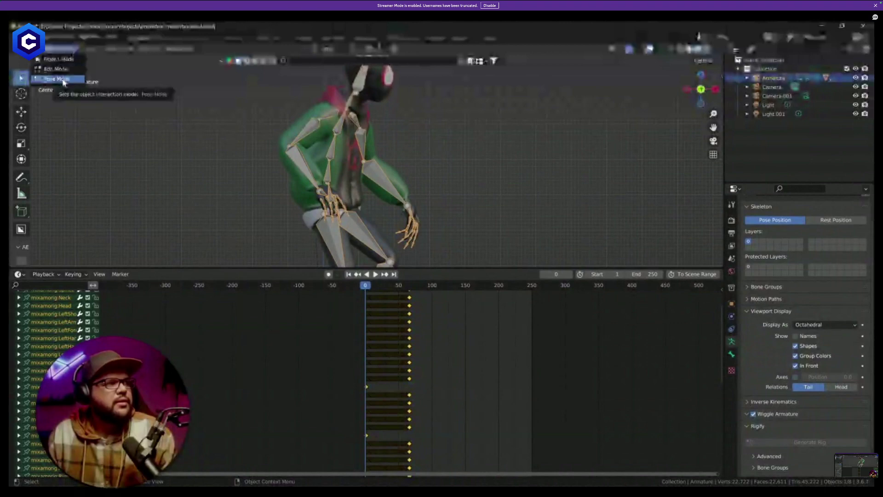
pyautogui.click(63, 80)
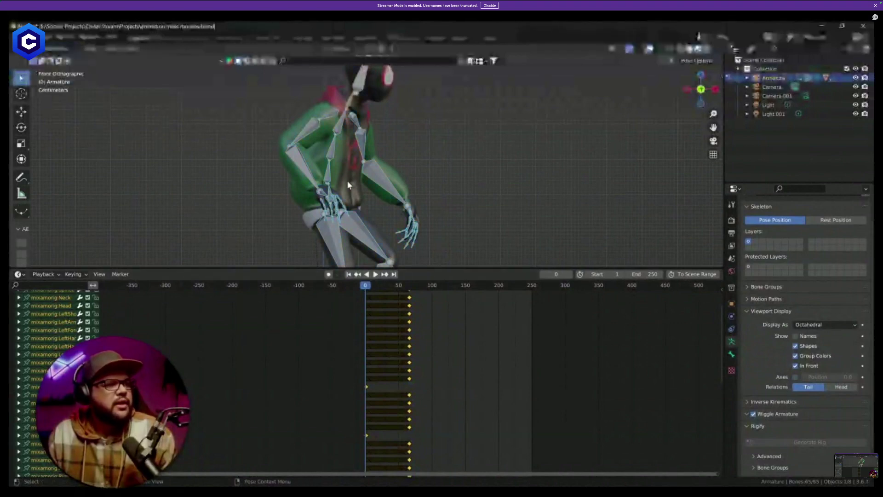
pyautogui.click(331, 183)
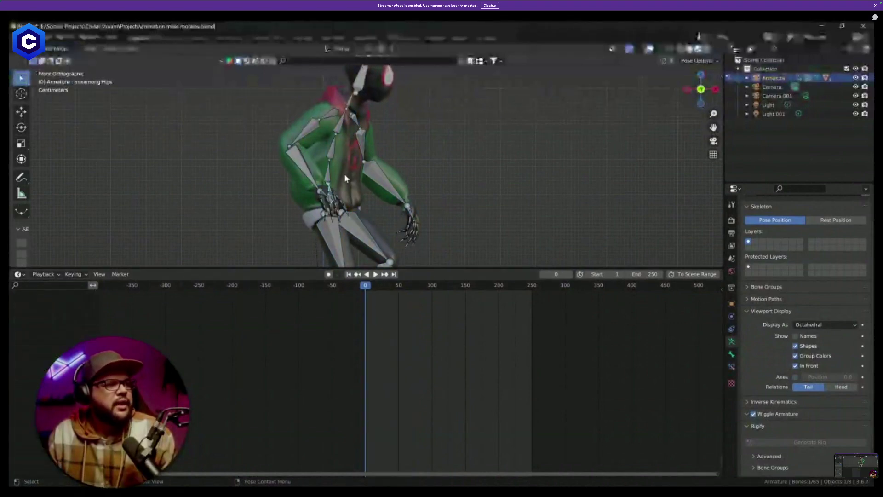
# Delete all keyframes of the hips bone from the timeline.
pyautogui.moveTo(345, 175)
pyautogui.mouseDown(button='middle')
pyautogui.moveTo(355, 183)
pyautogui.moveTo(349, 187)
pyautogui.mouseUp(button='middle')
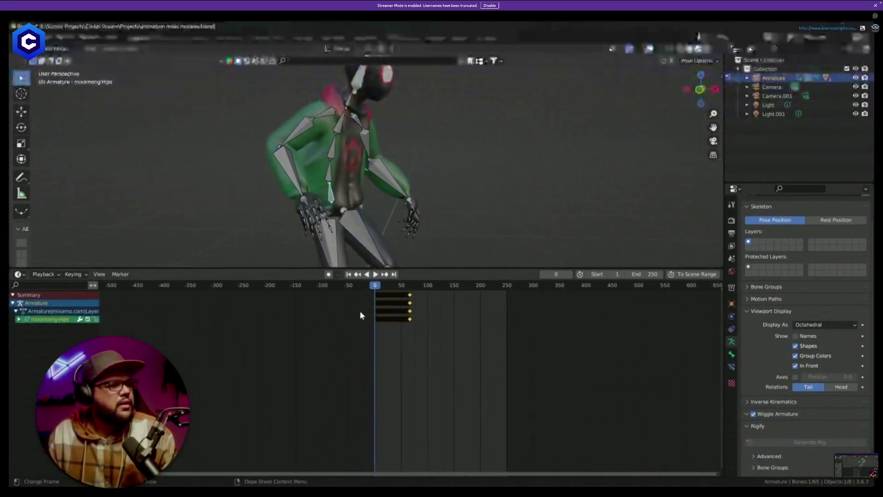
pyautogui.scroll(3, 391, 315)
pyautogui.scroll(3, 392, 316)
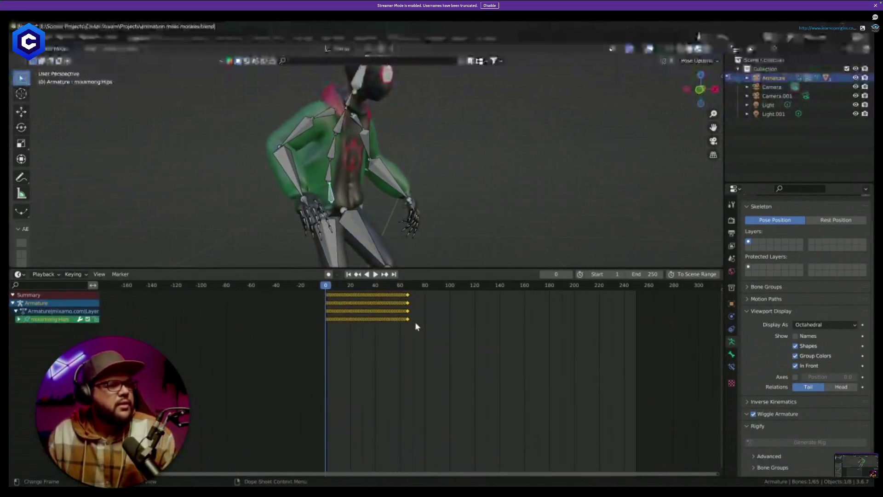
pyautogui.click(326, 328)
pyautogui.moveTo(445, 322); pyautogui.dragTo(309, 286)
pyautogui.press('Delete')
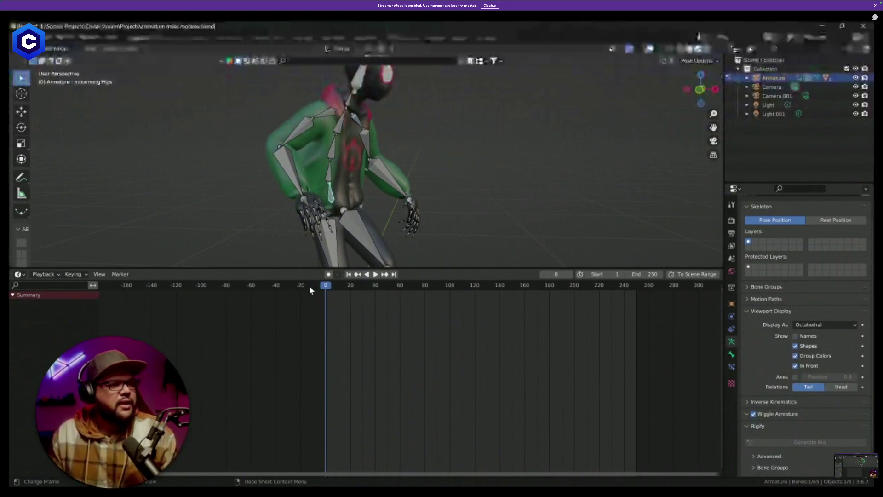
# Play the animation to check the character's motion without hips keyframes, and undo the keyframe deletion.
pyautogui.press('space')
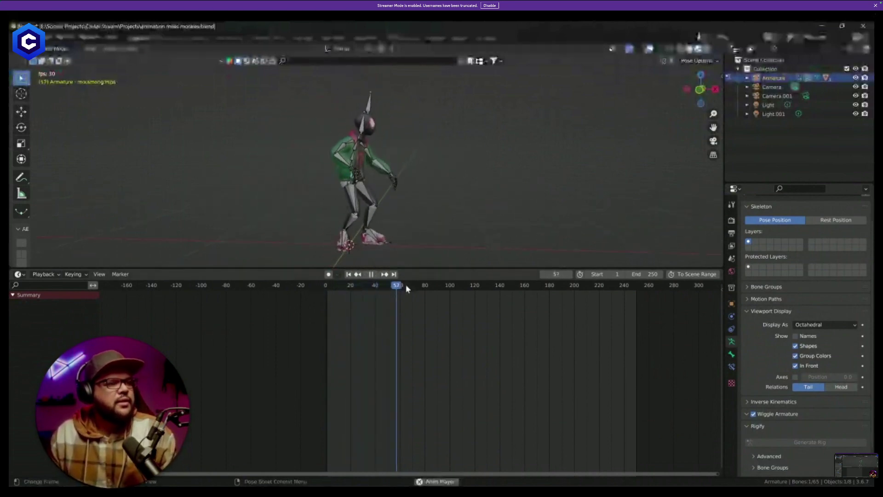
pyautogui.moveTo(401, 289); pyautogui.dragTo(323, 287)
pyautogui.press('space')
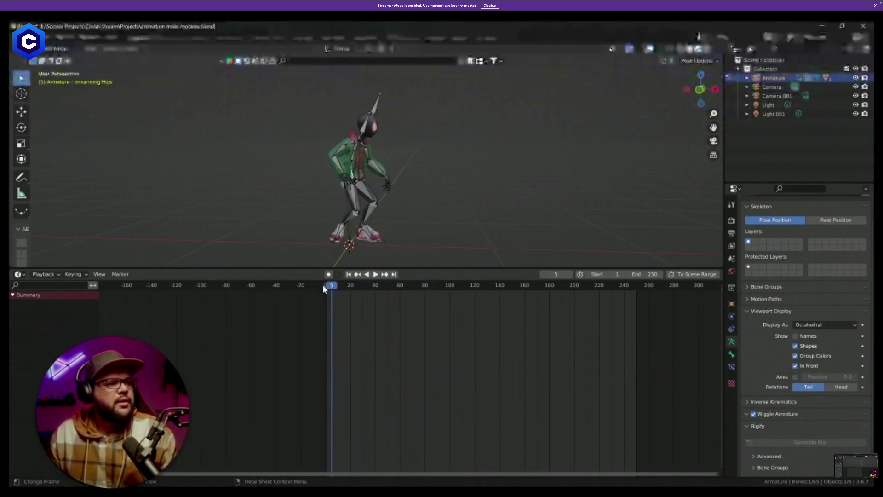
pyautogui.press('space')
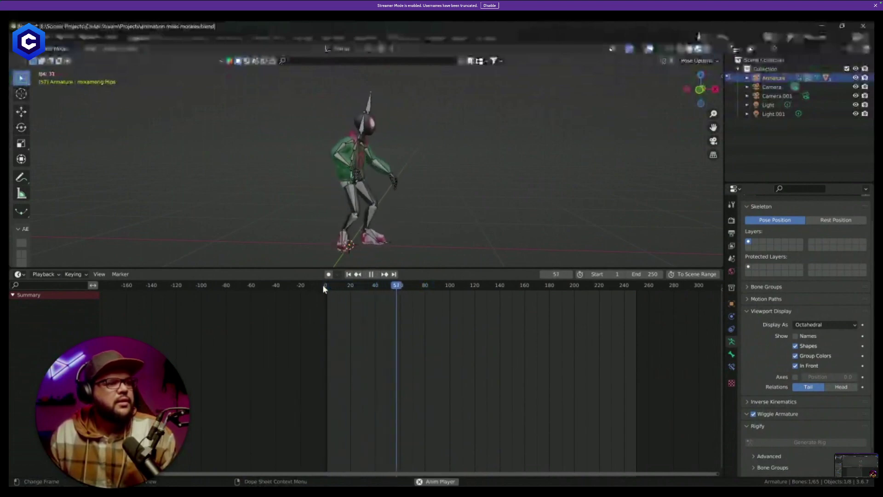
pyautogui.press('Escape')
pyautogui.hotkey('ctrl', 'v')
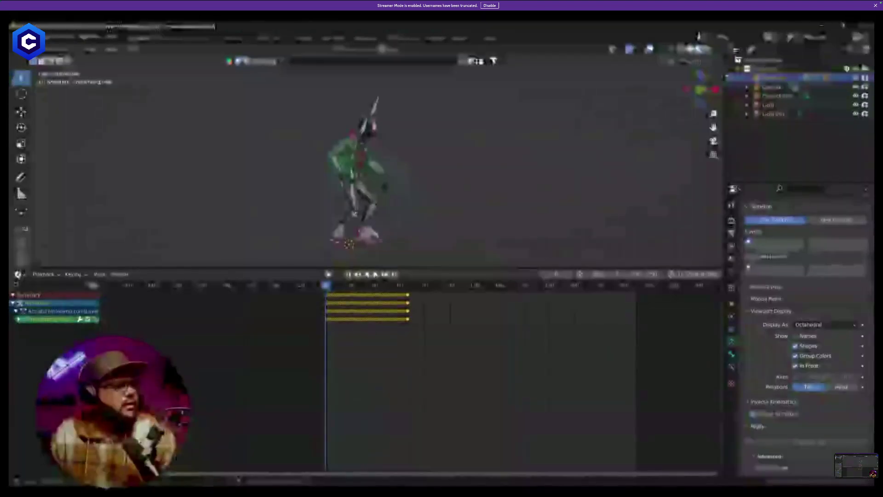
# Expand the hips bone's individual transform channels in the timeline and move to frame 28.
pyautogui.click(19, 319)
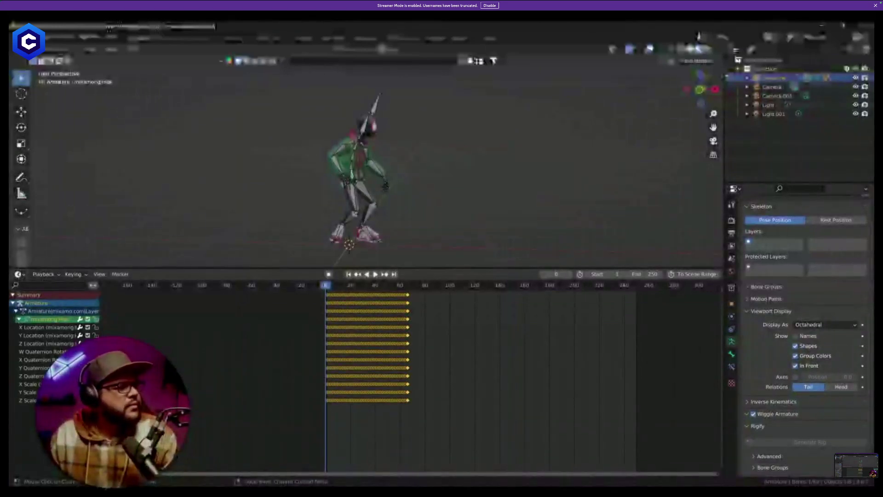
pyautogui.click(363, 351)
pyautogui.scroll(5, 364, 351)
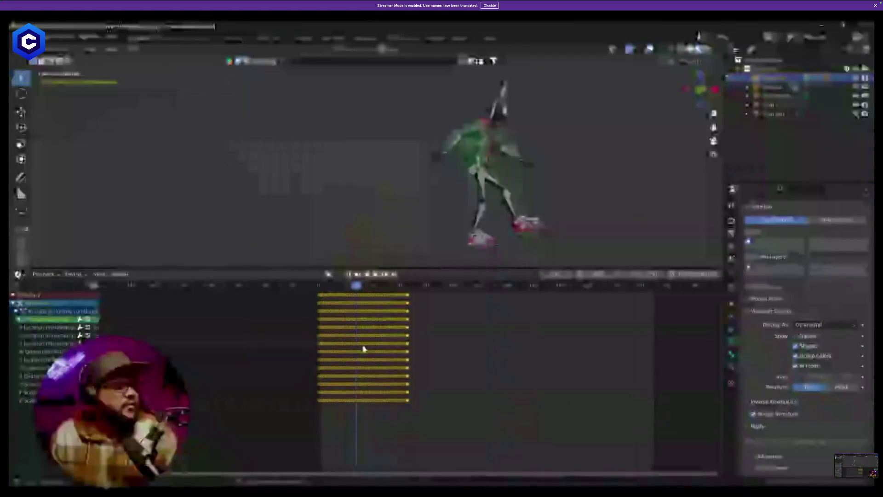
# Try shifting the hips' Z and X Quaternion Rotation keyframes from frame 28 onward to test their effect on the character.
pyautogui.moveTo(430, 357); pyautogui.dragTo(391, 382)
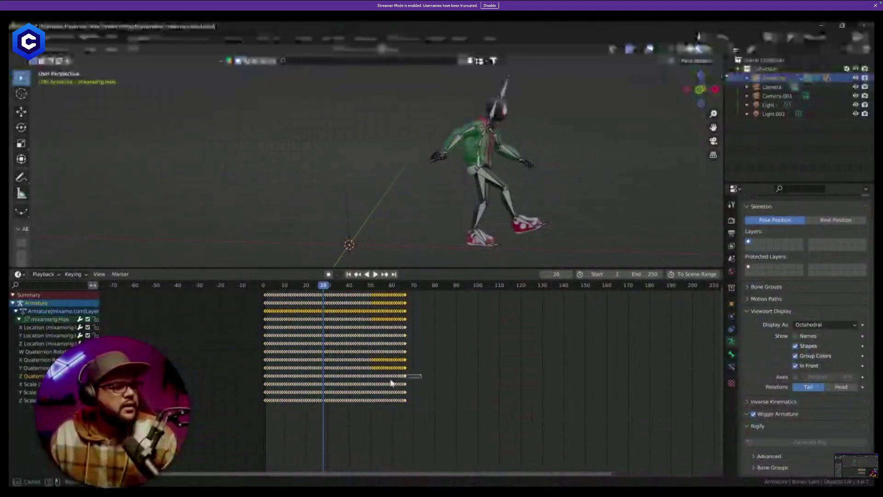
pyautogui.moveTo(320, 378); pyautogui.dragTo(327, 375)
pyautogui.press('g')
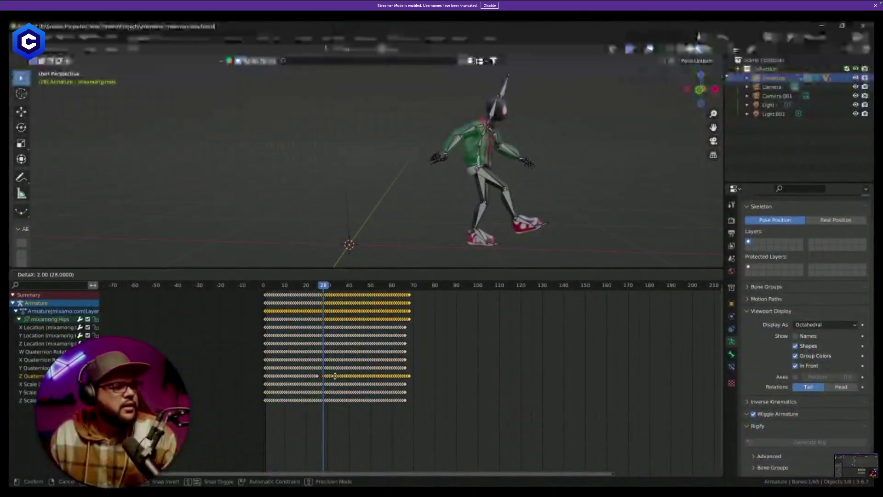
pyautogui.click(338, 376)
pyautogui.hotkey('ctrl', 'z')
pyautogui.moveTo(420, 374); pyautogui.dragTo(325, 366)
pyautogui.press('g')
pyautogui.press('Escape')
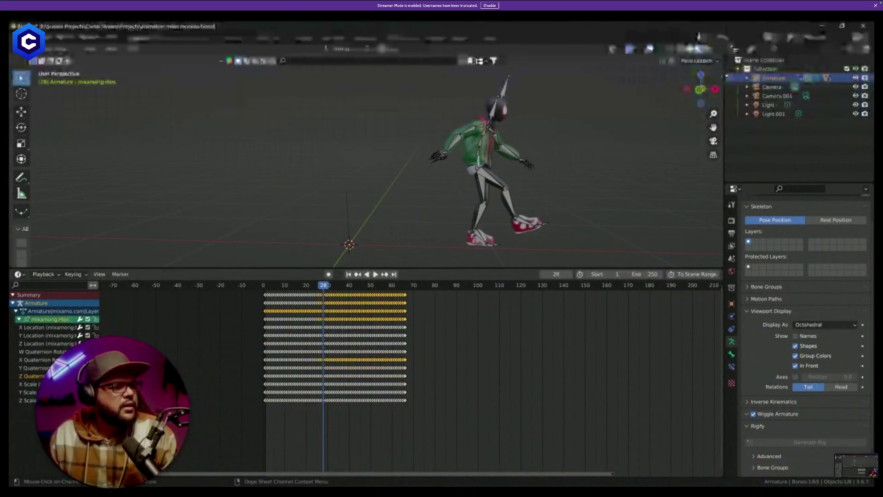
# Try shifting the hips' Z, Y and X Scale keyframes from frame 28 onward to test their effect on the character.
pyautogui.moveTo(426, 409); pyautogui.dragTo(325, 397)
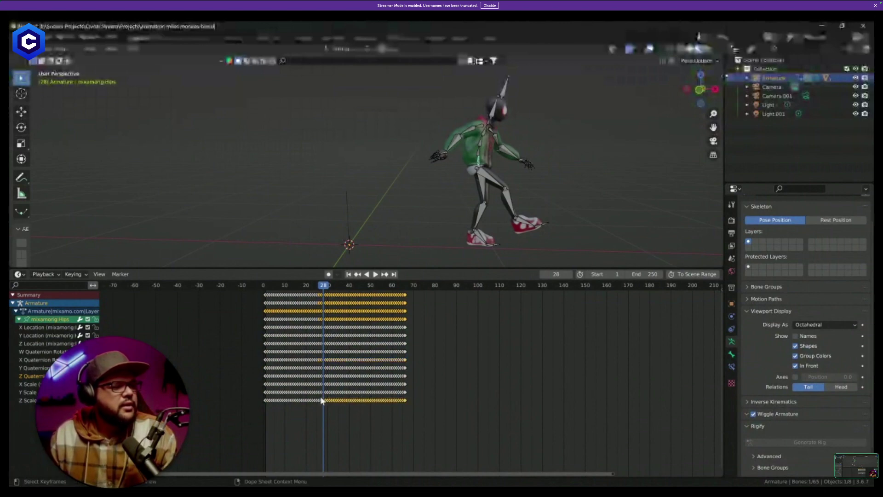
pyautogui.press('g')
pyautogui.press('Escape')
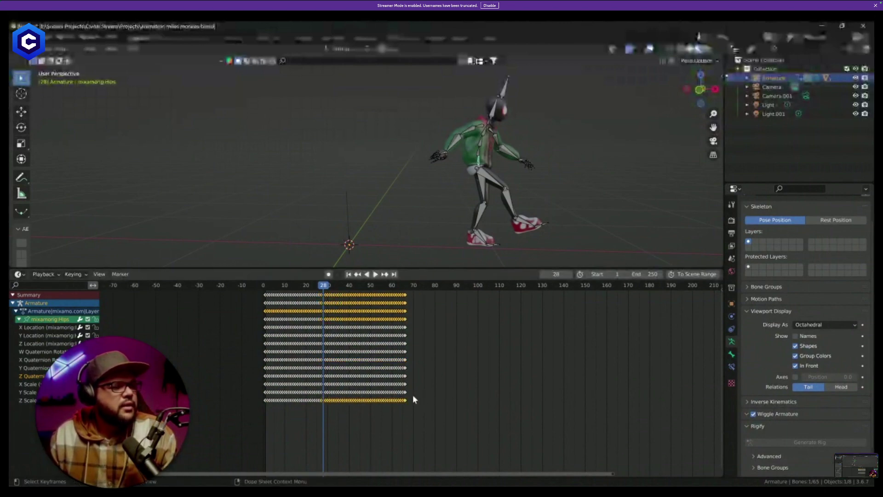
pyautogui.moveTo(416, 396); pyautogui.dragTo(328, 392)
pyautogui.press('g')
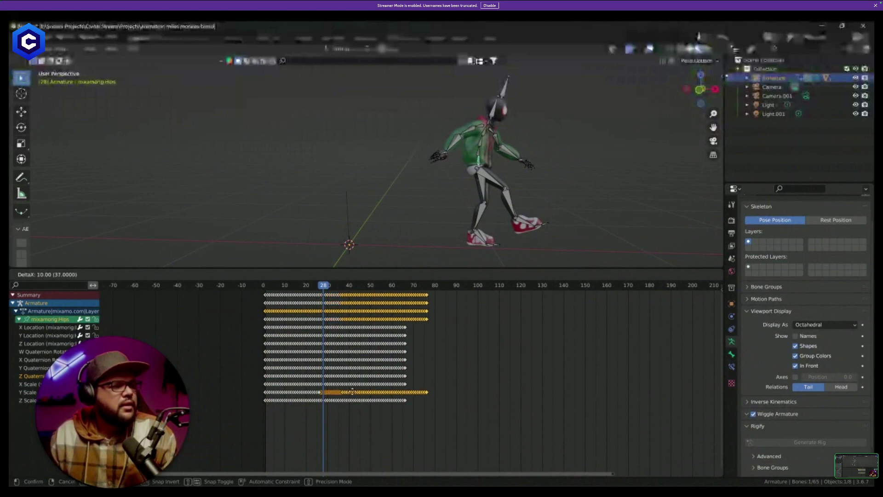
pyautogui.press('Escape')
pyautogui.press('g')
pyautogui.press('Escape')
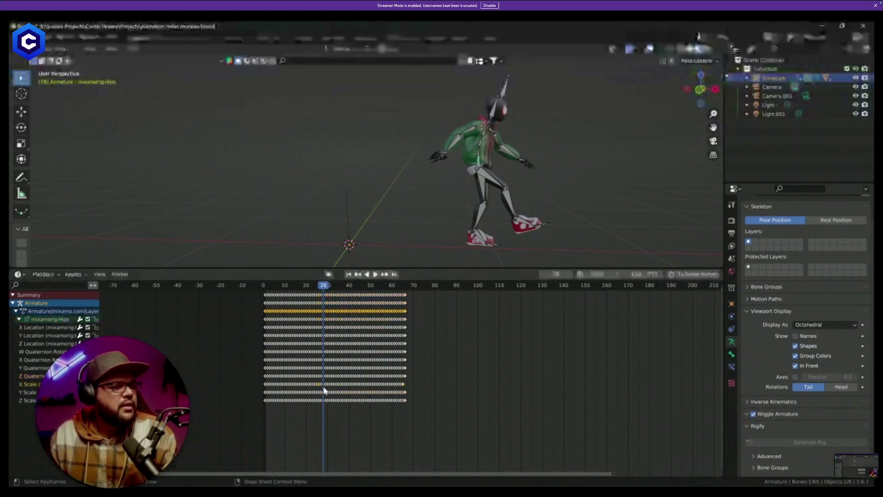
pyautogui.click(413, 387)
pyautogui.moveTo(415, 384); pyautogui.dragTo(324, 387)
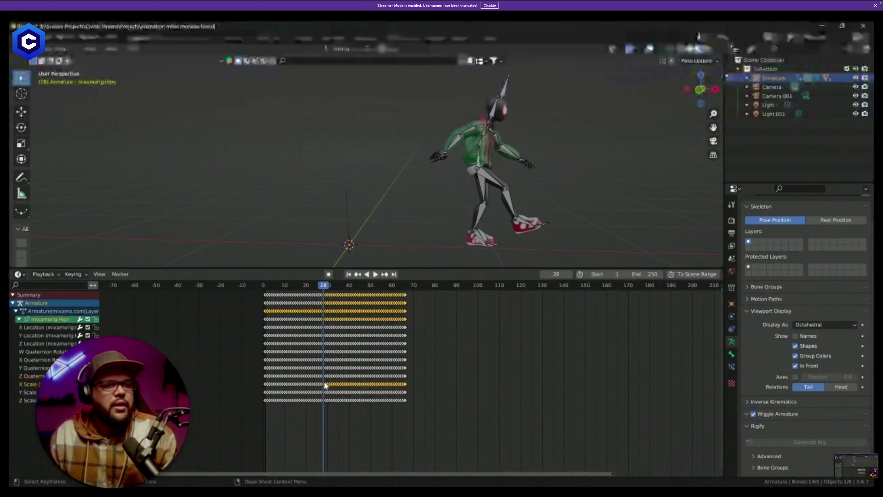
pyautogui.scroll(-2, 763, 363)
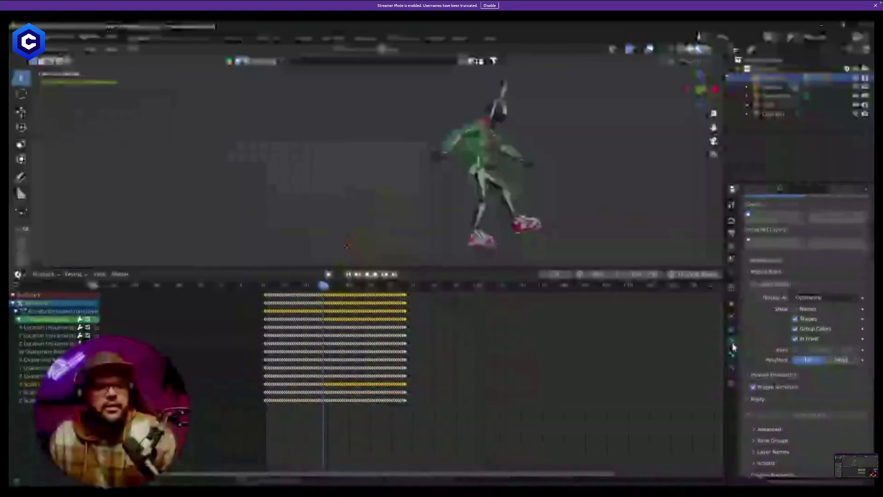
pyautogui.scroll(4, 742, 343)
pyautogui.scroll(-4, 741, 351)
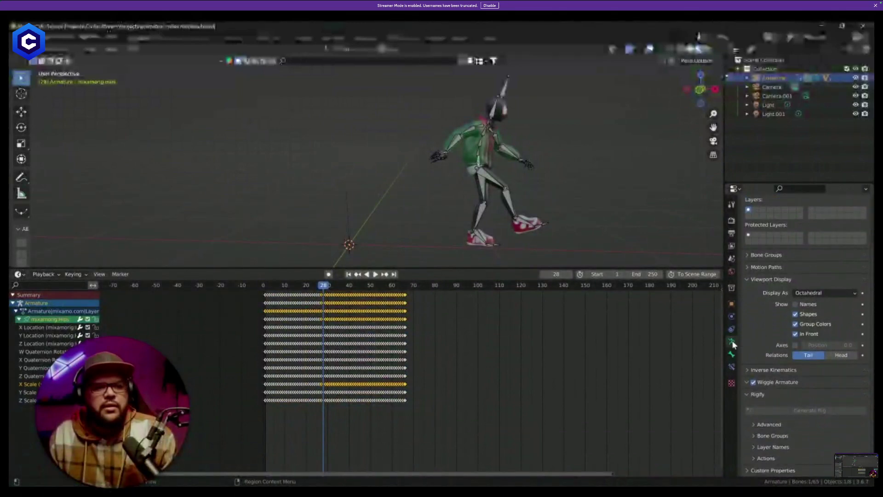
# Test the hips' Z and X Quaternion Rotation keyframes once more by temporarily shifting those around and after frame 28.
pyautogui.press('b')
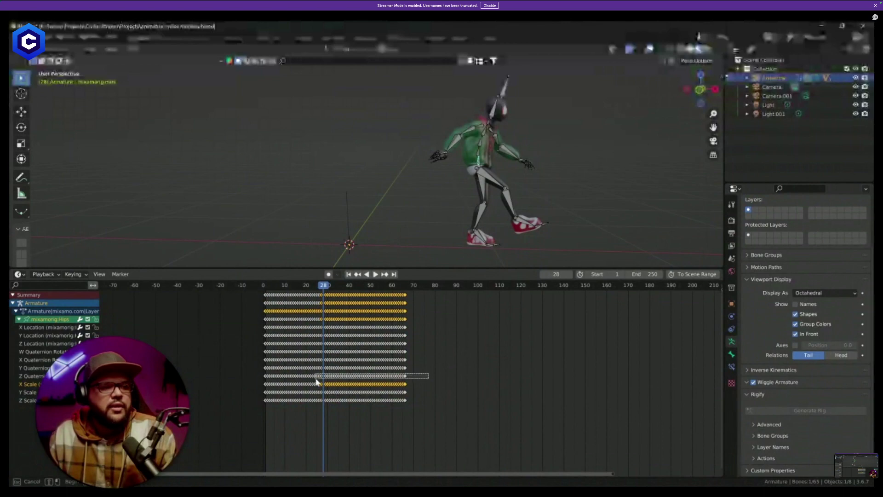
pyautogui.moveTo(316, 378); pyautogui.dragTo(316, 379)
pyautogui.press('g')
pyautogui.press('Escape')
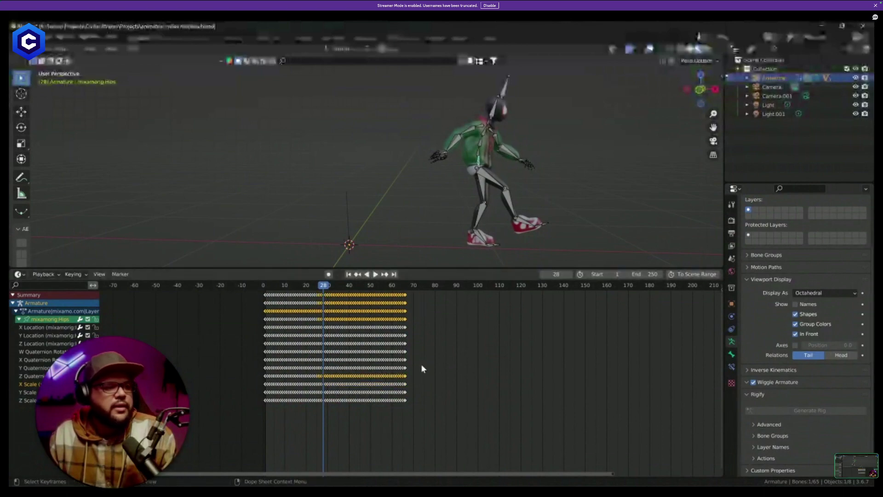
pyautogui.press('b')
pyautogui.moveTo(323, 371)
pyautogui.mouseDown()
pyautogui.moveTo(416, 364)
pyautogui.moveTo(316, 363)
pyautogui.mouseUp()
pyautogui.press('g')
pyautogui.press('Escape')
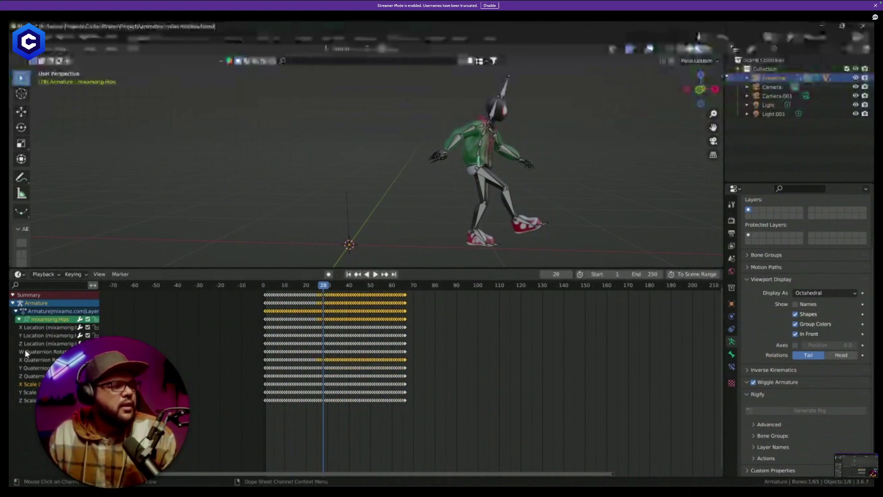
# Try shifting the hips' X Location keyframes, and the Y and Z Location keyframes together, from frame 28 onward.
pyautogui.click(42, 330)
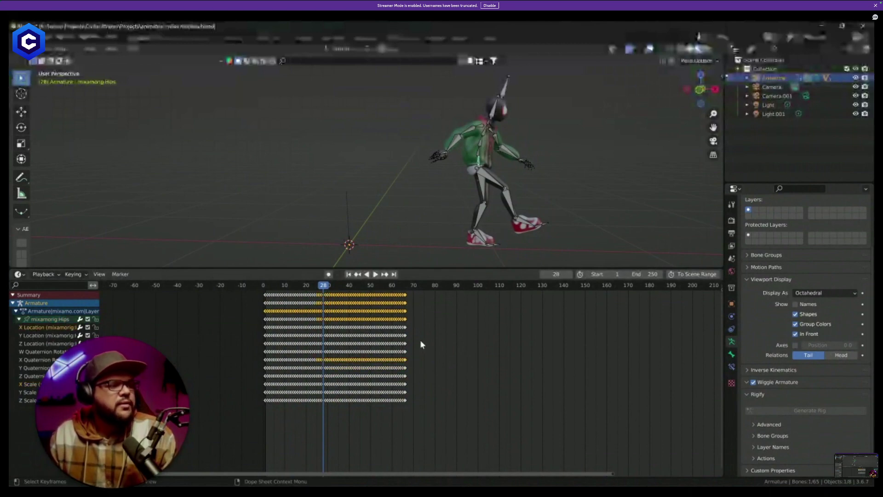
pyautogui.moveTo(417, 326); pyautogui.dragTo(325, 330)
pyautogui.press('g')
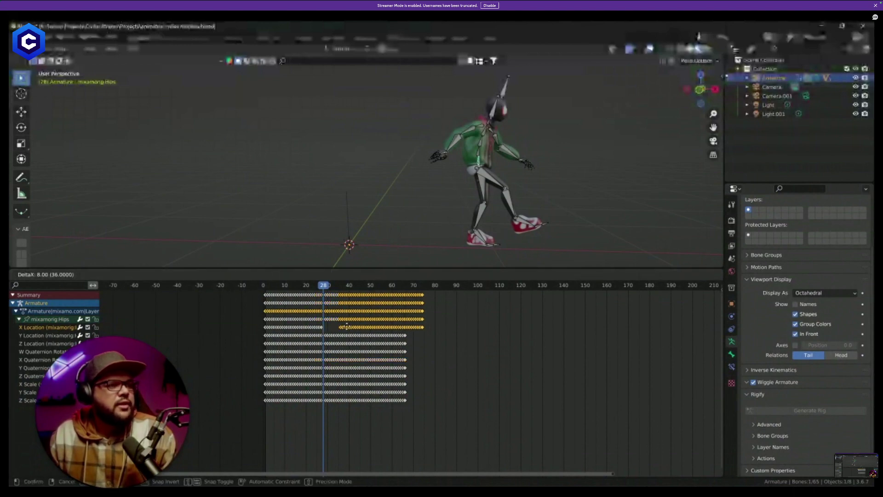
pyautogui.press('Escape')
pyautogui.moveTo(412, 332); pyautogui.dragTo(324, 343)
pyautogui.press('g')
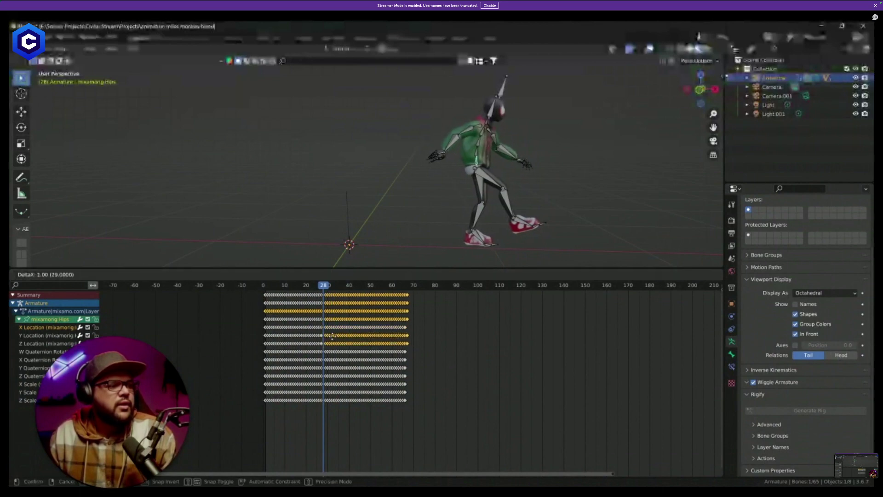
pyautogui.press('Escape')
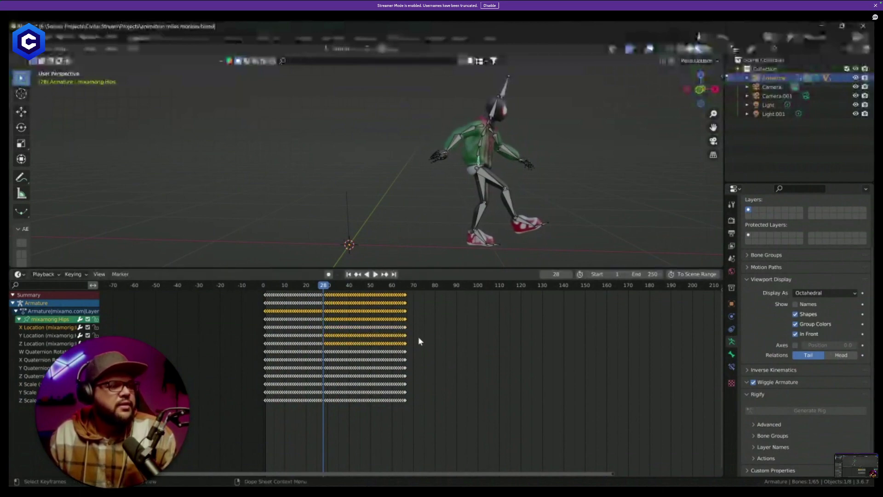
# Try shifting only the hips' Y Location keyframes after frame 28 by a few frames, and undo the shift.
pyautogui.moveTo(418, 334); pyautogui.dragTo(327, 336)
pyautogui.press('g')
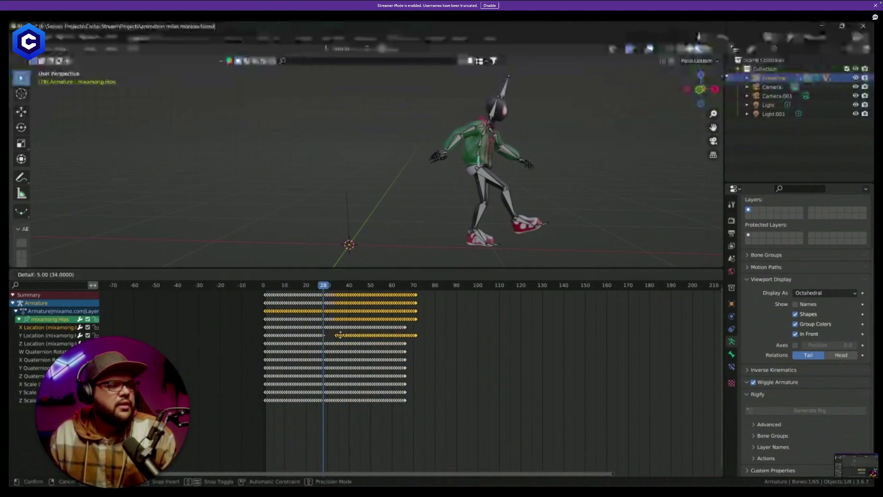
pyautogui.click(332, 335)
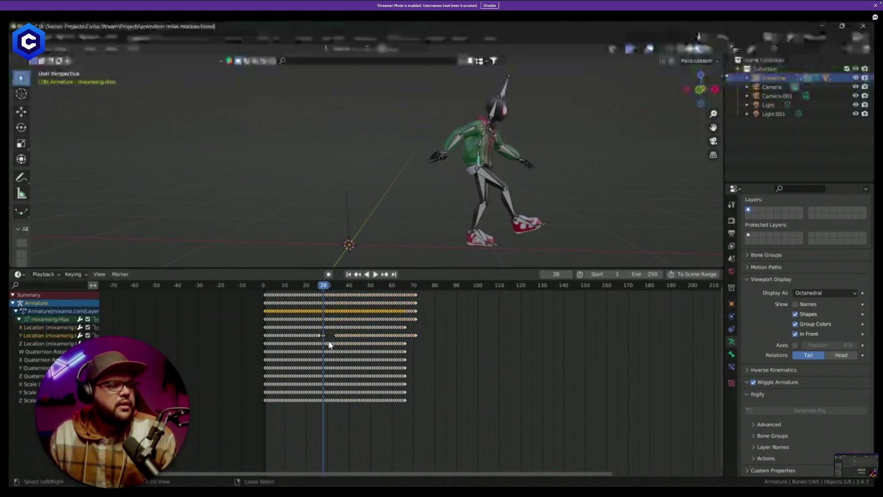
pyautogui.hotkey('ctrl', 'z')
pyautogui.hotkey('ctrl', 'z')
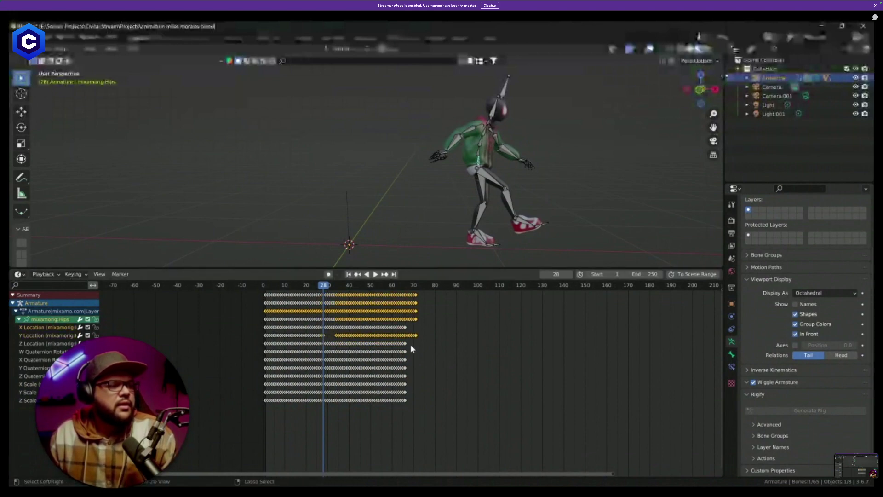
# Shift the hips' Z Location keyframes after frame 28 to test whether they drive the character's forward movement.
pyautogui.moveTo(410, 344); pyautogui.dragTo(324, 344)
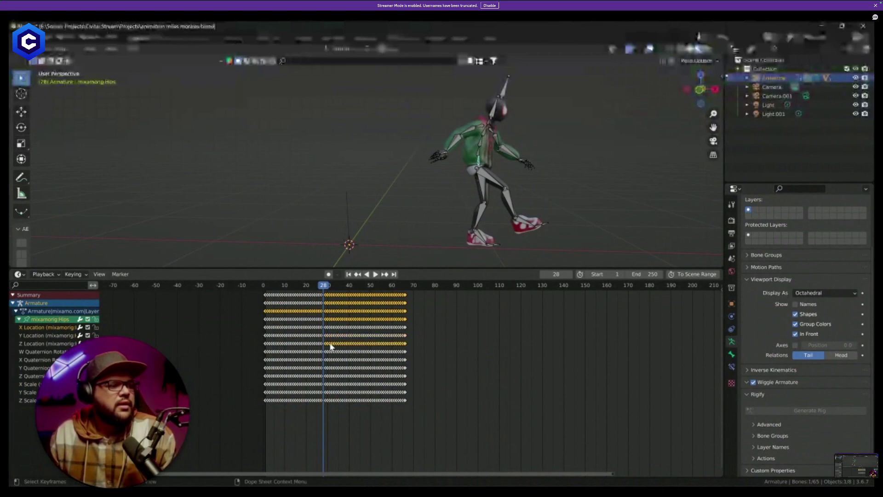
pyautogui.press('g')
pyautogui.click(325, 344)
pyautogui.press('g')
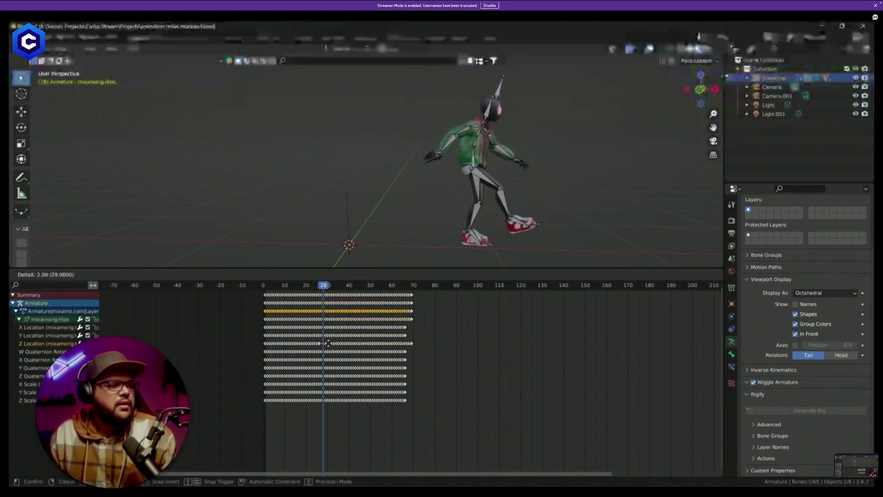
pyautogui.click(325, 343)
# Delete all Z Location keyframes of the hips bone and play the animation from the start to check it.
pyautogui.moveTo(416, 340); pyautogui.dragTo(265, 346)
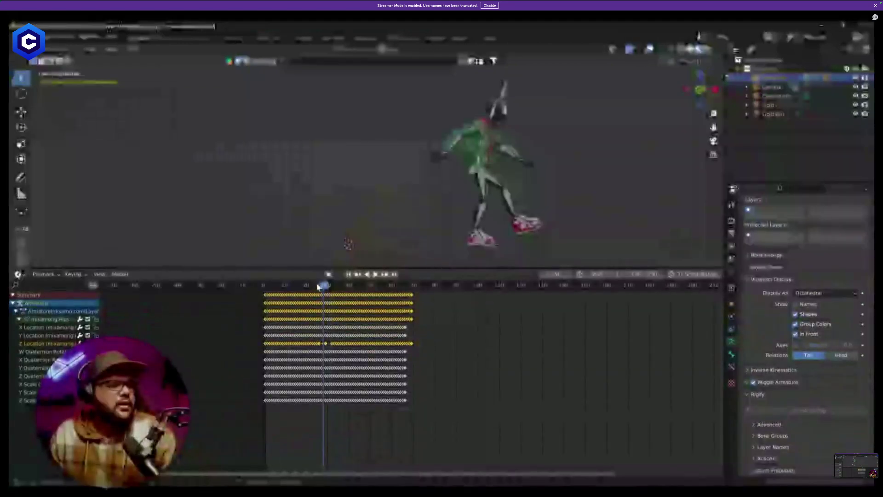
pyautogui.click(263, 285)
pyautogui.press('Delete')
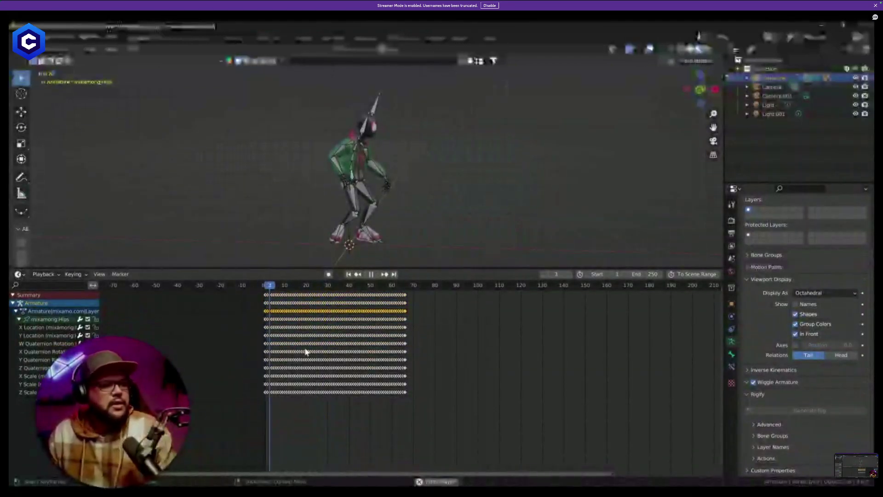
pyautogui.press('space')
pyautogui.press('space')
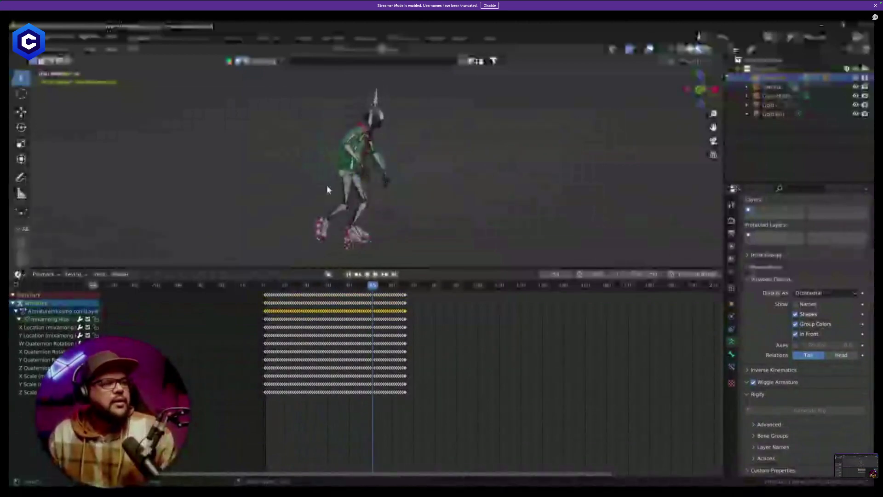
# Save the project and switch the armature back to Object Mode.
pyautogui.hotkey('ctrl', 's')
pyautogui.click(64, 60)
pyautogui.click(66, 59)
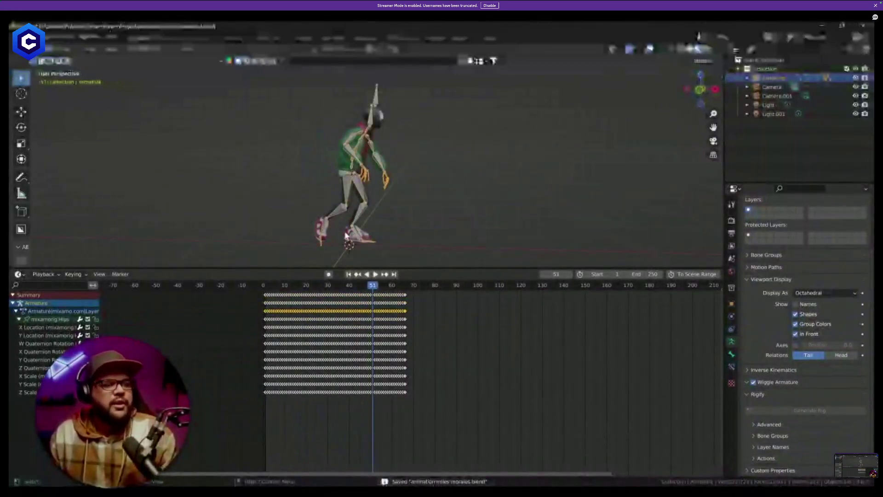
# Show the character in front orthographic view, deselect the armature, and save the project.
pyautogui.moveTo(381, 239)
pyautogui.mouseDown(button='middle')
pyautogui.moveTo(384, 229)
pyautogui.moveTo(388, 234)
pyautogui.mouseUp(button='middle')
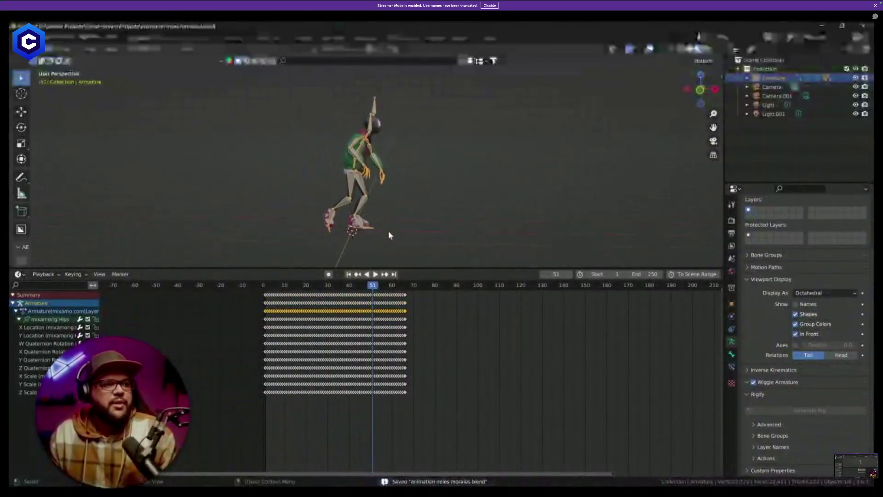
pyautogui.press('KP_1')
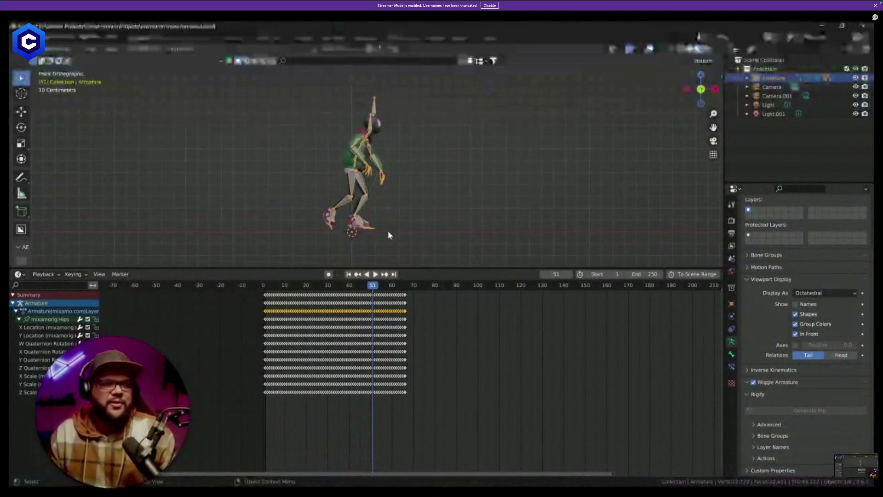
pyautogui.scroll(1, 402, 218)
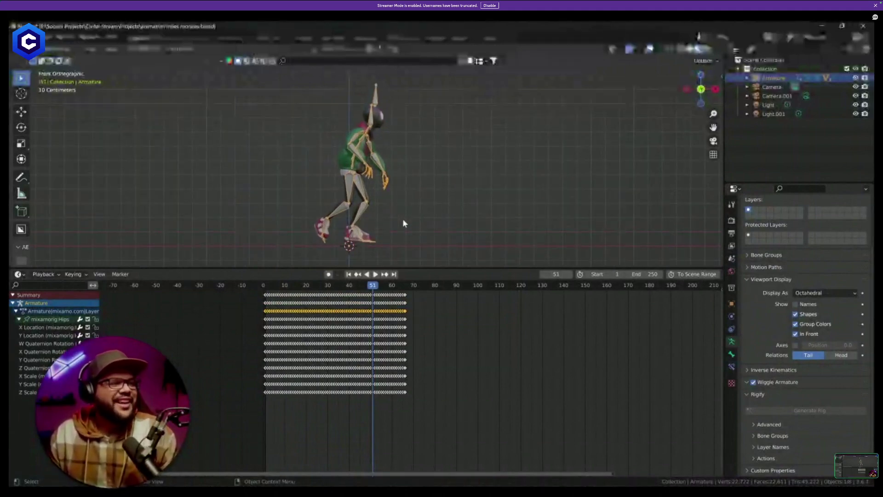
pyautogui.click(402, 218)
pyautogui.hotkey('ctrl', 's')
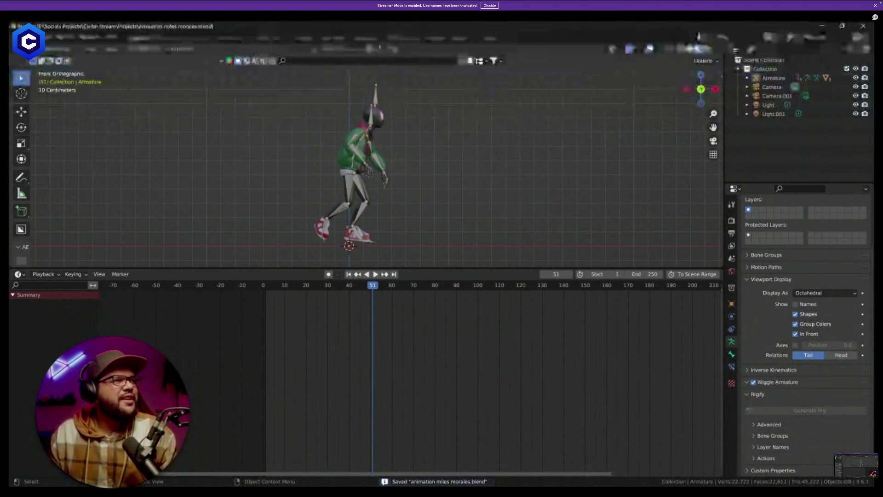
# Import Skateboarding.fbx from the Assets folder as an FBX file.
pyautogui.click(28, 37)
pyautogui.moveTo(102, 160)
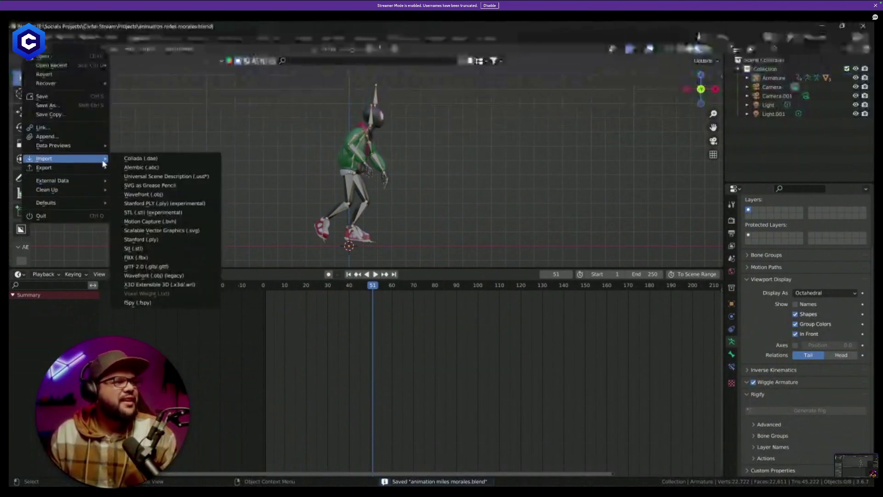
pyautogui.click(187, 257)
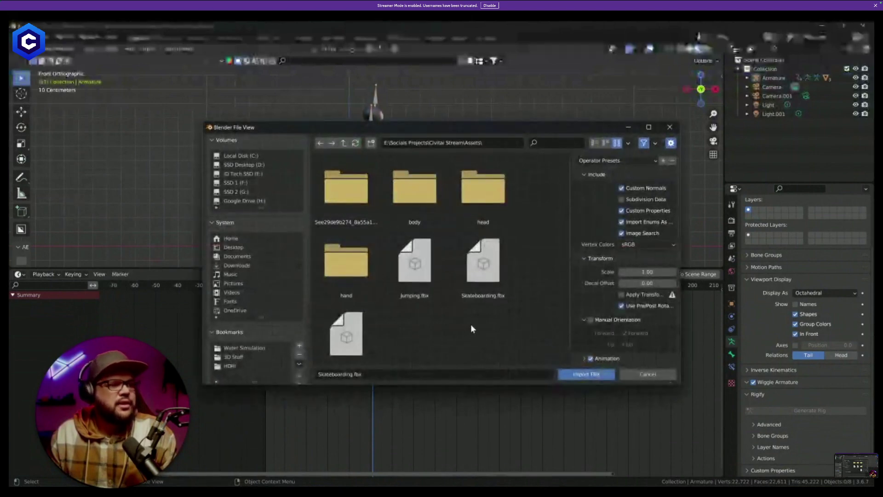
pyautogui.doubleClick(470, 297)
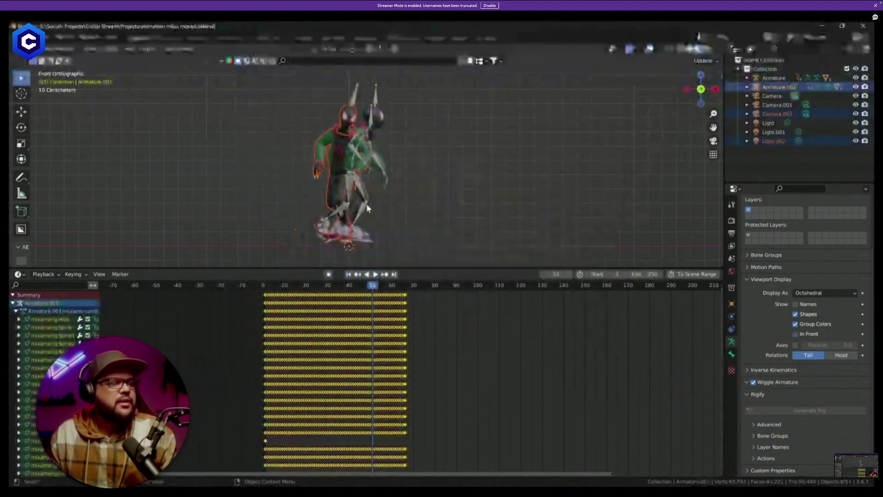
# Start another FBX import and browse the contents of the Assets folder.
pyautogui.click(59, 37)
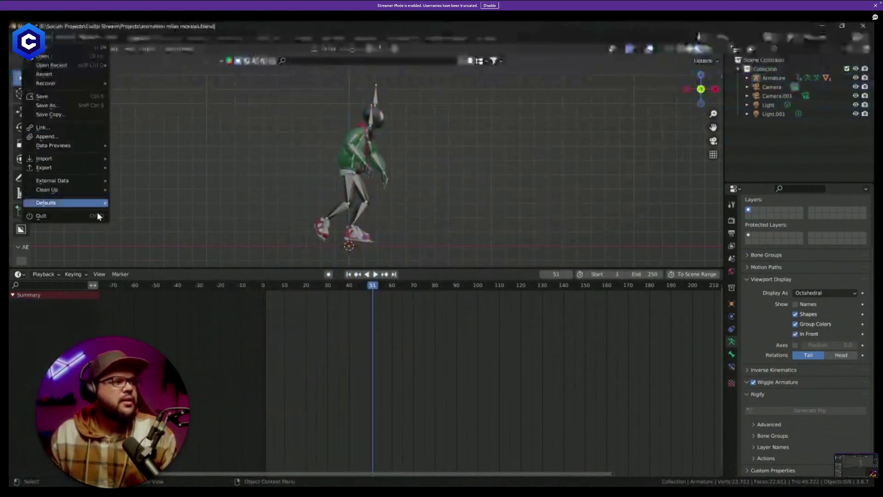
pyautogui.moveTo(69, 158)
pyautogui.click(140, 257)
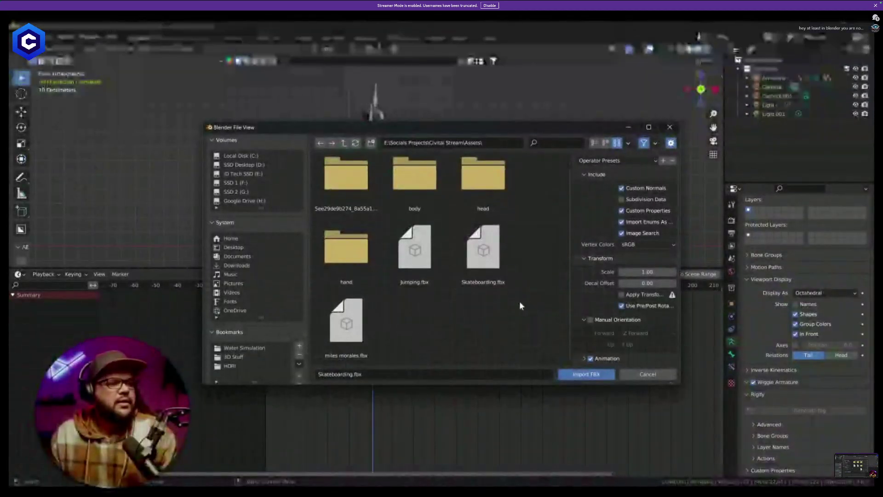
pyautogui.scroll(1, 445, 311)
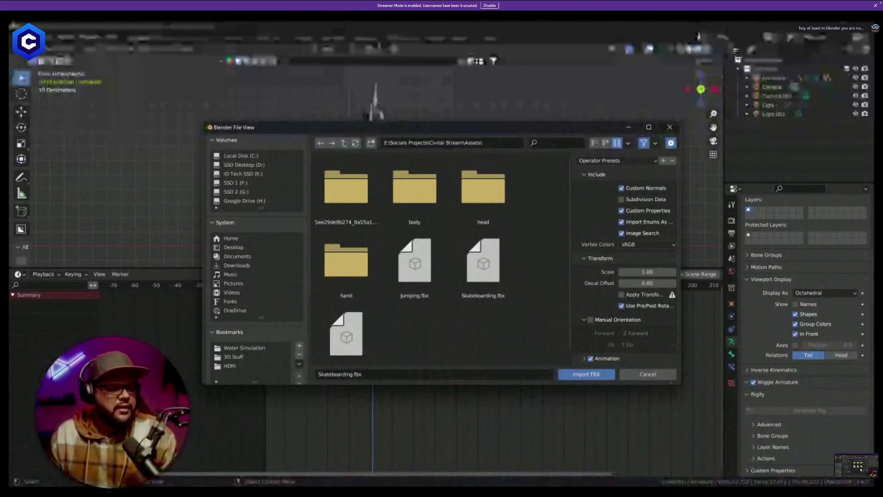
# Switch to the web browser and extract the downloaded skateboard zip into the Assets folder, replacing the existing files.
pyautogui.click(469, 448)
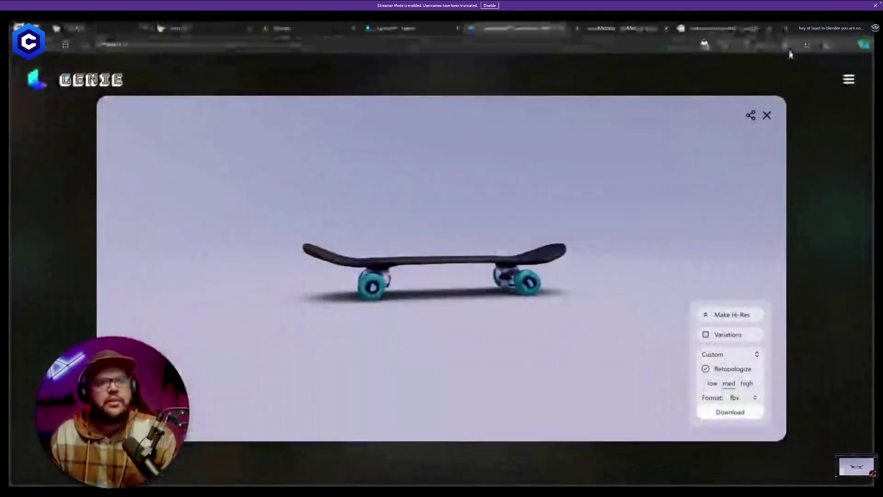
pyautogui.click(827, 45)
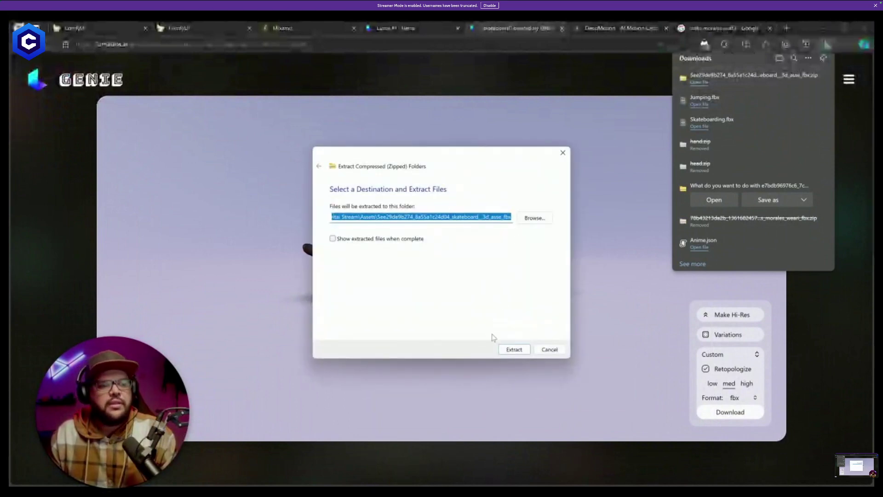
pyautogui.click(512, 350)
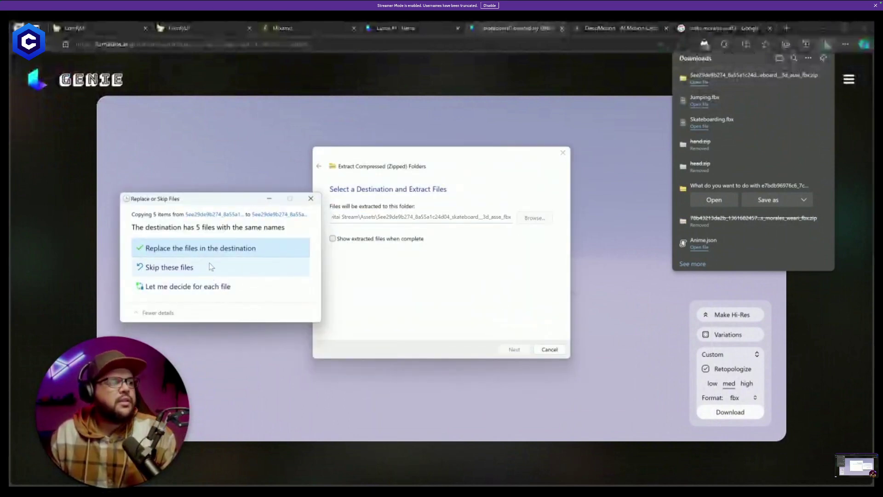
pyautogui.click(219, 248)
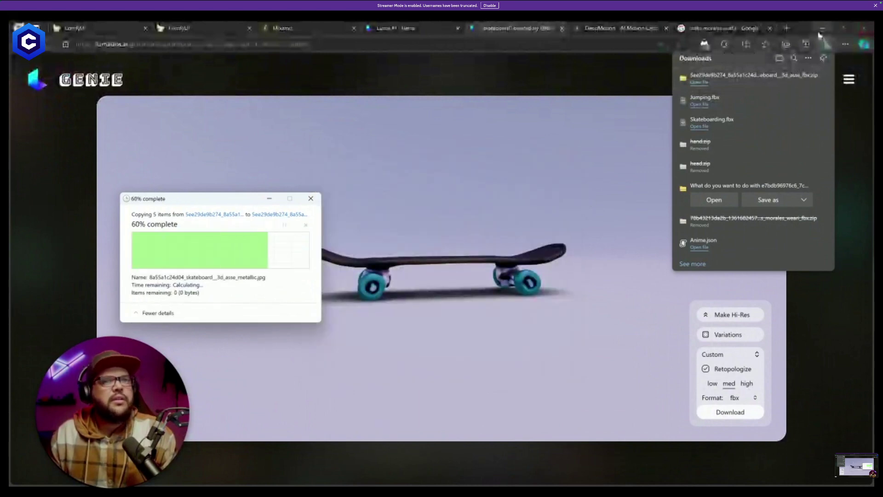
# Switch back to Blender and import the skateboard FBX from the extracted skateboard folder.
pyautogui.hotkey('alt', 'Tab')
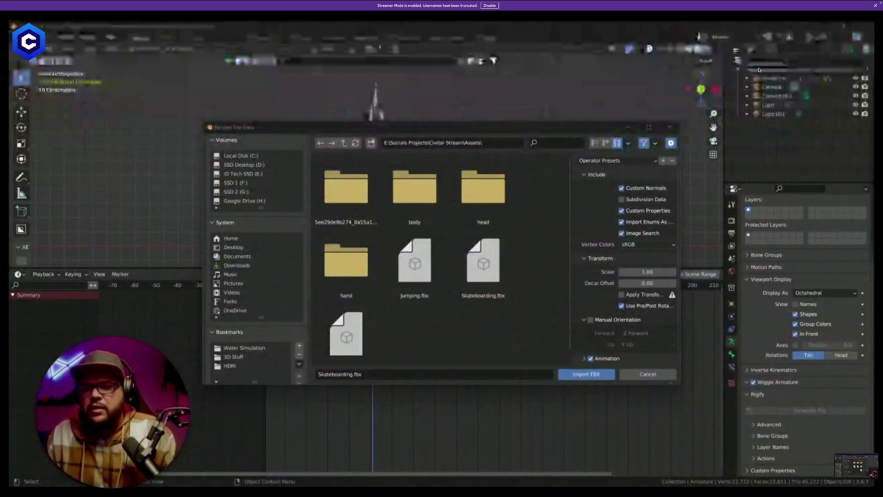
pyautogui.doubleClick(345, 191)
pyautogui.doubleClick(352, 198)
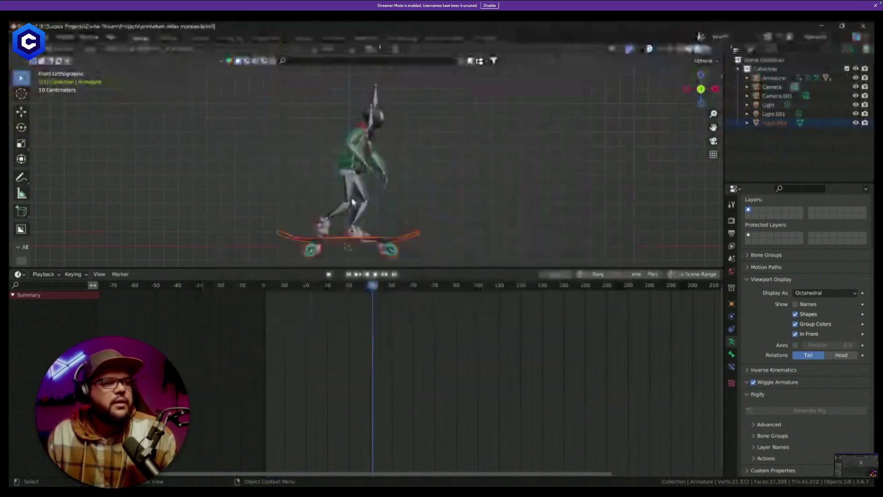
# Scale the skateboard down to fit beneath the character's feet and play the animation to check it.
pyautogui.press('s')
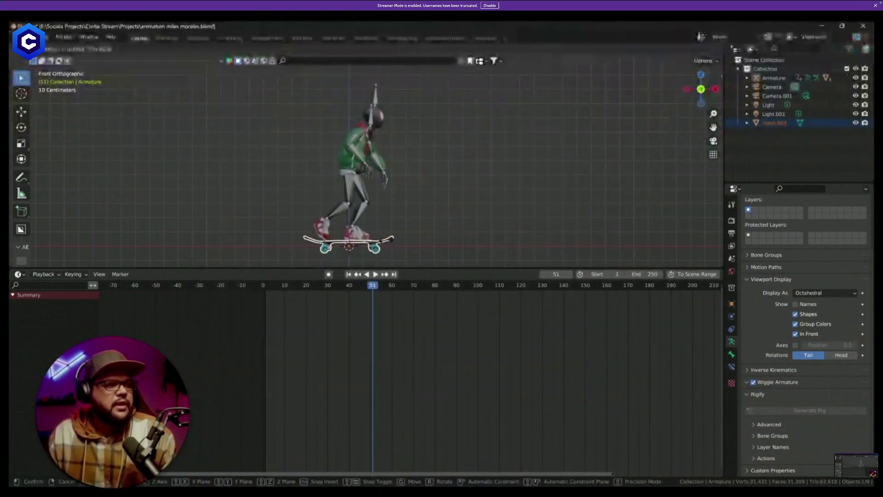
pyautogui.click(386, 241)
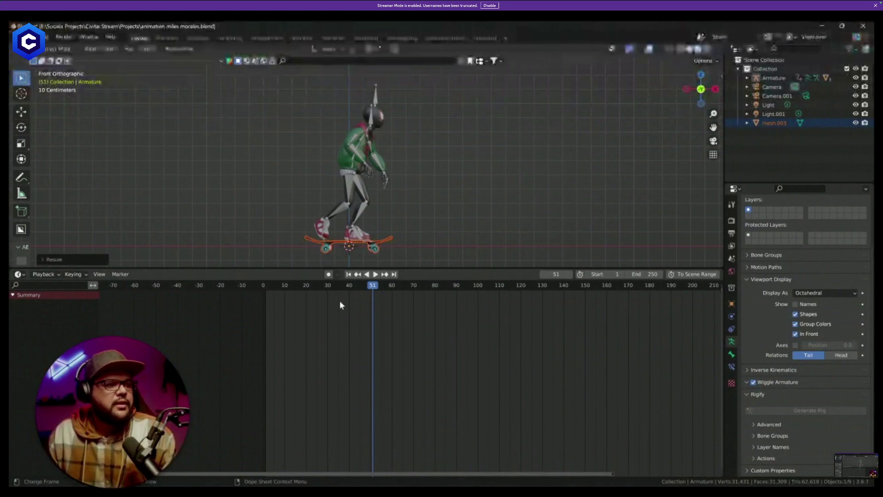
pyautogui.moveTo(340, 305); pyautogui.dragTo(289, 289)
pyautogui.moveTo(419, 213)
pyautogui.mouseDown(button='middle')
pyautogui.moveTo(347, 225)
pyautogui.moveTo(429, 217)
pyautogui.mouseUp(button='middle')
pyautogui.press('space')
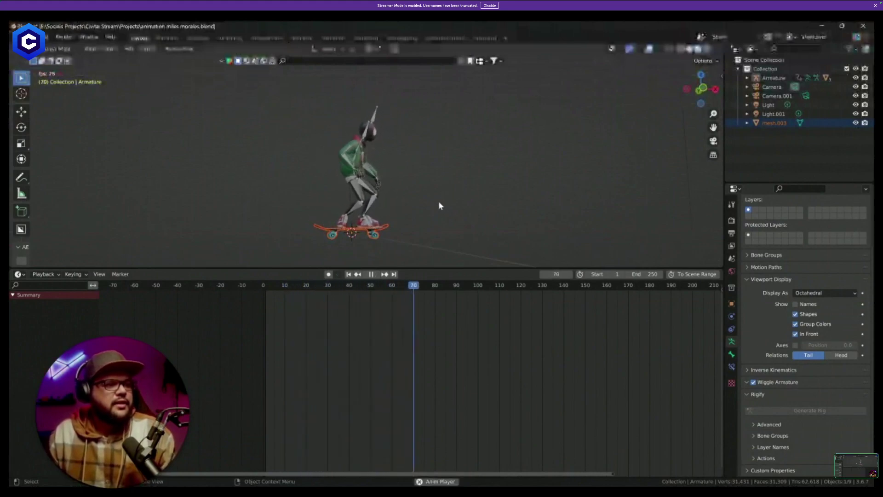
pyautogui.press('space')
# Return the animation to frame 0 and save the project.
pyautogui.click(162, 289)
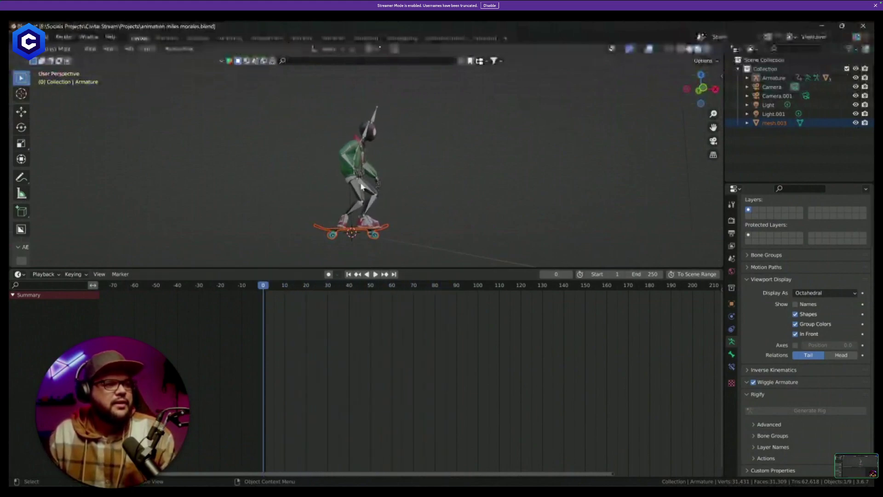
pyautogui.moveTo(361, 187); pyautogui.dragTo(387, 203, button='middle')
pyautogui.hotkey('ctrl', 's')
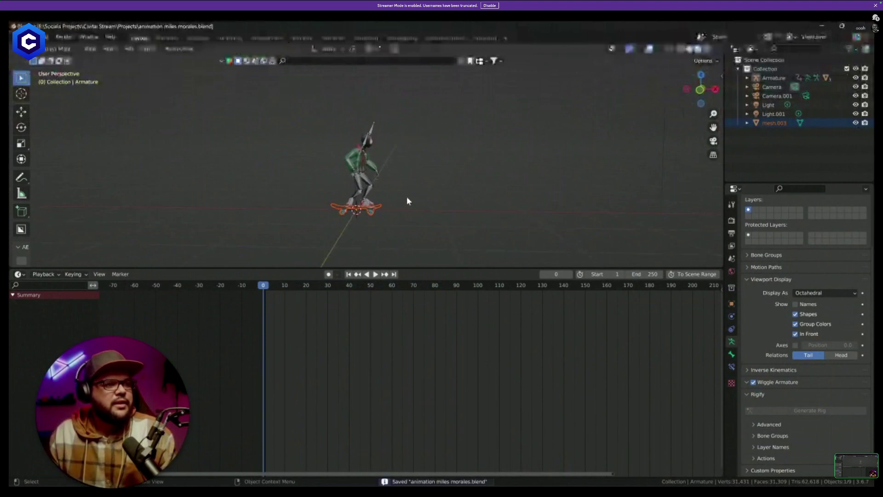
pyautogui.rightClick(406, 197)
pyautogui.press('Escape')
pyautogui.press('Escape')
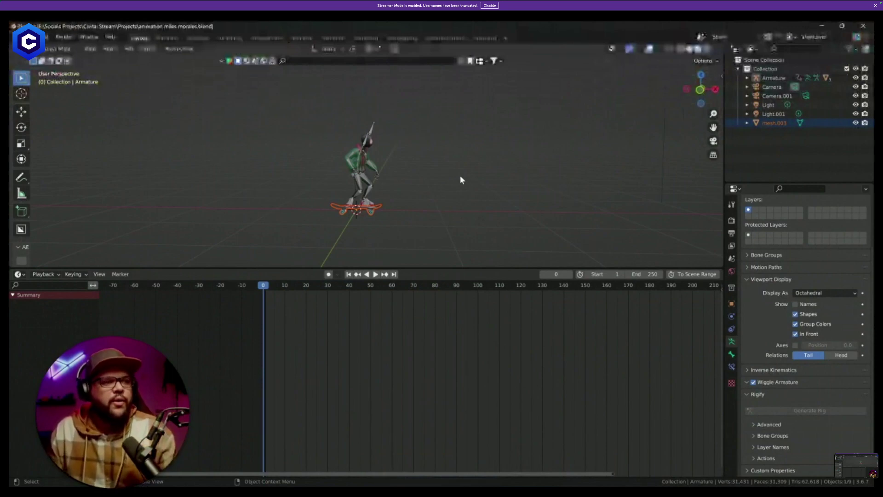
# Examine closely how the character's feet sit on the skateboard at frame 0.
pyautogui.moveTo(418, 169); pyautogui.dragTo(394, 168, button='middle')
pyautogui.scroll(4, 402, 193)
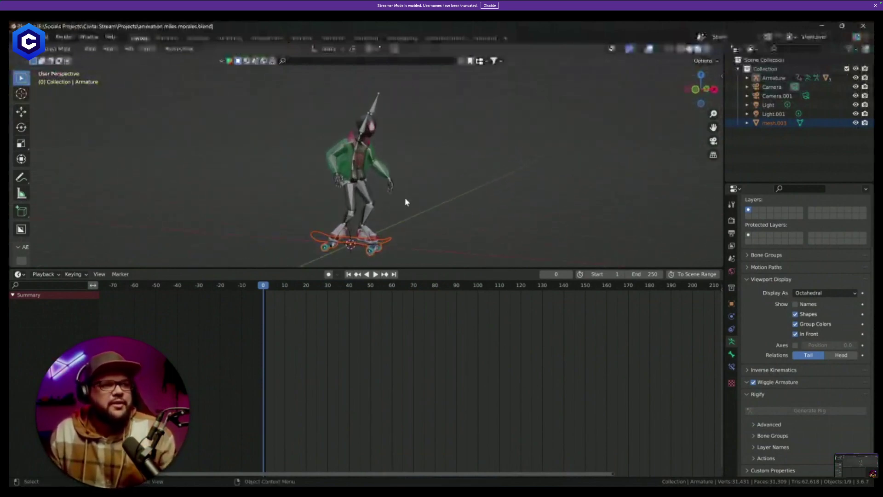
pyautogui.moveTo(406, 202); pyautogui.dragTo(469, 203, button='middle')
pyautogui.scroll(4, 405, 205)
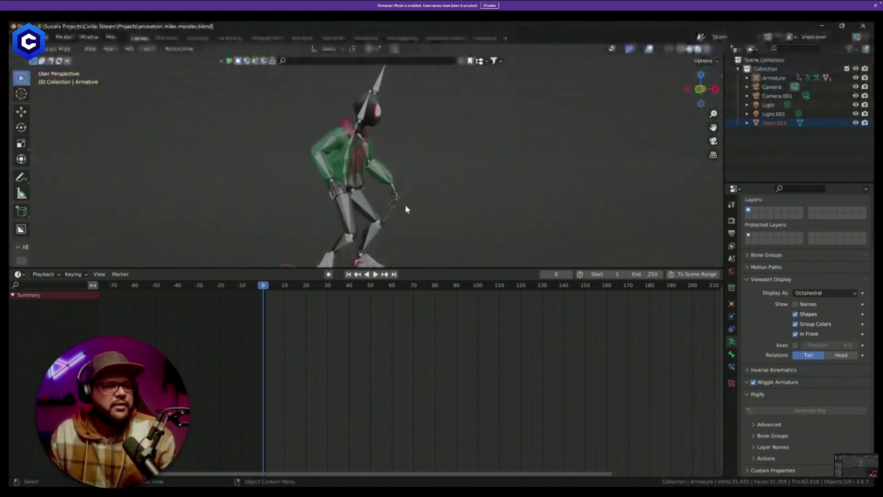
pyautogui.scroll(-2, 440, 218)
pyautogui.keyDown('shift'); pyautogui.moveTo(410, 208); pyautogui.dragTo(435, 172, button='middle'); pyautogui.keyUp('shift')
pyautogui.scroll(3, 427, 194)
pyautogui.scroll(2, 427, 194)
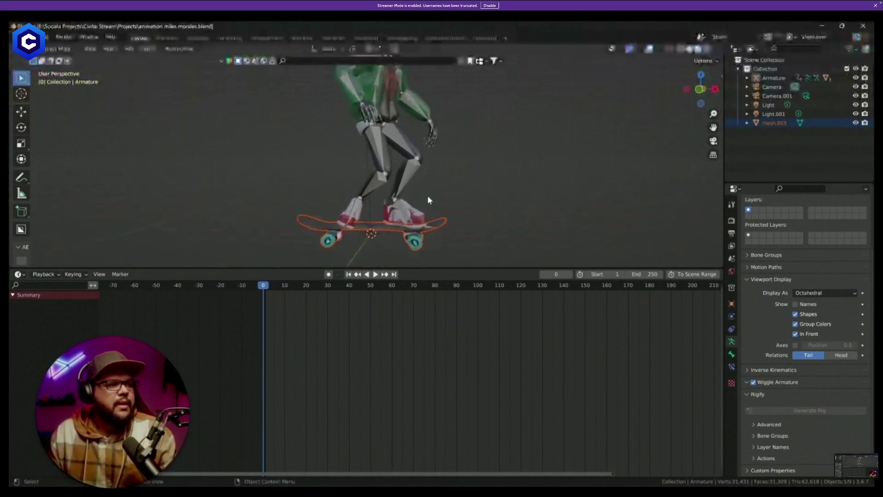
# Play the animation repeatedly from frame 0 to check the feet against the skateboard.
pyautogui.press('space')
pyautogui.press('Escape')
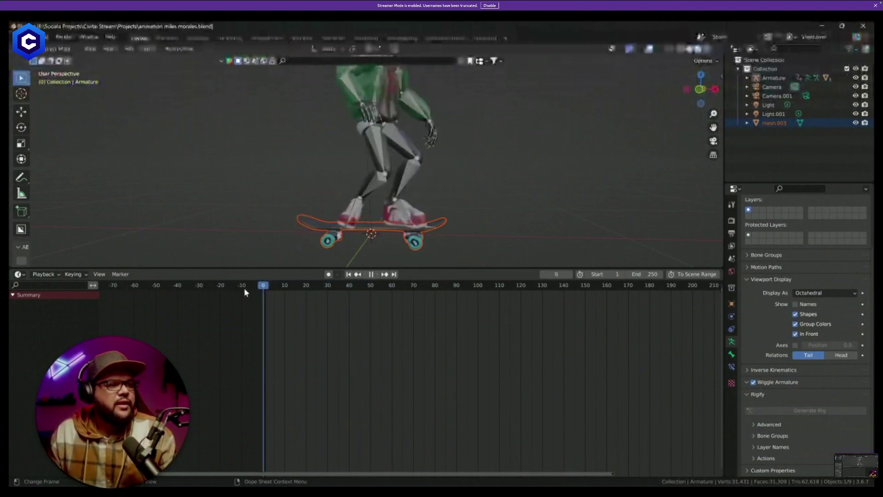
pyautogui.press('space')
pyautogui.press('Escape')
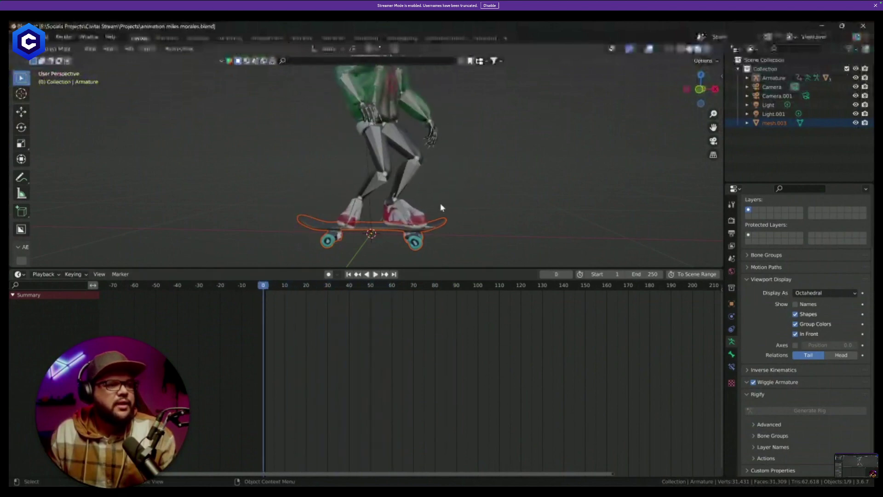
pyautogui.press('space')
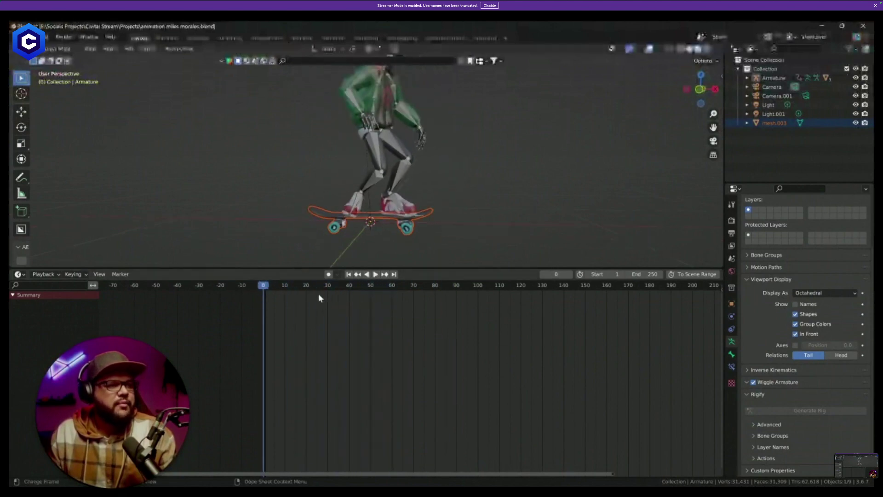
pyautogui.press('Escape')
pyautogui.press('space')
pyautogui.press('Escape')
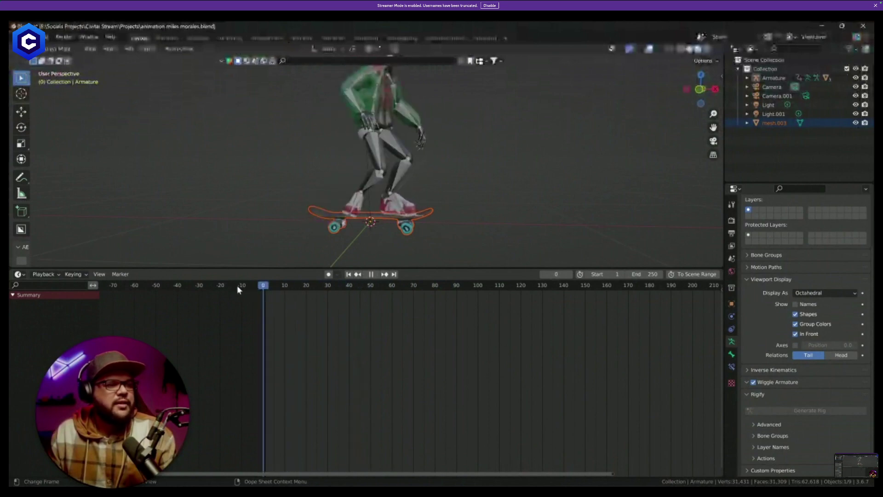
# Select the skateboard together with the character's armature as the active object and open the choice of interaction modes.
pyautogui.moveTo(398, 199); pyautogui.dragTo(497, 225, button='middle')
pyautogui.scroll(4, 404, 207)
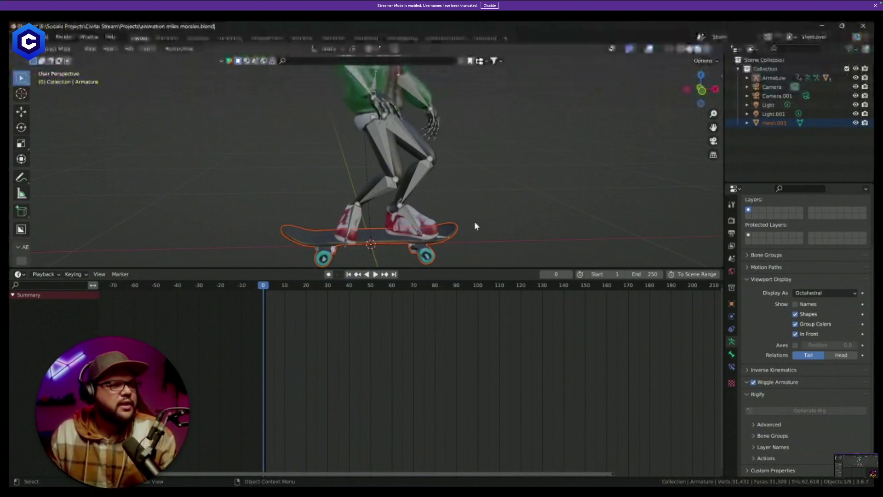
pyautogui.moveTo(474, 222); pyautogui.dragTo(452, 222, button='middle')
pyautogui.click(456, 237)
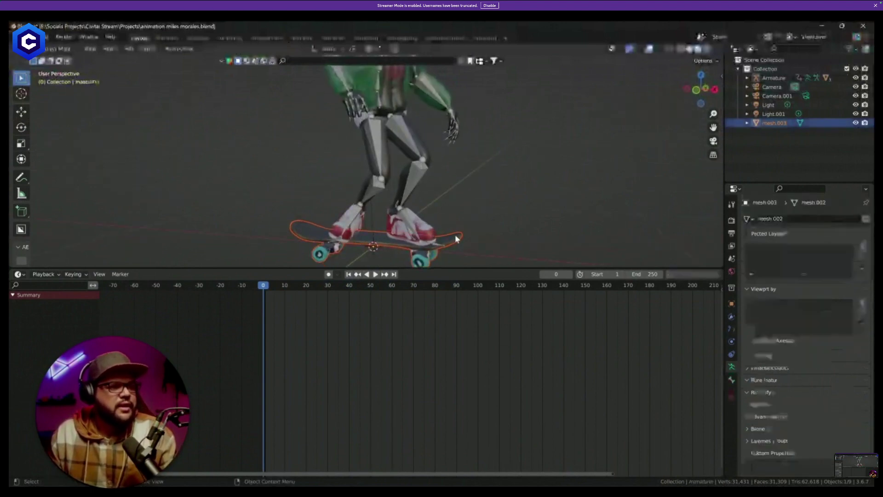
pyautogui.keyDown('shift'); pyautogui.click(407, 222); pyautogui.keyUp('shift')
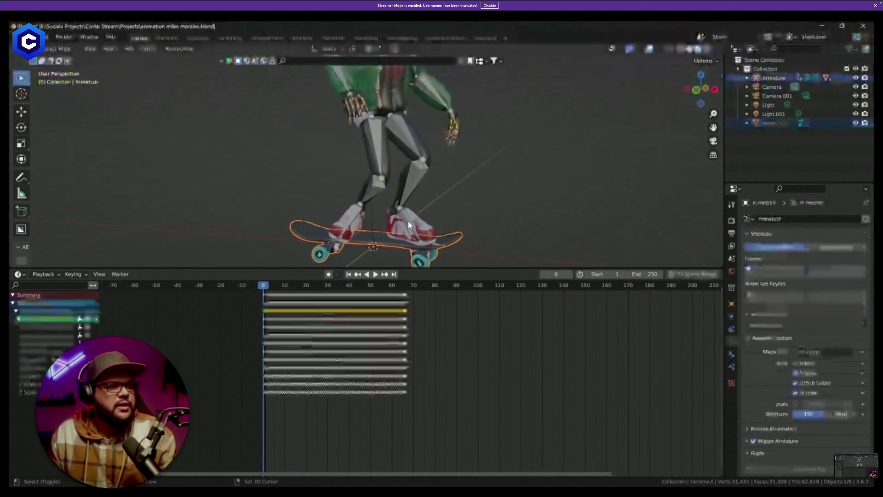
pyautogui.click(49, 49)
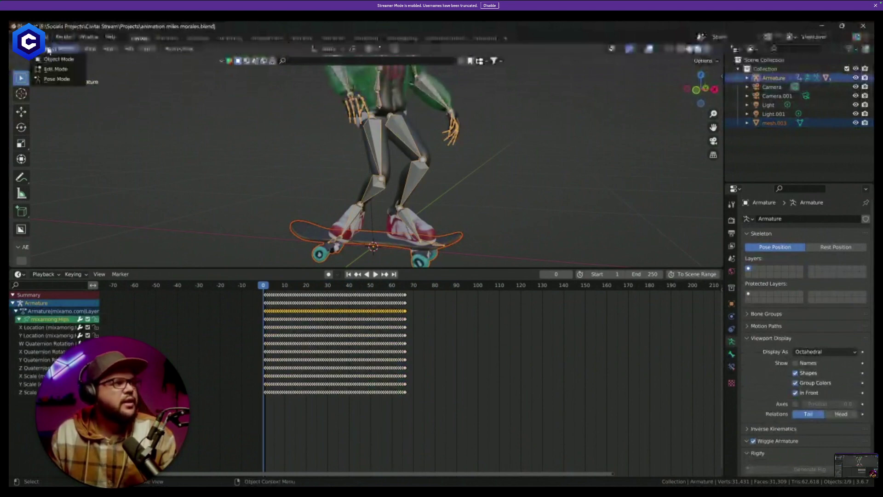
pyautogui.click(56, 79)
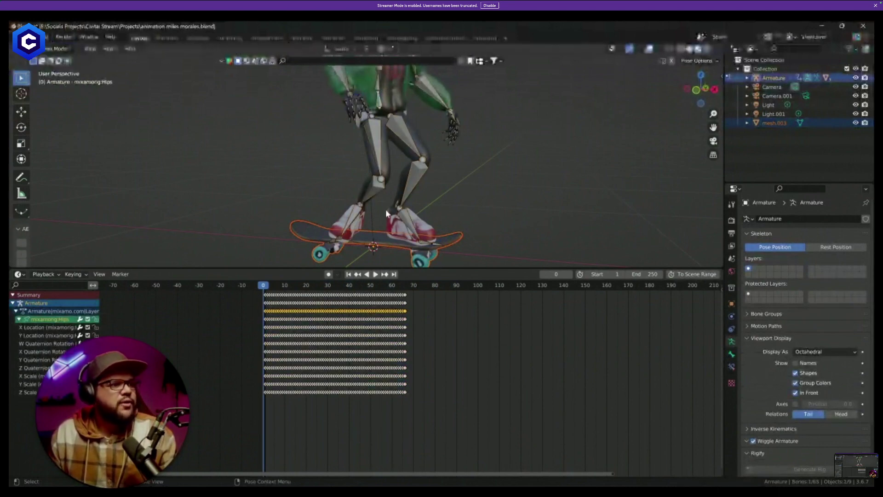
pyautogui.click(413, 228)
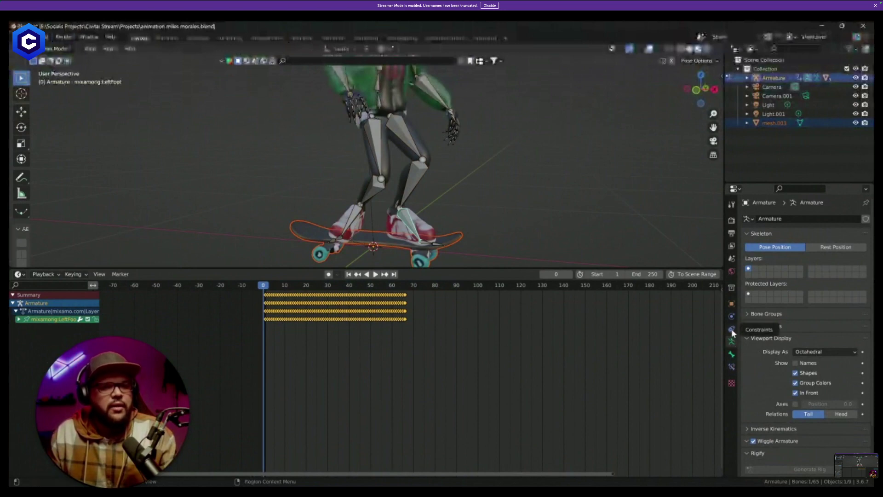
pyautogui.click(55, 48)
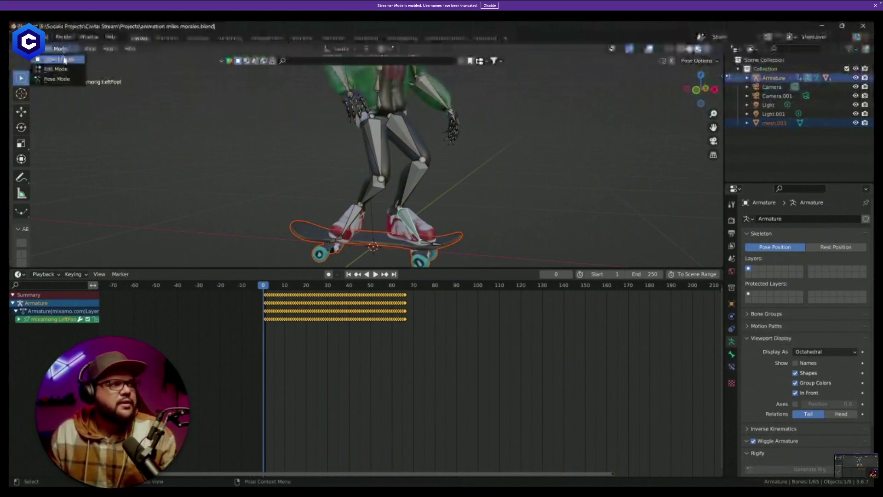
pyautogui.click(57, 57)
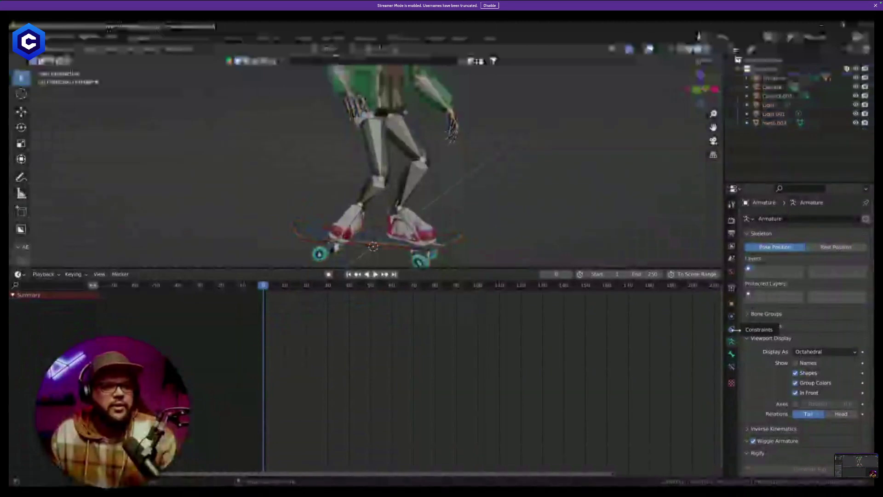
pyautogui.click(731, 328)
pyautogui.click(784, 220)
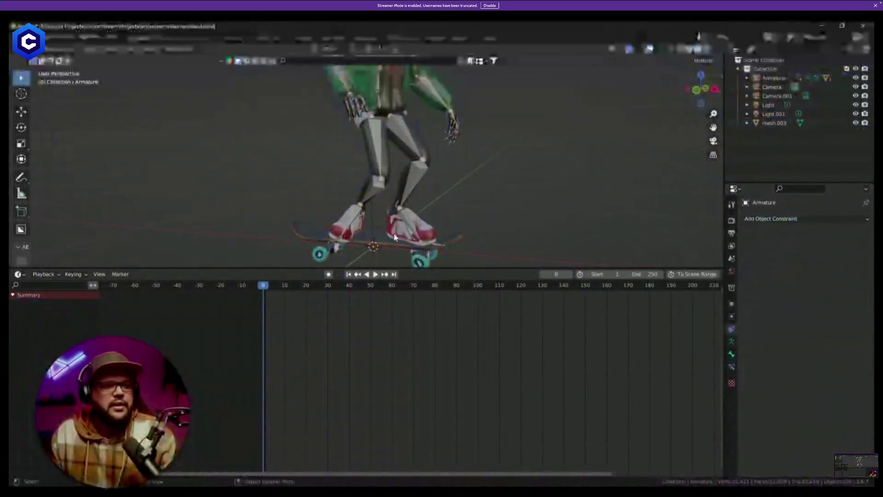
# Add a Child Of constraint to the skateboard mesh, with the character's armature as its target.
pyautogui.click(459, 240)
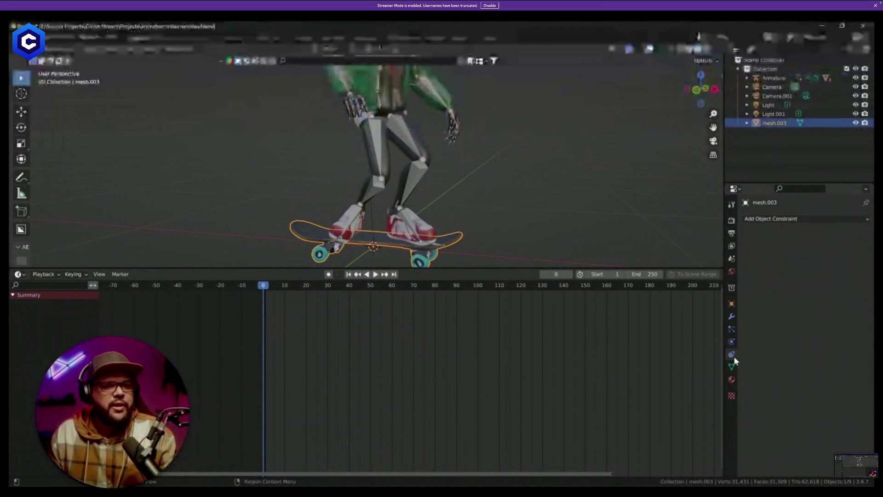
pyautogui.click(787, 217)
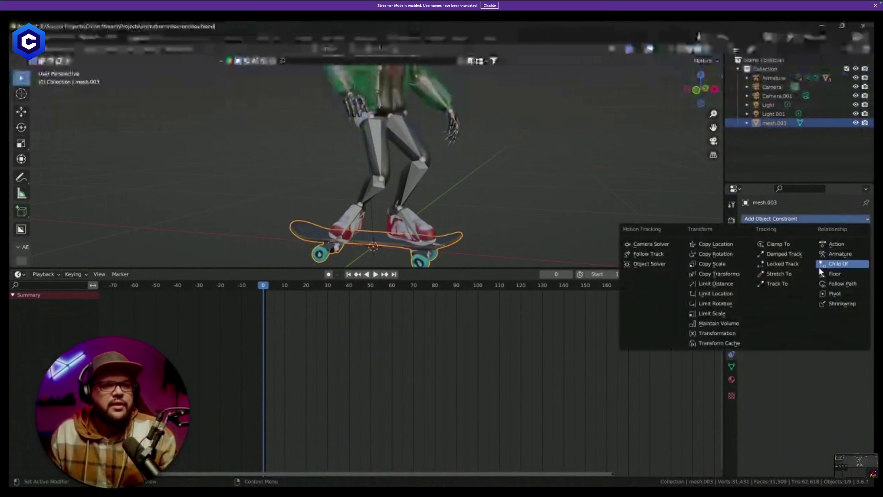
pyautogui.click(835, 266)
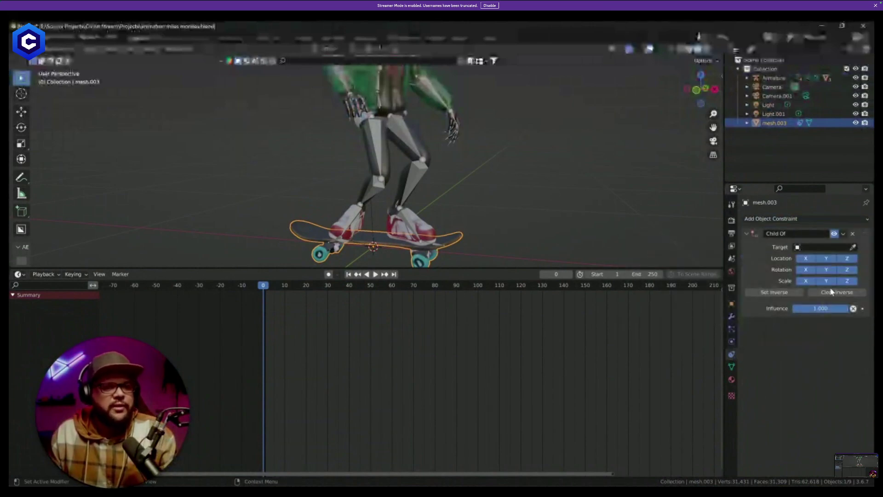
pyautogui.click(853, 247)
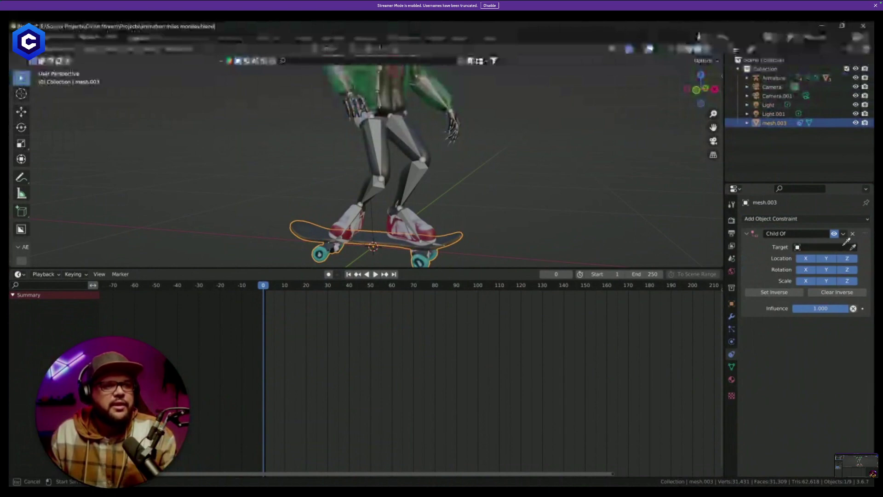
pyautogui.click(423, 169)
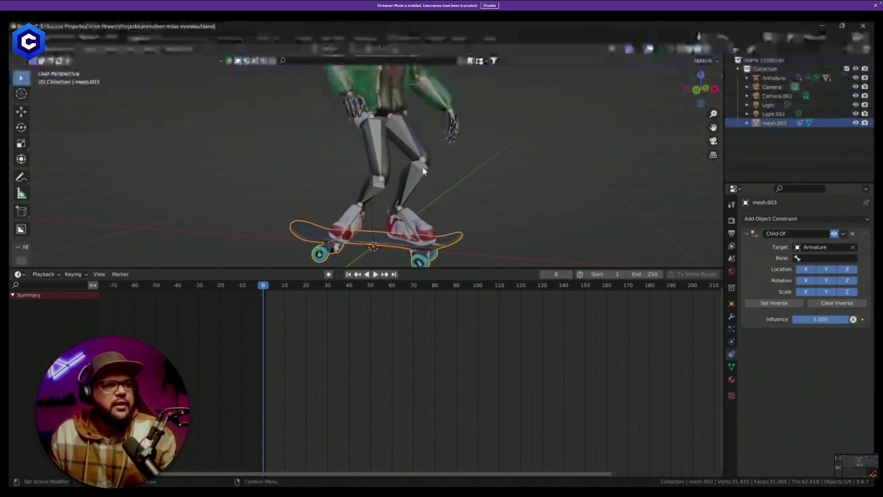
# Set the Child Of constraint's bone to mixamorig:LeftFoot and set the inverse so the skateboard keeps its original placement.
pyautogui.click(812, 259)
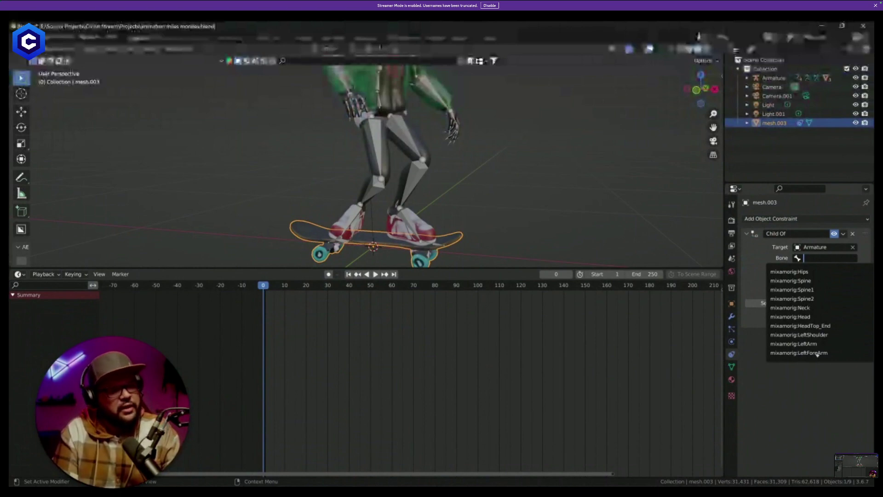
pyautogui.write('left')
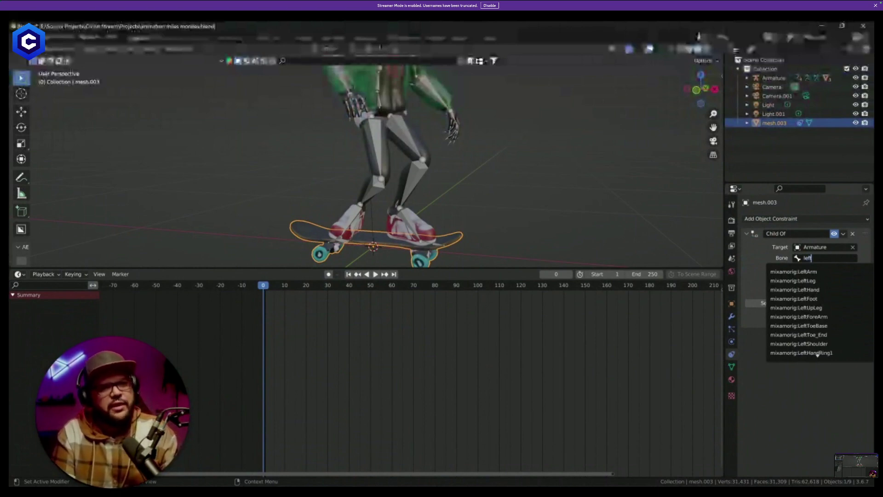
pyautogui.write('fo')
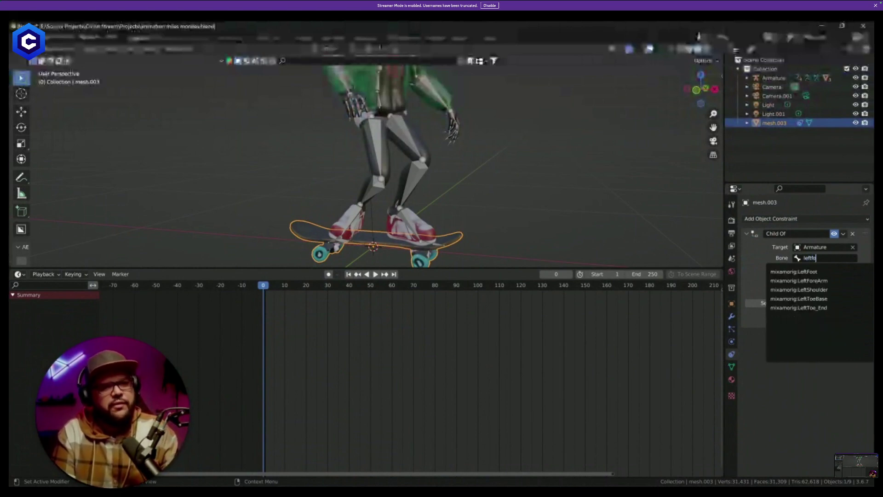
pyautogui.click(819, 271)
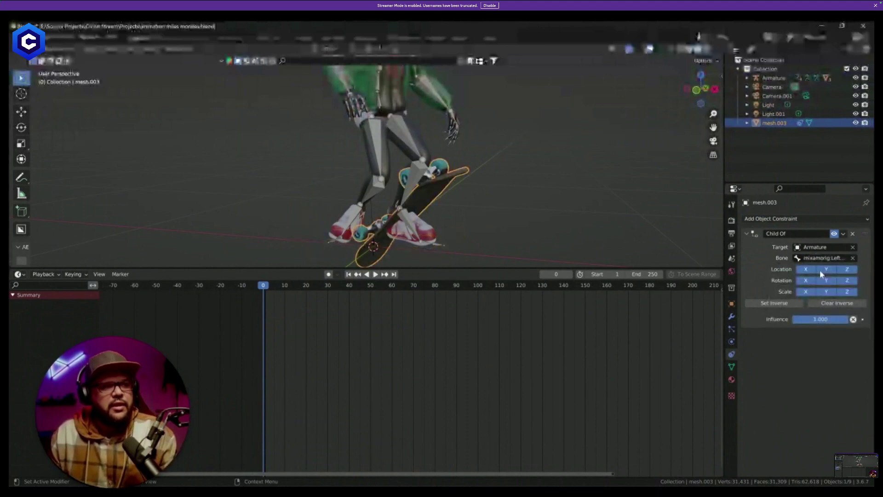
pyautogui.click(774, 303)
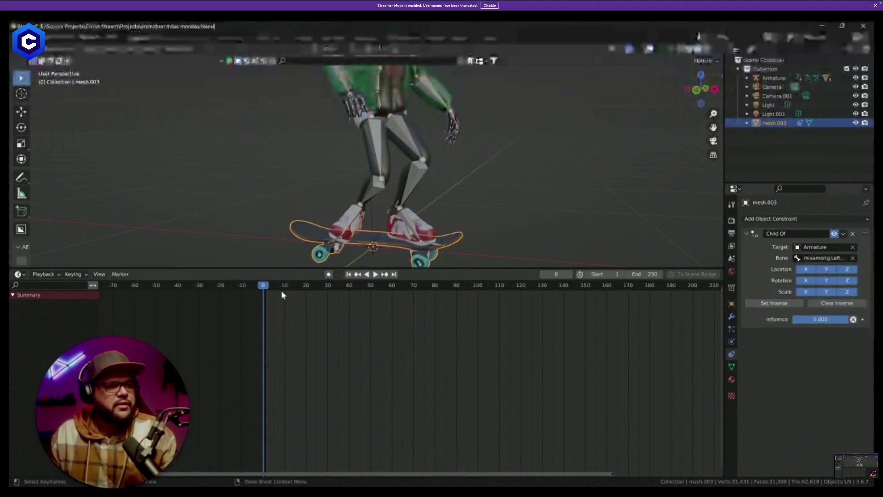
# Play the animation and check from another angle how the skateboard follows the left foot.
pyautogui.press('space')
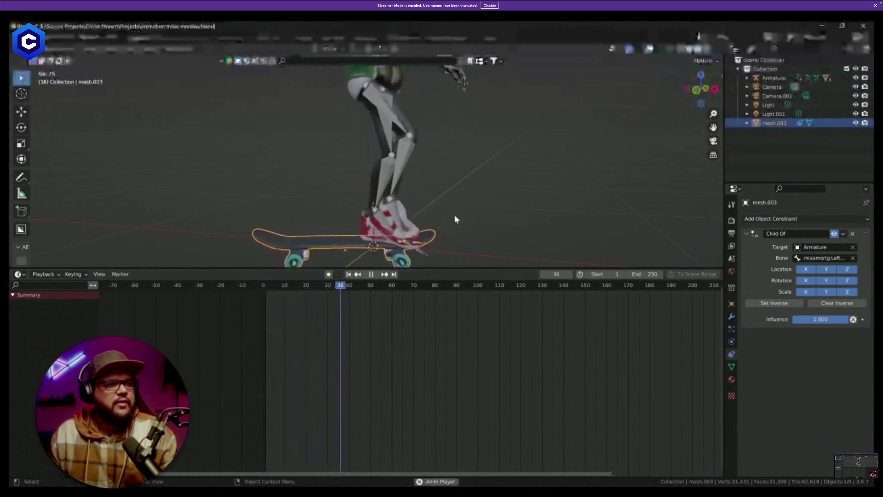
pyautogui.press('space')
pyautogui.moveTo(455, 217); pyautogui.dragTo(473, 265, button='middle')
pyautogui.press('space')
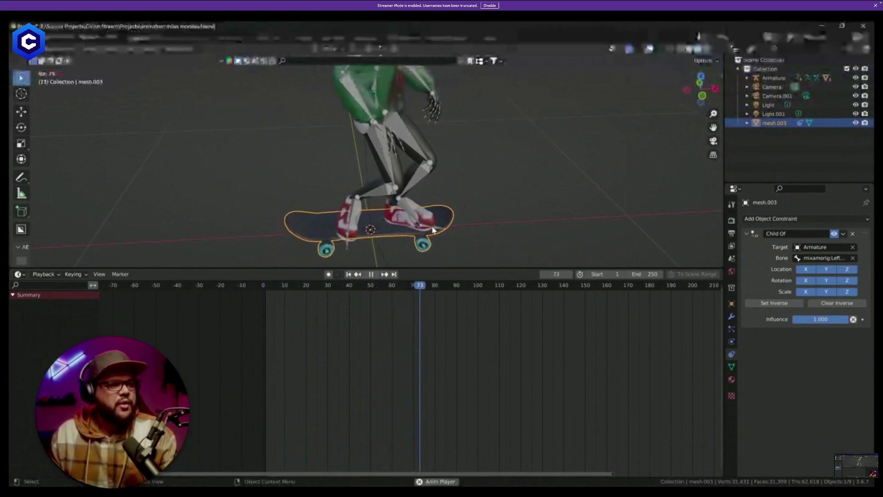
pyautogui.press('space')
pyautogui.hotkey('shift', 'Left')
pyautogui.press('space')
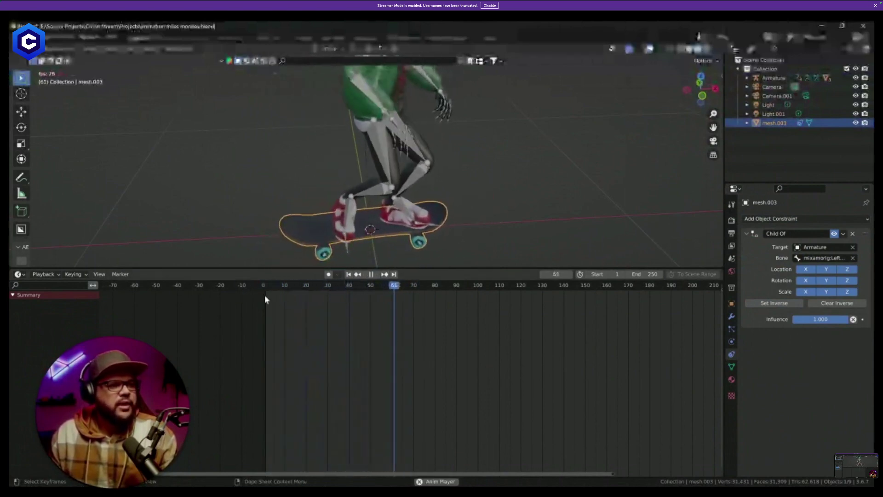
pyautogui.press('space')
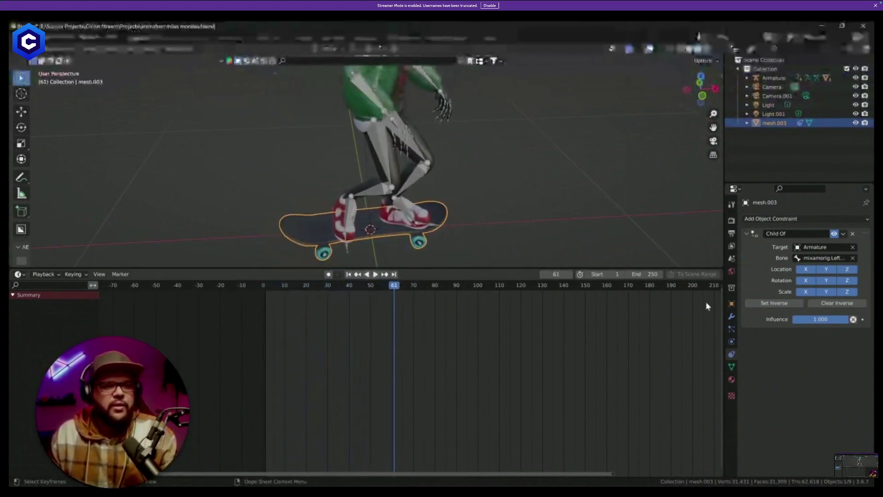
# Disable the Child Of constraint's rotation influence on X, Y and Z, and replay the animation from the start.
pyautogui.click(805, 280)
pyautogui.click(826, 280)
pyautogui.click(847, 280)
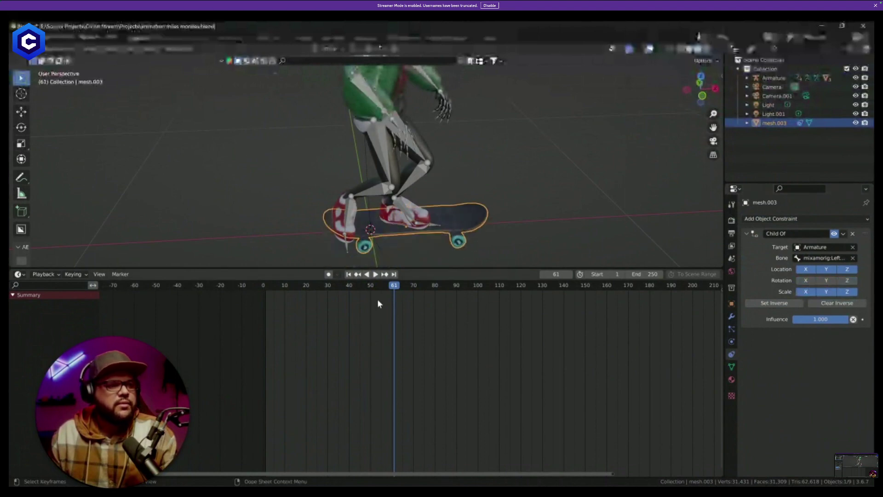
pyautogui.click(243, 286)
pyautogui.press('space')
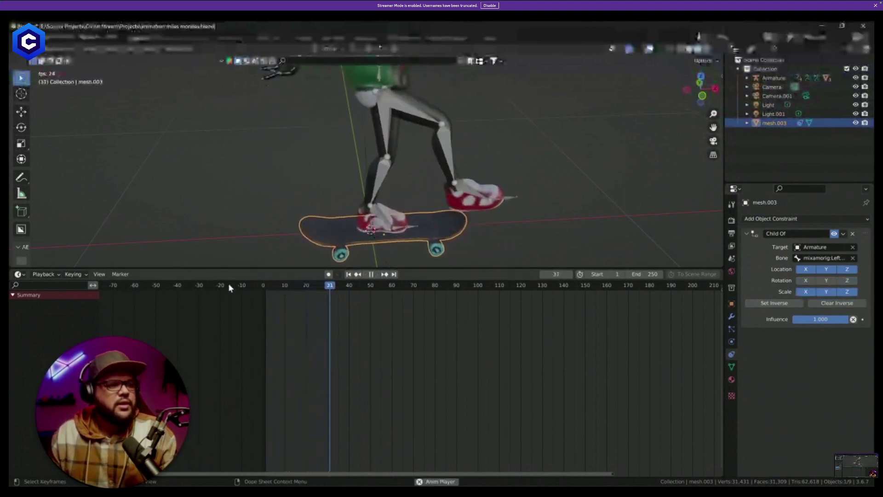
pyautogui.press('space')
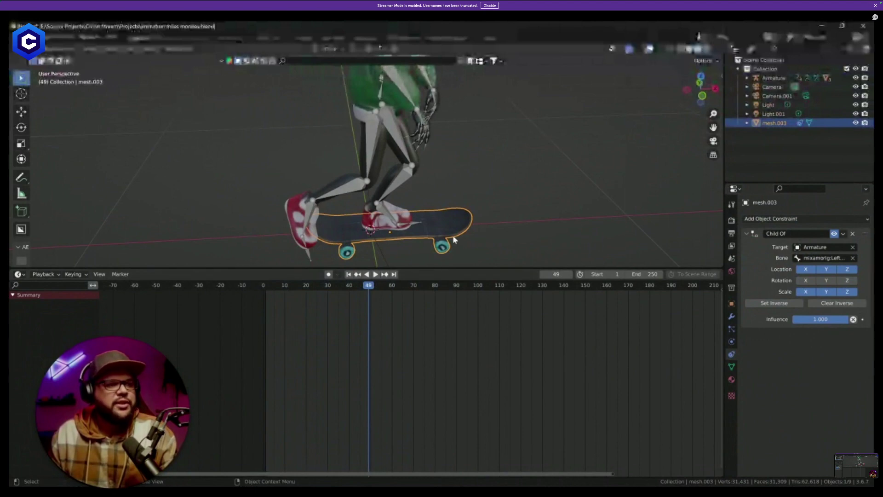
# Shift the skateboard backward along the X axis beneath both feet, check it in playback, and save the file.
pyautogui.press('g')
pyautogui.press('x')
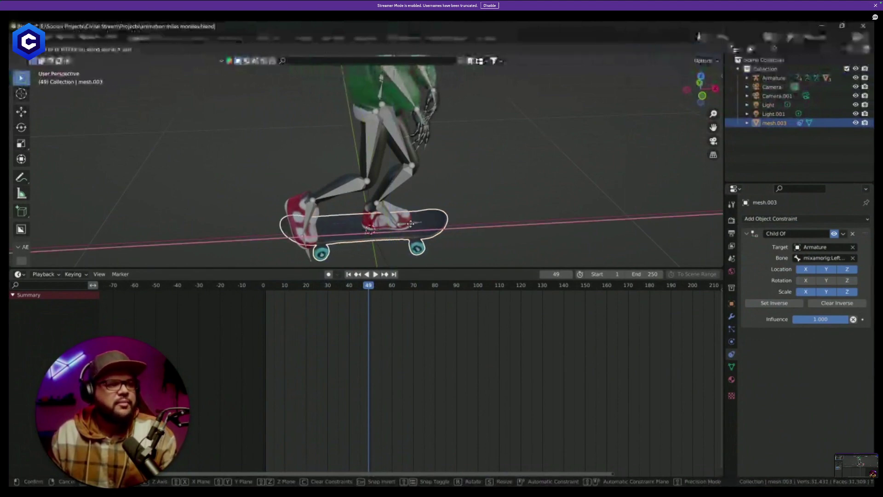
pyautogui.press('Escape')
pyautogui.click(245, 292)
pyautogui.press('space')
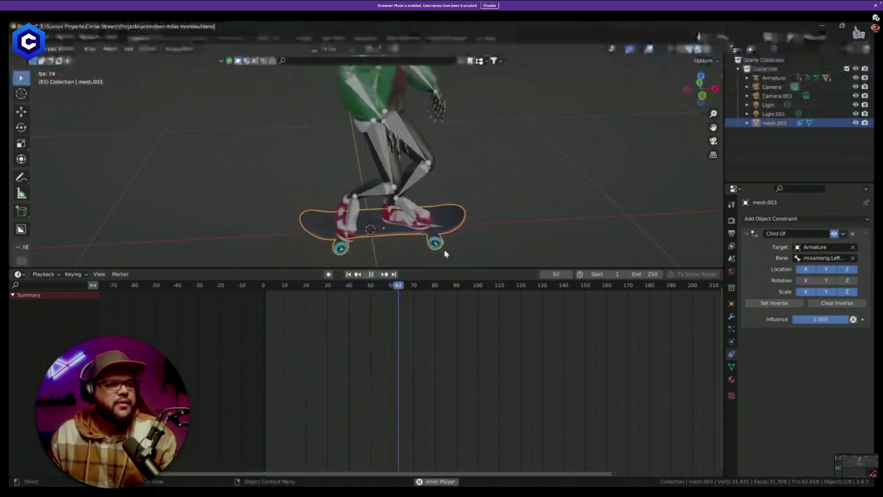
pyautogui.press('space')
pyautogui.scroll(-3, 476, 231)
pyautogui.hotkey('ctrl', 's')
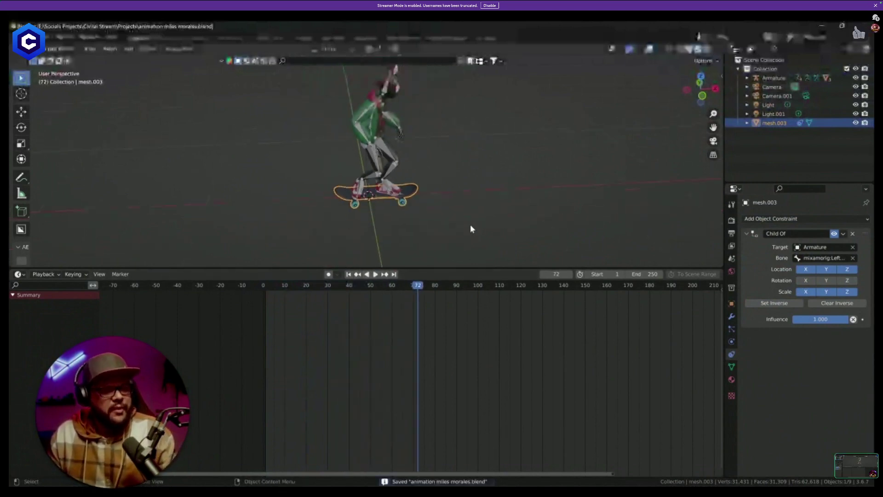
# Show the character in front orthographic view and make the 3D viewport taller by shrinking the timeline area.
pyautogui.moveTo(471, 226); pyautogui.dragTo(447, 217, button='middle')
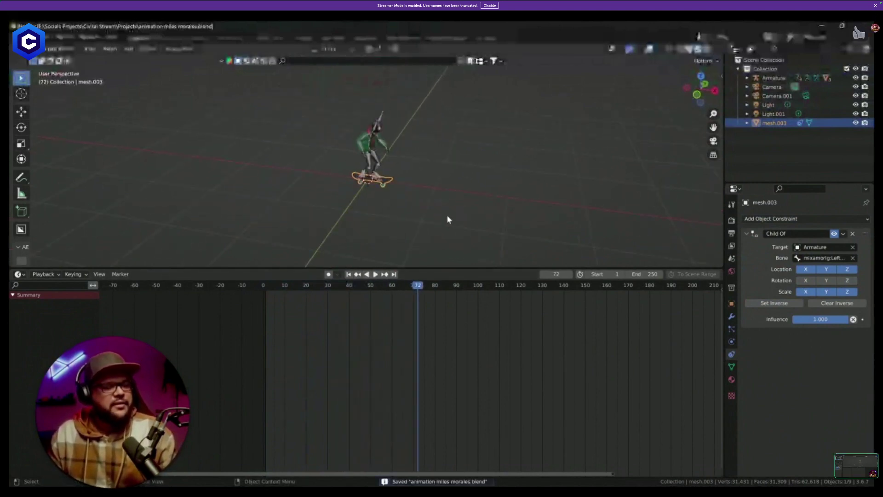
pyautogui.scroll(5, 447, 219)
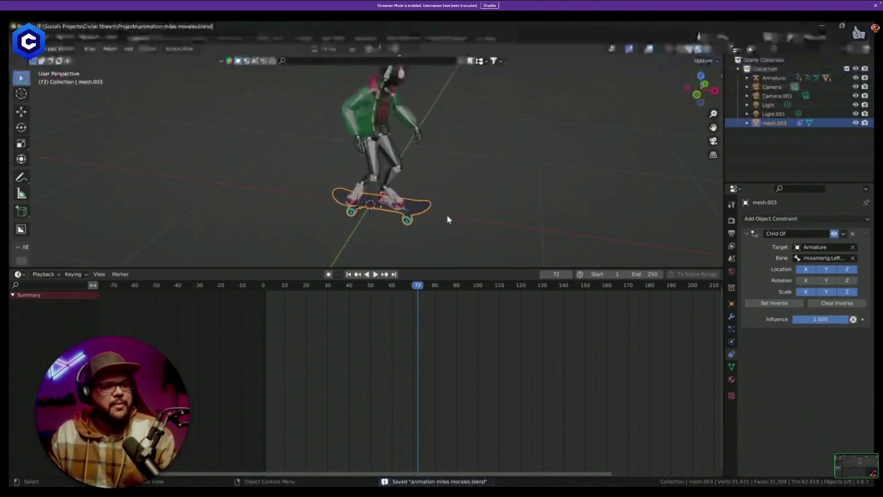
pyautogui.press('KP_1')
pyautogui.scroll(3, 449, 217)
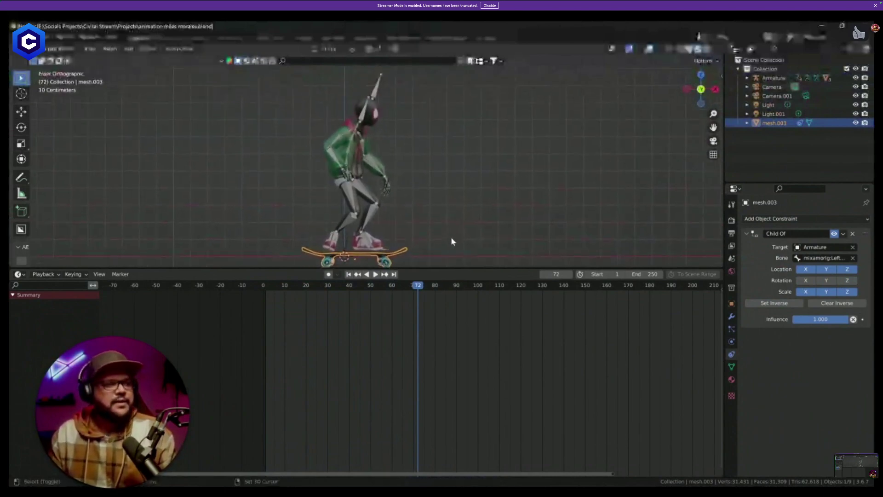
pyautogui.scroll(-2, 451, 236)
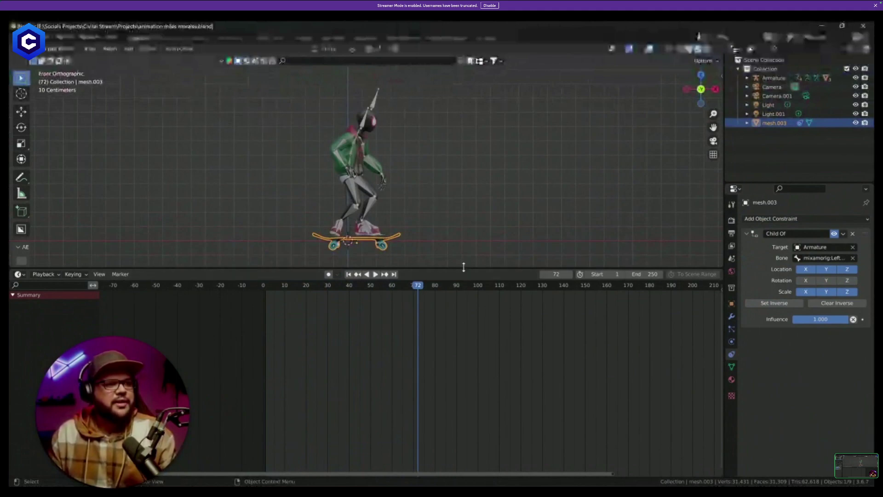
pyautogui.moveTo(463, 269); pyautogui.dragTo(465, 317)
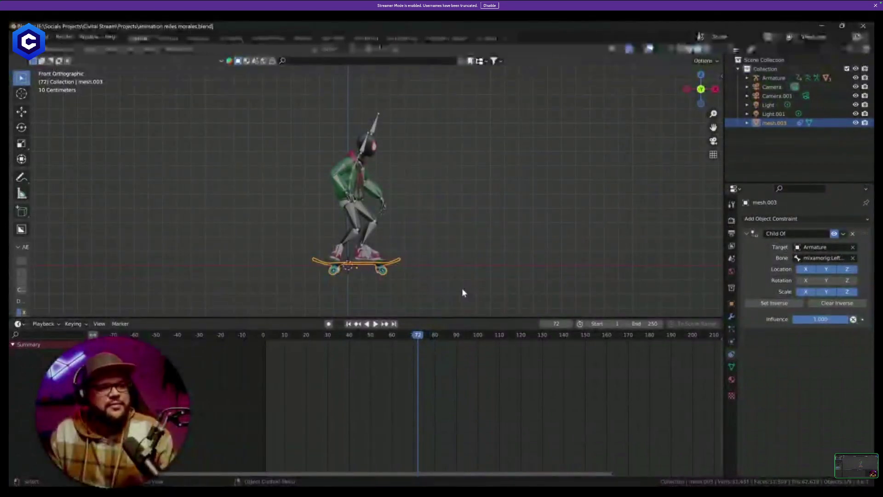
# Raise the skateboard slightly along the Z axis toward the soles of the shoes, and save the file.
pyautogui.scroll(5, 394, 279)
pyautogui.keyDown('shift'); pyautogui.moveTo(393, 277); pyautogui.dragTo(429, 193, button='middle'); pyautogui.keyUp('shift')
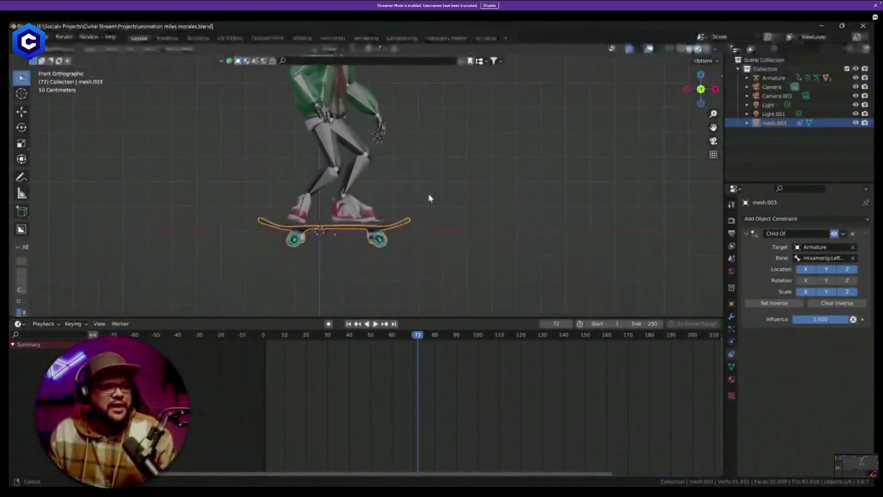
pyautogui.click(366, 239)
pyautogui.scroll(1, 365, 244)
pyautogui.press('g')
pyautogui.press('x')
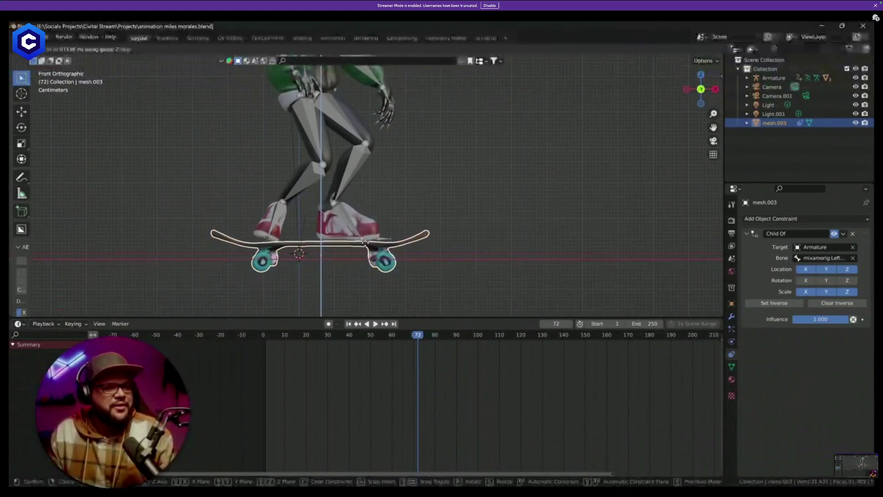
pyautogui.click(462, 225)
pyautogui.scroll(-1, 474, 226)
pyautogui.moveTo(474, 225); pyautogui.dragTo(423, 247, button='middle')
pyautogui.hotkey('ctrl', 's')
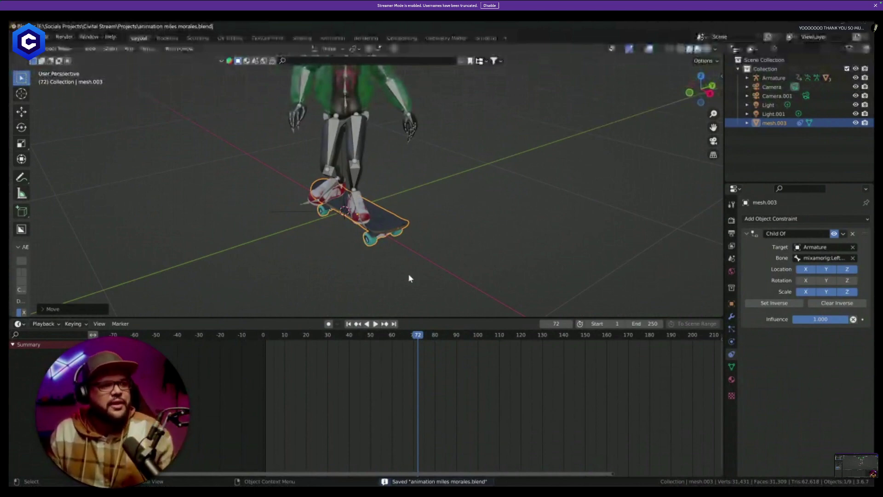
# Shift the skateboard slightly along the X axis beneath both shoes in front view, and save the file.
pyautogui.moveTo(410, 276); pyautogui.dragTo(420, 233, button='middle')
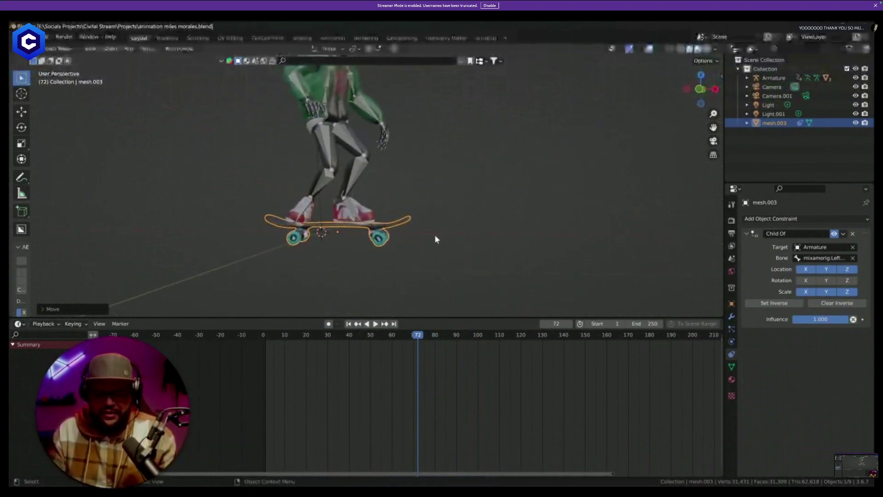
pyautogui.press('KP_1')
pyautogui.press('g')
pyautogui.press('x')
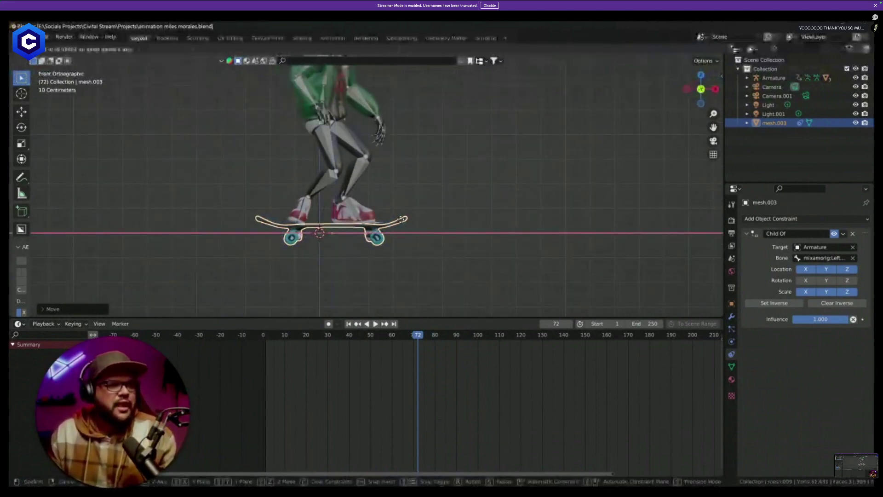
pyautogui.click(448, 214)
pyautogui.hotkey('ctrl', 's')
# Add a Plain Axes empty at the 3D cursor beneath the character.
pyautogui.scroll(-2, 448, 212)
pyautogui.moveTo(447, 214); pyautogui.dragTo(424, 258, button='middle')
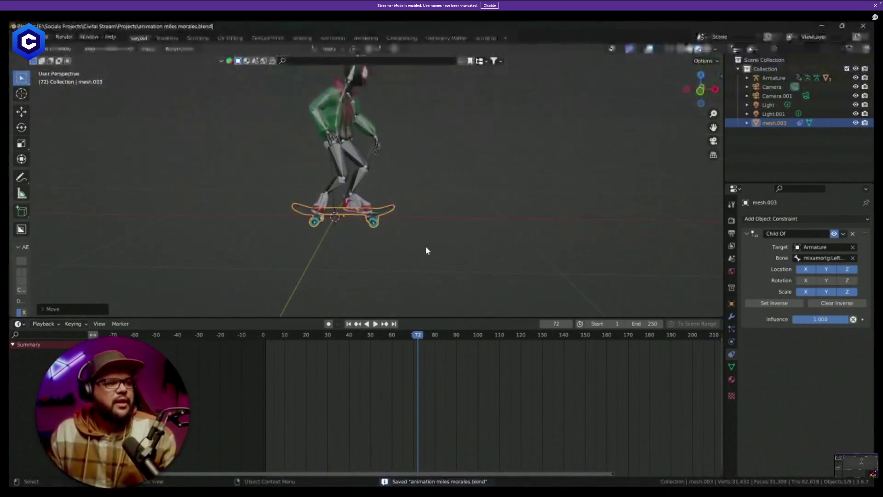
pyautogui.scroll(-2, 425, 245)
pyautogui.scroll(3, 426, 246)
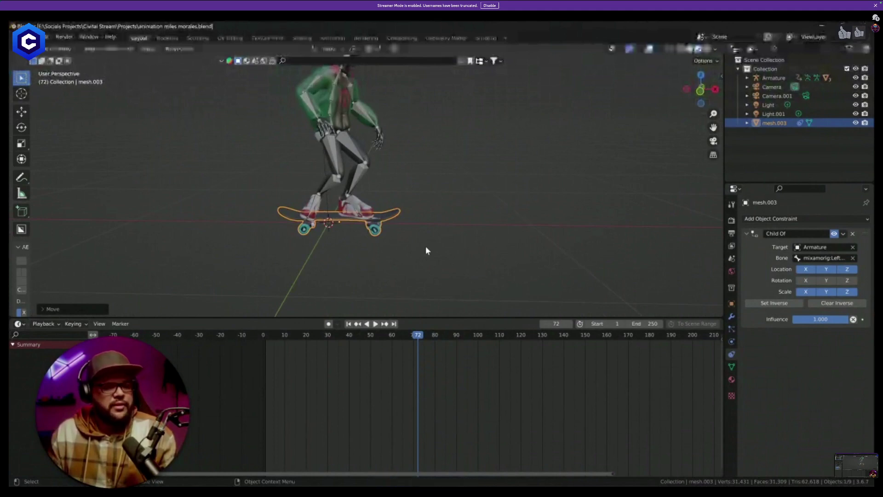
pyautogui.hotkey('shift', 'a')
pyautogui.moveTo(426, 247)
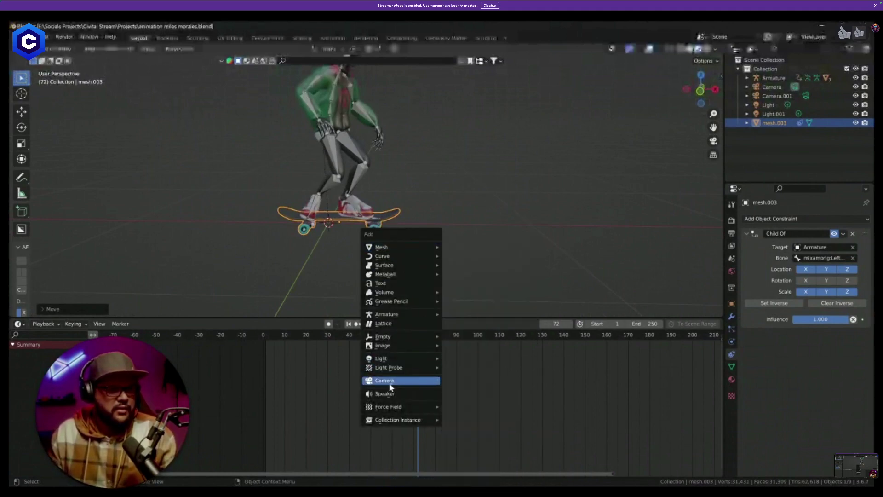
pyautogui.moveTo(395, 338)
pyautogui.click(487, 342)
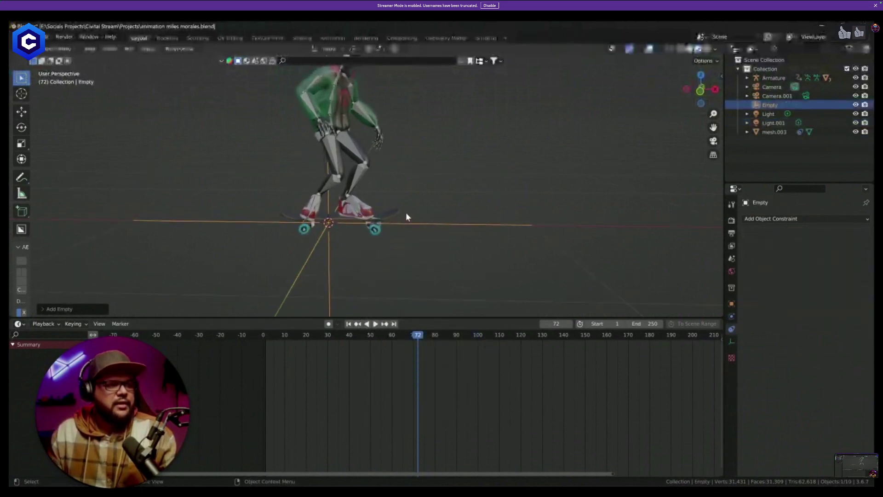
# Raise the empty along the Z axis to about the character's waist height.
pyautogui.press('g')
pyautogui.press('z')
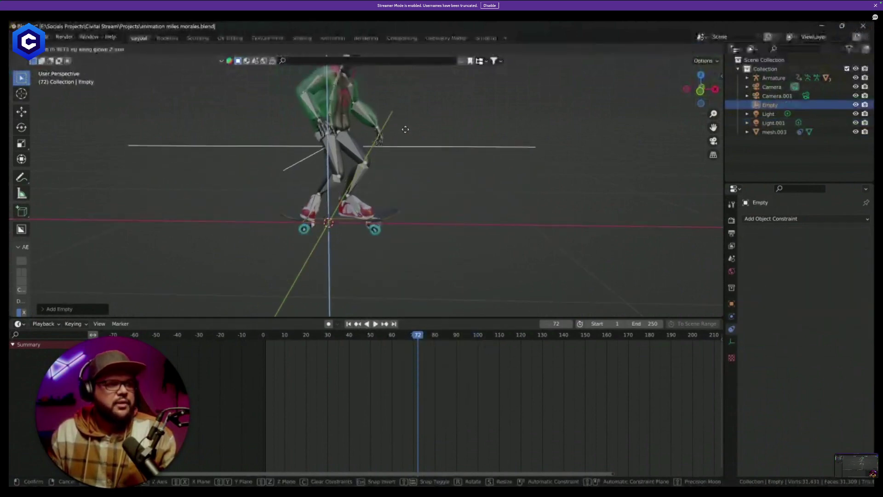
pyautogui.click(404, 113)
pyautogui.moveTo(420, 140); pyautogui.dragTo(371, 172, button='middle')
pyautogui.scroll(-2, 341, 117)
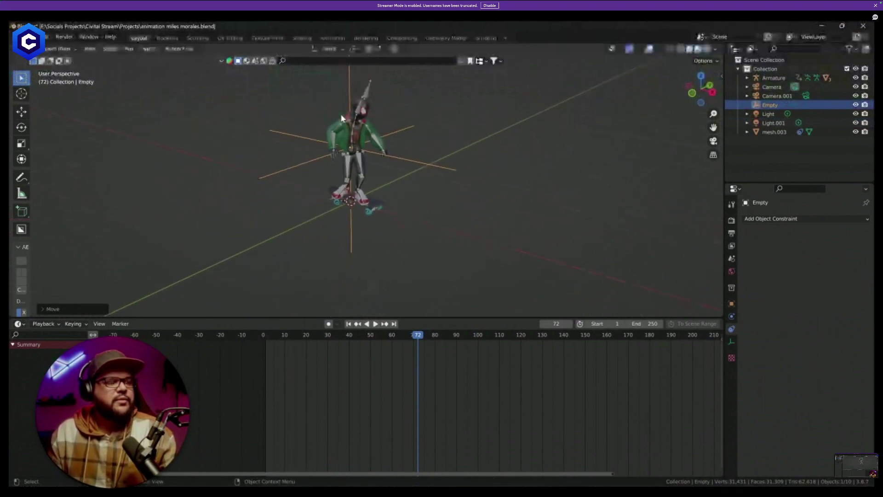
# Parent the empty to the character's armature using the Object option.
pyautogui.scroll(2, 348, 133)
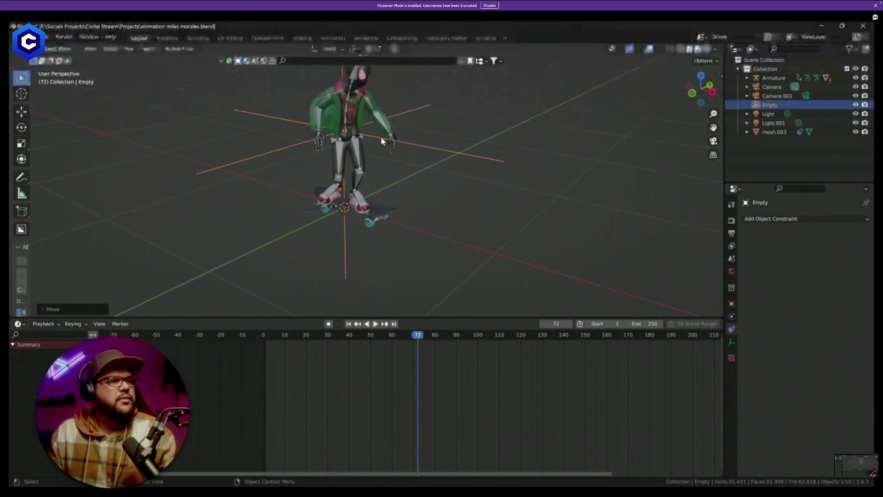
pyautogui.keyDown('shift'); pyautogui.click(345, 126); pyautogui.keyUp('shift')
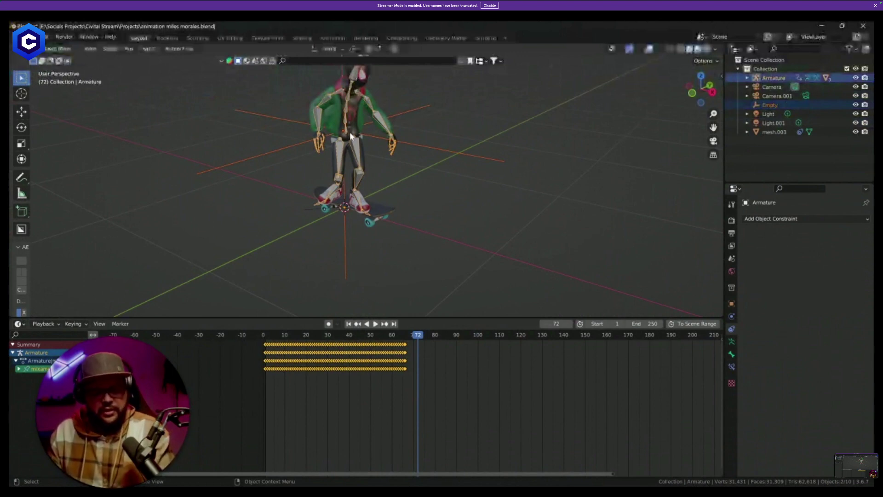
pyautogui.click(374, 137)
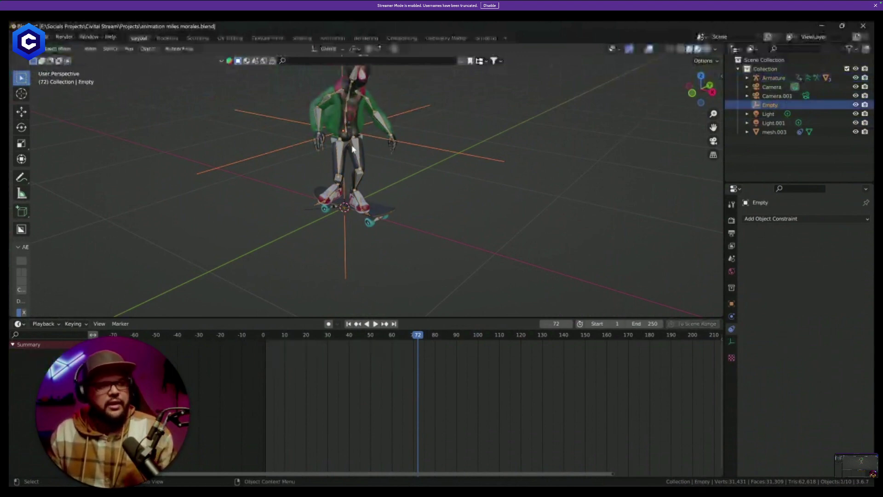
pyautogui.keyDown('shift'); pyautogui.click(357, 159); pyautogui.keyUp('shift')
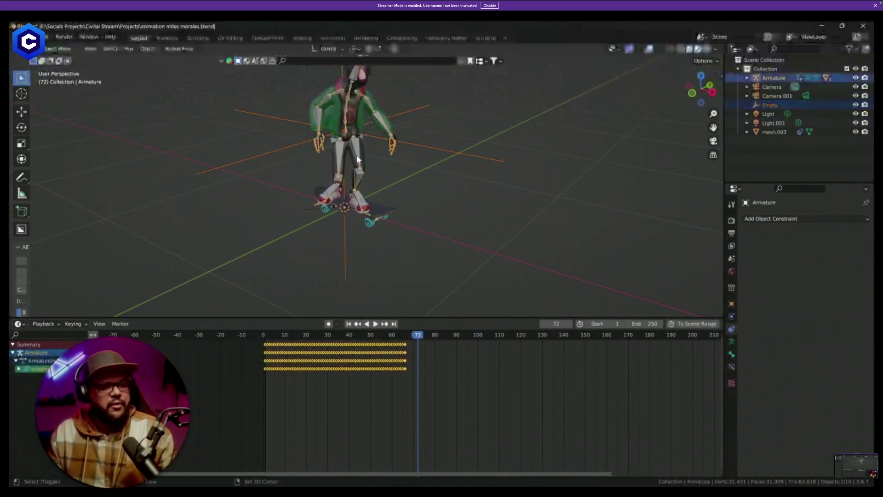
pyautogui.hotkey('ctrl', 'p')
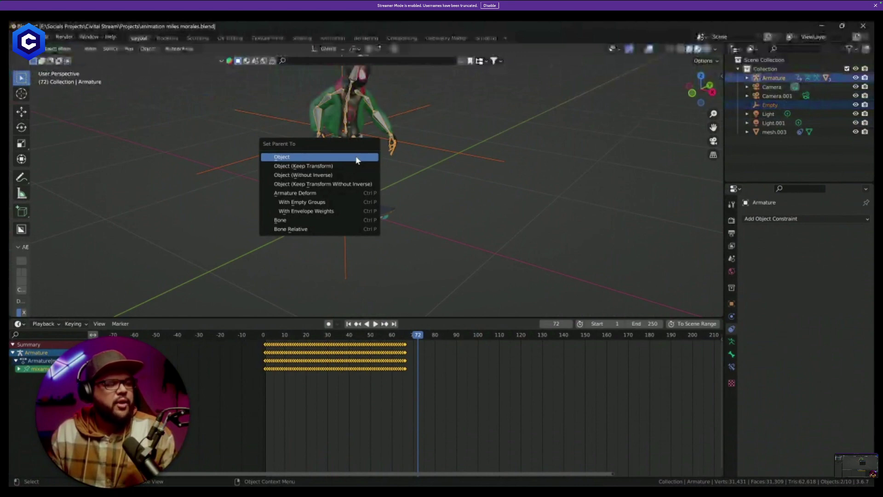
pyautogui.click(357, 159)
# Try to parent the empty and two of the character's meshes to mesh.002 using the Object option.
pyautogui.click(454, 151)
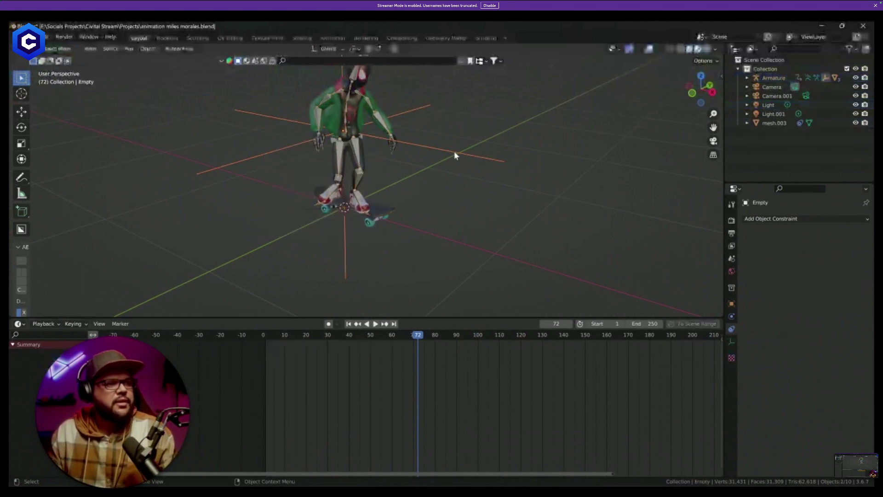
pyautogui.keyDown('shift'); pyautogui.click(397, 170); pyautogui.keyUp('shift')
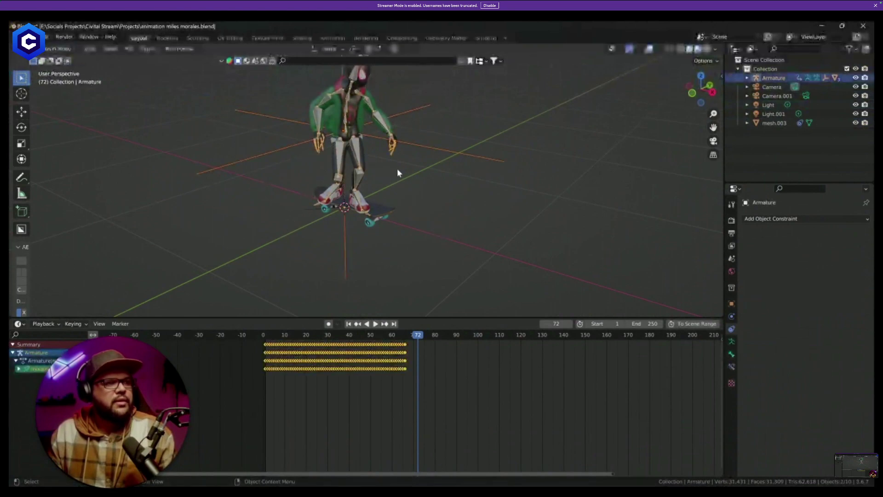
pyautogui.click(417, 145)
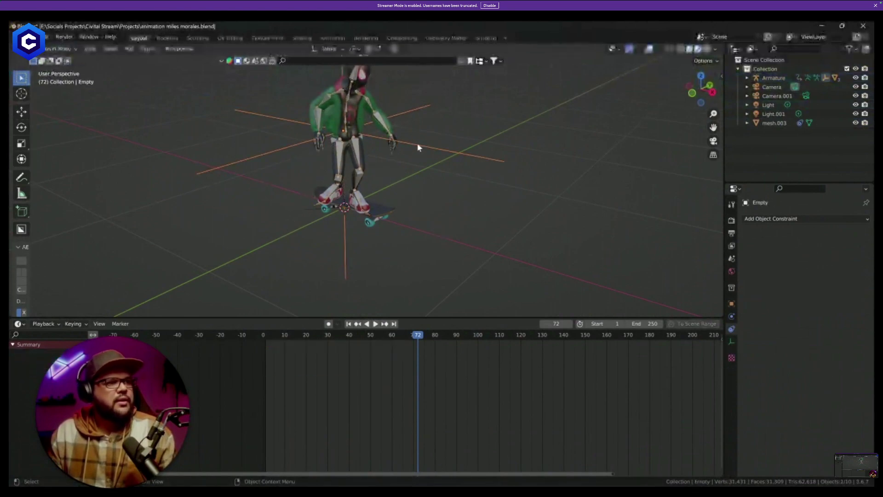
pyautogui.keyDown('shift'); pyautogui.click(355, 122); pyautogui.keyUp('shift')
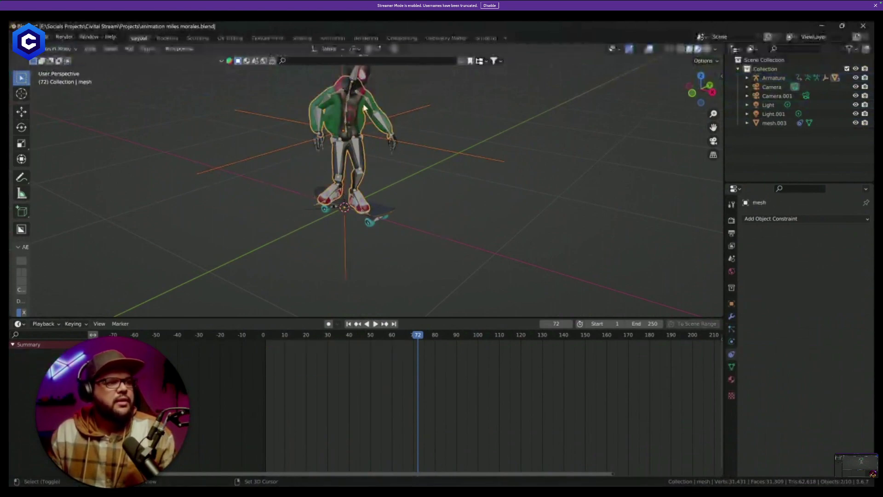
pyautogui.keyDown('shift'); pyautogui.click(385, 125); pyautogui.keyUp('shift')
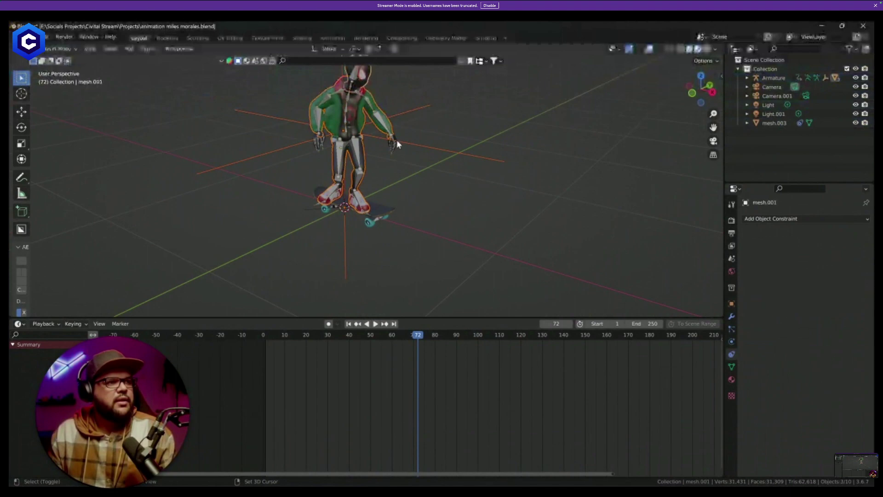
pyautogui.keyDown('shift'); pyautogui.click(396, 138); pyautogui.keyUp('shift')
pyautogui.hotkey('ctrl', 'p')
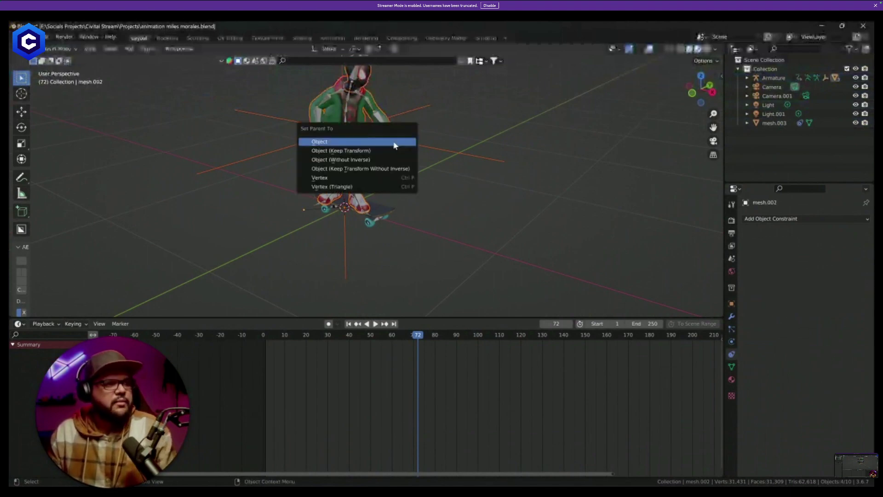
pyautogui.click(394, 143)
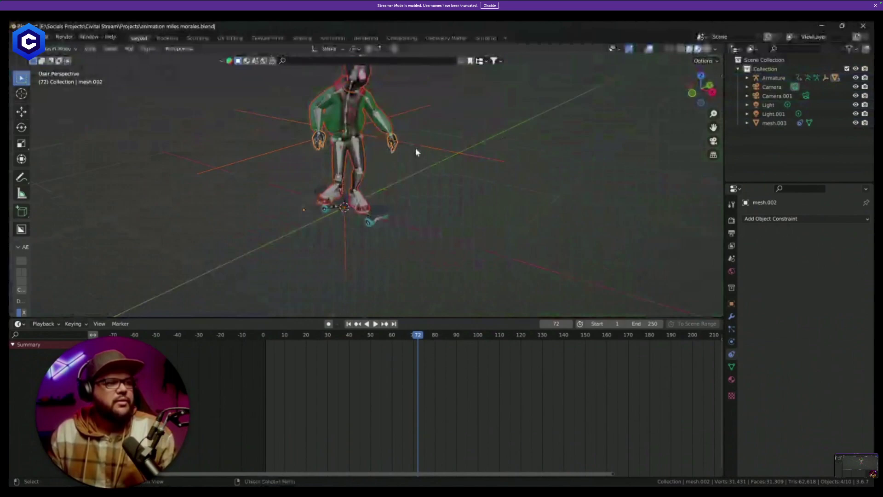
# Repeat the Object parenting with the empty selected first and the armature as the active object.
pyautogui.click(413, 147)
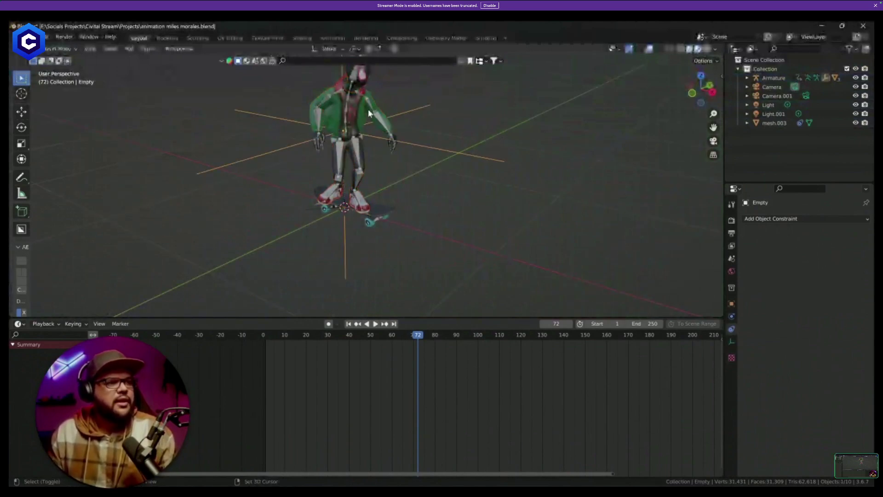
pyautogui.click(346, 133)
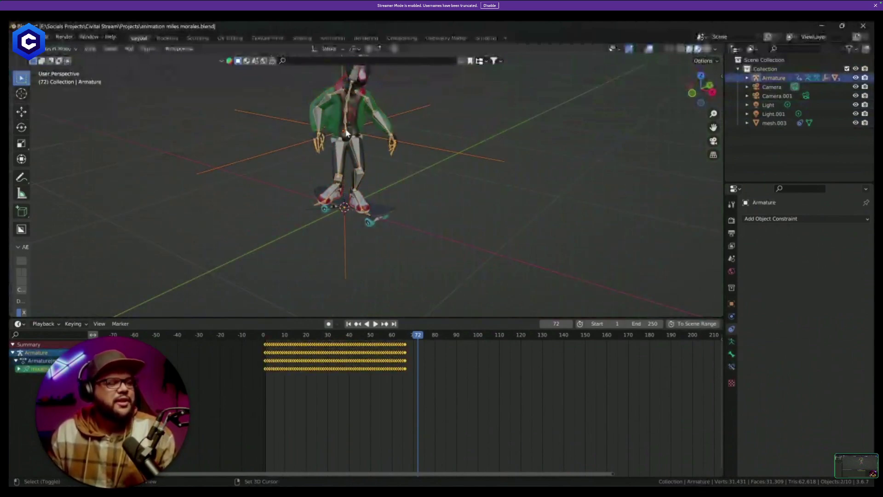
pyautogui.hotkey('ctrl', 'p')
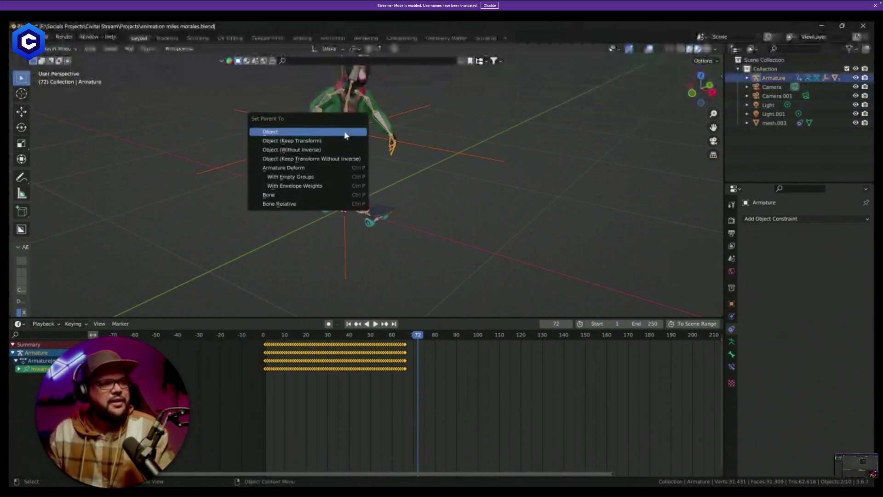
pyautogui.click(347, 131)
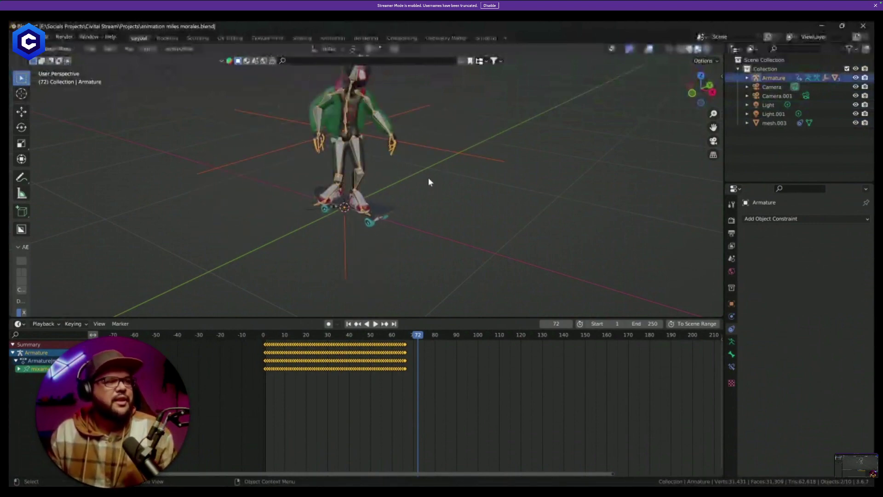
pyautogui.moveTo(422, 181); pyautogui.dragTo(410, 121, button='middle')
pyautogui.click(430, 139)
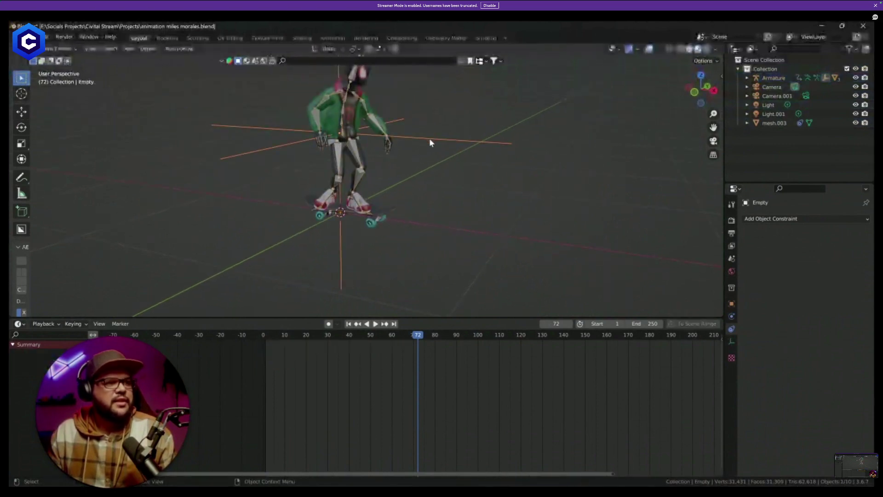
pyautogui.keyDown('shift'); pyautogui.click(343, 135); pyautogui.keyUp('shift')
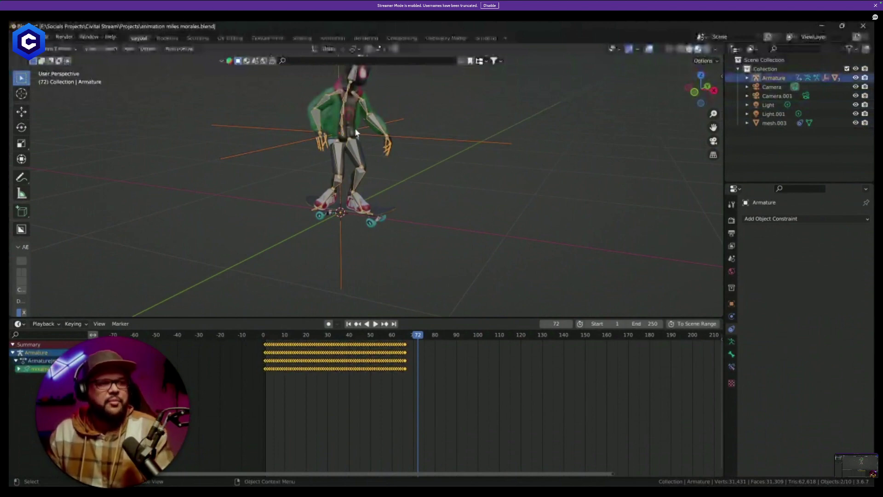
pyautogui.hotkey('ctrl', 'p')
pyautogui.click(347, 157)
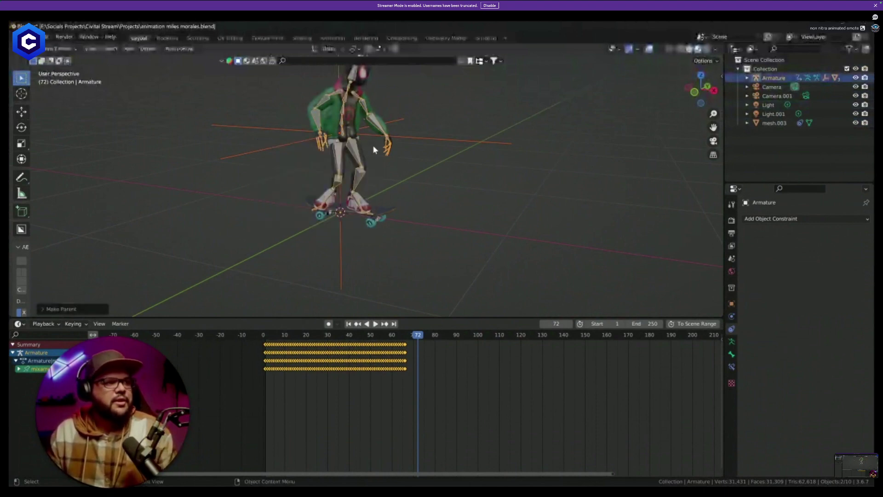
# Test the selected armature and empty with trial rotations and moves along the X axis, cancelling each transform.
pyautogui.press('r')
pyautogui.rightClick(422, 168)
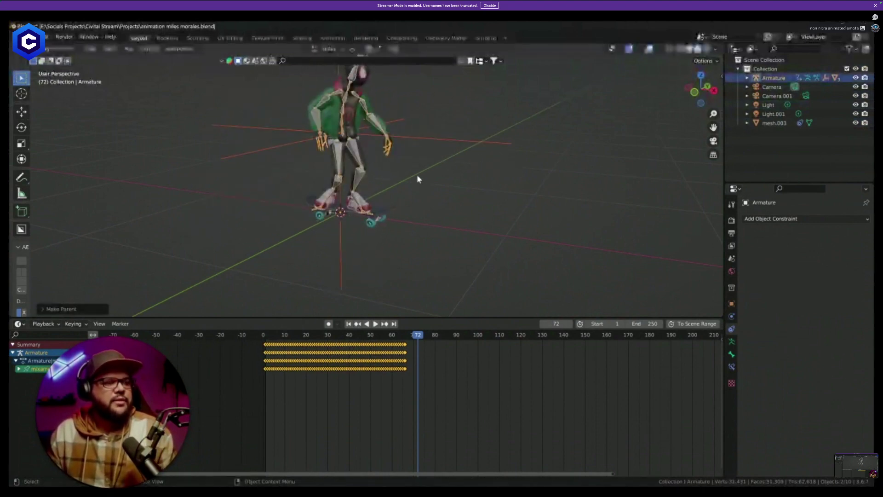
pyautogui.moveTo(417, 175); pyautogui.dragTo(441, 169, button='middle')
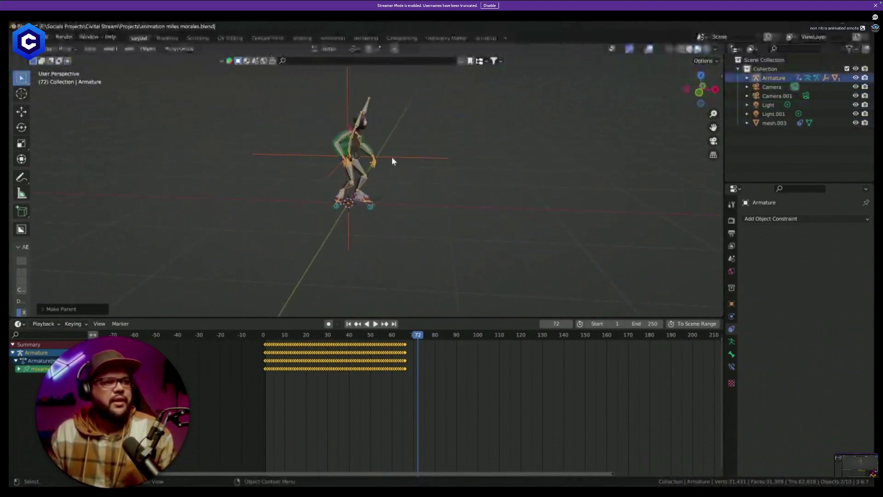
pyautogui.press('r')
pyautogui.rightClick(421, 158)
pyautogui.press('g')
pyautogui.press('x')
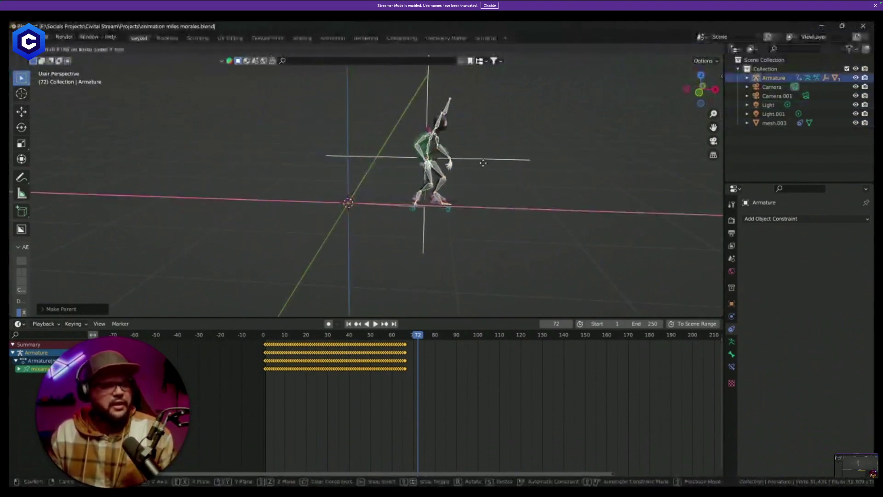
pyautogui.moveTo(378, 152); pyautogui.dragTo(405, 166, button='middle')
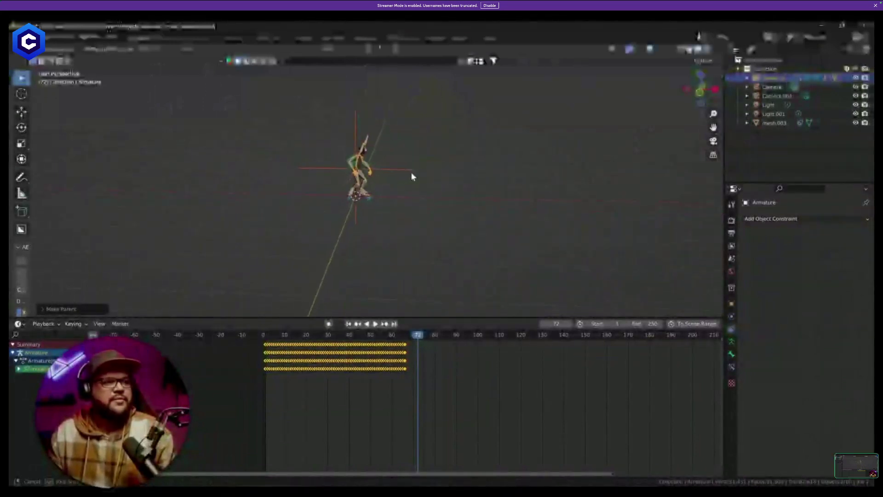
pyautogui.press('g')
pyautogui.press('x')
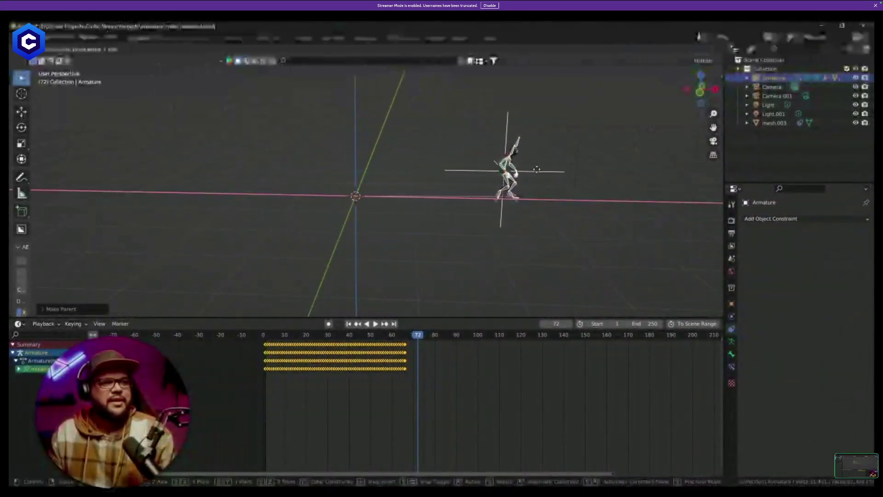
pyautogui.rightClick(534, 173)
# Save the blend file and bring the character closer in the viewport.
pyautogui.hotkey('ctrl', 's')
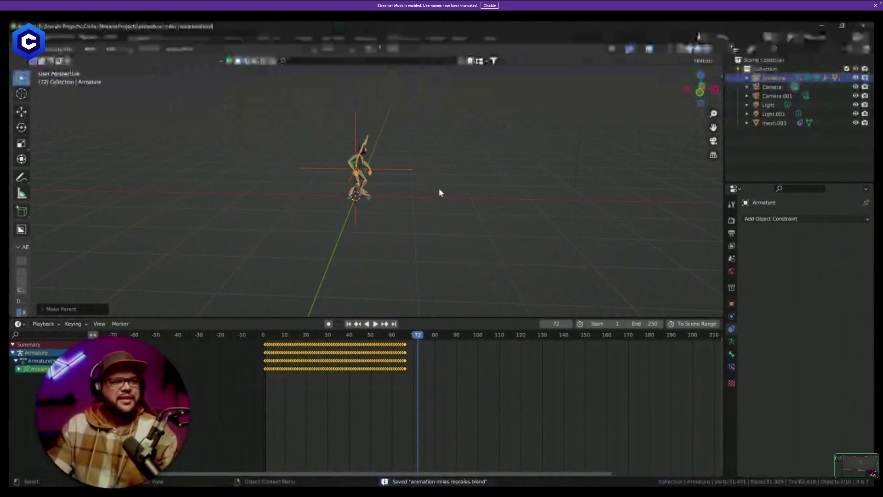
pyautogui.scroll(3, 373, 188)
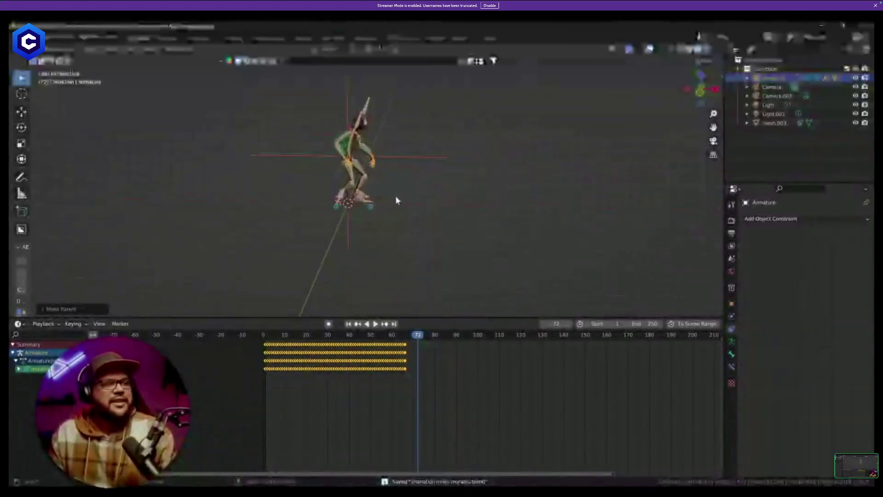
pyautogui.scroll(1, 409, 200)
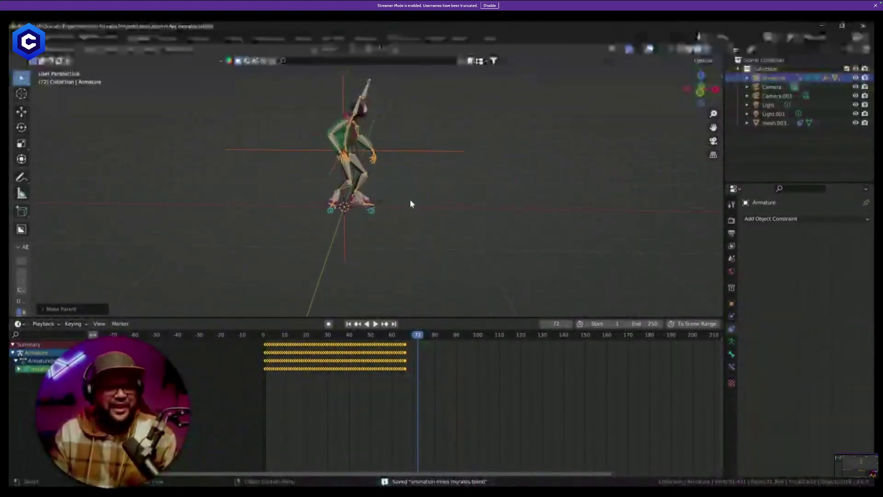
# Align the active camera to a front orthographic view of the character on the skateboard.
pyautogui.press('KP_1')
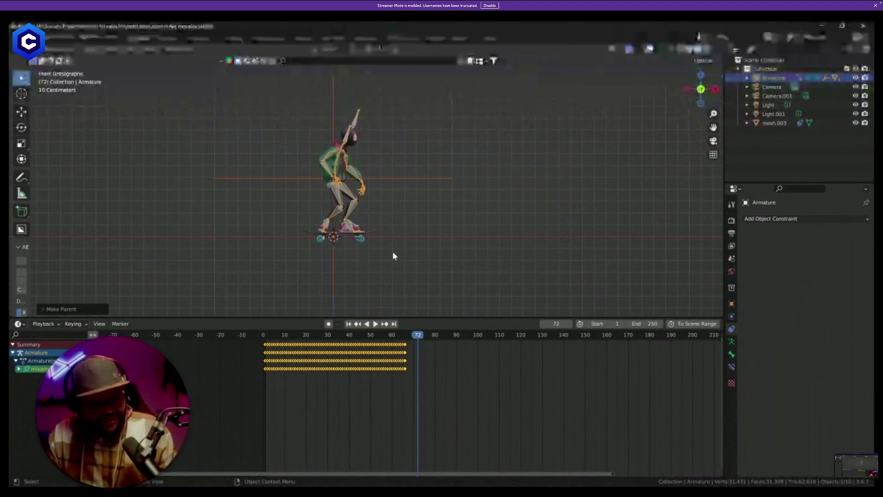
pyautogui.keyDown('shift'); pyautogui.moveTo(398, 244); pyautogui.dragTo(411, 256, button='middle'); pyautogui.keyUp('shift')
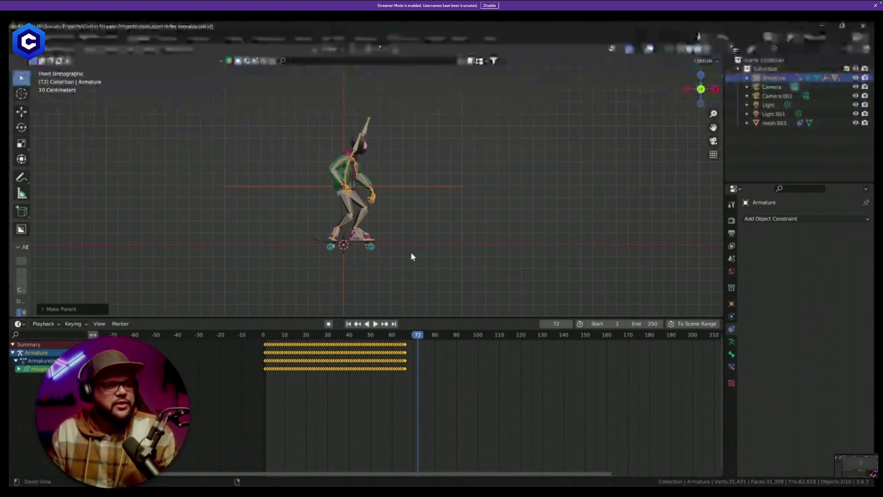
pyautogui.press('KP_0')
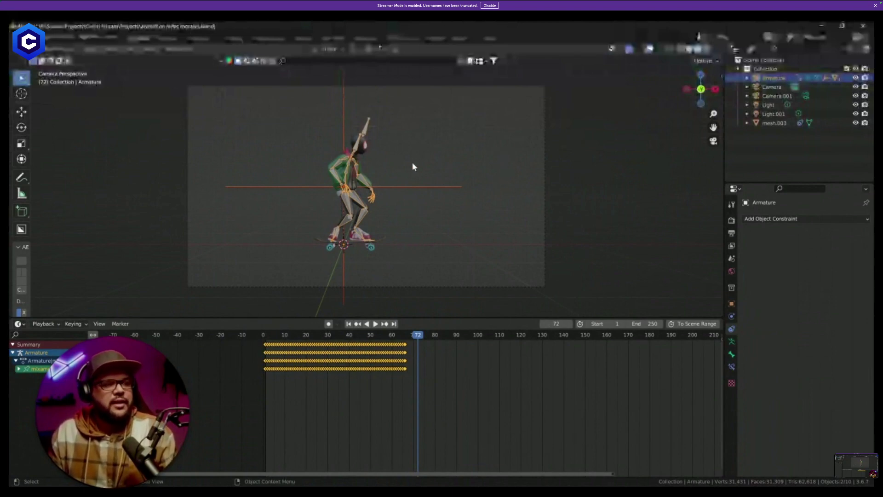
# Align the camera to an angled view facing the character, render the current frame as a test, and close the render window.
pyautogui.moveTo(398, 220); pyautogui.dragTo(333, 253, button='middle')
pyautogui.scroll(2, 333, 256)
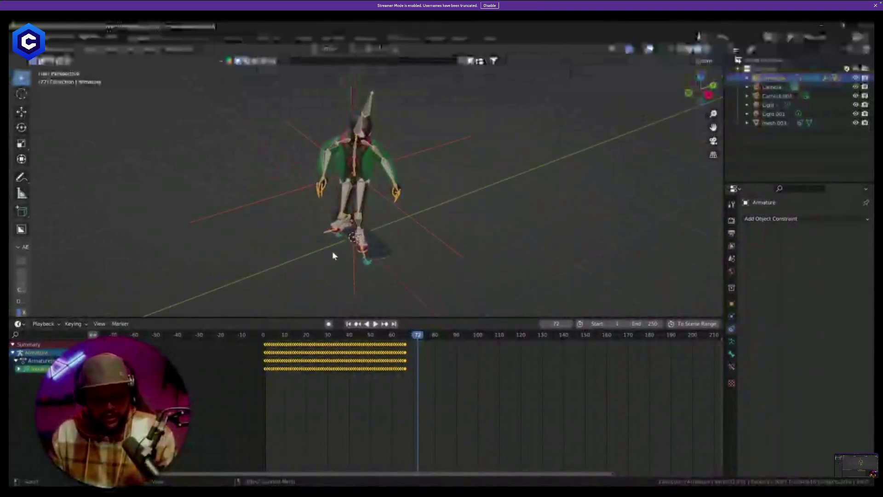
pyautogui.press('KP_0')
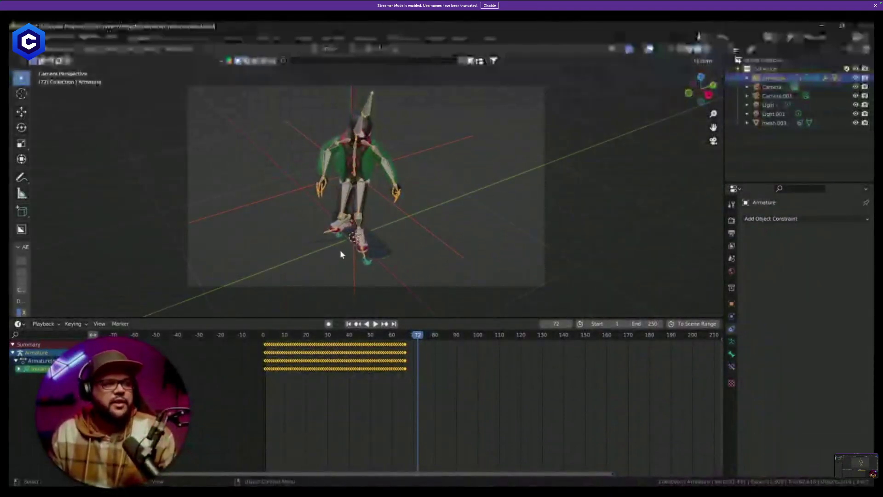
pyautogui.press('F12')
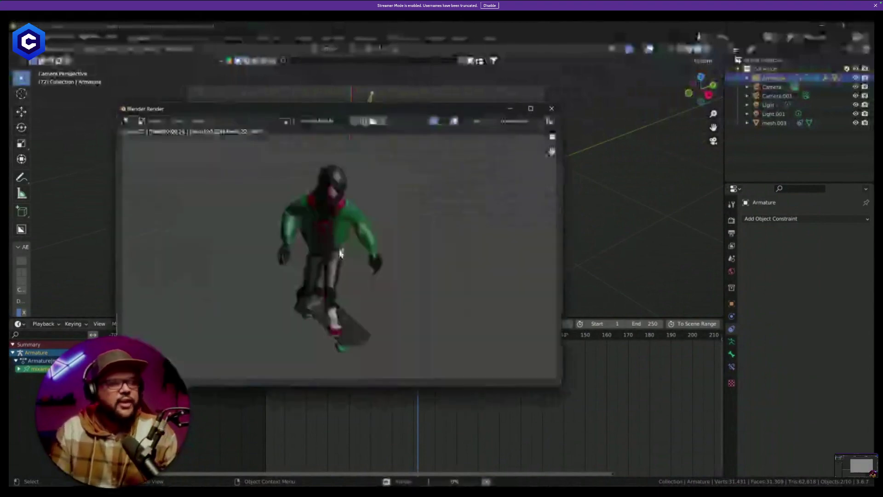
pyautogui.click(554, 112)
# Align the active camera to the front view, showing the character and skateboard from the side.
pyautogui.moveTo(396, 235); pyautogui.dragTo(439, 200, button='middle')
pyautogui.press('KP_1')
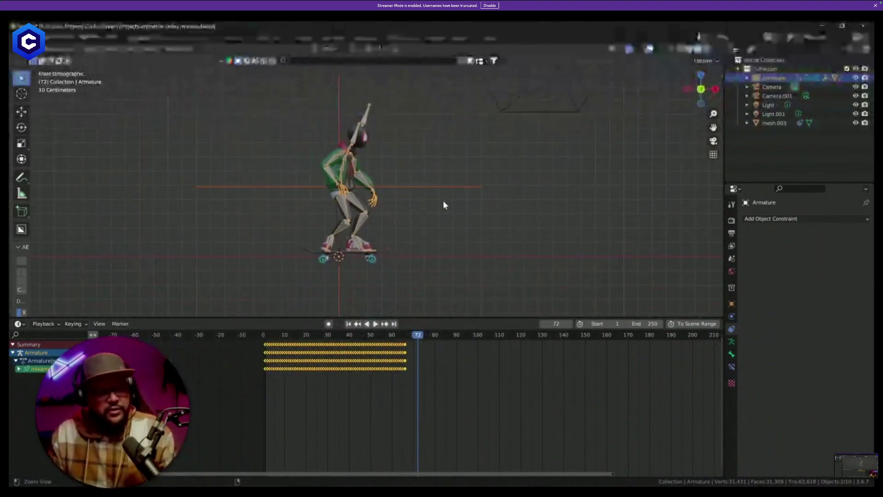
pyautogui.press('KP_0')
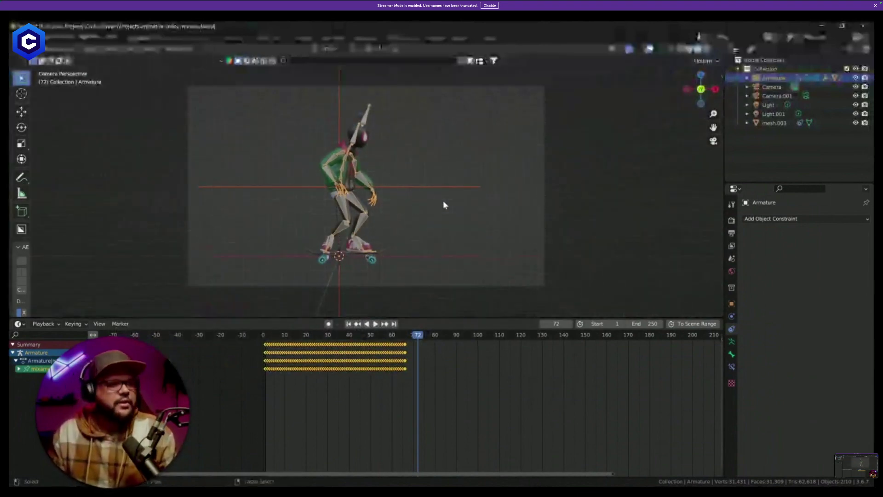
# Set the render output's horizontal resolution to 1080 px for a square frame.
pyautogui.click(731, 221)
pyautogui.click(731, 234)
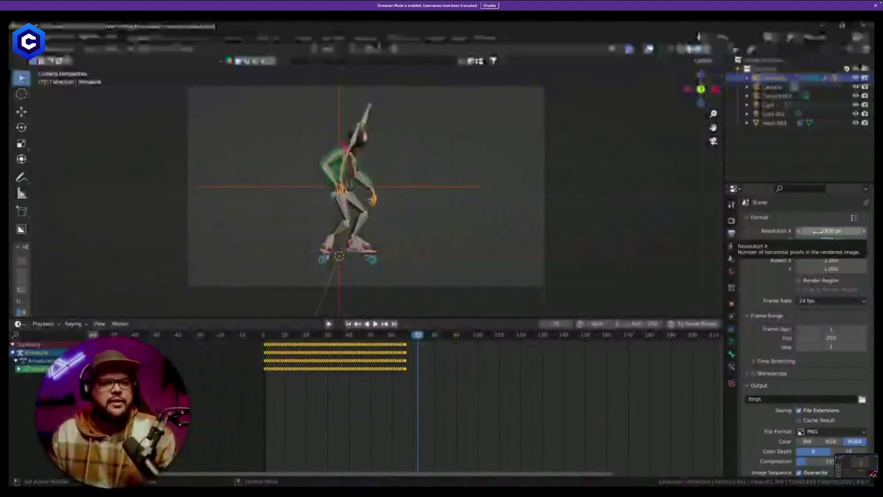
pyautogui.click(818, 231)
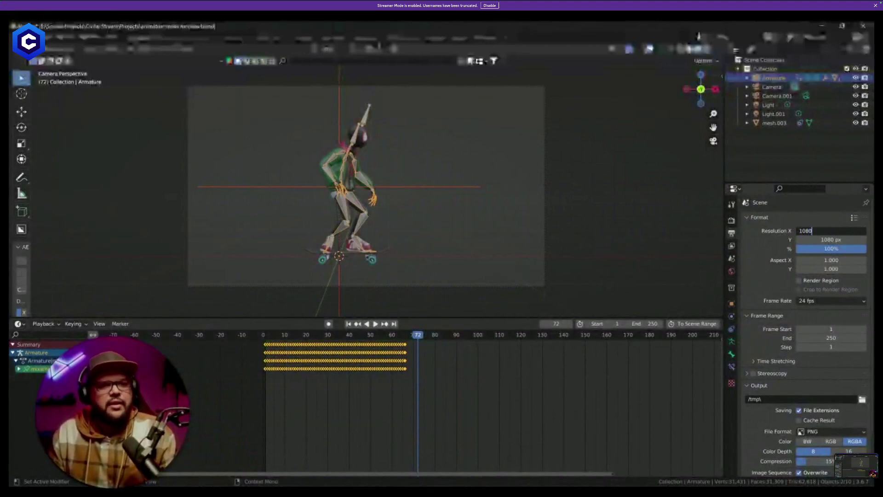
pyautogui.press('Return')
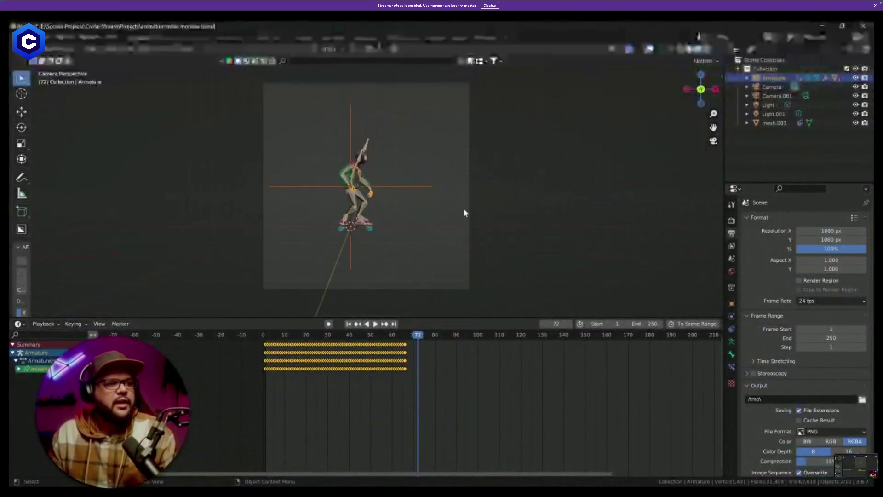
# Set the armature's X location to 0.1 m.
pyautogui.click(732, 303)
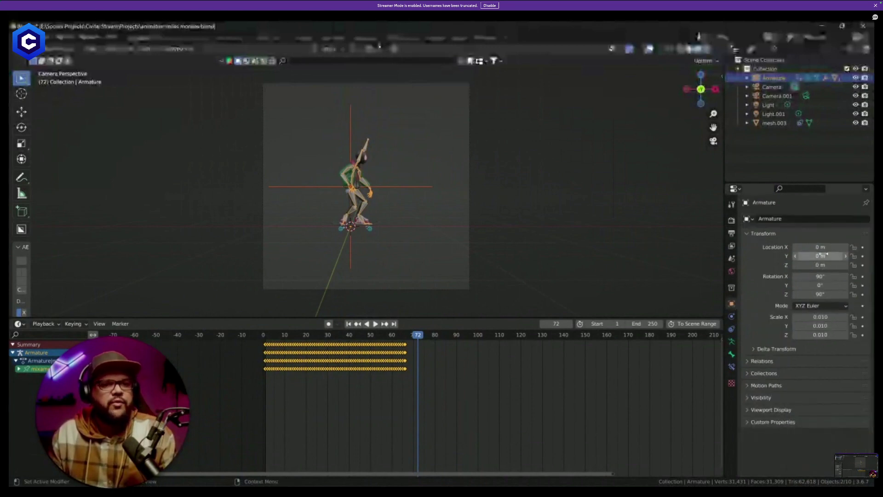
pyautogui.moveTo(819, 247)
pyautogui.mouseDown()
pyautogui.moveTo(809, 247)
pyautogui.moveTo(823, 247)
pyautogui.mouseUp()
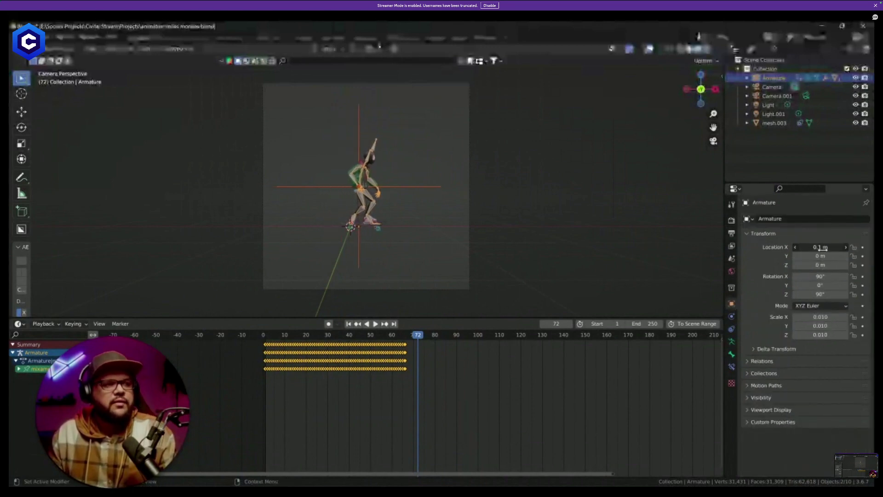
pyautogui.click(504, 239)
pyautogui.hotkey('ctrl', 'z')
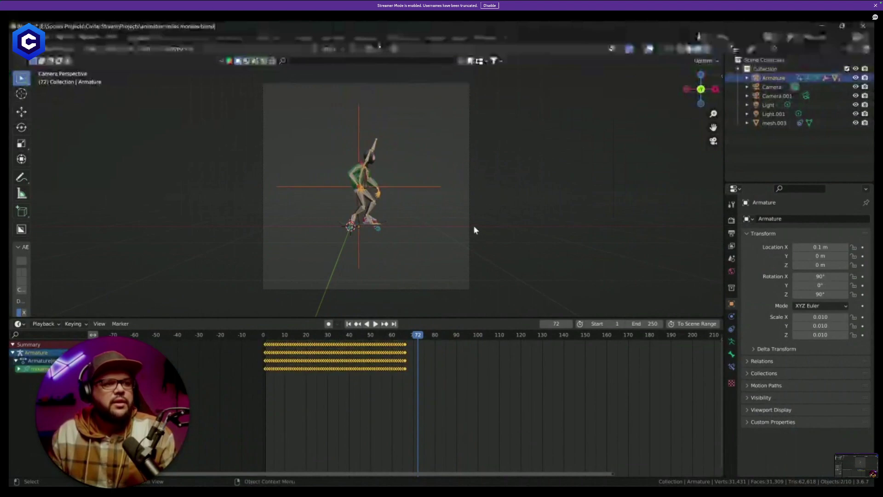
# Reposition the camera at X 0.1718 m and Y -2.3392 m to frame the character more closely.
pyautogui.click(470, 224)
pyautogui.moveTo(810, 247); pyautogui.dragTo(830, 255)
pyautogui.hotkey('ctrl', 'z')
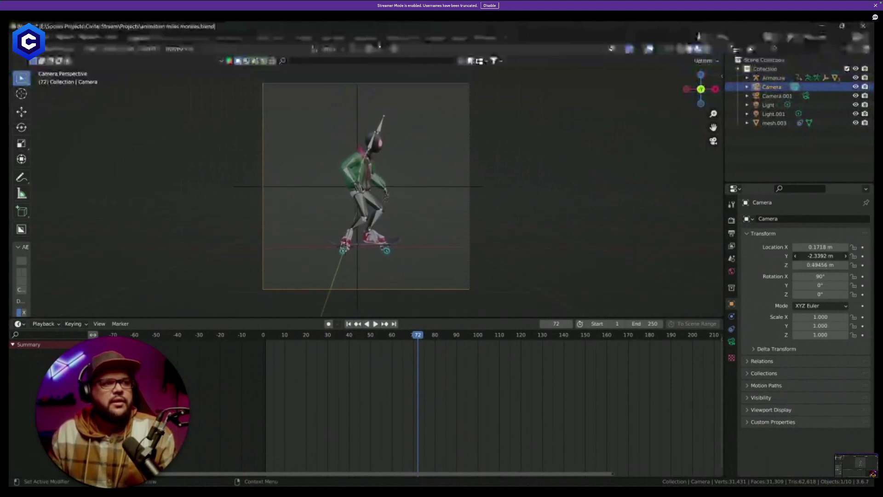
# Play the skateboarding animation through the camera and stop it to check the framing.
pyautogui.click(226, 338)
pyautogui.press('space')
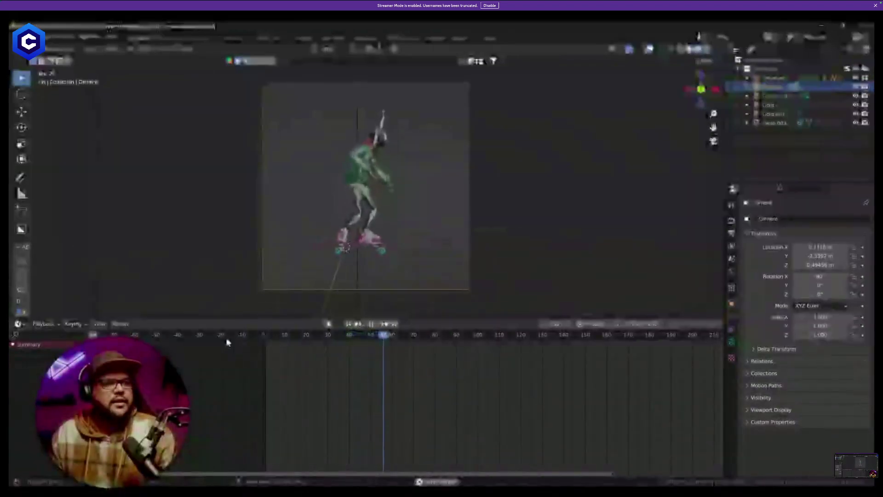
pyautogui.press('space')
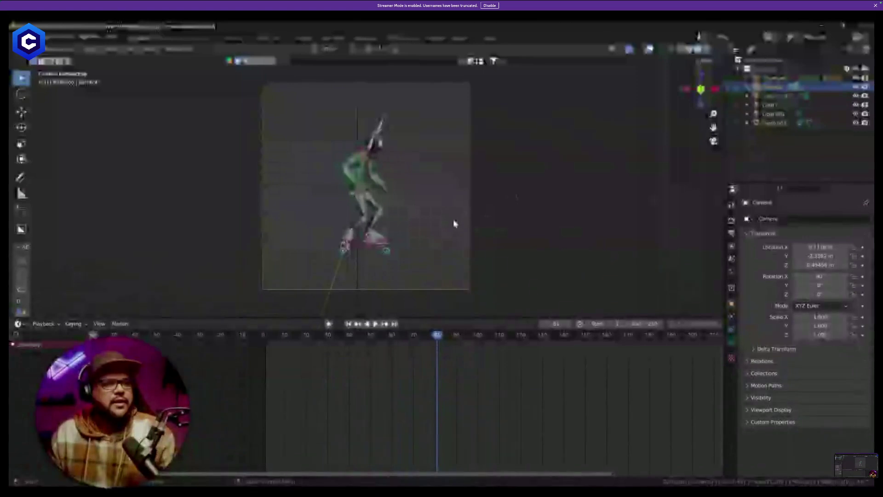
# Parent the camera to the empty with the Object option, keeping the empty as the active object.
pyautogui.click(445, 187)
pyautogui.moveTo(490, 227); pyautogui.dragTo(320, 196, button='middle')
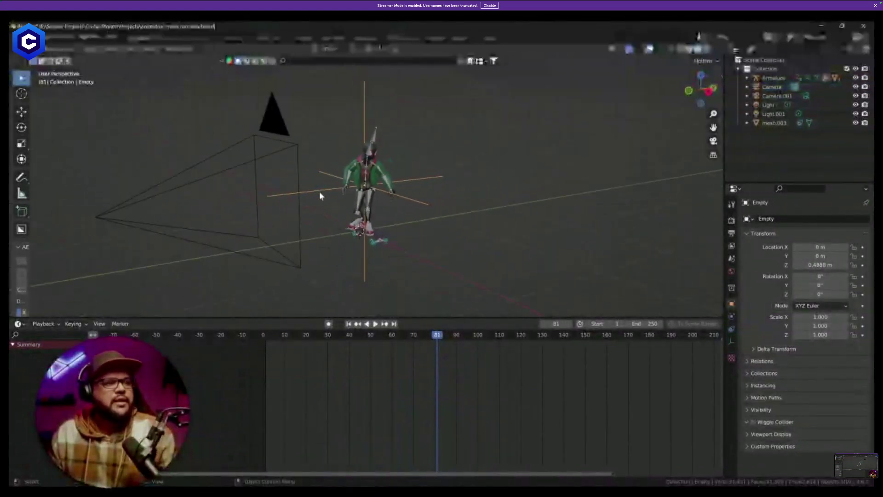
pyautogui.keyDown('shift'); pyautogui.click(298, 146); pyautogui.keyUp('shift')
pyautogui.keyDown('shift'); pyautogui.click(363, 129); pyautogui.keyUp('shift')
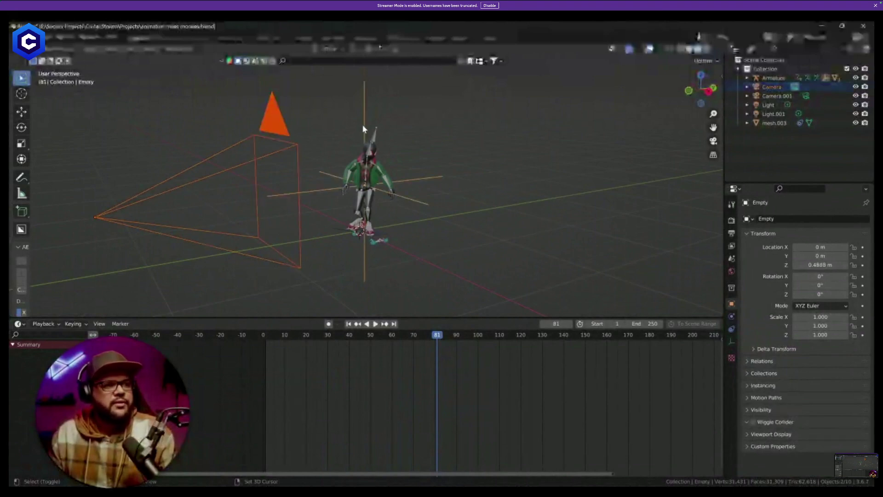
pyautogui.click(298, 147)
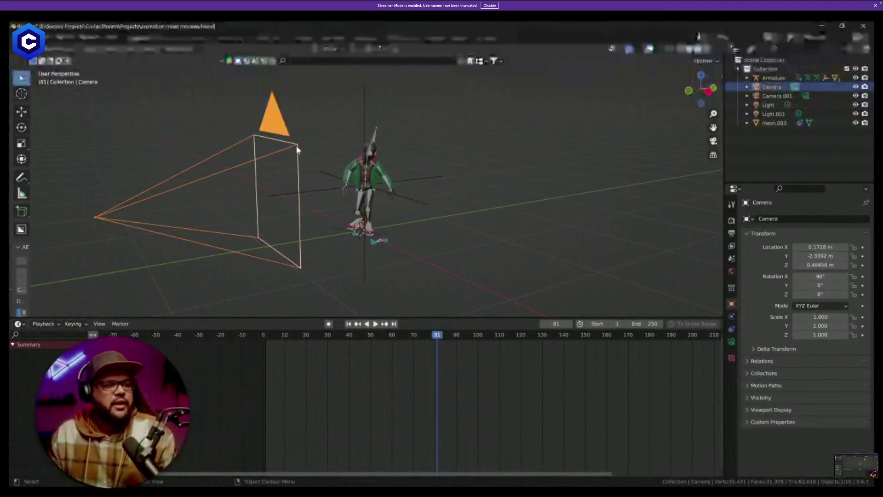
pyautogui.keyDown('shift'); pyautogui.click(363, 128); pyautogui.keyUp('shift')
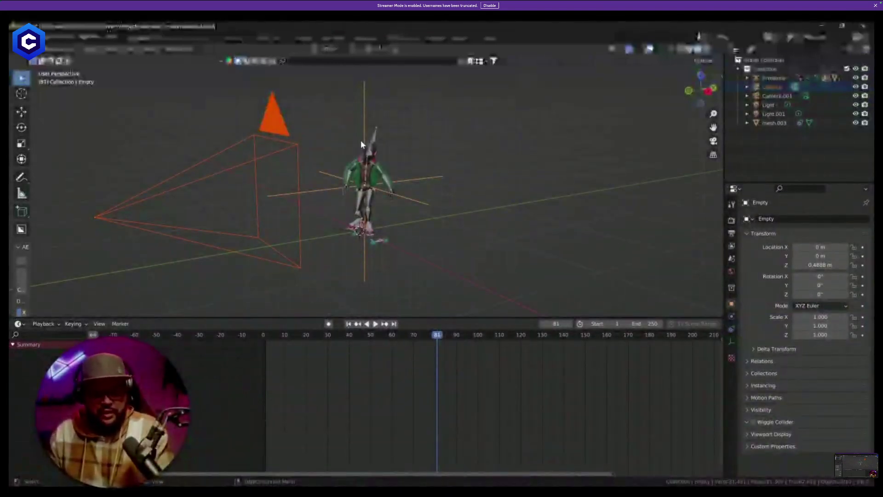
pyautogui.hotkey('ctrl', 'p')
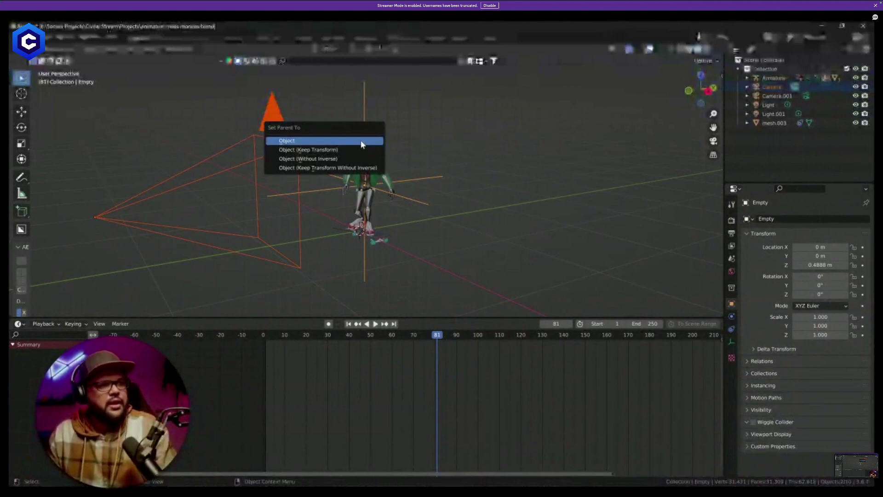
pyautogui.click(361, 140)
# Set the animation start frame to 0 and insert a Location & Rotation keyframe on the empty at frame 0.
pyautogui.scroll(-1, 403, 216)
pyautogui.moveTo(403, 220); pyautogui.dragTo(419, 194, button='middle')
pyautogui.click(420, 194)
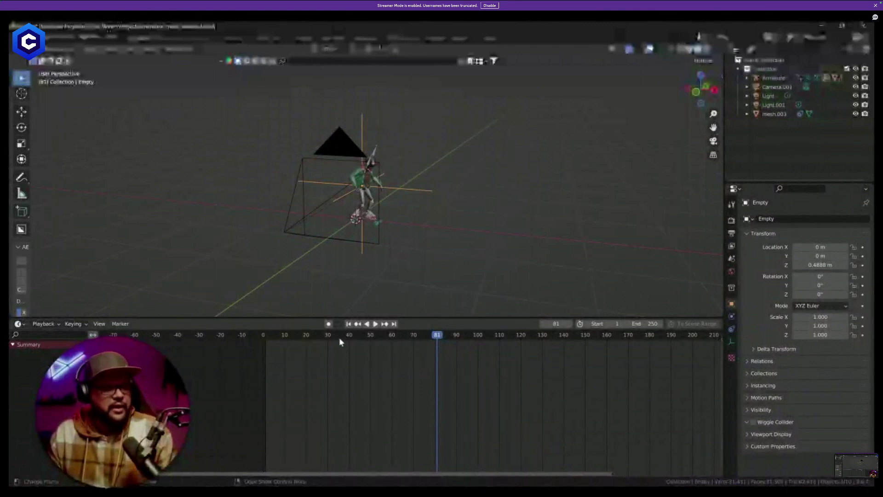
pyautogui.moveTo(330, 336); pyautogui.dragTo(261, 336)
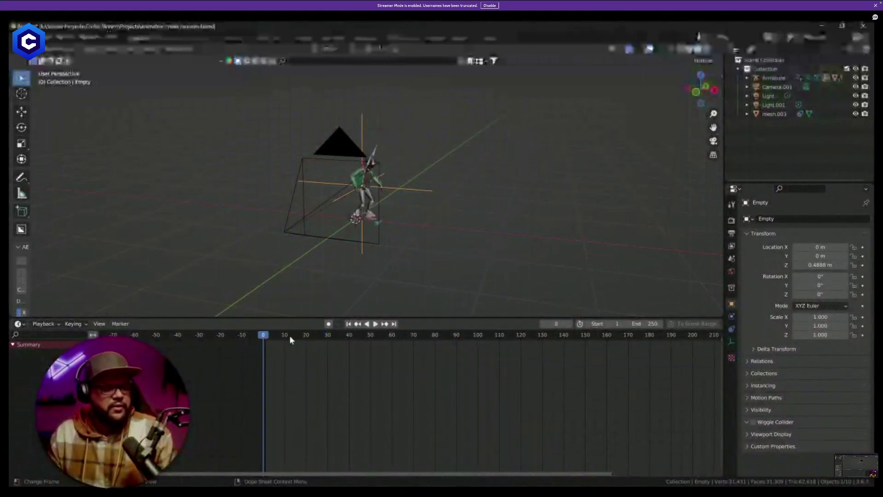
pyautogui.doubleClick(620, 328)
pyautogui.write('0')
pyautogui.press('Return')
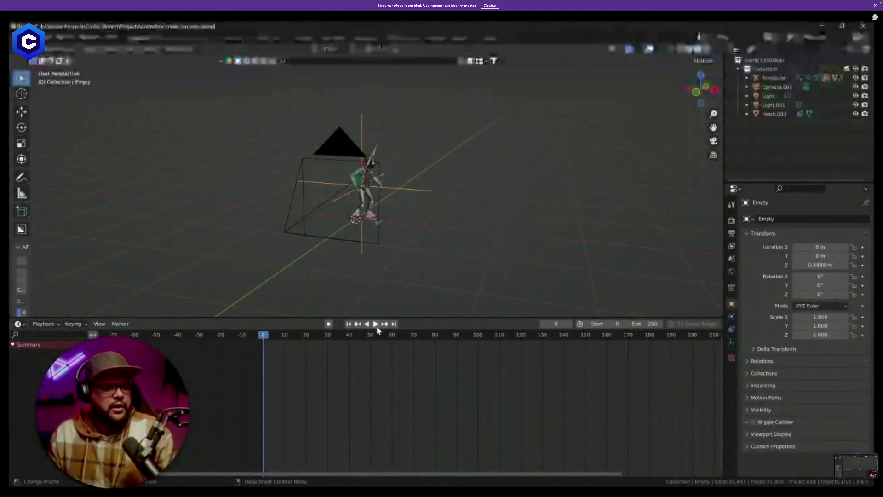
pyautogui.press('i')
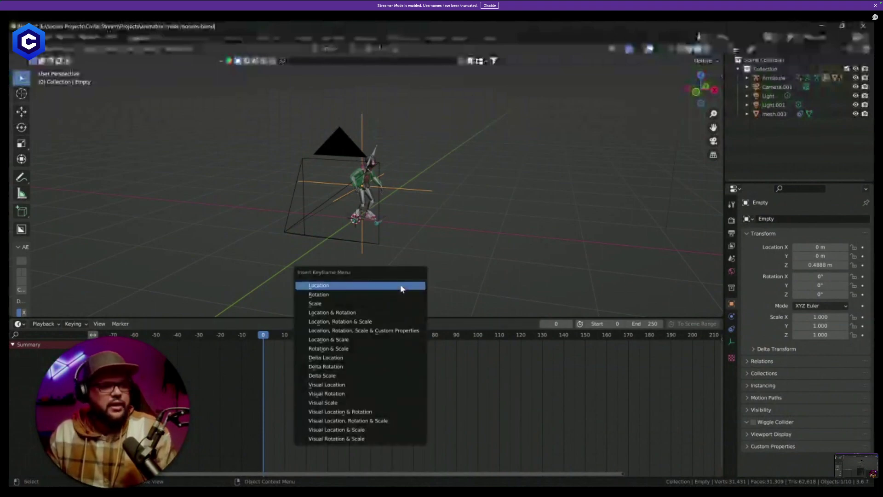
pyautogui.click(388, 313)
# Set the current frame to 89 with the empty still selected.
pyautogui.click(304, 336)
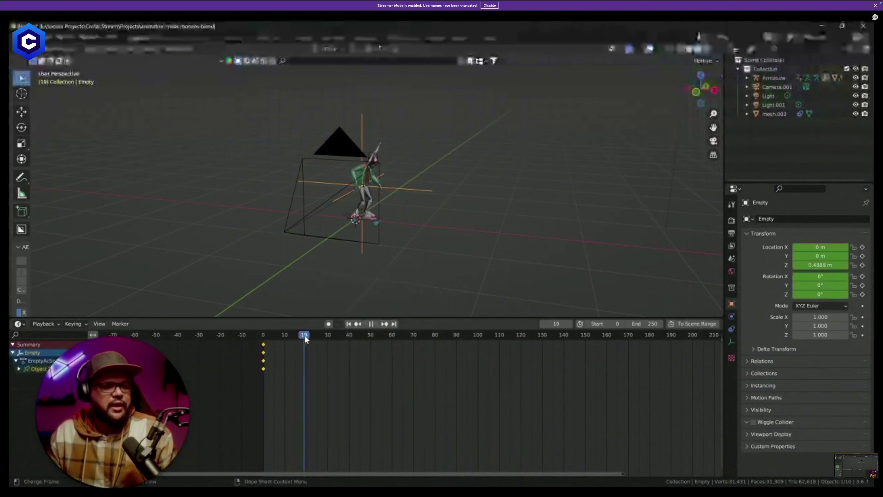
pyautogui.moveTo(305, 338); pyautogui.dragTo(454, 341)
pyautogui.moveTo(451, 209); pyautogui.dragTo(429, 186, button='middle')
pyautogui.scroll(-3, 430, 188)
pyautogui.scroll(1, 432, 196)
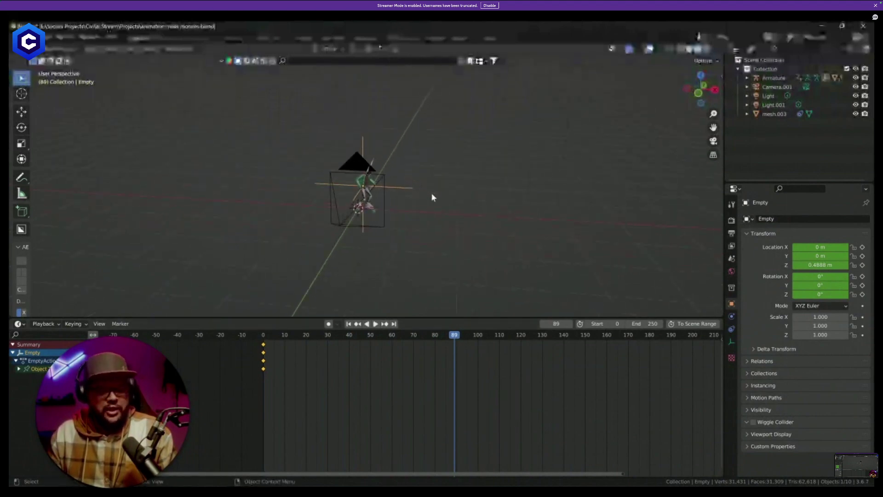
# Test whether the camera and character follow the empty by moving it along the X axis, cancelling each move.
pyautogui.press('g')
pyautogui.press('x')
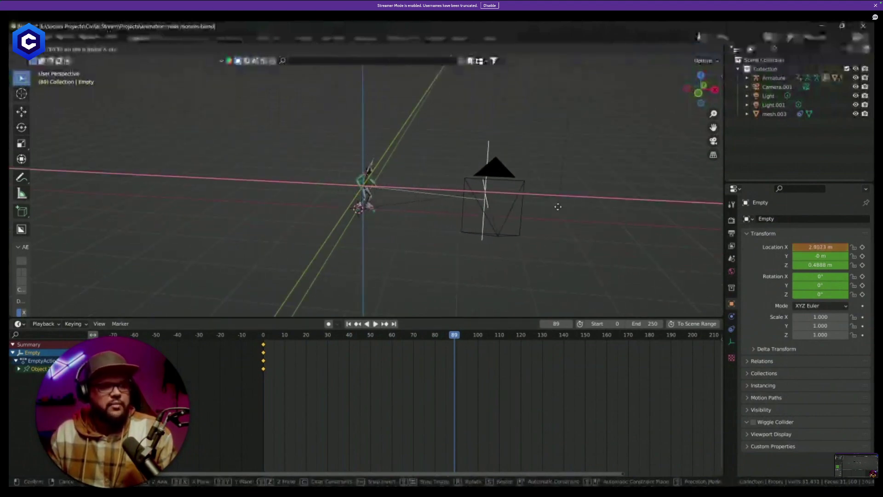
pyautogui.press('Escape')
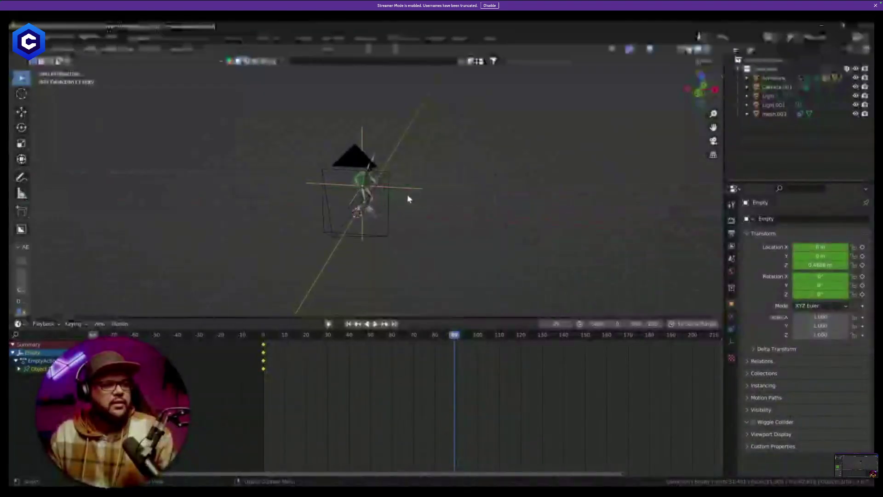
pyautogui.press('g')
pyautogui.press('x')
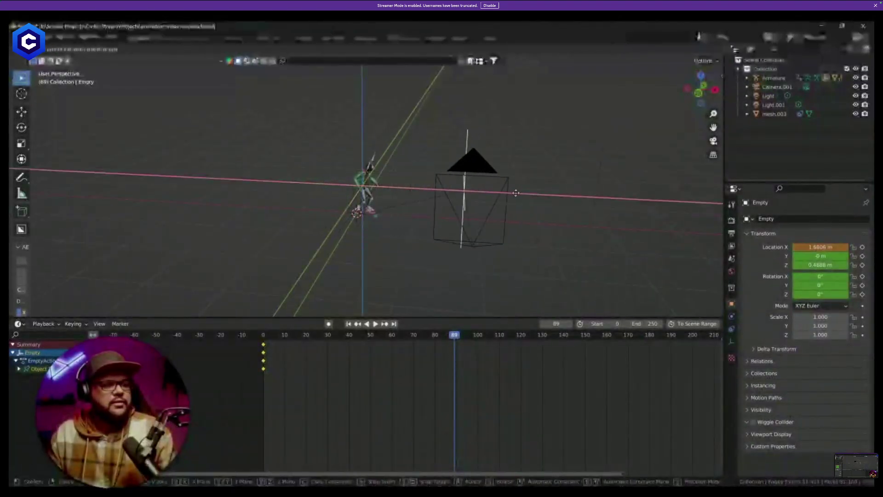
pyautogui.press('Escape')
pyautogui.moveTo(515, 192); pyautogui.dragTo(410, 206, button='middle')
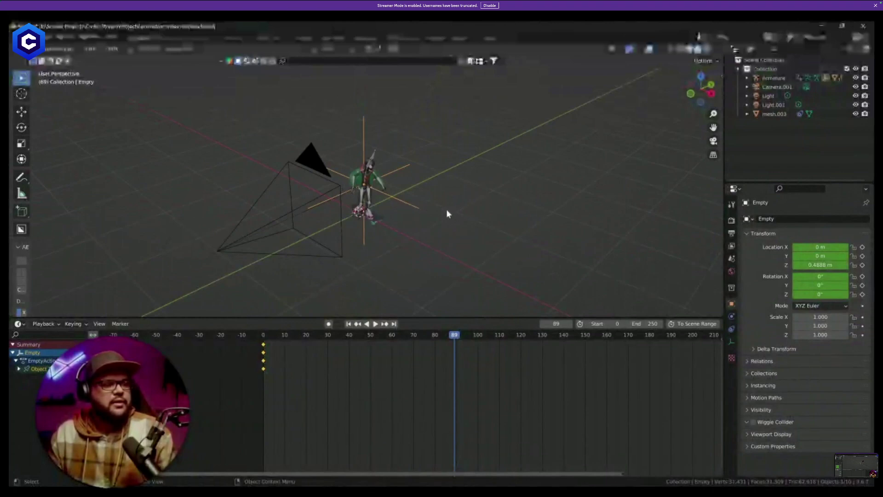
pyautogui.press('g')
pyautogui.press('x')
pyautogui.press('Escape')
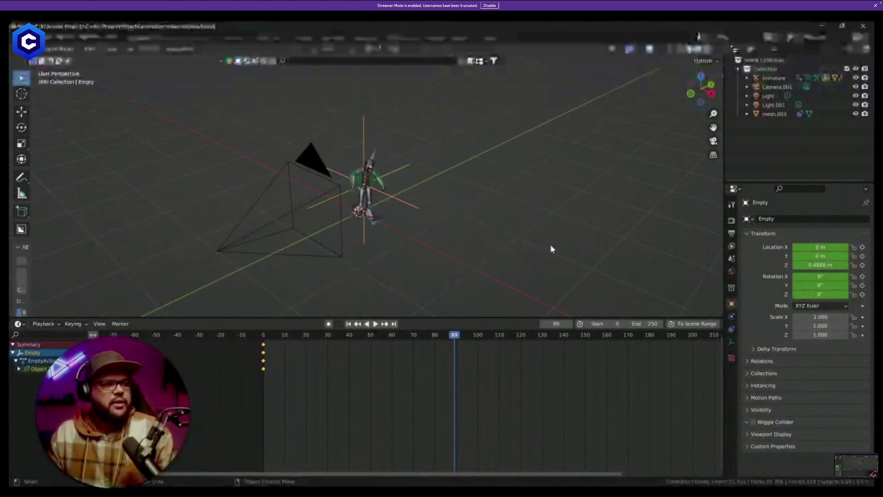
# Parent the empty to the character's armature, keeping the armature as the active object.
pyautogui.scroll(5, 379, 199)
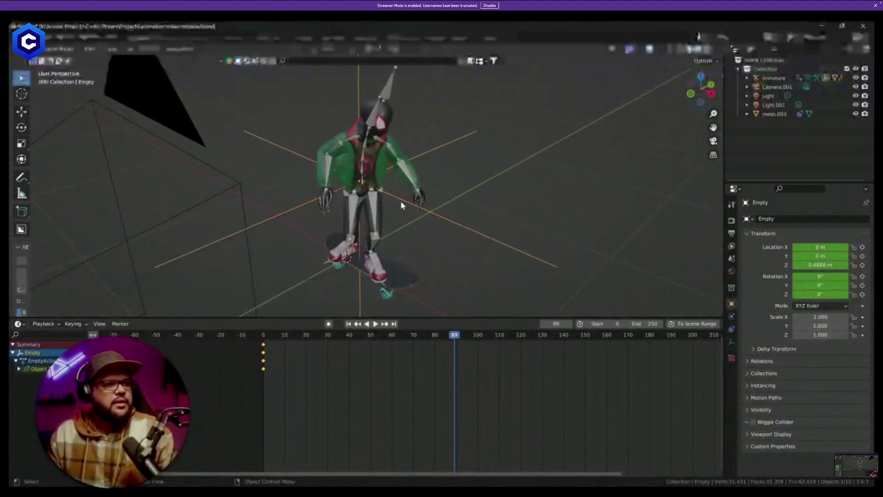
pyautogui.keyDown('shift'); pyautogui.click(366, 146); pyautogui.keyUp('shift')
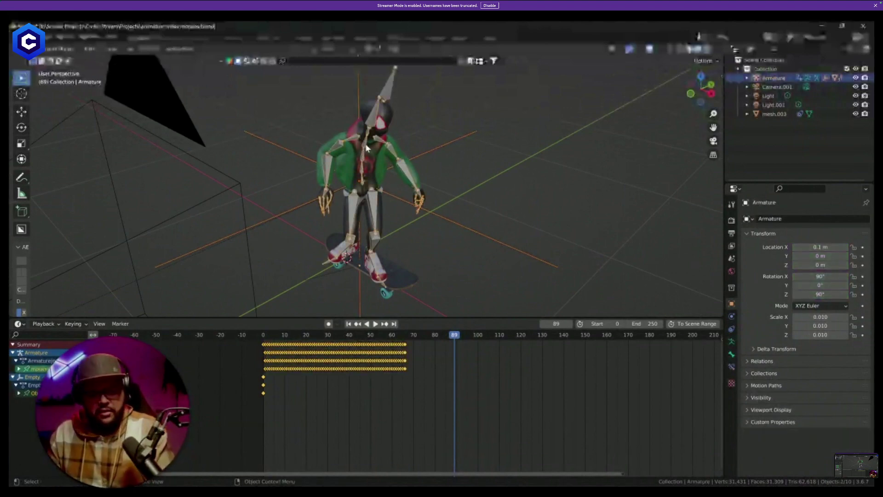
pyautogui.hotkey('ctrl', 'p')
pyautogui.click(366, 144)
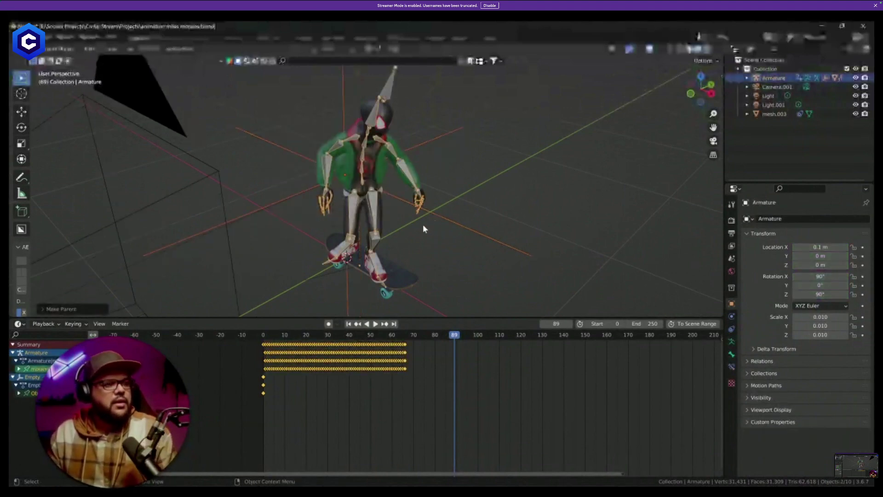
# Test whether the camera and character move together by moving the selected armature and empty along X, then cancel the move.
pyautogui.scroll(-5, 422, 227)
pyautogui.press('g')
pyautogui.press('x')
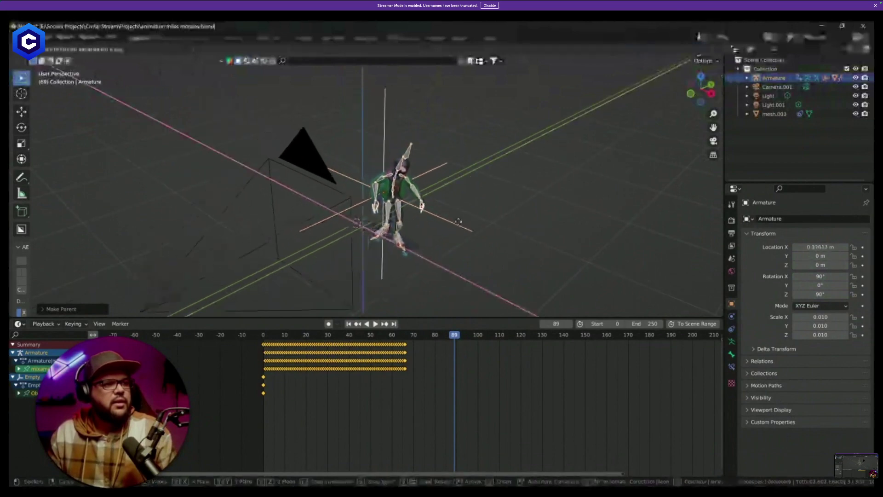
pyautogui.rightClick(458, 221)
pyautogui.moveTo(421, 241)
pyautogui.mouseDown(button='middle')
pyautogui.moveTo(457, 251)
pyautogui.moveTo(432, 229)
pyautogui.mouseUp(button='middle')
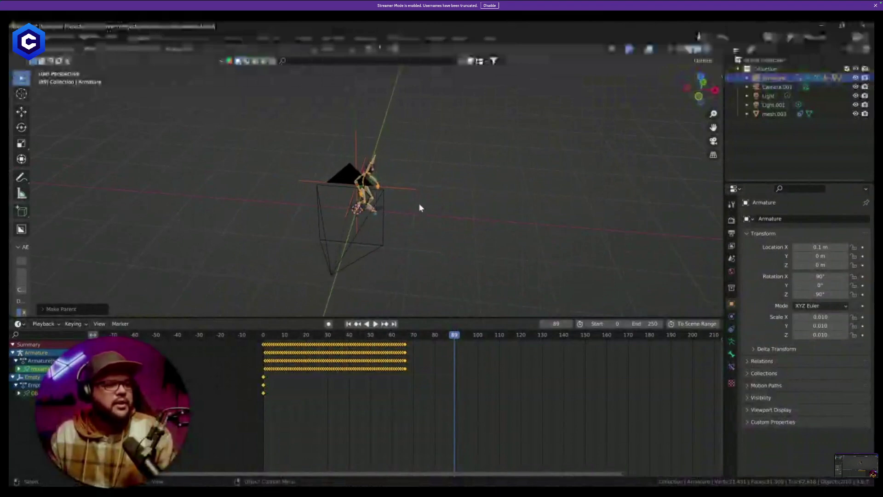
# Select only the empty and turn on automatic keyframing.
pyautogui.click(407, 189)
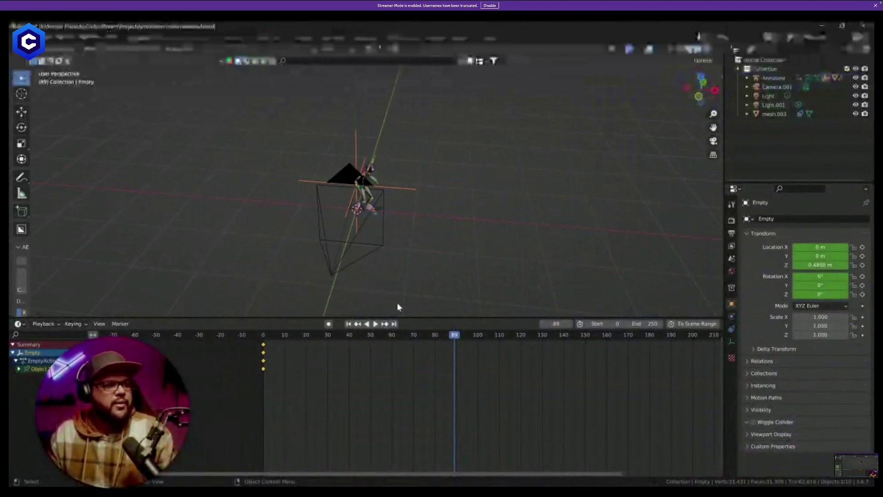
pyautogui.click(329, 325)
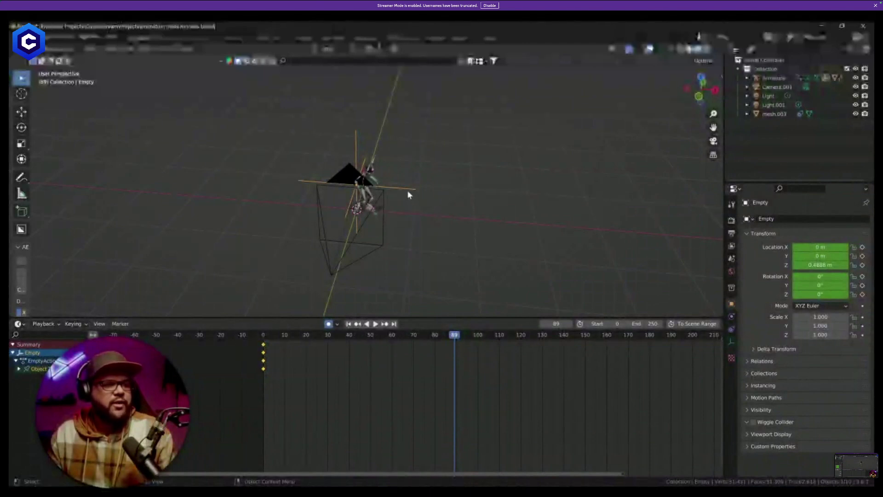
pyautogui.press('g')
pyautogui.press('Escape')
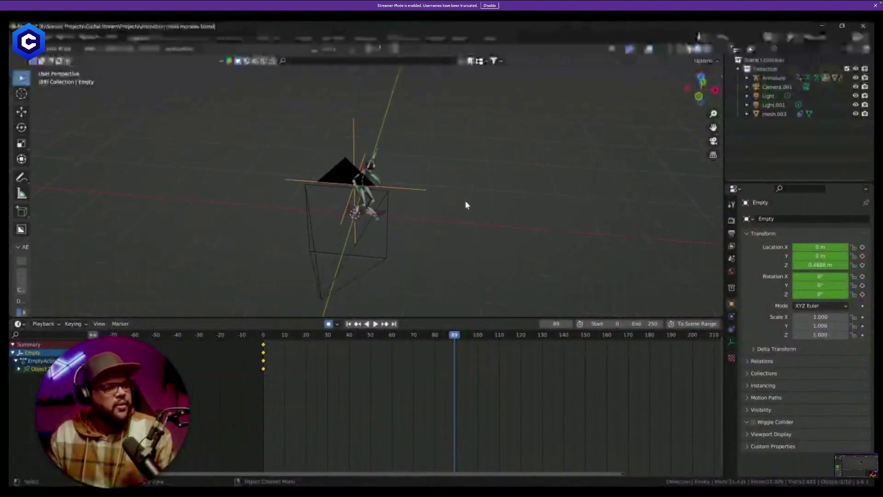
# Add the armature to the selection with the empty and test moving both along X at frame 43, cancelling the move.
pyautogui.moveTo(465, 205); pyautogui.dragTo(426, 219, button='middle')
pyautogui.scroll(2, 392, 199)
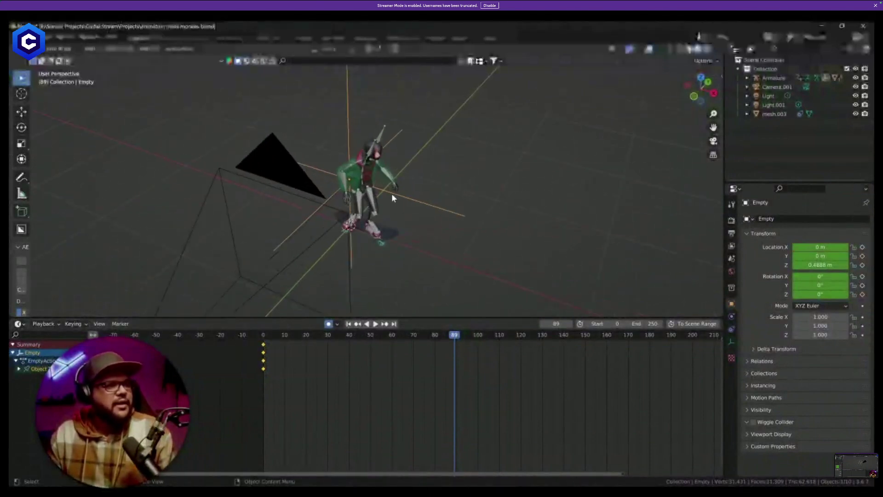
pyautogui.keyDown('shift'); pyautogui.click(390, 181); pyautogui.keyUp('shift')
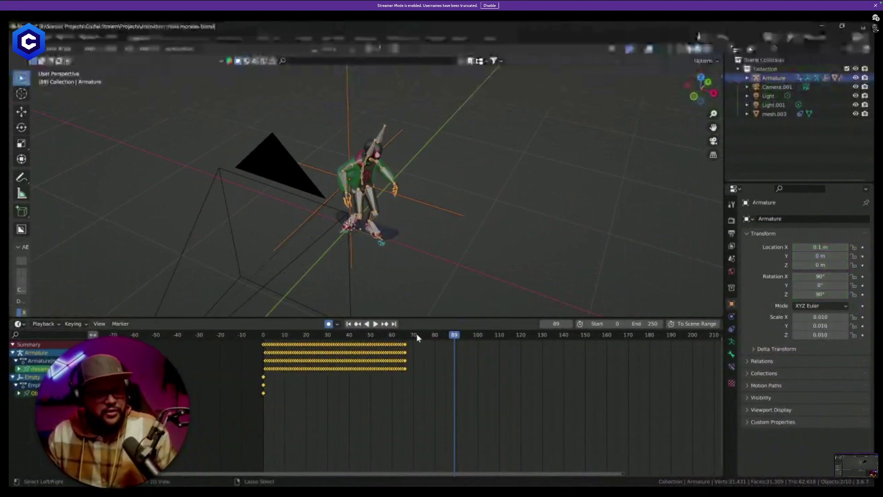
pyautogui.hotkey('ctrl', 'z')
pyautogui.hotkey('ctrl', 'shift', 'z')
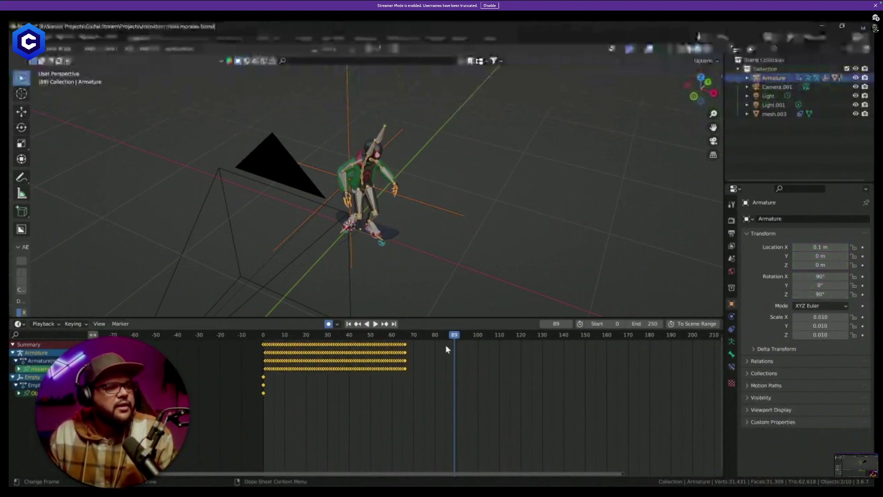
pyautogui.moveTo(445, 348); pyautogui.dragTo(355, 349)
pyautogui.press('g')
pyautogui.press('x')
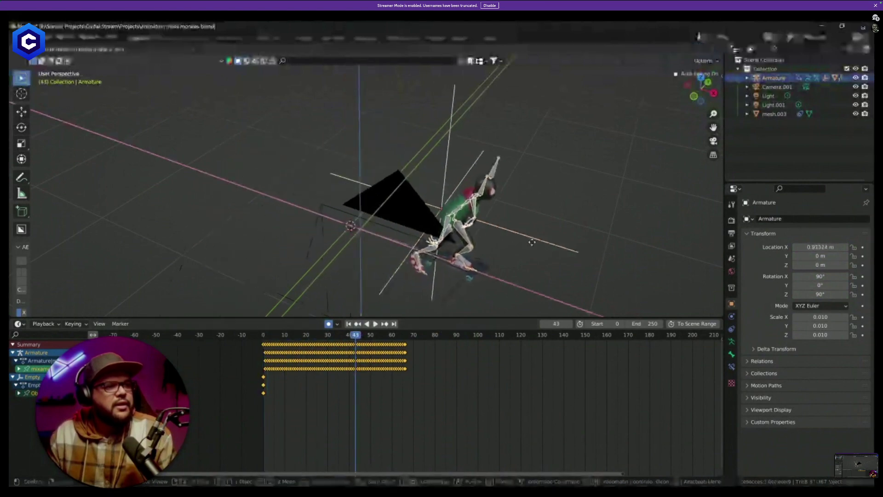
pyautogui.rightClick(531, 242)
# At frame 82, move the armature and empty along X until the armature's X location is about 4.7 m.
pyautogui.scroll(-3, 425, 265)
pyautogui.scroll(-2, 425, 340)
pyautogui.moveTo(425, 340); pyautogui.dragTo(423, 340)
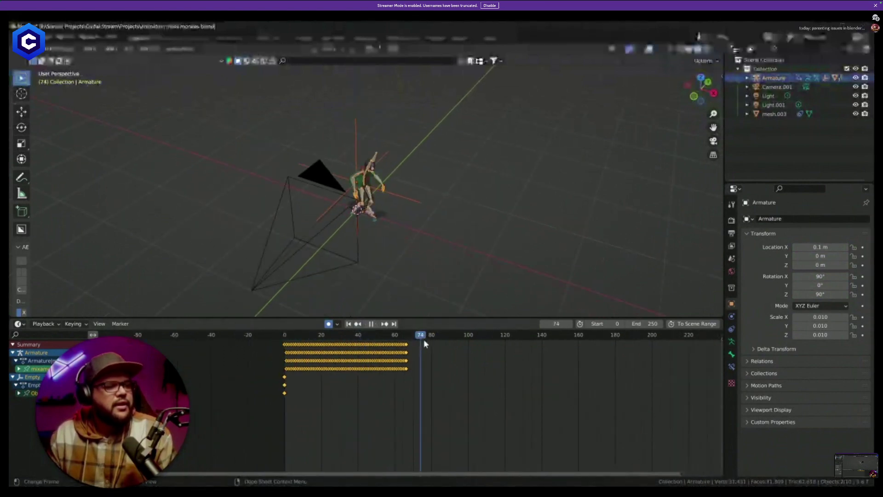
pyautogui.press('space')
pyautogui.press('g')
pyautogui.press('x')
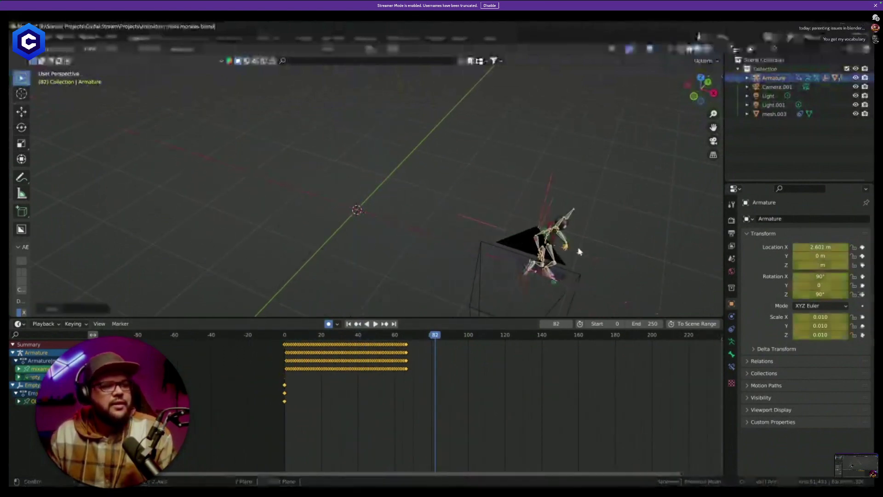
pyautogui.click(579, 251)
pyautogui.scroll(-4, 456, 228)
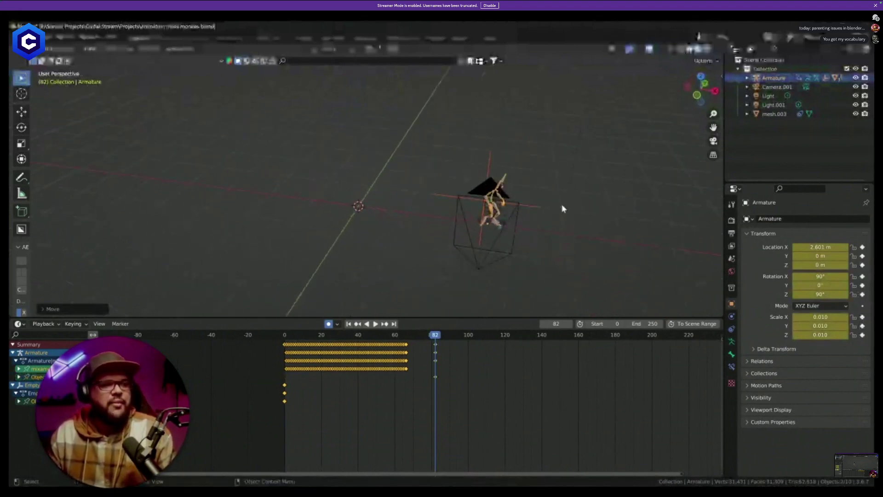
pyautogui.press('g')
pyautogui.press('x')
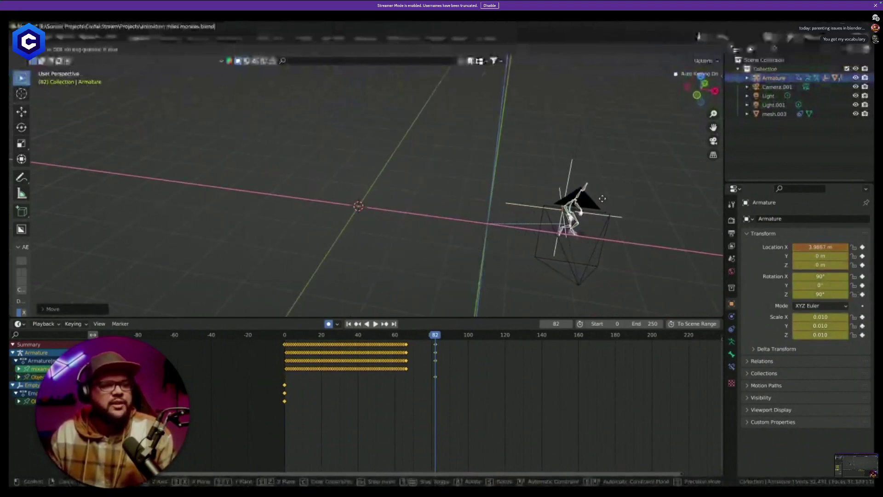
pyautogui.click(641, 202)
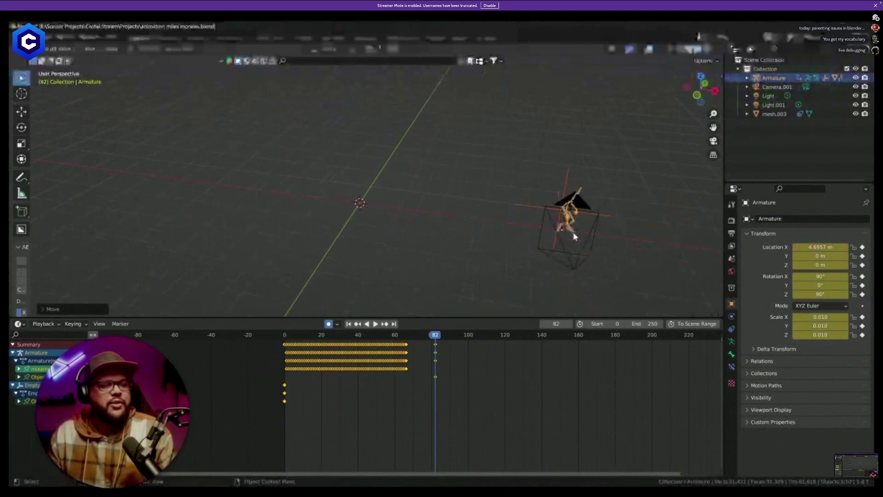
# At frame 0, move the armature and empty back along X to about -2.47 m, and save the file.
pyautogui.hotkey('shift', 'Left')
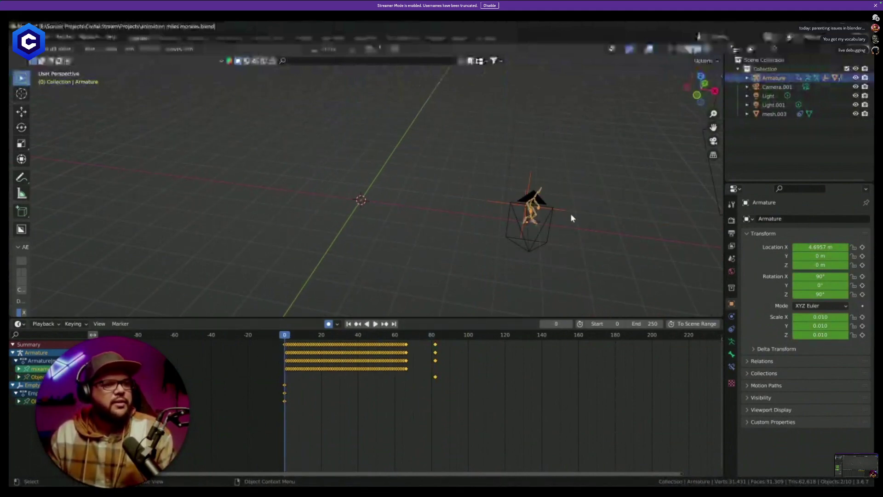
pyautogui.press('g')
pyautogui.press('x')
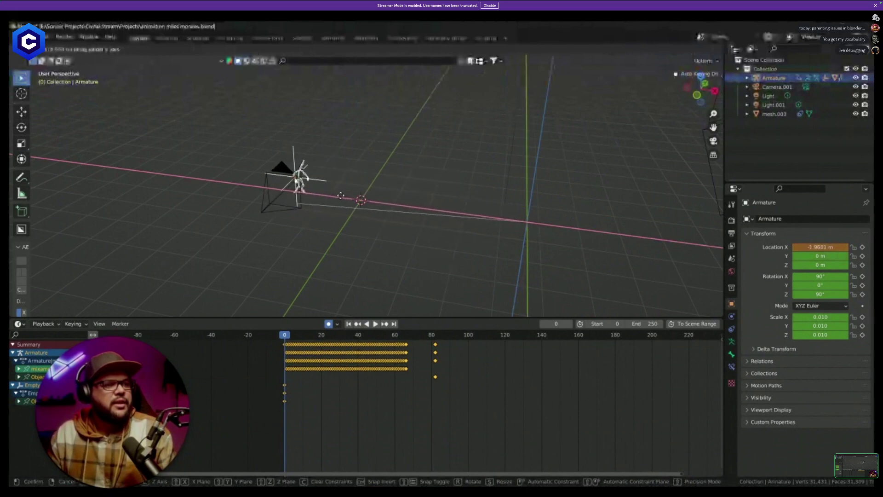
pyautogui.click(326, 198)
pyautogui.hotkey('ctrl', 's')
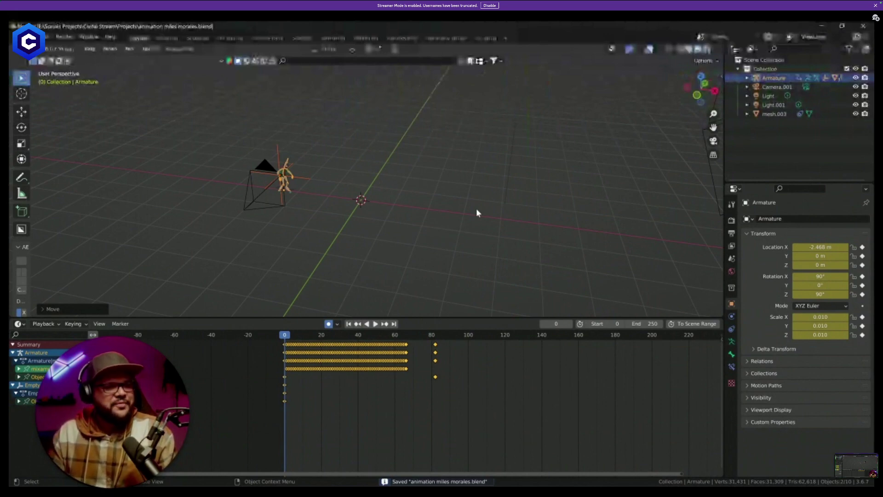
# Play the skating animation through the camera to check the tracking motion, then leave the camera view.
pyautogui.press('KP_0')
pyautogui.scroll(-2, 477, 211)
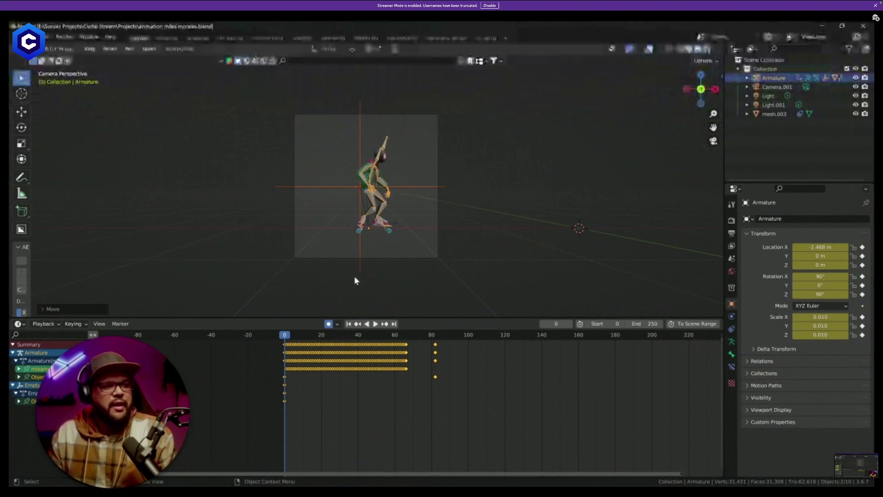
pyautogui.press('space')
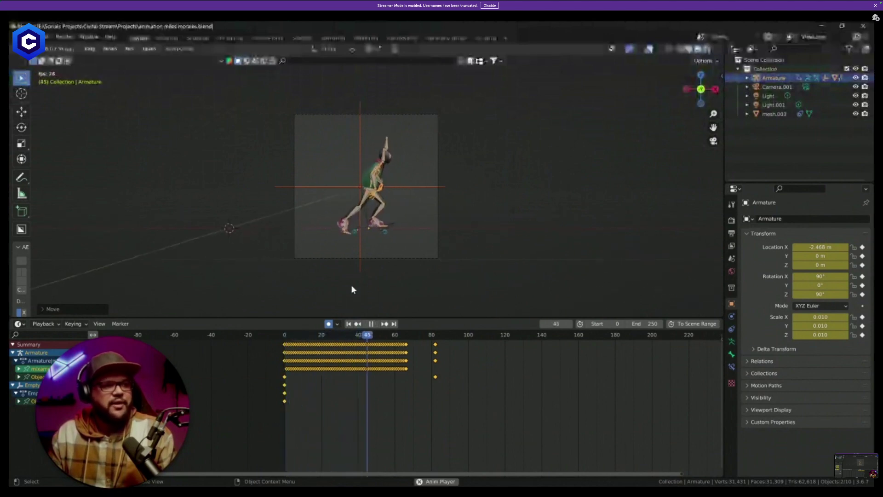
pyautogui.press('space')
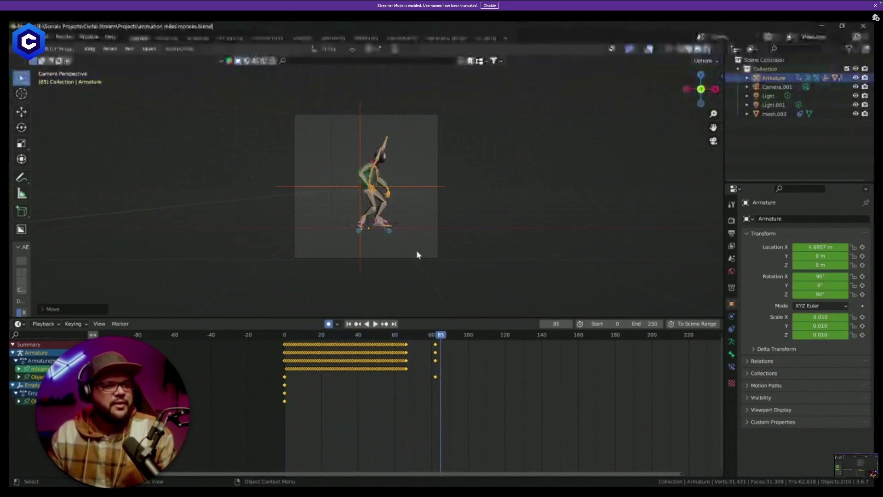
pyautogui.press('KP_0')
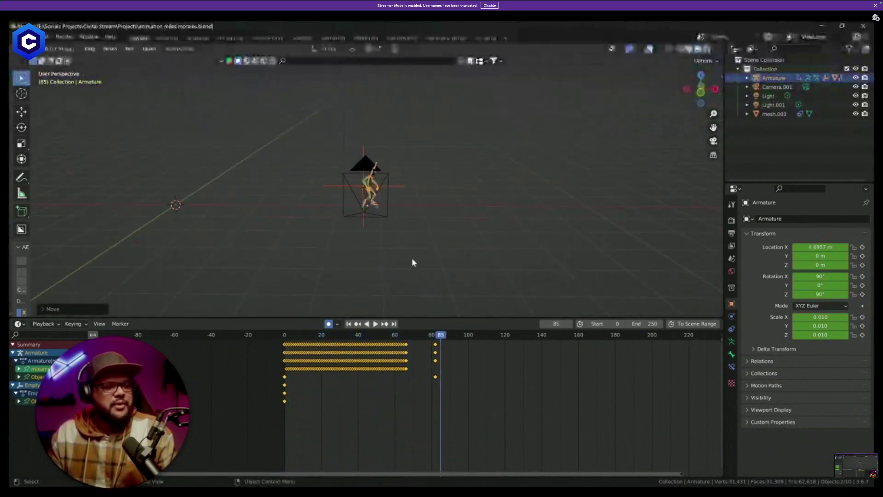
pyautogui.hotkey('shift', 'a')
pyautogui.moveTo(412, 263)
pyautogui.press('Escape')
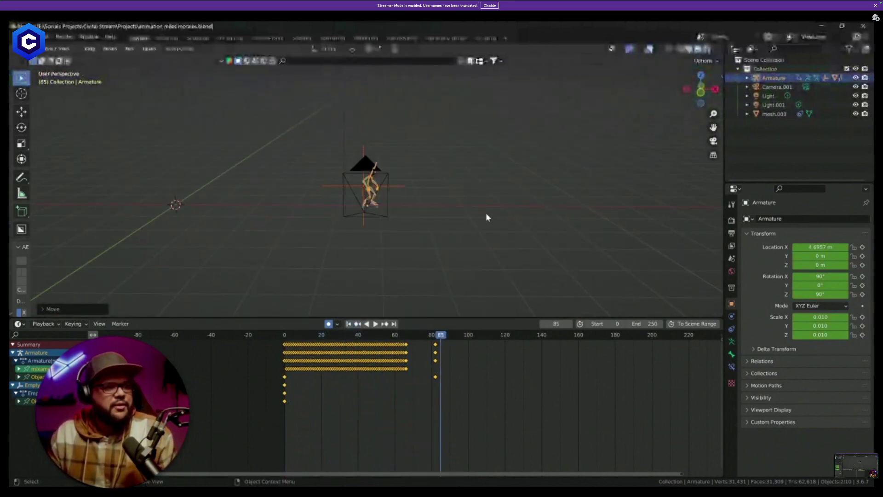
# Add a plane mesh at the origin and scale it up uniformly to about 4.39 as the ground.
pyautogui.hotkey('shift', 'a')
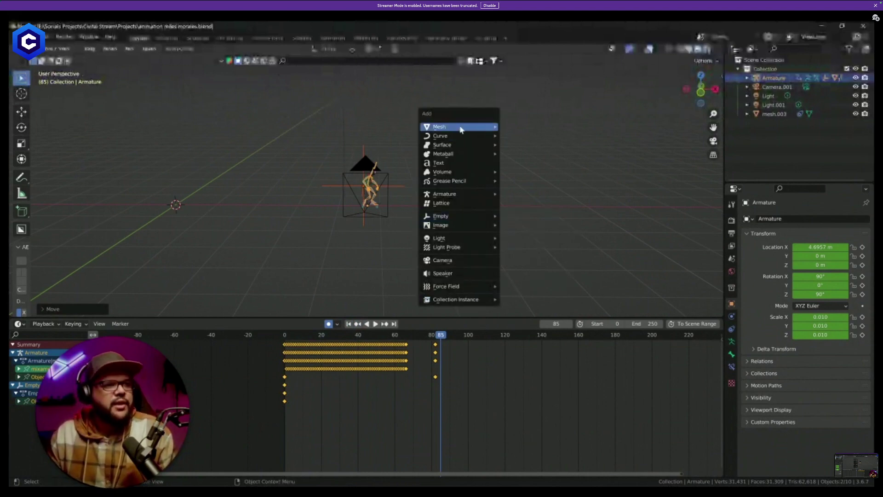
pyautogui.moveTo(460, 127)
pyautogui.click(533, 128)
pyautogui.moveTo(281, 219)
pyautogui.mouseDown(button='middle')
pyautogui.moveTo(288, 230)
pyautogui.moveTo(276, 210)
pyautogui.mouseUp(button='middle')
pyautogui.press('s')
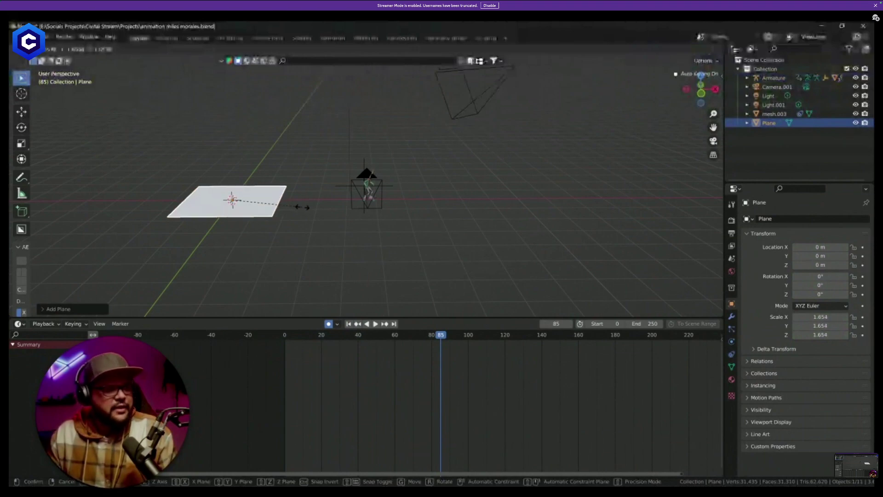
pyautogui.click(418, 213)
# Stretch the ground plane along X to a scale of about 10.94.
pyautogui.press('s')
pyautogui.press('x')
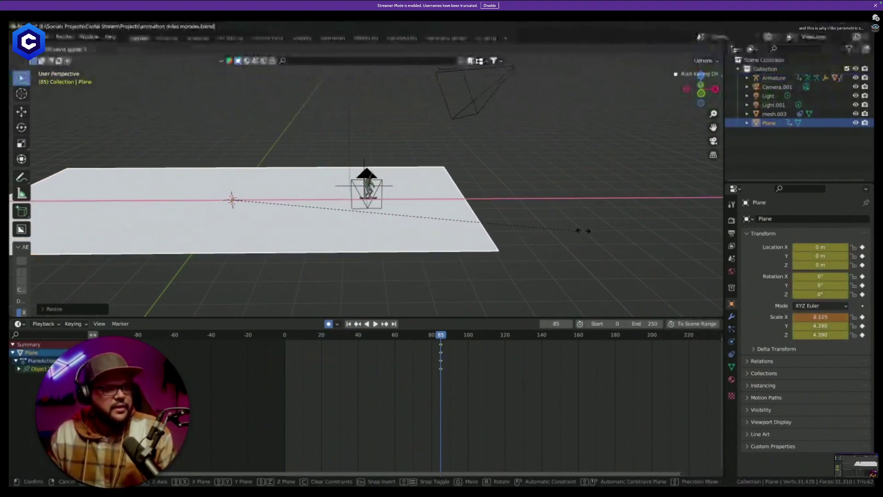
pyautogui.click(698, 240)
pyautogui.scroll(-2, 371, 253)
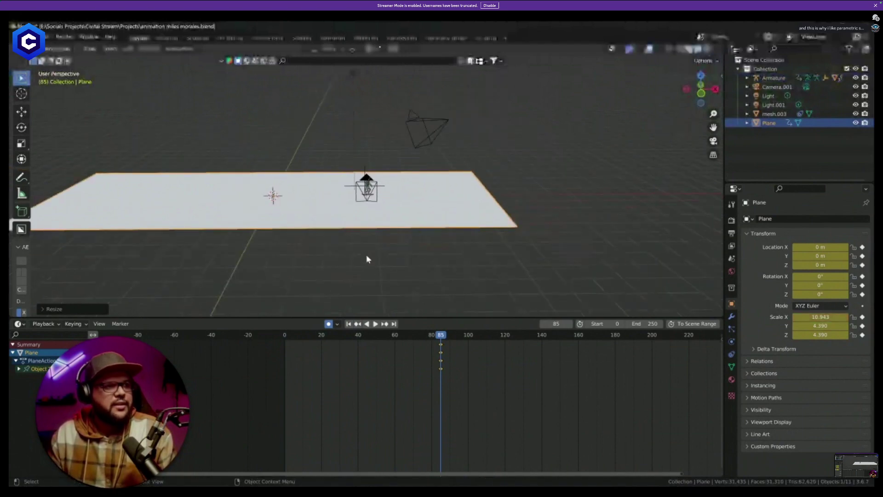
# Play the animation from frame 0 through the camera to check the character riding over the ground plane.
pyautogui.press('KP_0')
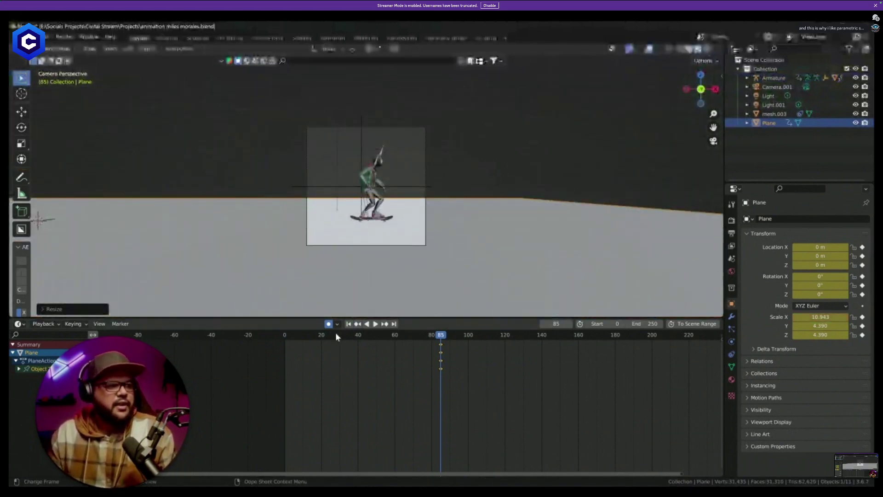
pyautogui.hotkey('shift', 'Left')
pyautogui.press('space')
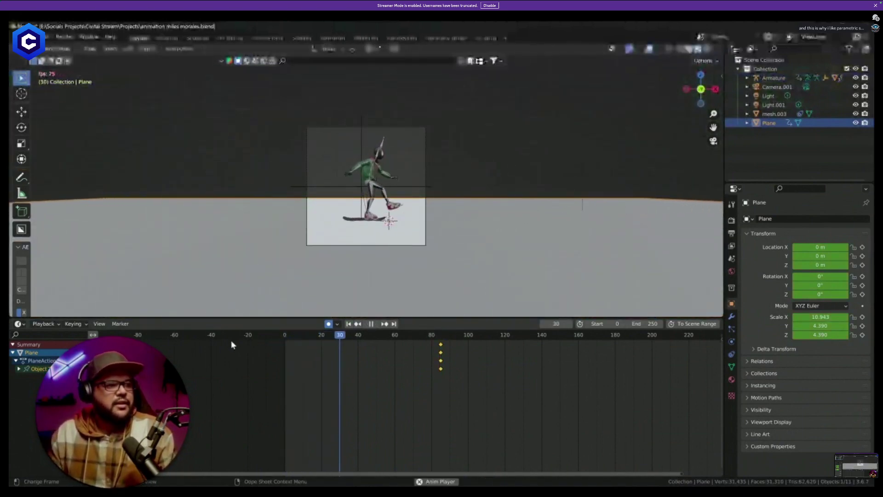
pyautogui.press('space')
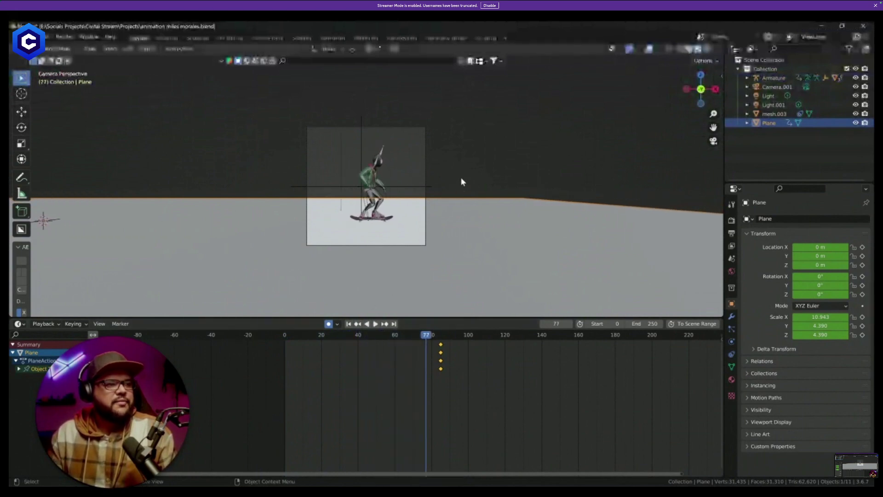
# Leave the camera view for an angled view of the character on the ground plane, and save the file.
pyautogui.click(481, 190)
pyautogui.click(481, 215)
pyautogui.moveTo(498, 178); pyautogui.dragTo(462, 209, button='middle')
pyautogui.hotkey('ctrl', 's')
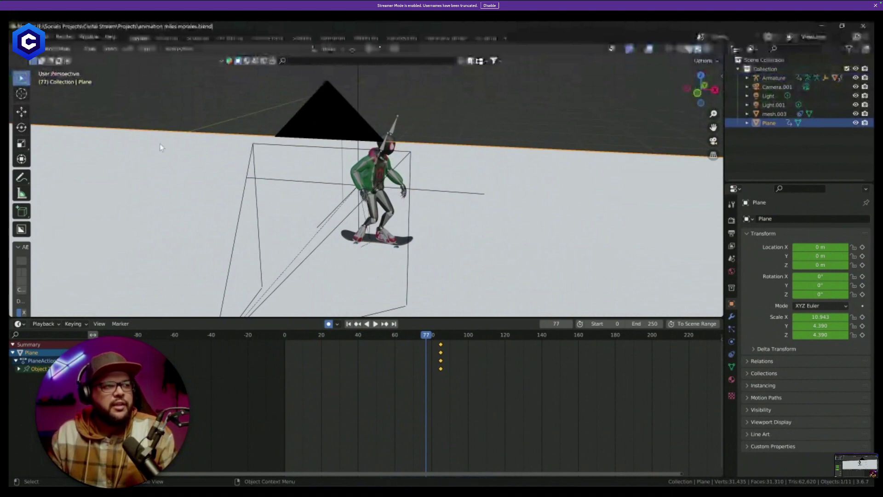
# Search the material library for "building" and apply the "Building facade" material to the ground plane.
pyautogui.scroll(-3, 380, 196)
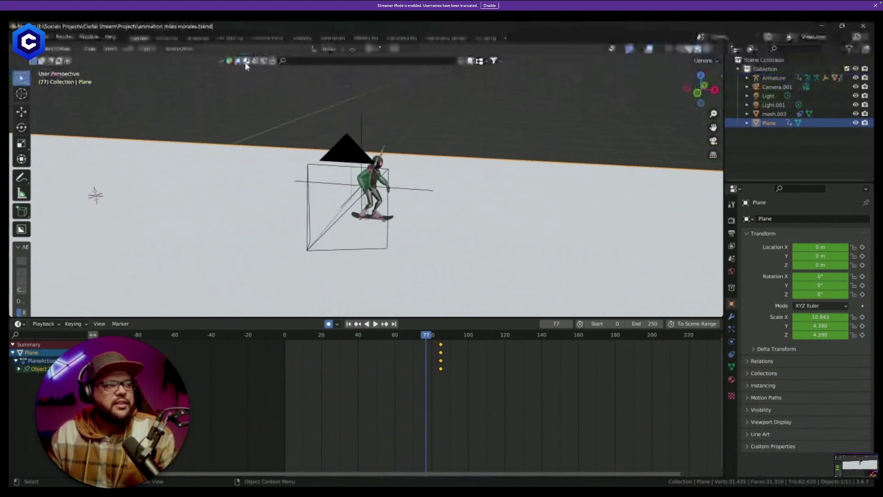
pyautogui.click(289, 61)
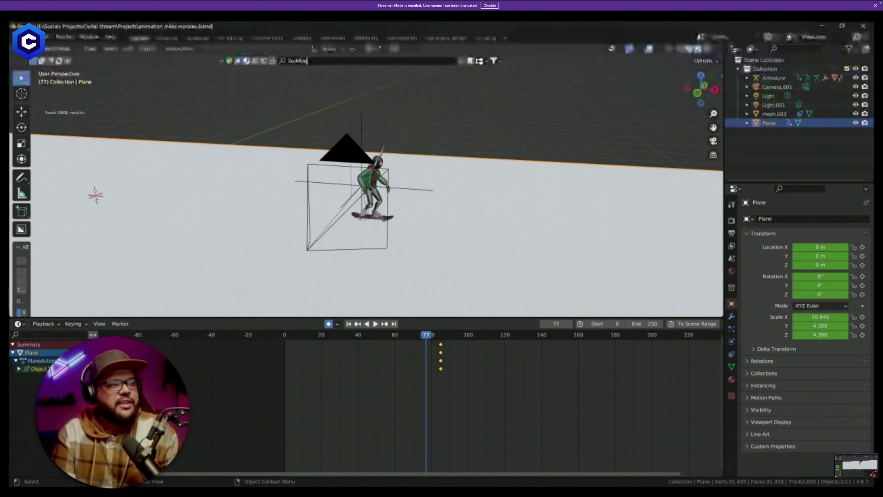
pyautogui.press('Return')
pyautogui.moveTo(306, 82)
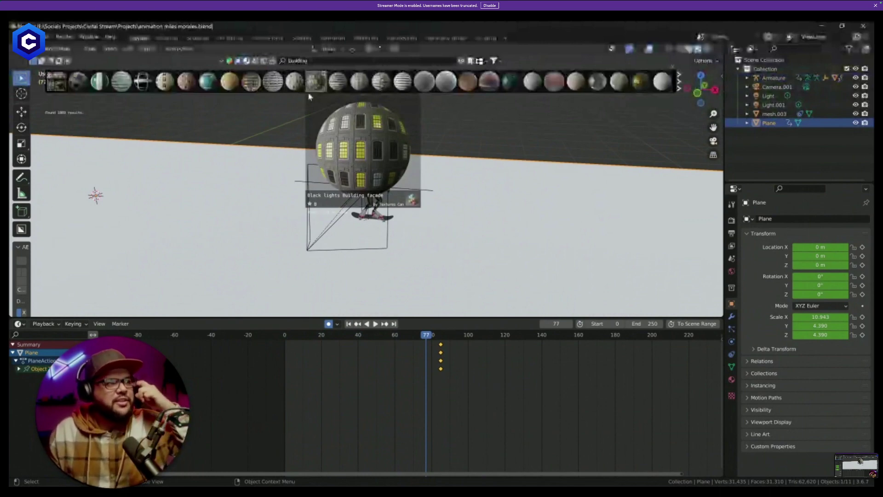
pyautogui.moveTo(186, 83)
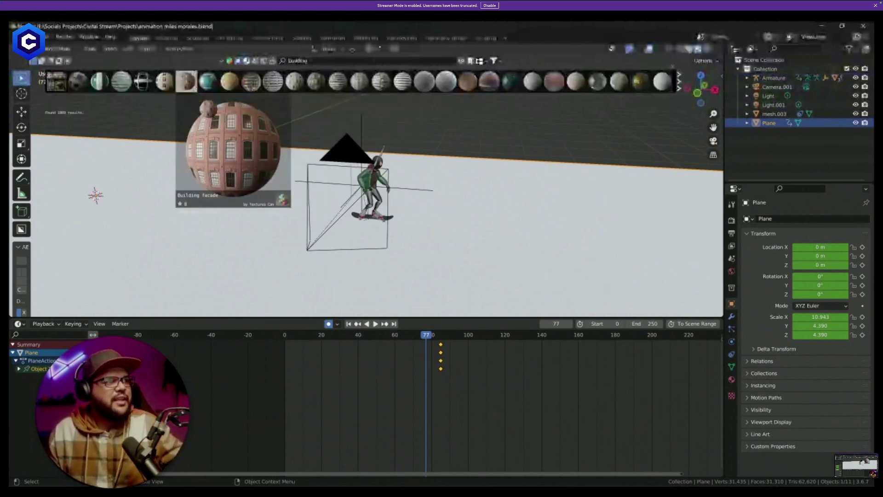
pyautogui.moveTo(186, 83); pyautogui.dragTo(518, 217)
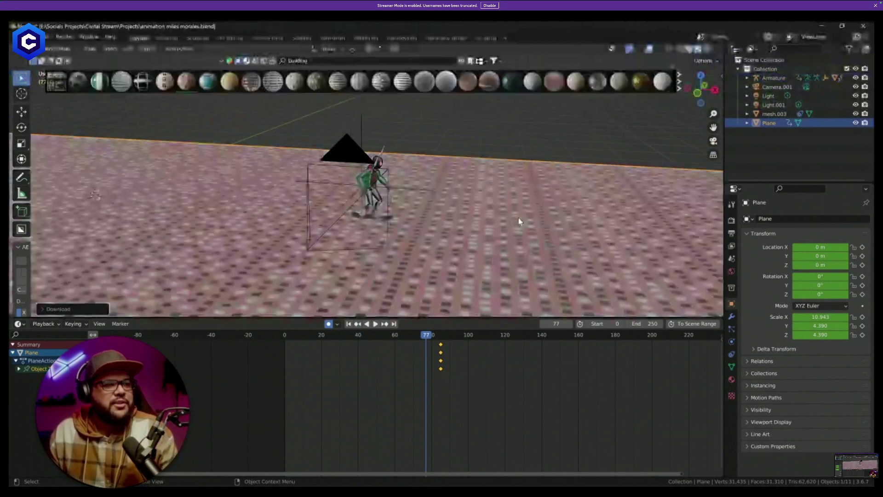
# Switch the textured ground plane to Edit Mode.
pyautogui.scroll(-5, 518, 217)
pyautogui.scroll(3, 519, 225)
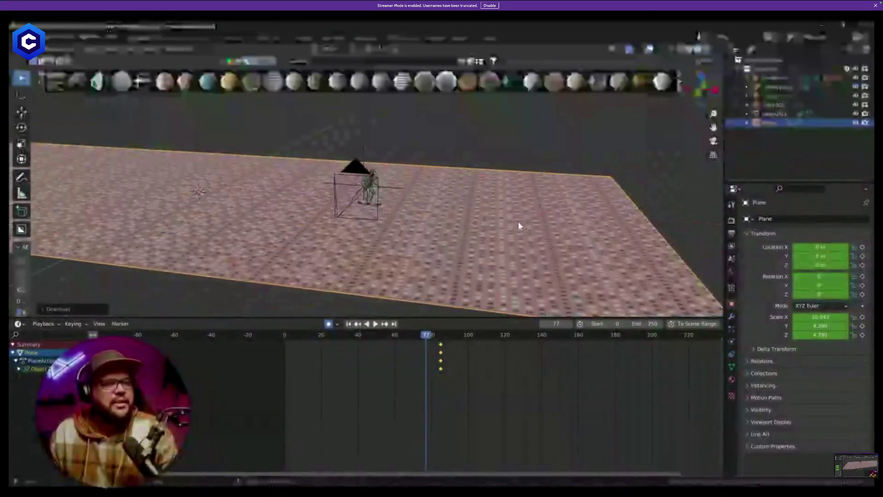
pyautogui.scroll(-3, 518, 225)
pyautogui.scroll(3, 519, 225)
pyautogui.scroll(-3, 518, 225)
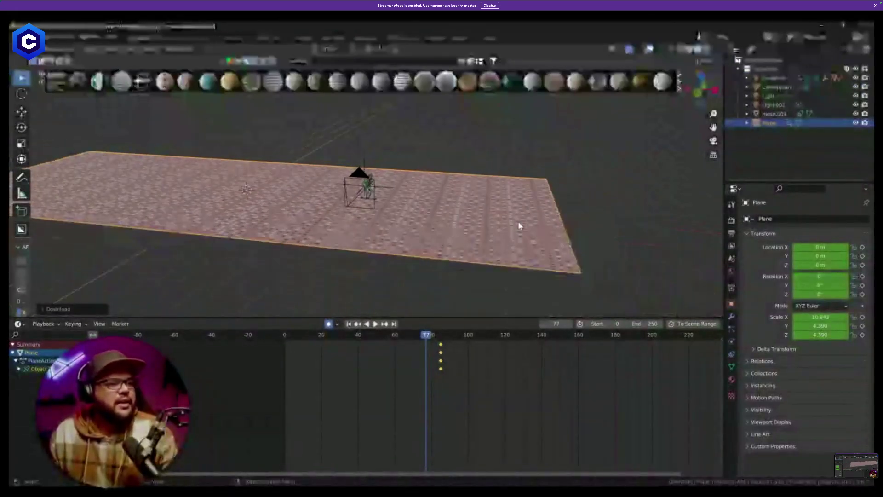
pyautogui.scroll(3, 518, 226)
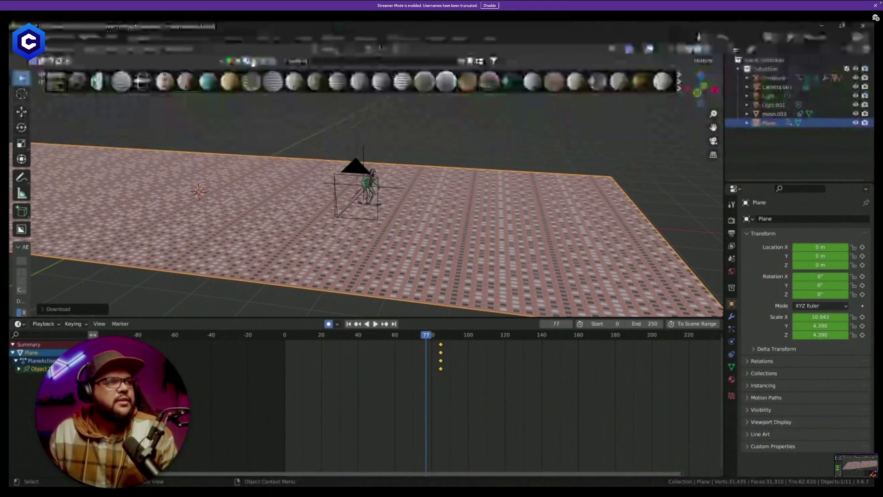
pyautogui.click(83, 58)
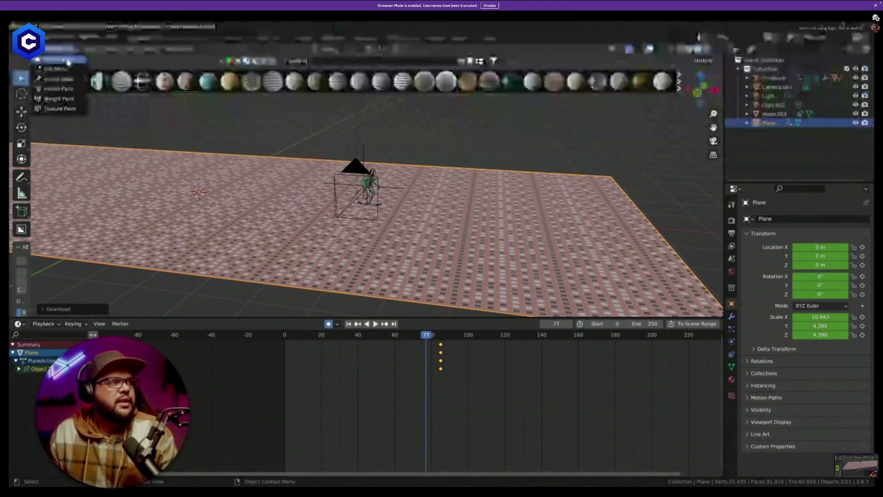
pyautogui.click(69, 67)
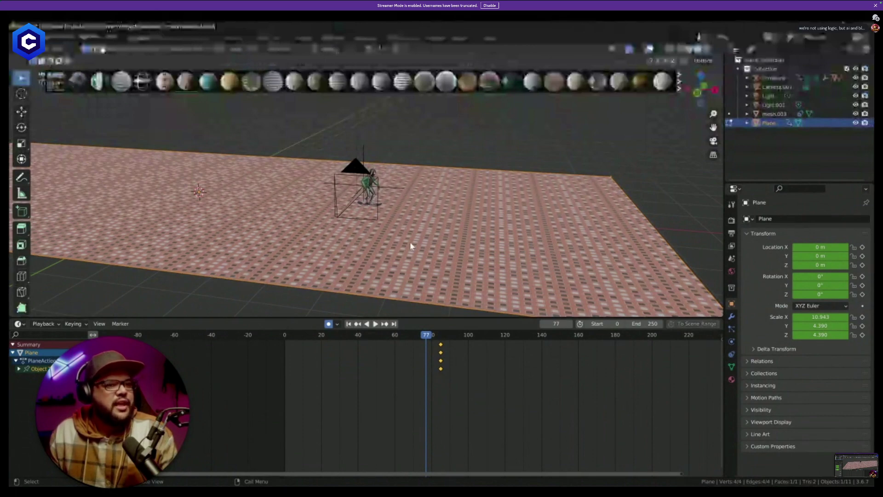
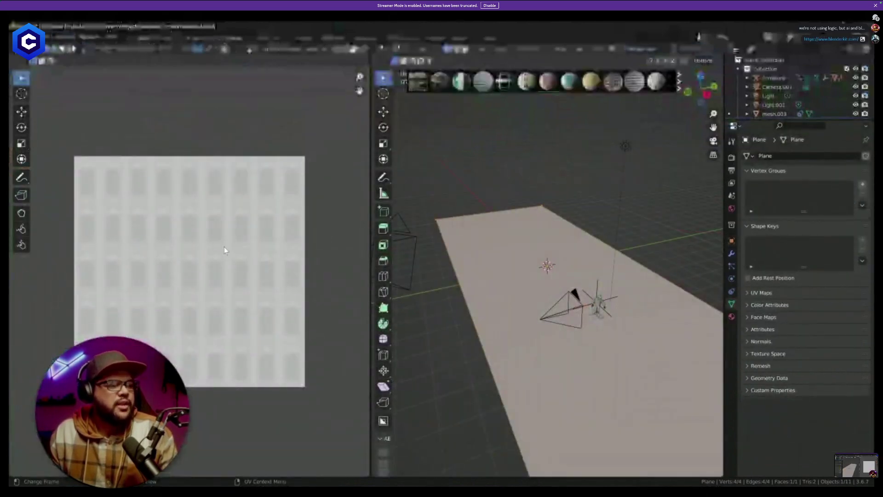
# In the UV Editing workspace with material preview shading, scale the plane's UV face down uniformly to slightly larger than the texture tile.
pyautogui.scroll(-4, 267, 208)
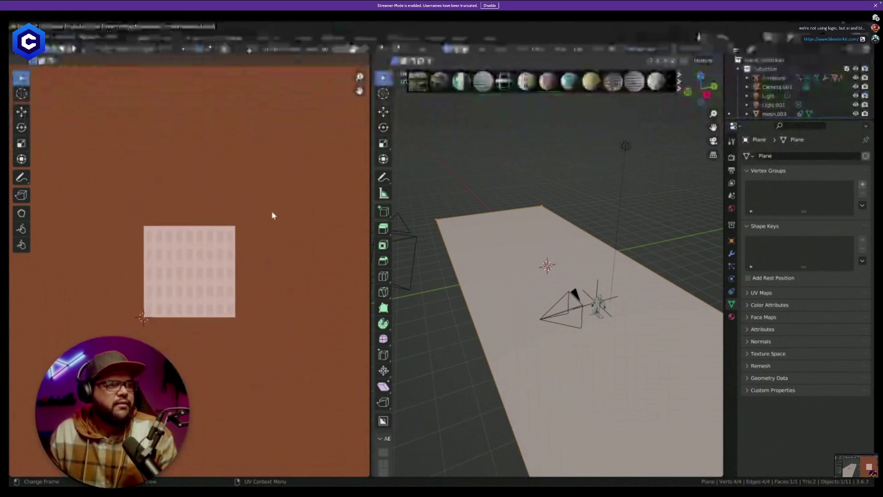
pyautogui.scroll(-3, 272, 210)
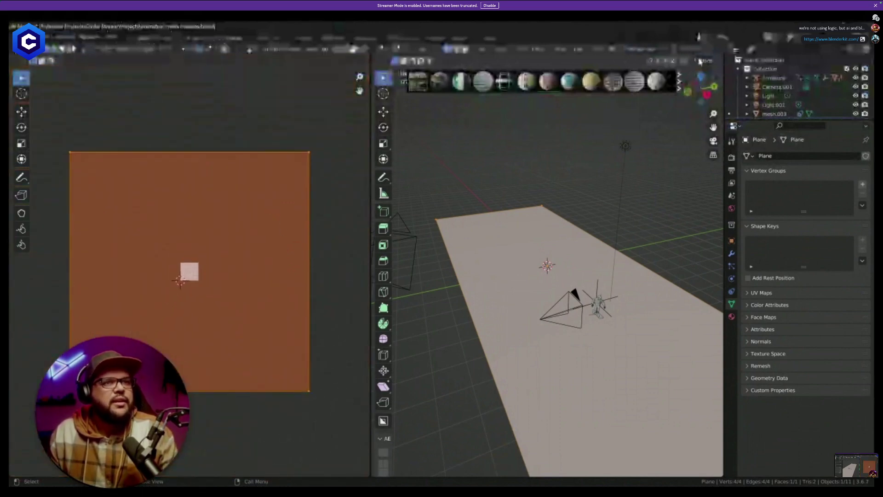
pyautogui.scroll(-5, 697, 59)
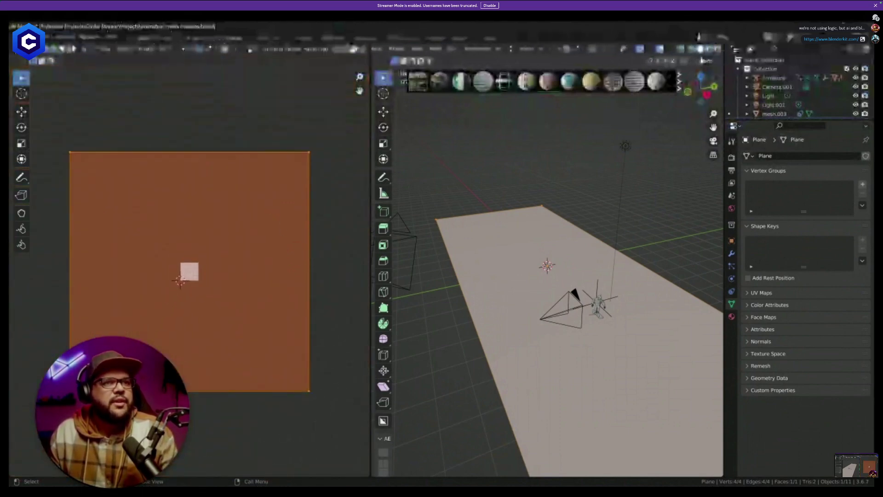
pyautogui.click(712, 49)
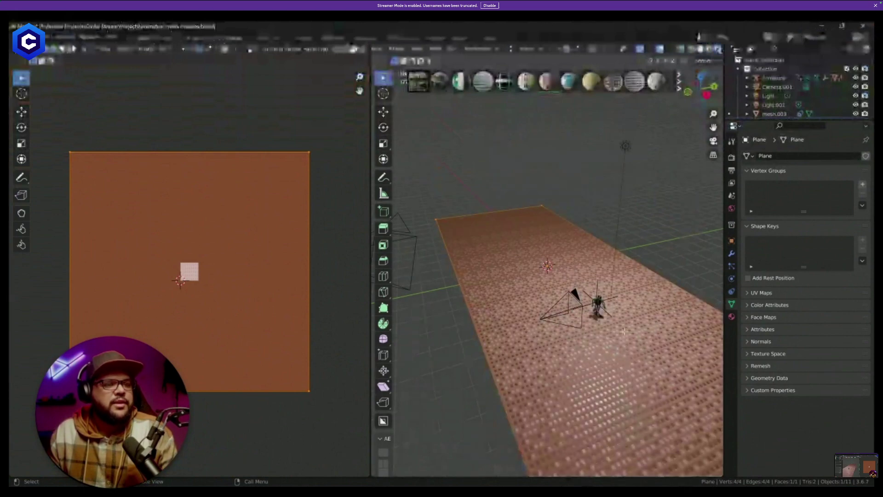
pyautogui.click(709, 49)
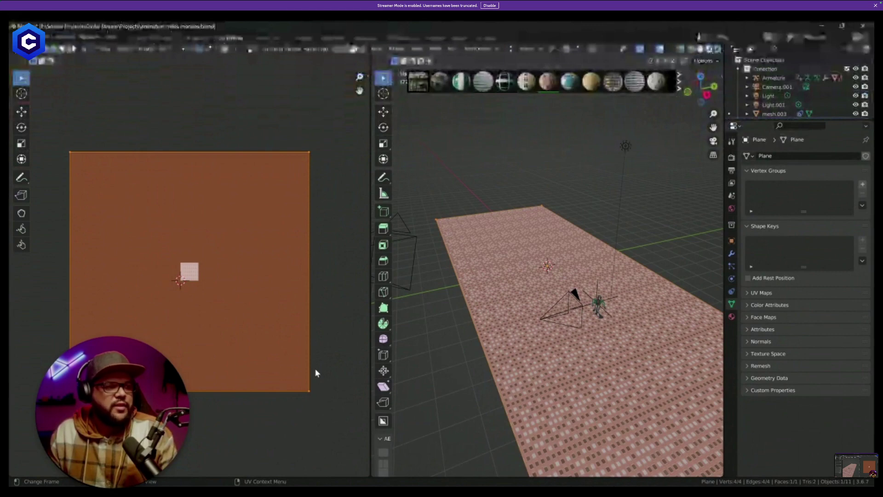
pyautogui.press('s')
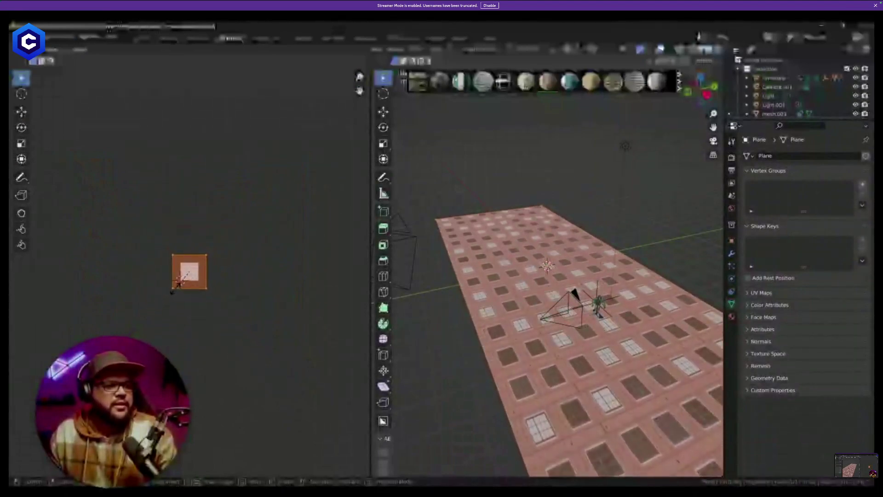
pyautogui.click(174, 291)
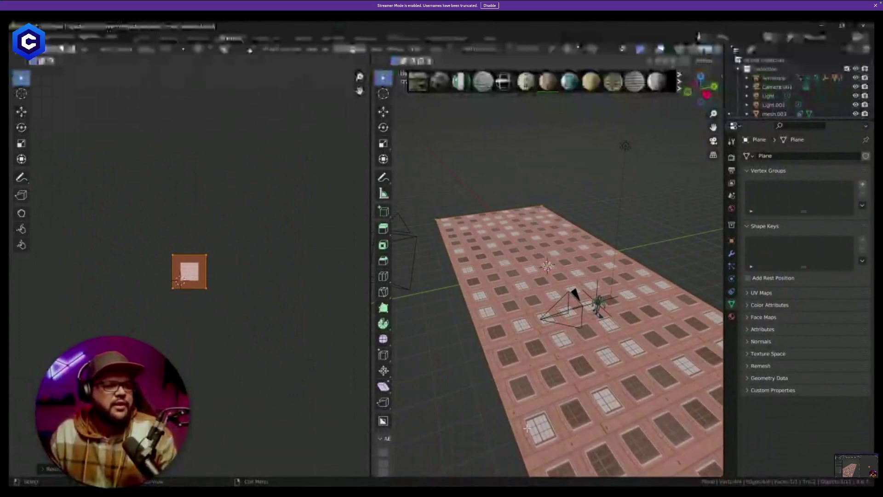
pyautogui.moveTo(422, 362); pyautogui.dragTo(448, 363, button='middle')
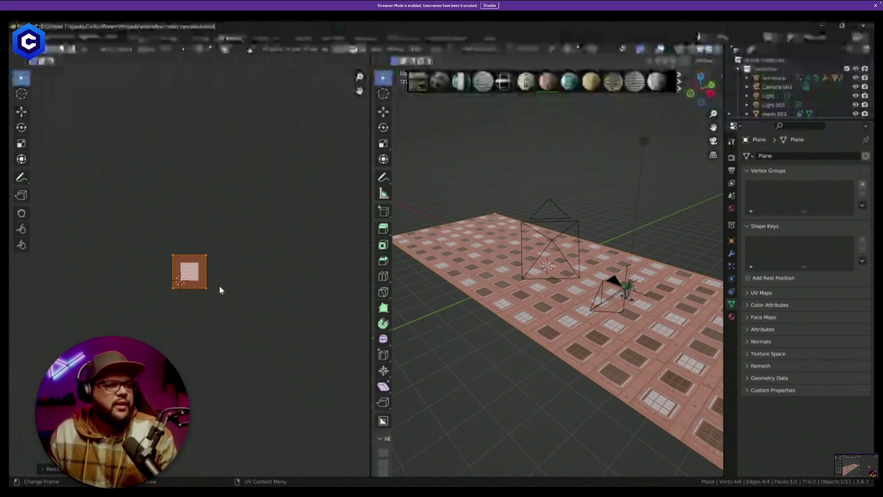
pyautogui.press('s')
pyautogui.press('x')
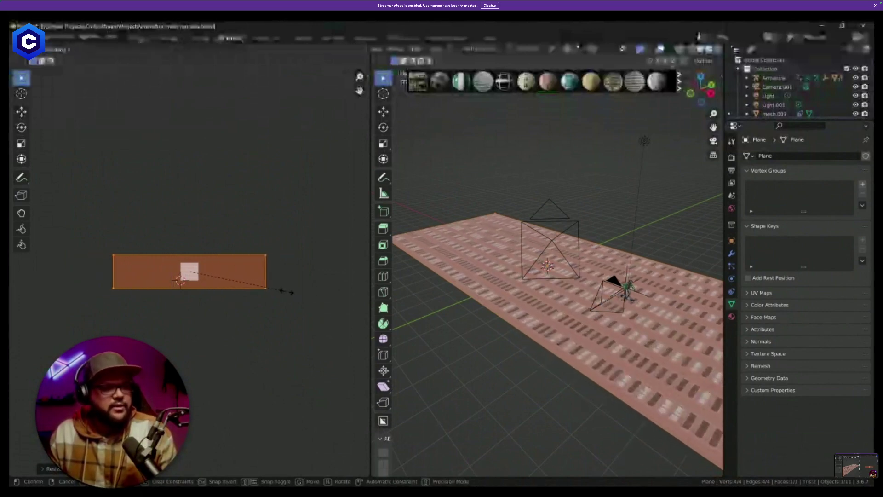
pyautogui.press('y')
pyautogui.rightClick(258, 303)
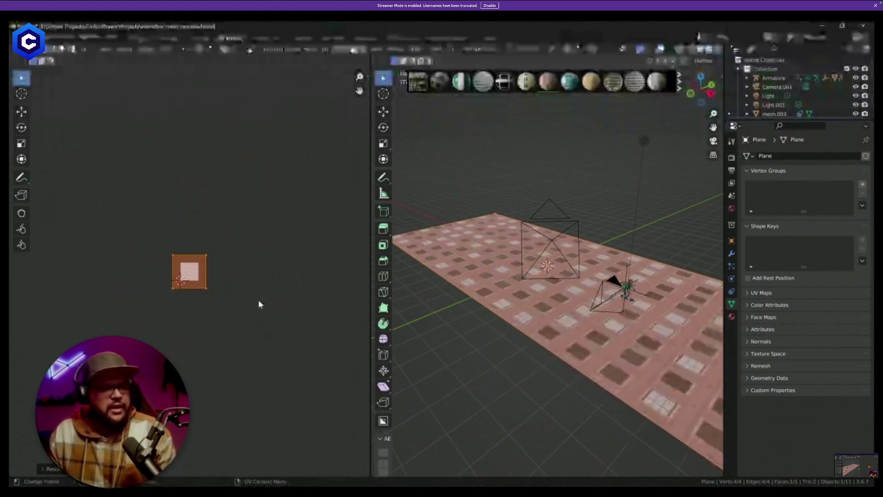
# Return to the Layout workspace to check the facade-textured ground through the camera in rendered shading, and save the file.
pyautogui.click(152, 39)
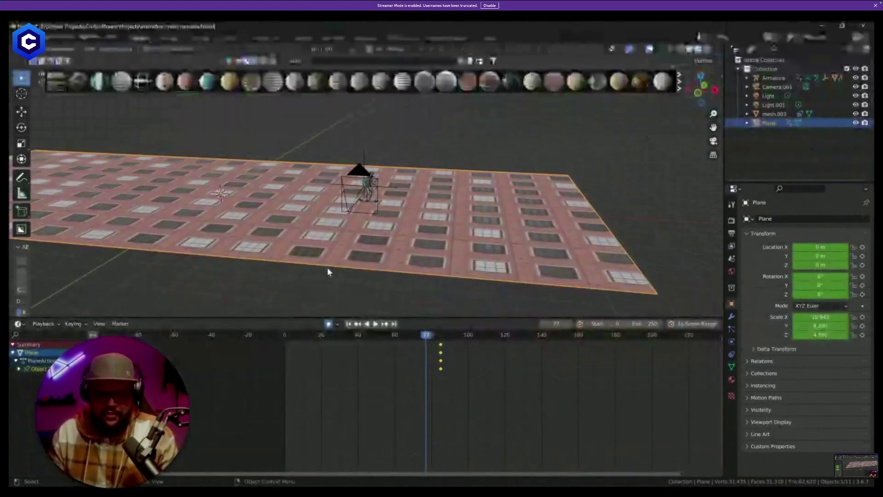
pyautogui.press('KP_0')
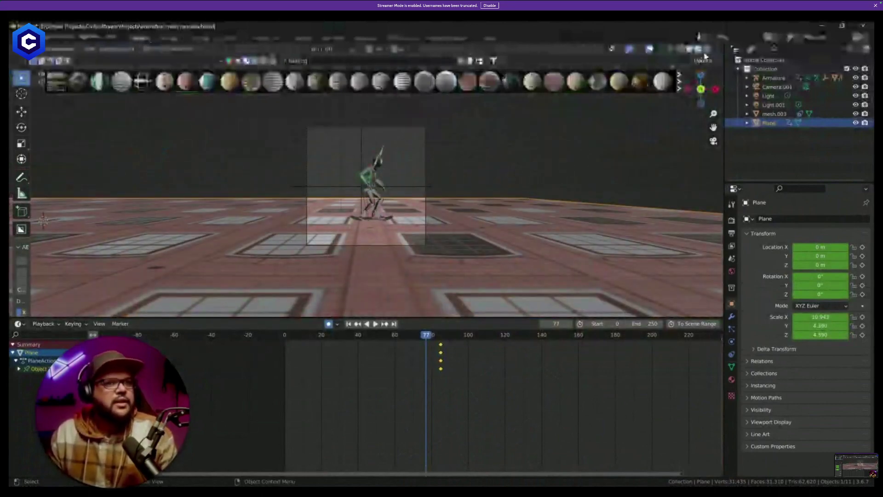
pyautogui.press('KP_0')
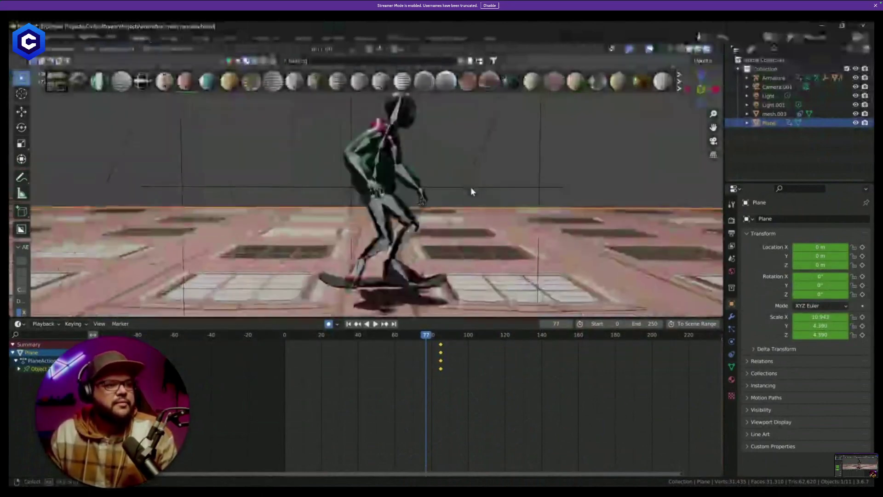
pyautogui.scroll(-4, 471, 187)
pyautogui.hotkey('ctrl', 's')
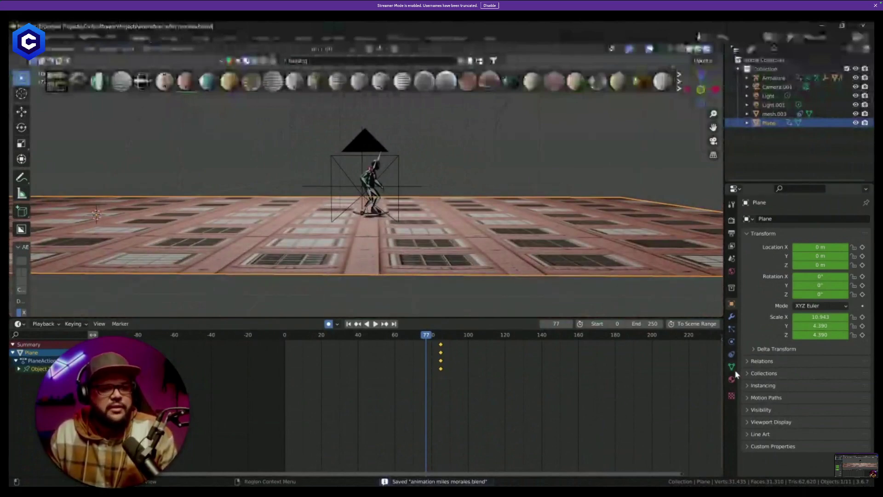
# Deselect the ground plane and add a sun light at the origin.
pyautogui.click(450, 171)
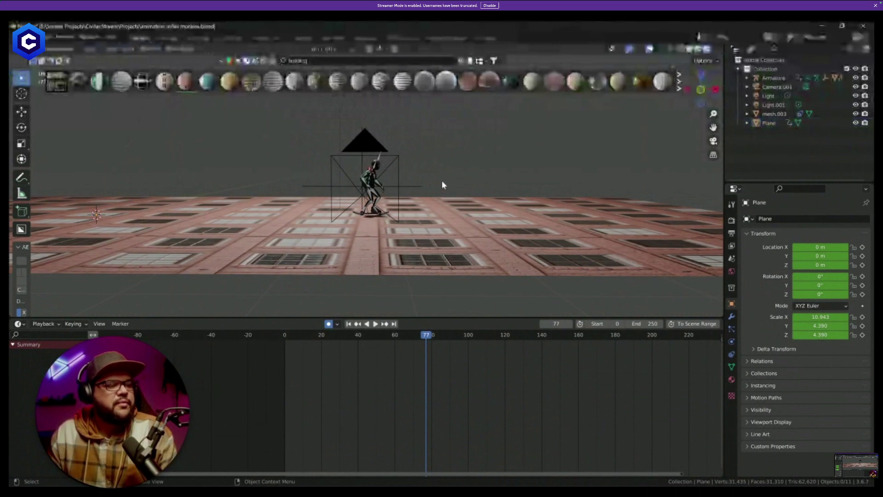
pyautogui.hotkey('shift', 'a')
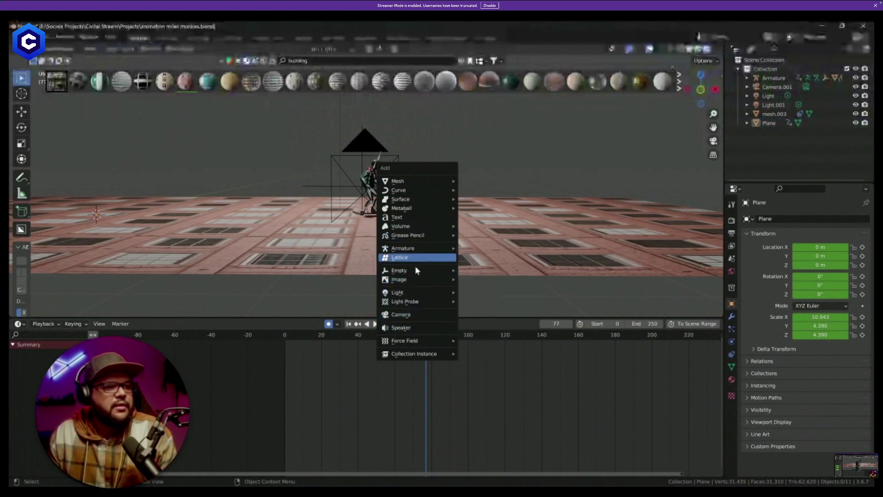
pyautogui.moveTo(416, 292)
pyautogui.click(500, 305)
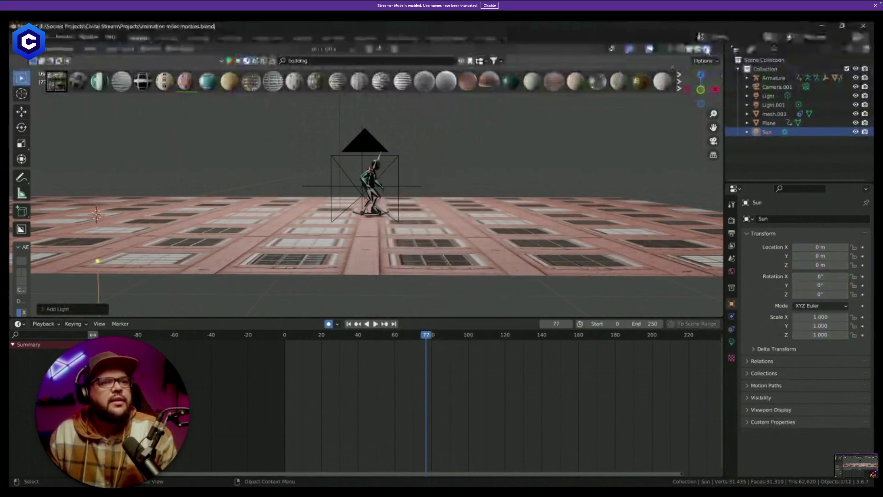
# Raise the sun light to about 6.09 m in Z, keyframe it at frame 77, and move it along X to about 4.46 m.
pyautogui.scroll(-6, 424, 159)
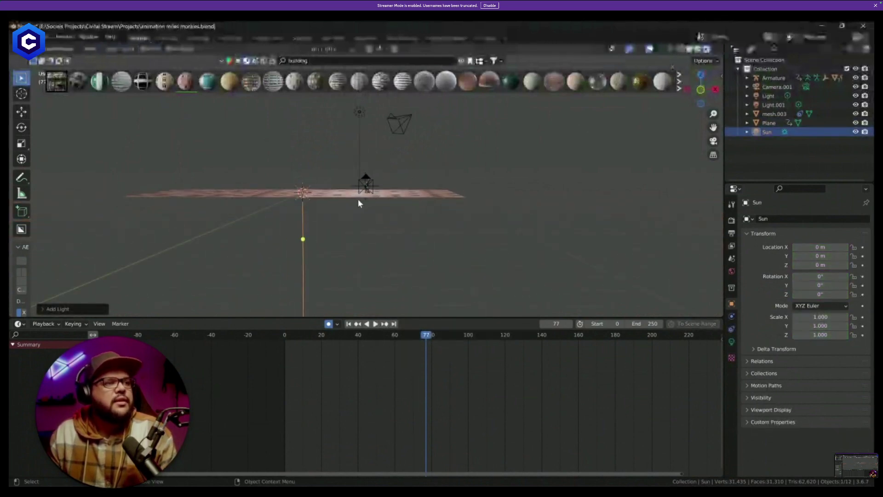
pyautogui.press('g')
pyautogui.press('z')
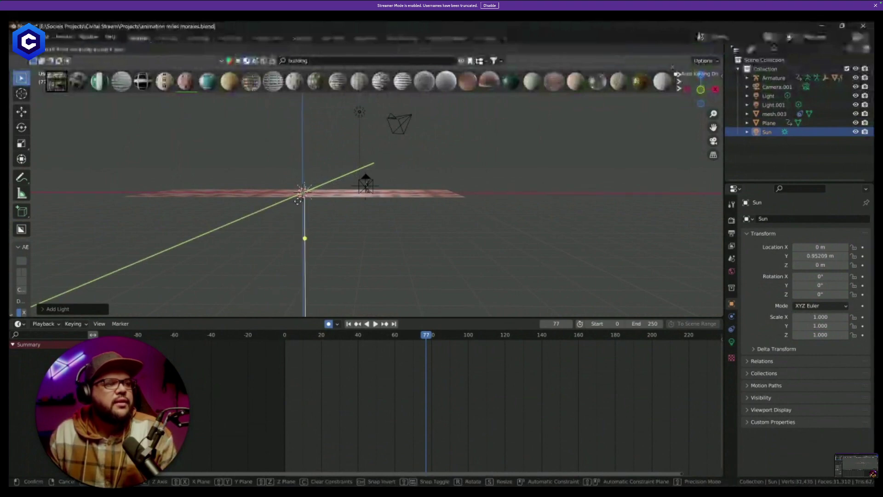
pyautogui.press('Return')
pyautogui.press('i')
pyautogui.press('g')
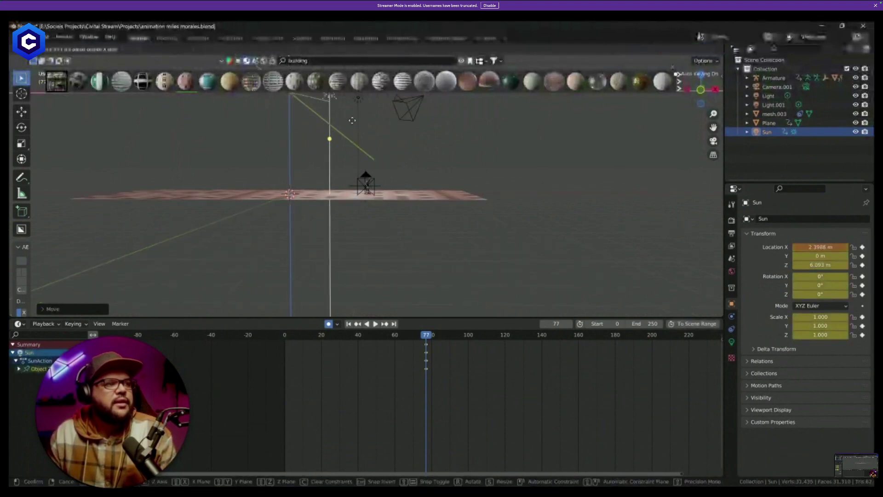
pyautogui.click(379, 165)
# Set the sun light's strength to 10.
pyautogui.scroll(4, 379, 165)
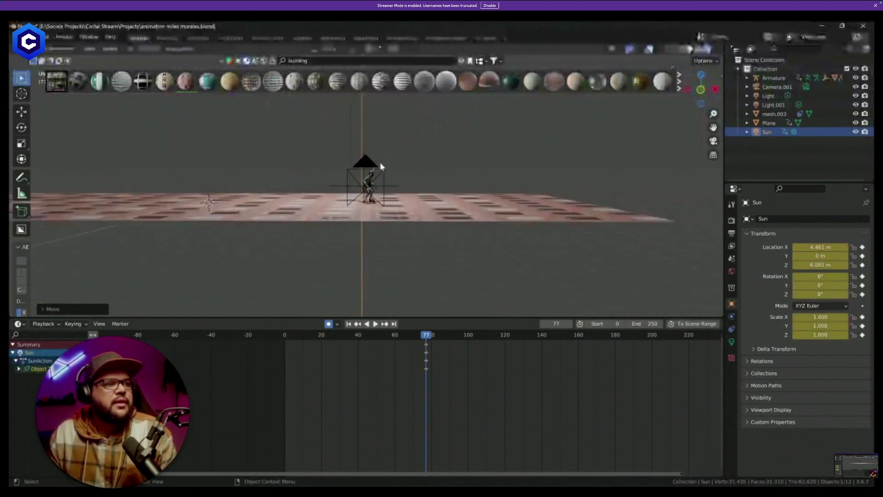
pyautogui.click(732, 342)
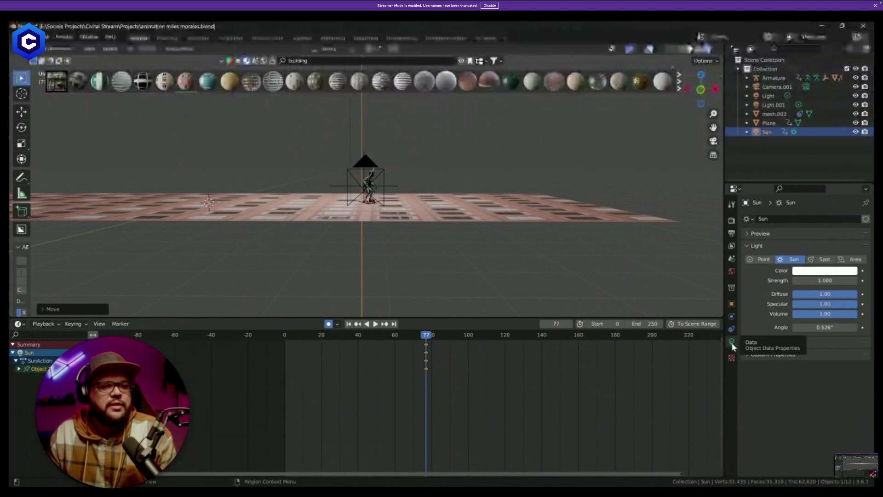
pyautogui.doubleClick(824, 280)
pyautogui.write('10')
pyautogui.press('Return')
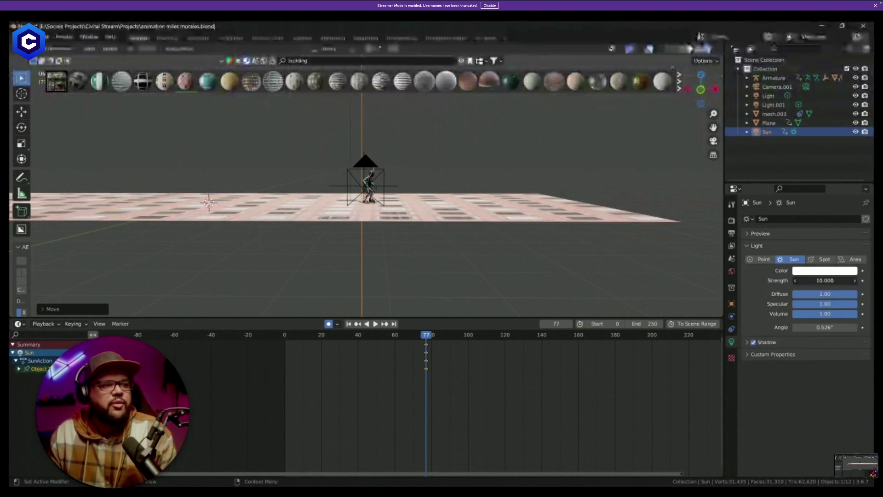
pyautogui.scroll(2, 449, 244)
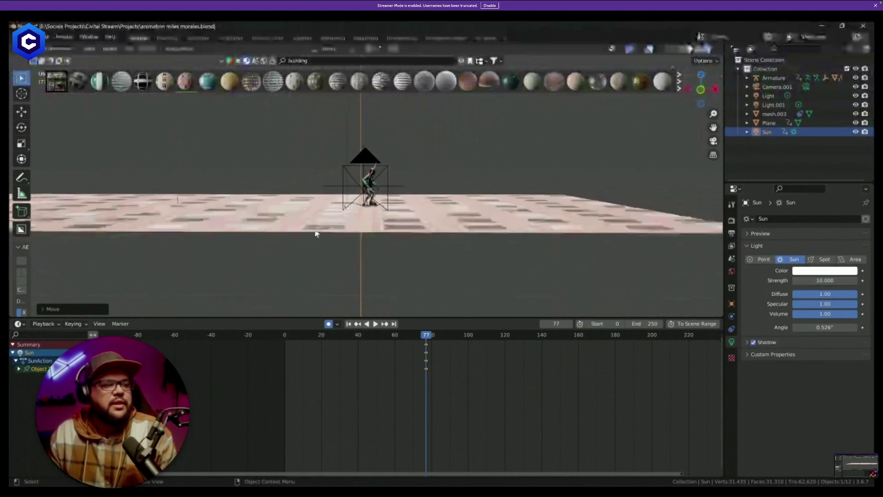
# Change the sun light's colour to a pale yellow and check the tint on the ground plane.
pyautogui.scroll(2, 316, 233)
pyautogui.click(817, 271)
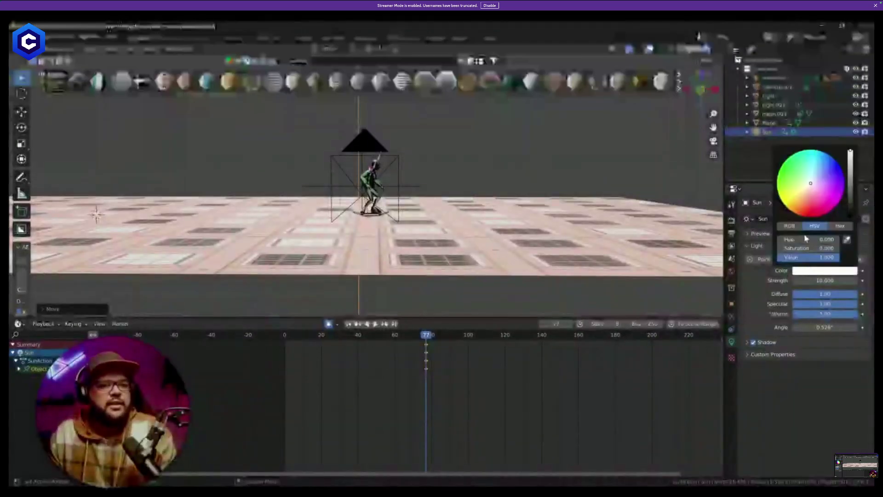
pyautogui.click(805, 184)
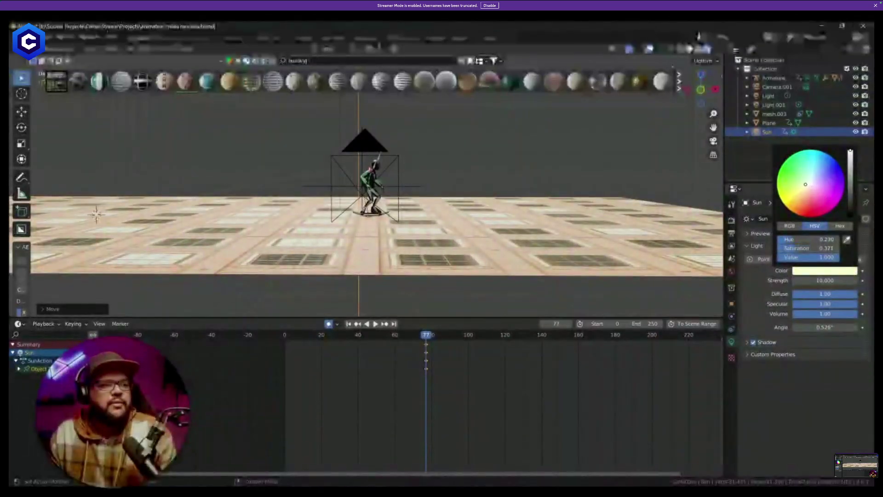
pyautogui.scroll(-6, 409, 179)
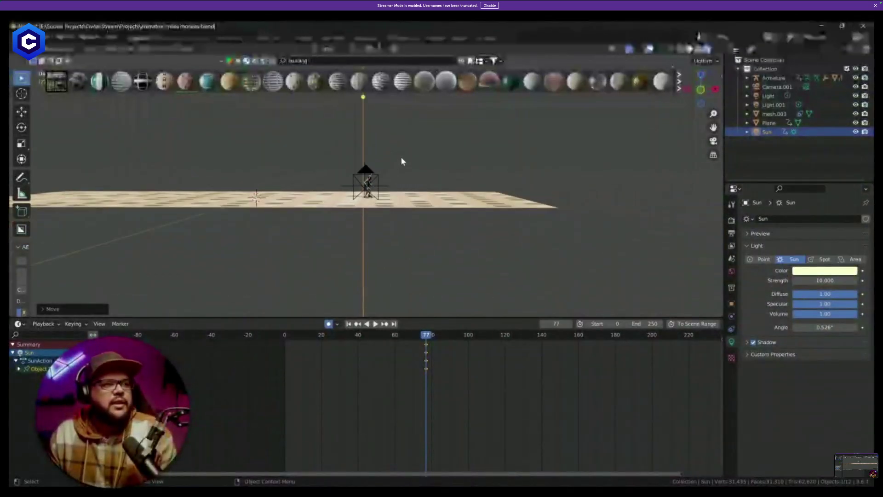
pyautogui.scroll(5, 401, 160)
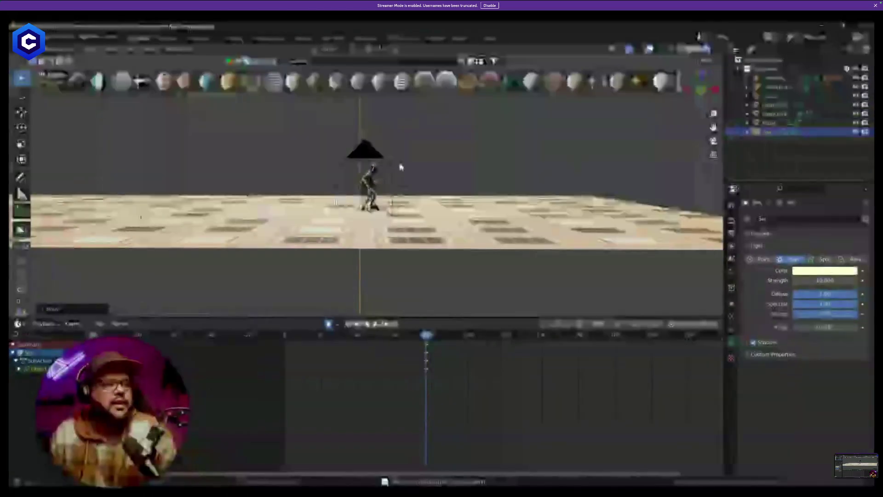
# Set the world background's colour source to an Environment Texture.
pyautogui.click(731, 273)
pyautogui.click(707, 52)
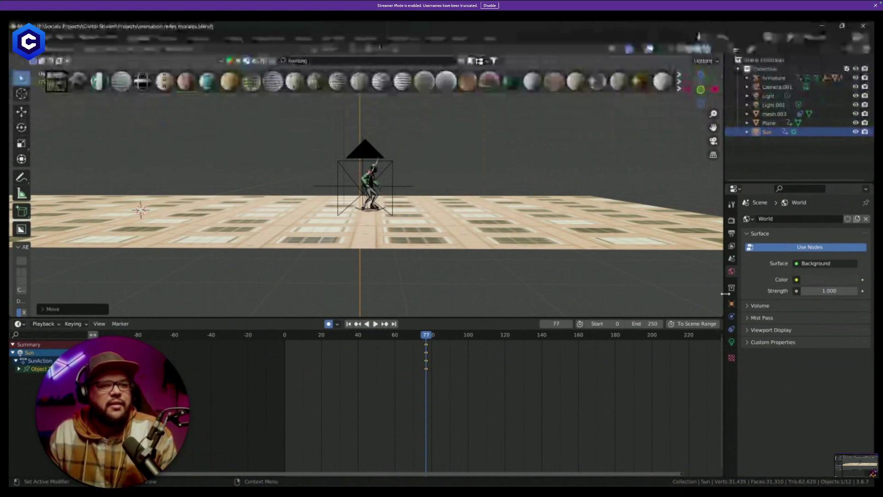
pyautogui.scroll(-5, 451, 167)
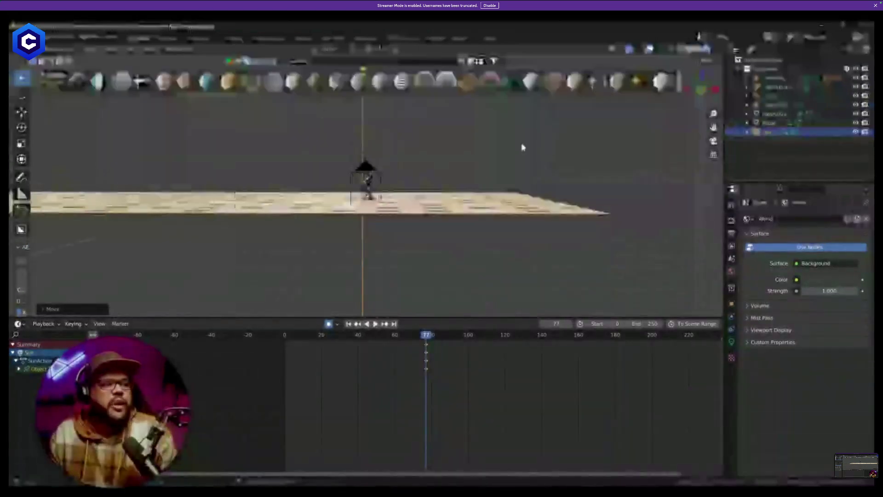
pyautogui.scroll(1, 522, 148)
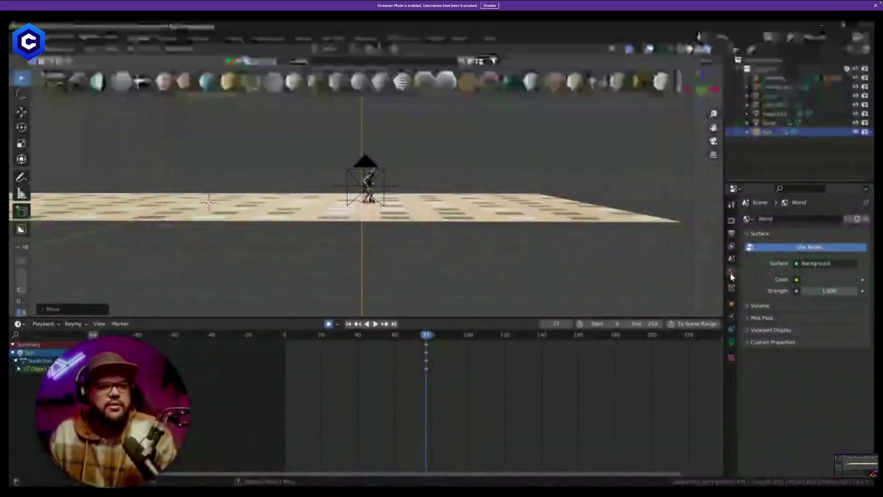
pyautogui.click(796, 280)
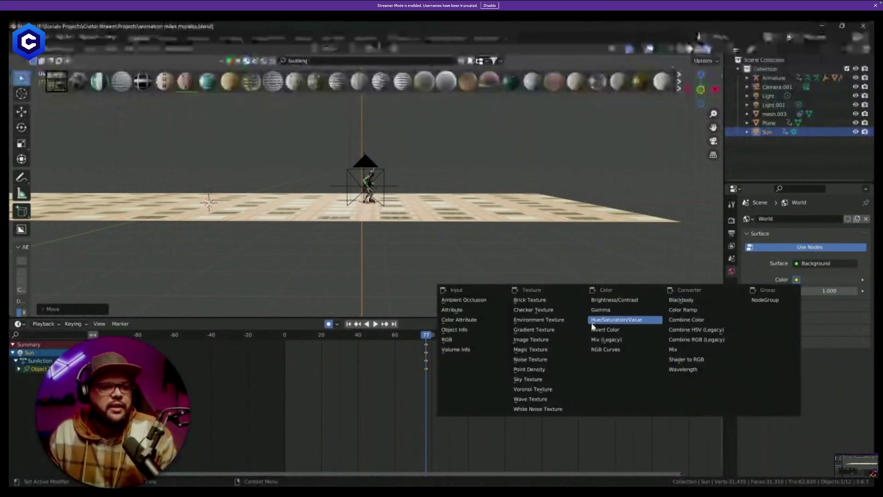
pyautogui.click(544, 323)
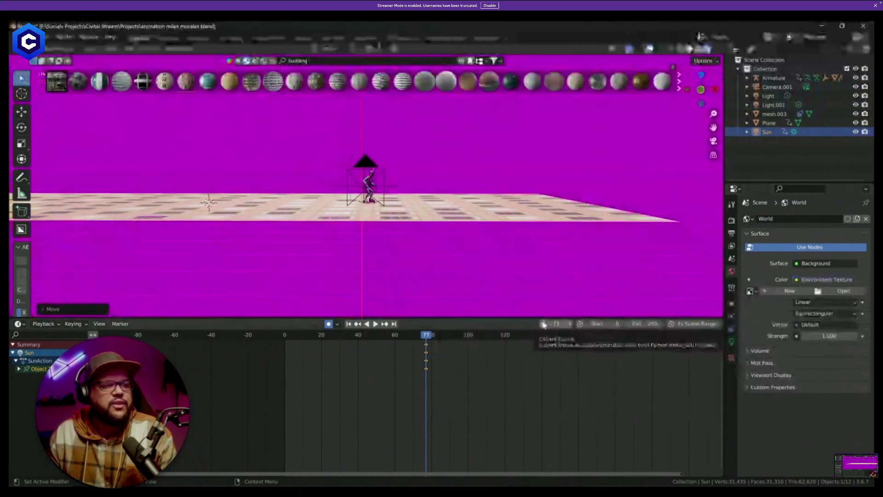
# Load the kloofendal 4K EXR sky image from the bookmarked HDRI folder as the world's environment texture.
pyautogui.click(838, 293)
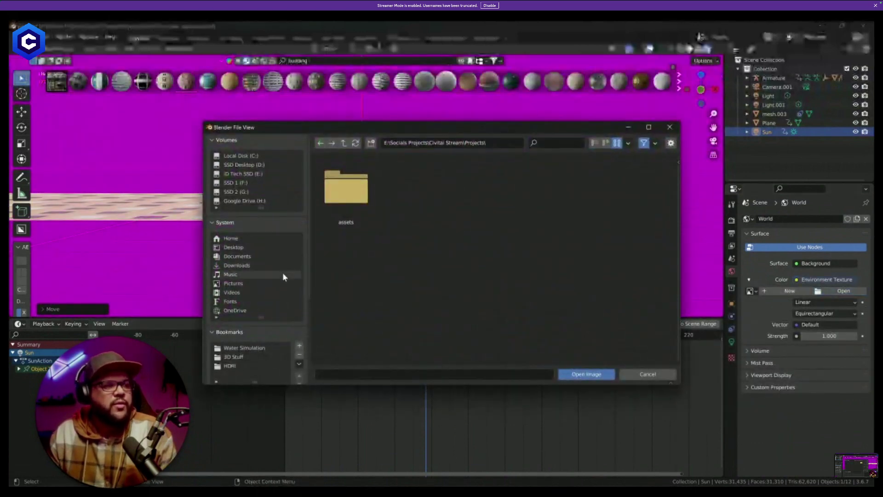
pyautogui.scroll(-2, 276, 294)
pyautogui.scroll(-2, 252, 327)
pyautogui.click(239, 285)
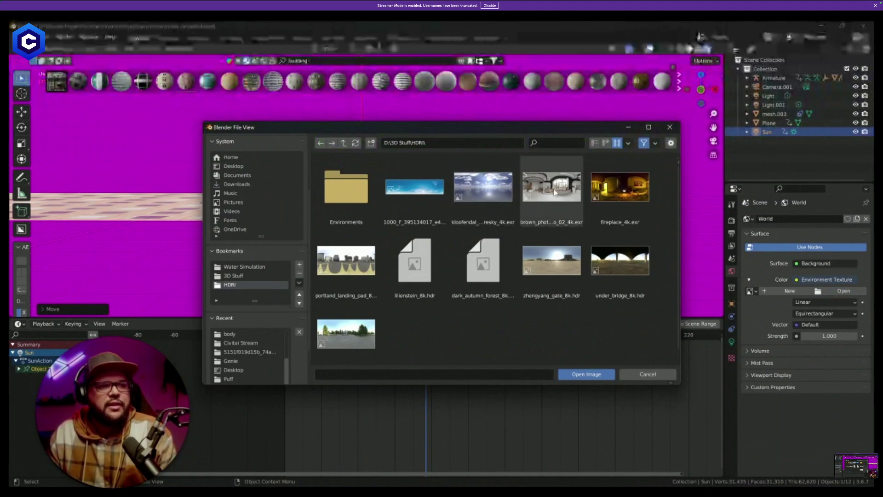
pyautogui.doubleClick(488, 188)
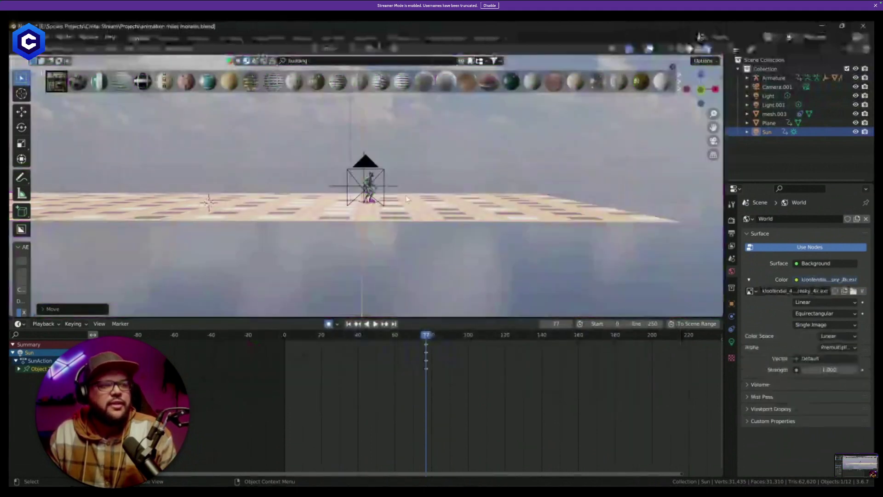
# View the scene through the camera and play the skateboarding animation from the start against the sky background.
pyautogui.moveTo(407, 199)
pyautogui.mouseDown(button='middle')
pyautogui.moveTo(408, 191)
pyautogui.moveTo(406, 206)
pyautogui.mouseUp(button='middle')
pyautogui.press('KP_0')
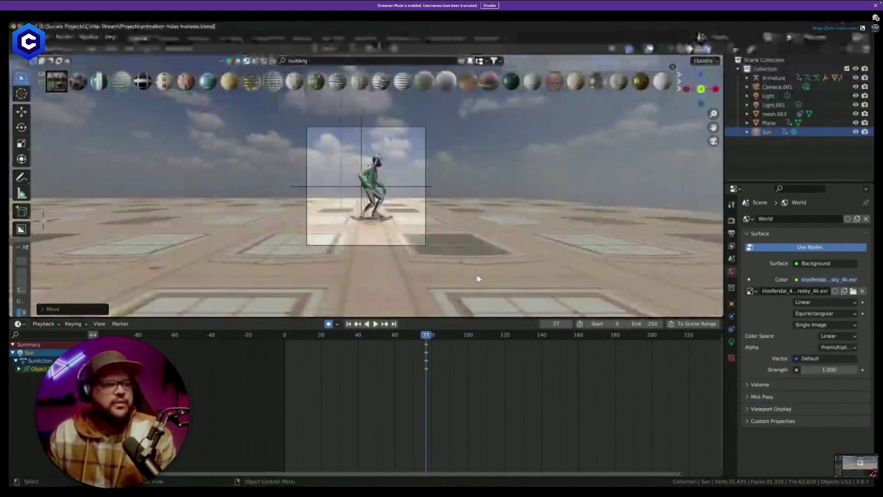
pyautogui.moveTo(435, 335); pyautogui.dragTo(250, 346)
pyautogui.press('space')
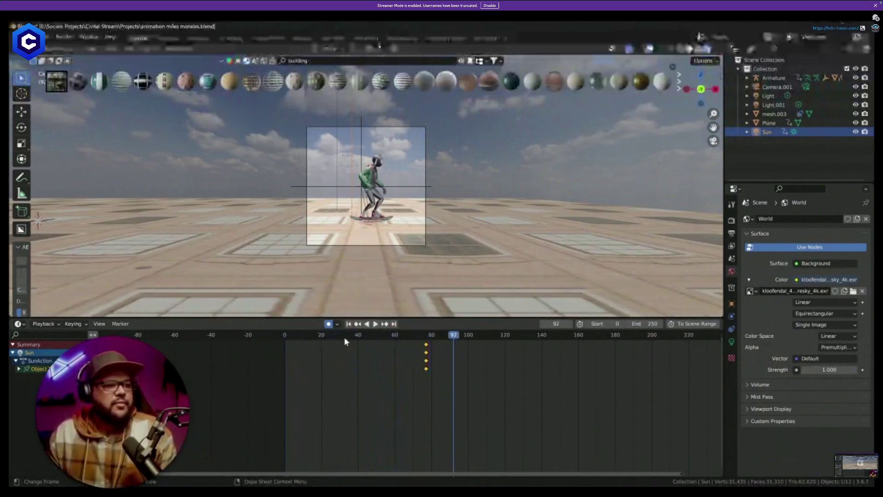
pyautogui.moveTo(344, 336); pyautogui.dragTo(247, 339)
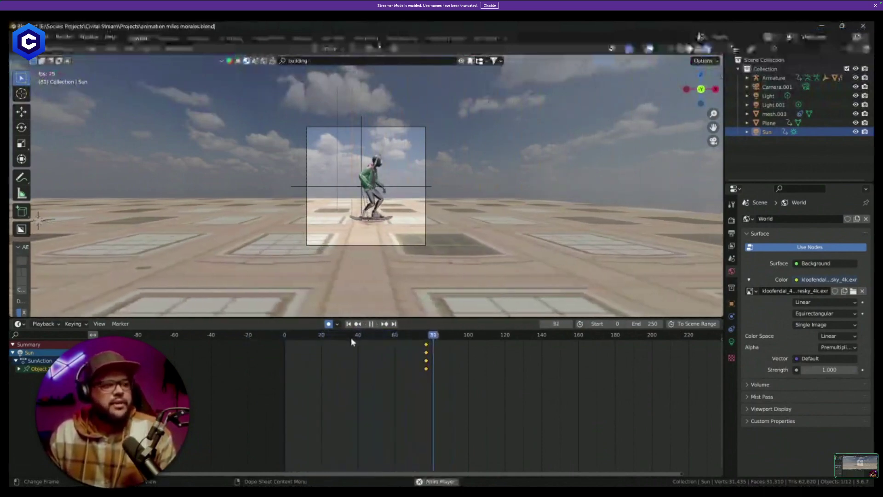
pyautogui.moveTo(359, 338); pyautogui.dragTo(206, 351)
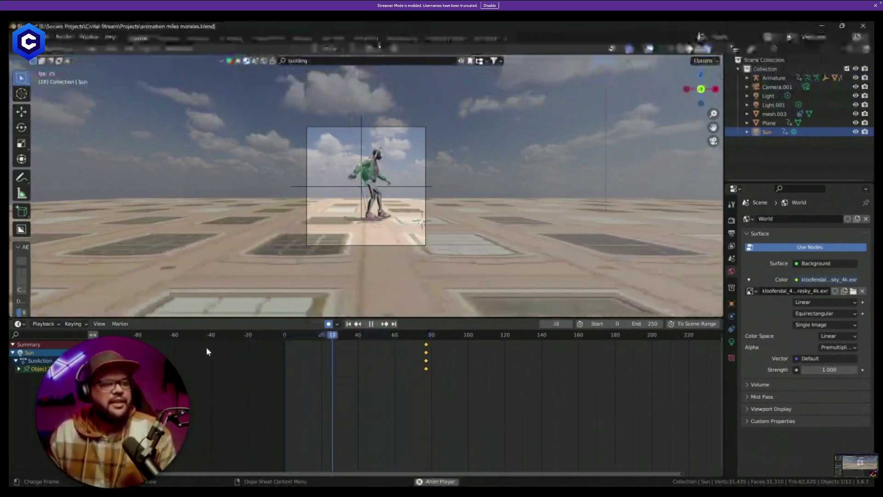
pyautogui.press('space')
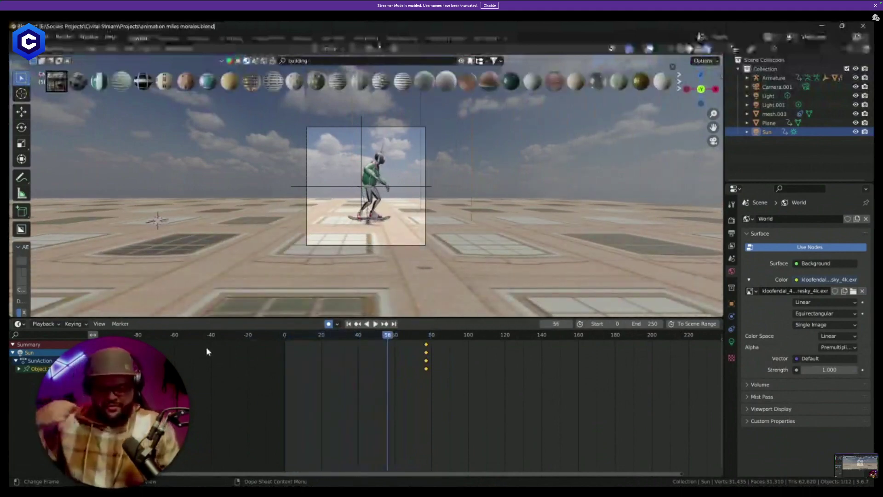
# Save the file, replay the animation from the start, and return to frame 0.
pyautogui.hotkey('ctrl', 's')
pyautogui.hotkey('shift', 'Left')
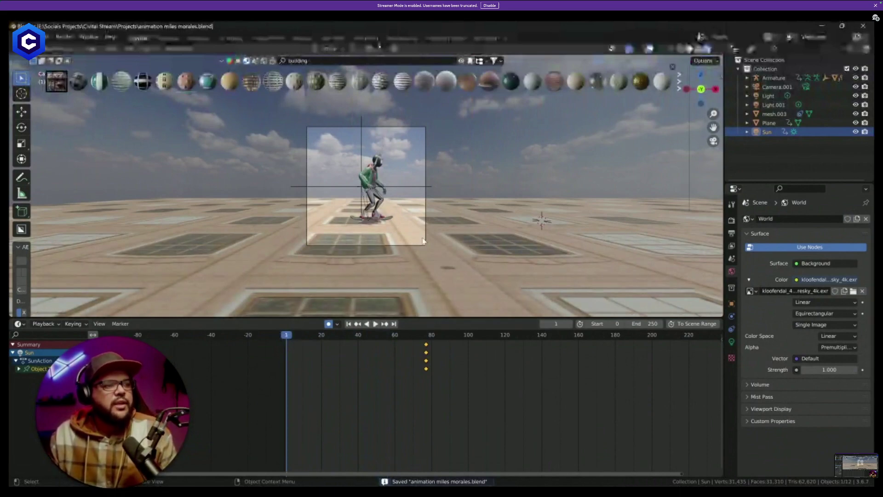
pyautogui.press('space')
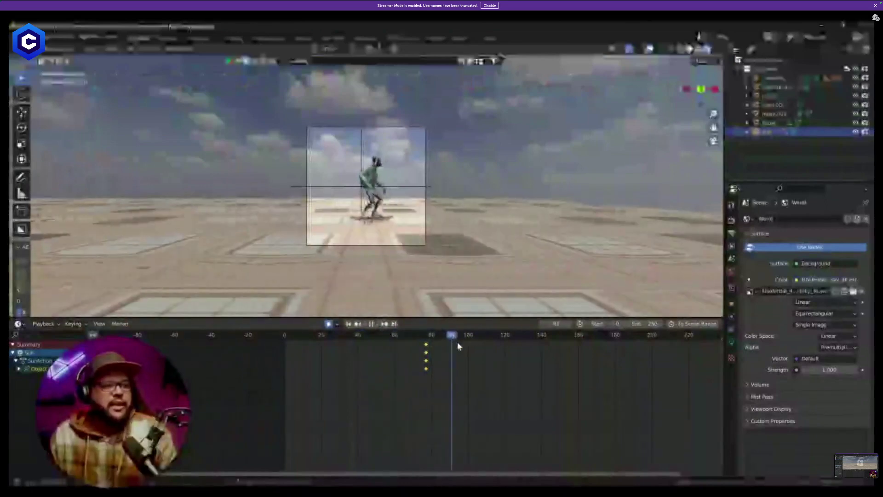
pyautogui.press('space')
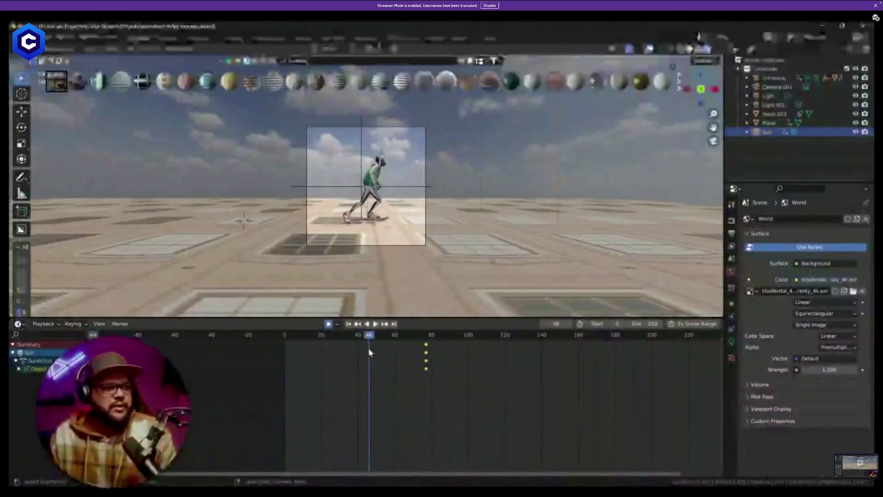
pyautogui.hotkey('ctrl', 's')
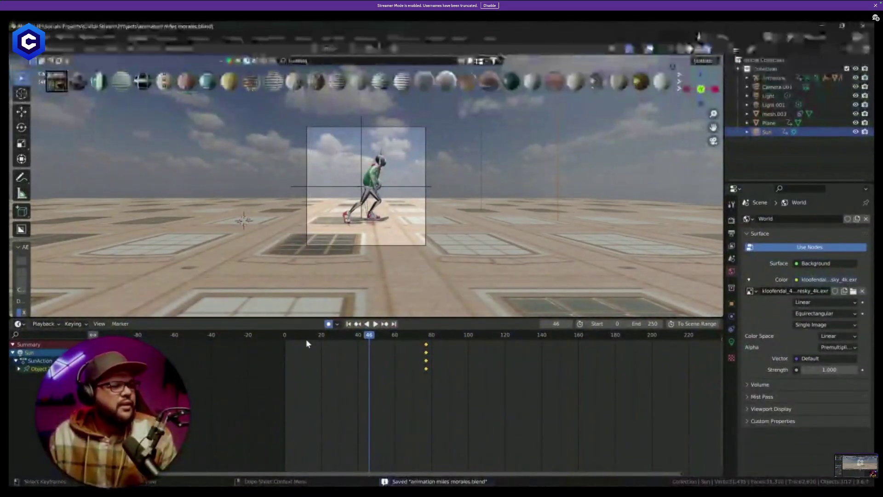
pyautogui.hotkey('shift', 'Left')
# Select the character's armature and change the timeline area to the Nonlinear Animation editor.
pyautogui.click(377, 167)
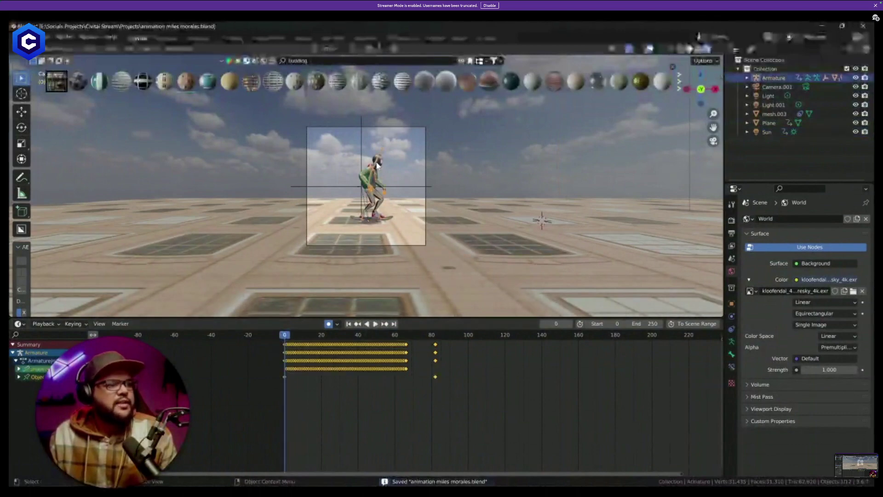
pyautogui.click(418, 373)
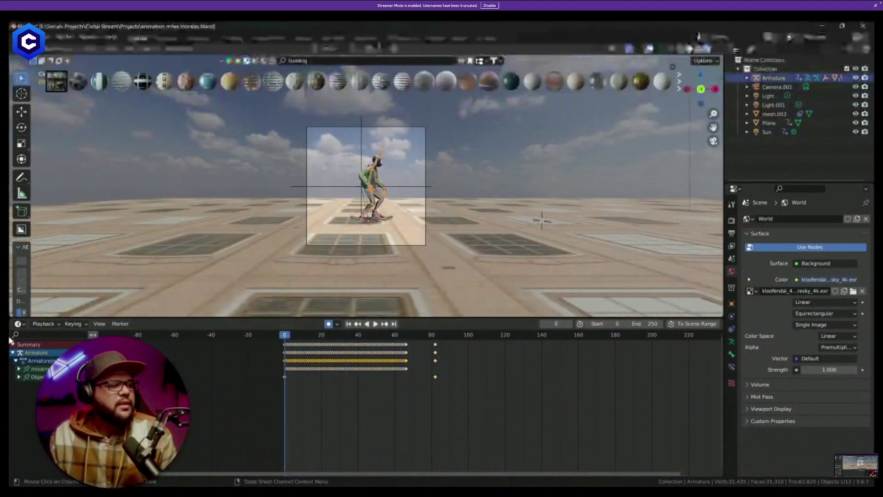
pyautogui.click(19, 323)
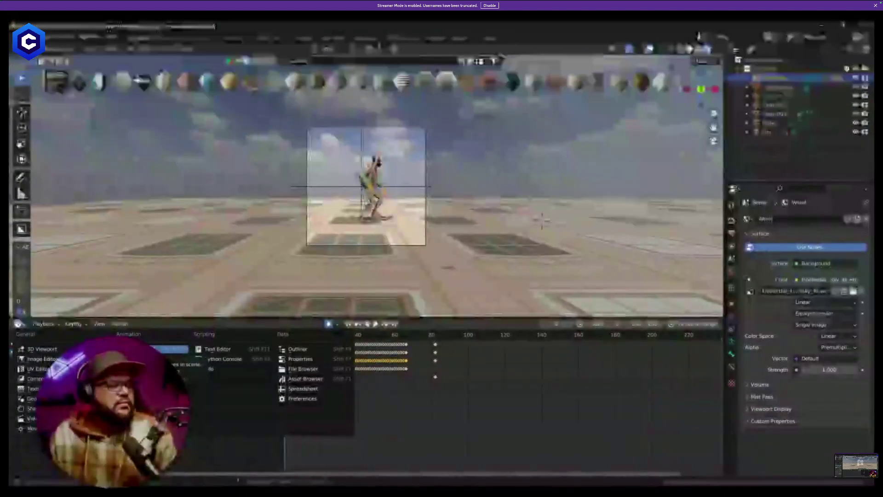
pyautogui.click(169, 349)
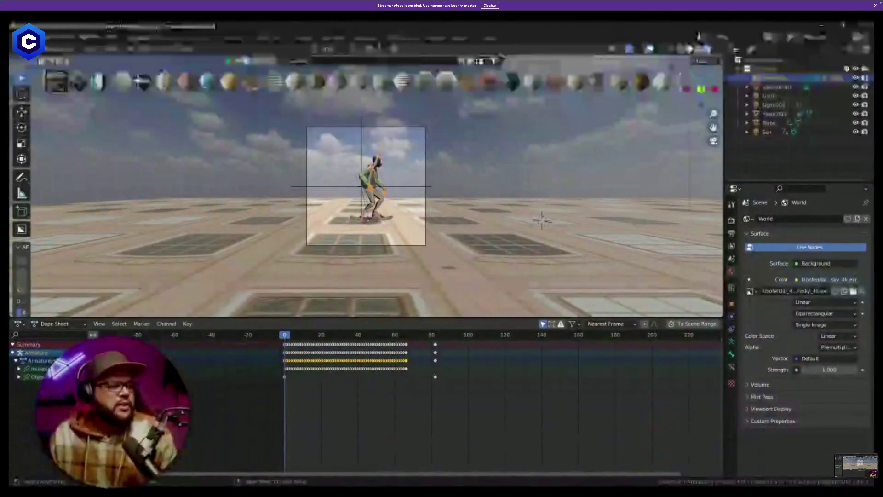
pyautogui.click(20, 323)
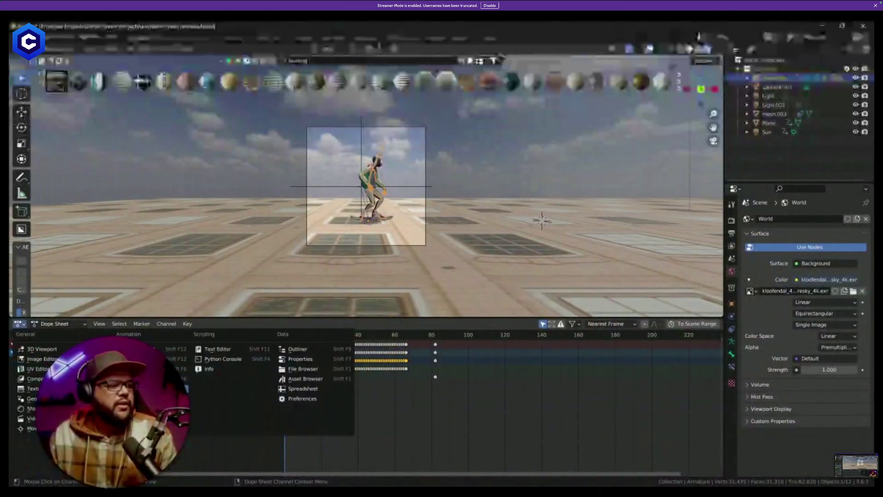
pyautogui.click(143, 388)
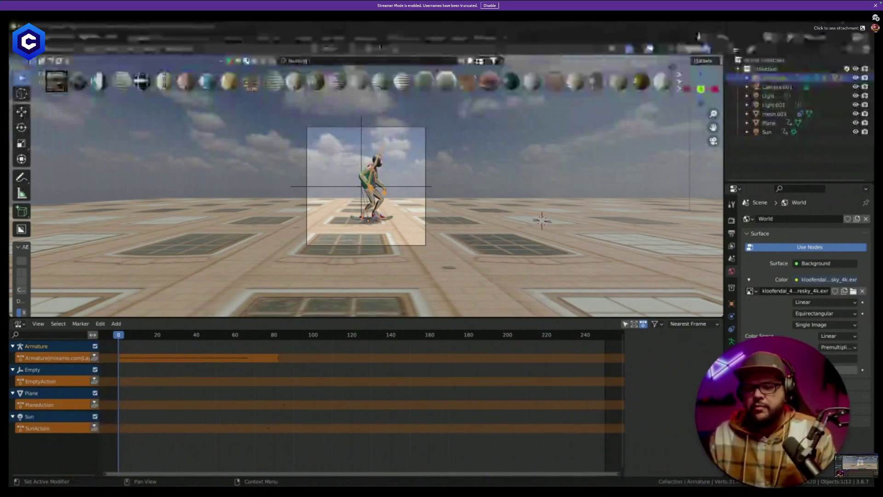
pyautogui.click(21, 324)
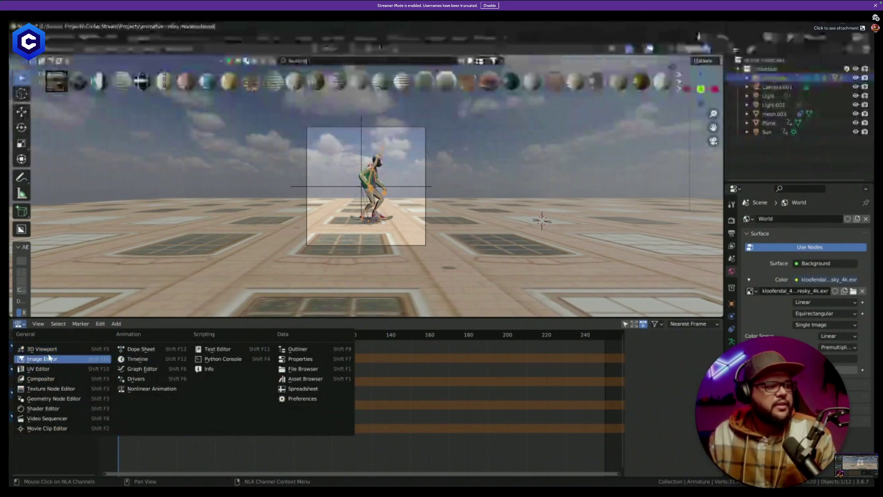
pyautogui.click(46, 350)
pyautogui.click(21, 324)
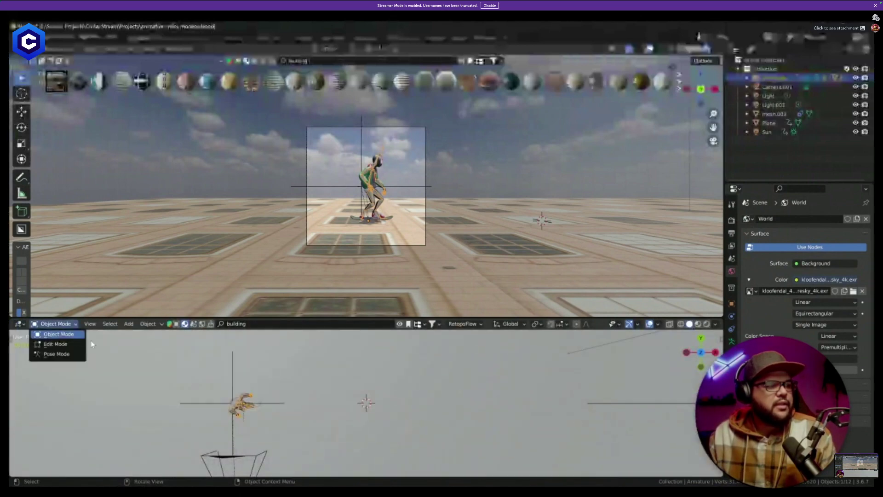
pyautogui.click(21, 324)
pyautogui.click(138, 359)
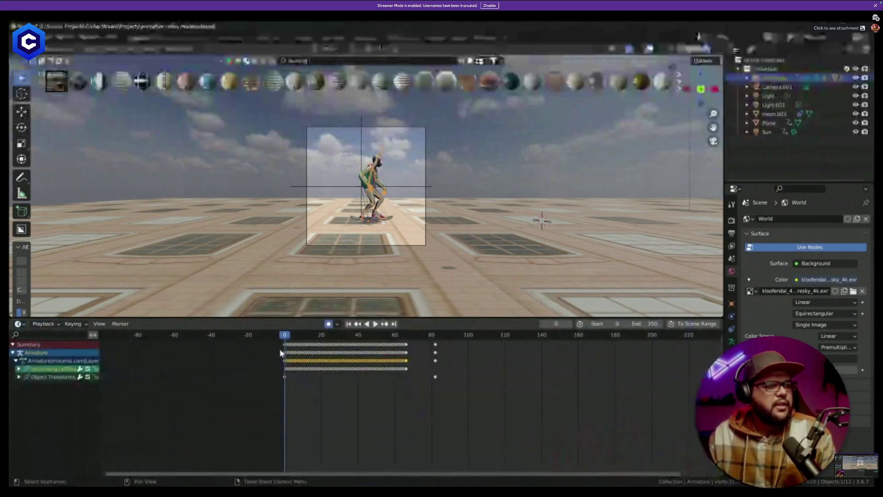
pyautogui.click(18, 325)
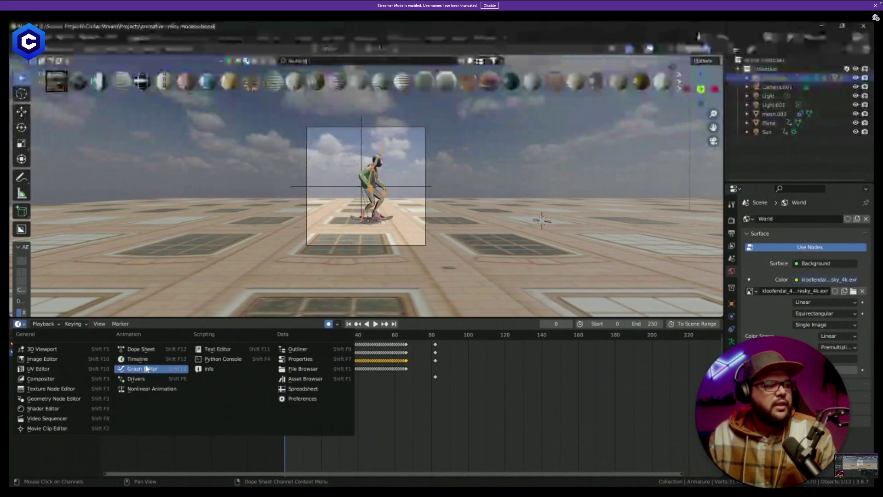
pyautogui.click(161, 390)
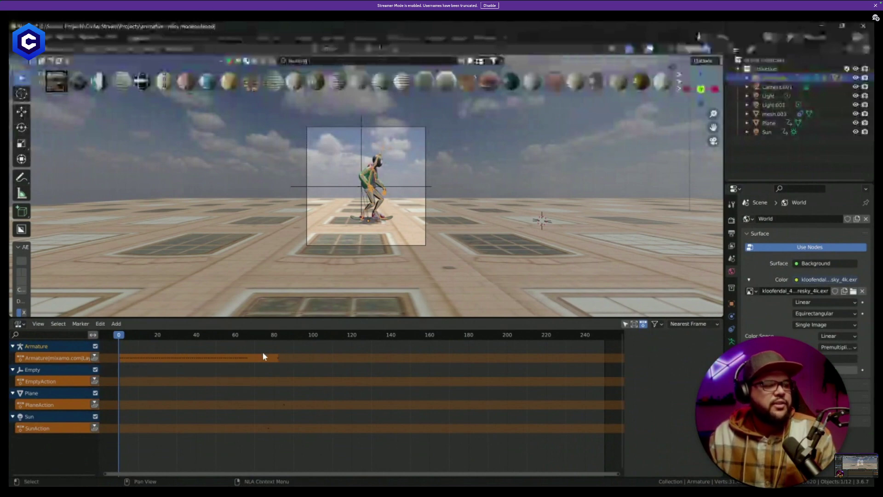
# Push the character armature's action down into an NLA strip and set the strip's repeat to 3.4.
pyautogui.click(95, 357)
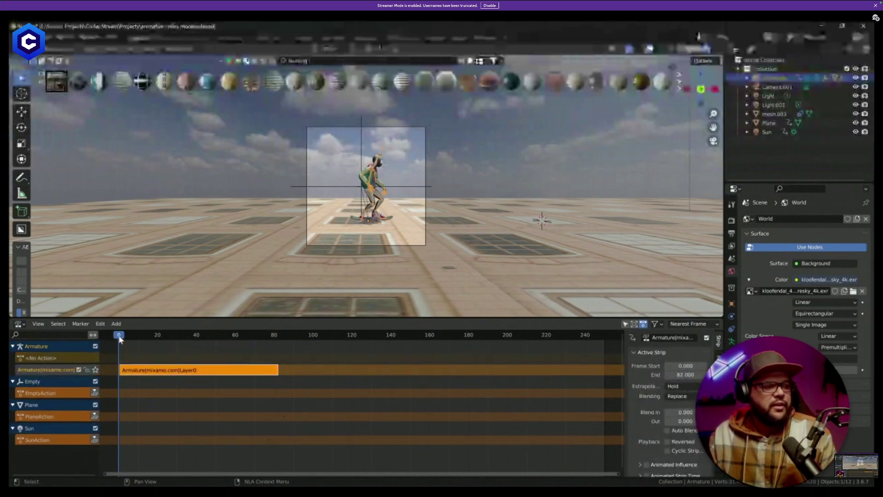
pyautogui.moveTo(120, 339); pyautogui.dragTo(118, 365)
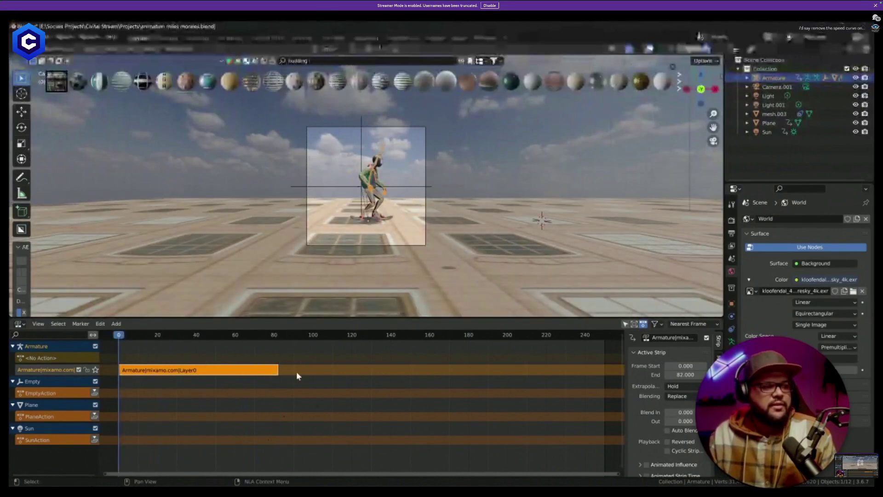
pyautogui.scroll(-2, 658, 416)
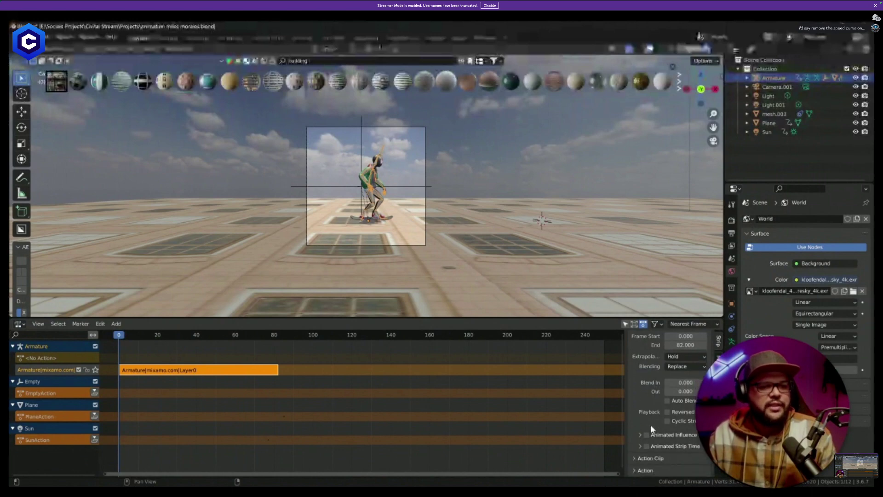
pyautogui.scroll(-1, 657, 445)
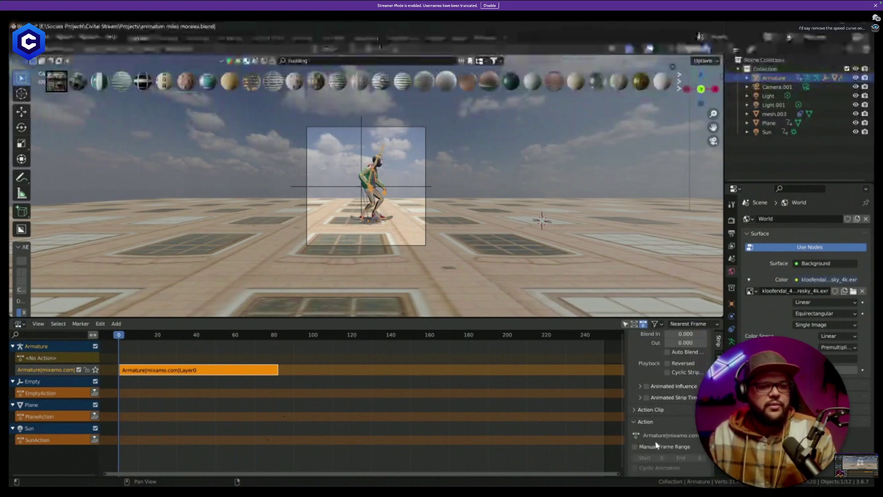
pyautogui.click(653, 444)
pyautogui.scroll(-5, 650, 445)
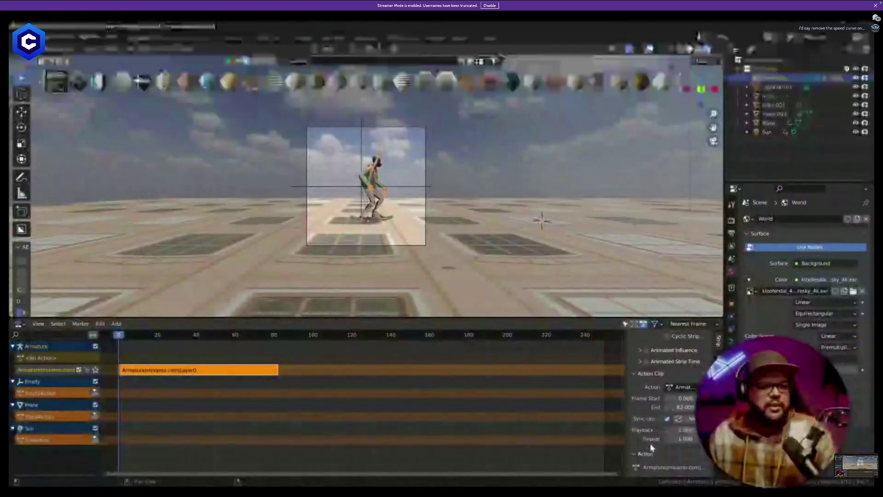
pyautogui.scroll(-1, 650, 443)
pyautogui.moveTo(683, 422)
pyautogui.mouseDown()
pyautogui.moveTo(717, 422)
pyautogui.moveTo(677, 422)
pyautogui.moveTo(695, 422)
pyautogui.mouseUp()
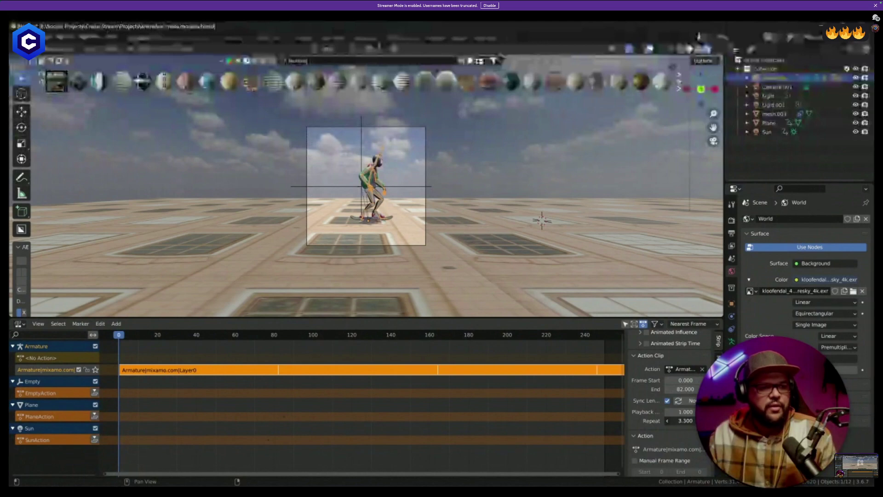
# Play the animation from frame 0 to check the repeated skateboarding motion.
pyautogui.moveTo(145, 335); pyautogui.dragTo(114, 347)
pyautogui.press('space')
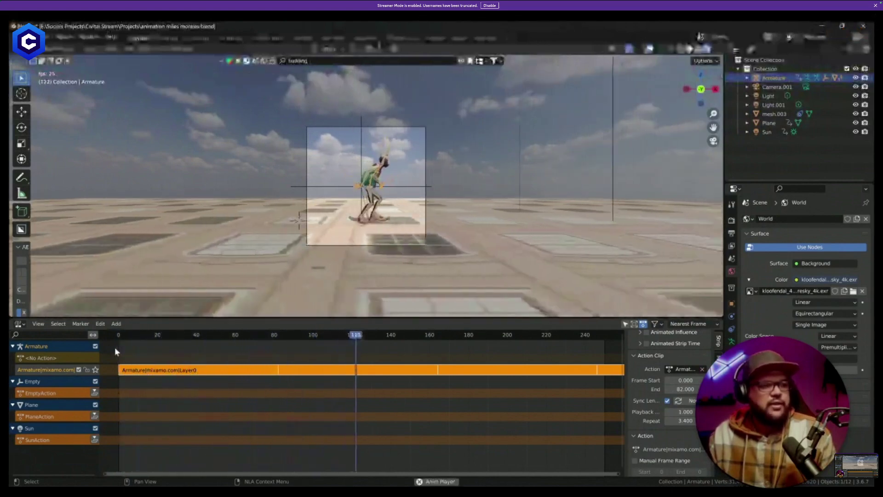
pyautogui.press('space')
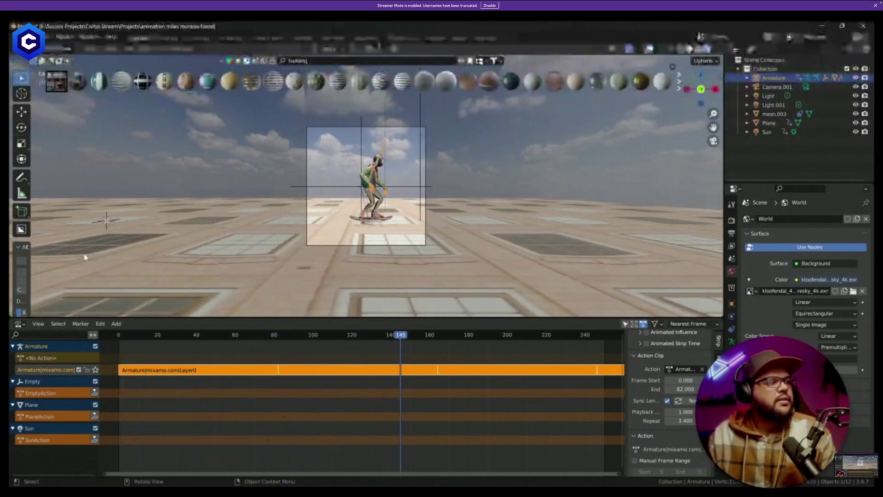
# Change the animation area back to the Timeline at frame 0 and save the file.
pyautogui.click(20, 325)
pyautogui.click(155, 362)
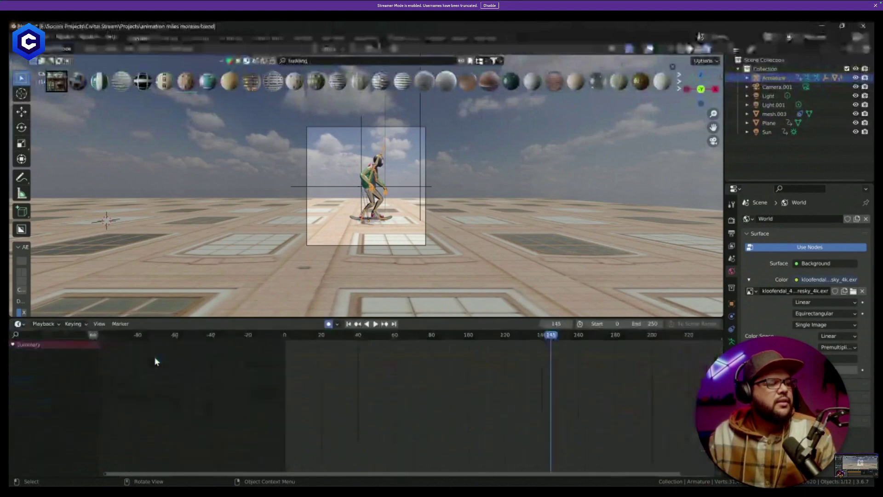
pyautogui.hotkey('shift', 'Left')
pyautogui.hotkey('ctrl', 's')
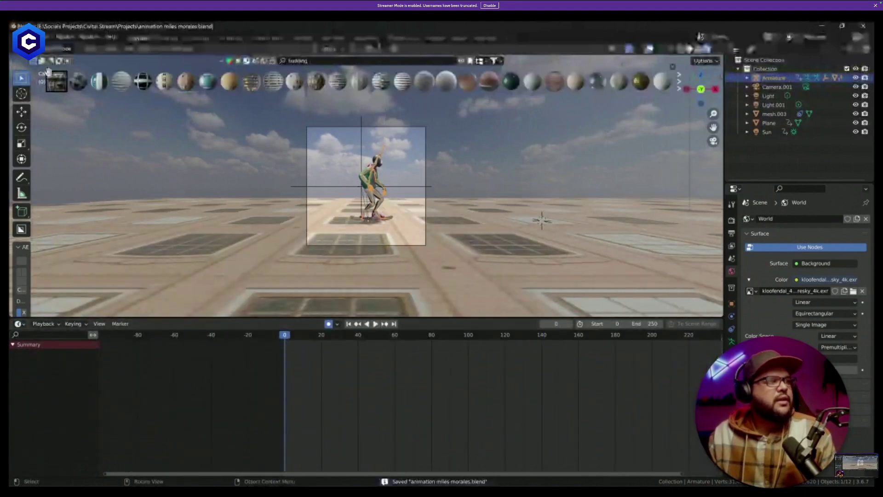
# Import the Jumping.fbx animation from the Civitai Stream Assets folder.
pyautogui.click(33, 37)
pyautogui.moveTo(93, 162)
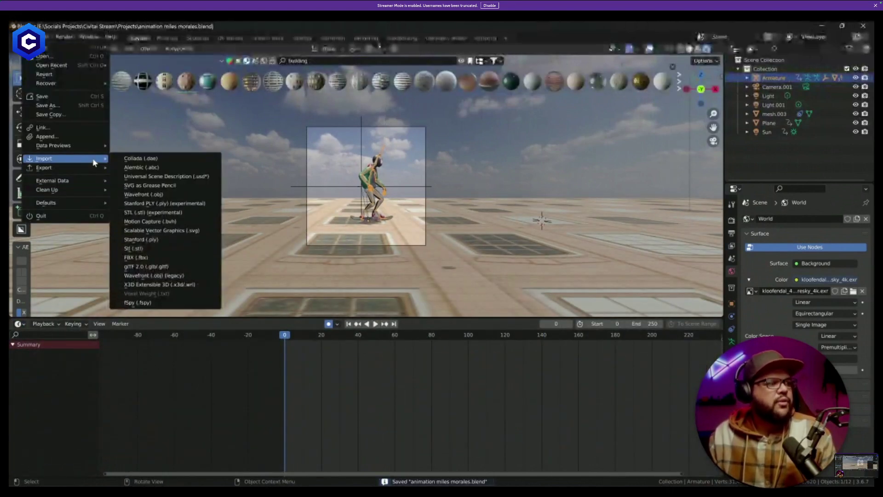
pyautogui.click(138, 257)
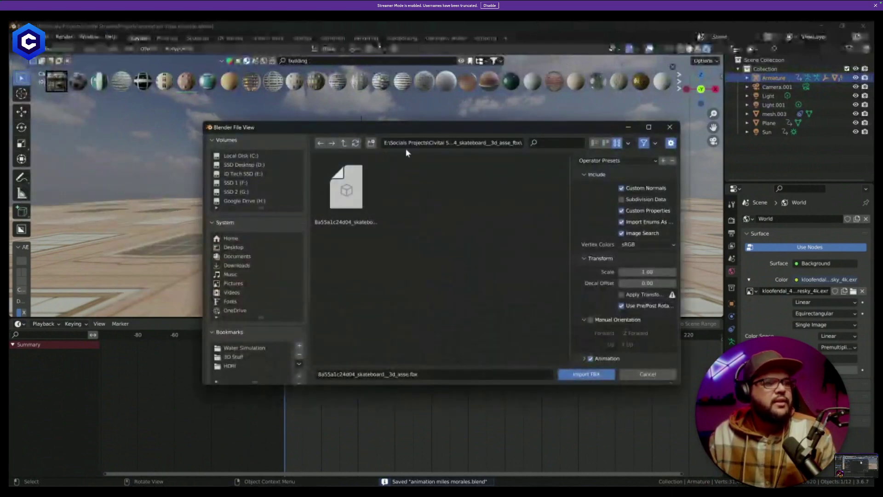
pyautogui.click(344, 143)
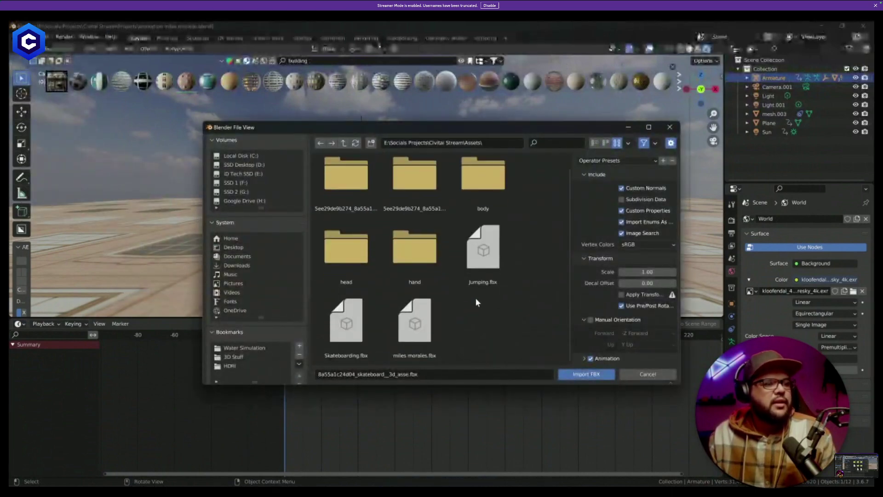
pyautogui.doubleClick(483, 248)
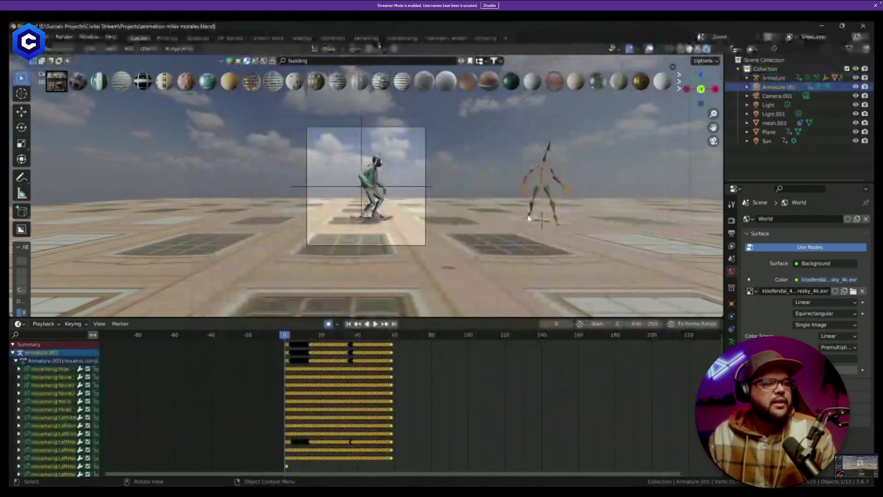
# Play the imported jump animation and examine its direction beside the skateboarding character from an angled view.
pyautogui.press('space')
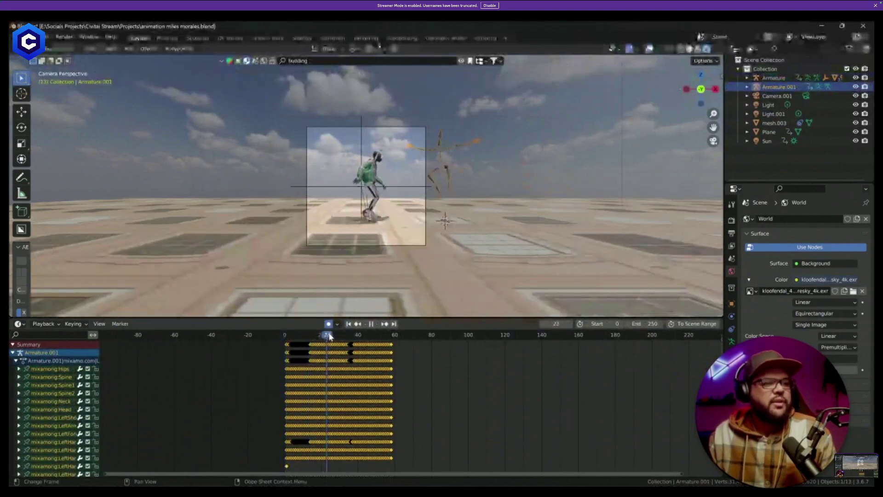
pyautogui.press('Escape')
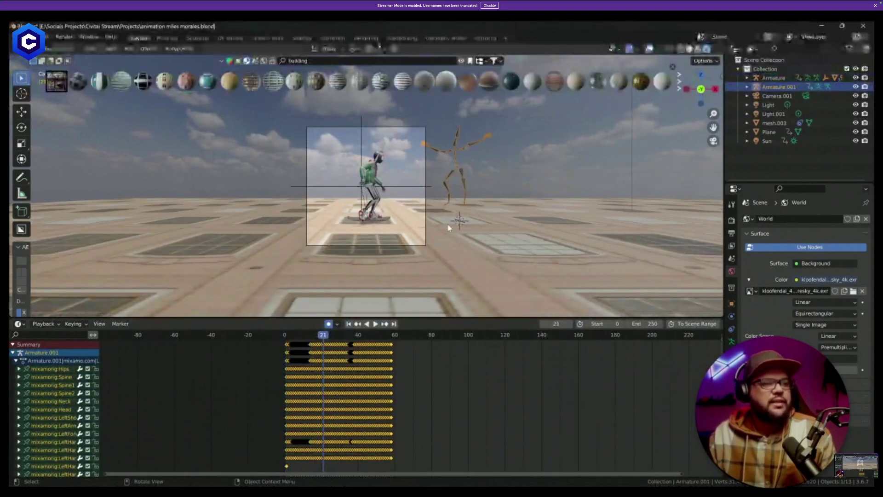
pyautogui.moveTo(448, 228); pyautogui.dragTo(393, 281, button='middle')
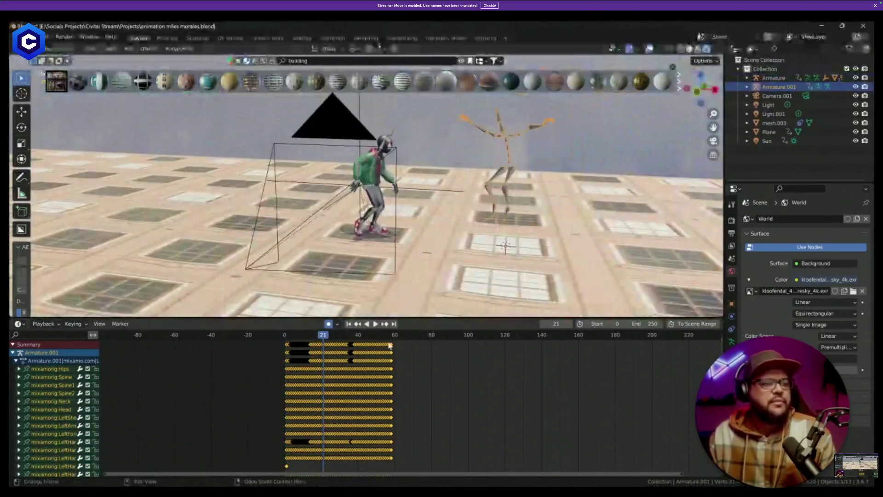
pyautogui.press('space')
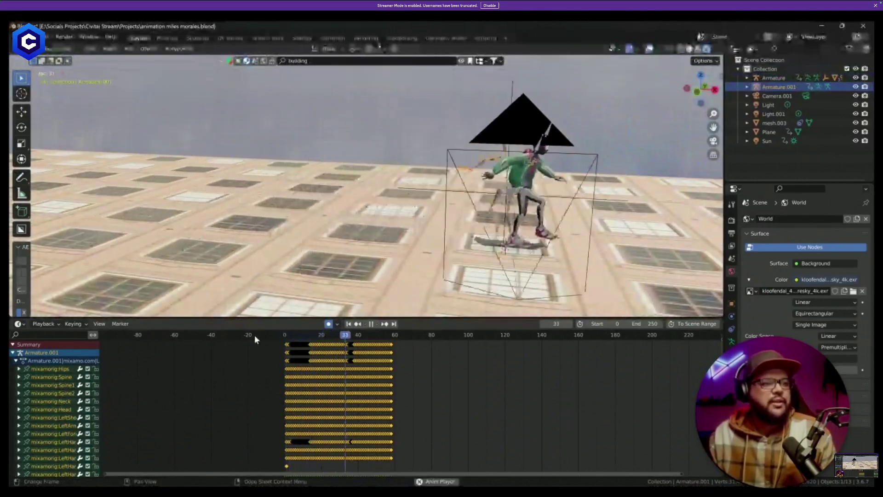
pyautogui.press('space')
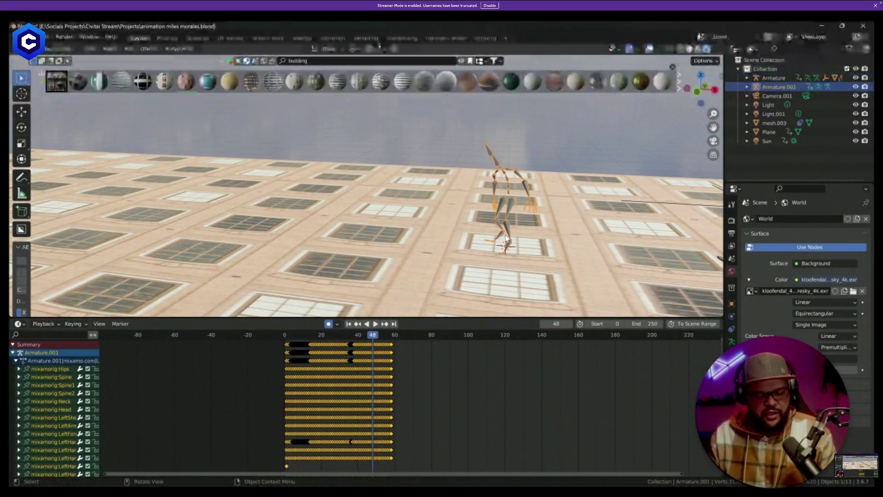
pyautogui.hotkey('ctrl', 'Tab')
pyautogui.press('r')
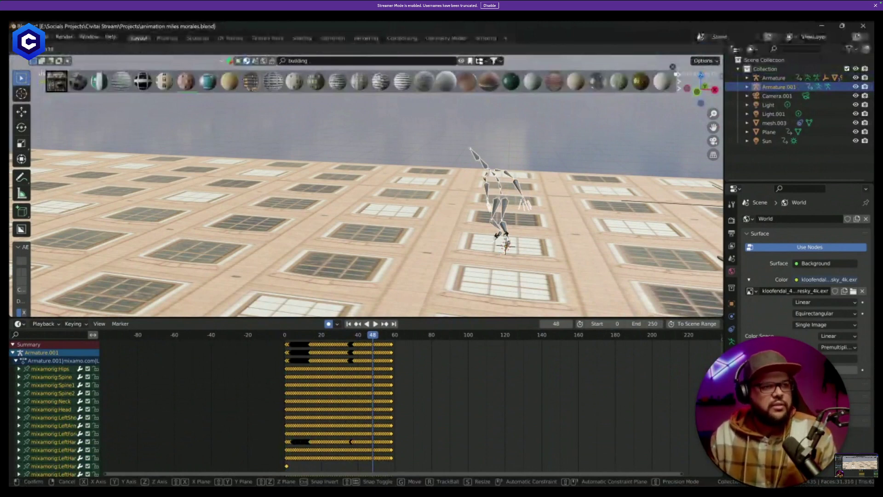
pyautogui.press('Escape')
pyautogui.hotkey('ctrl', 'Tab')
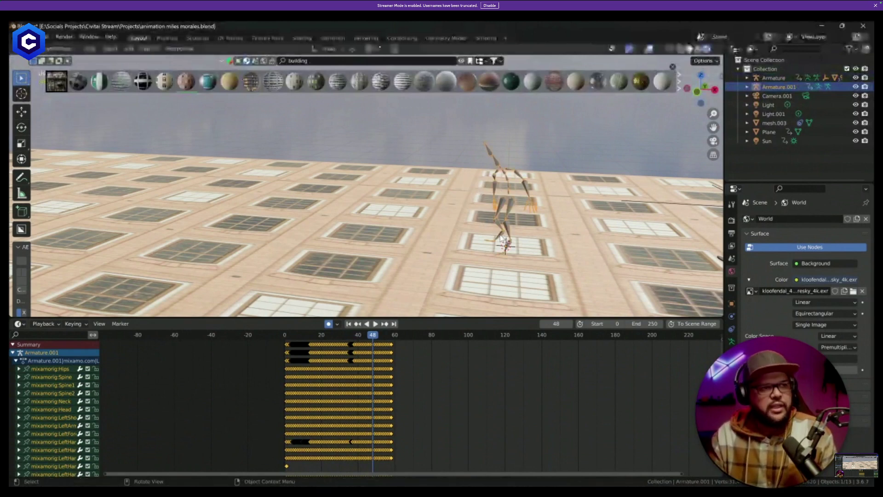
# Rotate the imported jump armature 90 degrees about the Z axis and return to frame 0.
pyautogui.hotkey('ctrl', 'Tab')
pyautogui.press('r')
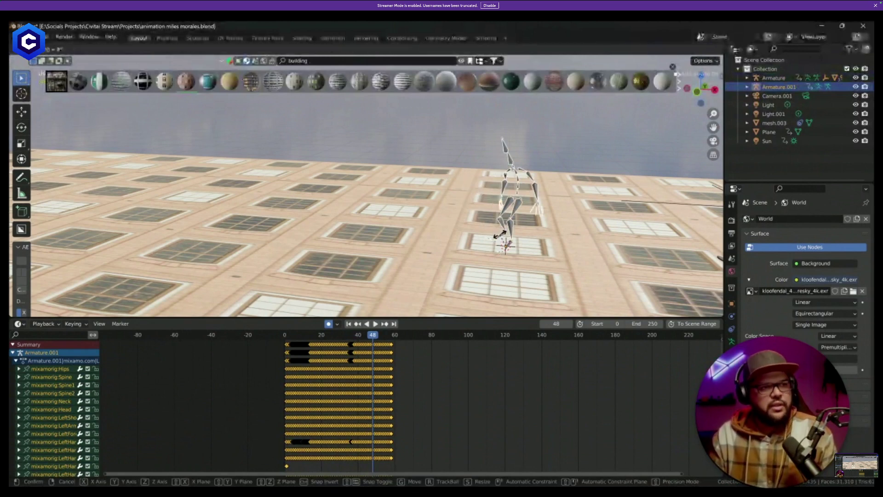
pyautogui.write('z90')
pyautogui.press('Return')
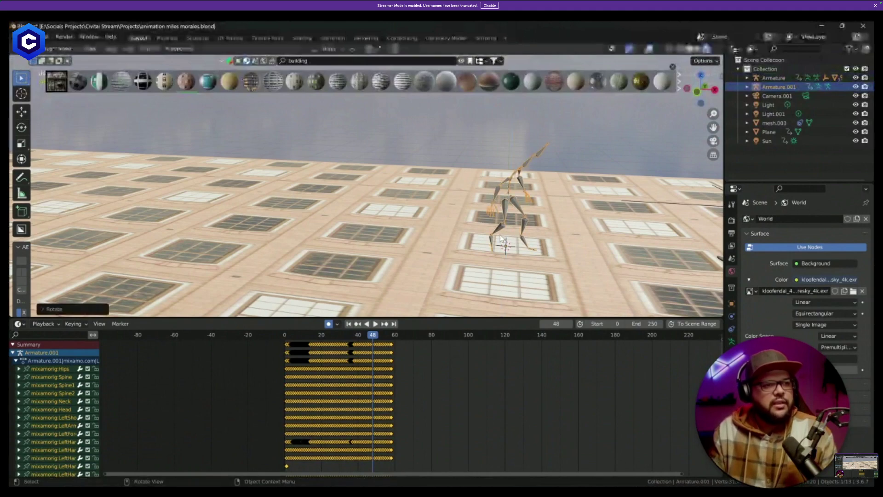
pyautogui.moveTo(503, 232); pyautogui.dragTo(523, 210, button='middle')
pyautogui.moveTo(324, 339); pyautogui.dragTo(275, 340)
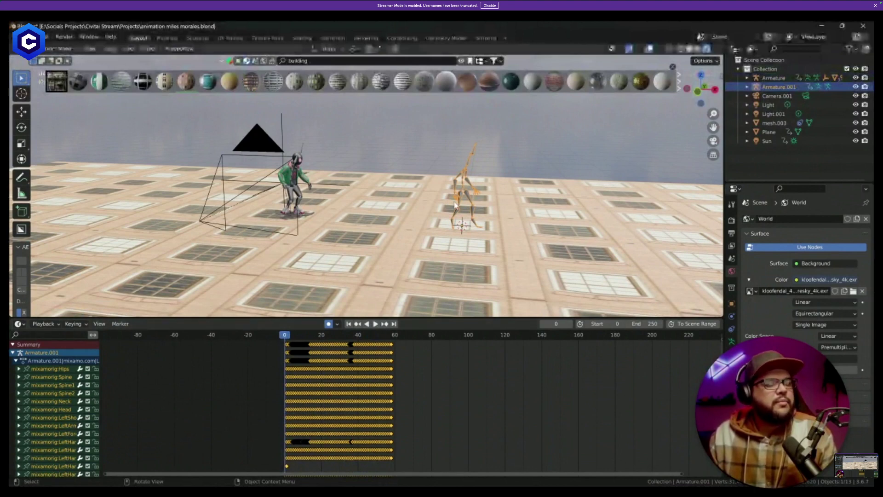
# Change the timeline area to the Dope Sheet's Action Editor to show the imported armature's action.
pyautogui.click(22, 324)
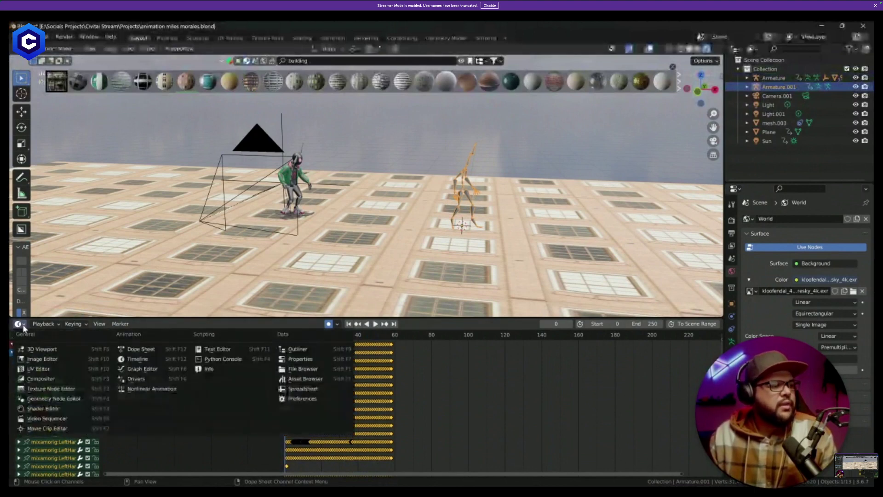
pyautogui.click(158, 349)
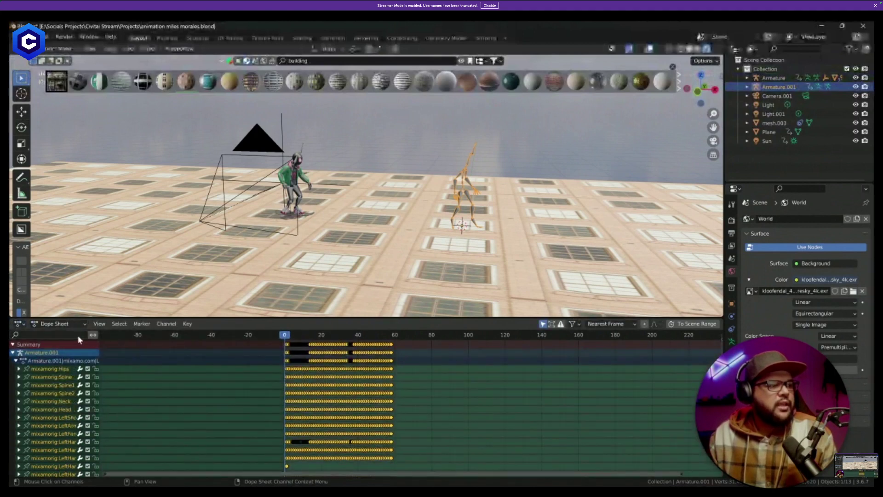
pyautogui.click(47, 324)
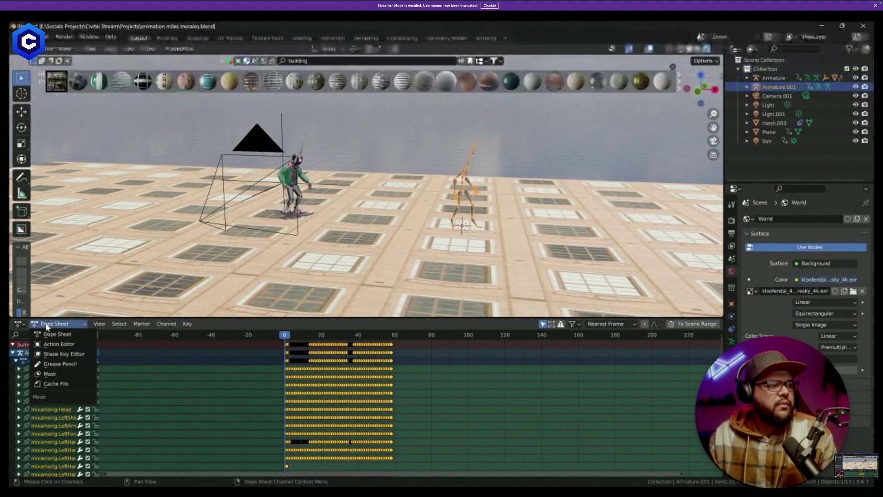
pyautogui.click(64, 348)
pyautogui.moveTo(280, 336)
pyautogui.mouseDown()
pyautogui.moveTo(387, 344)
pyautogui.moveTo(272, 346)
pyautogui.moveTo(373, 339)
pyautogui.moveTo(285, 340)
pyautogui.mouseUp()
pyautogui.scroll(3, 463, 223)
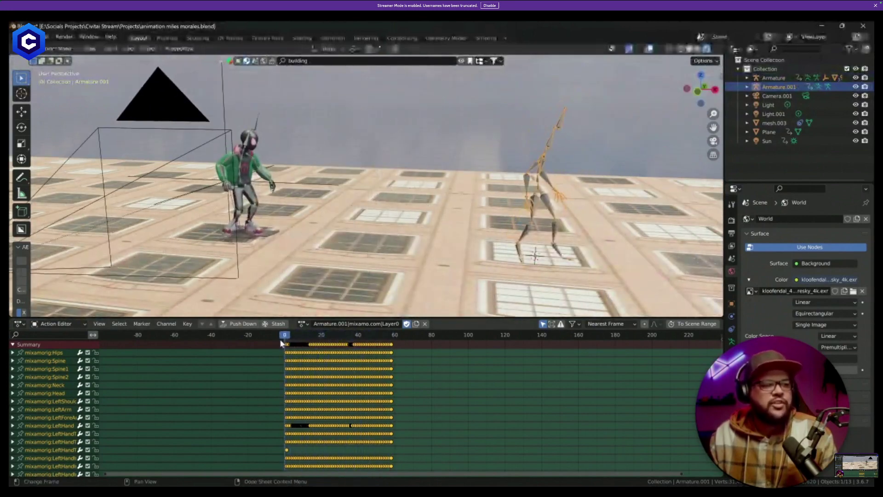
# Rename the imported armature's action to jump and stash it.
pyautogui.click(331, 324)
pyautogui.write('jump')
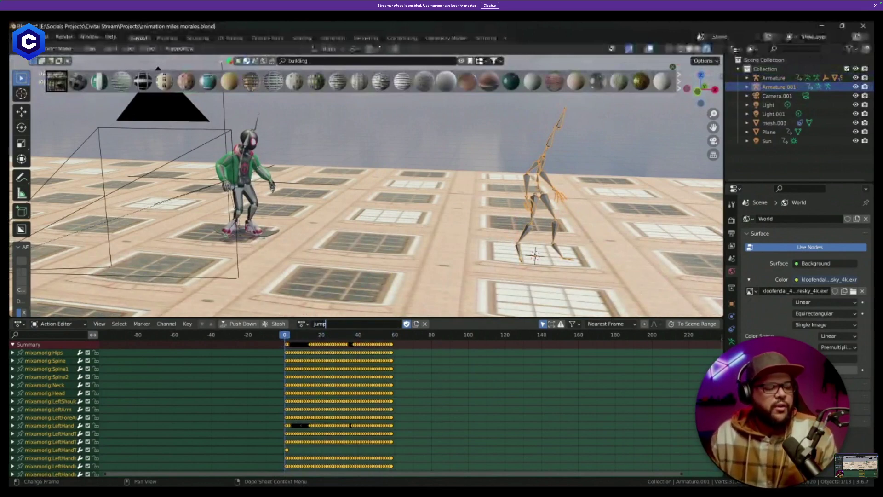
pyautogui.press('Return')
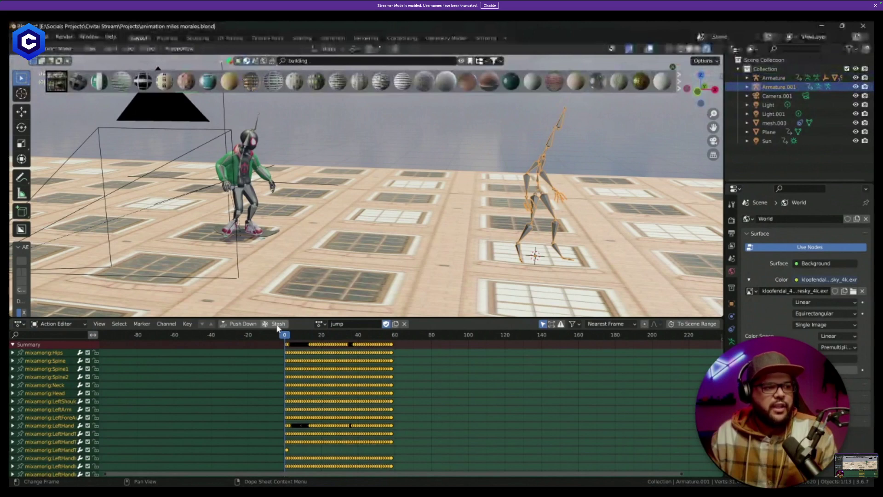
pyautogui.click(278, 324)
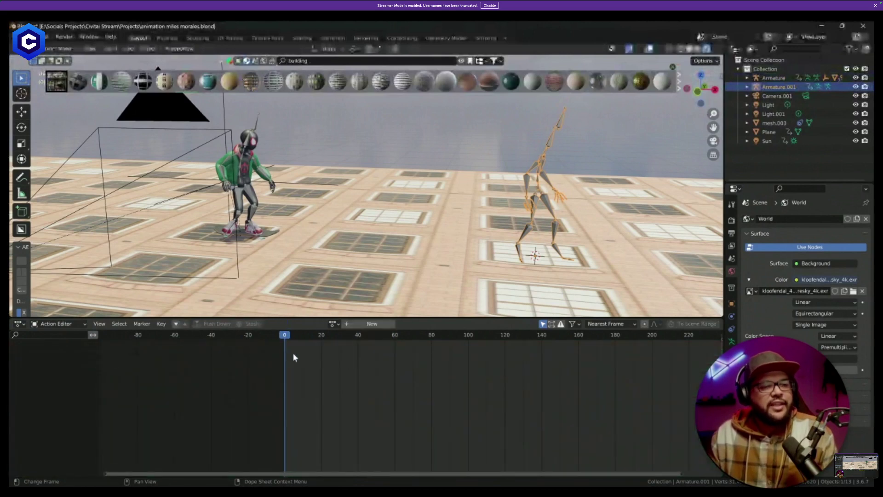
# Delete the imported jump armature and select the skateboarding character's armature.
pyautogui.click(256, 133)
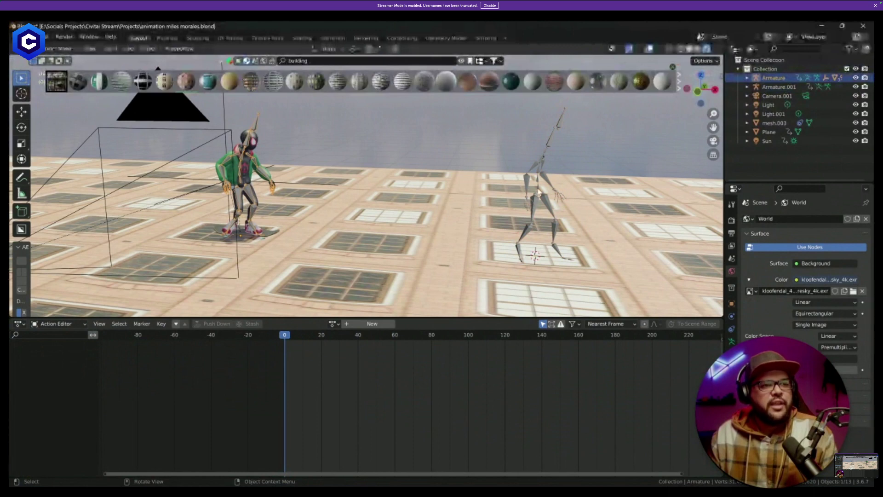
pyautogui.click(538, 190)
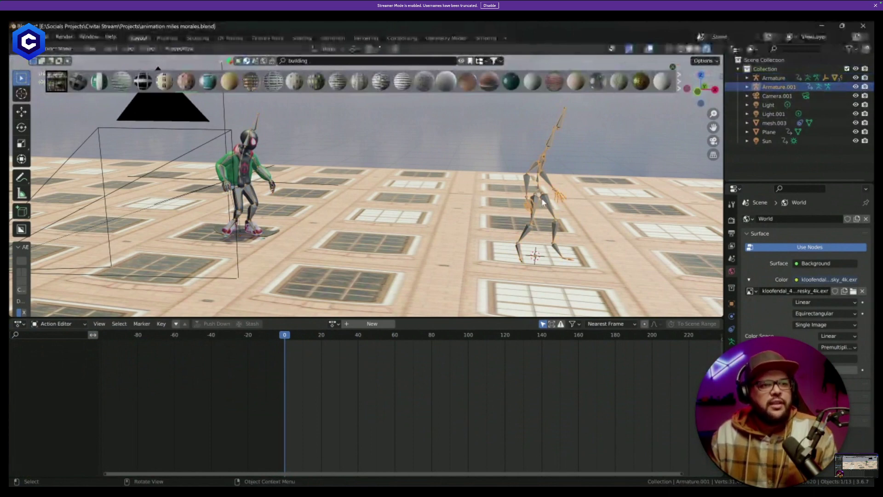
pyautogui.press('Delete')
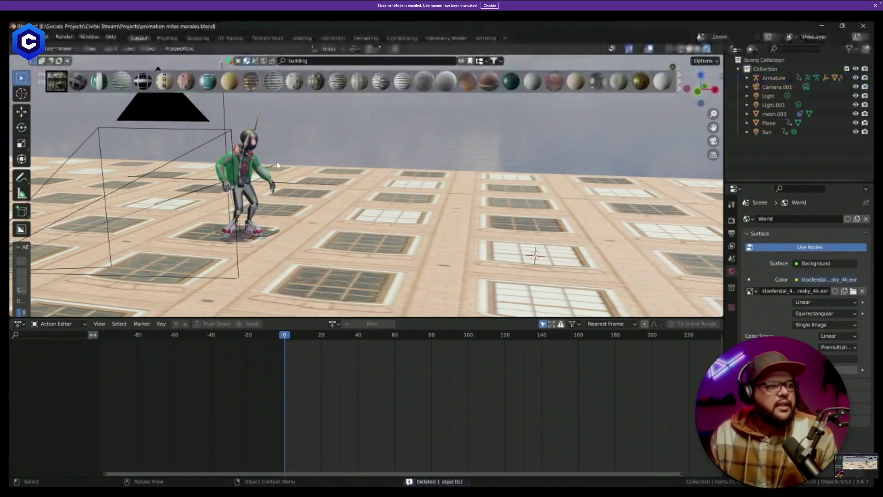
pyautogui.click(244, 174)
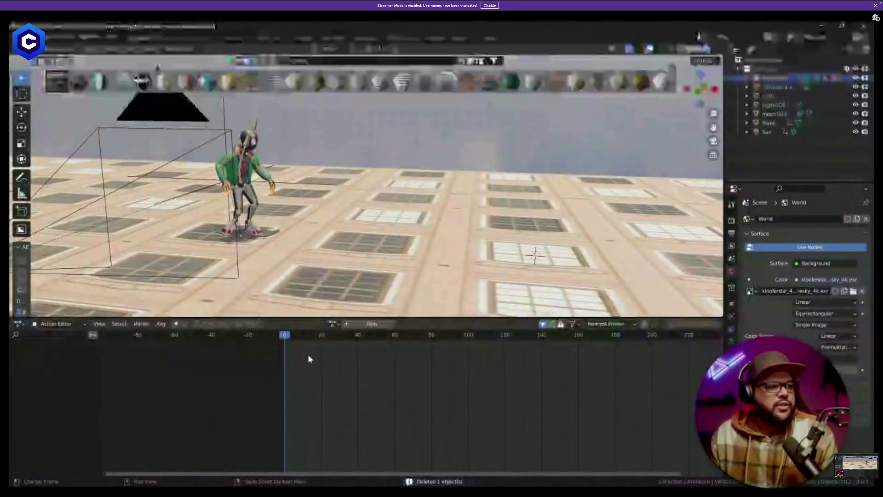
# Assign the jump action to the character's armature and change the Action Editor area to the Nonlinear Animation editor.
pyautogui.click(334, 324)
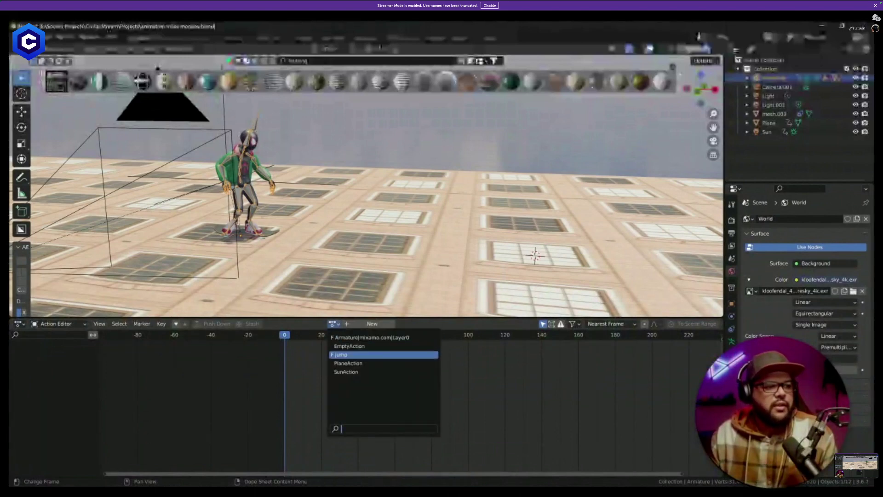
pyautogui.click(343, 355)
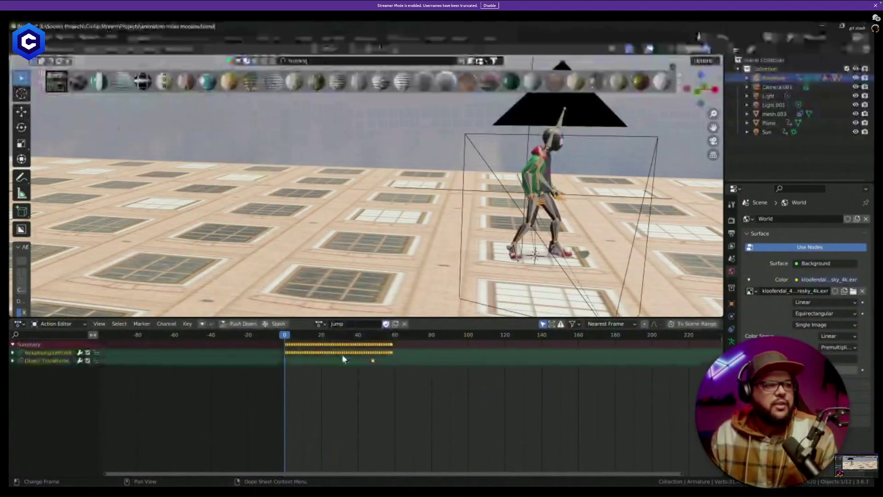
pyautogui.moveTo(285, 356); pyautogui.dragTo(240, 358)
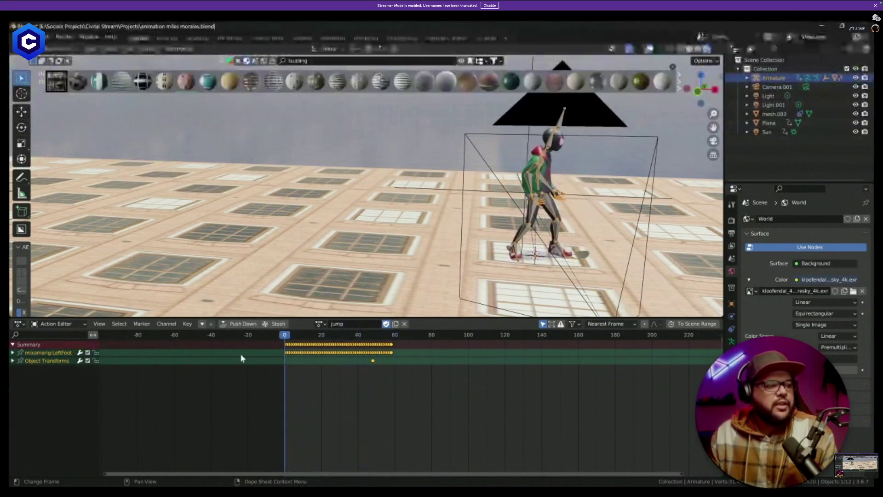
pyautogui.click(18, 323)
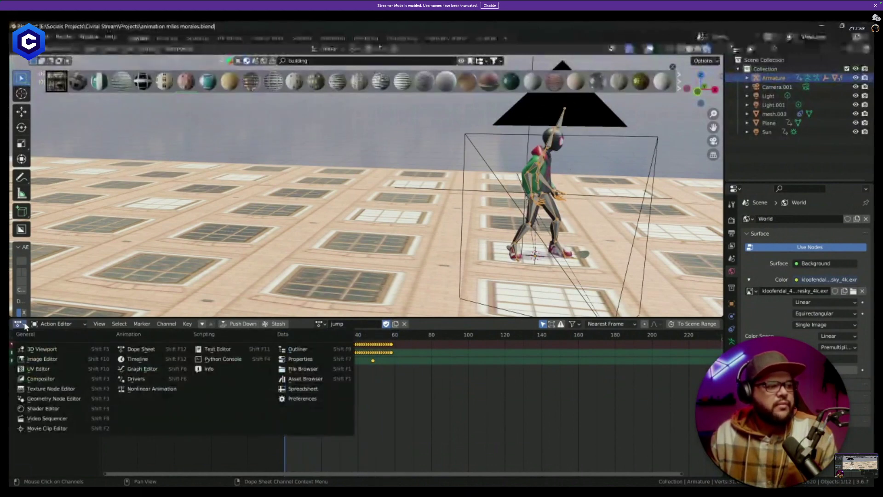
pyautogui.click(21, 324)
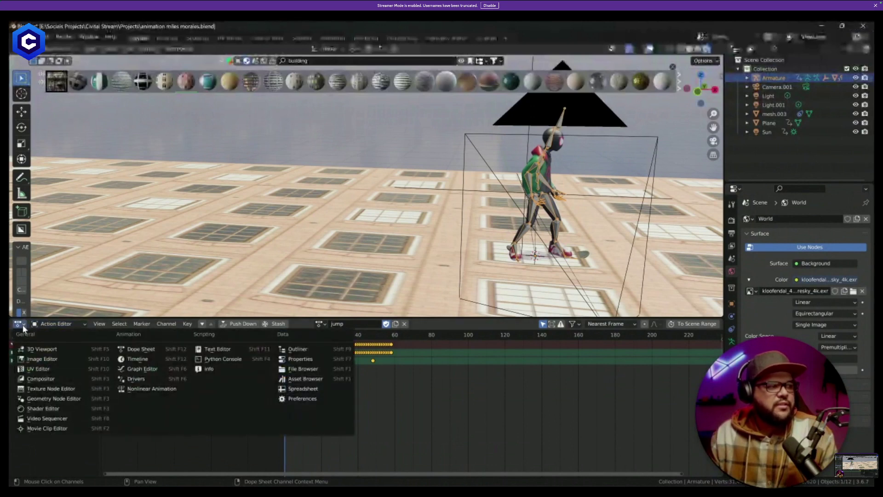
pyautogui.click(133, 390)
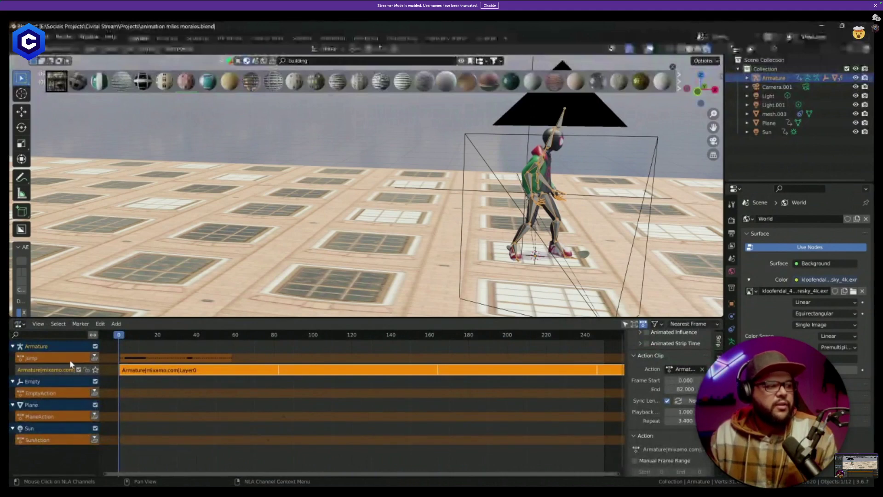
# Push the armature's jump action down into an NLA strip and move that strip to start at frame 98.
pyautogui.click(94, 358)
pyautogui.click(140, 372)
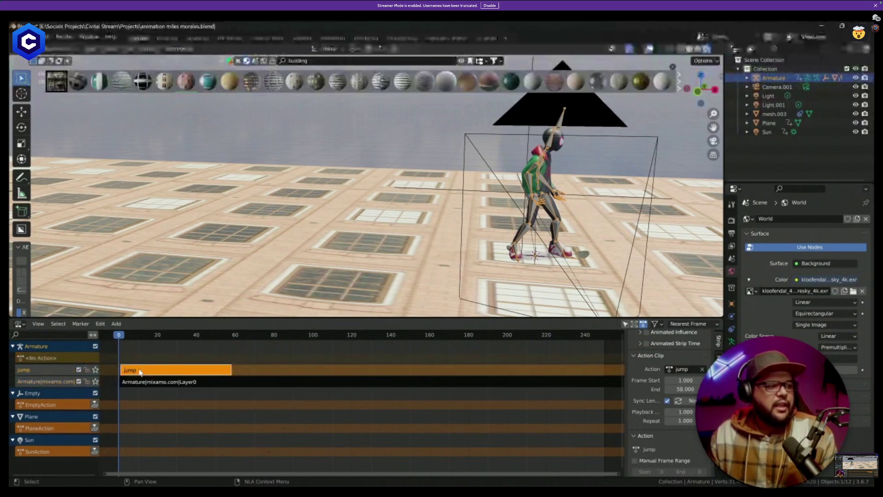
pyautogui.moveTo(144, 372); pyautogui.dragTo(301, 375)
pyautogui.click(216, 387)
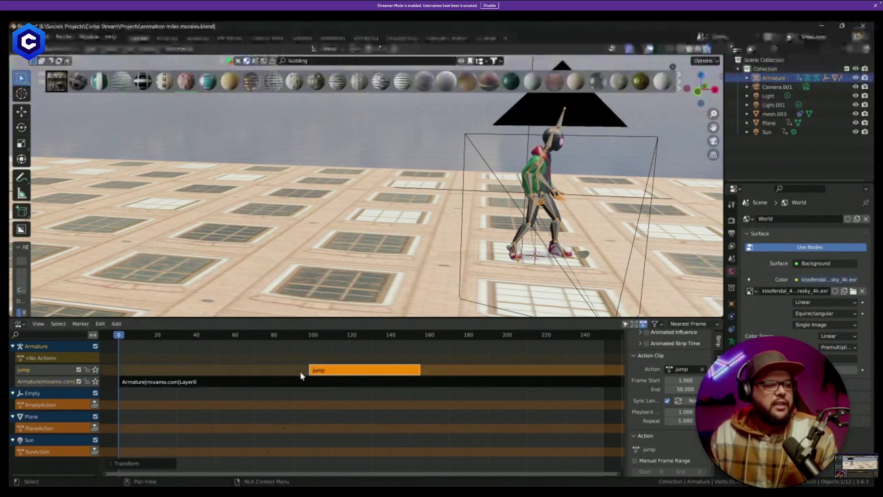
# Scrub the NLA timeline before and across the jump strip to check how it affects the character's motion.
pyautogui.click(151, 335)
pyautogui.moveTo(241, 350); pyautogui.dragTo(189, 365)
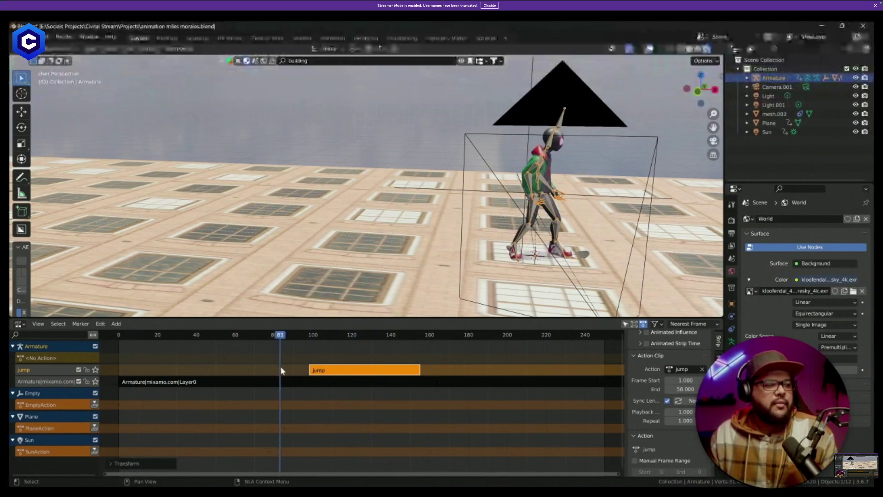
pyautogui.moveTo(282, 370); pyautogui.dragTo(113, 376)
pyautogui.moveTo(340, 354); pyautogui.dragTo(128, 375)
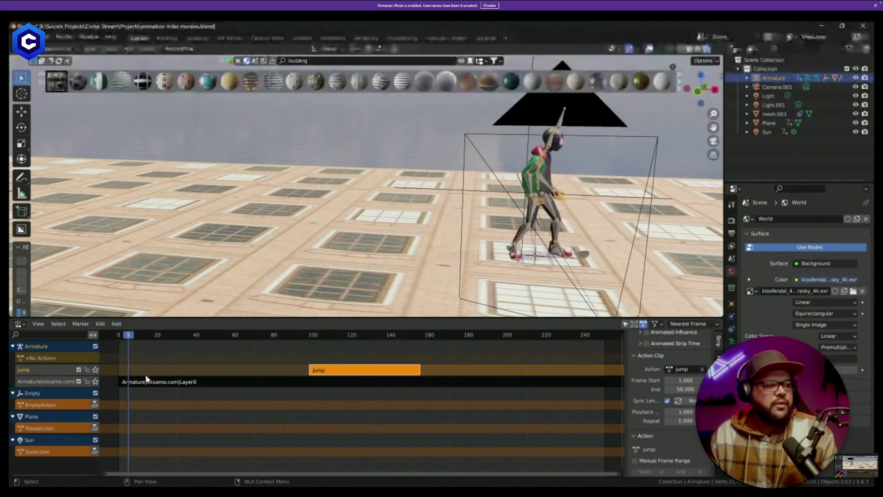
pyautogui.click(147, 382)
pyautogui.moveTo(132, 336); pyautogui.dragTo(304, 350)
pyautogui.click(322, 334)
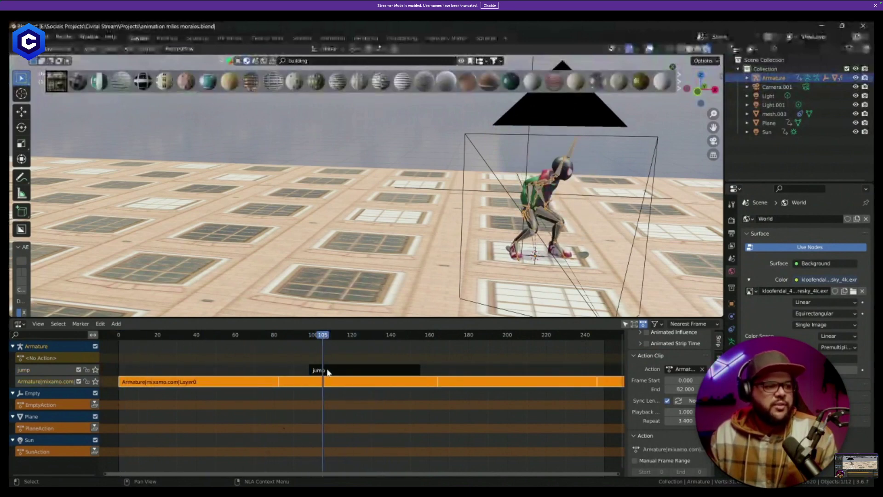
# Set the jump strip's extrapolation to Nothing.
pyautogui.click(328, 371)
pyautogui.scroll(6, 646, 431)
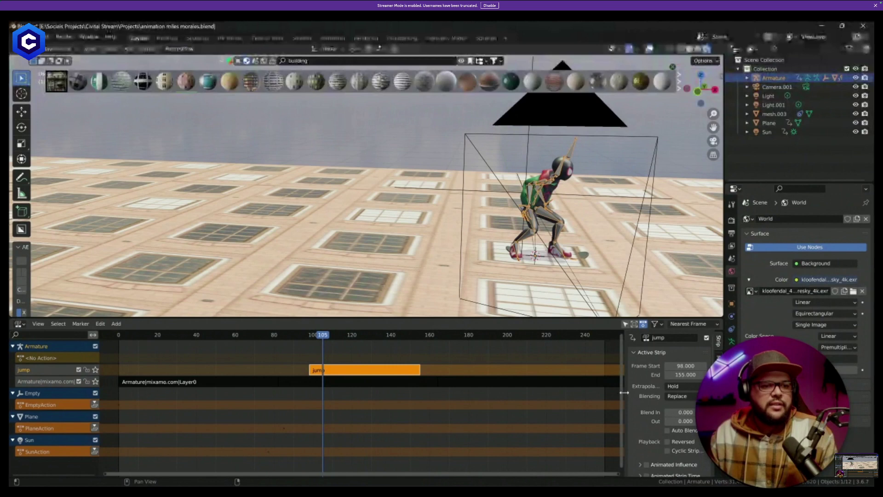
pyautogui.click(673, 387)
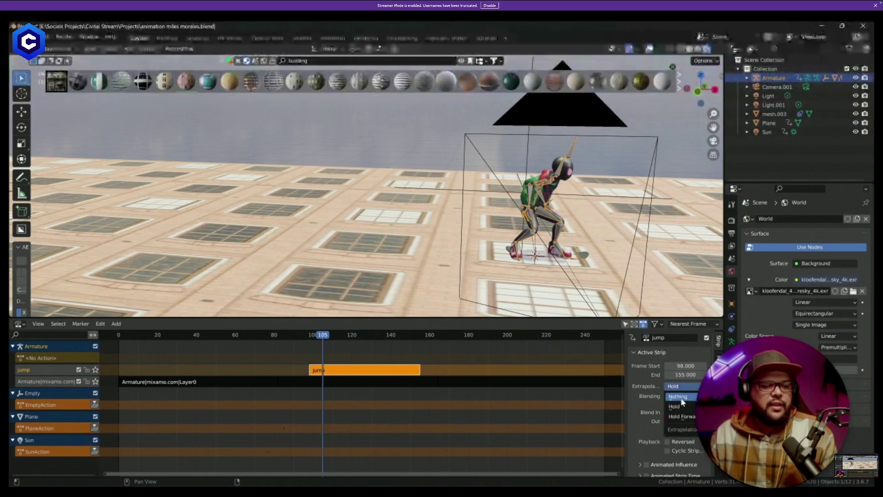
pyautogui.click(679, 398)
# Scrub and play the animation through the start of the jump strip to check the transition from skateboarding.
pyautogui.moveTo(332, 341); pyautogui.dragTo(265, 344)
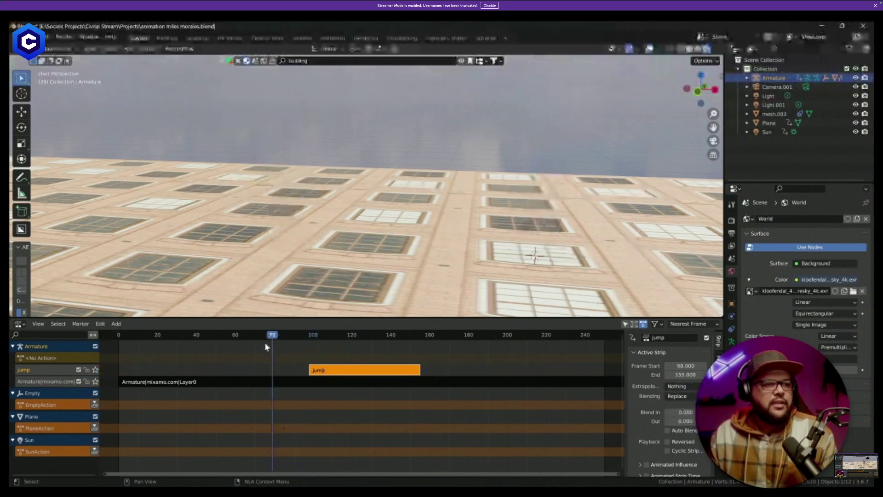
pyautogui.press('space')
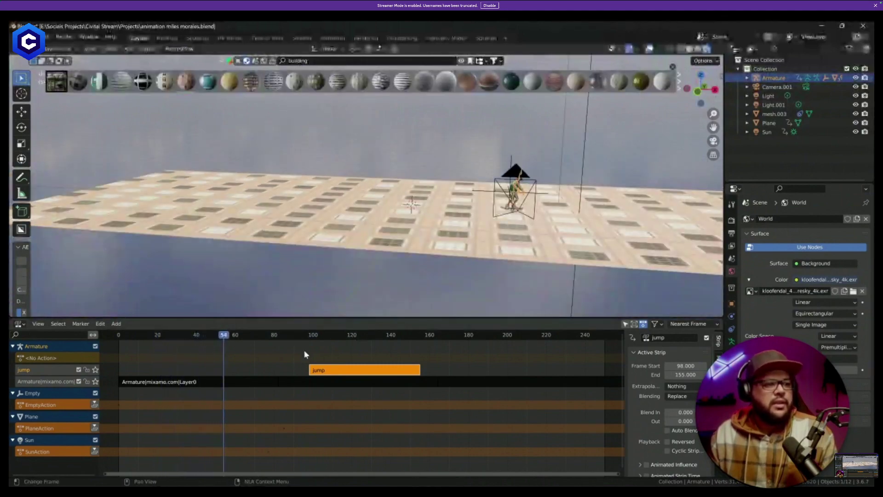
pyautogui.moveTo(294, 338); pyautogui.dragTo(172, 342)
pyautogui.click(259, 337)
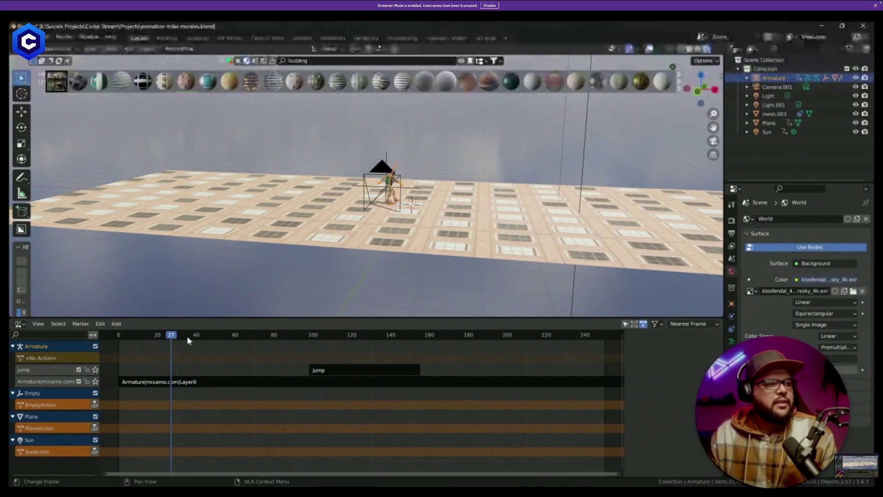
pyautogui.press('space')
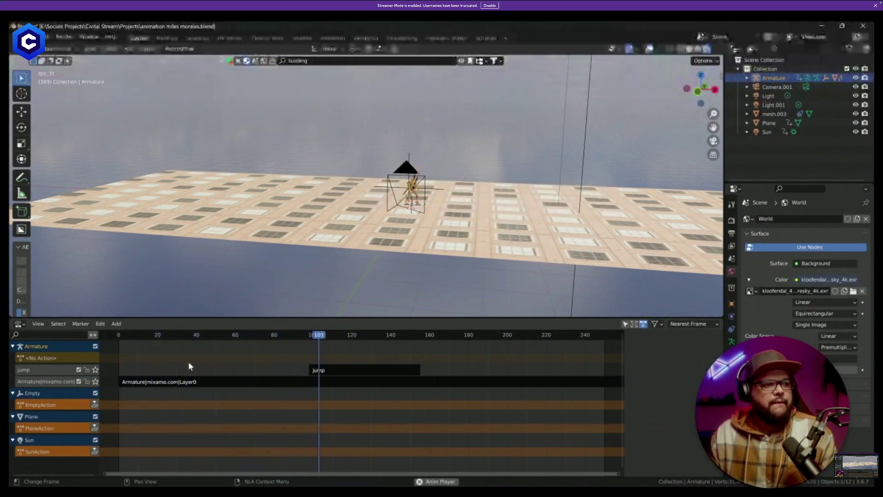
pyautogui.press('space')
# Move the jump strip to start at frame 37 and set the Armature|mixamo.com|Layer0 strip's extrapolation to Nothing.
pyautogui.moveTo(317, 368); pyautogui.dragTo(207, 359)
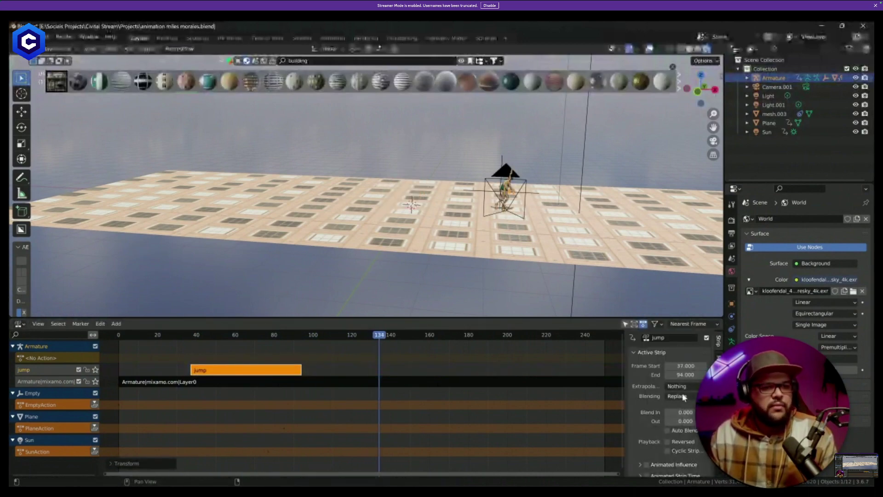
pyautogui.click(351, 383)
pyautogui.click(673, 386)
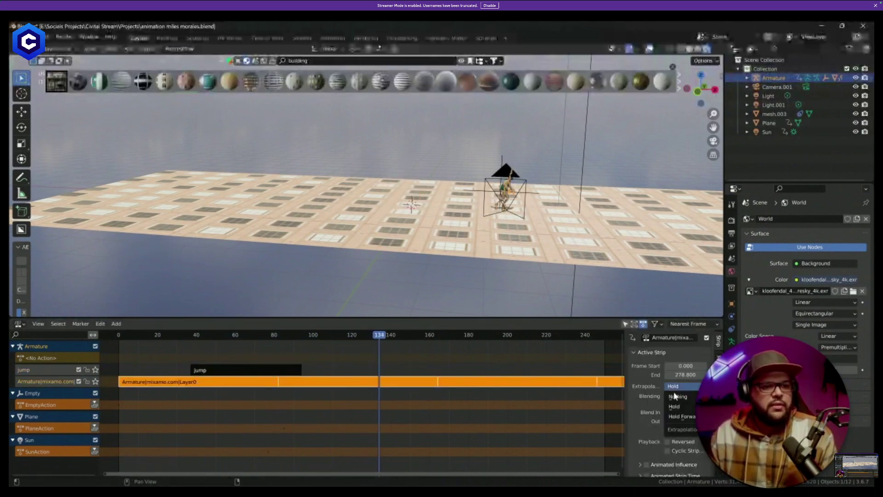
pyautogui.click(677, 396)
# Play and scrub the animation with the repositioned jump strip, returning to frame 0.
pyautogui.press('space')
pyautogui.click(174, 337)
pyautogui.click(156, 336)
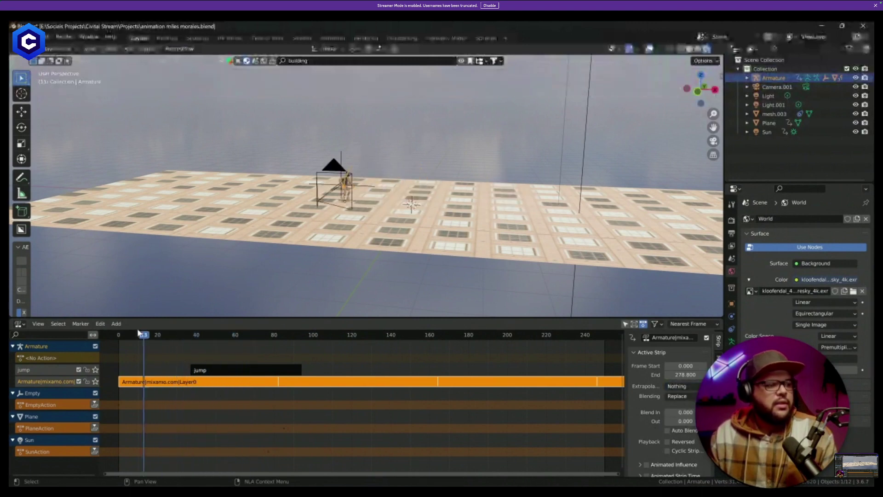
pyautogui.click(134, 336)
pyautogui.press('Escape')
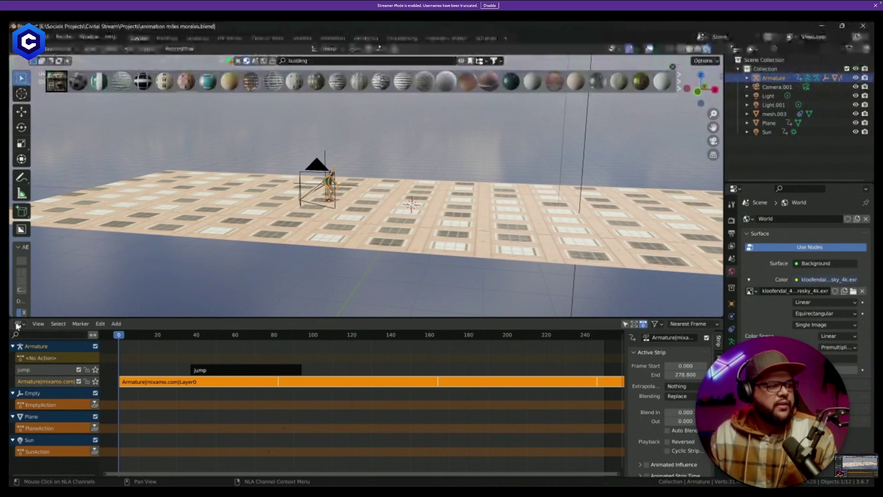
pyautogui.click(17, 325)
pyautogui.click(144, 363)
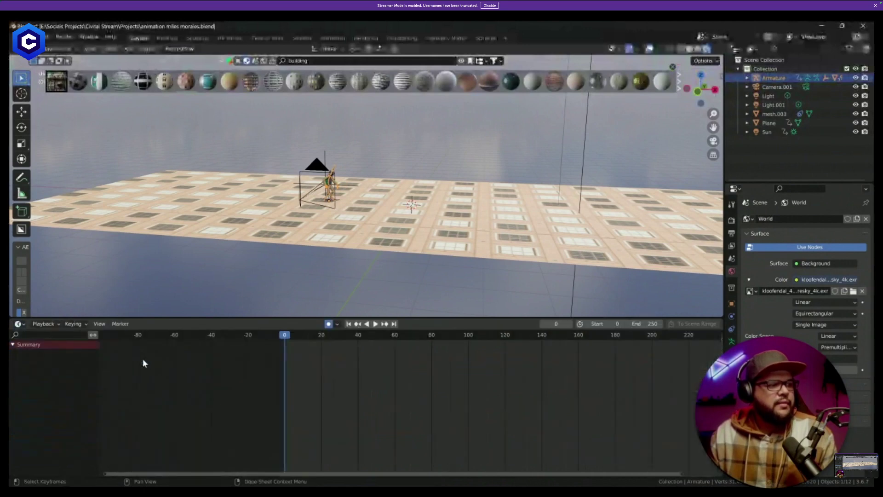
pyautogui.click(21, 324)
pyautogui.click(42, 324)
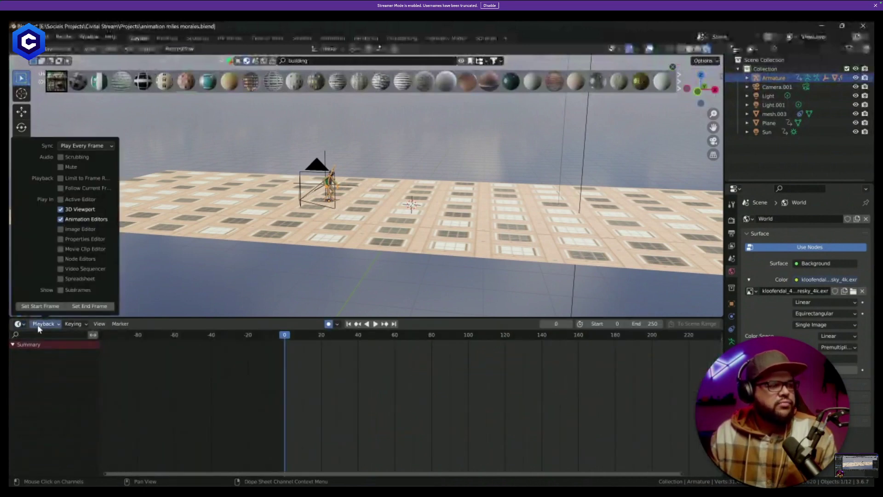
pyautogui.click(24, 325)
pyautogui.click(25, 325)
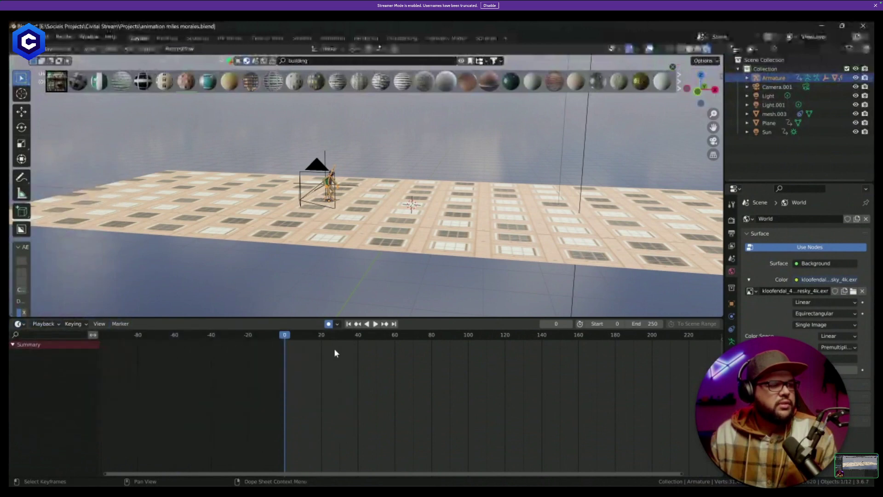
# Delete the jump strip from the armature's tracks in the Nonlinear Animation editor.
pyautogui.click(26, 326)
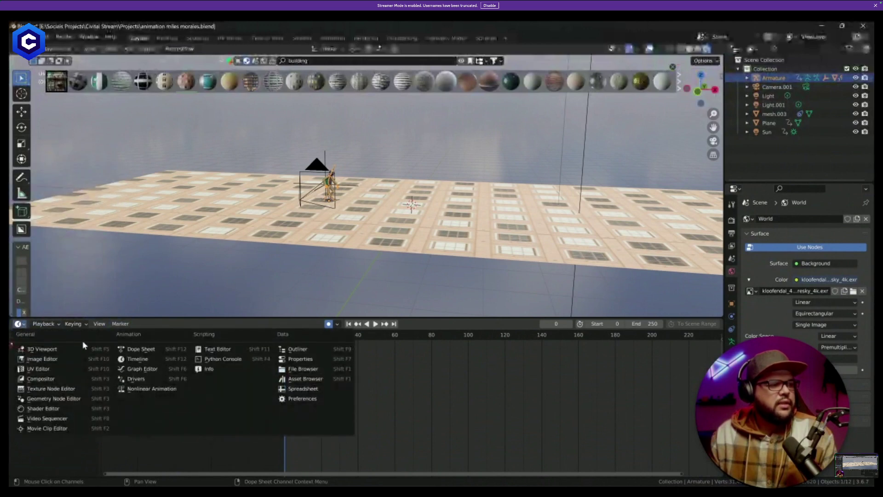
pyautogui.click(156, 390)
pyautogui.click(248, 372)
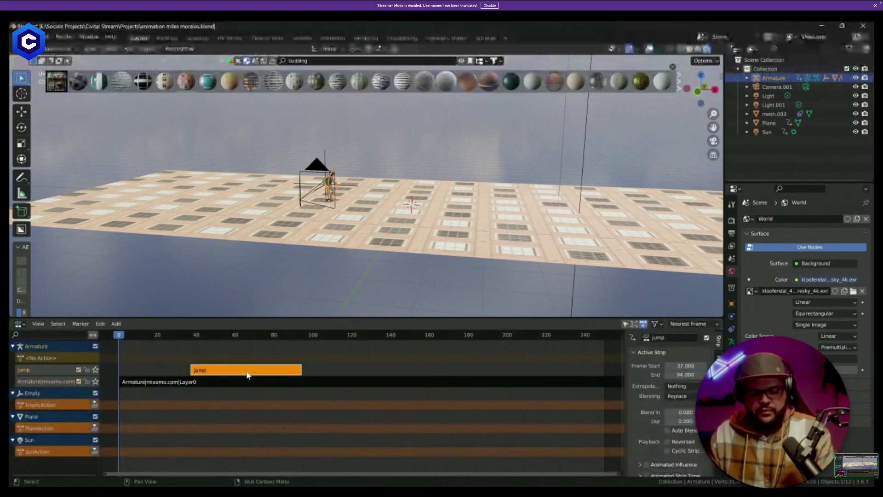
pyautogui.press('x')
# Play back the skateboarding animation from the start and view it through the scene camera.
pyautogui.click(165, 335)
pyautogui.press('space')
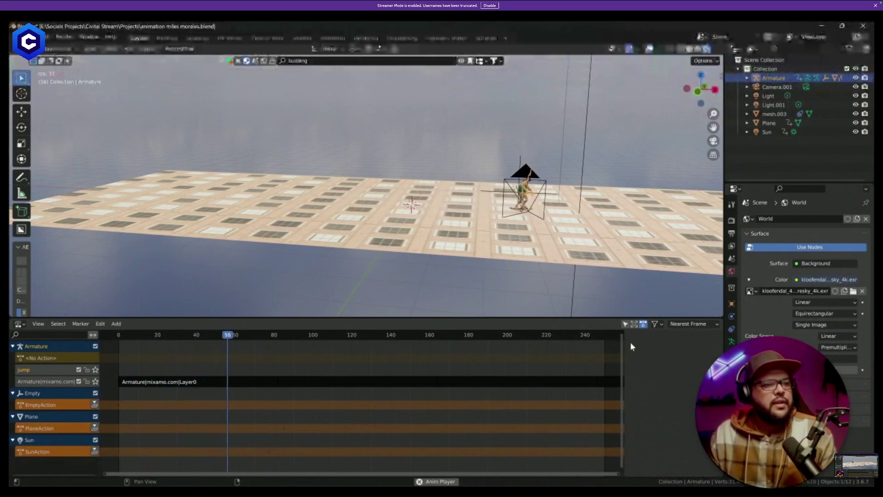
pyautogui.moveTo(277, 337); pyautogui.dragTo(117, 347)
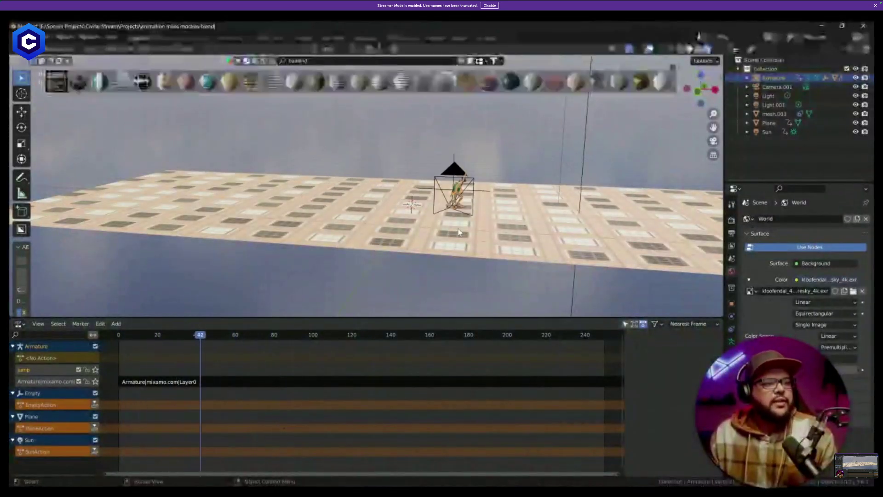
pyautogui.press('KP_0')
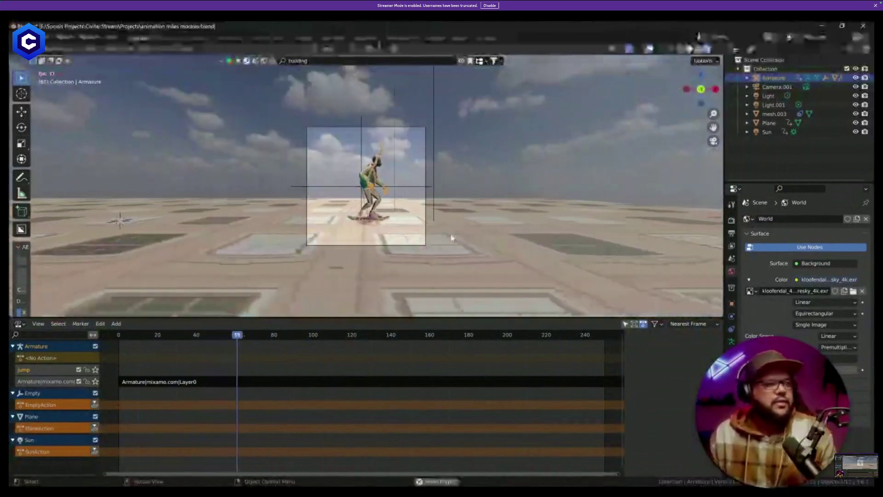
pyautogui.scroll(2, 260, 377)
# Change the Nonlinear Animation area back to the Timeline and move to frame 8.
pyautogui.click(19, 323)
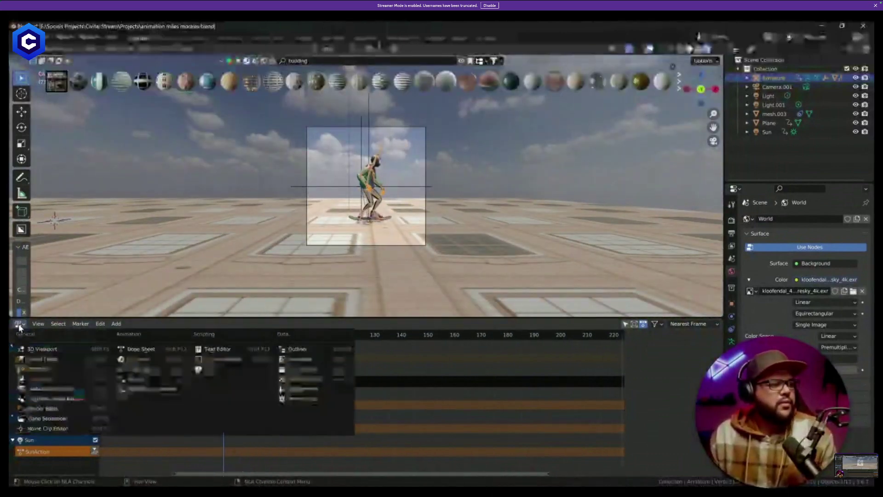
pyautogui.click(138, 359)
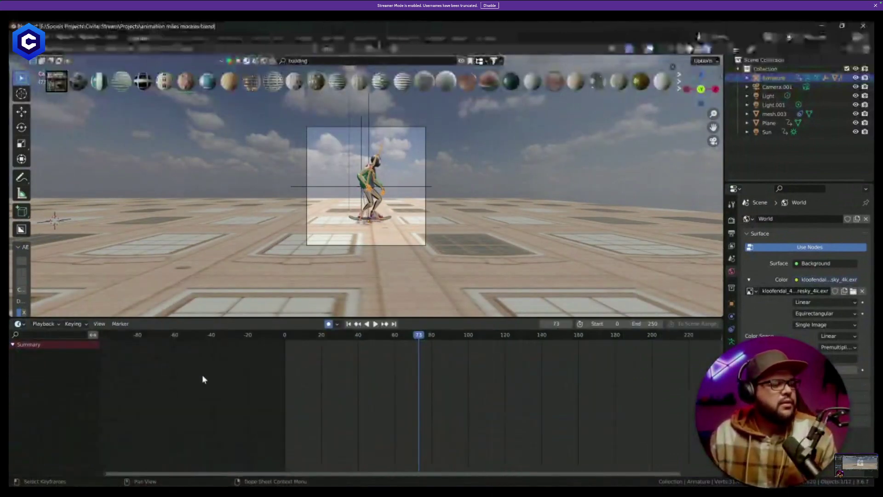
pyautogui.moveTo(415, 335); pyautogui.dragTo(299, 335)
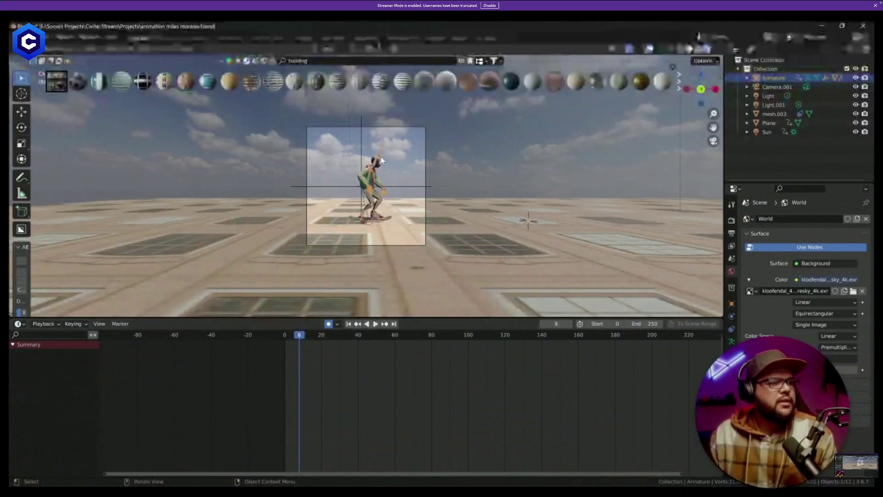
# Play the animation in camera view with the character's empty selected and save the file.
pyautogui.click(364, 154)
pyautogui.scroll(-3, 499, 367)
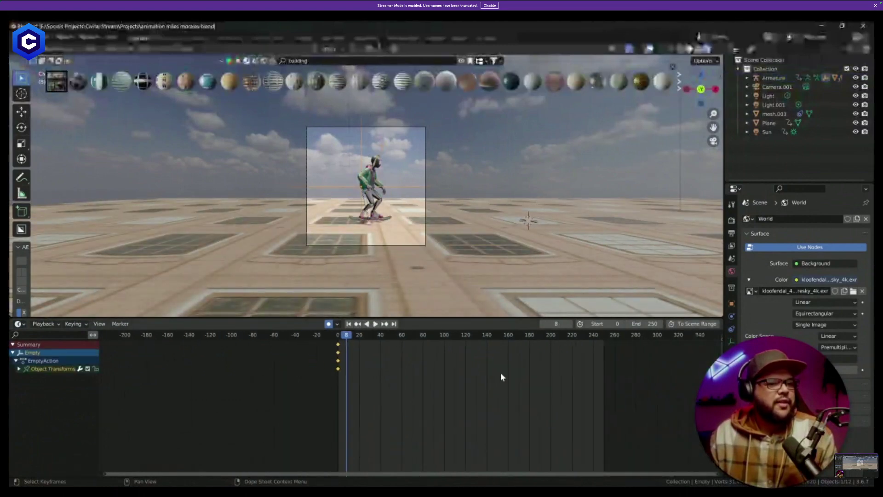
pyautogui.press('space')
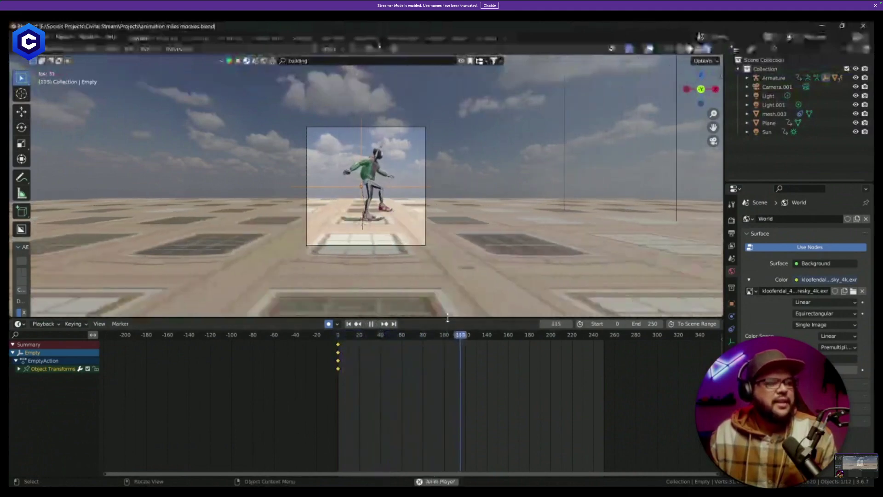
pyautogui.hotkey('ctrl', 's')
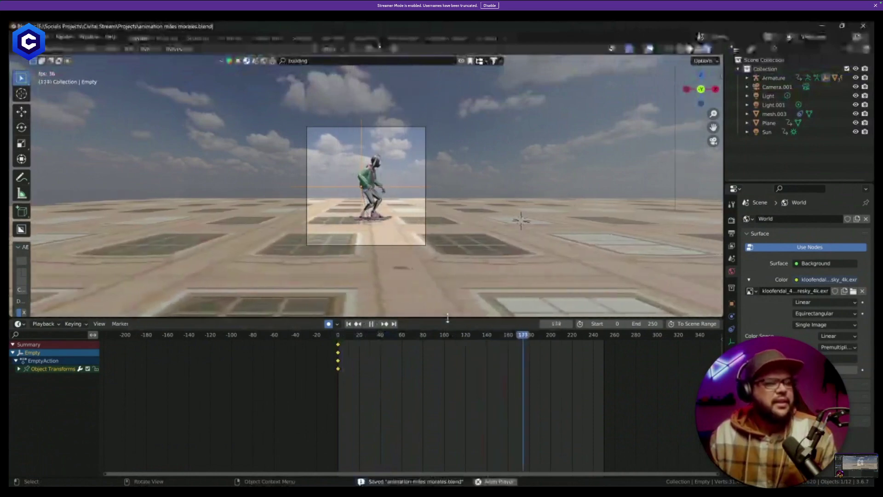
# Stop the playback at frame 0 and select every object in the scene to list their keyframes in the Timeline.
pyautogui.press('Escape')
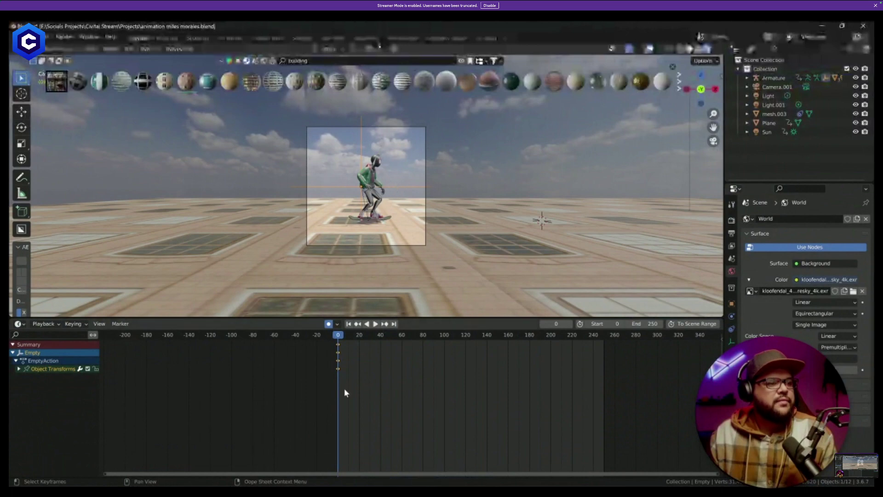
pyautogui.click(26, 325)
pyautogui.press('Escape')
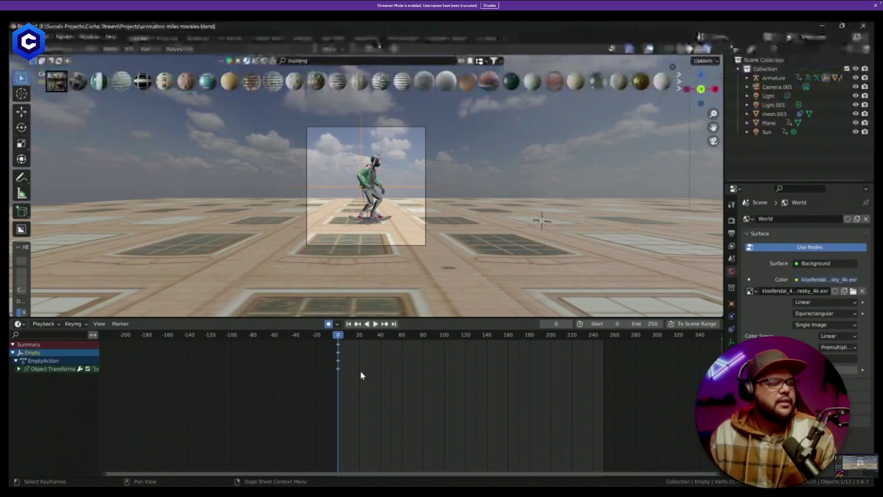
pyautogui.press('a')
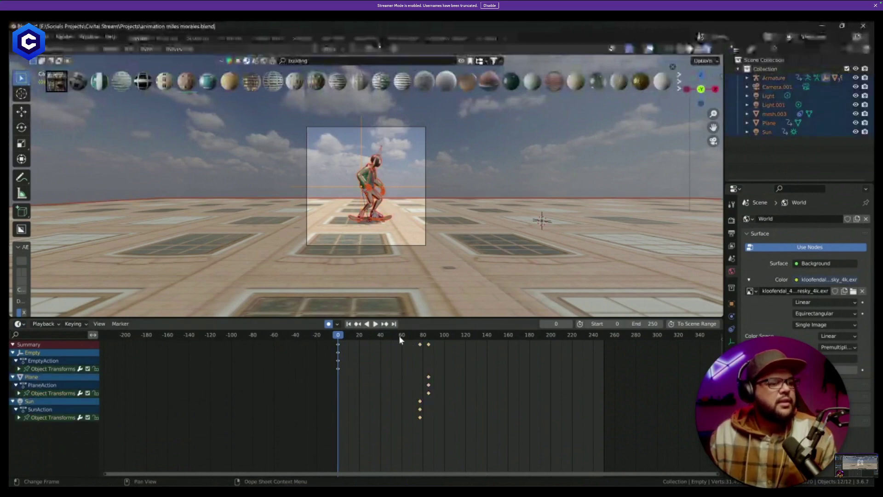
pyautogui.moveTo(399, 336)
pyautogui.mouseDown()
pyautogui.moveTo(422, 341)
pyautogui.moveTo(408, 341)
pyautogui.mouseUp()
pyautogui.moveTo(429, 377); pyautogui.dragTo(456, 403)
pyautogui.hotkey('ctrl', 'z')
pyautogui.hotkey('ctrl', 'z')
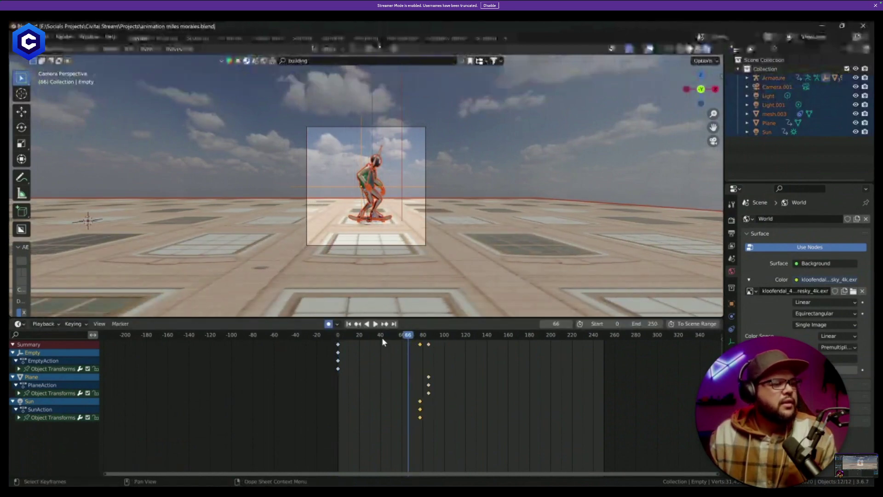
pyautogui.hotkey('shift', 'Left')
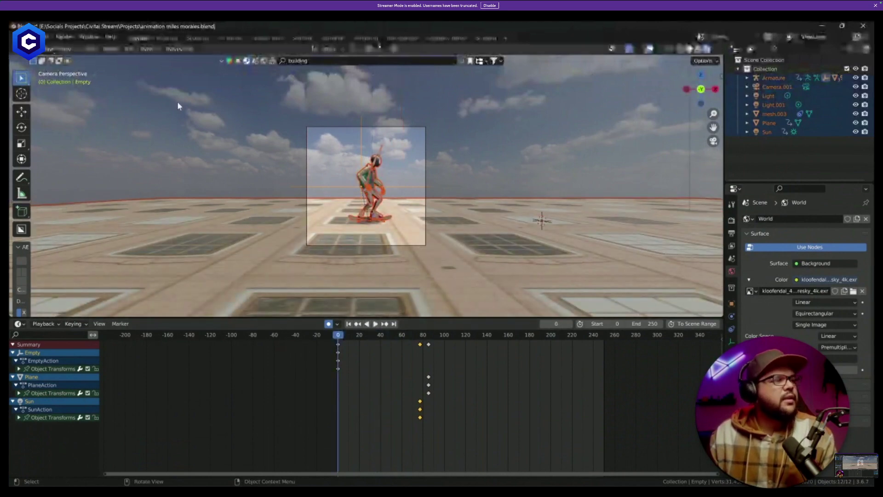
pyautogui.click(386, 198)
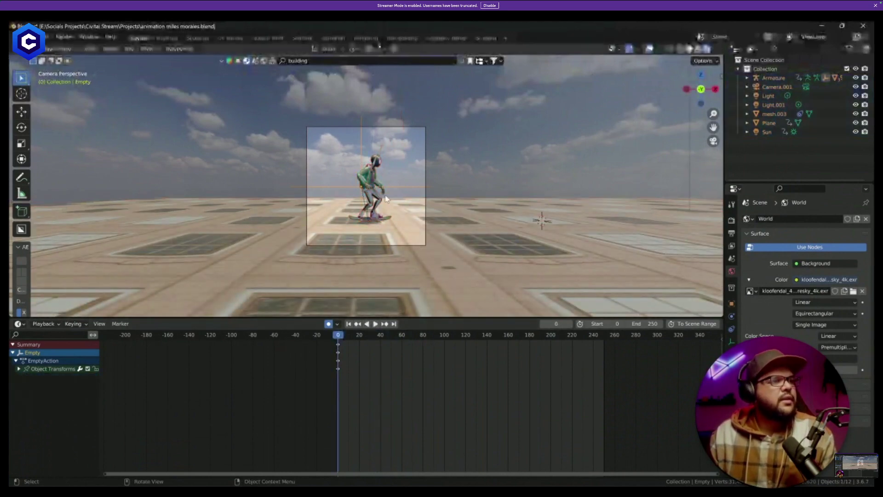
pyautogui.click(385, 223)
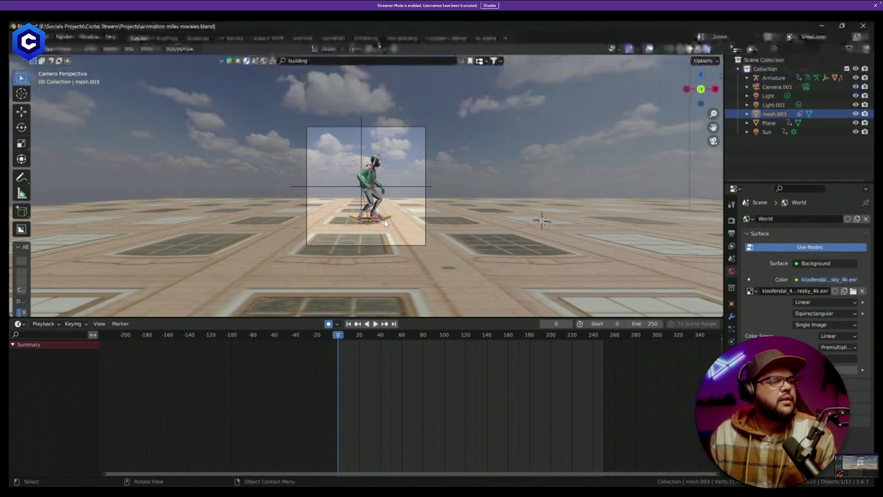
pyautogui.click(389, 187)
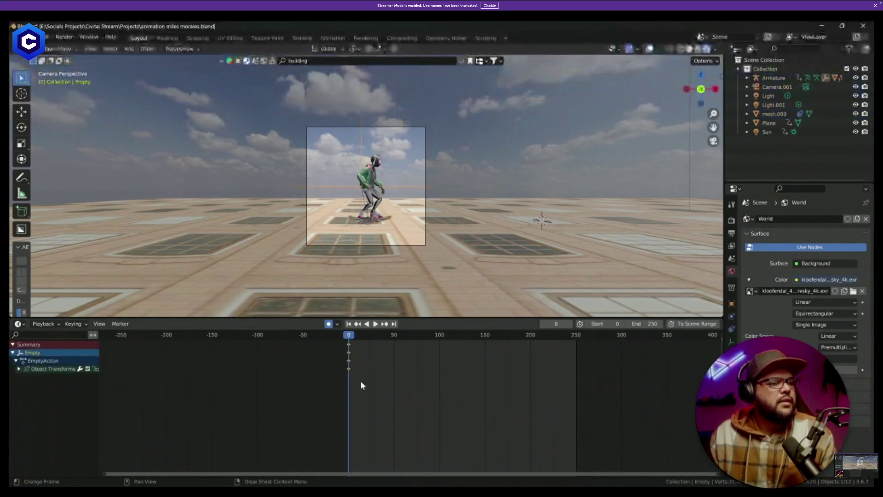
# Select all scene objects and set the handle type of all their Timeline keyframes to Aligned.
pyautogui.press('a')
pyautogui.press('a')
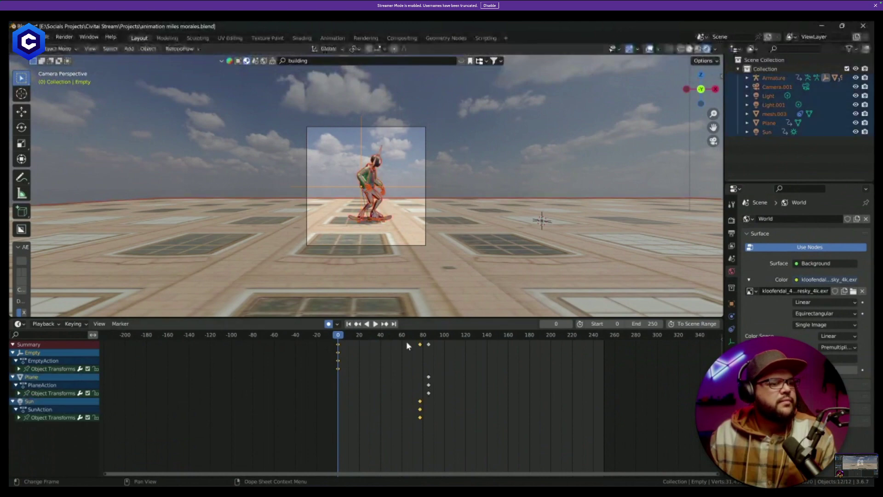
pyautogui.moveTo(344, 333); pyautogui.dragTo(421, 338)
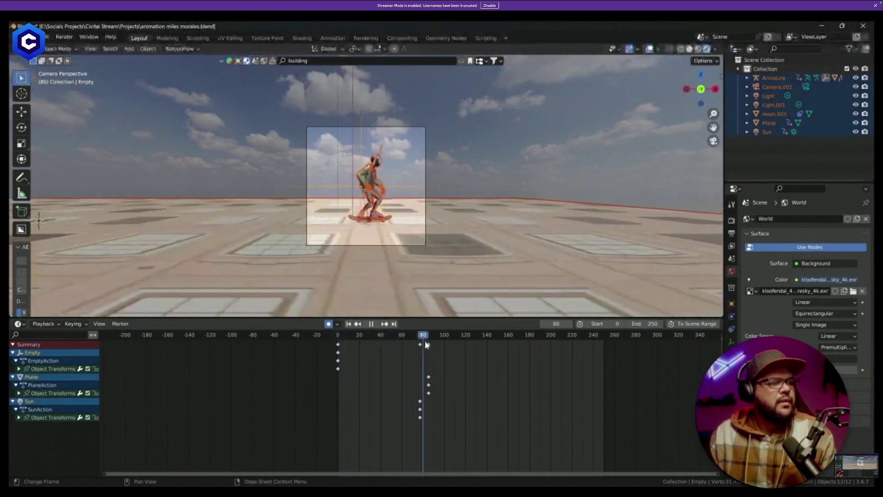
pyautogui.press('space')
pyautogui.press('Escape')
pyautogui.moveTo(464, 424); pyautogui.dragTo(311, 338)
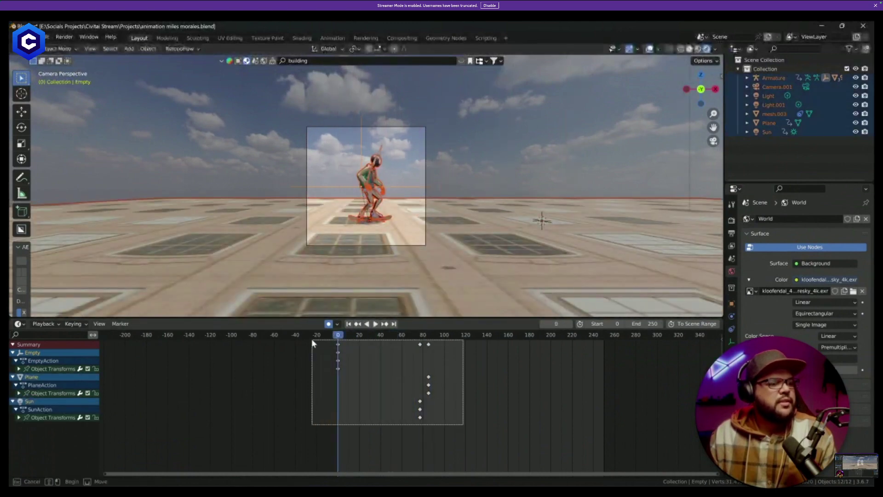
pyautogui.press('v')
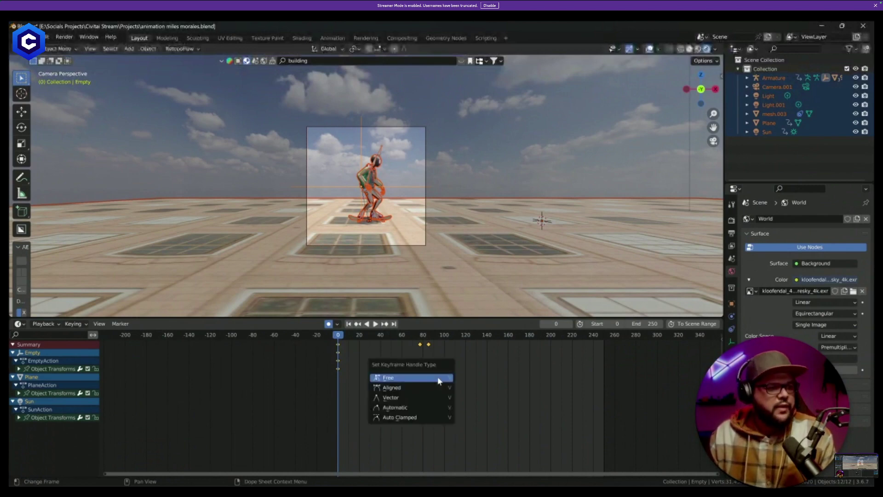
pyautogui.click(437, 389)
# Select all keyframes and play the animation through the scene camera up to frame 214.
pyautogui.press('a')
pyautogui.press('space')
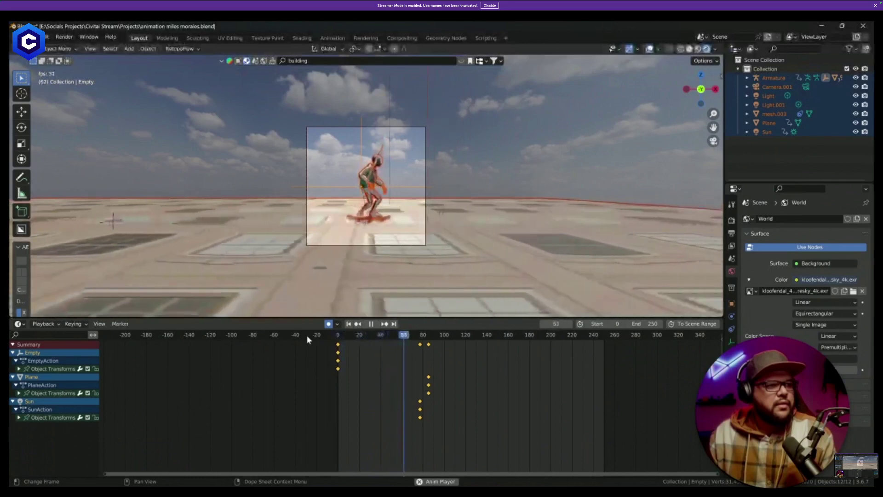
pyautogui.press('space')
pyautogui.press('space')
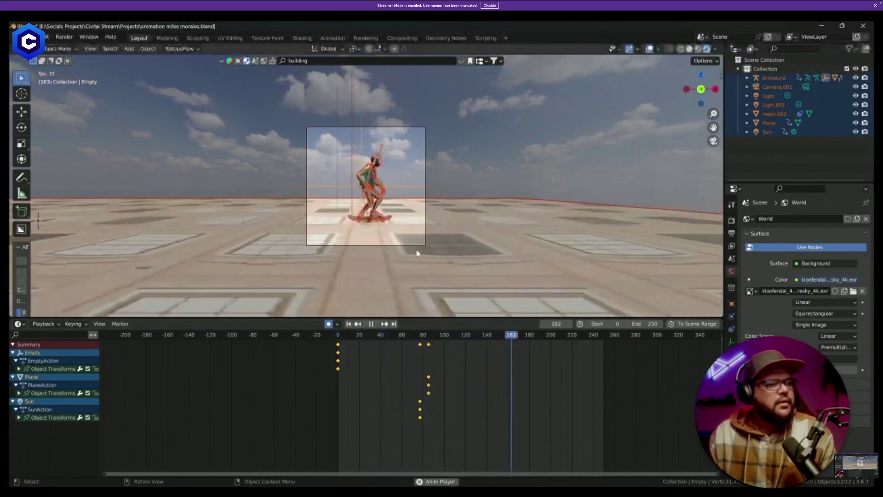
pyautogui.press('space')
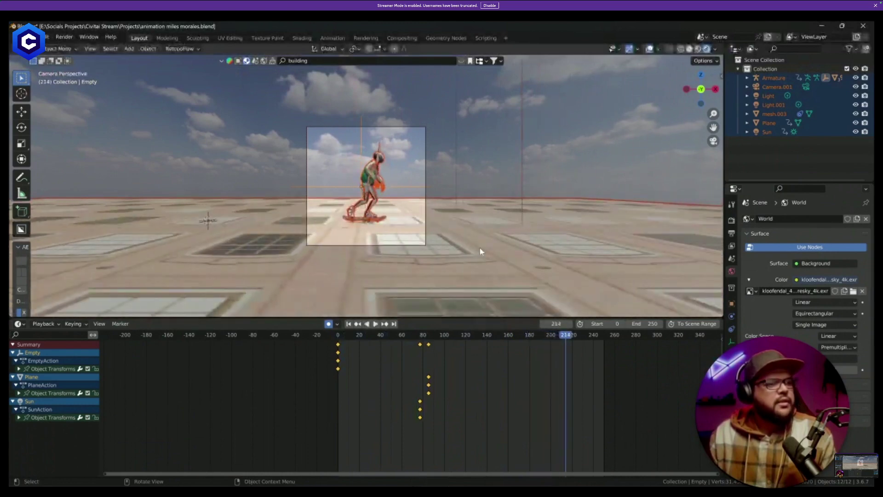
# Leave the camera view, zoom in on the skateboarder and select the character's empty.
pyautogui.press('KP_0')
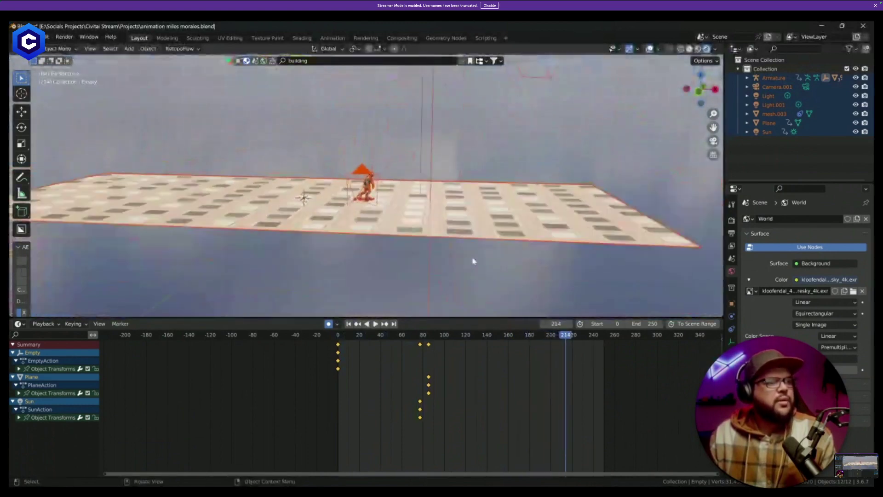
pyautogui.scroll(3, 474, 260)
pyautogui.click(385, 181)
pyautogui.click(389, 179)
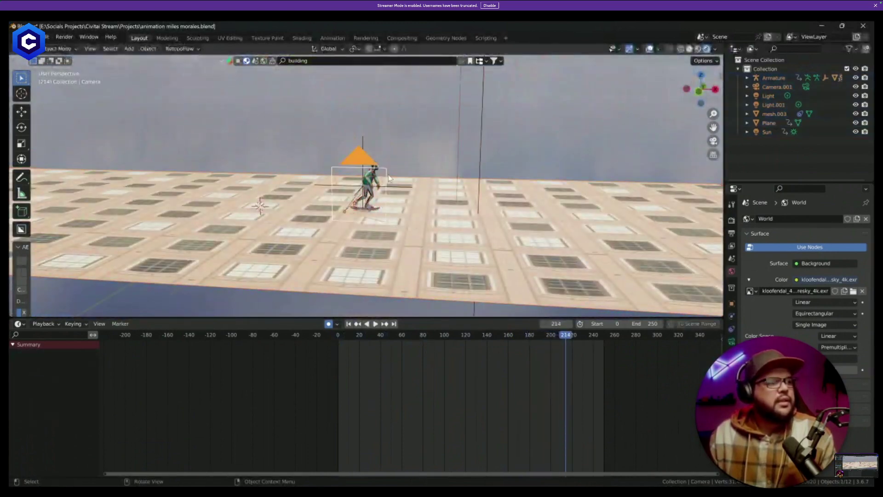
pyautogui.click(385, 198)
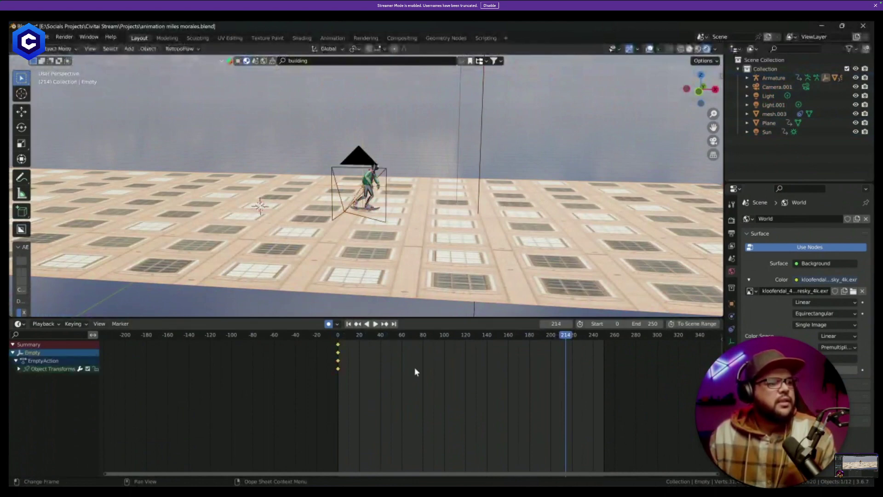
# Try to change the interpolation of the empty's keyframes and play the animation in the perspective view.
pyautogui.press('t')
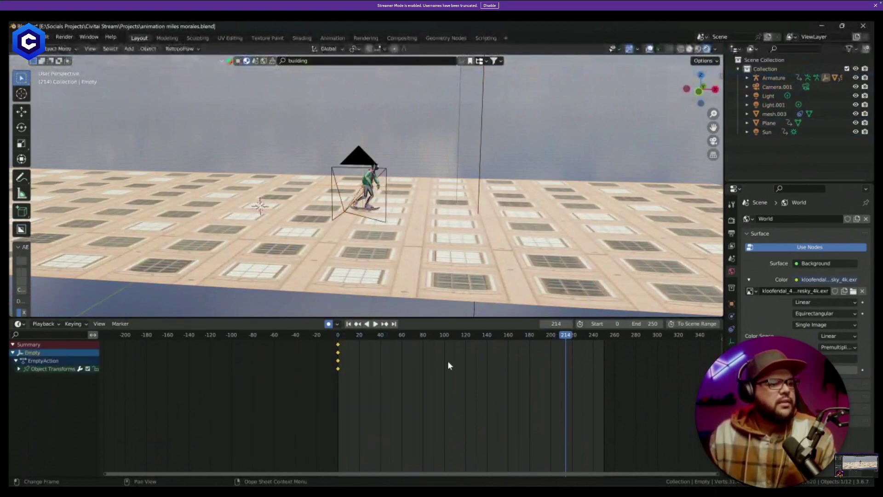
pyautogui.press('t')
pyautogui.click(268, 381)
pyautogui.press('space')
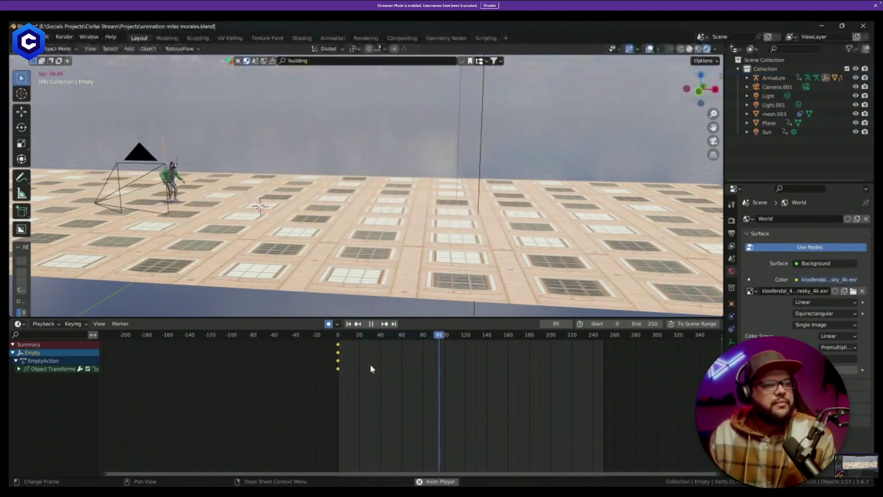
pyautogui.press('Escape')
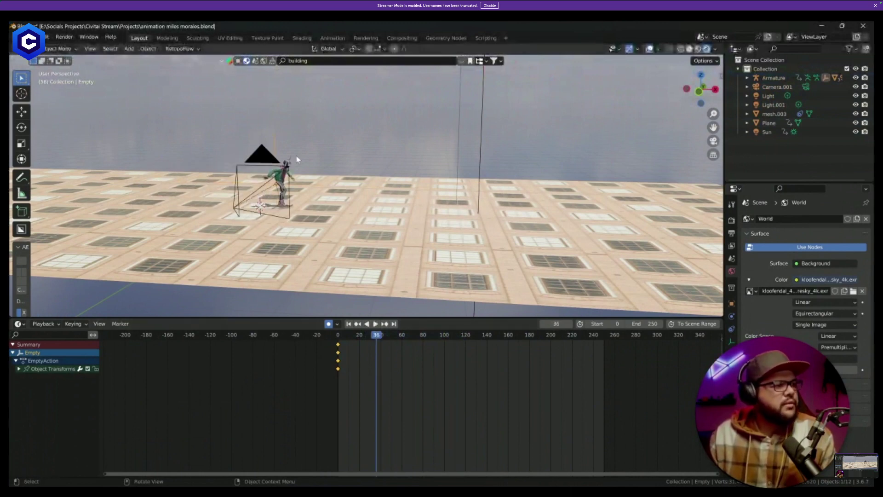
# Play the animation from frame 0 with the scene camera selected and save the file.
pyautogui.click(287, 175)
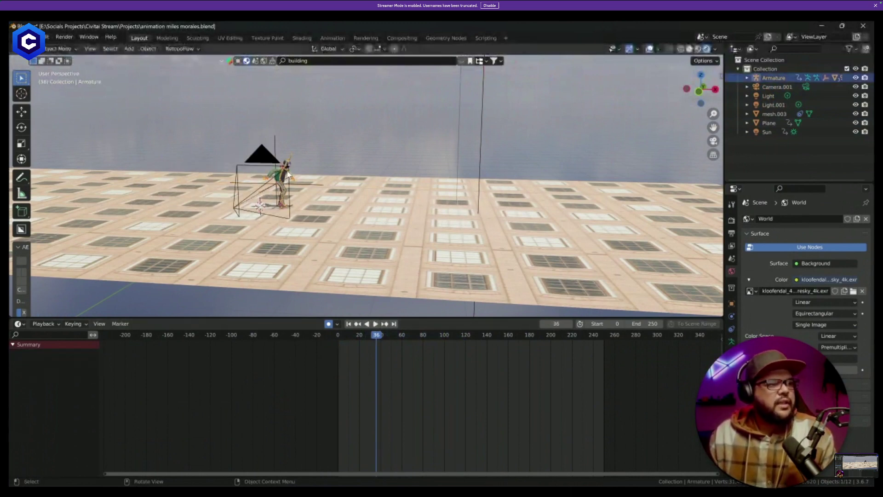
pyautogui.click(287, 175)
pyautogui.click(260, 169)
pyautogui.hotkey('shift', 'Left')
pyautogui.press('space')
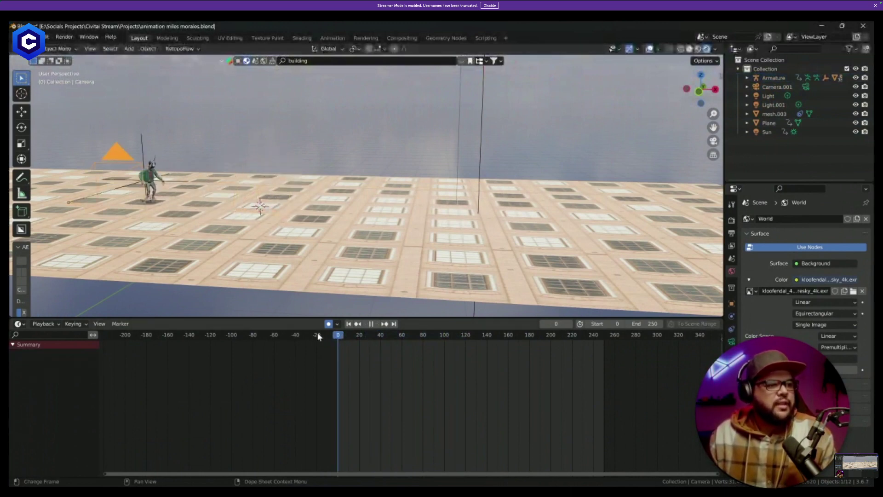
pyautogui.press('space')
pyautogui.hotkey('ctrl', 's')
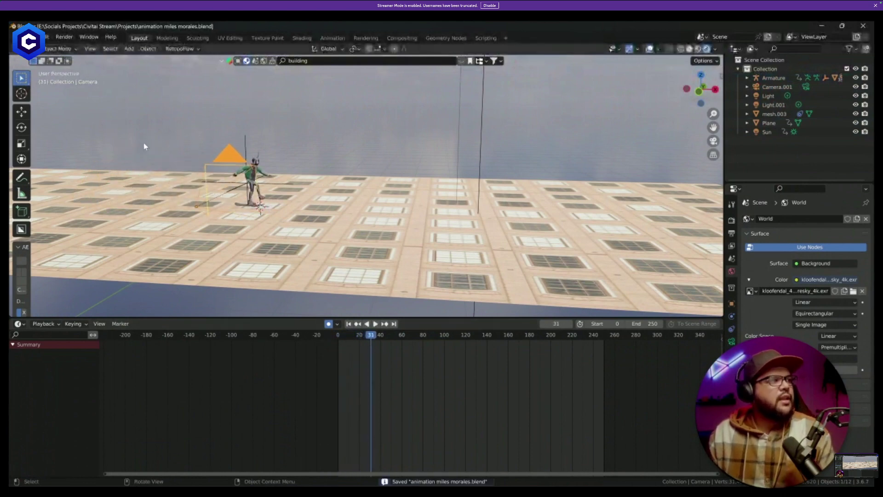
# Set the render output folder to E:\Socials Projects\Civitai Stream\Assets\render\.
pyautogui.click(731, 235)
pyautogui.scroll(2, 805, 267)
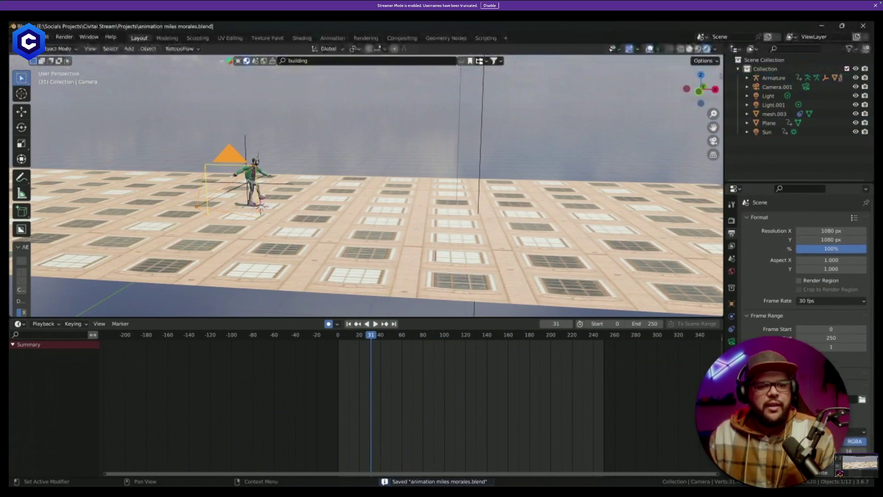
pyautogui.click(862, 399)
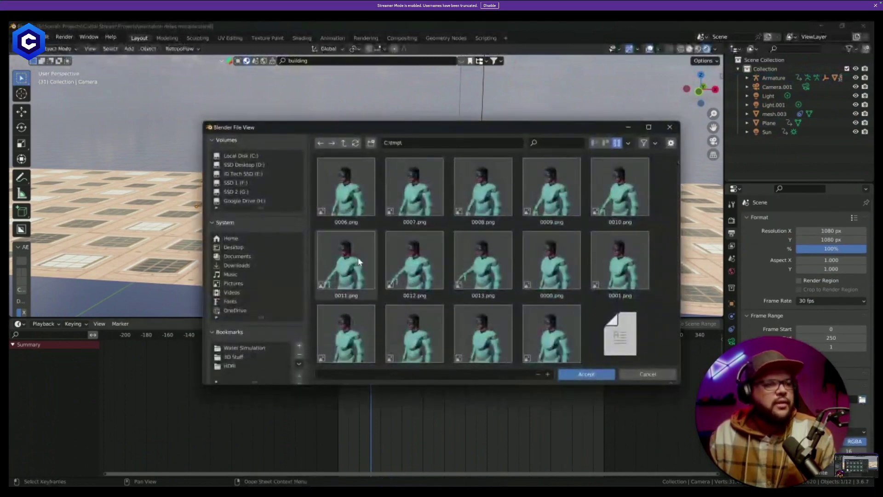
pyautogui.click(648, 374)
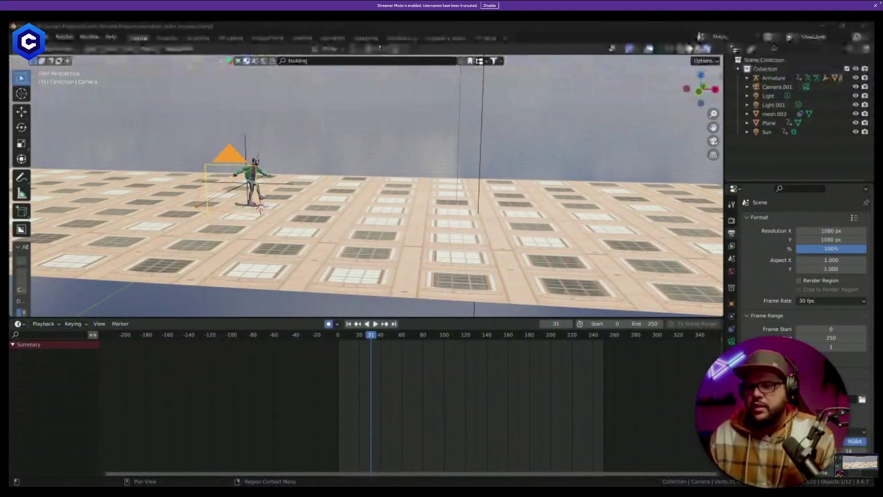
pyautogui.click(862, 400)
pyautogui.click(462, 143)
pyautogui.write('E:\\Socials Projects\\Civitai Stream\\Assets\\render\\')
pyautogui.press('Return')
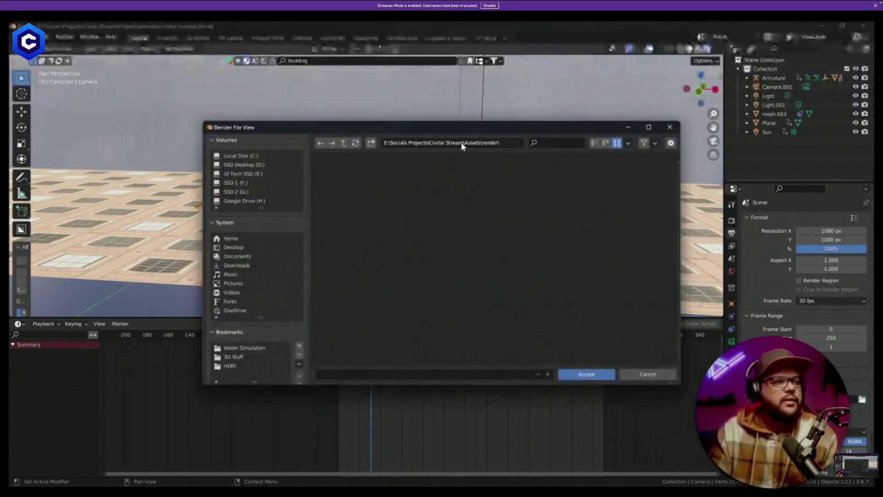
pyautogui.click(586, 374)
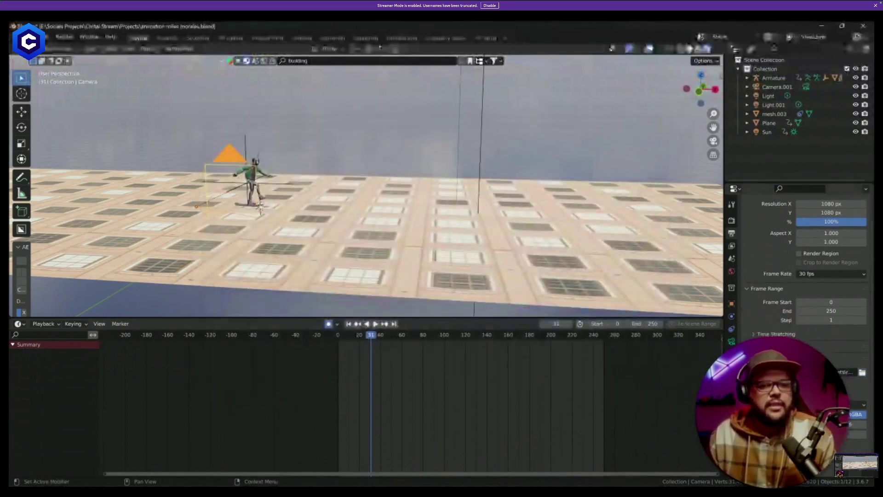
# Scrub the animation to frame 81, set the scene's end frame to 81 and move to frame 44.
pyautogui.moveTo(376, 338); pyautogui.dragTo(424, 346)
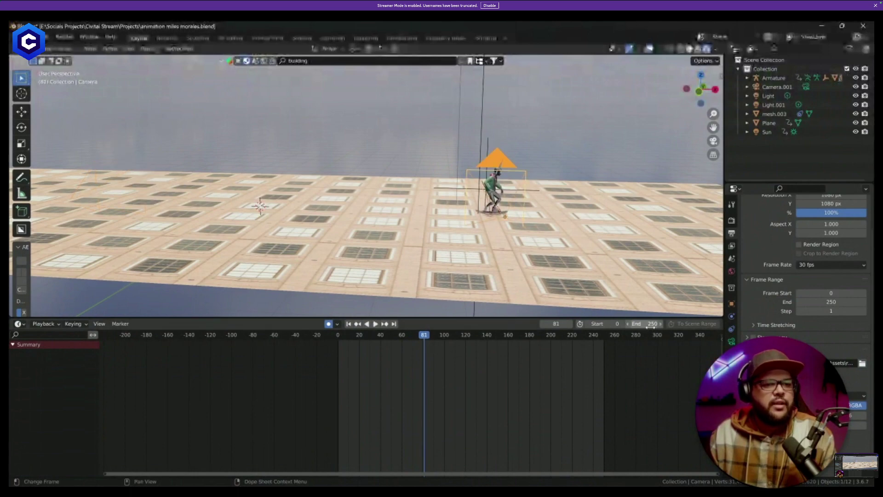
pyautogui.write('81')
pyautogui.press('Return')
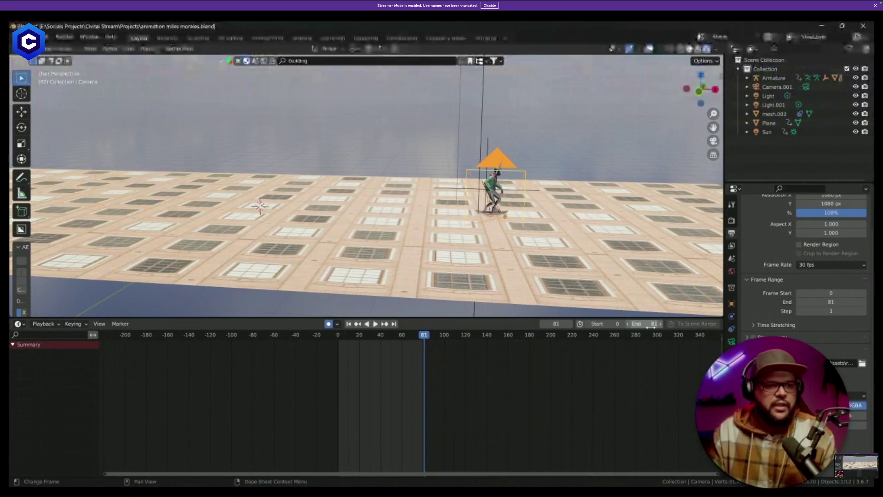
pyautogui.moveTo(385, 339); pyautogui.dragTo(386, 345)
# Change the output file format to video and open the choice of its container.
pyautogui.scroll(-1, 777, 314)
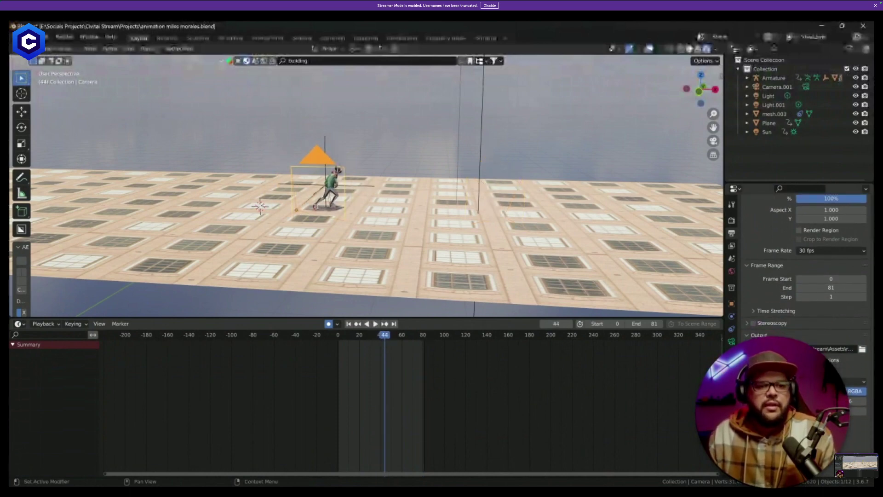
pyautogui.click(857, 381)
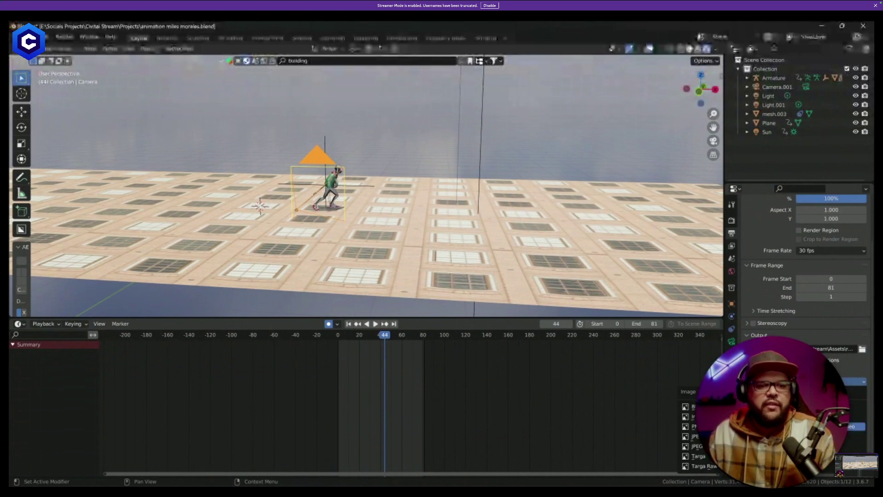
pyautogui.scroll(2, 804, 253)
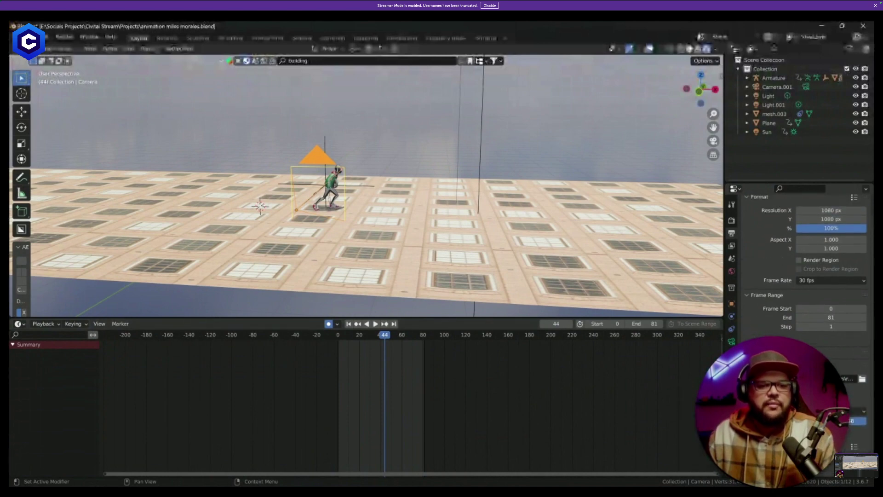
pyautogui.scroll(-2, 804, 253)
pyautogui.click(855, 423)
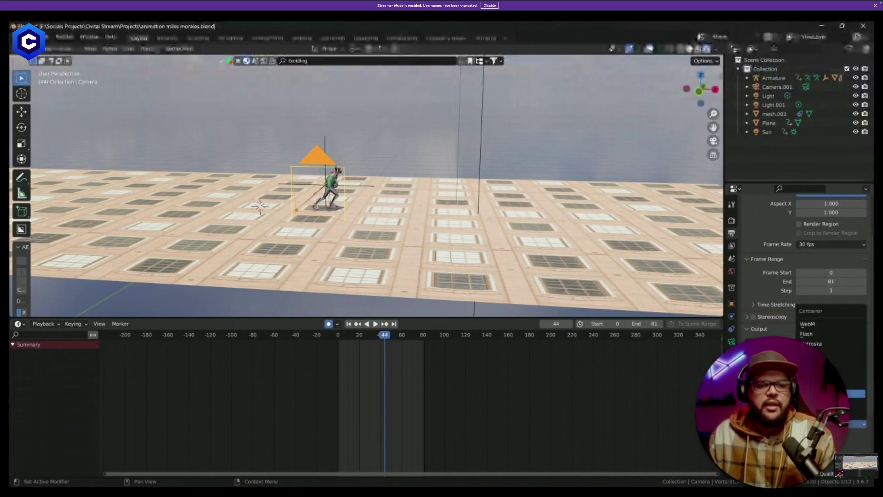
# Set the render output's video container to MPEG-4.
pyautogui.click(855, 393)
pyautogui.scroll(-5, 805, 253)
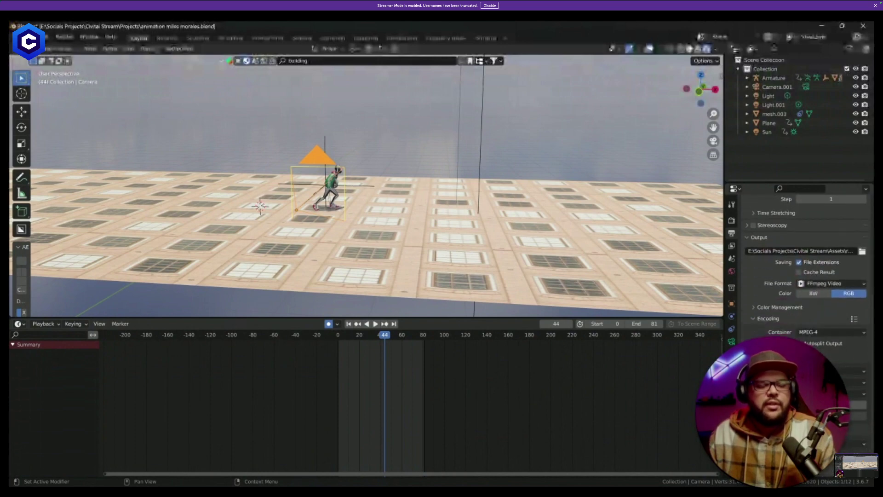
pyautogui.moveTo(402, 492)
pyautogui.moveTo(581, 492)
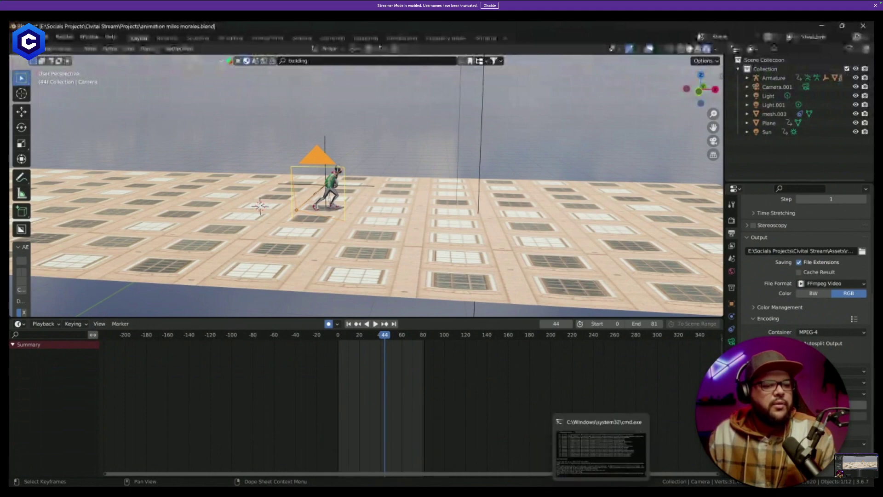
pyautogui.click(581, 444)
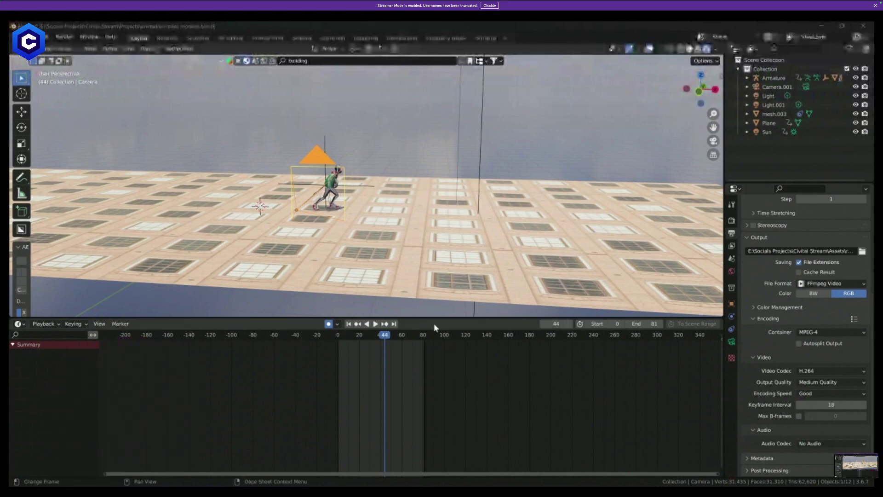
# Choose FFmpeg Video as the output file format and restore its encoding container to MPEG-4.
pyautogui.moveTo(401, 339)
pyautogui.mouseDown()
pyautogui.moveTo(348, 338)
pyautogui.moveTo(417, 339)
pyautogui.mouseUp()
pyautogui.click(823, 331)
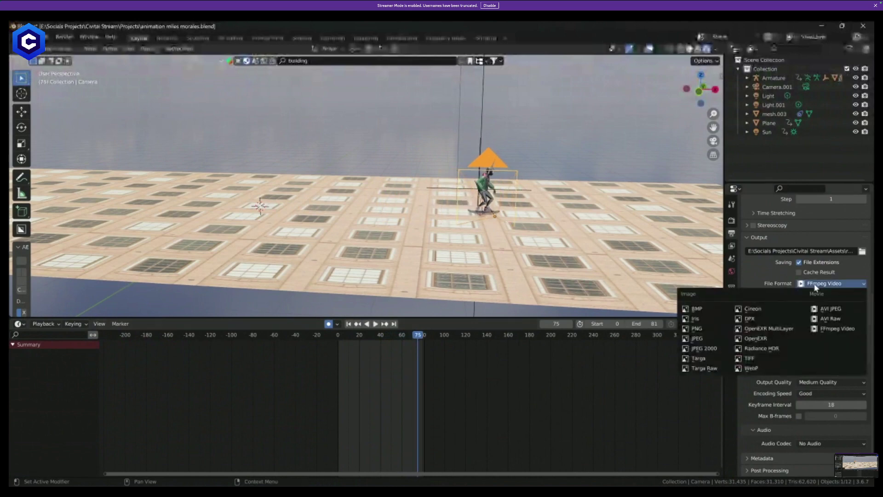
pyautogui.click(823, 330)
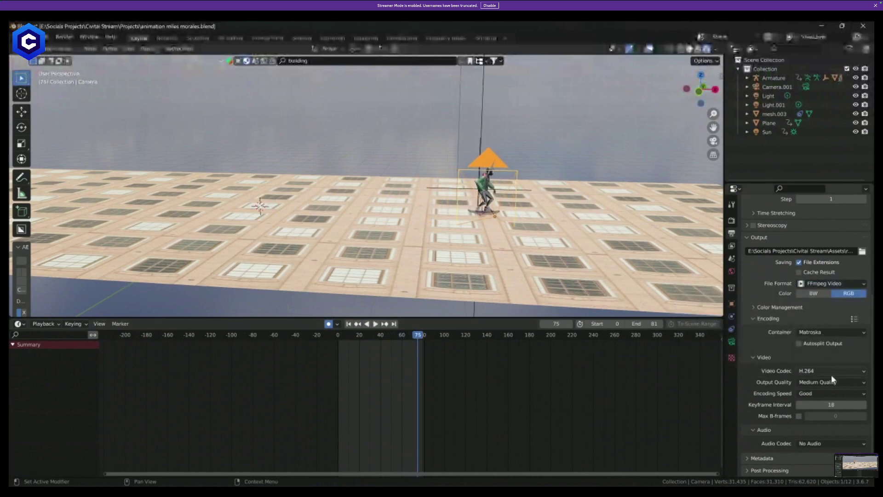
pyautogui.click(803, 370)
pyautogui.scroll(1, 785, 417)
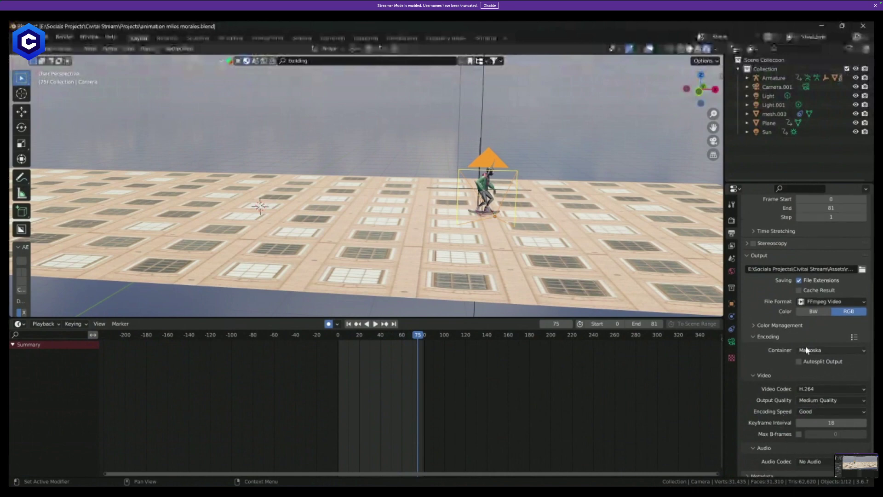
pyautogui.click(816, 352)
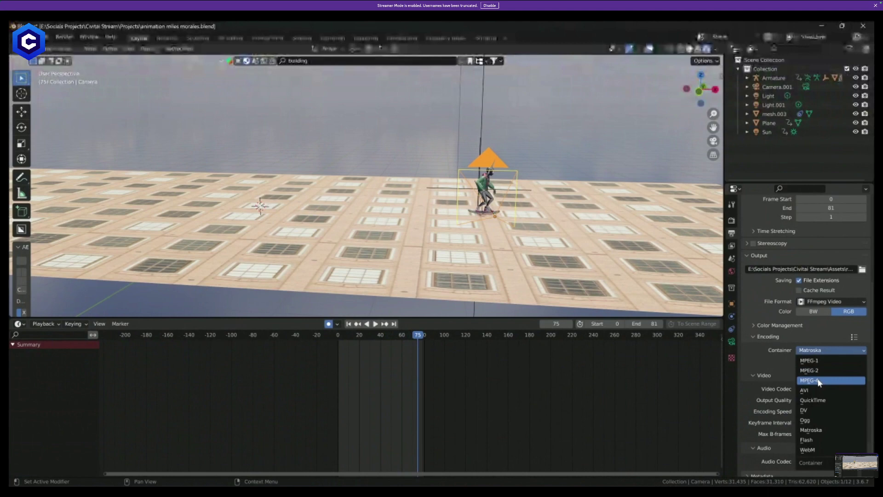
pyautogui.click(817, 380)
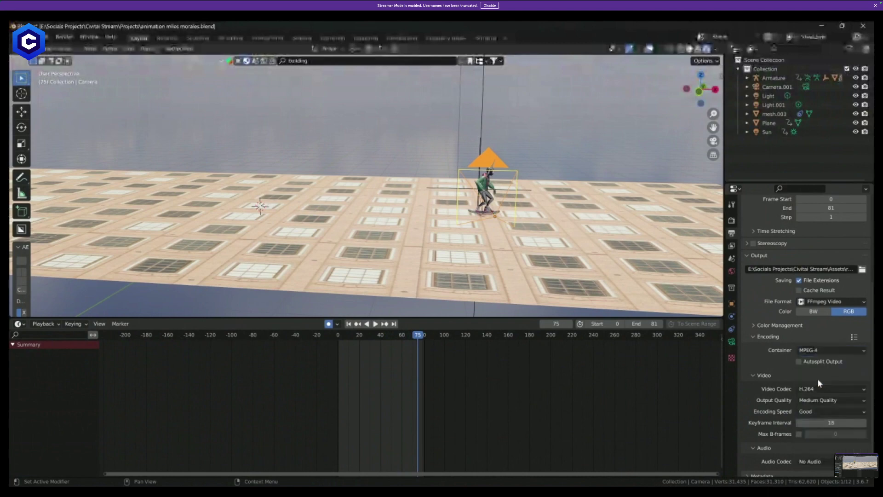
# Render the skateboarding animation and close the render window.
pyautogui.click(64, 36)
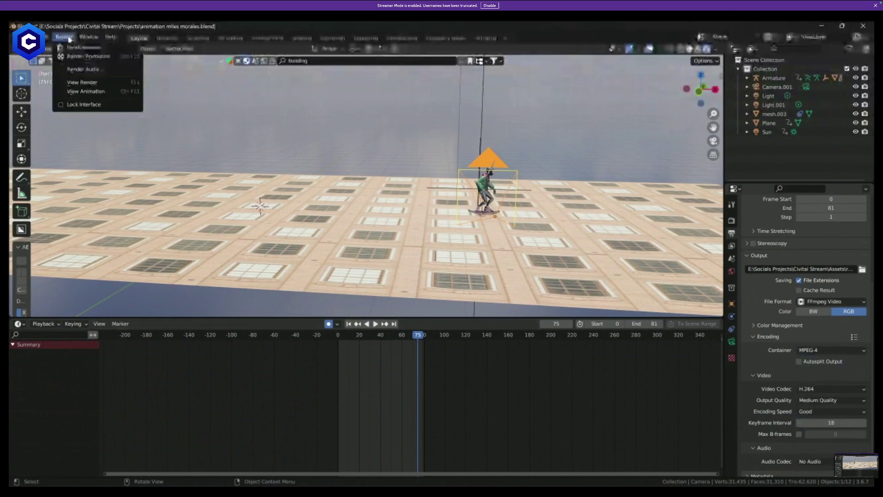
pyautogui.click(110, 57)
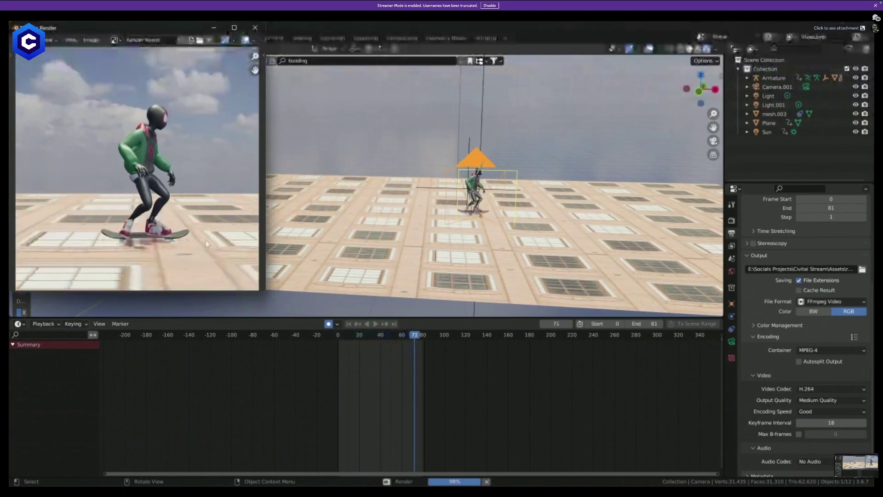
pyautogui.click(256, 27)
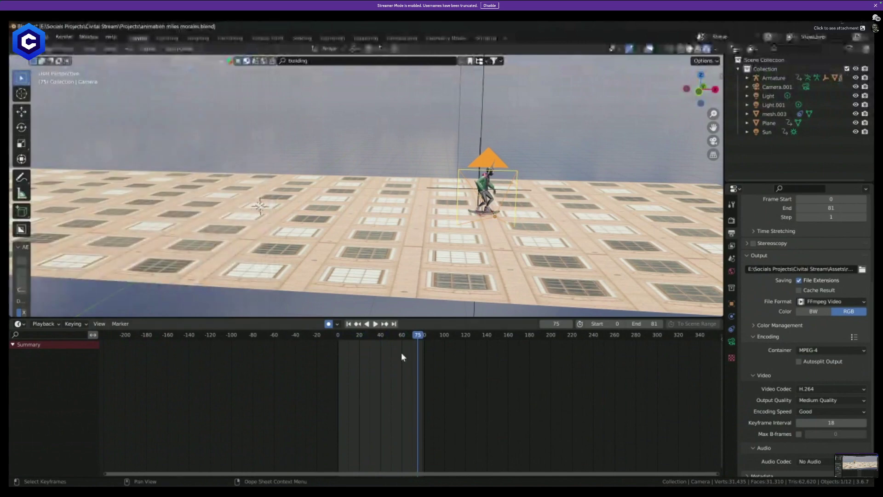
# Lower the building-textured ground plane at frame 0 so the skateboard's wheels clear its surface.
pyautogui.press('space')
pyautogui.scroll(3, 176, 171)
pyautogui.moveTo(177, 170); pyautogui.dragTo(381, 153, button='middle')
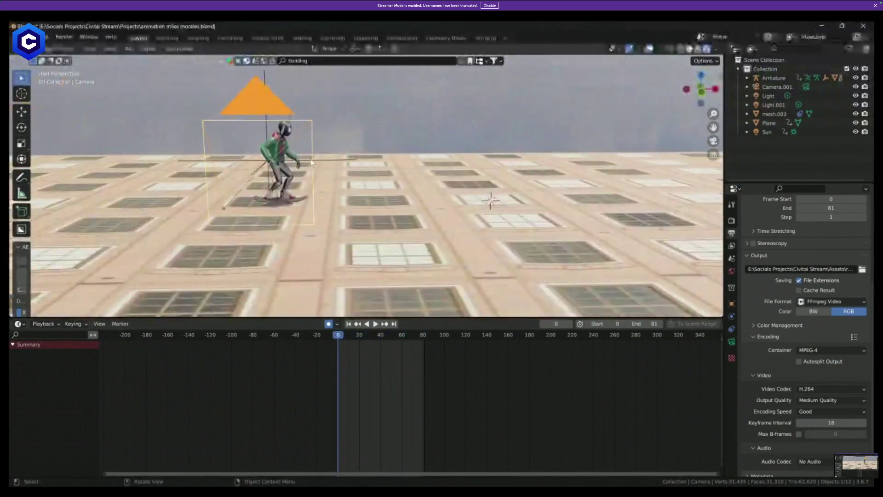
pyautogui.click(332, 163)
pyautogui.press('g')
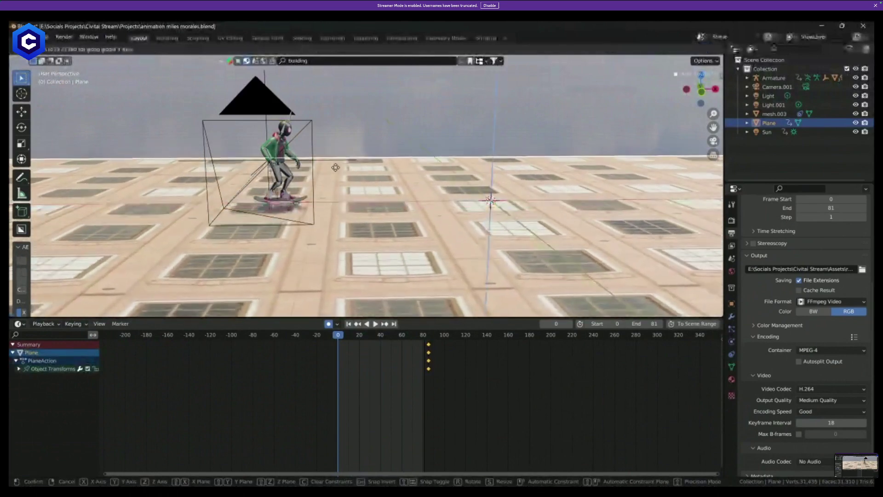
pyautogui.click(358, 154)
pyautogui.moveTo(358, 140); pyautogui.dragTo(358, 139, button='middle')
# Delete the plane's last keyframe, beyond the end of the frame range, and render the animation again.
pyautogui.click(59, 38)
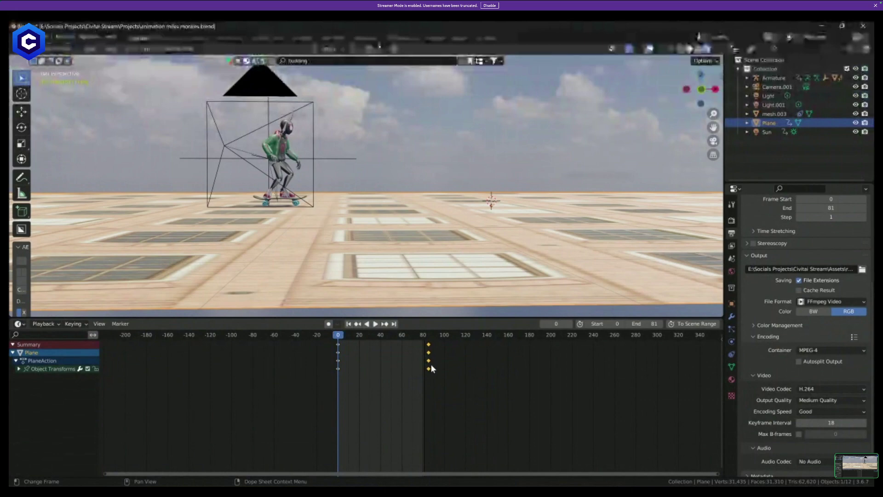
pyautogui.click(63, 37)
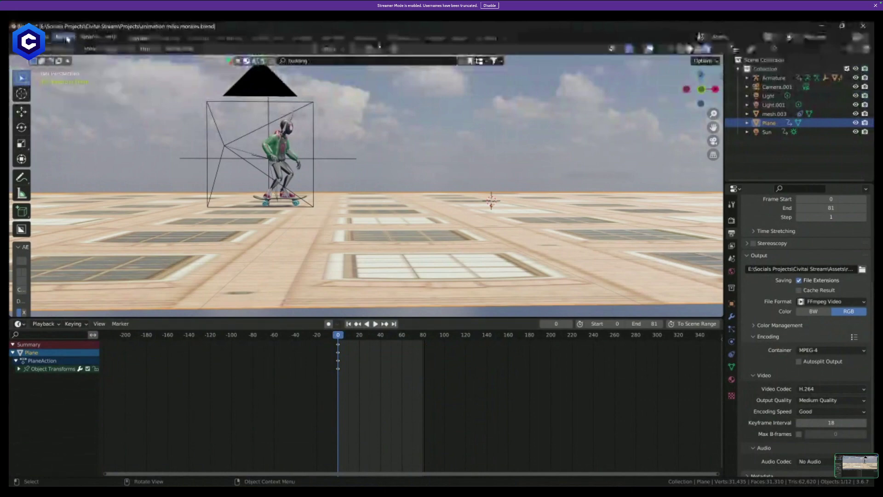
pyautogui.click(63, 36)
pyautogui.click(85, 56)
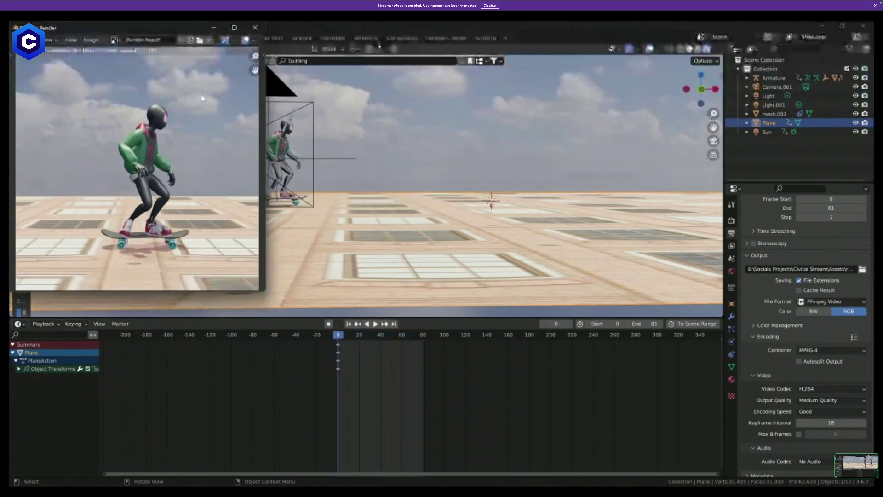
pyautogui.click(255, 28)
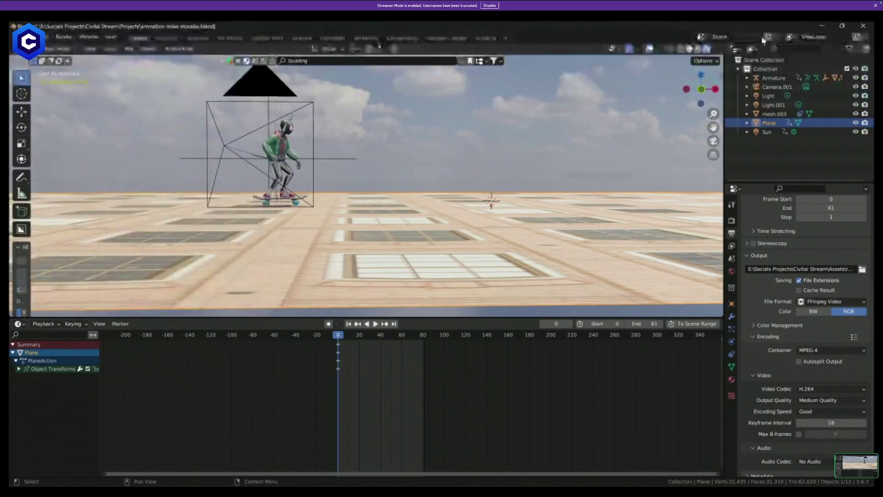
# Switch to ComfyUI in the browser and load the rendered video 0000-0081.mp4 into the Load Video node.
pyautogui.click(825, 31)
pyautogui.moveTo(423, 488)
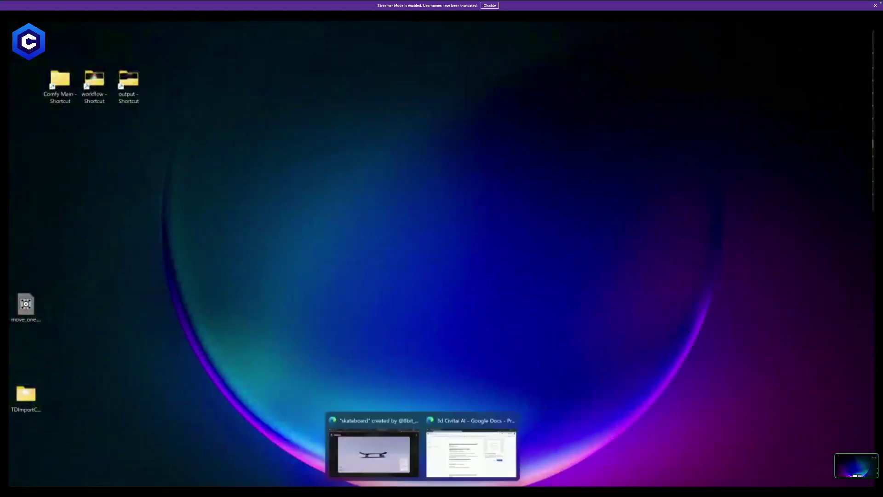
pyautogui.click(374, 451)
pyautogui.click(107, 28)
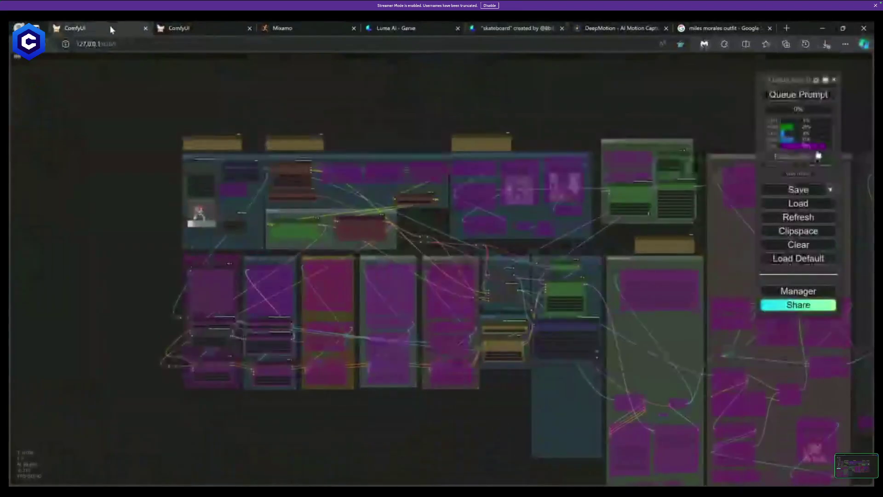
pyautogui.scroll(4, 202, 241)
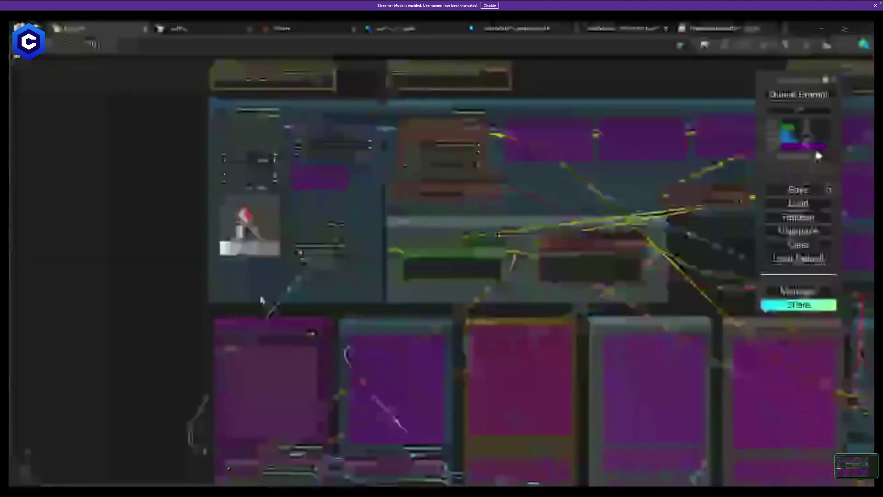
pyautogui.click(243, 230)
pyautogui.doubleClick(160, 120)
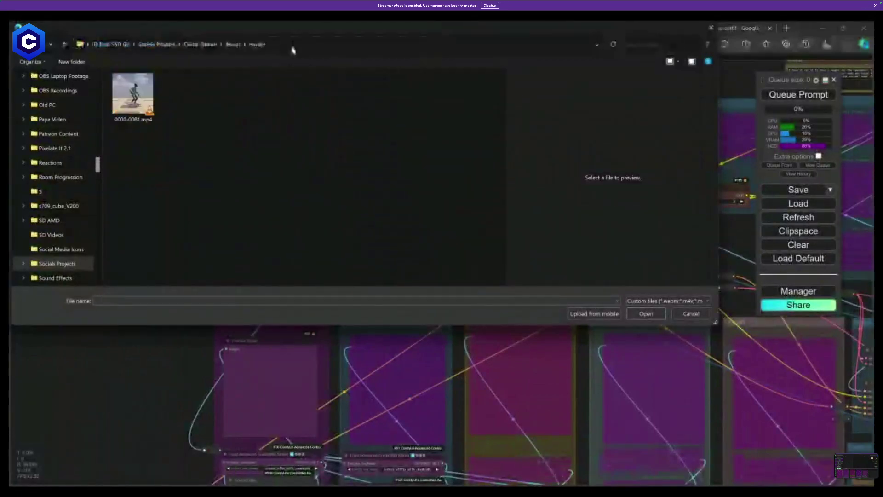
pyautogui.doubleClick(133, 95)
# Enable the middle bypassed Load LoRA node in the Checkpoint/VAE/Lora group.
pyautogui.scroll(1, 284, 220)
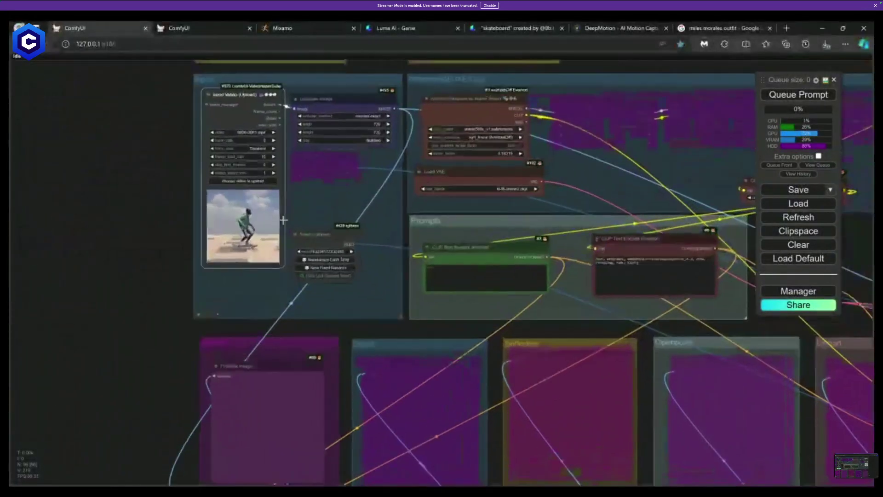
pyautogui.moveTo(322, 222); pyautogui.dragTo(263, 244)
pyautogui.moveTo(321, 255); pyautogui.dragTo(223, 233)
pyautogui.moveTo(437, 205); pyautogui.dragTo(301, 262)
pyautogui.click(425, 174)
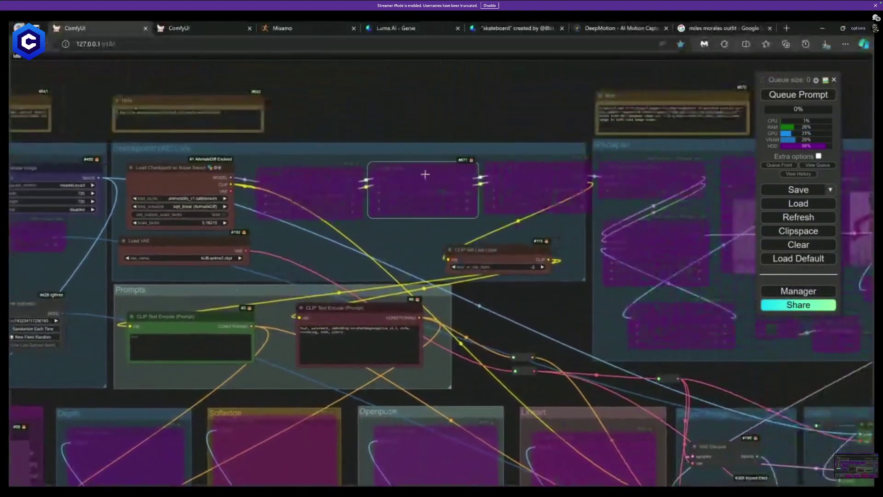
pyautogui.hotkey('ctrl', 'b')
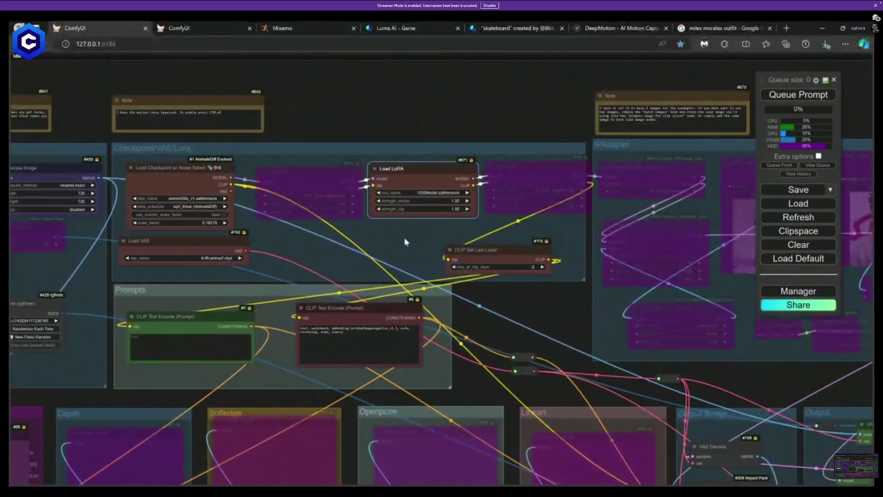
pyautogui.hotkey('ctrl', 'v')
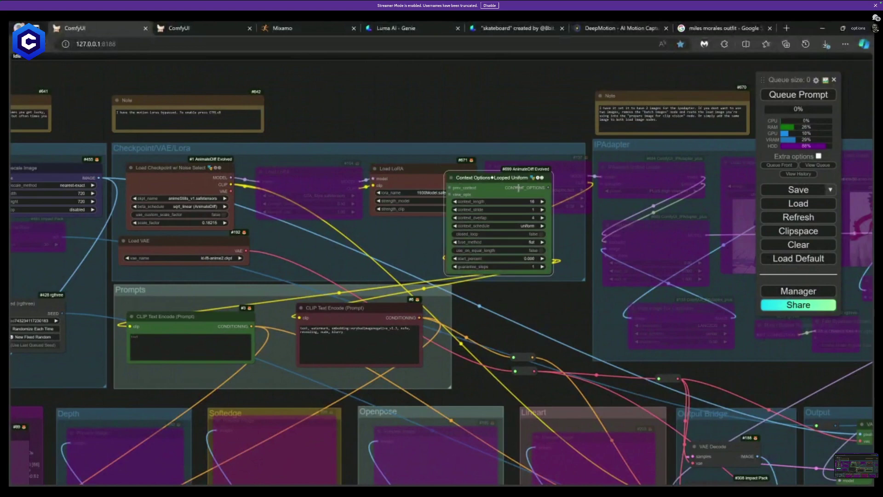
pyautogui.press('Delete')
# Set the enabled Load LoRA node's model to MilesMorales123.safetensors.
pyautogui.click(428, 195)
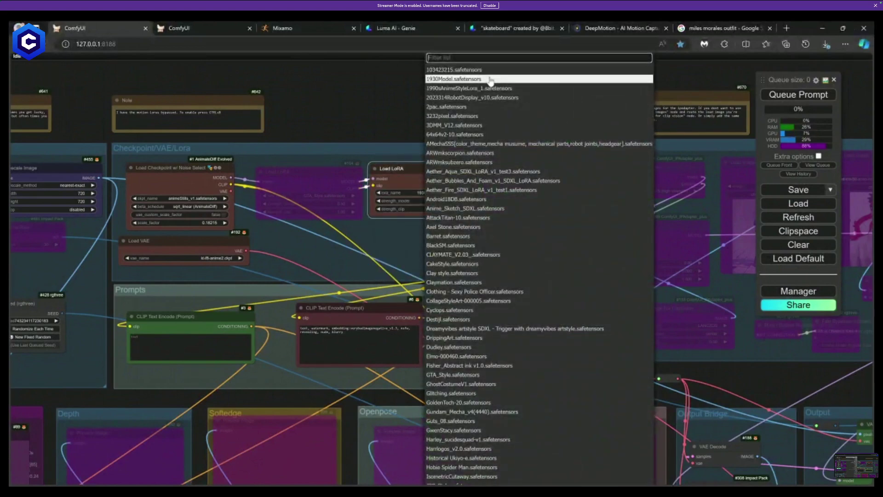
pyautogui.write('mile')
pyautogui.press('Return')
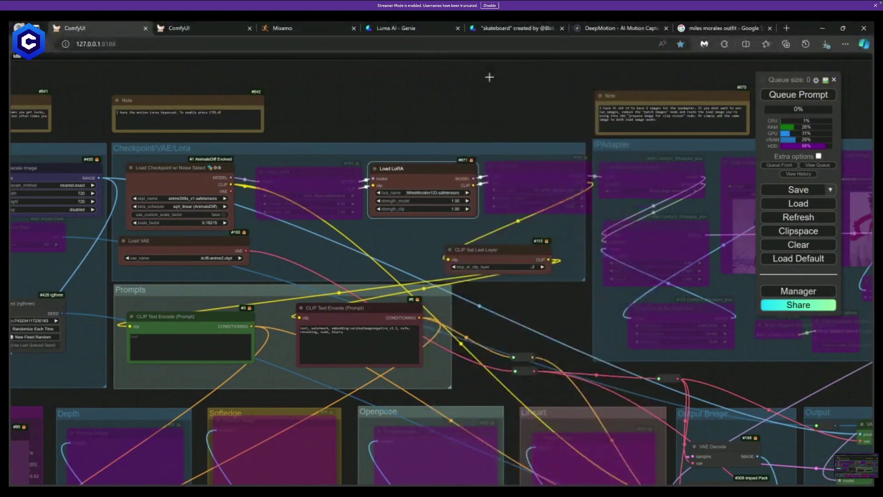
# Enable the bypassed Preview Image node in the Depth ControlNet group.
pyautogui.moveTo(383, 239); pyautogui.dragTo(577, 223)
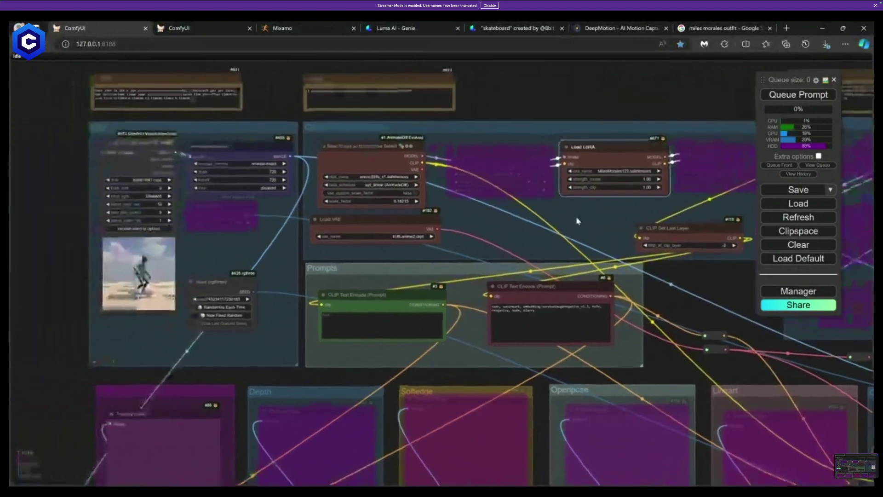
pyautogui.moveTo(467, 252); pyautogui.dragTo(479, 103)
pyautogui.moveTo(404, 258); pyautogui.dragTo(436, 152)
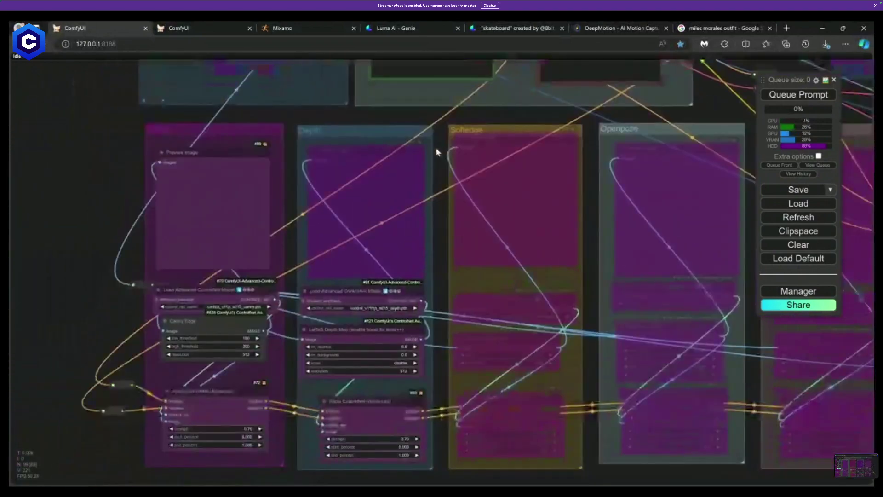
pyautogui.click(402, 175)
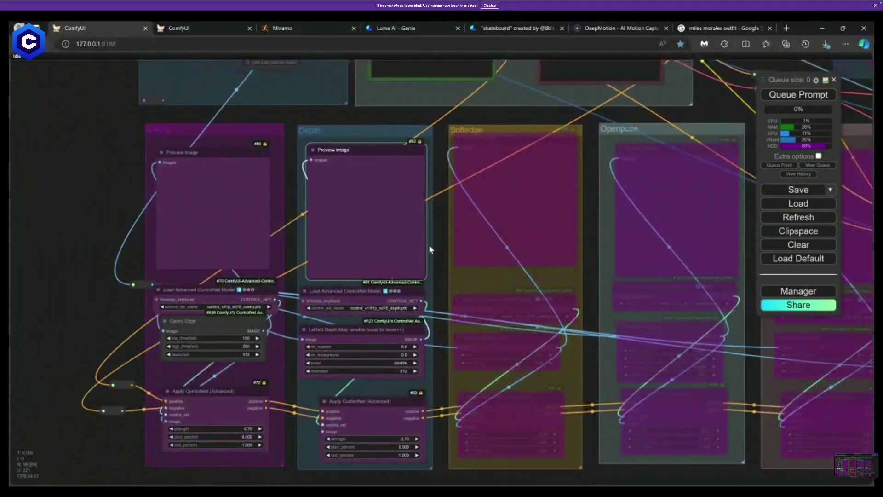
pyautogui.moveTo(435, 242); pyautogui.dragTo(443, 175)
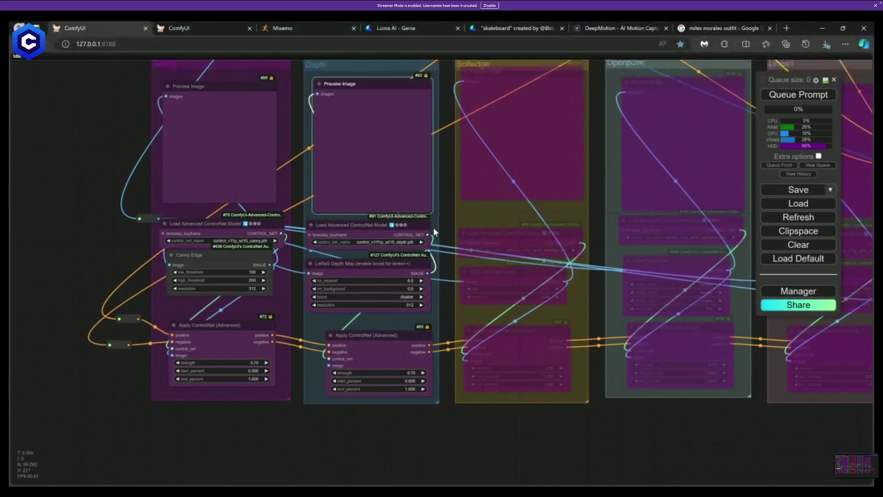
pyautogui.moveTo(443, 212); pyautogui.dragTo(445, 254)
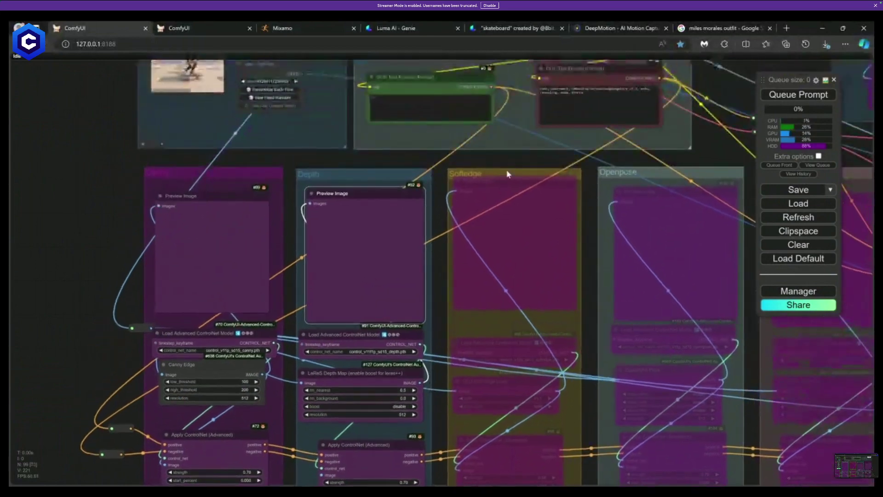
pyautogui.scroll(-2, 506, 174)
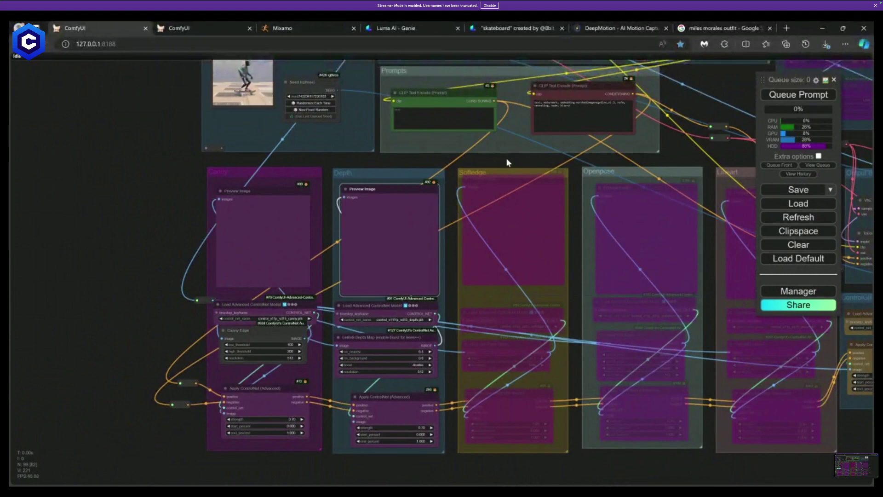
pyautogui.moveTo(561, 489)
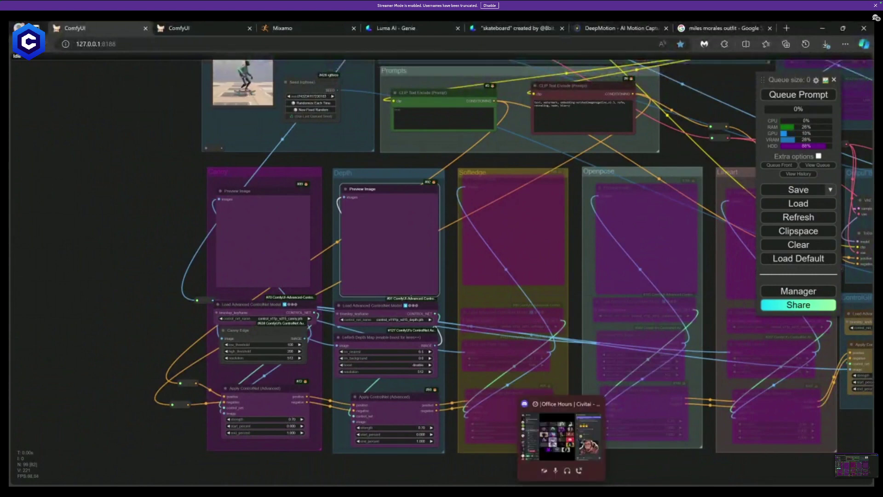
pyautogui.moveTo(571, 169); pyautogui.dragTo(417, 309)
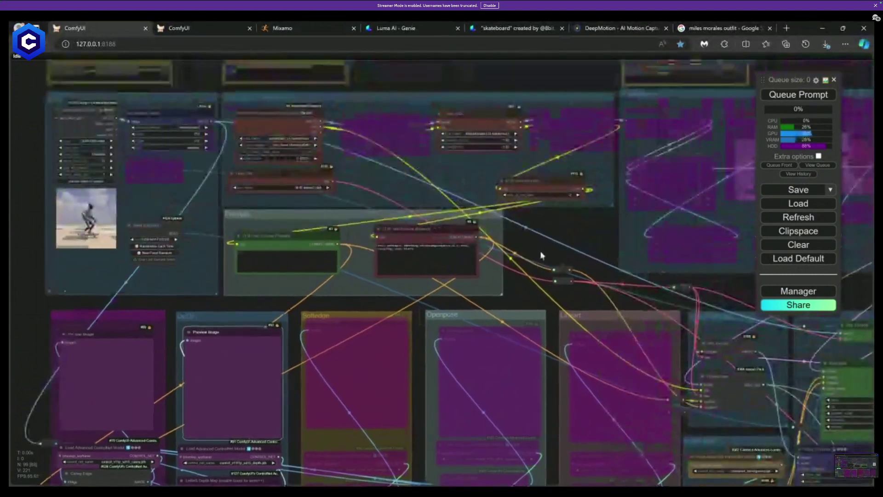
# Look over the workflow's Input, Checkpoint/VAE/Lora, Prompts, ControlNet and Output groups to check which nodes are active.
pyautogui.moveTo(542, 256); pyautogui.dragTo(237, 205)
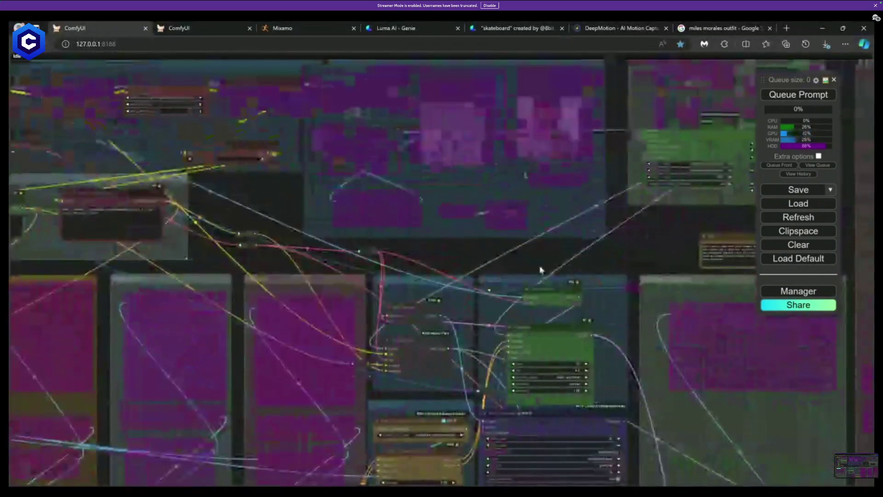
pyautogui.moveTo(541, 269); pyautogui.dragTo(428, 153)
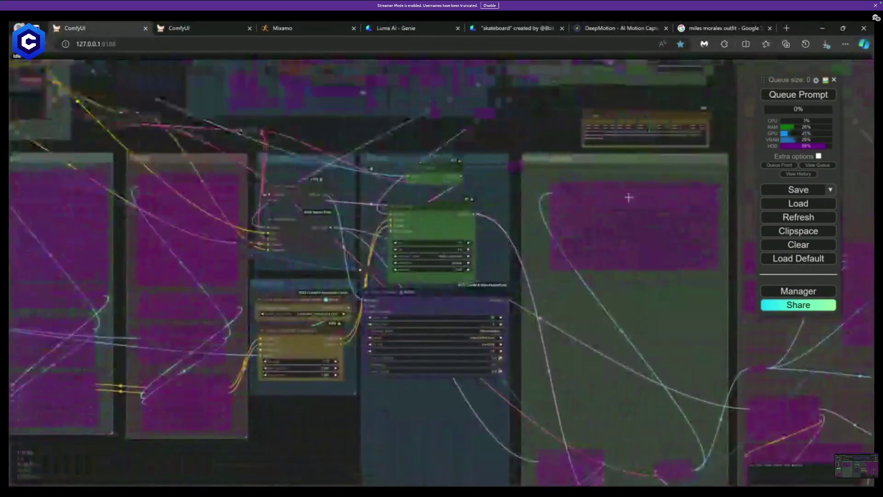
pyautogui.moveTo(526, 277); pyautogui.dragTo(672, 260)
pyautogui.scroll(1, 301, 150)
pyautogui.moveTo(302, 150); pyautogui.dragTo(515, 338)
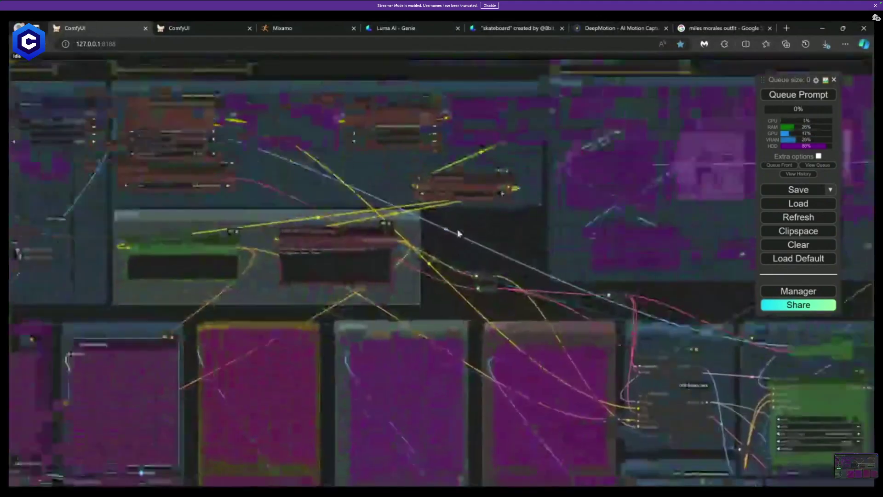
pyautogui.scroll(-2, 458, 233)
pyautogui.moveTo(463, 246); pyautogui.dragTo(532, 286)
pyautogui.scroll(-1, 532, 282)
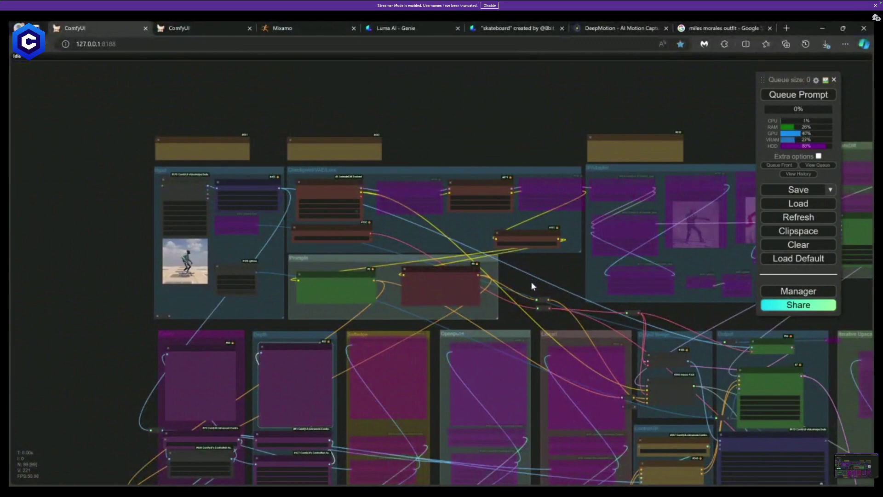
pyautogui.scroll(3, 536, 286)
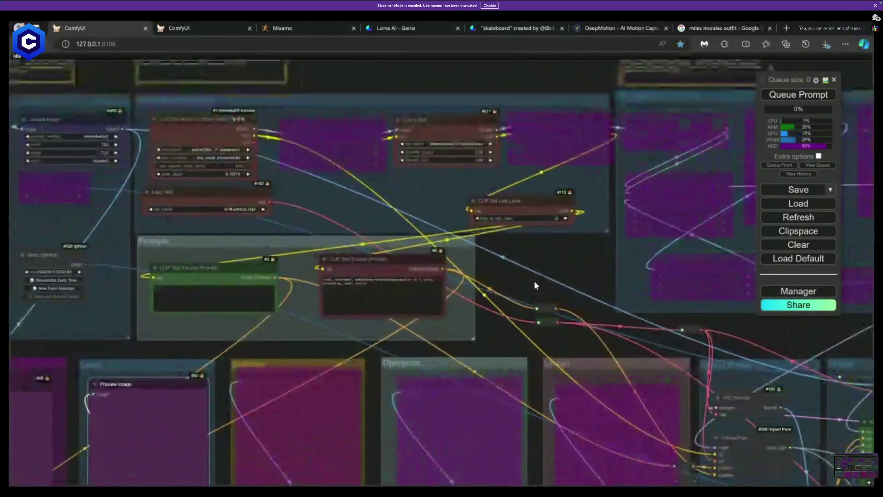
pyautogui.moveTo(534, 281); pyautogui.dragTo(644, 301)
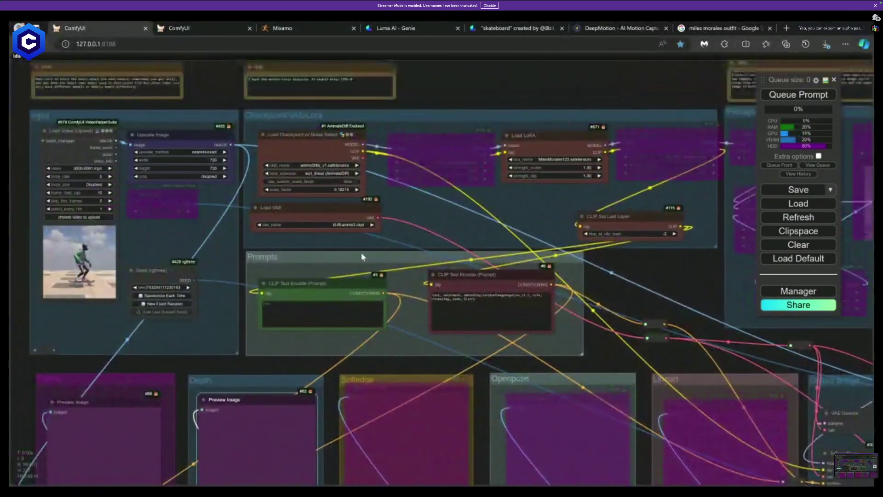
pyautogui.moveTo(360, 252); pyautogui.dragTo(477, 265)
pyautogui.scroll(3, 347, 269)
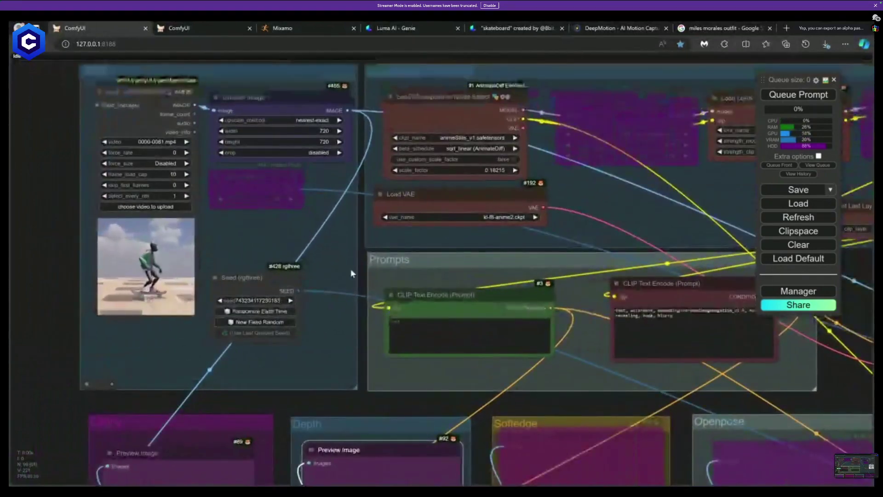
pyautogui.scroll(2, 350, 271)
pyautogui.scroll(-1, 351, 271)
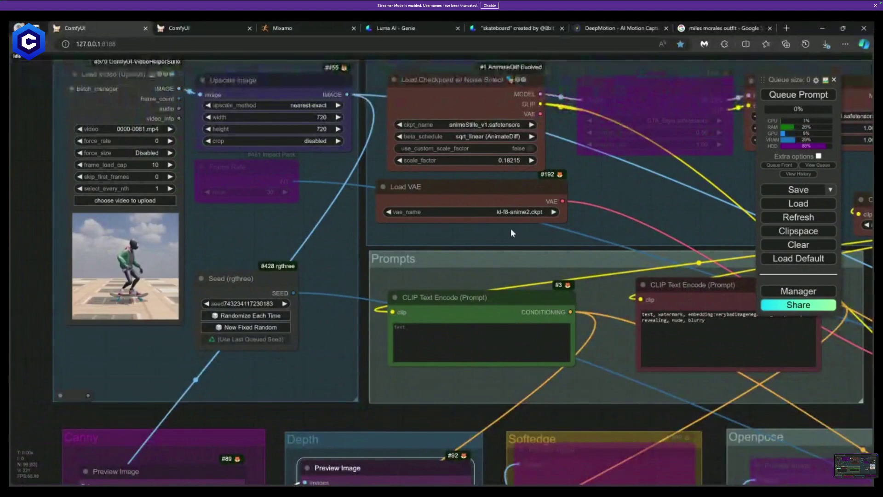
pyautogui.scroll(-1, 493, 250)
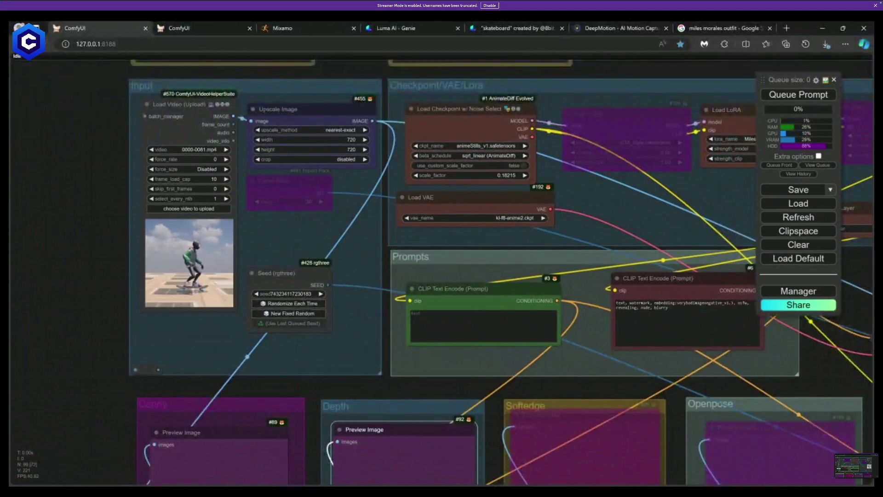
# Enter a positive prompt: illustration of milesmorales123 skateboarding down a building, blue sky, black spider suit, grey shorts, green jacket, red hood, side view, flat colors, upside down.
pyautogui.moveTo(423, 491)
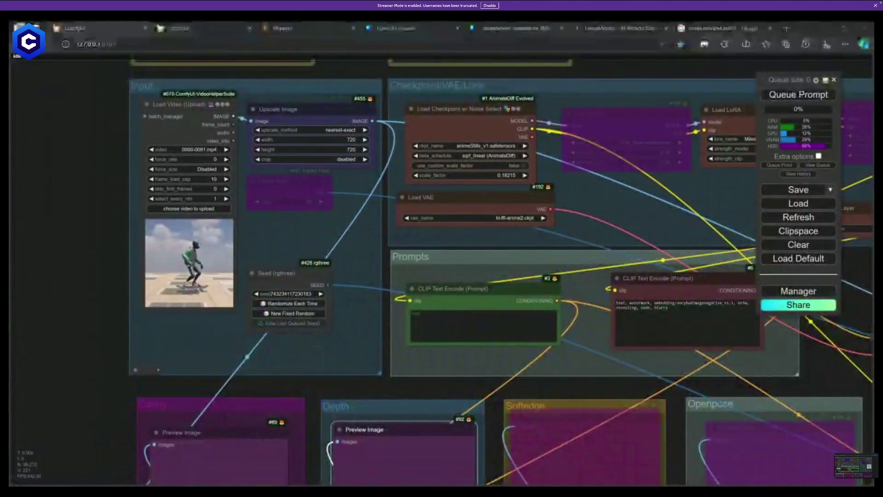
pyautogui.click(459, 325)
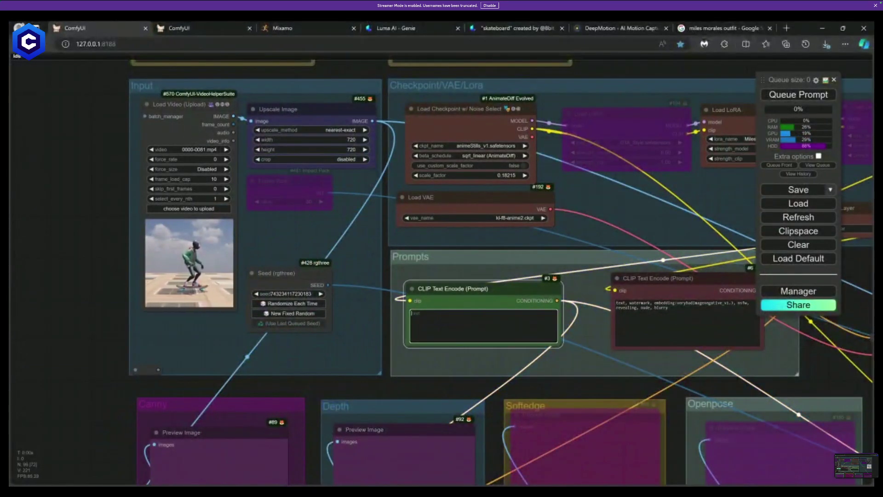
pyautogui.write('illustration of milesmorales123 skating boarding down a building, blue sky in the background, black spider suit, spiderman, grey shorts, green jacket, red hood, head side view, flat colors, upside down')
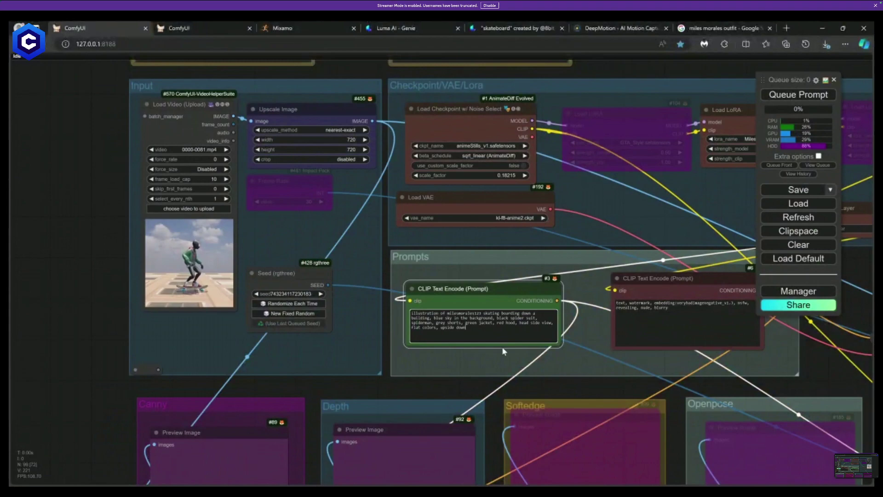
pyautogui.click(600, 337)
# Bypass all nodes in the Canny ControlNet group, from Preview Image to Apply ControlNet (Advanced).
pyautogui.scroll(1, 559, 376)
pyautogui.moveTo(712, 368); pyautogui.dragTo(308, 227)
pyautogui.scroll(2, 308, 227)
pyautogui.moveTo(398, 214); pyautogui.dragTo(479, 307)
pyautogui.scroll(-3, 545, 332)
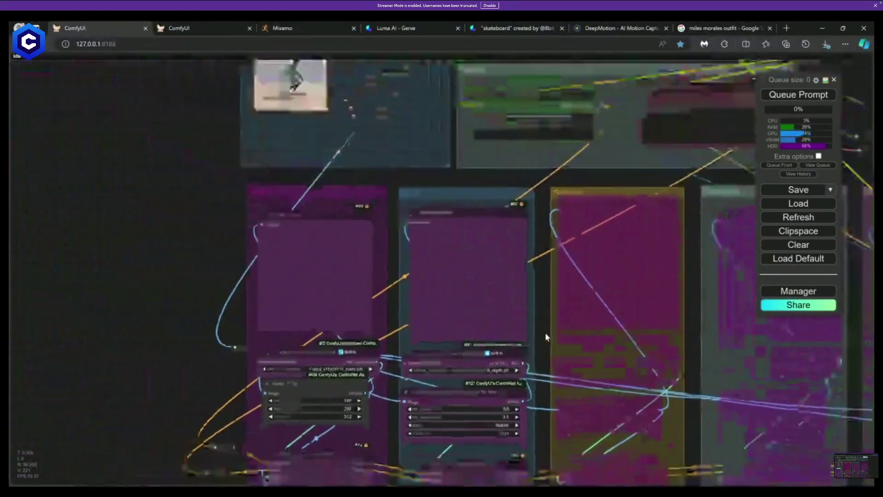
pyautogui.scroll(1, 545, 332)
pyautogui.moveTo(545, 332); pyautogui.dragTo(544, 270)
pyautogui.scroll(1, 423, 230)
pyautogui.keyDown('ctrl'); pyautogui.moveTo(153, 141); pyautogui.dragTo(304, 414); pyautogui.keyUp('ctrl')
pyautogui.moveTo(290, 118)
pyautogui.mouseDown()
pyautogui.moveTo(301, 129)
pyautogui.moveTo(340, 466)
pyautogui.mouseUp()
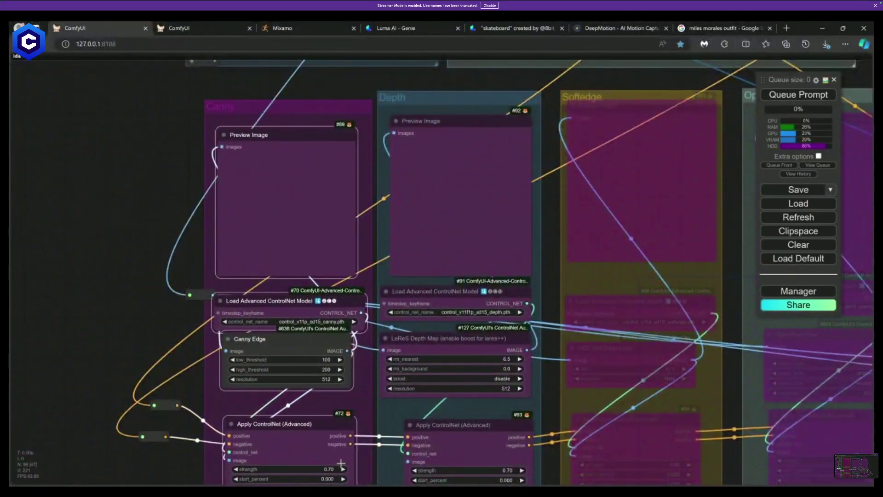
pyautogui.hotkey('ctrl', 'b')
# Enable all bypassed nodes in the Softedge ControlNet group, including HED Soft-Edge Lines and Apply ControlNet (Advanced).
pyautogui.scroll(-2, 564, 209)
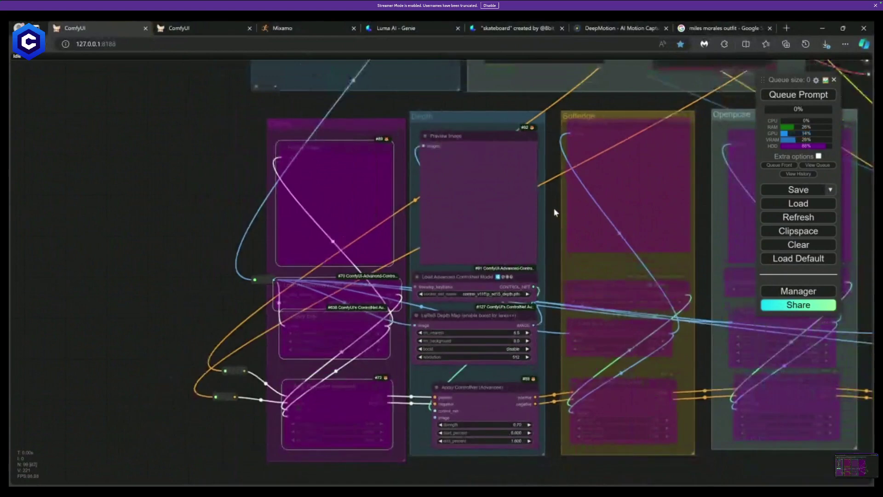
pyautogui.keyDown('ctrl'); pyautogui.moveTo(555, 207); pyautogui.dragTo(644, 409); pyautogui.keyUp('ctrl')
pyautogui.hotkey('ctrl', 'b')
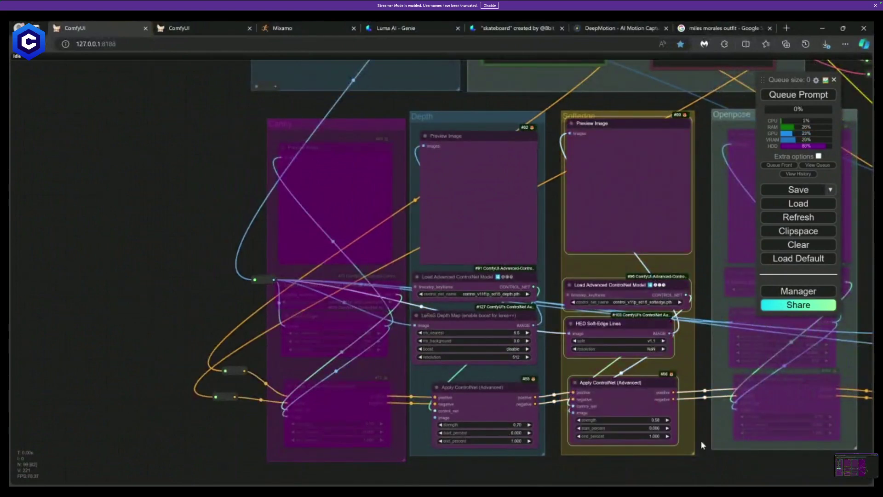
# Examine the remaining ControlNet, Output, IPAdapter and Checkpoint groups, and recheck the Input group's video settings.
pyautogui.moveTo(702, 442); pyautogui.dragTo(366, 440)
pyautogui.scroll(-3, 374, 244)
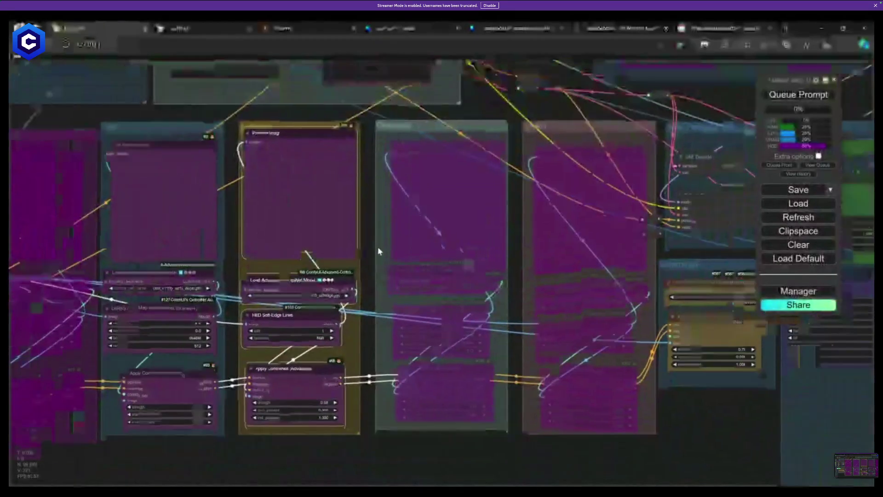
pyautogui.moveTo(518, 138); pyautogui.dragTo(470, 155)
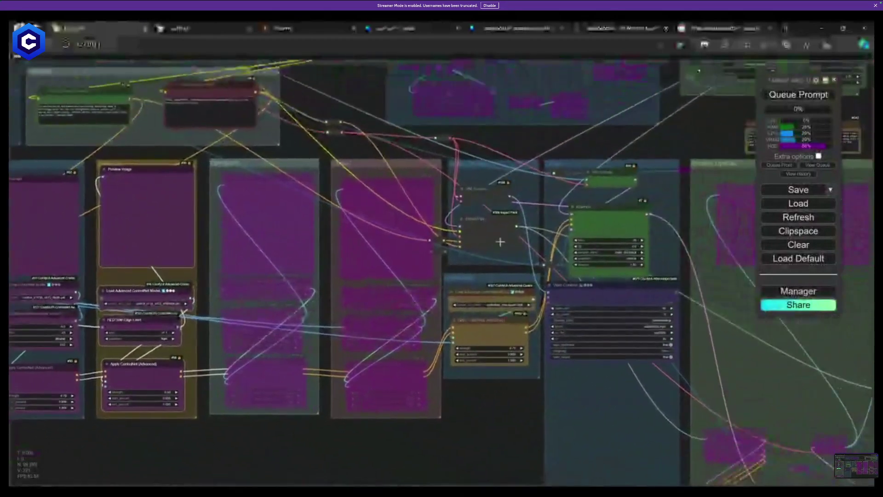
pyautogui.moveTo(669, 210); pyautogui.dragTo(670, 286)
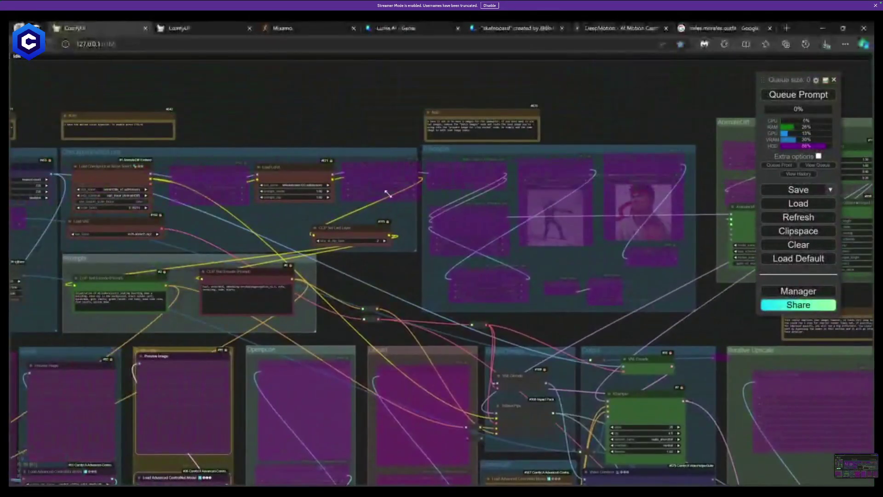
pyautogui.moveTo(324, 229); pyautogui.dragTo(318, 195)
pyautogui.moveTo(780, 440); pyautogui.dragTo(590, 231)
pyautogui.moveTo(364, 268); pyautogui.dragTo(791, 327)
pyautogui.moveTo(120, 169); pyautogui.dragTo(306, 283)
pyautogui.scroll(3, 306, 282)
pyautogui.scroll(2, 306, 283)
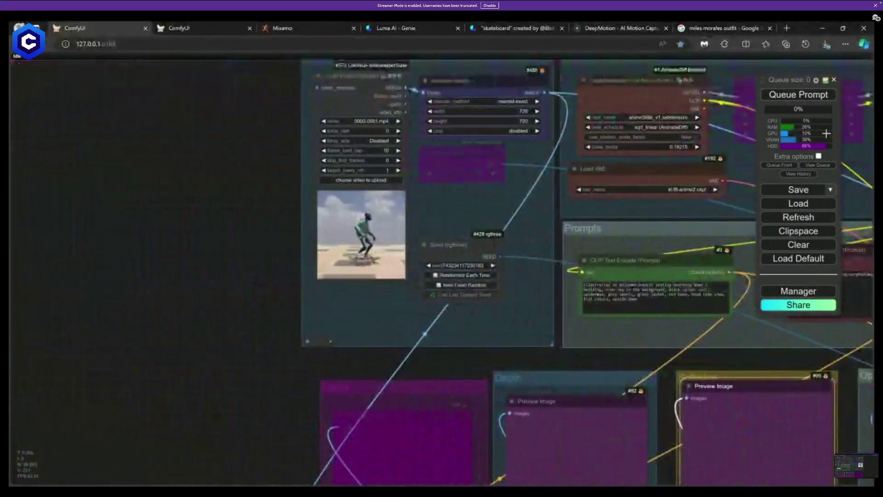
# Queue the workflow for generation and inspect the settings in the ControlGIF and Output groups.
pyautogui.click(805, 95)
pyautogui.moveTo(554, 346); pyautogui.dragTo(110, 239)
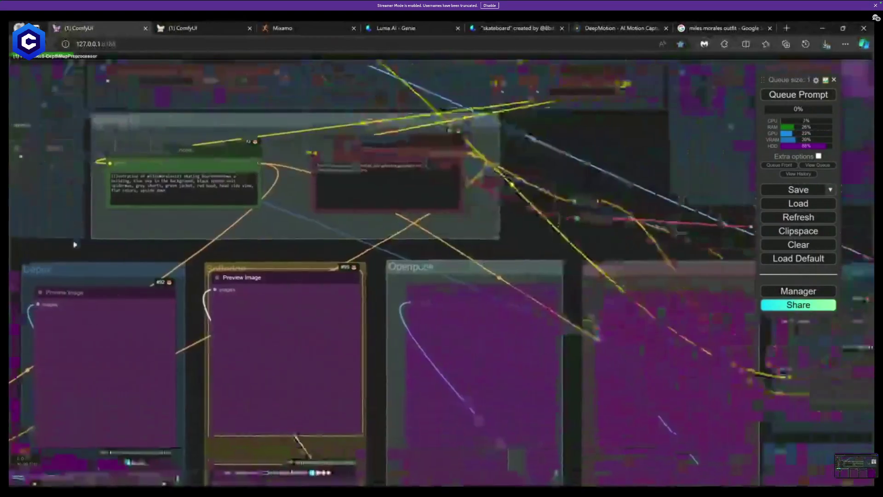
pyautogui.scroll(5, 209, 180)
pyautogui.moveTo(209, 179); pyautogui.dragTo(172, 69)
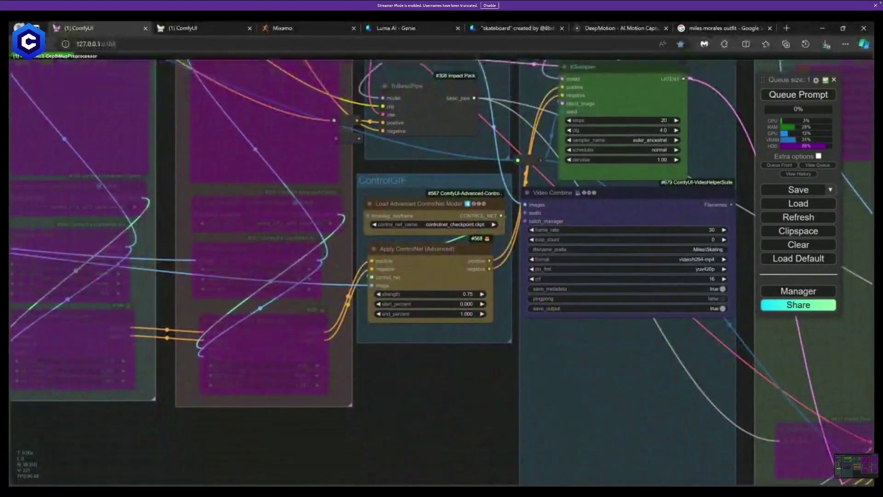
pyautogui.scroll(-3, 489, 388)
pyautogui.moveTo(459, 363); pyautogui.dragTo(449, 437)
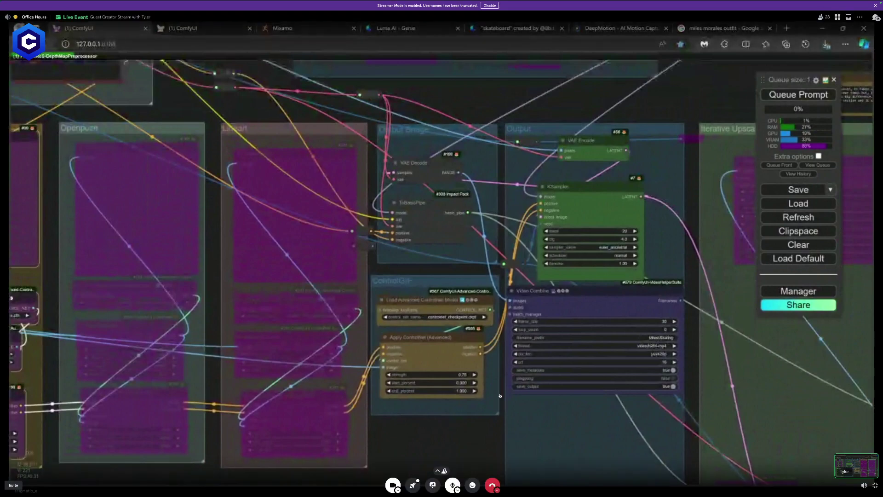
# Leave the full-screen view in the Discord call and try to bring the presenter's stream into focus.
pyautogui.click(875, 485)
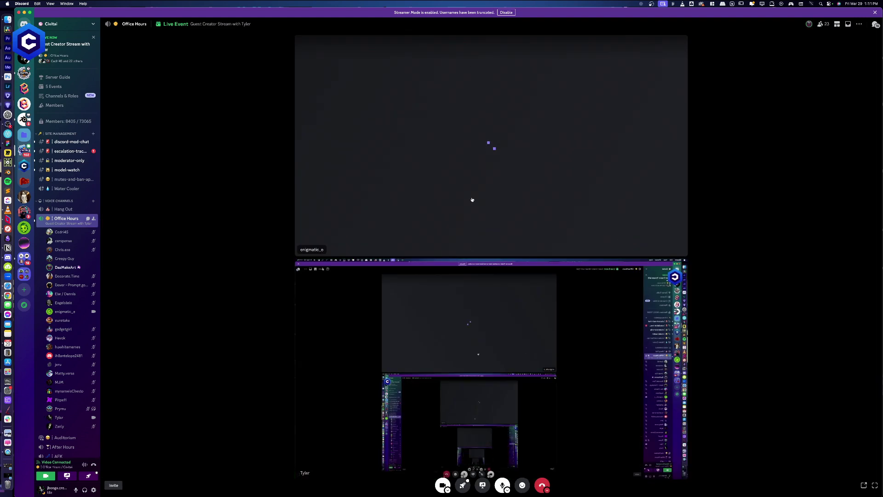
pyautogui.click(471, 195)
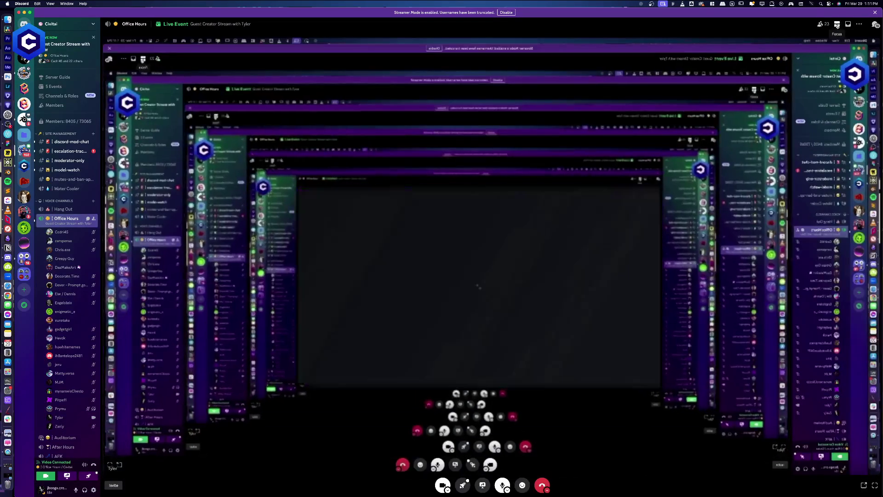
pyautogui.click(837, 25)
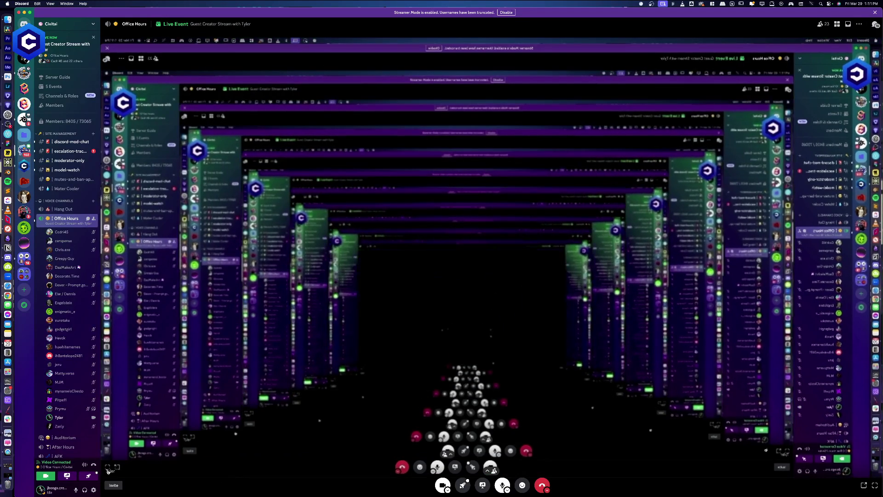
# Turn the own camera off and on again in the Discord call, and unfocus the own video tile.
pyautogui.click(53, 475)
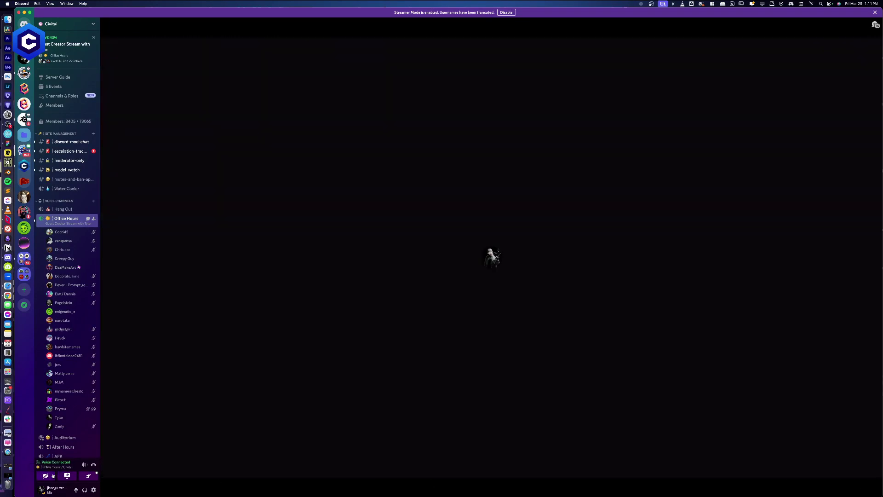
pyautogui.click(53, 476)
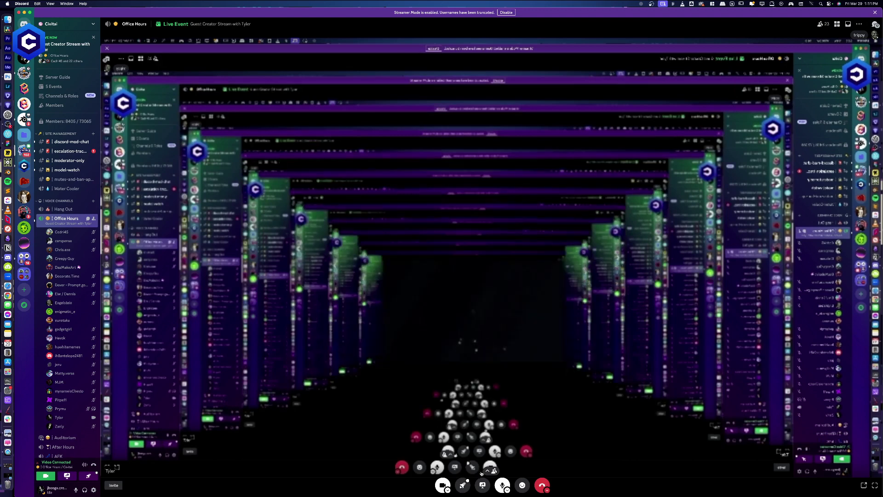
pyautogui.rightClick(550, 457)
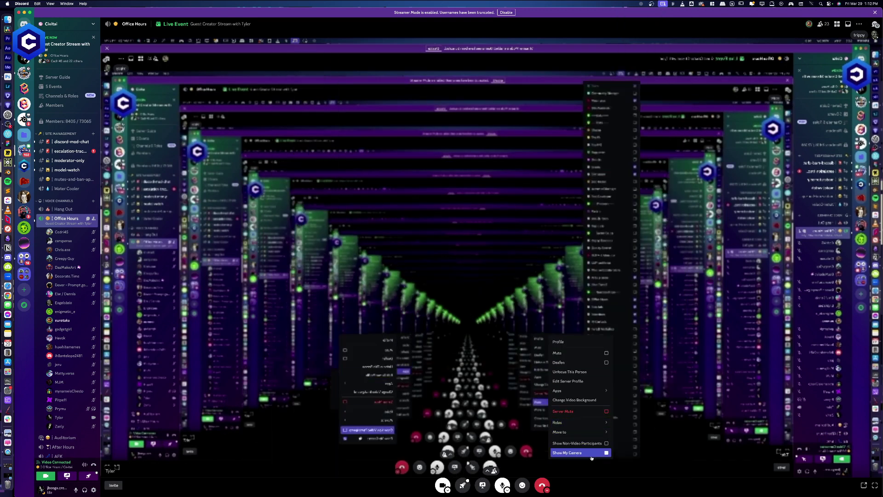
pyautogui.click(569, 372)
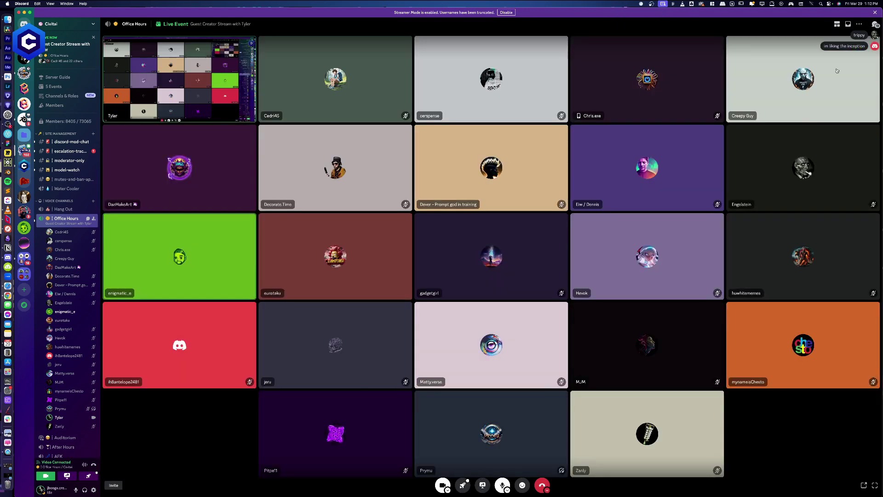
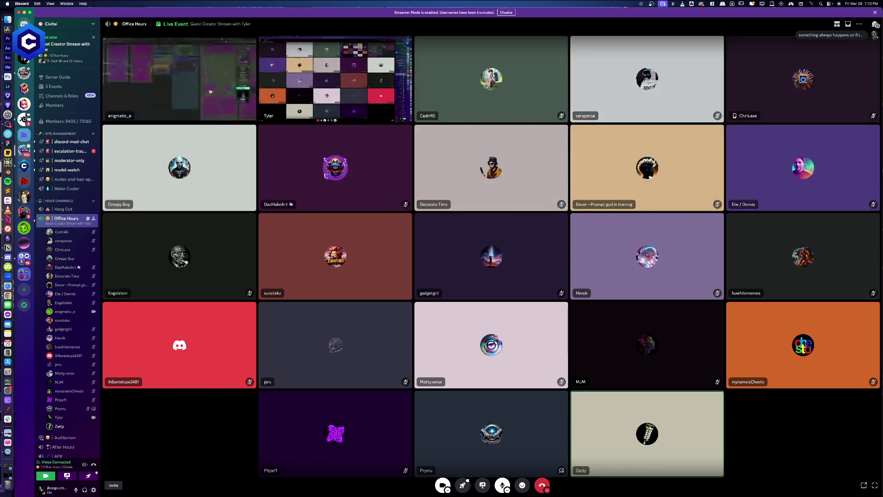
# Focus the presenter's ComfyUI stream in the Discord call and show it full screen with the member strip hidden.
pyautogui.click(210, 90)
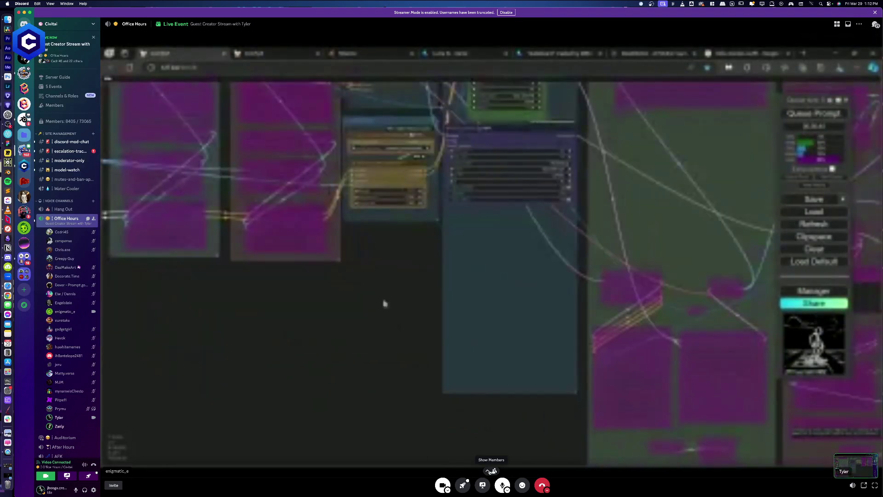
pyautogui.click(489, 470)
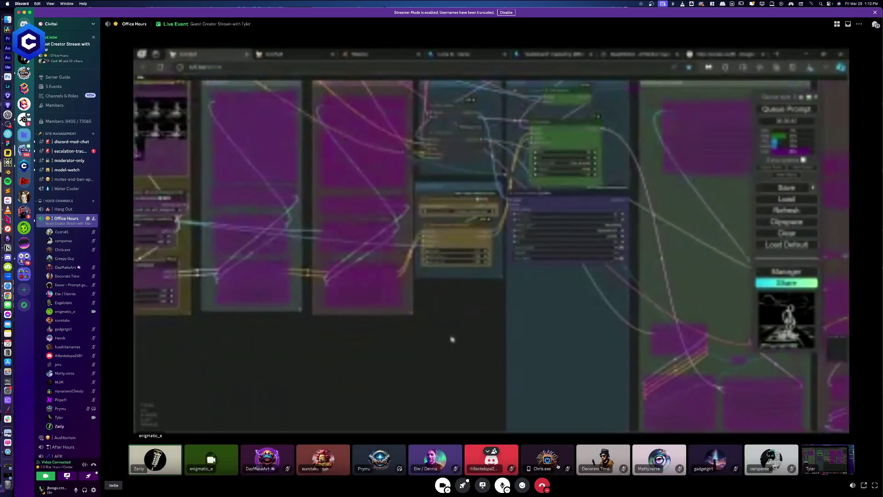
pyautogui.click(489, 440)
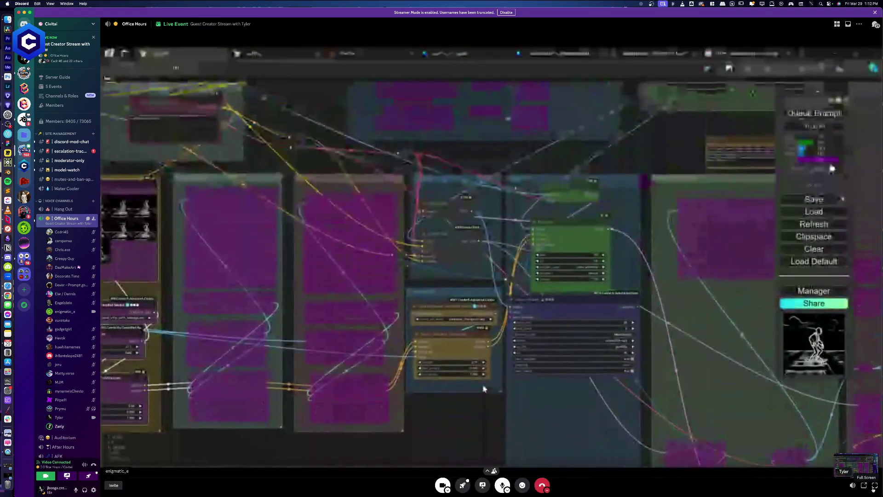
pyautogui.click(873, 487)
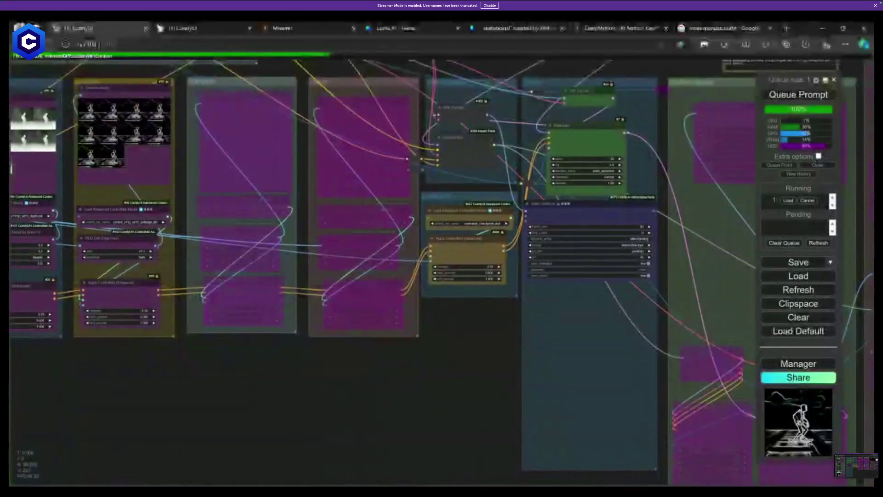
# Switch to Blender and hide the Plane ground object in the viewport and in renders.
pyautogui.scroll(3, 411, 392)
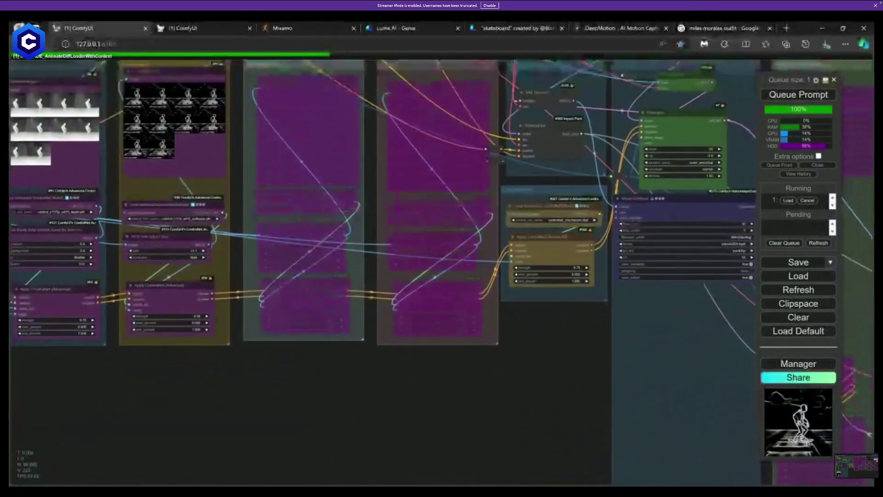
pyautogui.click(625, 445)
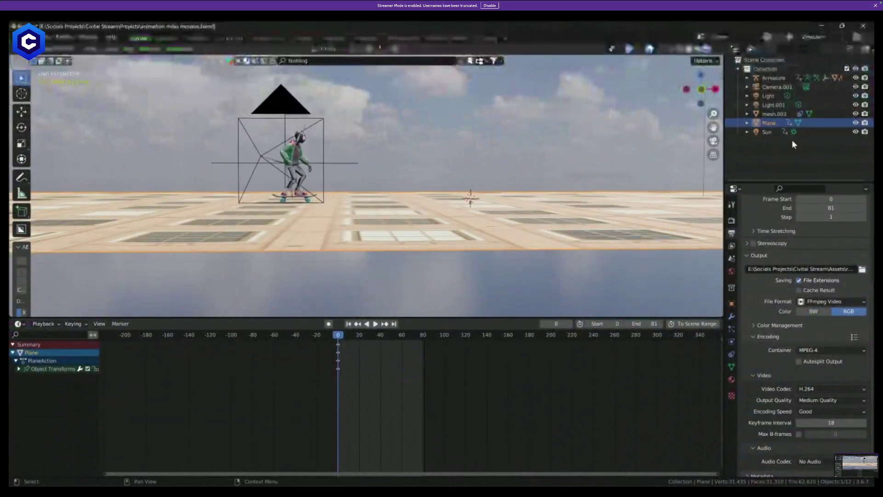
pyautogui.click(856, 123)
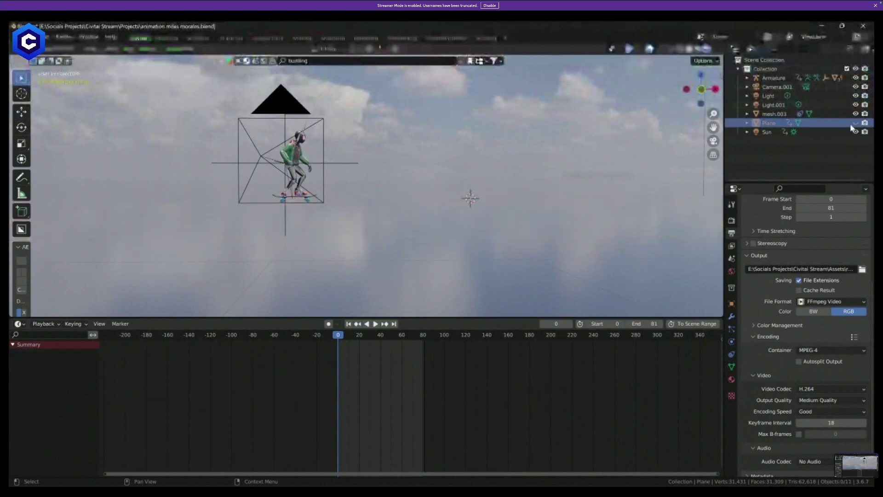
pyautogui.click(855, 122)
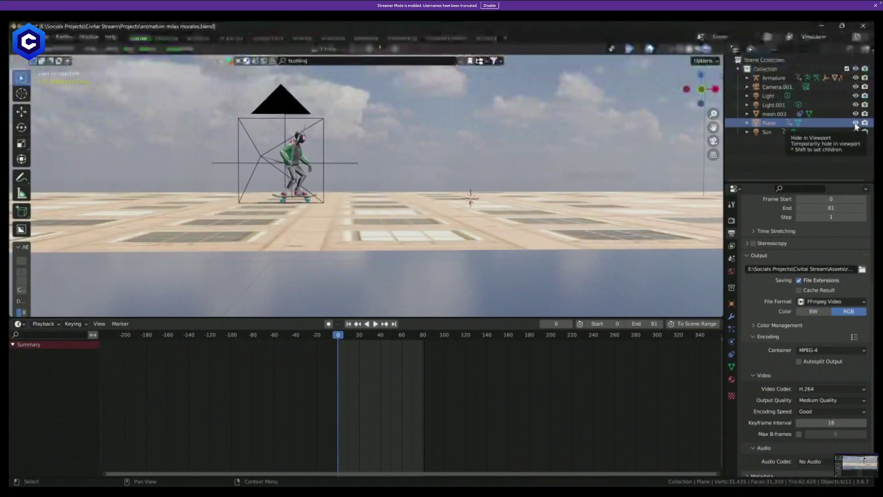
pyautogui.click(855, 123)
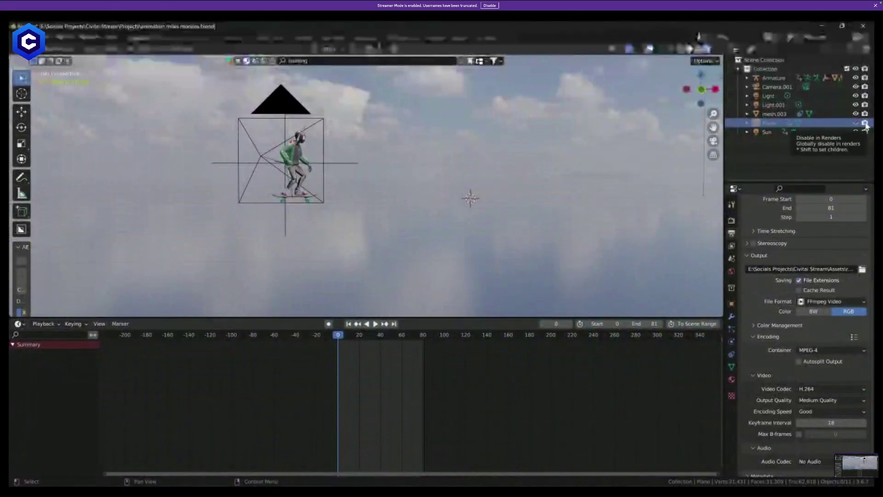
pyautogui.click(865, 124)
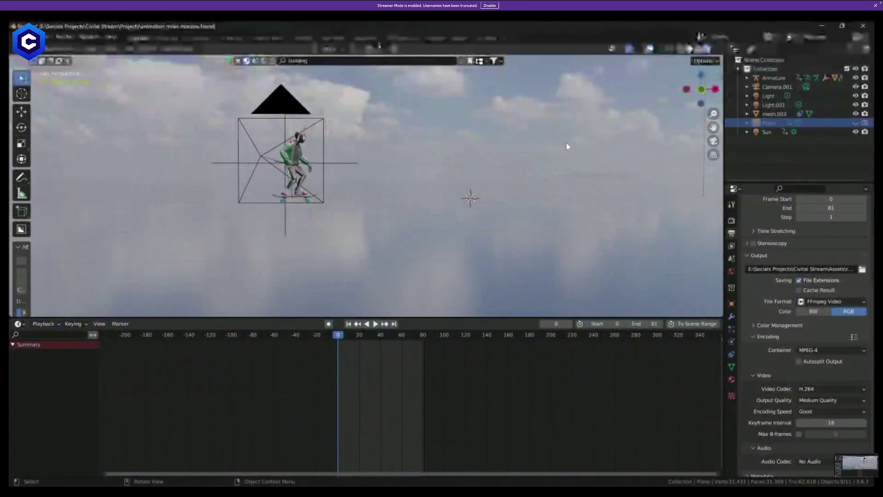
# Render the frame to check the character without the ground plane, and close the render window.
pyautogui.hotkey('ctrl', 'F12')
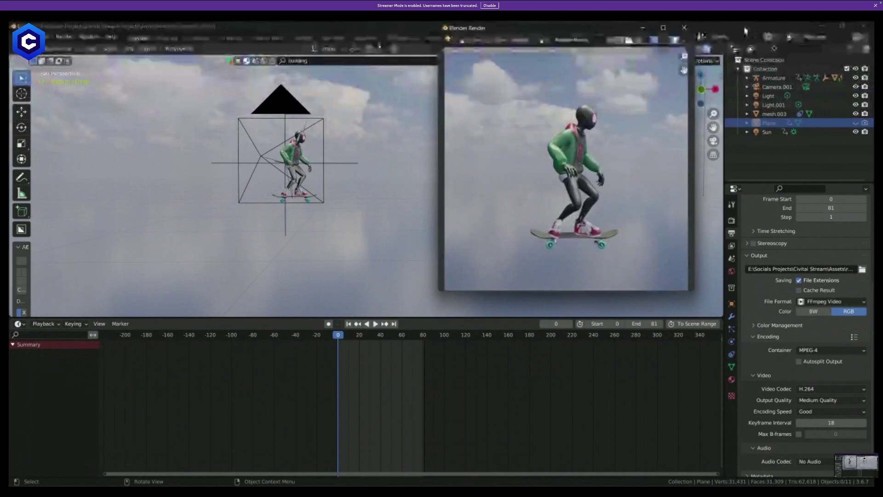
pyautogui.click(685, 27)
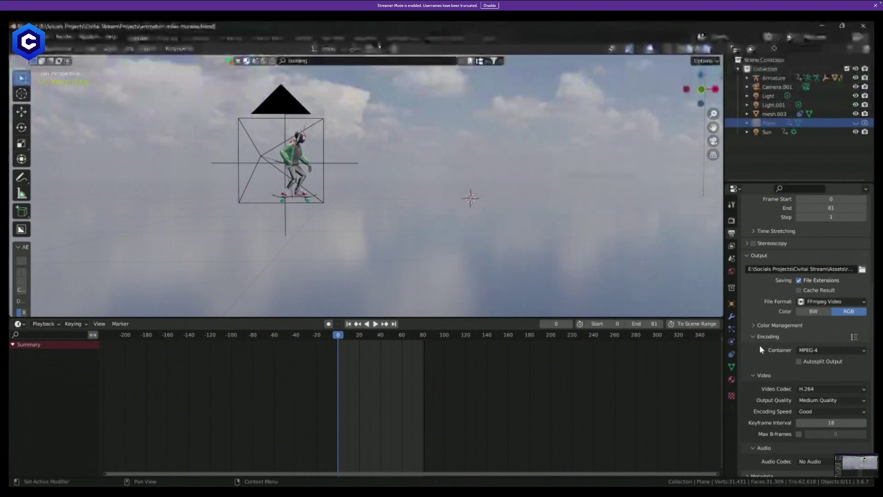
pyautogui.scroll(-1, 760, 345)
pyautogui.scroll(2, 759, 345)
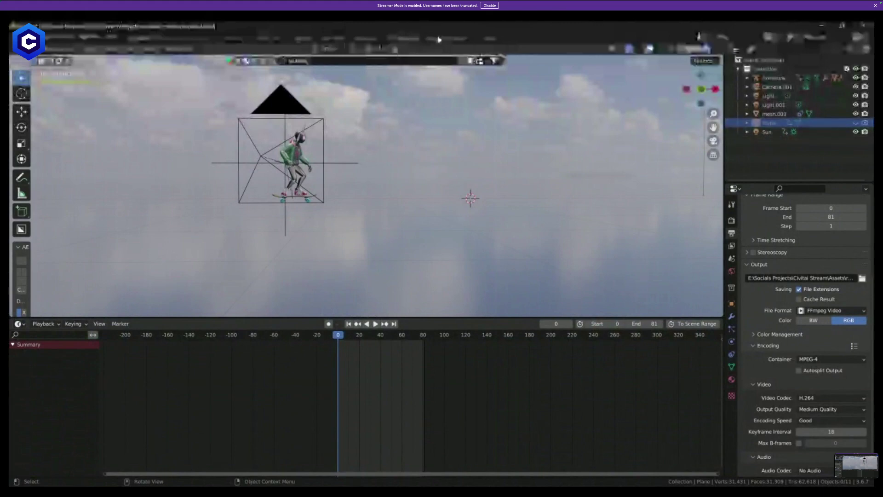
# Open the Compositing workspace, enable its nodes, and move the Composite node farther from Render Layers.
pyautogui.click(413, 39)
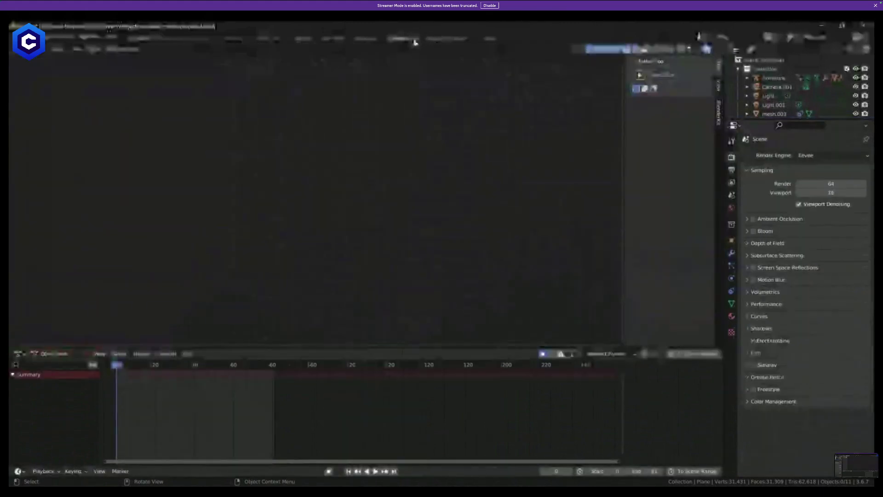
pyautogui.click(119, 49)
pyautogui.moveTo(236, 218); pyautogui.dragTo(197, 256, button='middle')
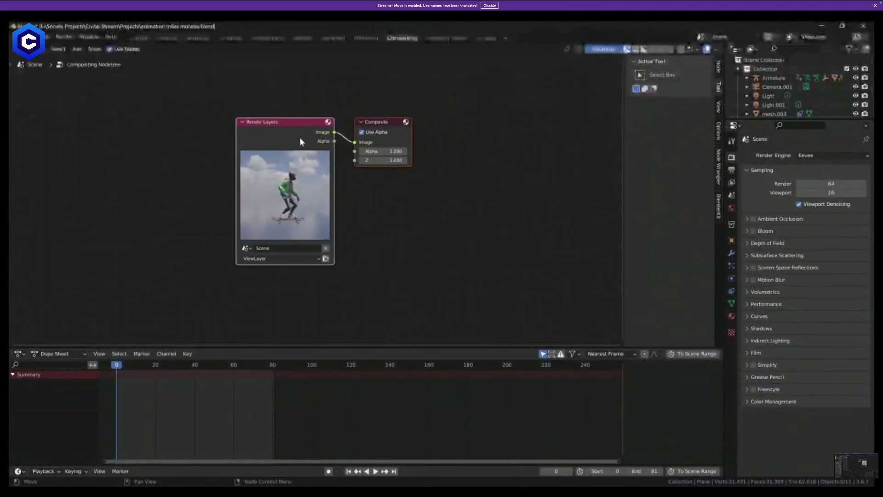
pyautogui.moveTo(299, 137); pyautogui.dragTo(186, 135, button='middle')
pyautogui.moveTo(280, 125); pyautogui.dragTo(396, 116)
# Unlink the kloofendal sky image from the world's environment texture and check the scene in the Layout and Rendering workspaces.
pyautogui.click(731, 208)
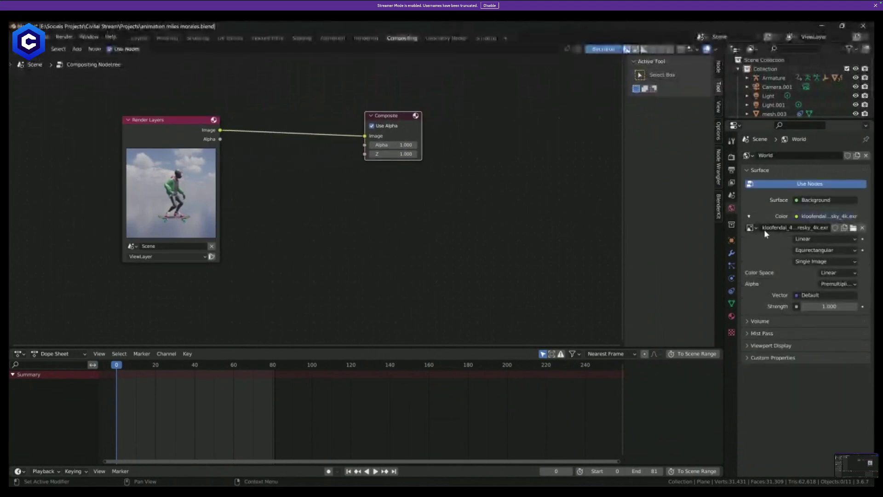
pyautogui.click(862, 228)
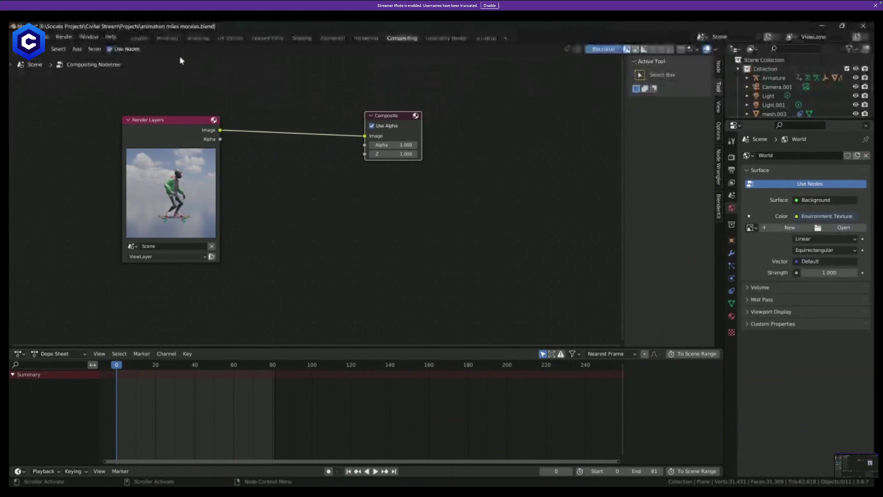
pyautogui.click(139, 38)
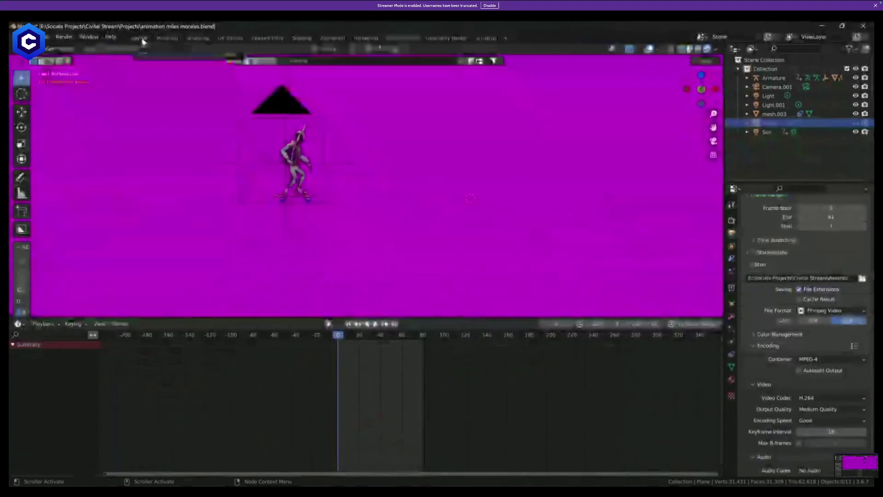
pyautogui.click(373, 40)
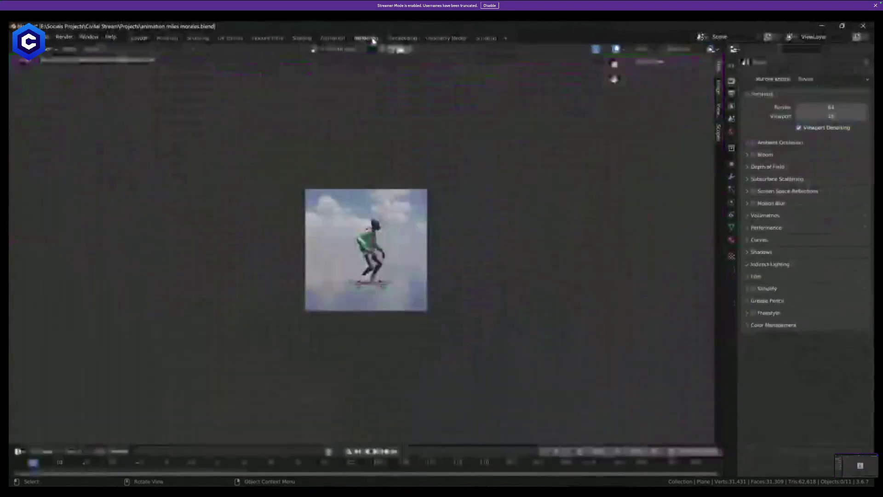
# Test-render the frame from the Compositing workspace, and remove the Environment Texture from the world's background color.
pyautogui.click(408, 41)
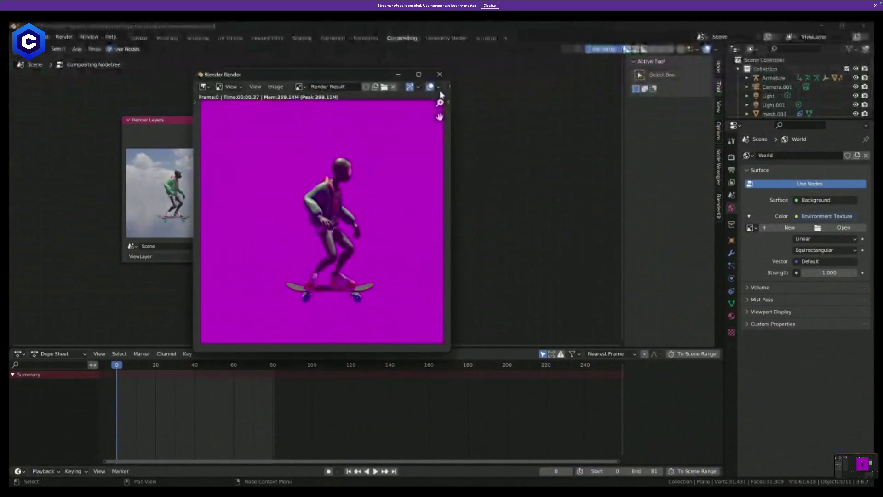
pyautogui.click(443, 77)
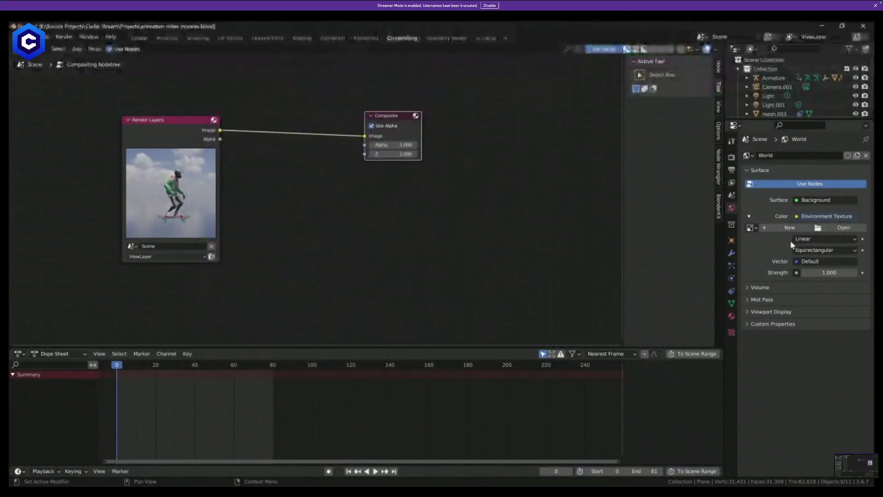
pyautogui.click(800, 217)
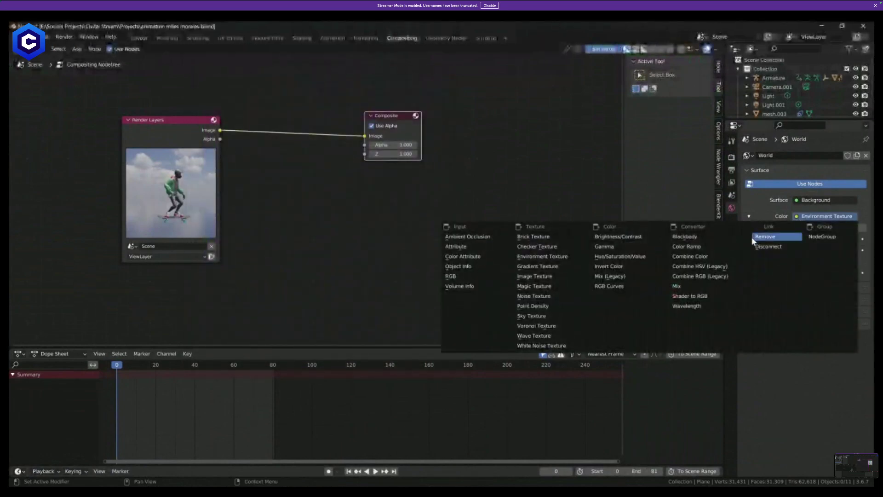
pyautogui.click(765, 236)
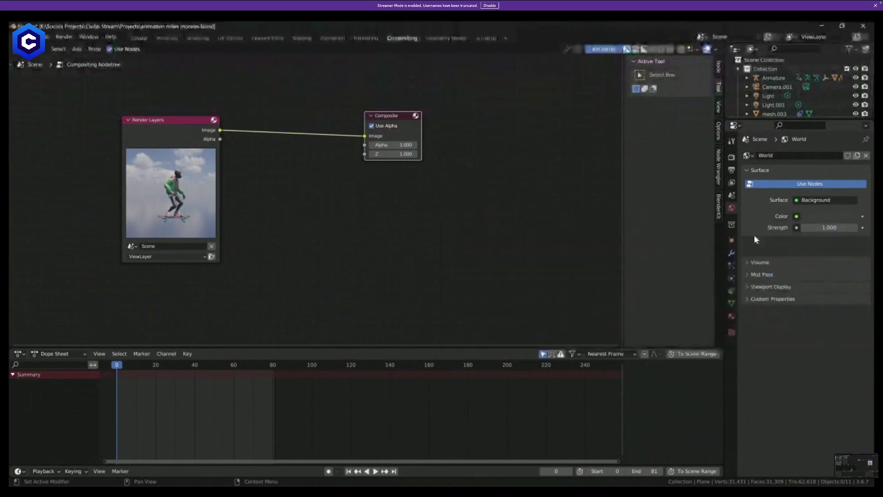
# Try an RGB input with a bright pale lavender tint as the world's background color.
pyautogui.click(796, 216)
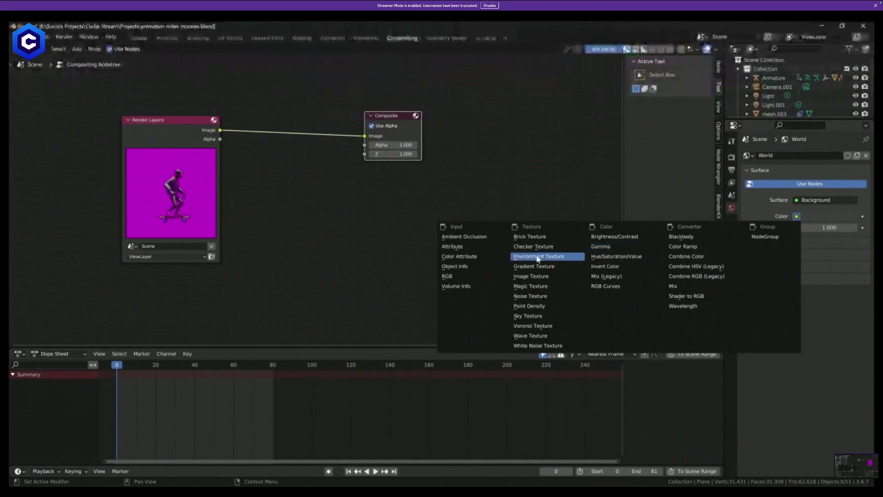
pyautogui.click(449, 276)
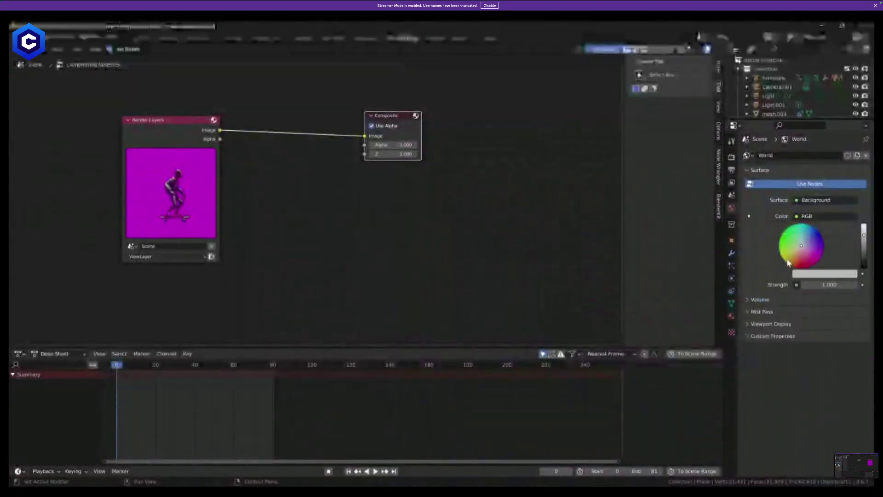
pyautogui.click(804, 246)
pyautogui.keyDown('ctrl'); pyautogui.scroll(5, 793, 233); pyautogui.keyUp('ctrl')
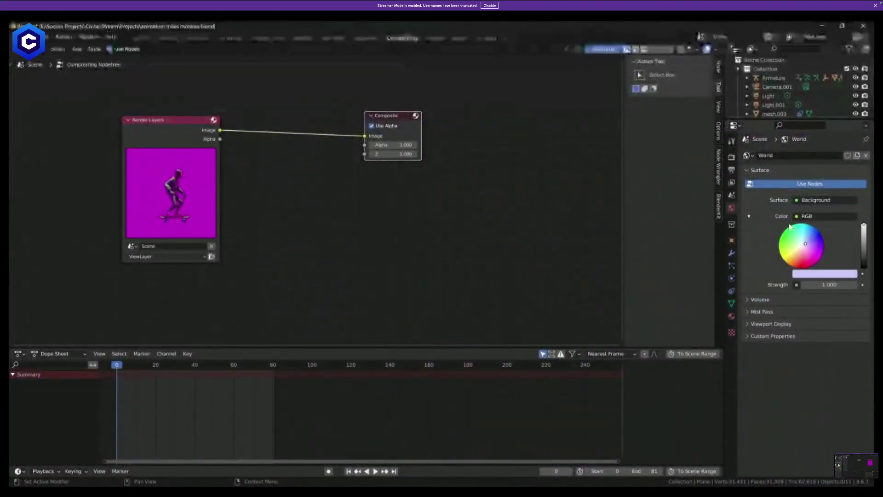
pyautogui.click(782, 237)
pyautogui.click(808, 200)
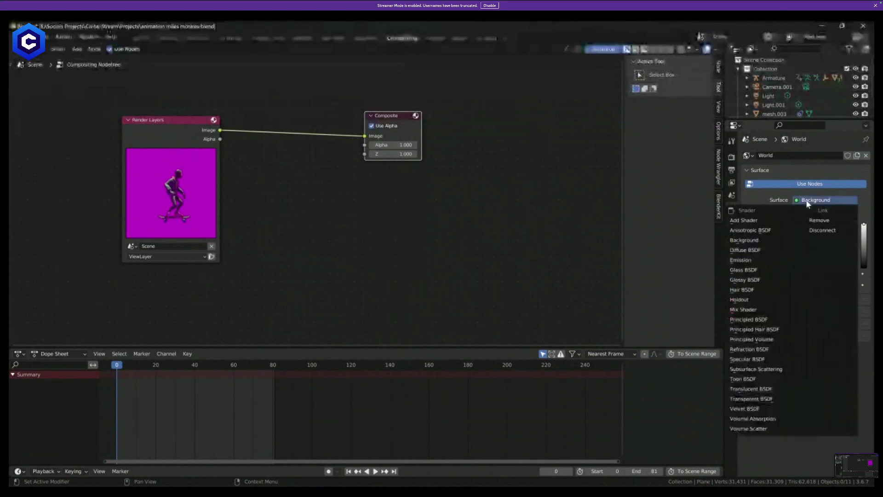
pyautogui.press('Escape')
# Try RGB Curves and Color Attribute as the input for the world's background color.
pyautogui.click(799, 216)
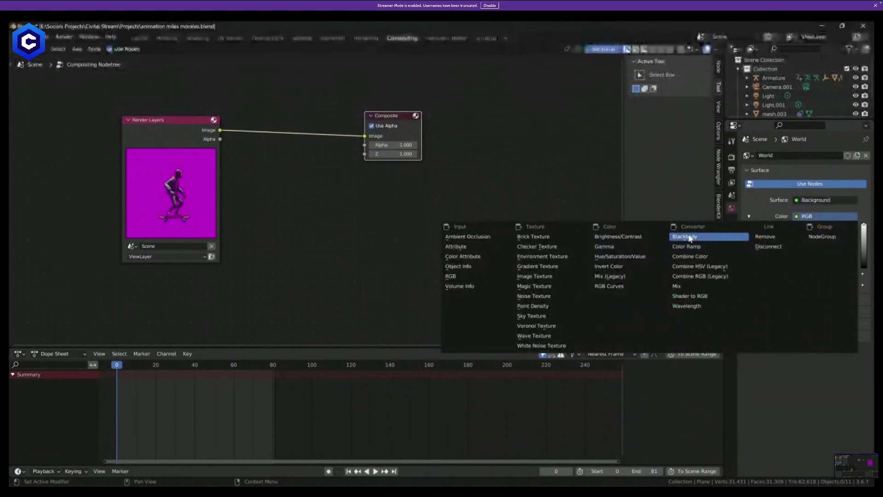
pyautogui.click(626, 287)
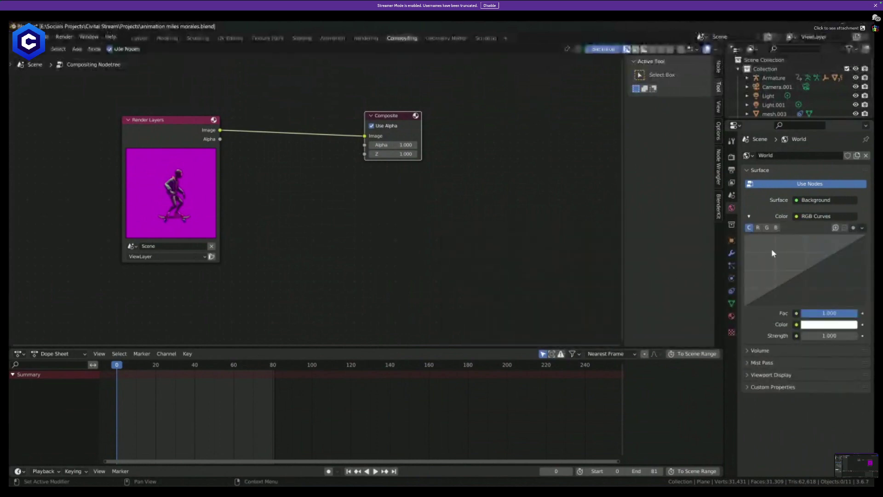
pyautogui.click(796, 215)
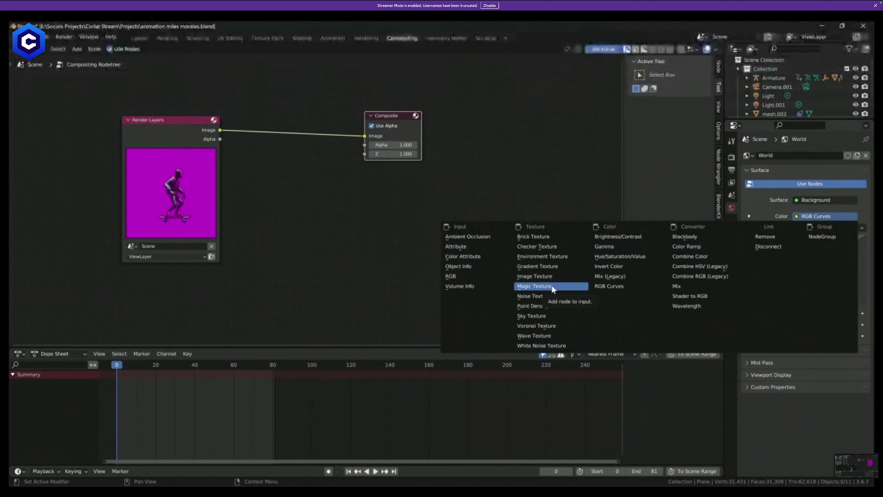
pyautogui.click(477, 257)
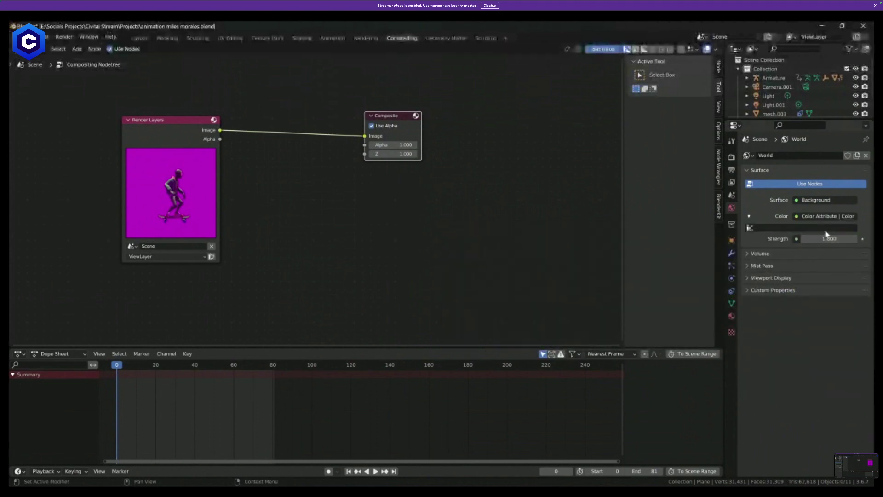
# Disconnect the input of the world's background color, test-render the frame, and close the render window.
pyautogui.click(823, 217)
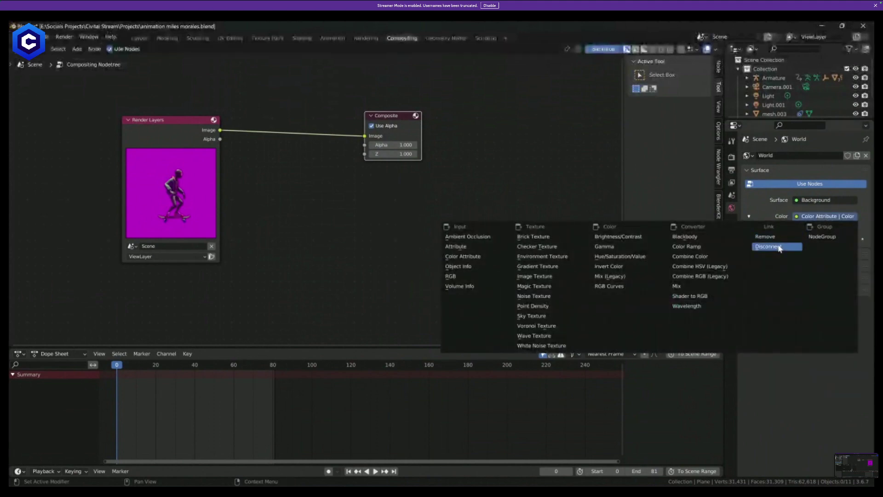
pyautogui.click(779, 247)
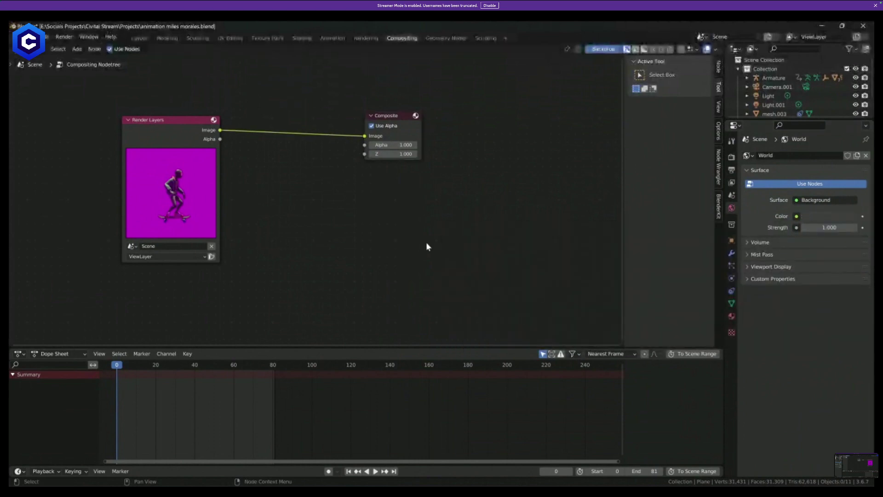
pyautogui.press('F12')
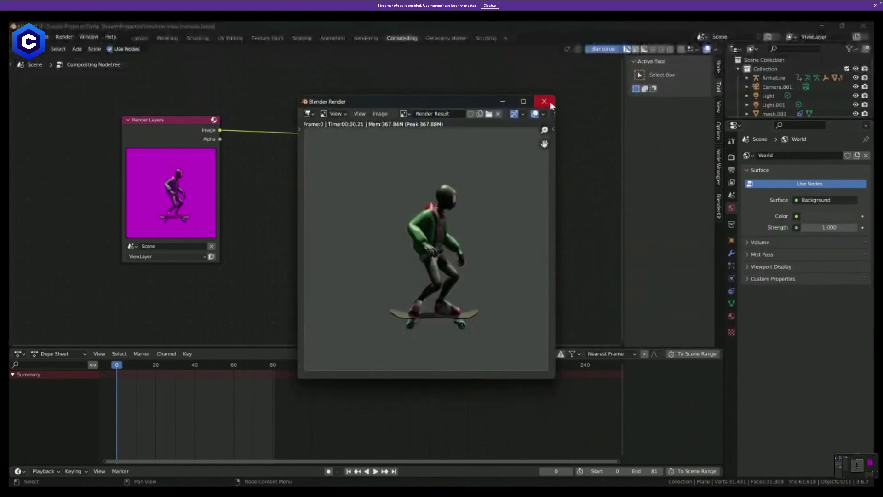
pyautogui.click(544, 101)
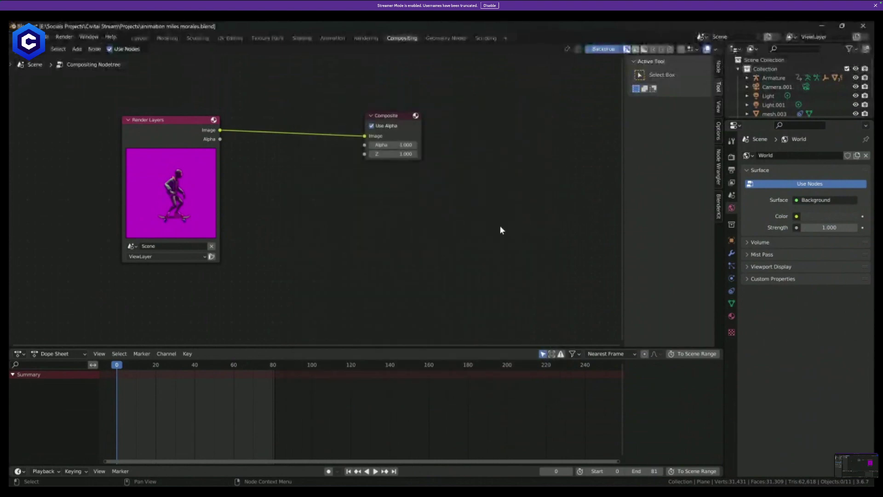
# Move the Composite node farther from Render Layers and add an Alpha Over node between them.
pyautogui.moveTo(398, 114); pyautogui.dragTo(426, 120)
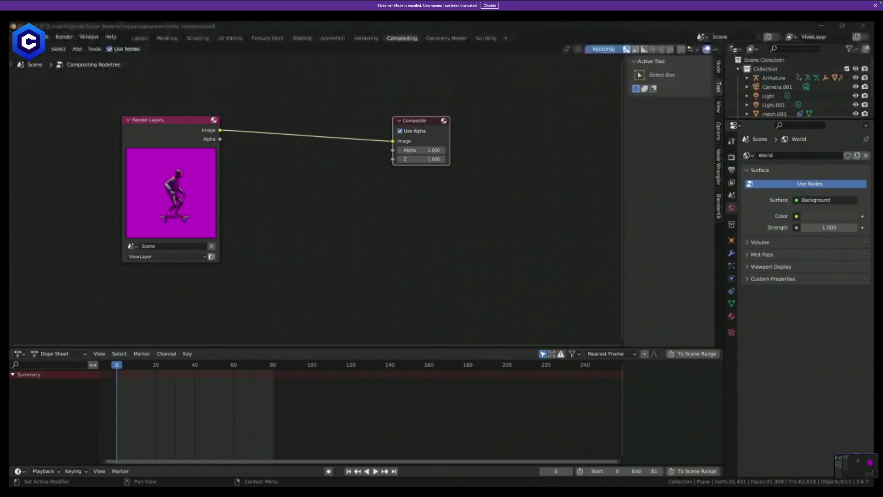
pyautogui.moveTo(407, 124); pyautogui.dragTo(535, 143)
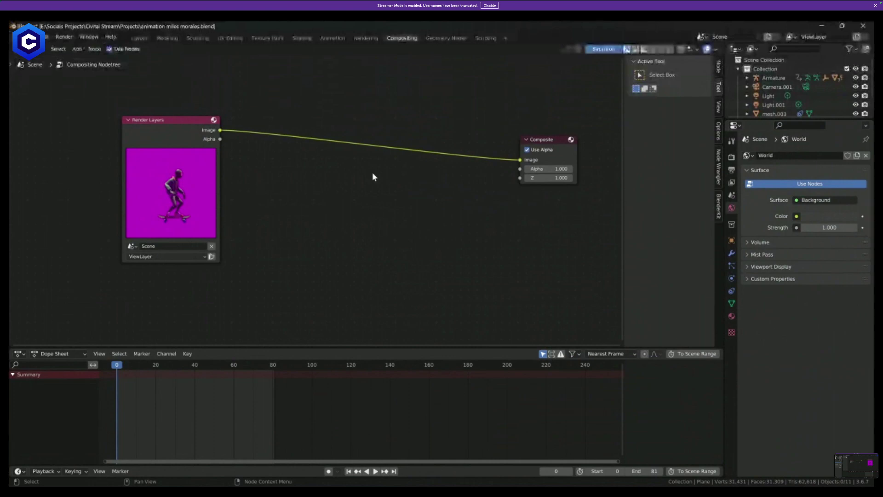
pyautogui.hotkey('shift', 'a')
pyautogui.write('s')
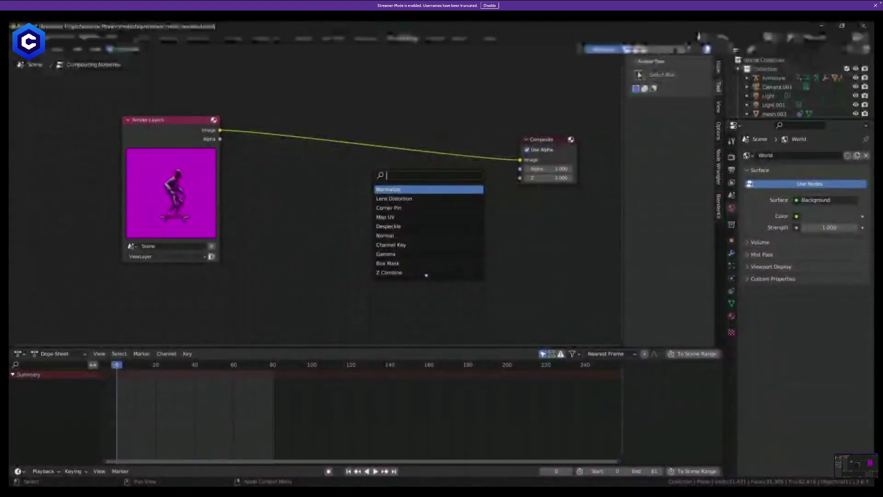
pyautogui.write('alph')
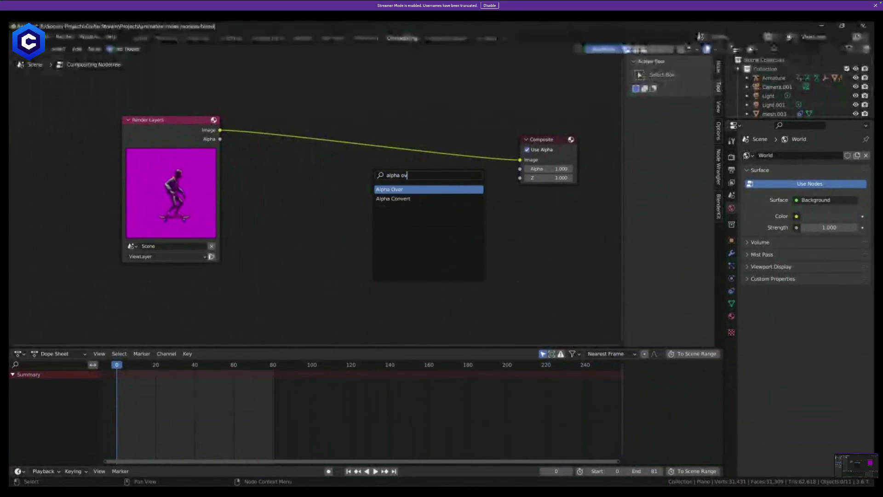
pyautogui.write('a ov')
pyautogui.press('Return')
pyautogui.click(358, 177)
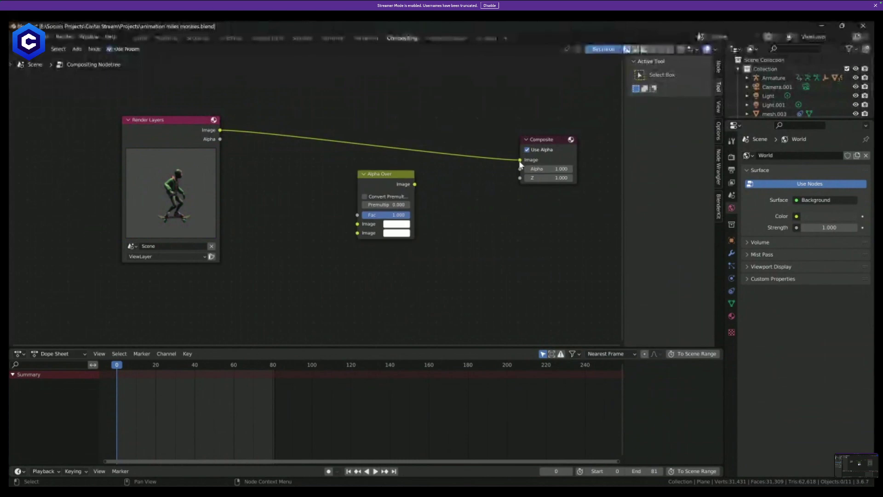
# Replace the direct image link by routing the Render Layers alpha through Alpha Over's first image input to Composite, with black as the second image color.
pyautogui.moveTo(520, 164); pyautogui.dragTo(294, 133)
pyautogui.moveTo(220, 139); pyautogui.dragTo(233, 146)
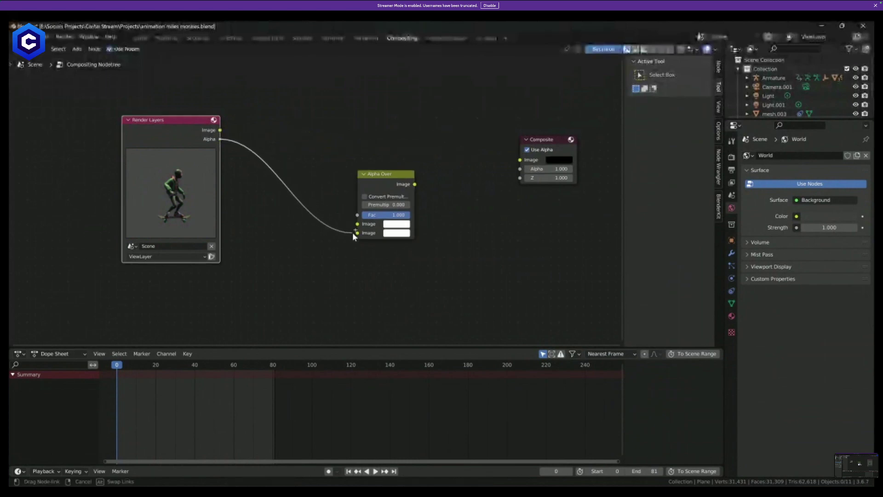
pyautogui.moveTo(353, 233); pyautogui.dragTo(357, 224)
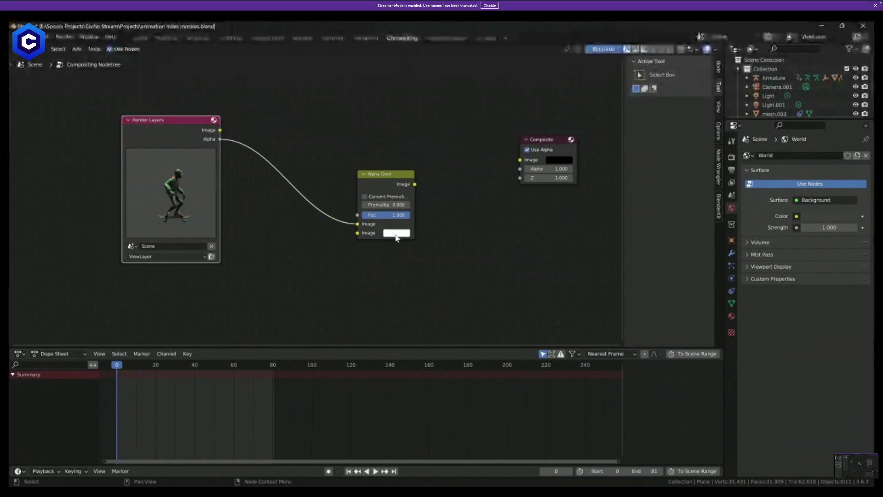
pyautogui.click(396, 233)
pyautogui.moveTo(453, 147); pyautogui.dragTo(520, 160)
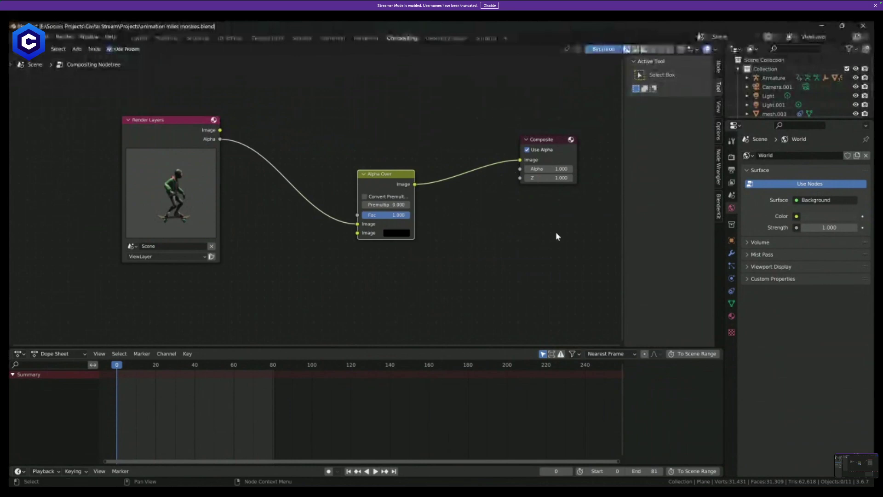
# Lower the Composite node, add a Viewer node above it, and connect the Alpha Over output to the Viewer's image input.
pyautogui.moveTo(547, 160); pyautogui.dragTo(536, 228)
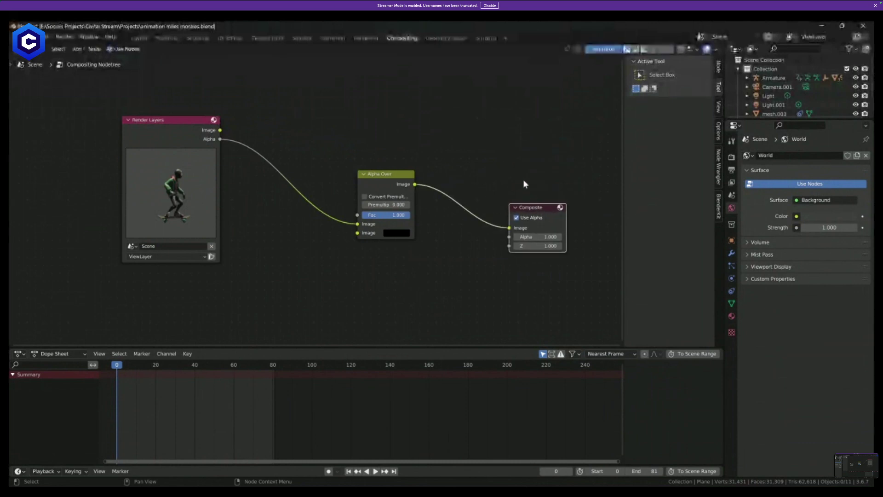
pyautogui.hotkey('shift', 'a')
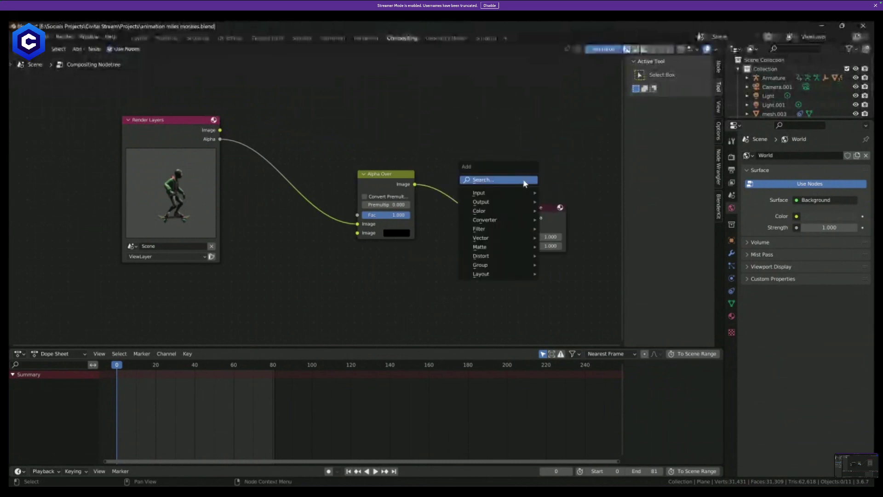
pyautogui.click(524, 181)
pyautogui.write('viewer')
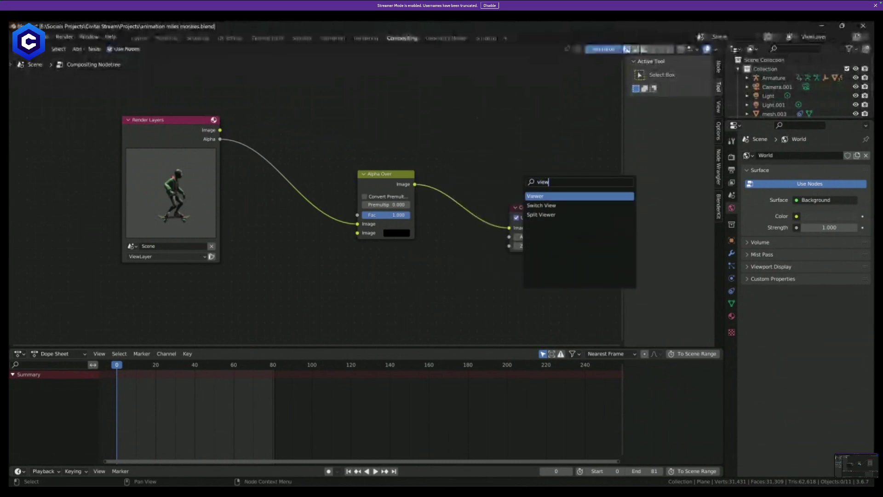
pyautogui.press('Return')
pyautogui.click(516, 139)
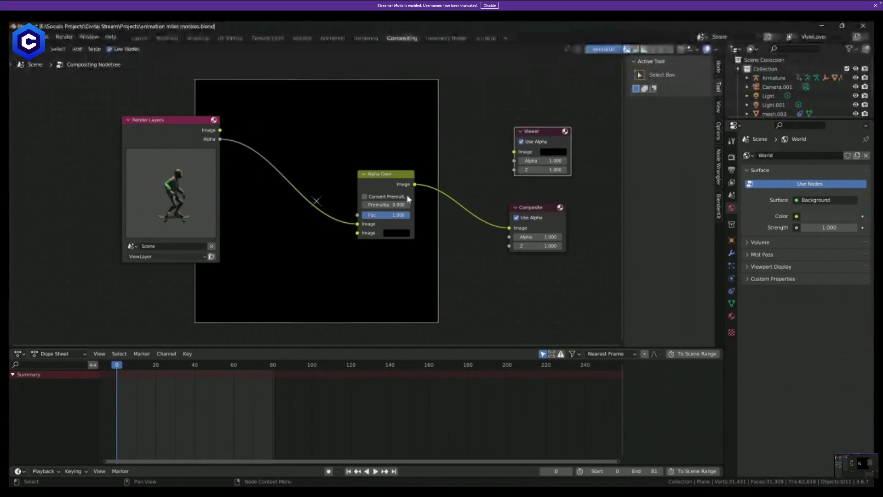
pyautogui.moveTo(415, 184); pyautogui.dragTo(508, 151)
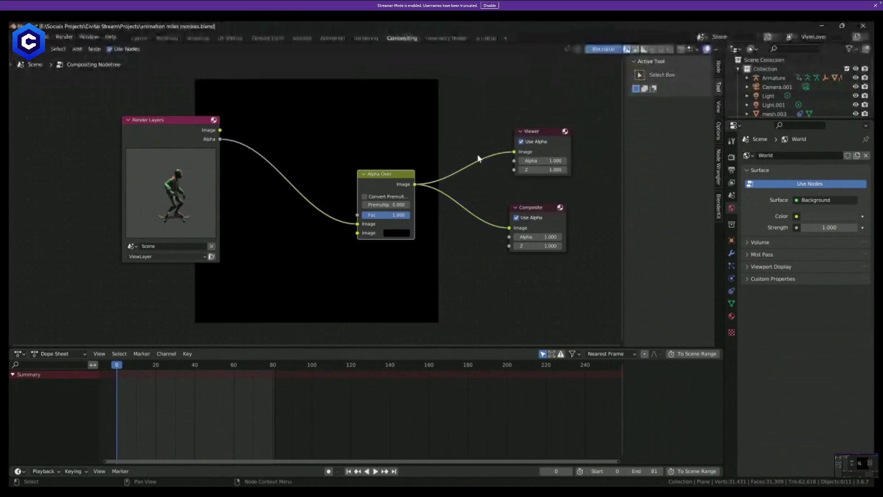
pyautogui.scroll(-1, 478, 159)
pyautogui.moveTo(470, 140); pyautogui.dragTo(507, 188, button='middle')
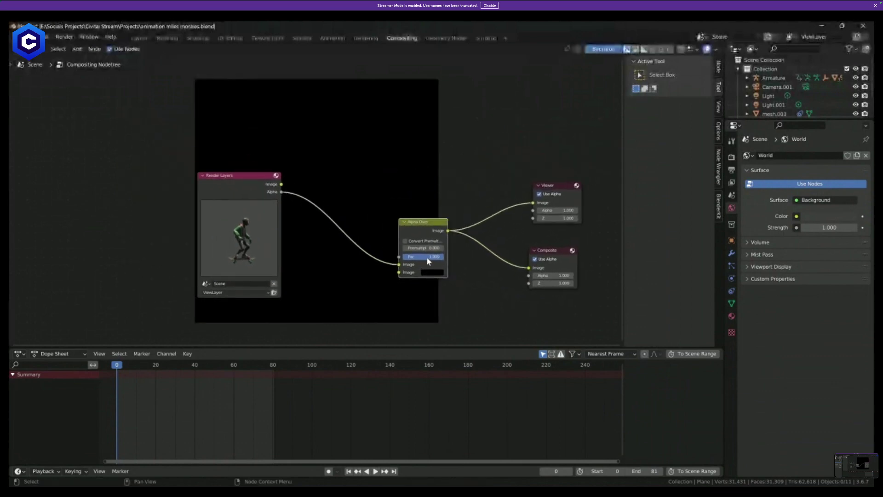
# Return to the Layout workspace and test-render the frame with the Alpha Over compositing setup.
pyautogui.moveTo(427, 259); pyautogui.dragTo(405, 249)
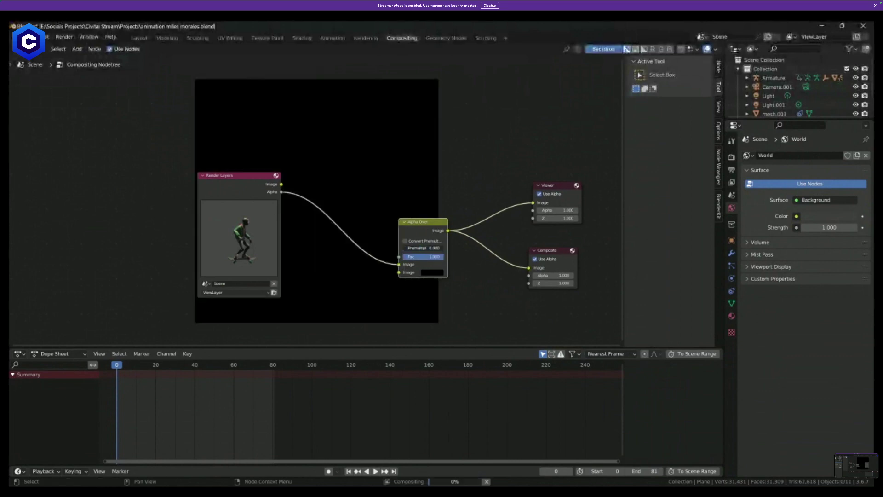
pyautogui.click(138, 38)
pyautogui.press('F12')
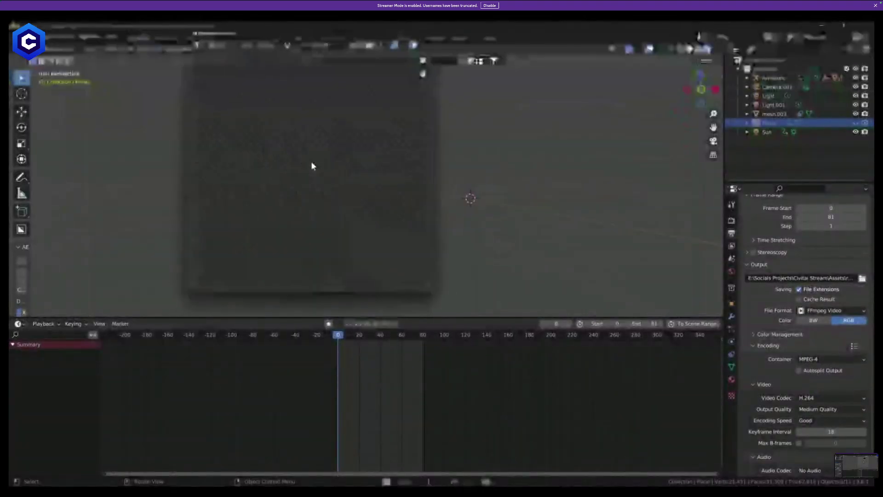
pyautogui.click(429, 28)
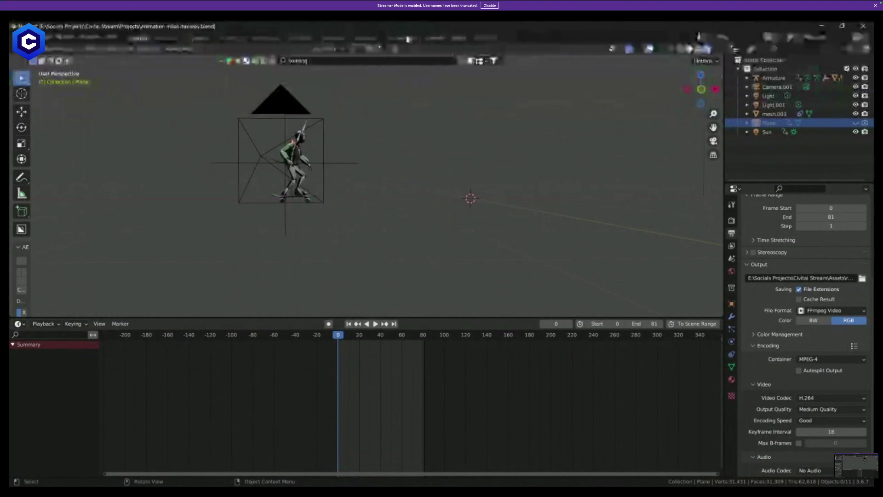
# Switch to ComfyUI in the browser and queue the skateboarding video workflow for generation.
pyautogui.click(348, 41)
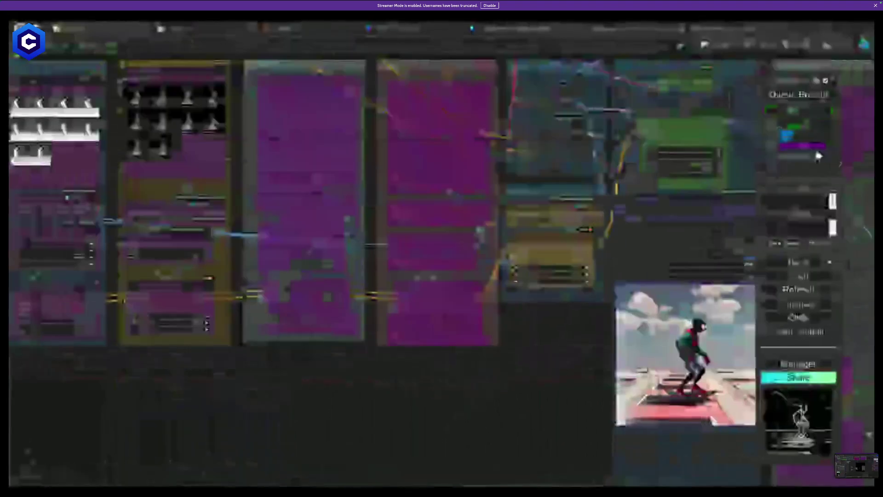
pyautogui.moveTo(522, 378); pyautogui.dragTo(286, 282)
pyautogui.scroll(5, 381, 341)
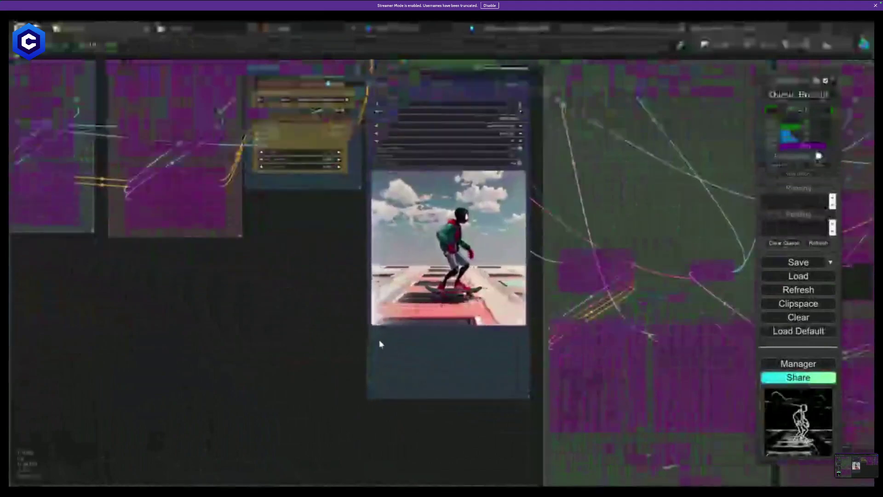
pyautogui.moveTo(377, 341); pyautogui.dragTo(322, 379)
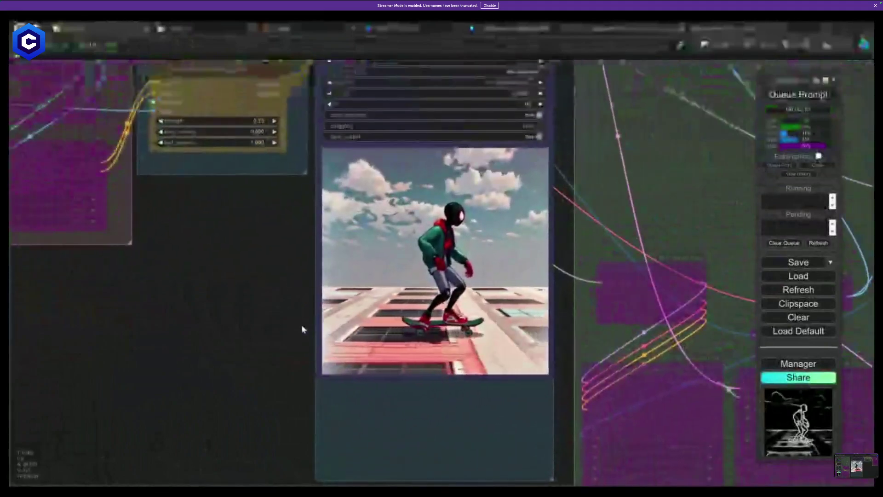
pyautogui.moveTo(302, 328); pyautogui.dragTo(516, 407)
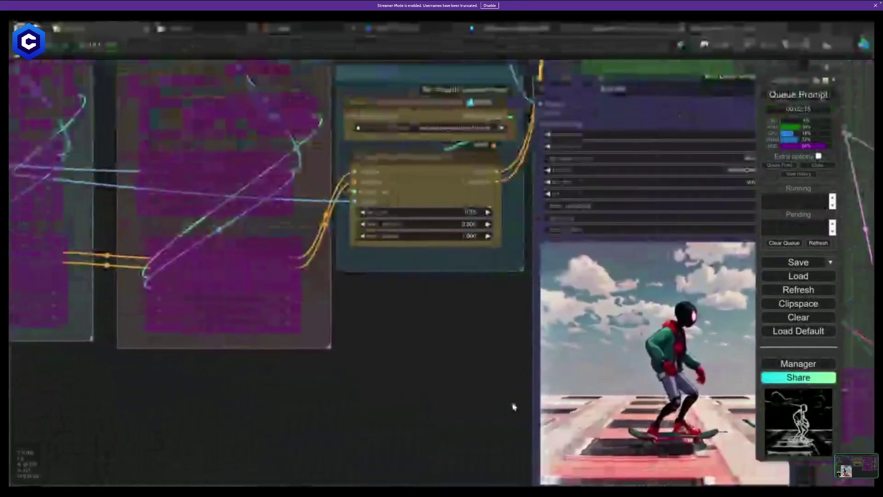
pyautogui.scroll(-3, 467, 379)
pyautogui.scroll(-2, 438, 311)
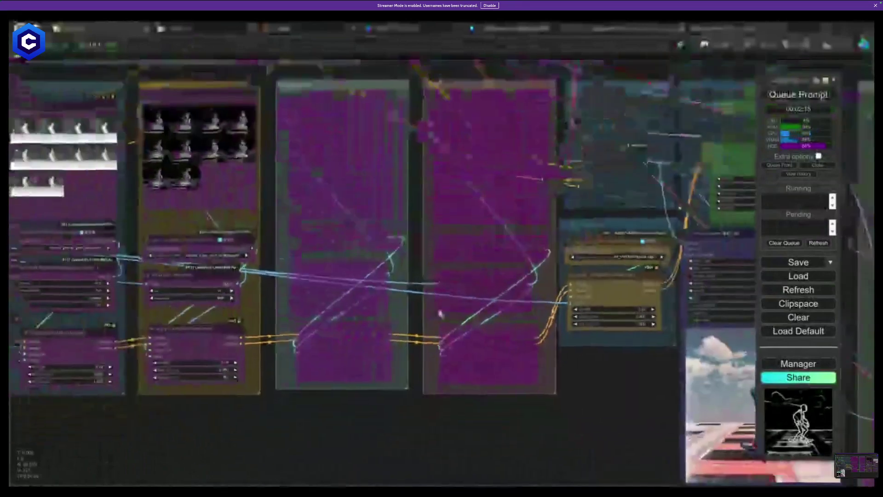
pyautogui.scroll(5, 327, 268)
pyautogui.moveTo(328, 268); pyautogui.dragTo(435, 351)
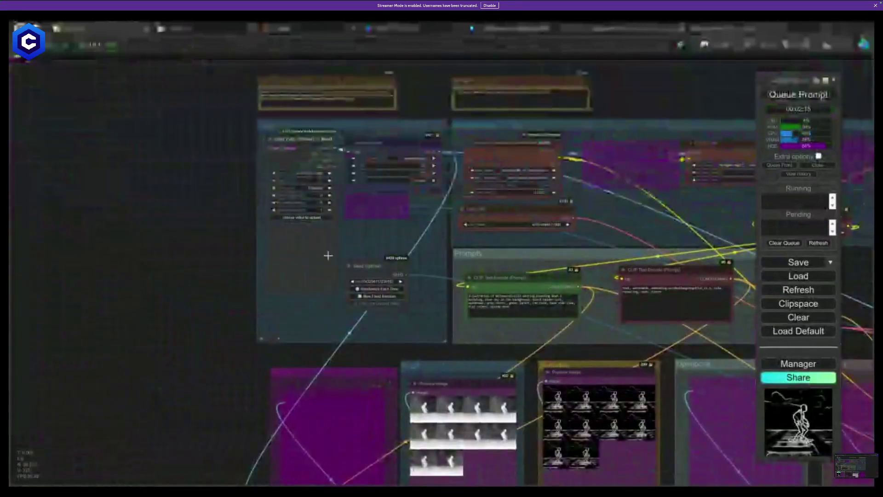
pyautogui.moveTo(329, 303); pyautogui.dragTo(19, 158)
pyautogui.scroll(1, 352, 169)
pyautogui.click(783, 98)
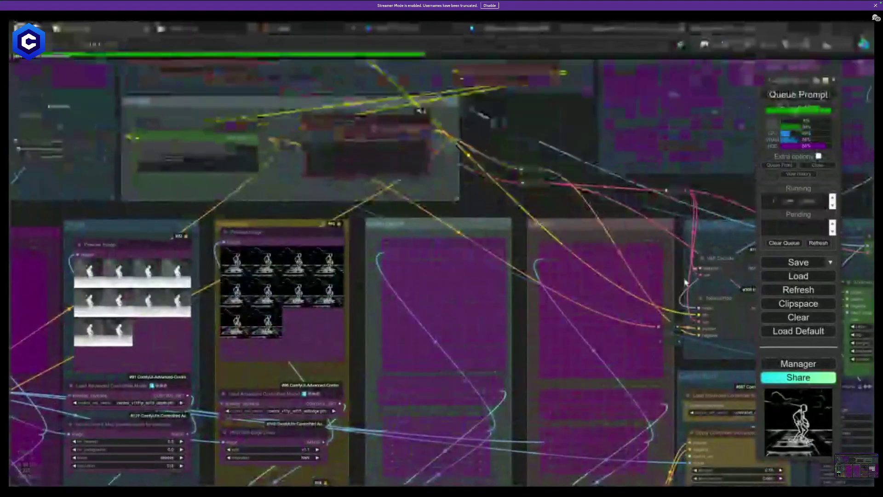
# Examine the stylized skateboarding character in the video output preview.
pyautogui.moveTo(678, 364); pyautogui.dragTo(337, 248)
pyautogui.scroll(3, 426, 279)
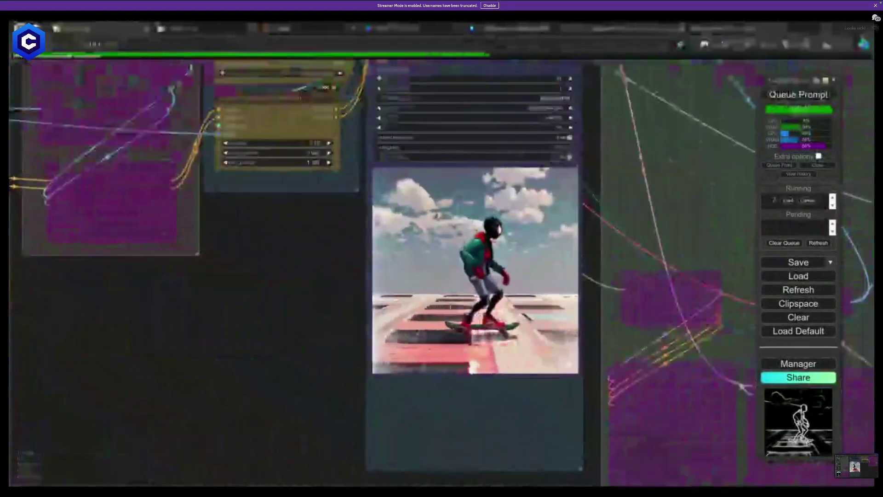
pyautogui.scroll(2, 450, 306)
pyautogui.scroll(-2, 462, 306)
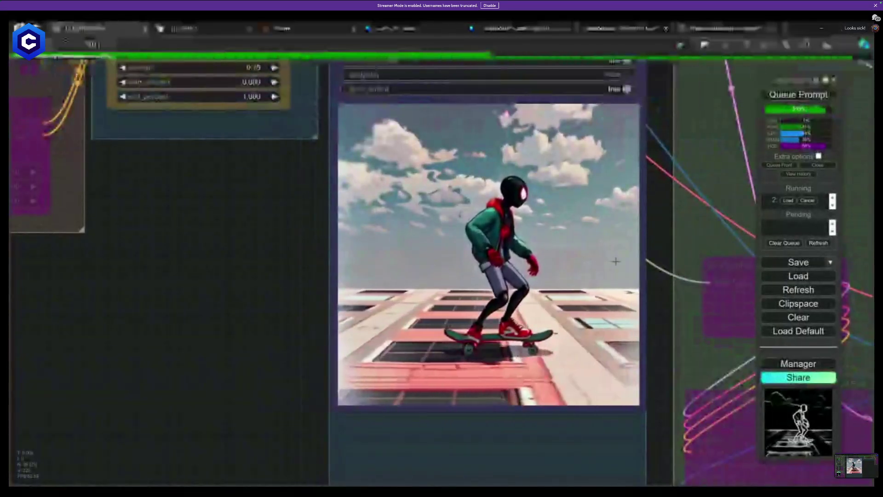
pyautogui.moveTo(655, 235); pyautogui.dragTo(645, 262)
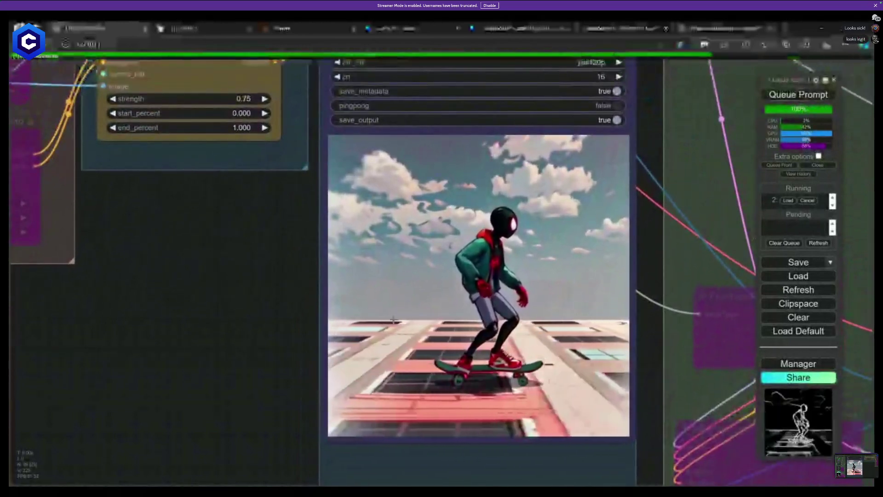
# Review the ControlNet preview frames and the checkpoint, VAE and LoRA settings of the workflow.
pyautogui.moveTo(496, 306); pyautogui.dragTo(582, 389)
pyautogui.moveTo(276, 298); pyautogui.dragTo(583, 420)
pyautogui.moveTo(319, 232); pyautogui.dragTo(718, 483)
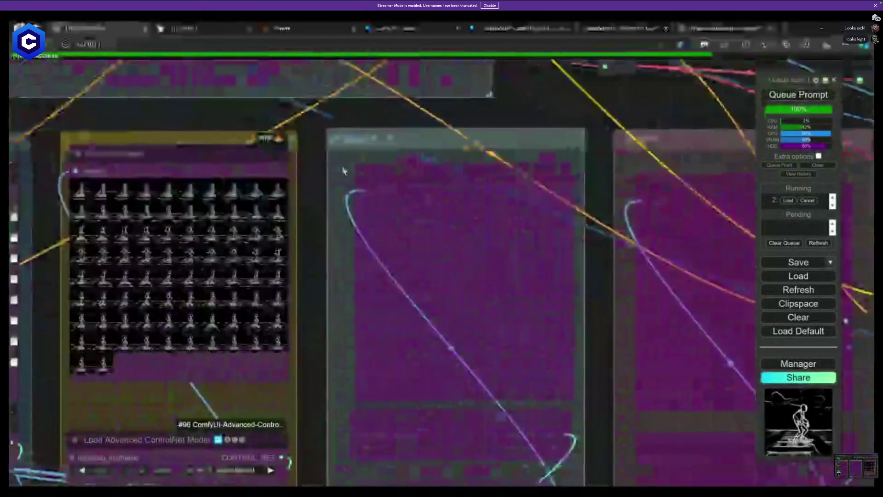
pyautogui.moveTo(343, 173); pyautogui.dragTo(560, 460)
pyautogui.scroll(1, 560, 460)
pyautogui.moveTo(441, 168); pyautogui.dragTo(397, 385)
pyautogui.moveTo(727, 321); pyautogui.dragTo(775, 368)
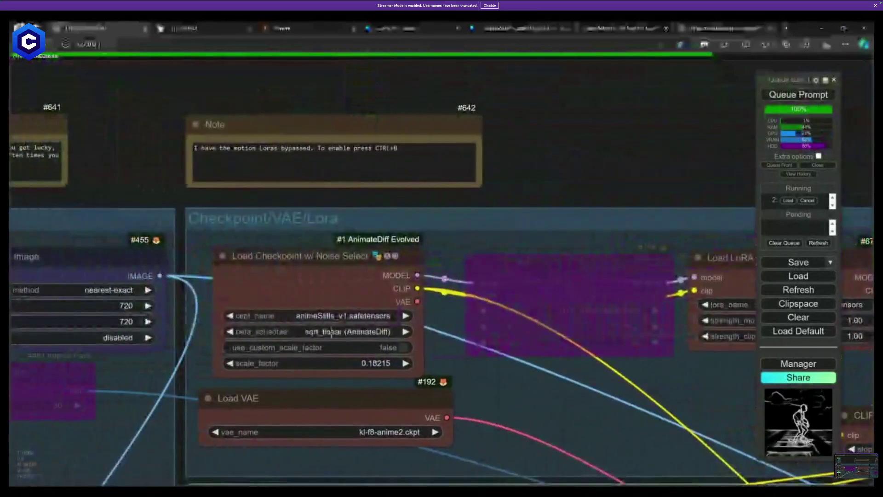
pyautogui.scroll(-3, 526, 388)
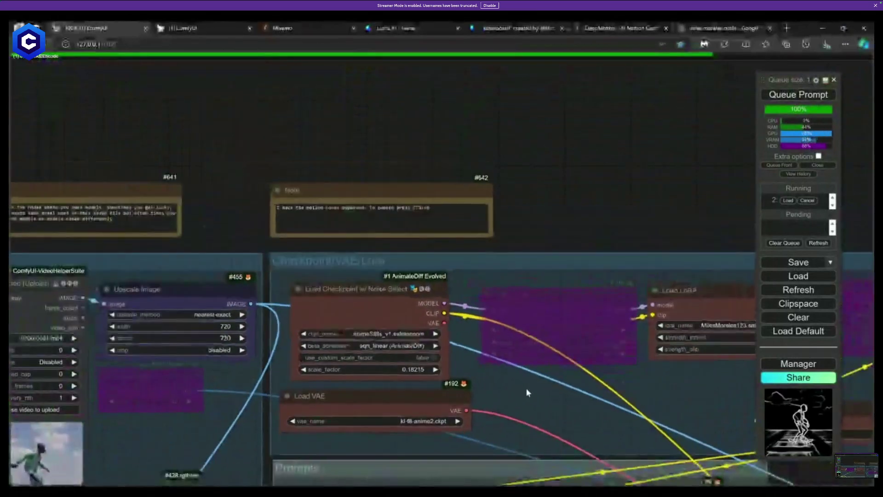
# Return to the video output preview and inspect the character, sky and building-like ground up close.
pyautogui.moveTo(575, 397); pyautogui.dragTo(272, 215)
pyautogui.moveTo(536, 306); pyautogui.dragTo(416, 143)
pyautogui.scroll(-3, 650, 338)
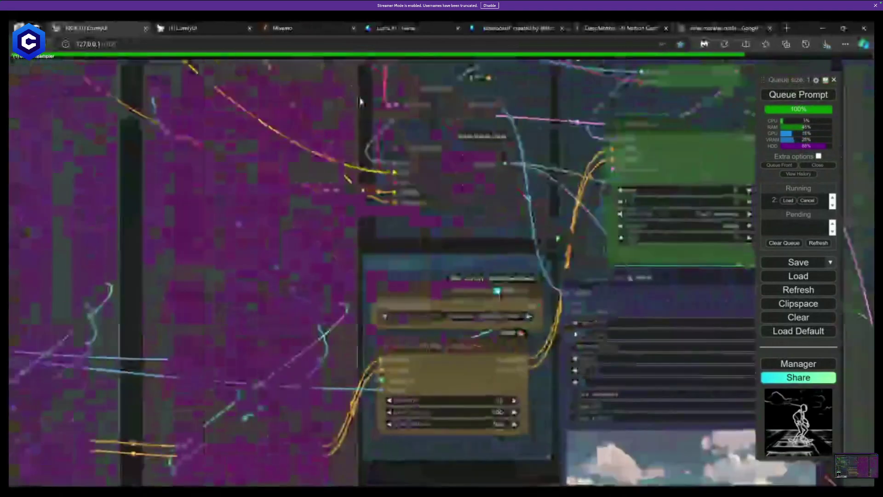
pyautogui.scroll(4, 499, 262)
pyautogui.scroll(1, 500, 262)
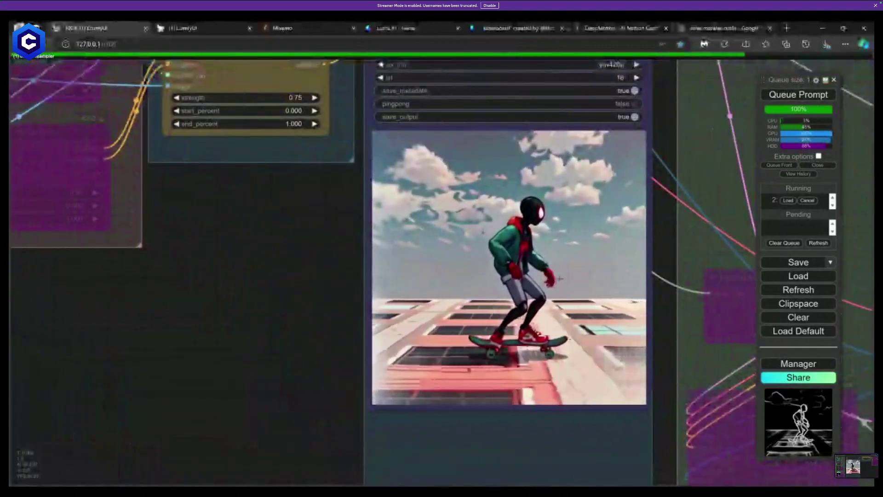
pyautogui.scroll(6, 564, 284)
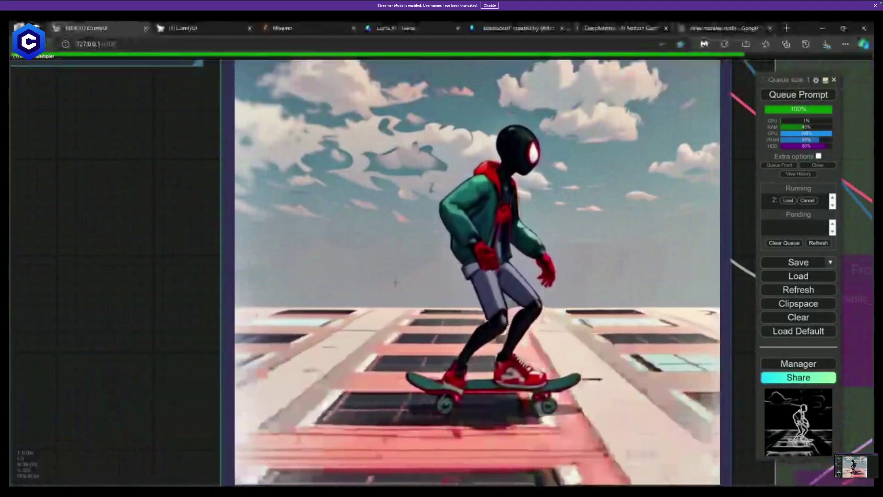
pyautogui.scroll(-5, 196, 295)
pyautogui.moveTo(198, 292); pyautogui.dragTo(336, 386)
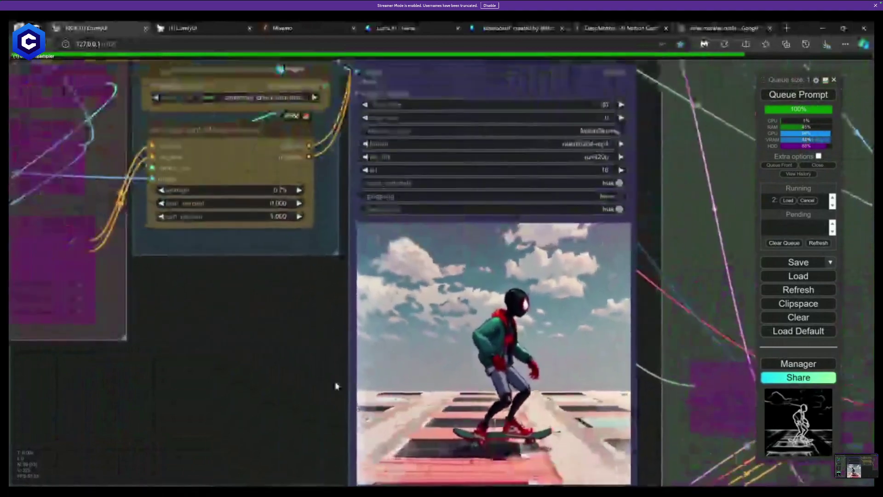
pyautogui.scroll(-8, 305, 357)
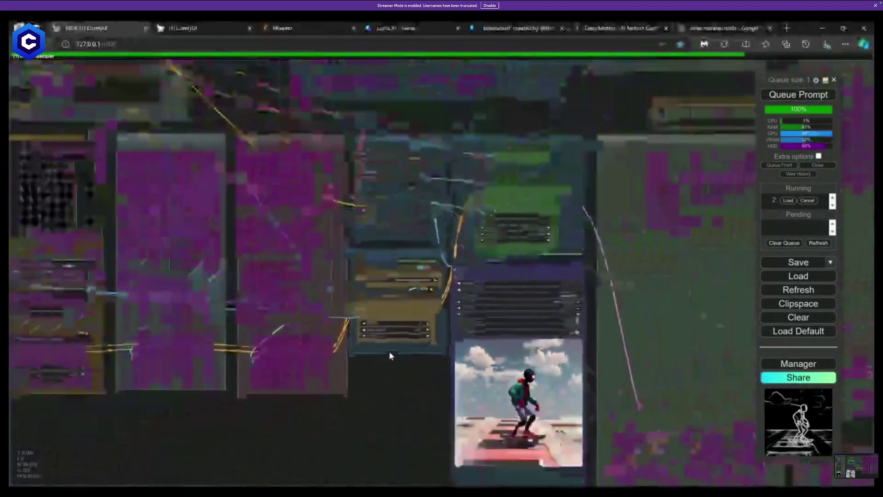
# Switch to Blender's compositor and test-render the frame with the render layer's alpha feeding the Alpha Over node.
pyautogui.scroll(-2, 389, 351)
pyautogui.moveTo(69, 152); pyautogui.dragTo(21, 145)
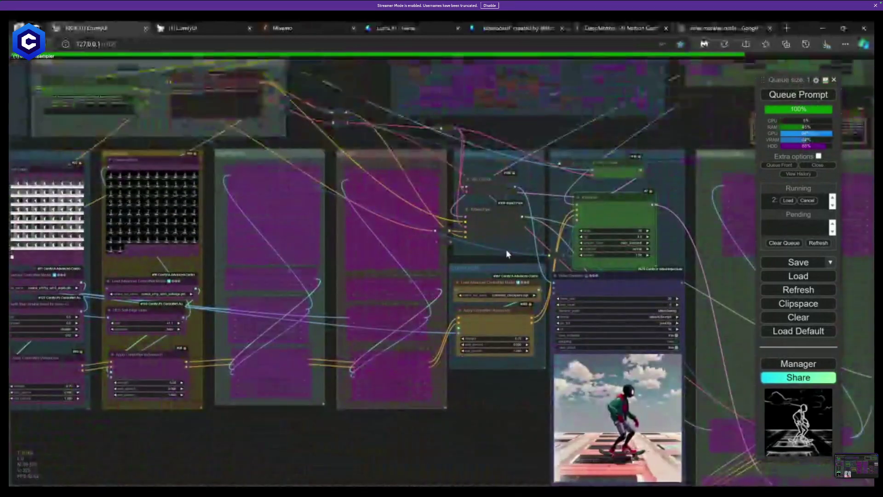
pyautogui.moveTo(506, 249); pyautogui.dragTo(473, 249)
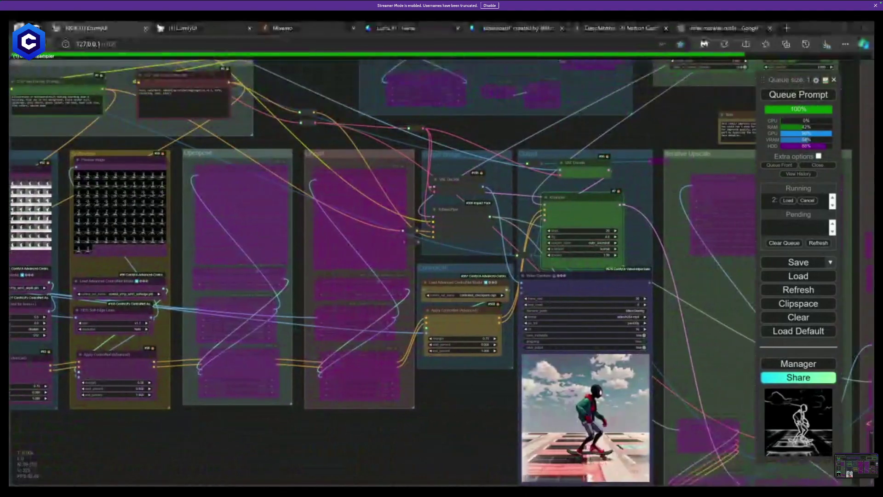
pyautogui.hotkey('alt', 'Tab')
pyautogui.scroll(1, 481, 302)
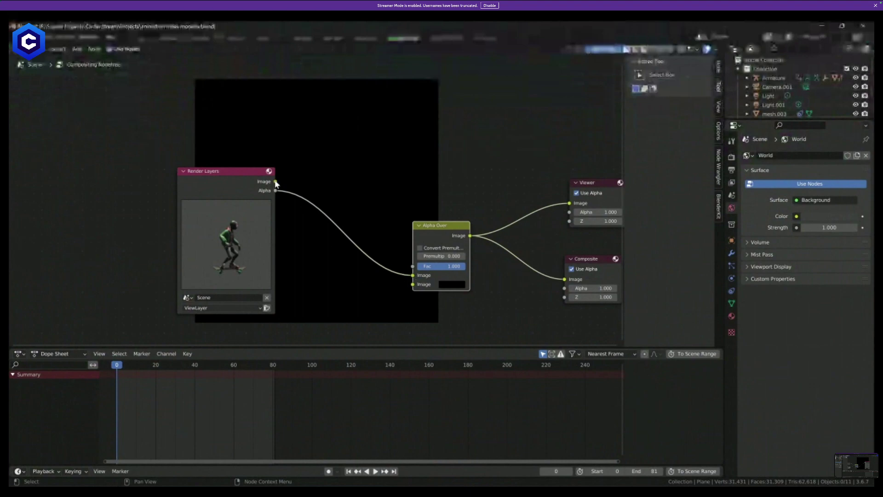
pyautogui.moveTo(271, 183); pyautogui.dragTo(273, 183)
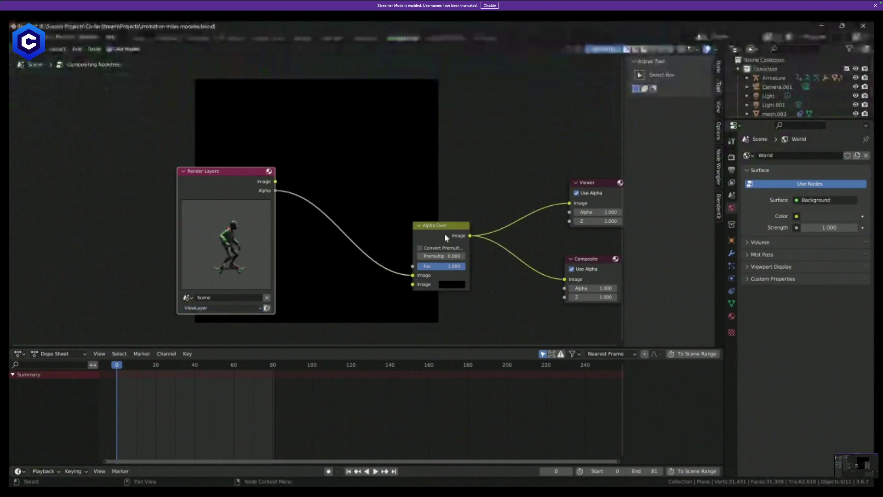
pyautogui.press('F12')
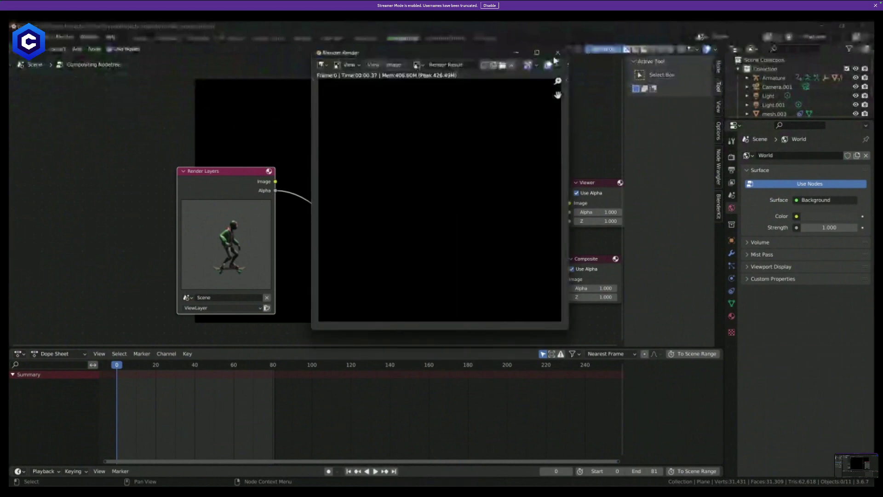
pyautogui.press('Escape')
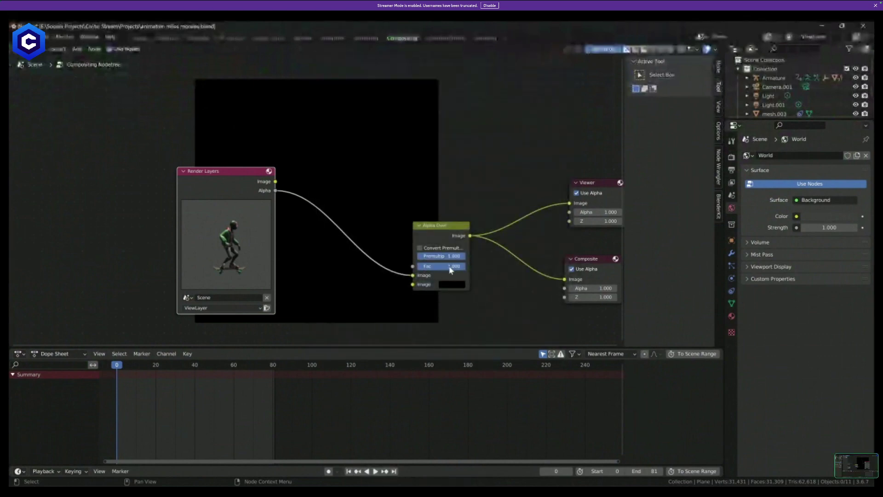
# Try the Alpha Over node with Fac 0 and different Premultiply values, rendering the frame to check the effect.
pyautogui.press('BackSpace')
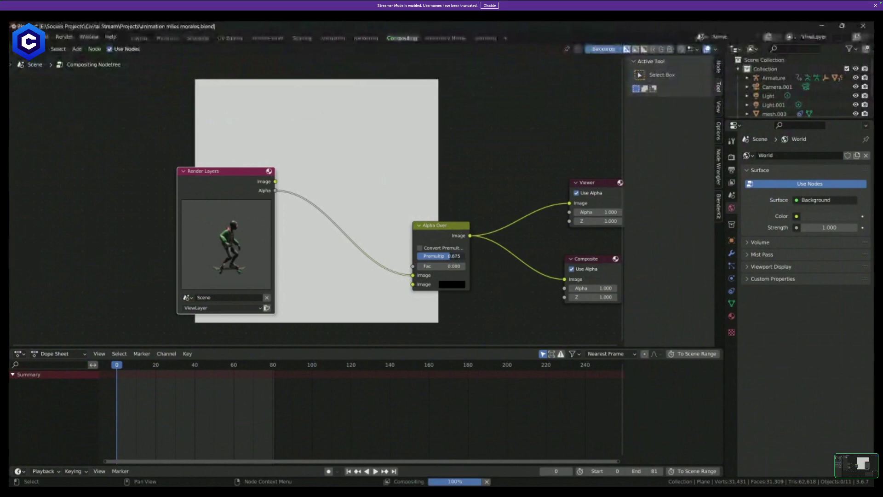
pyautogui.press('F12')
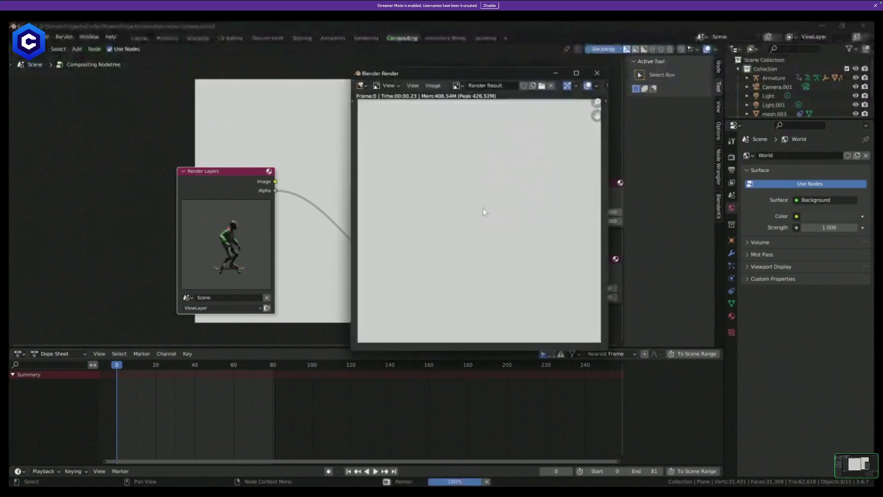
pyautogui.click(598, 75)
pyautogui.press('F12')
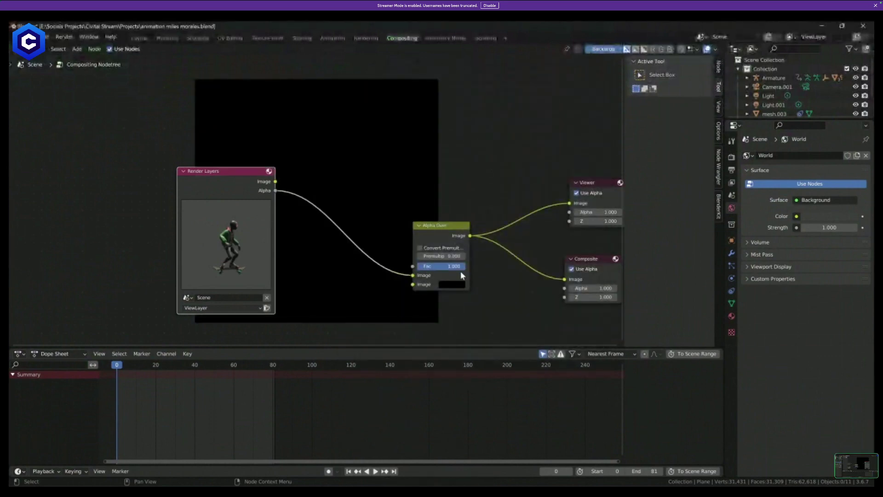
pyautogui.click(572, 133)
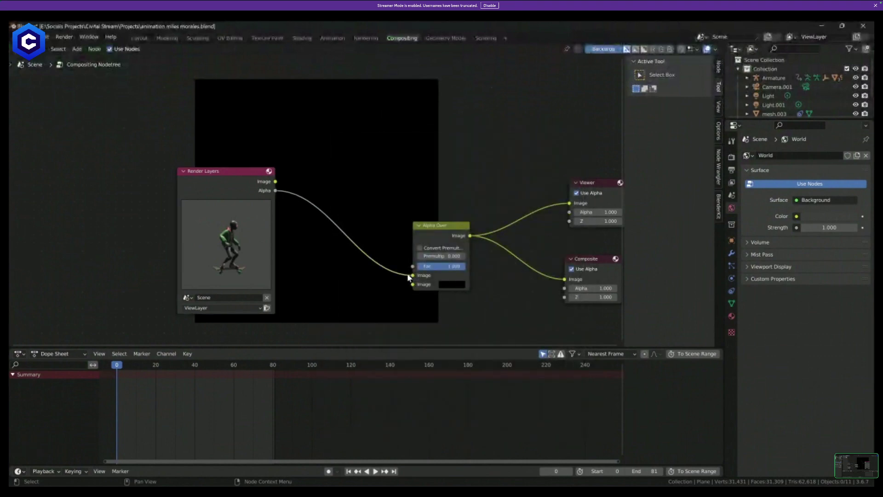
# Reconnect the render layer's alpha to the Alpha Over node's second image input and test-render with Premultiply 1 and Fac 0.
pyautogui.moveTo(410, 282); pyautogui.dragTo(412, 284)
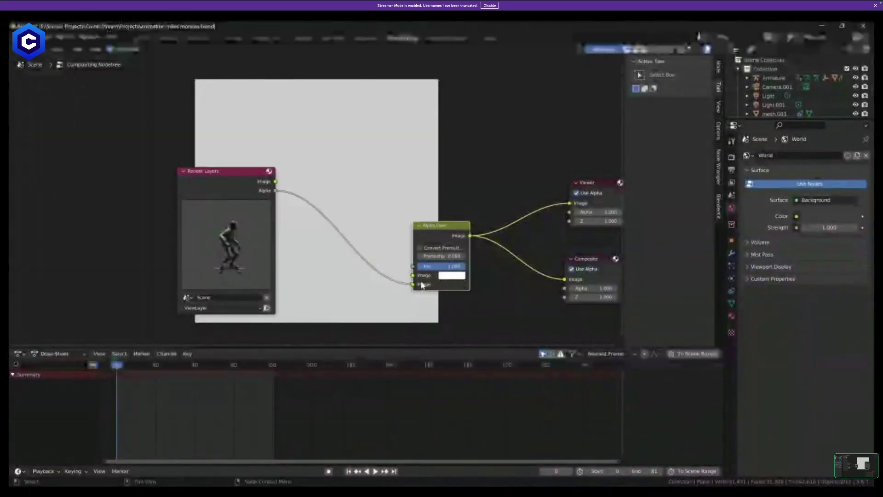
pyautogui.moveTo(458, 267); pyautogui.dragTo(401, 270)
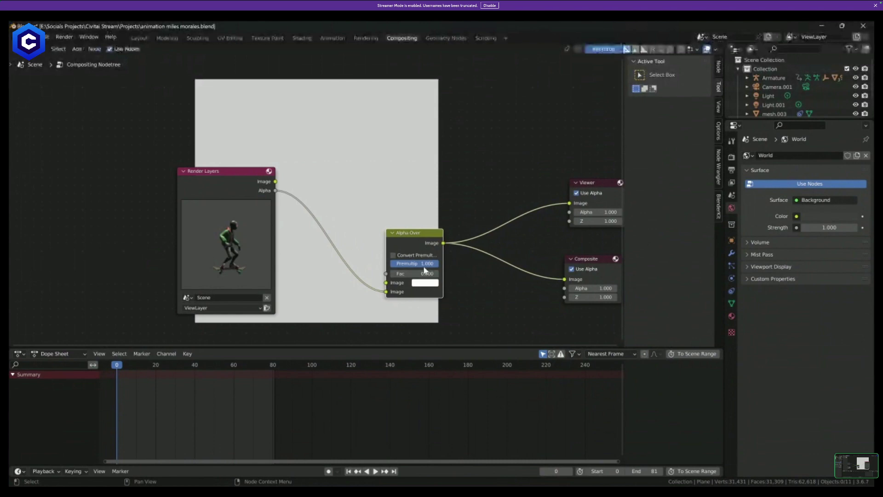
pyautogui.press('F12')
pyautogui.click(542, 127)
pyautogui.press('F12')
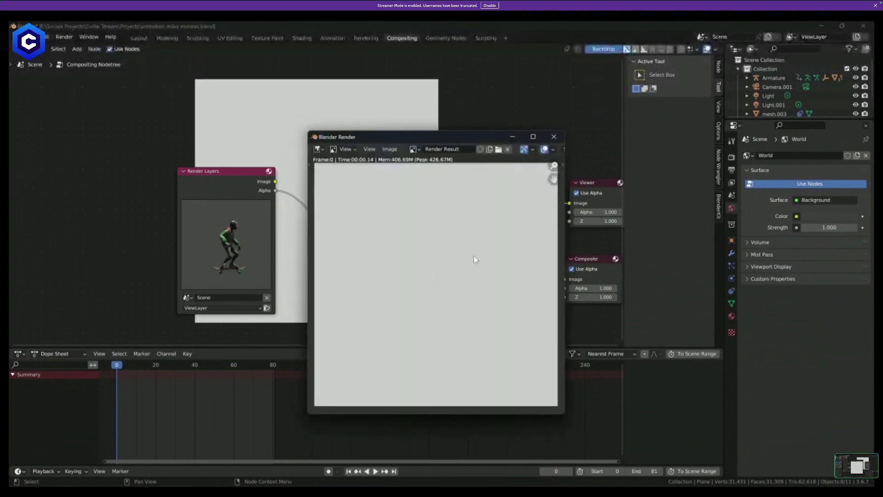
pyautogui.click(556, 139)
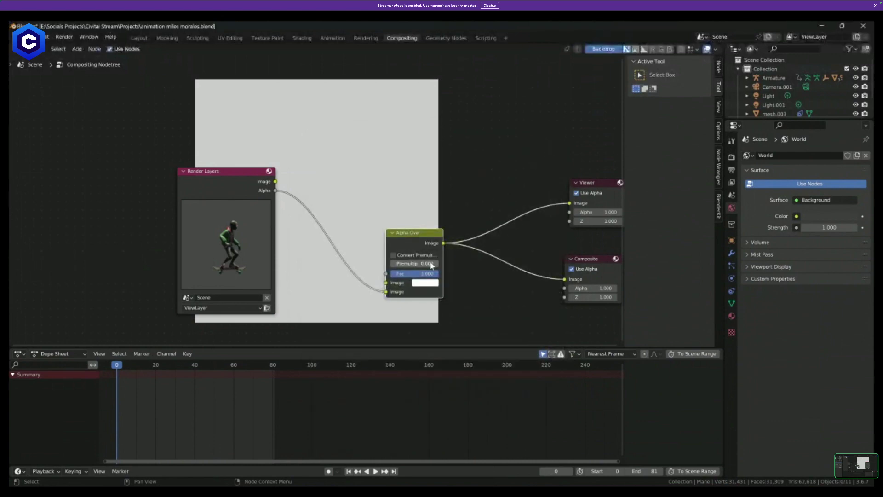
# Return to ComfyUI and examine the stylized skateboarder and building-facade ground in the Video Combine preview.
pyautogui.click(823, 26)
pyautogui.scroll(5, 491, 276)
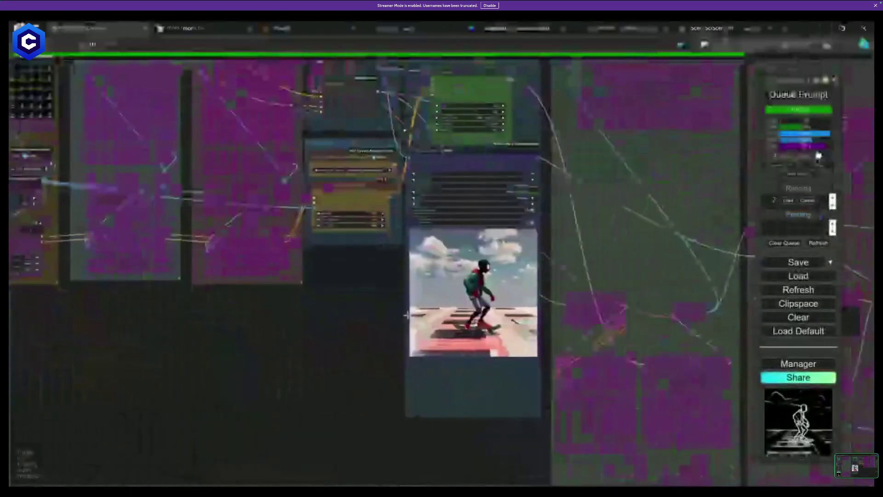
pyautogui.scroll(2, 417, 340)
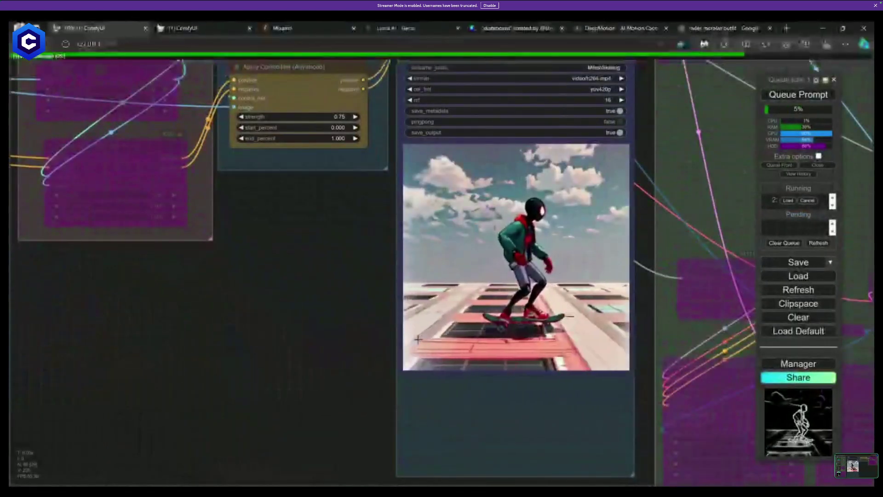
pyautogui.moveTo(384, 305); pyautogui.dragTo(381, 414)
pyautogui.scroll(-4, 381, 415)
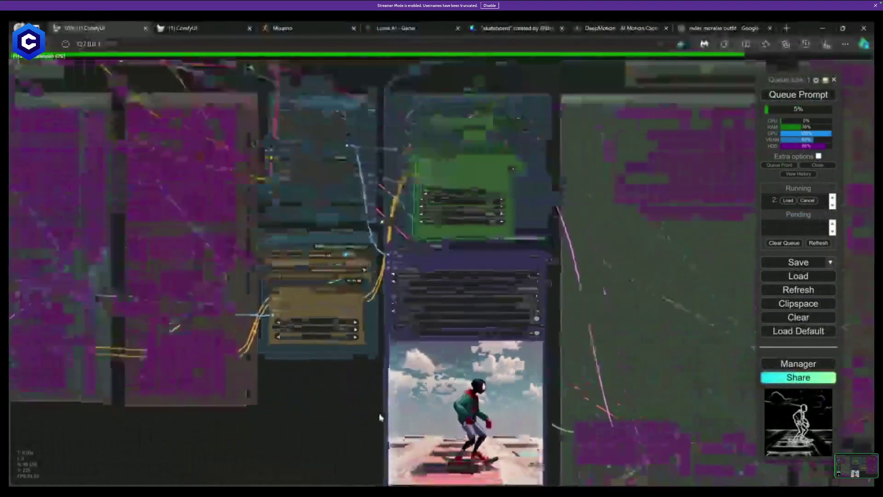
pyautogui.scroll(5, 380, 417)
pyautogui.scroll(-3, 380, 417)
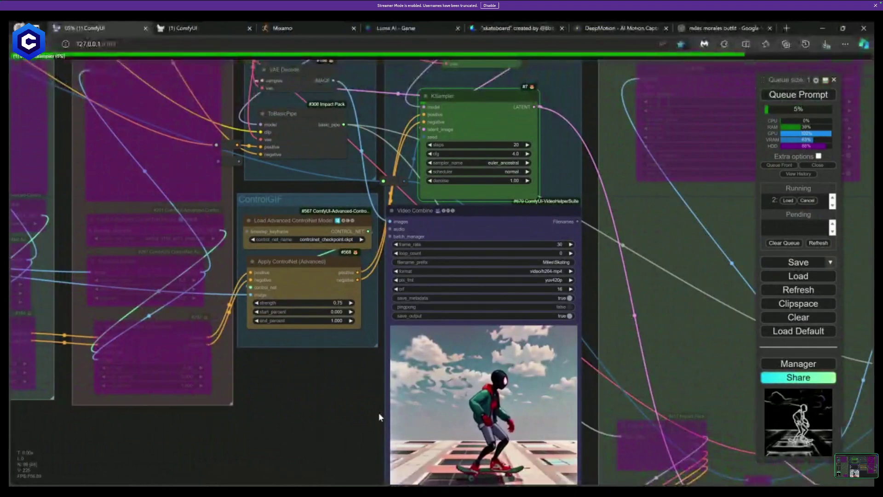
pyautogui.scroll(1, 379, 413)
pyautogui.moveTo(370, 389); pyautogui.dragTo(336, 310)
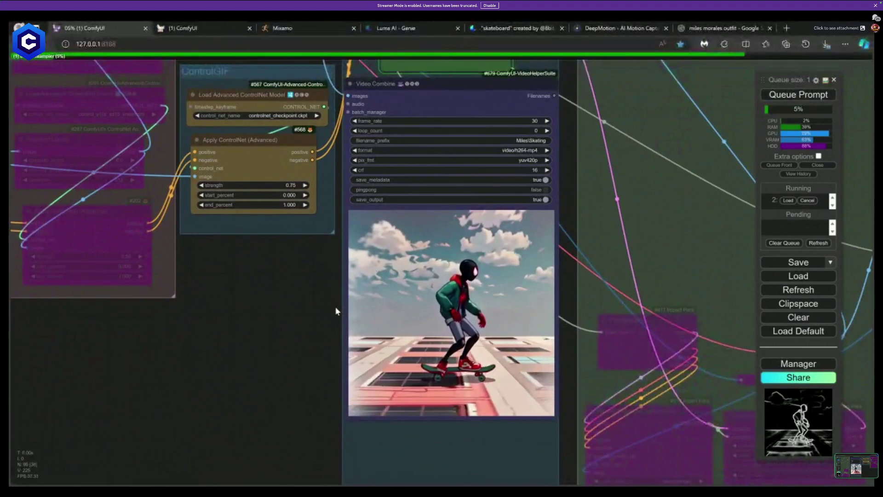
pyautogui.scroll(8, 364, 358)
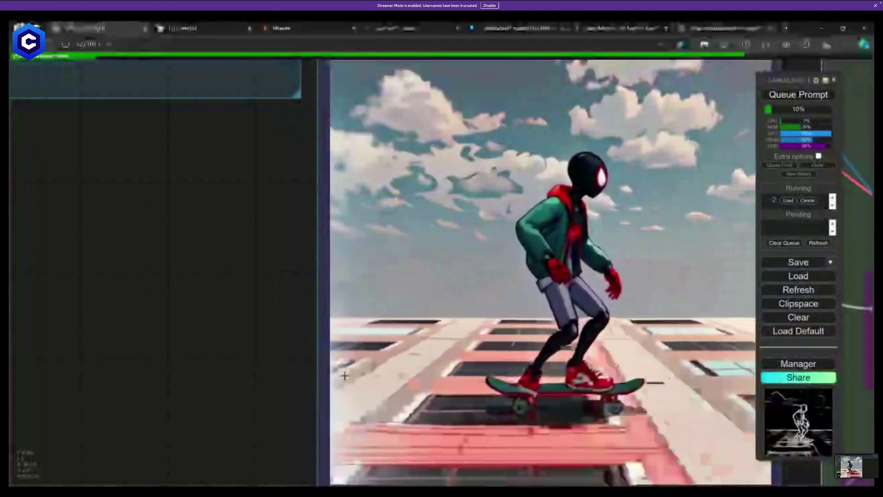
pyautogui.scroll(-5, 345, 376)
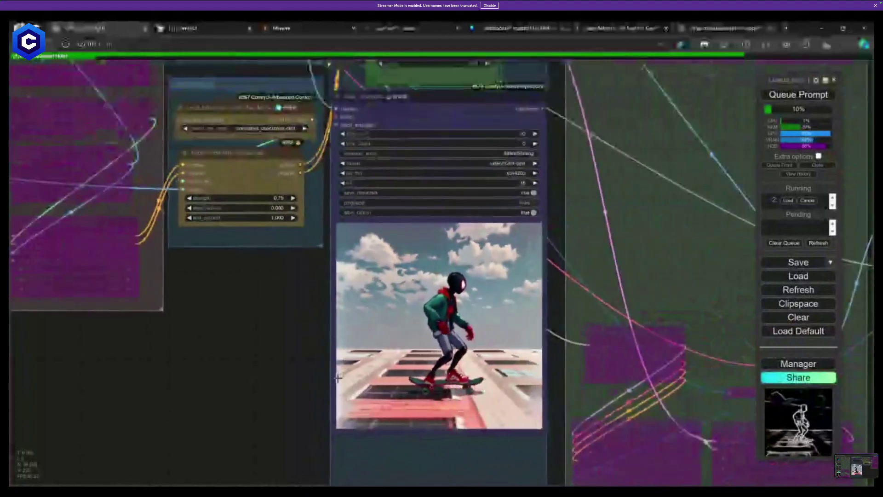
pyautogui.scroll(1, 333, 373)
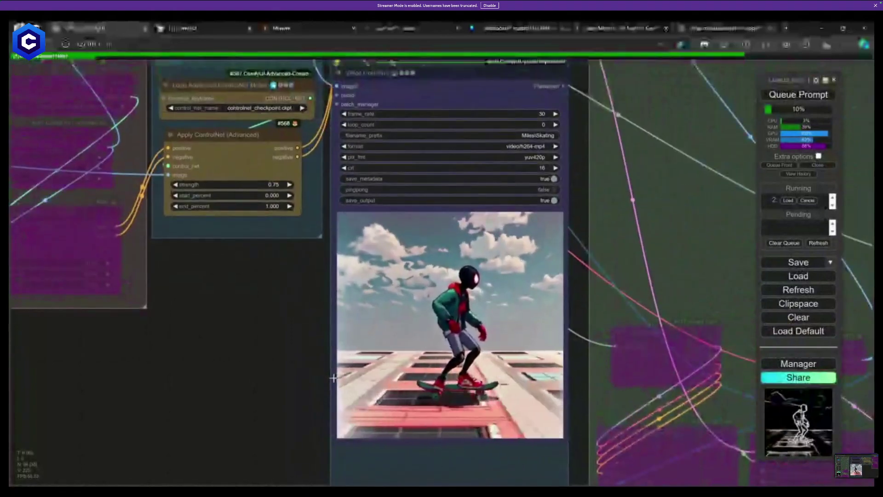
# Go to the video loader and inspect the source skateboarding footage up close.
pyautogui.moveTo(204, 265); pyautogui.dragTo(616, 478)
pyautogui.scroll(6, 368, 368)
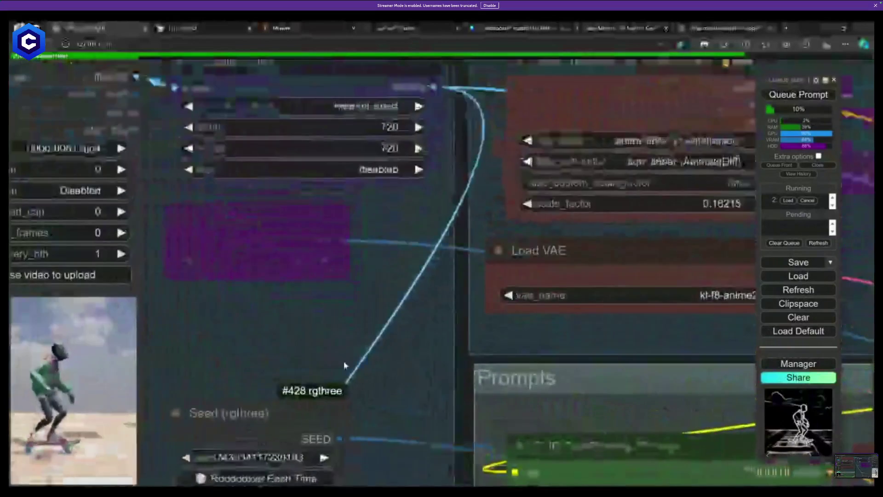
pyautogui.moveTo(345, 366); pyautogui.dragTo(634, 241)
pyautogui.scroll(5, 634, 240)
pyautogui.scroll(4, 419, 253)
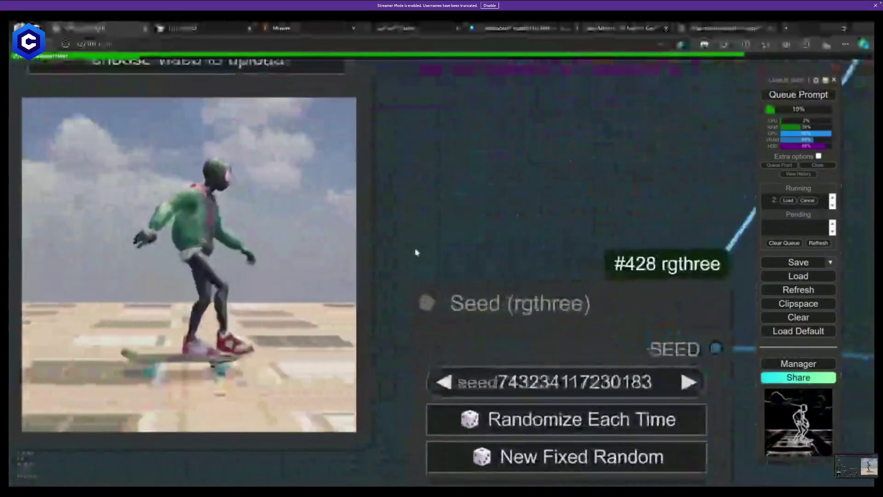
pyautogui.moveTo(414, 250); pyautogui.dragTo(637, 244)
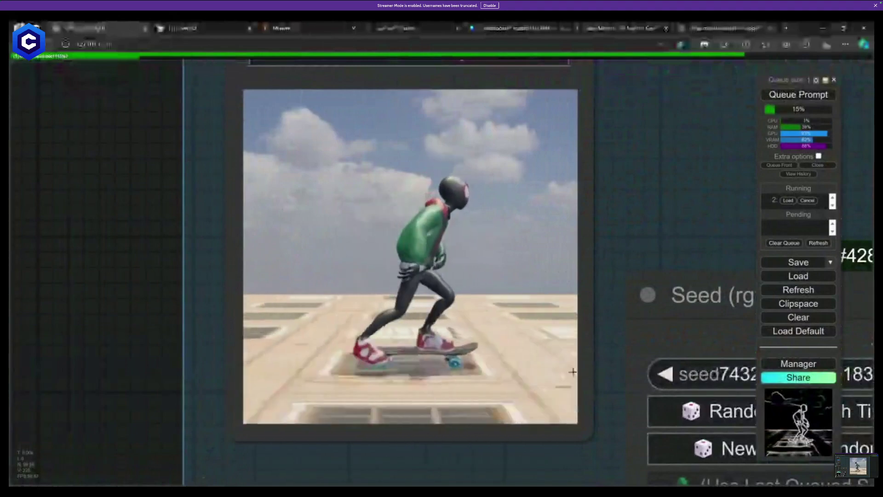
# Move back to the Video Combine preview and compare the stylized character, skateboard and ground with the source footage.
pyautogui.moveTo(620, 365); pyautogui.dragTo(46, 125)
pyautogui.moveTo(695, 313); pyautogui.dragTo(139, 77)
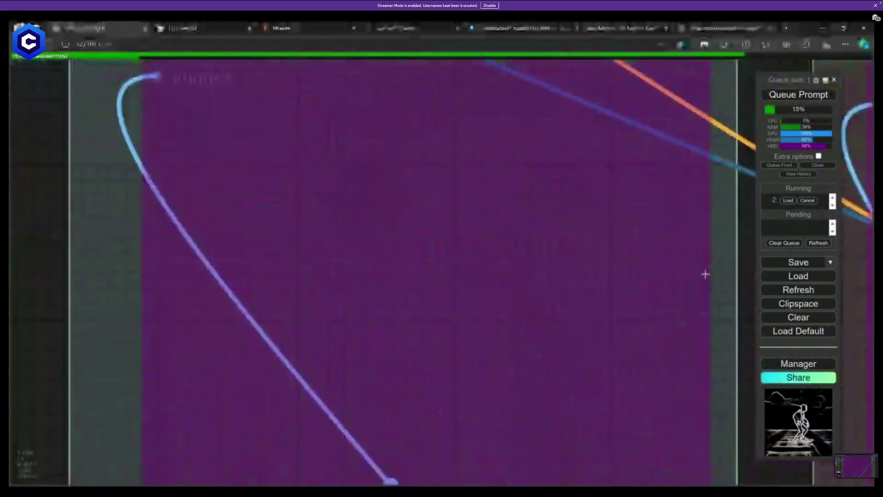
pyautogui.moveTo(705, 275); pyautogui.dragTo(52, 140)
pyautogui.moveTo(631, 294); pyautogui.dragTo(384, 240)
pyautogui.scroll(-7, 384, 240)
pyautogui.moveTo(851, 410); pyautogui.dragTo(406, 171)
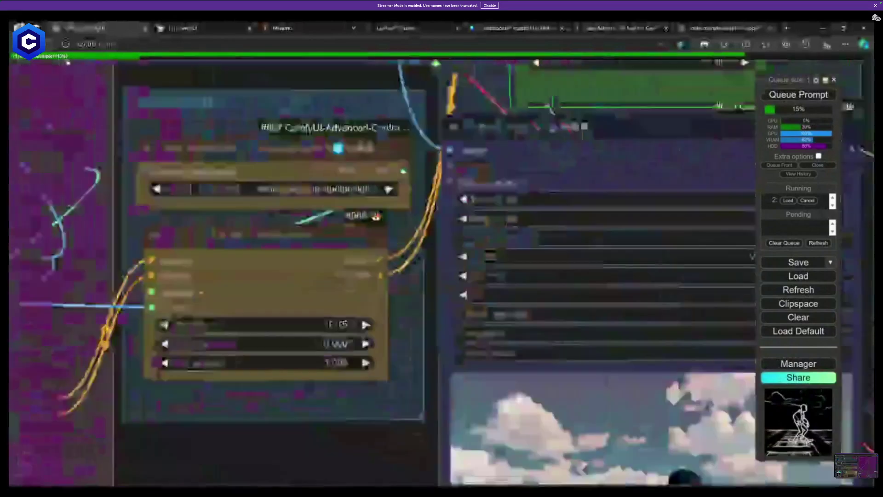
pyautogui.moveTo(392, 310); pyautogui.dragTo(138, 115)
pyautogui.scroll(2, 234, 78)
pyautogui.moveTo(416, 304); pyautogui.dragTo(461, 241)
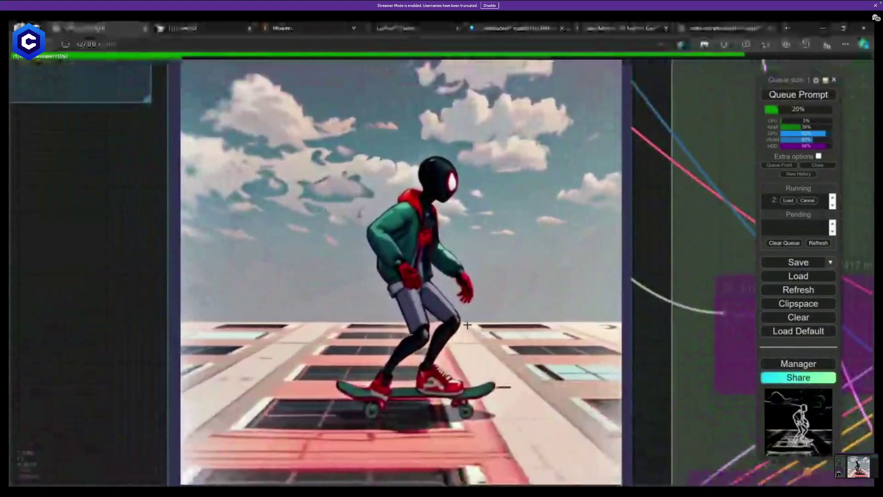
pyautogui.scroll(-4, 453, 306)
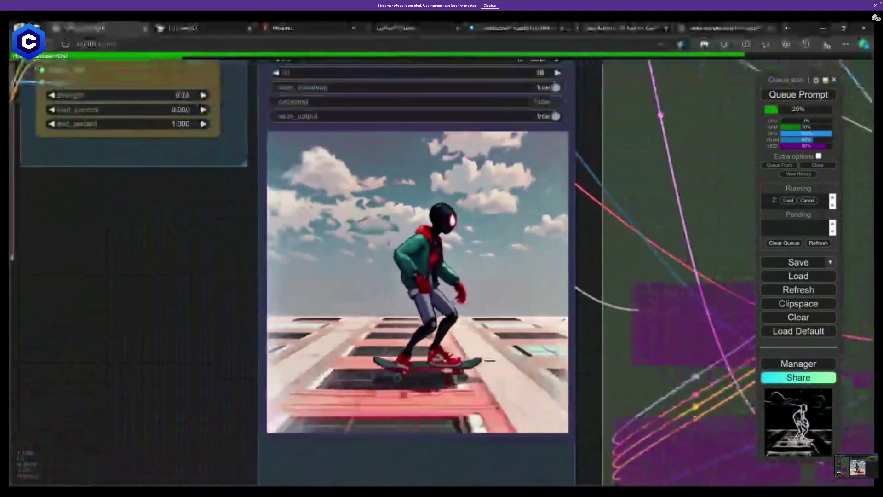
pyautogui.moveTo(577, 199); pyautogui.dragTo(574, 253)
pyautogui.scroll(-3, 601, 348)
pyautogui.scroll(3, 442, 349)
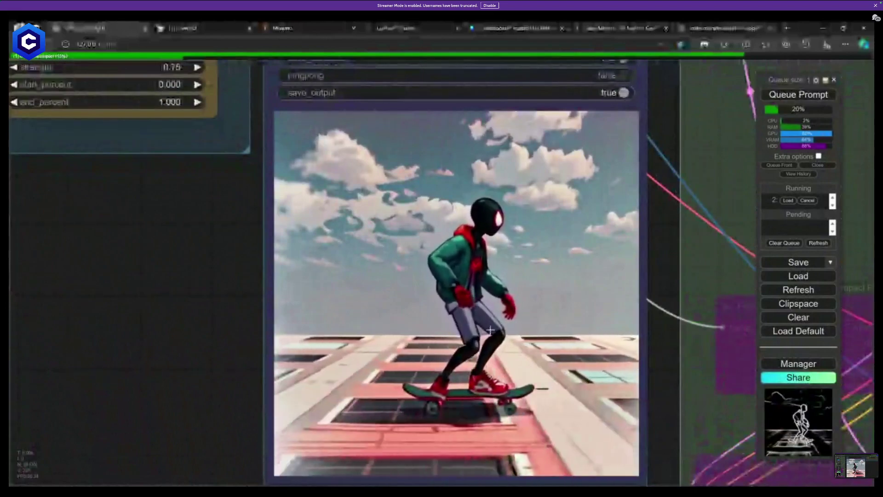
# Go from the Video Combine preview to the source video loader and inspect the skateboarder and building-facade ground up close.
pyautogui.moveTo(219, 286); pyautogui.dragTo(745, 473)
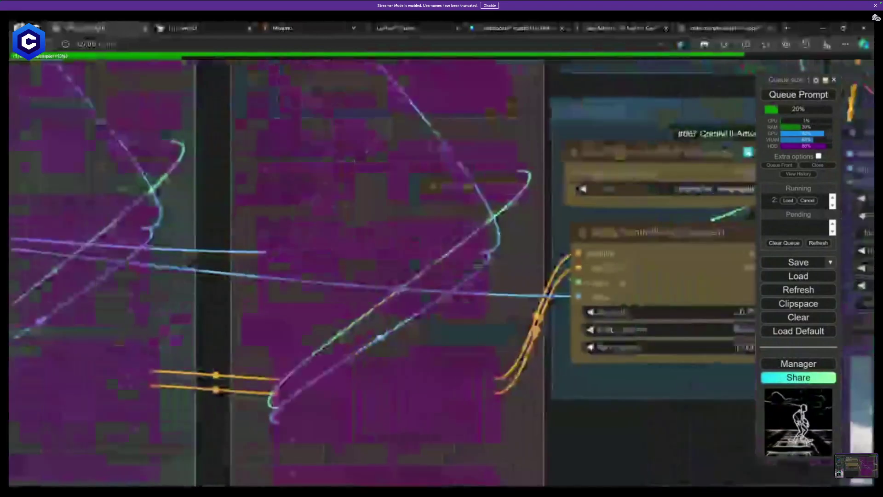
pyautogui.moveTo(156, 180); pyautogui.dragTo(452, 436)
pyautogui.moveTo(146, 279); pyautogui.dragTo(332, 464)
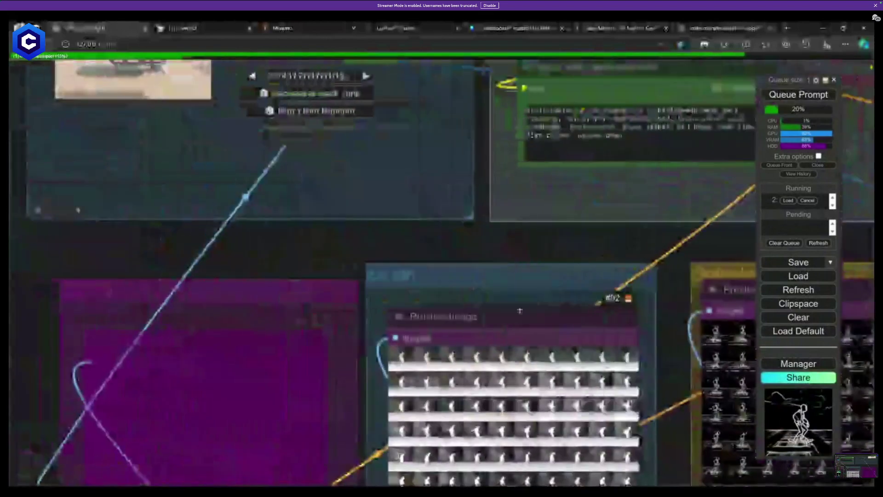
pyautogui.moveTo(276, 138); pyautogui.dragTo(345, 276)
pyautogui.scroll(4, 414, 239)
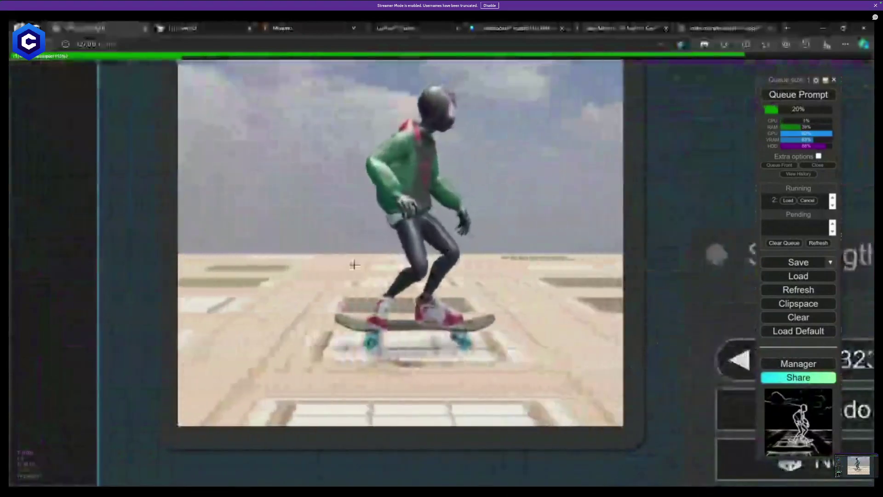
pyautogui.scroll(-4, 666, 317)
pyautogui.scroll(-2, 666, 317)
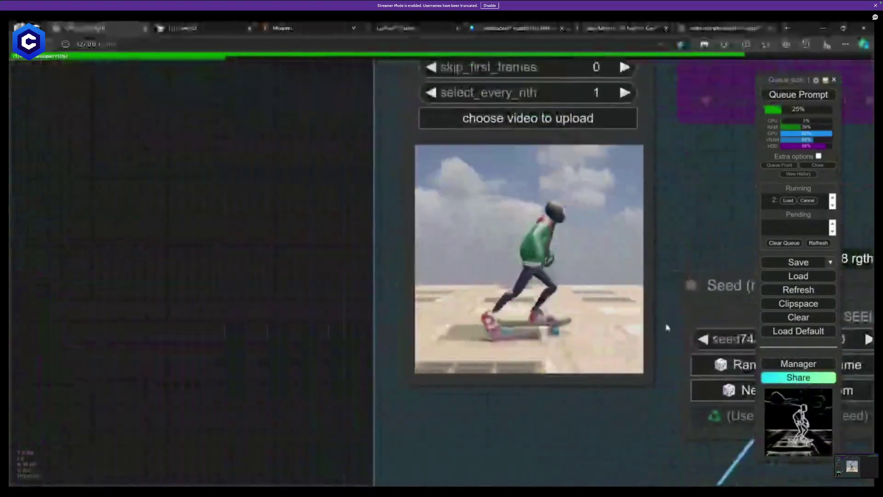
# Return to the Video Combine preview and examine how the stylized building windows, sky and skateboarder match the source video.
pyautogui.moveTo(666, 329); pyautogui.dragTo(322, 251)
pyautogui.scroll(-2, 400, 285)
pyautogui.moveTo(538, 356); pyautogui.dragTo(84, 219)
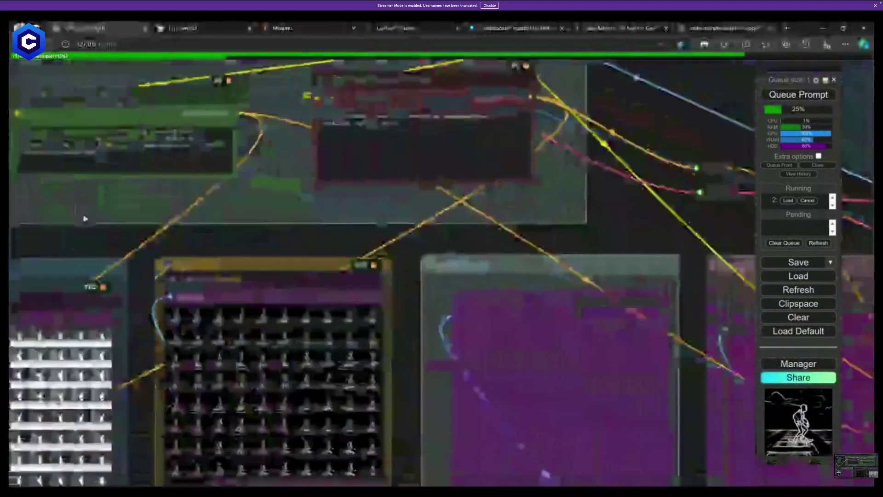
pyautogui.scroll(-3, 318, 239)
pyautogui.moveTo(466, 257); pyautogui.dragTo(117, 112)
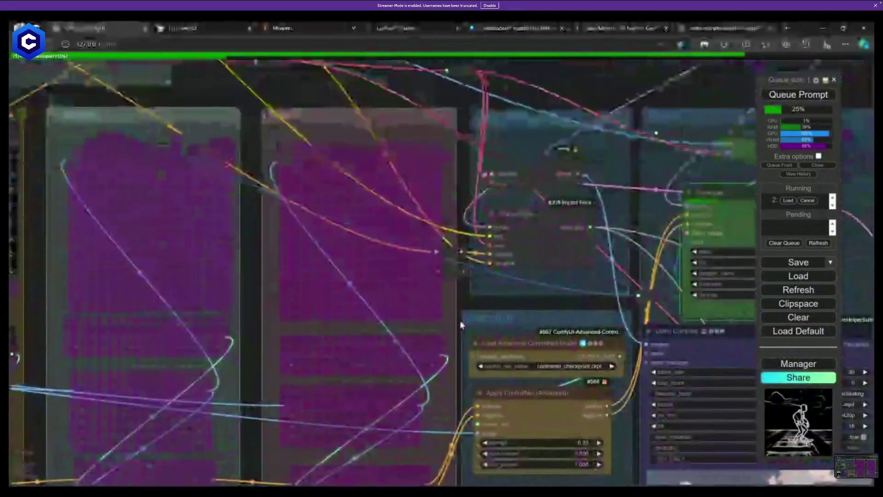
pyautogui.moveTo(635, 460); pyautogui.dragTo(322, 217)
pyautogui.scroll(2, 336, 316)
pyautogui.scroll(2, 335, 316)
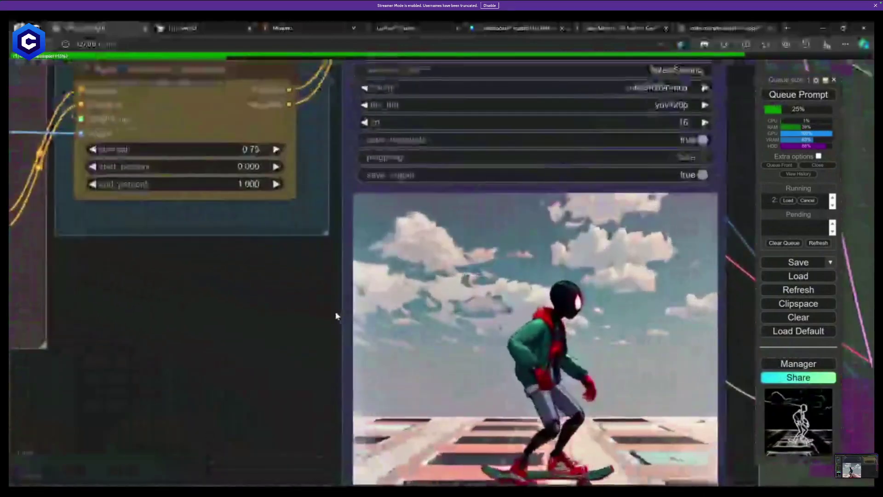
pyautogui.moveTo(335, 315); pyautogui.dragTo(218, 258)
pyautogui.scroll(1, 218, 258)
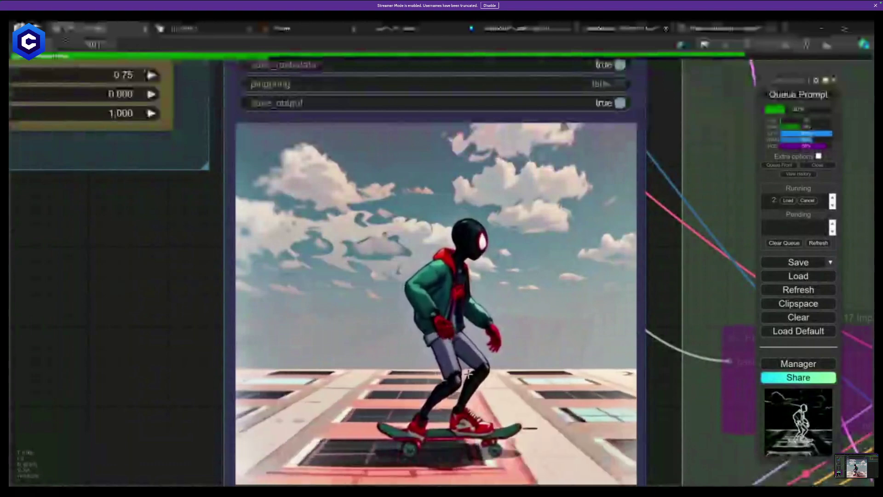
# Go back to the video loader and positive prompt nodes to review the source clip beside its prompt.
pyautogui.scroll(-5, 467, 373)
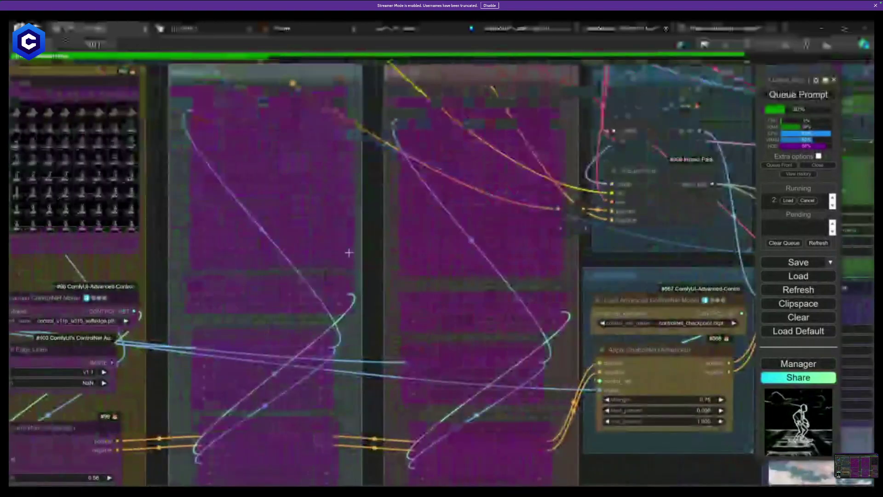
pyautogui.moveTo(183, 147); pyautogui.dragTo(586, 391)
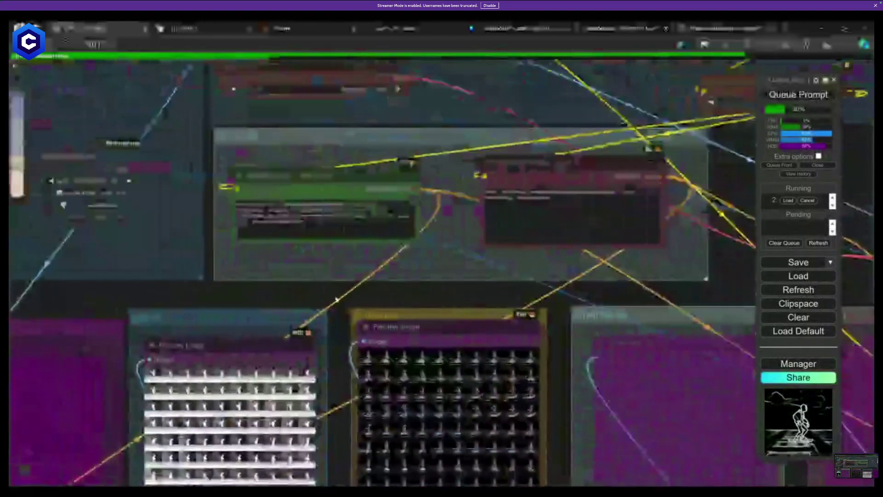
pyautogui.moveTo(275, 280); pyautogui.dragTo(556, 391)
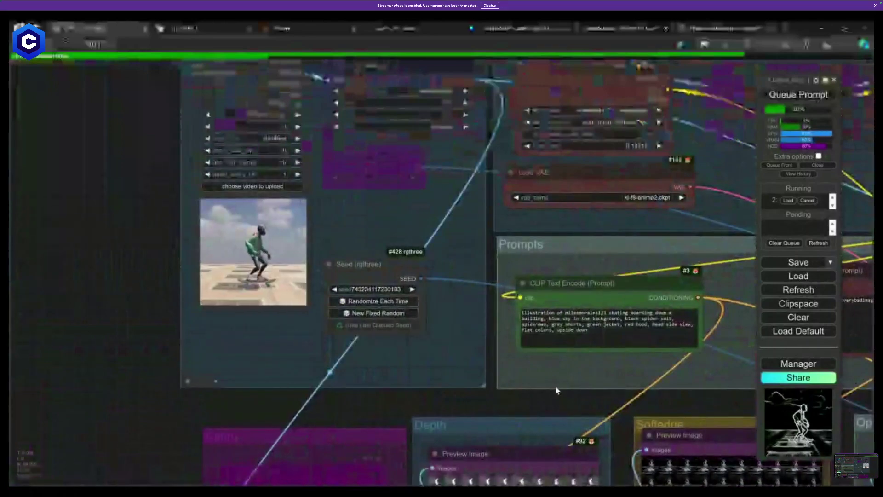
# Return to the Video Combine node and examine the stylized preview together with the neighbouring ControlGIF, KSampler and upscale nodes.
pyautogui.moveTo(575, 405)
pyautogui.mouseDown()
pyautogui.moveTo(377, 282)
pyautogui.moveTo(10, 142)
pyautogui.mouseUp()
pyautogui.moveTo(513, 337); pyautogui.dragTo(48, 108)
pyautogui.moveTo(398, 310); pyautogui.dragTo(81, 148)
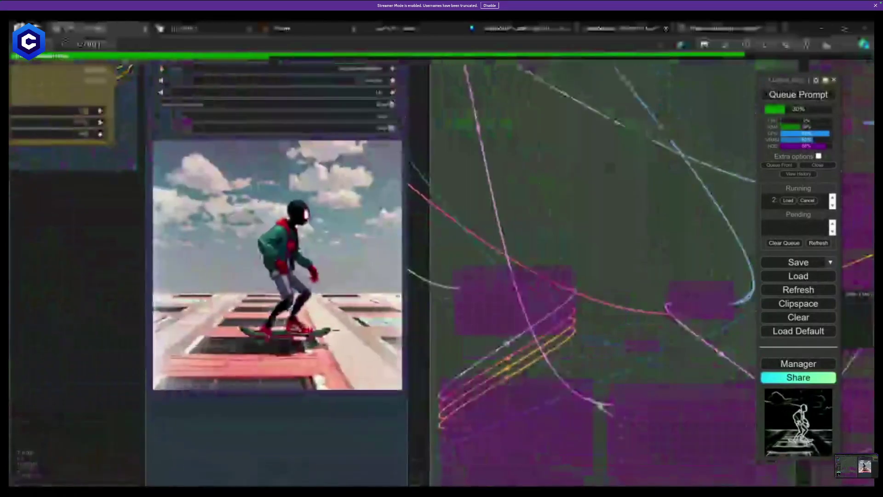
pyautogui.scroll(-2, 144, 227)
pyautogui.moveTo(144, 227); pyautogui.dragTo(222, 317)
pyautogui.scroll(1, 226, 398)
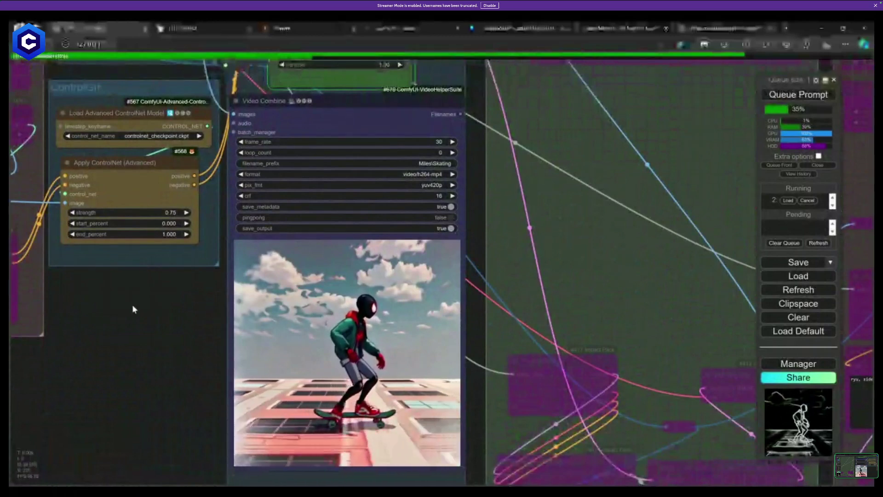
pyautogui.moveTo(188, 389); pyautogui.dragTo(184, 332)
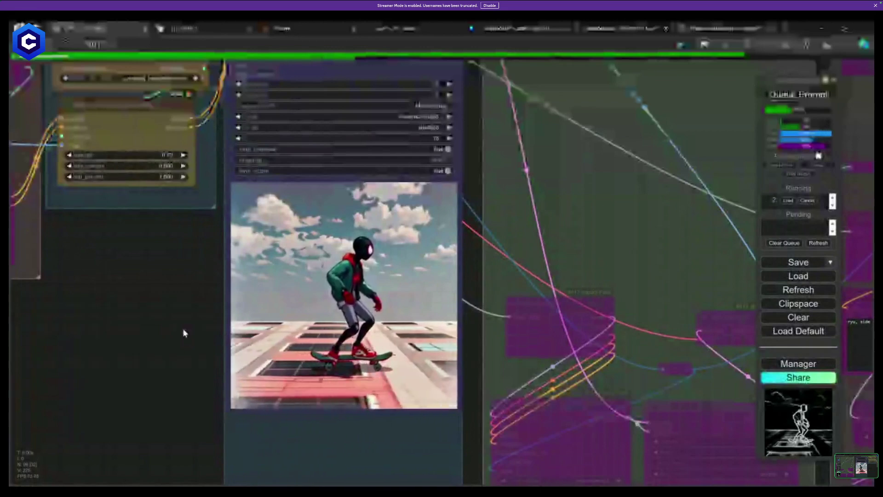
pyautogui.moveTo(180, 349); pyautogui.dragTo(181, 444)
pyautogui.scroll(-3, 181, 443)
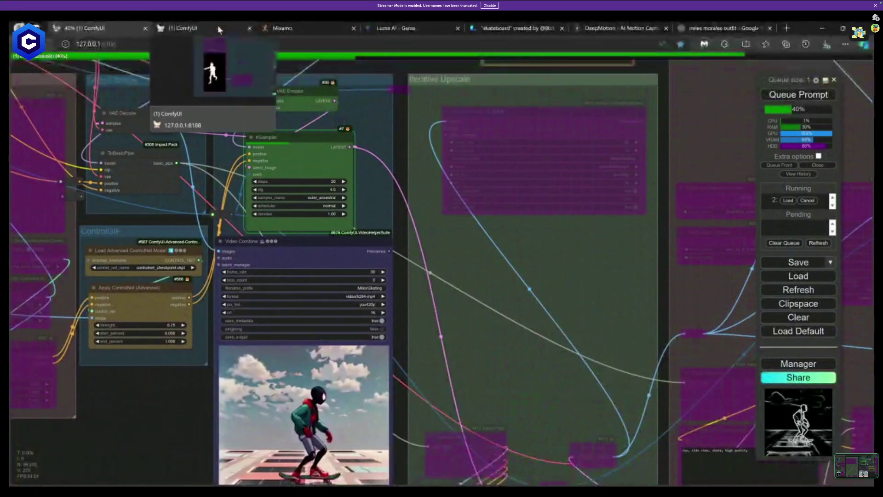
pyautogui.moveTo(194, 370); pyautogui.dragTo(229, 268)
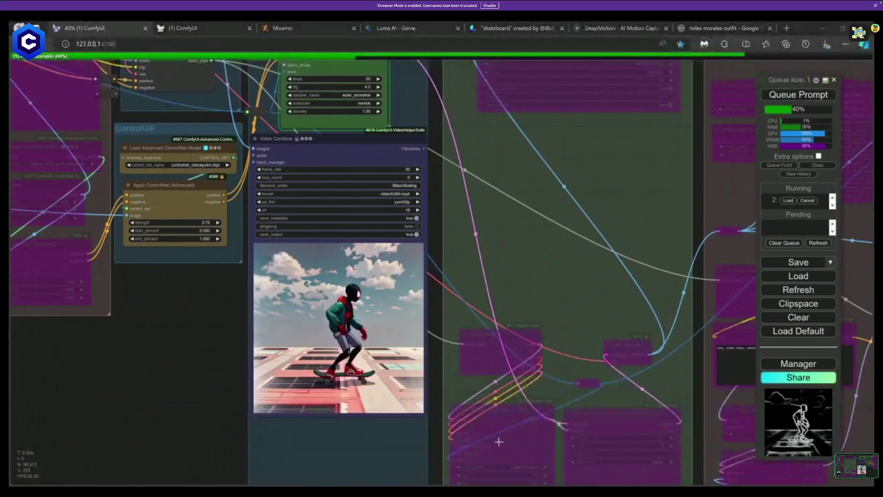
pyautogui.scroll(1, 224, 375)
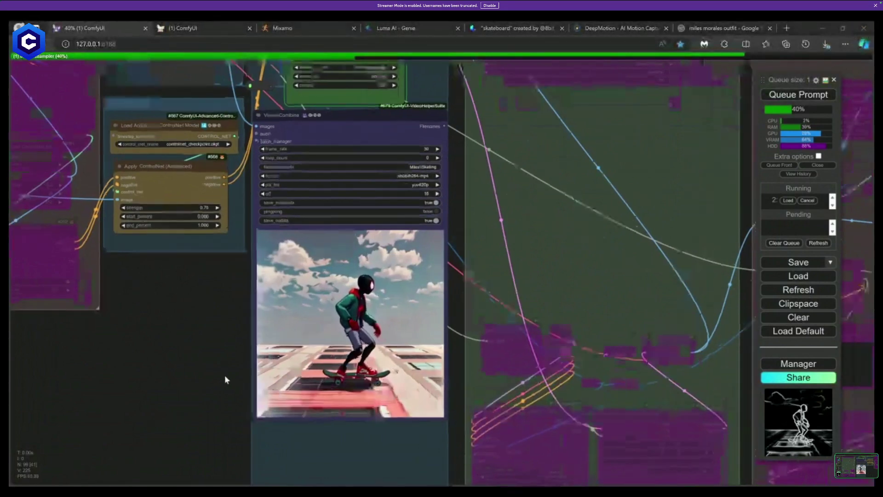
pyautogui.moveTo(225, 375); pyautogui.dragTo(261, 371)
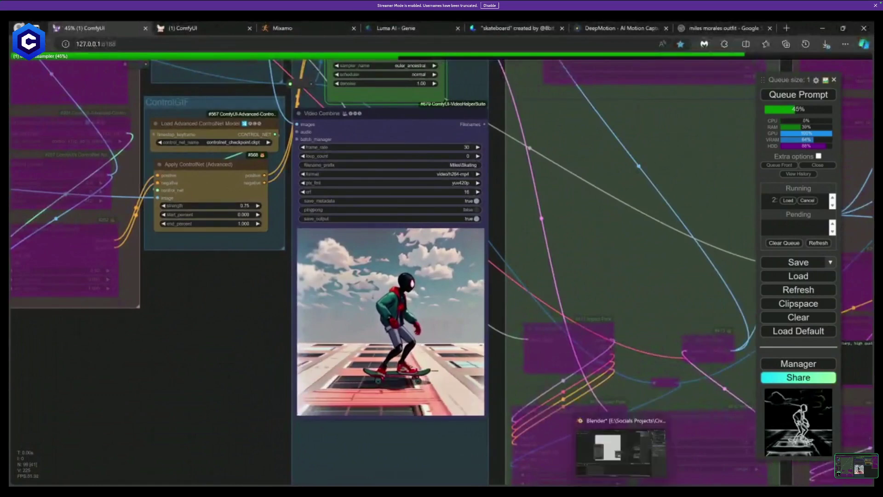
# Switch to Blender and enable Transparent film in the Eevee render settings, with Alpha Over at Premultiply 0 and Fac 1.
pyautogui.click(616, 443)
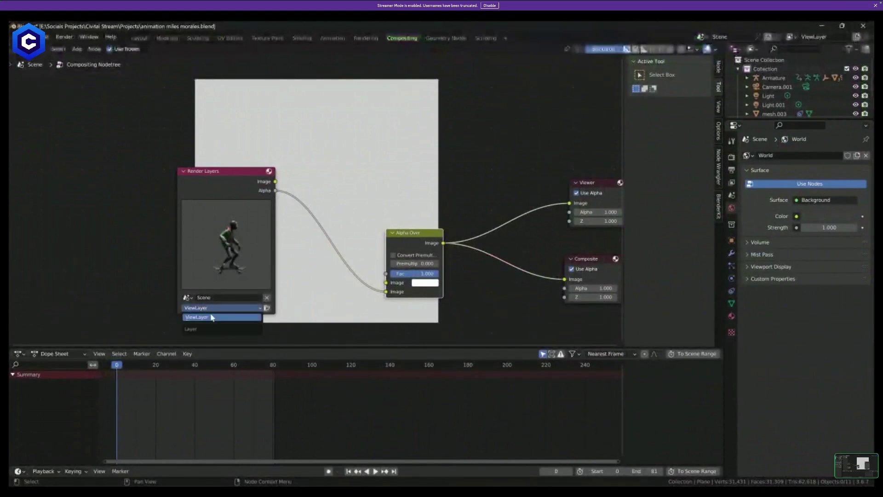
pyautogui.moveTo(416, 273); pyautogui.dragTo(392, 275)
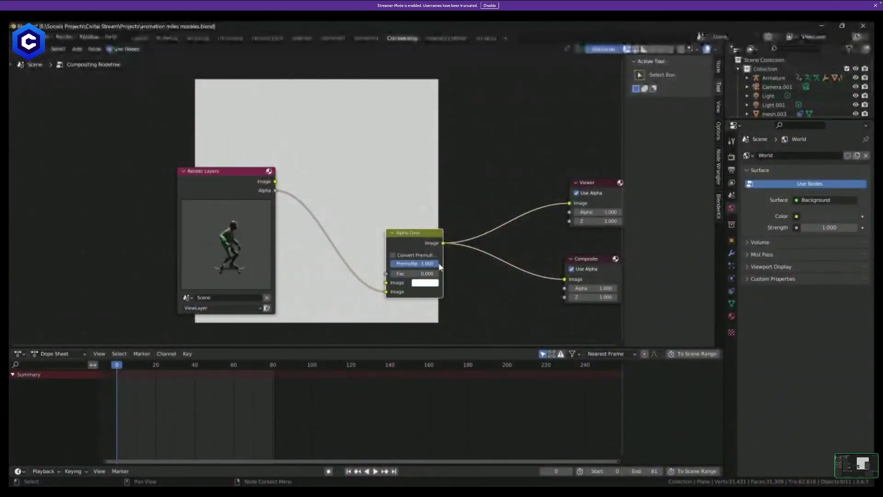
pyautogui.click(733, 170)
pyautogui.click(731, 158)
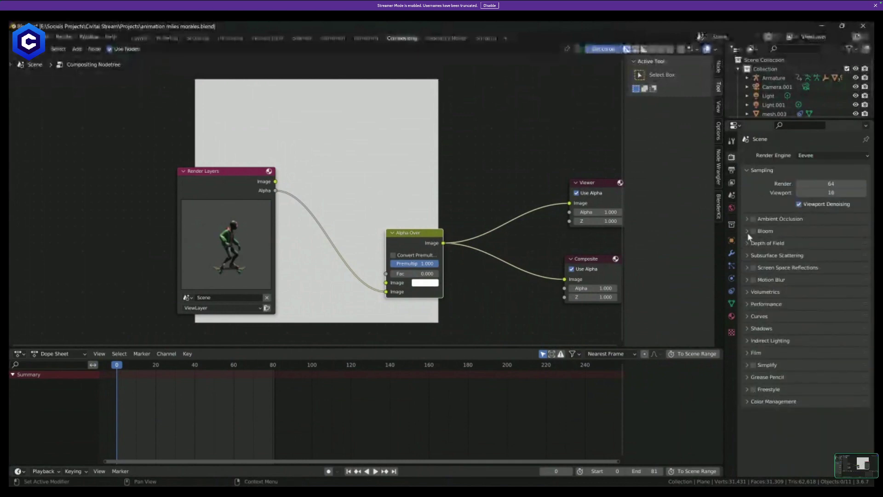
pyautogui.click(759, 352)
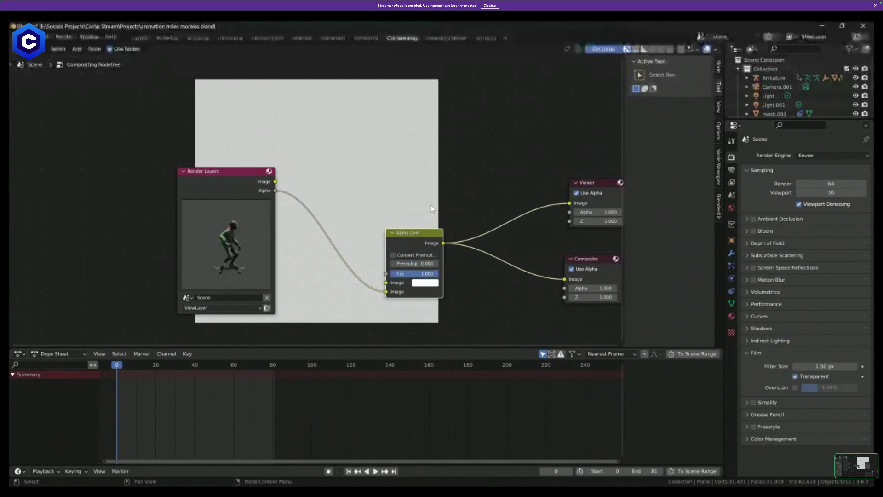
# Test-render frame 0 as an alpha mask, close the render window and review the silhouette in the compositor backdrop.
pyautogui.press('F12')
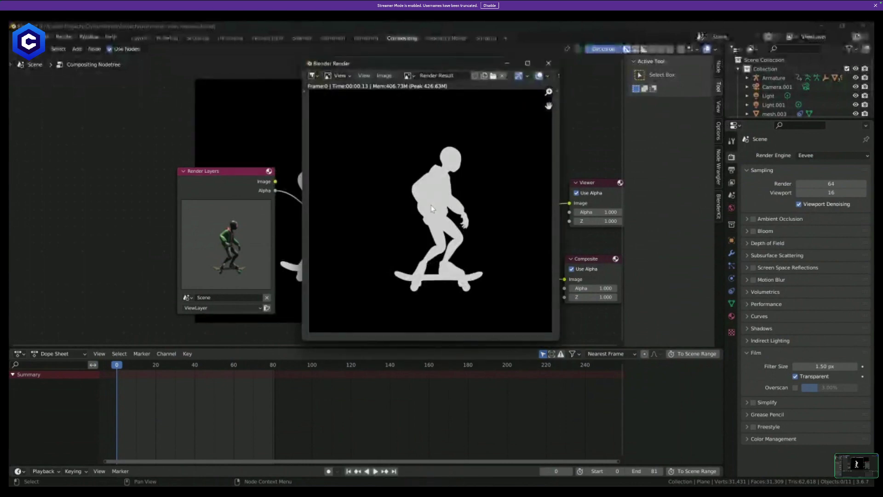
pyautogui.click(549, 64)
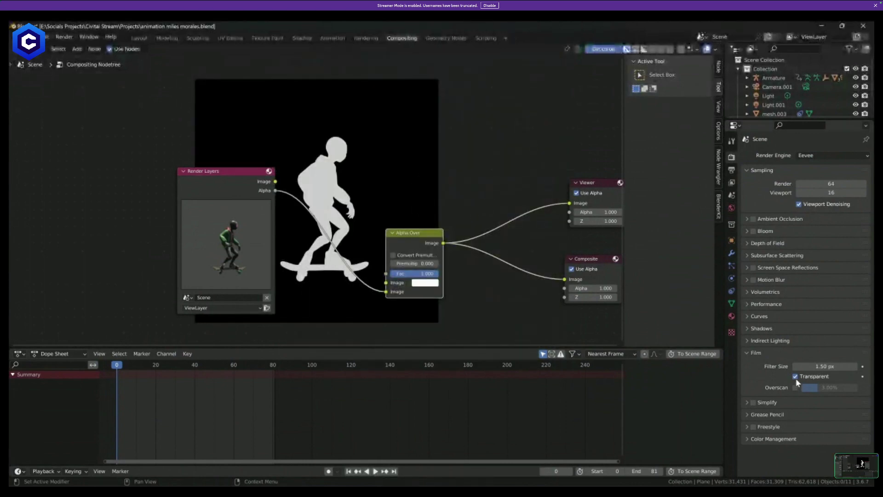
pyautogui.scroll(-2, 505, 197)
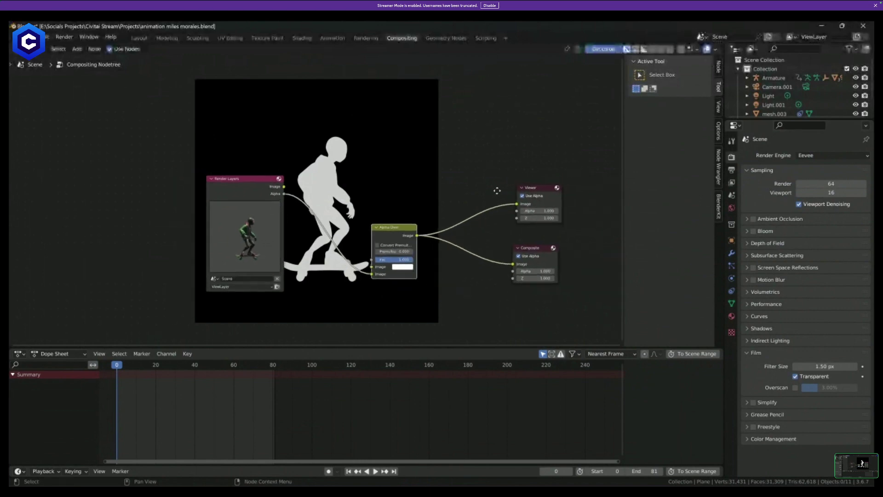
pyautogui.scroll(-3, 467, 244)
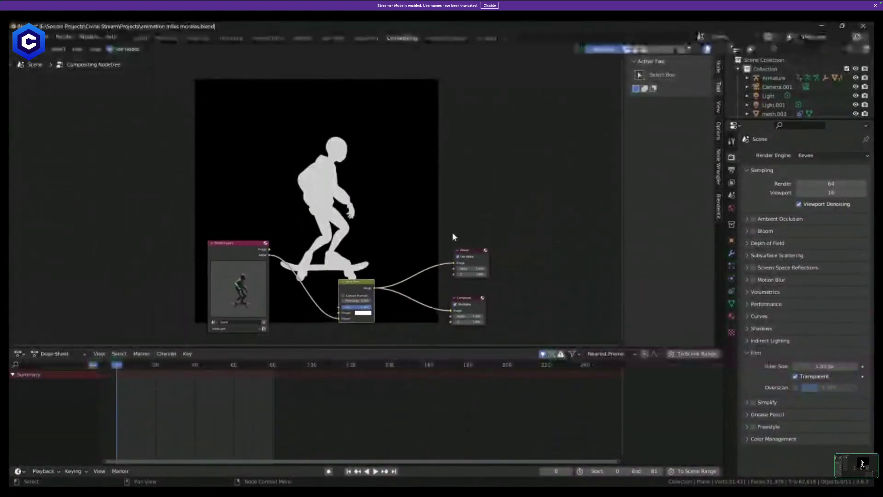
pyautogui.moveTo(466, 217); pyautogui.dragTo(272, 169, button='middle')
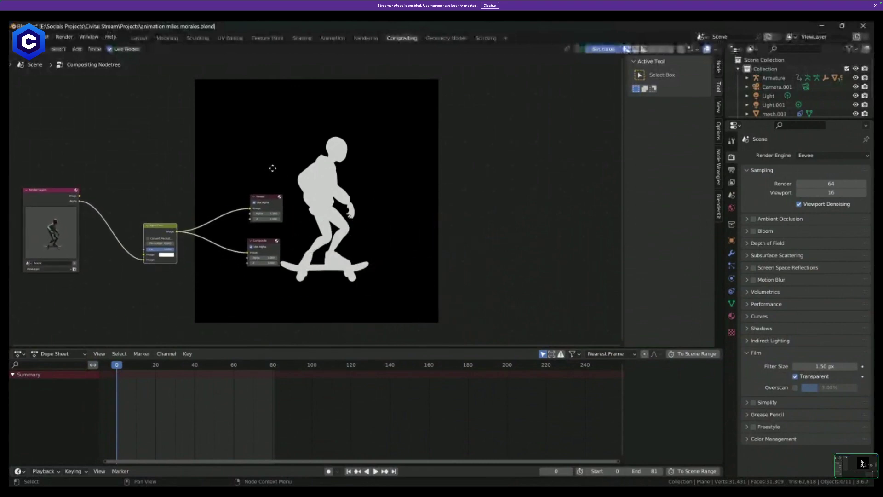
pyautogui.moveTo(506, 233); pyautogui.dragTo(610, 274, button='middle')
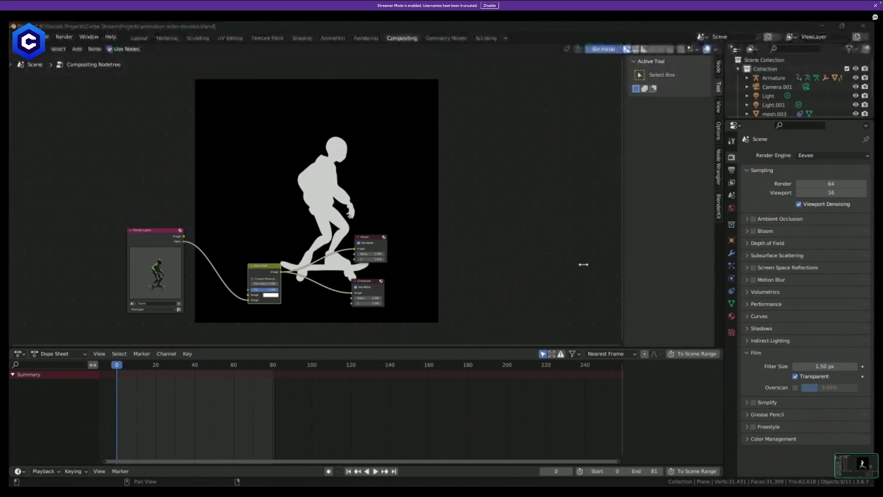
# Switch to Mixamo in the browser and look through the jump animations.
pyautogui.moveTo(422, 492)
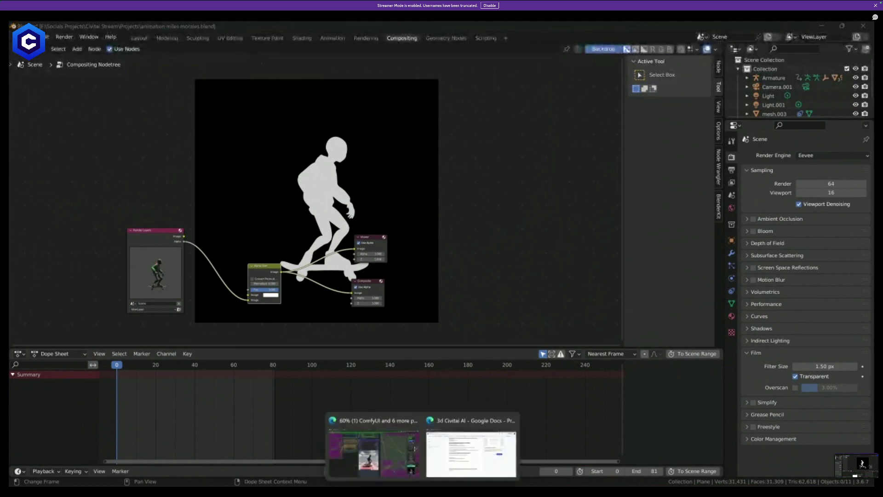
pyautogui.click(414, 469)
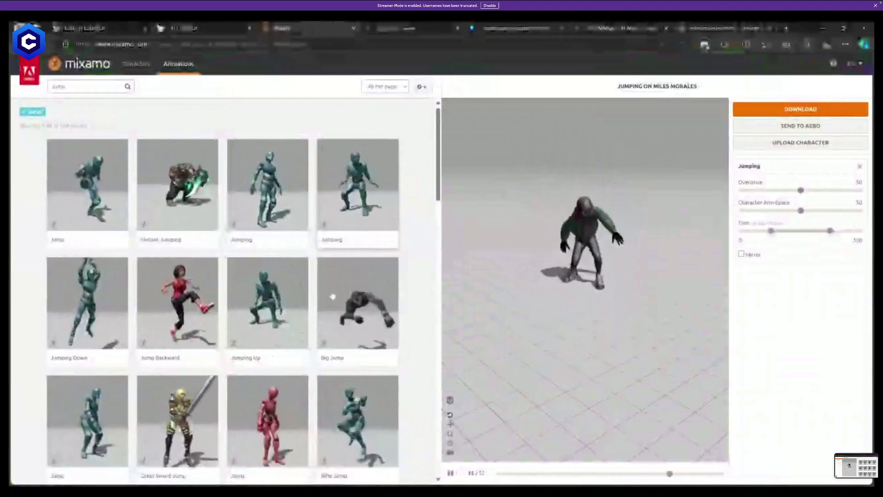
pyautogui.scroll(-5, 357, 251)
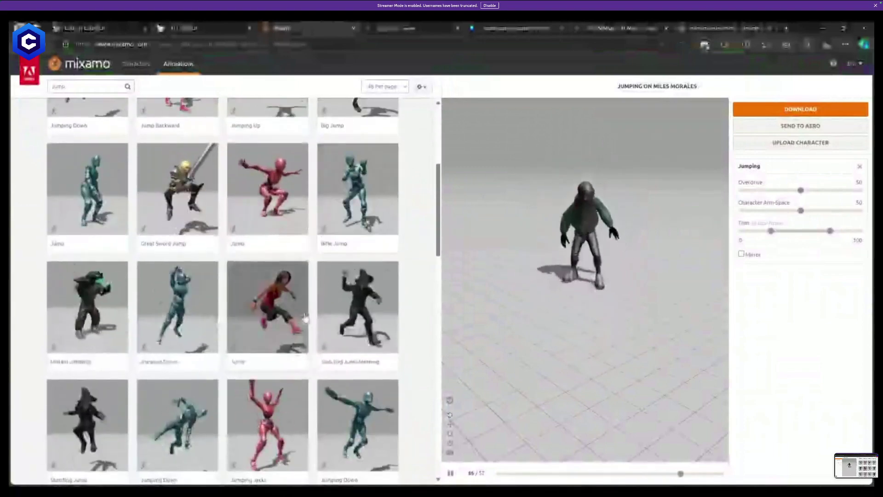
pyautogui.scroll(5, 110, 121)
# Load the Vanguard character from Mixamo's character library onto the Jumping animation and return to the animation library.
pyautogui.click(135, 63)
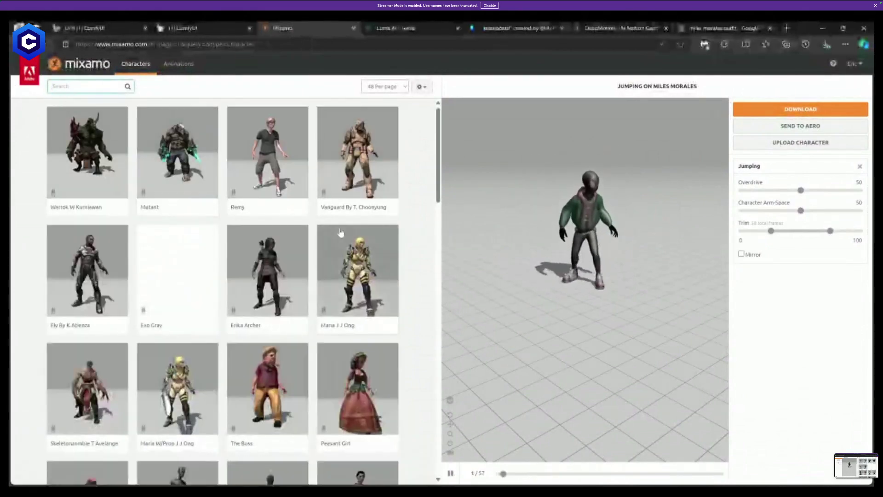
pyautogui.scroll(-2, 341, 233)
pyautogui.scroll(2, 341, 233)
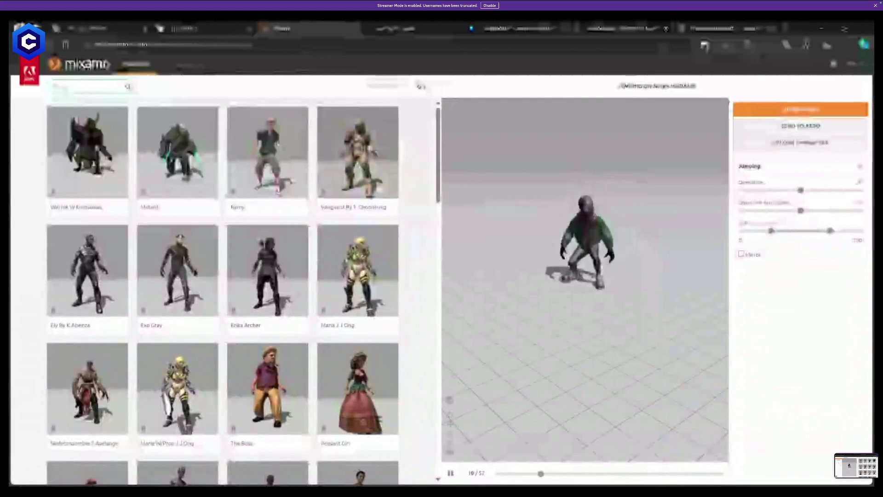
pyautogui.click(381, 182)
pyautogui.click(607, 190)
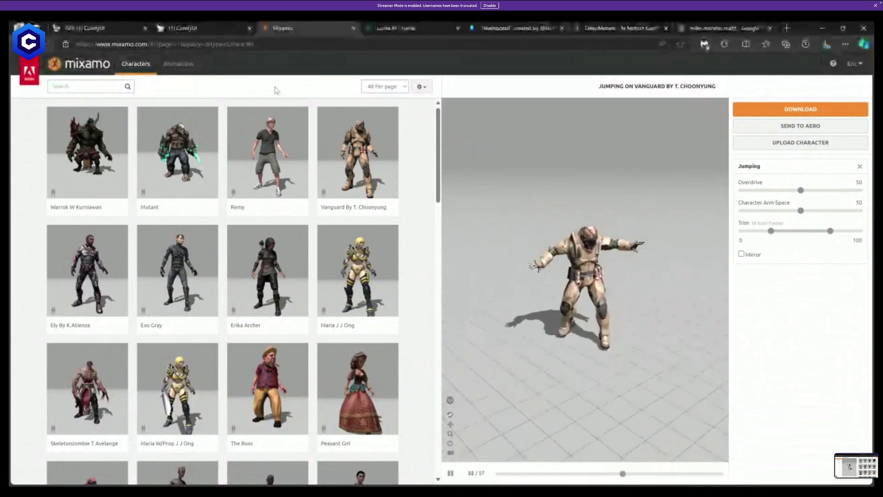
pyautogui.moveTo(179, 64); pyautogui.dragTo(178, 64)
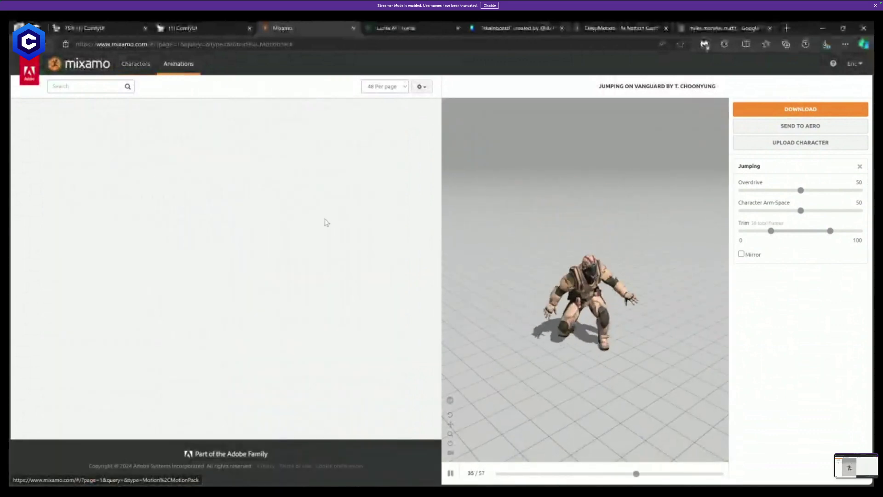
# Apply the Crouch To Stand animation to the Vanguard character and look through the rest of the animation library.
pyautogui.scroll(-10, 345, 203)
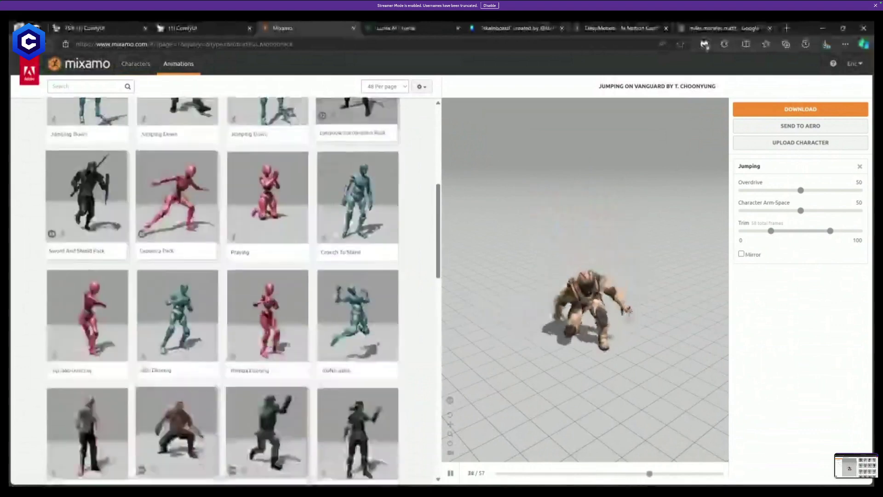
pyautogui.click(362, 176)
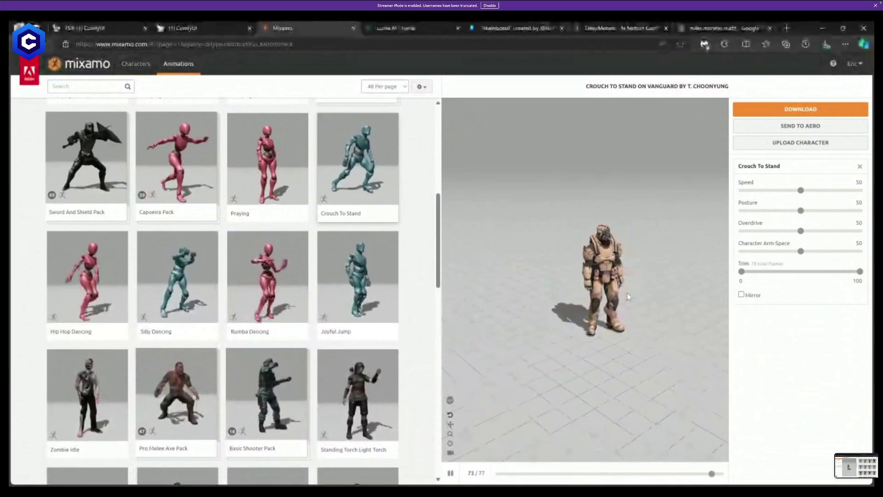
pyautogui.scroll(-10, 424, 286)
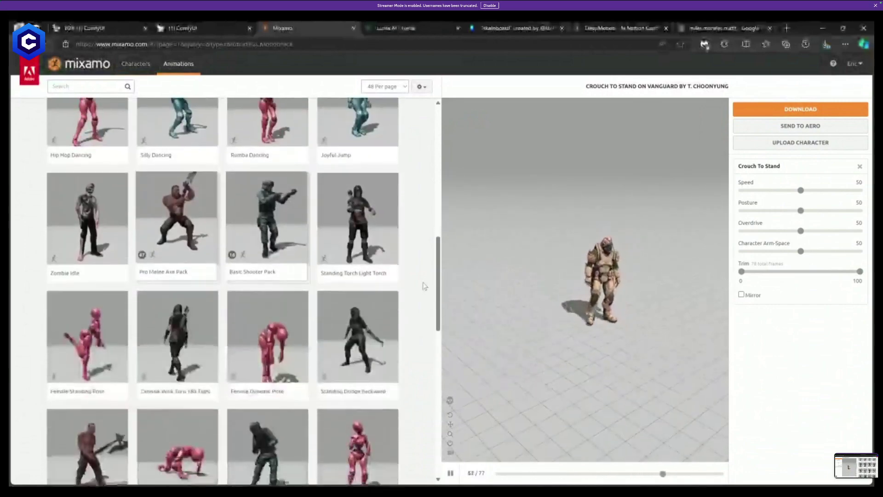
pyautogui.scroll(-3, 424, 286)
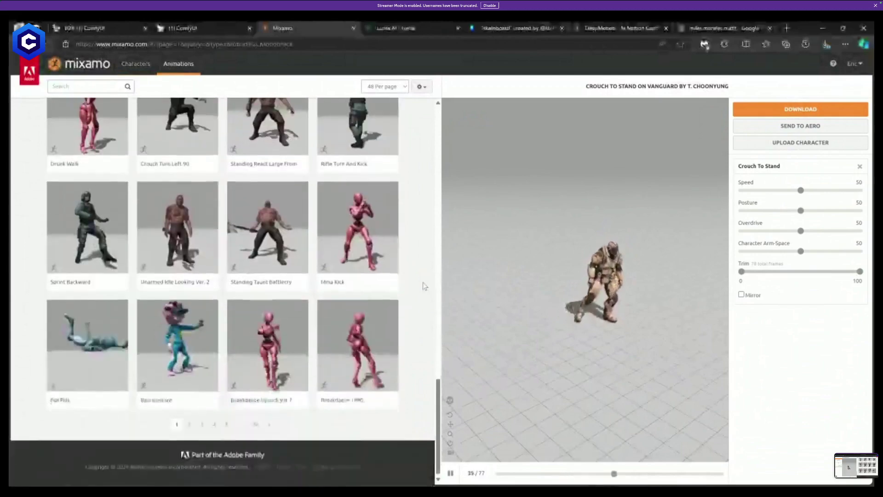
pyautogui.scroll(8, 424, 286)
pyautogui.scroll(8, 424, 285)
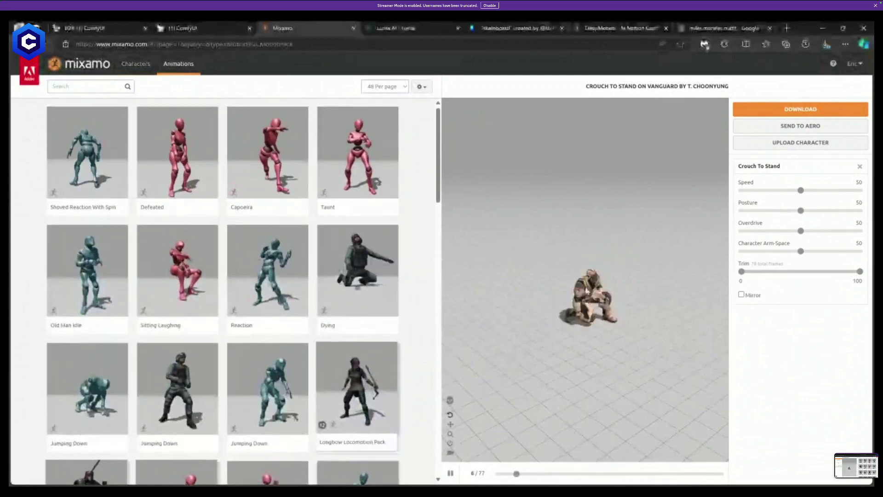
pyautogui.scroll(3, 620, 257)
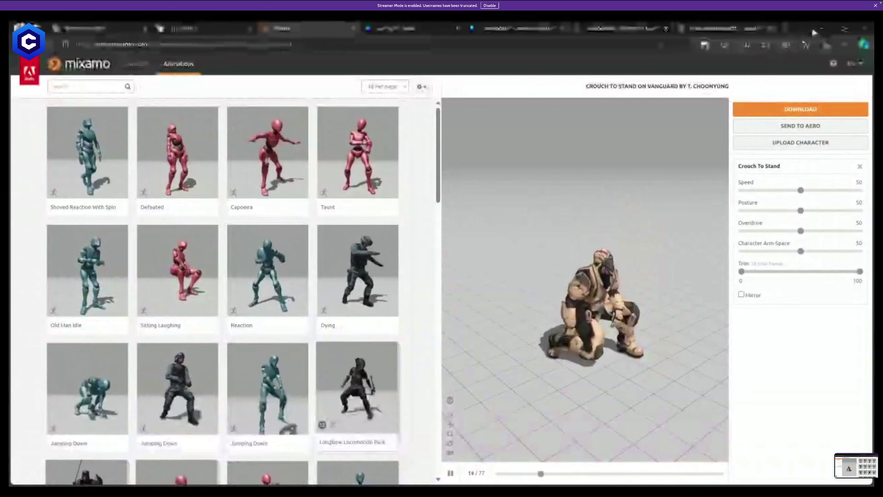
pyautogui.scroll(-1, 403, 295)
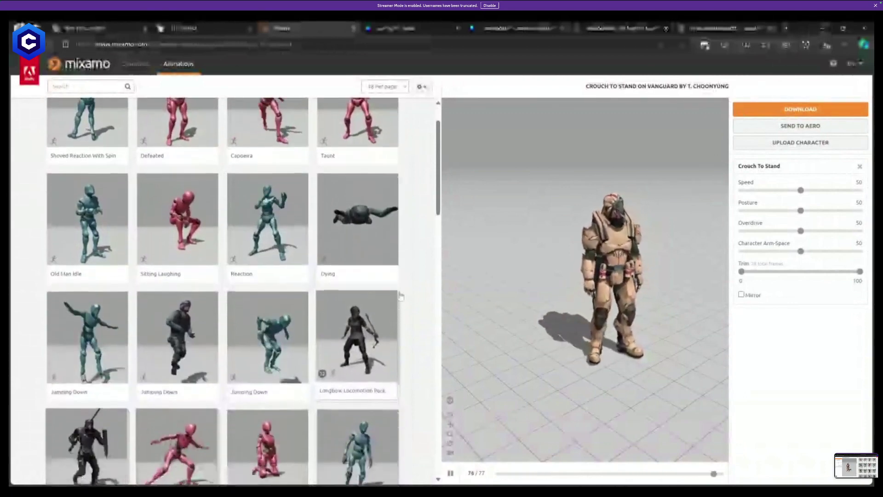
pyautogui.scroll(1, 400, 297)
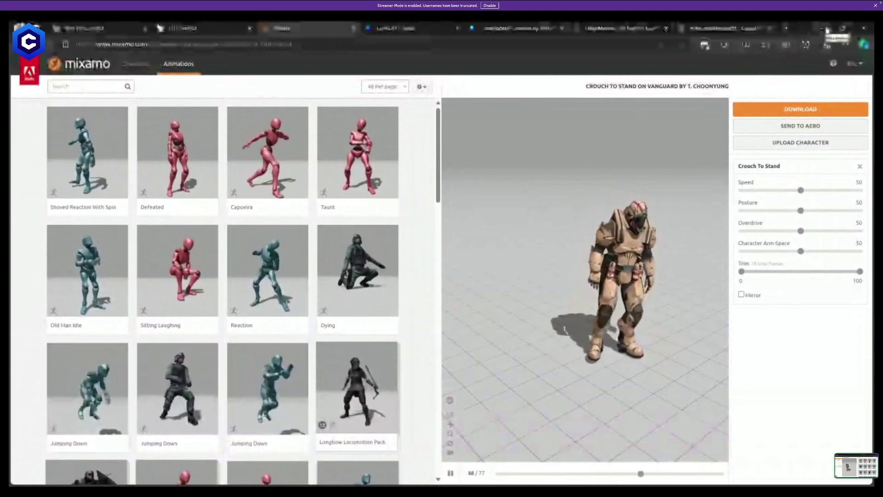
# Look at the mask in Blender's compositor, then switch to ComfyUI to review the dancing-figure mask and skateboarding video previews.
pyautogui.click(824, 29)
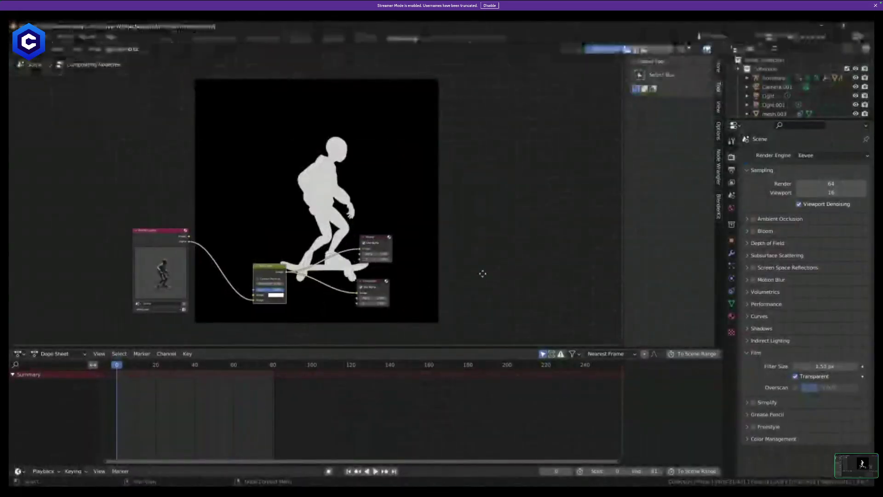
pyautogui.moveTo(481, 272); pyautogui.dragTo(535, 306, button='middle')
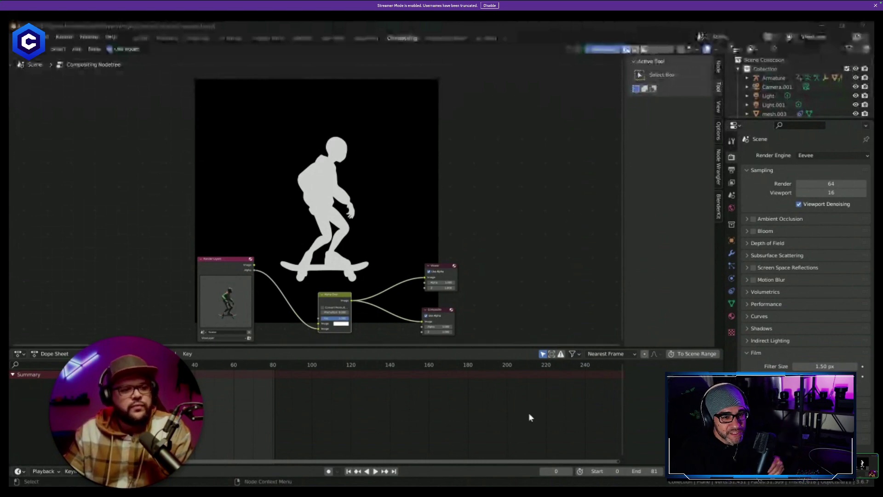
pyautogui.moveTo(422, 493)
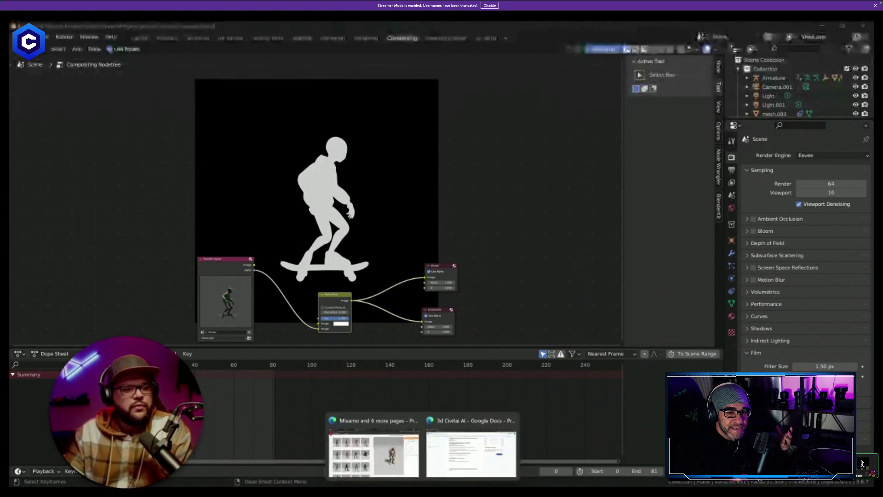
pyautogui.click(411, 475)
pyautogui.click(109, 30)
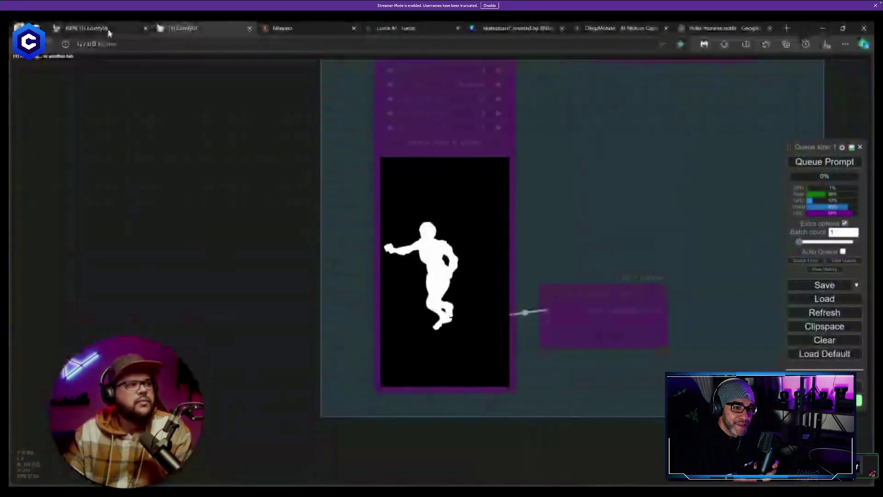
pyautogui.click(108, 30)
pyautogui.click(177, 29)
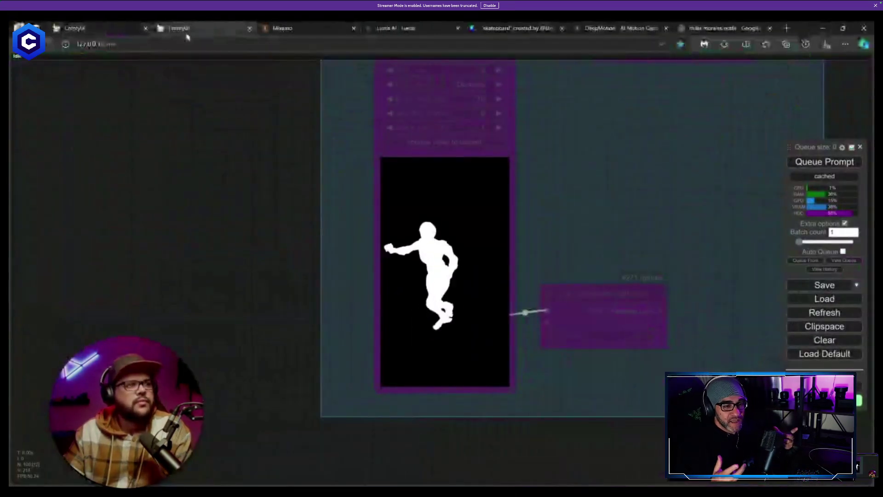
pyautogui.click(120, 29)
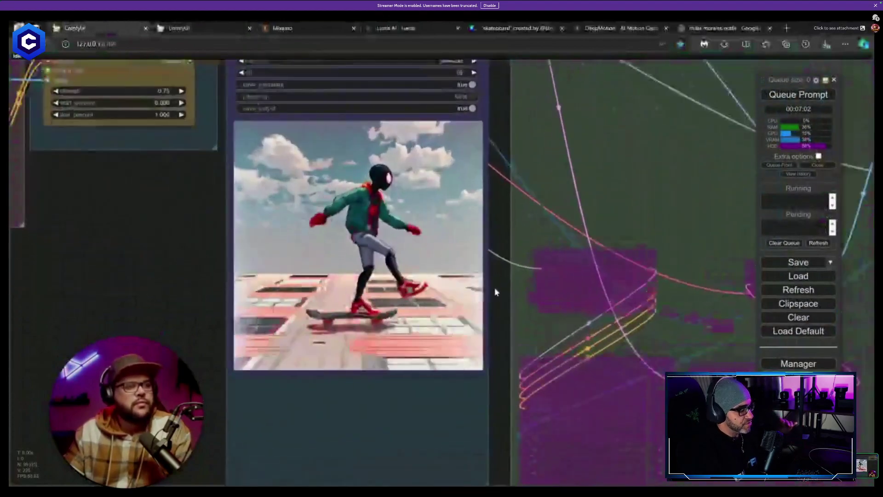
pyautogui.scroll(3, 493, 280)
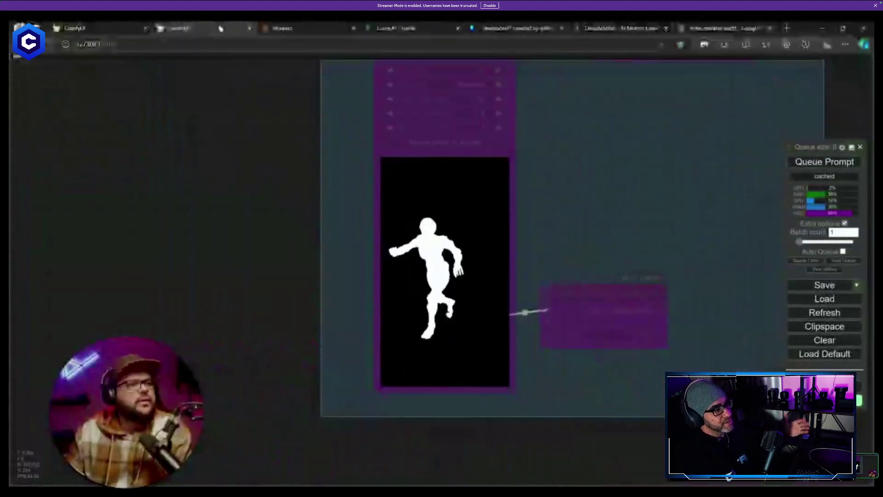
# Switch back to Blender and review the compositor's alpha mask node setup and the Transparent film option.
pyautogui.hotkey('ctrl', 'Tab')
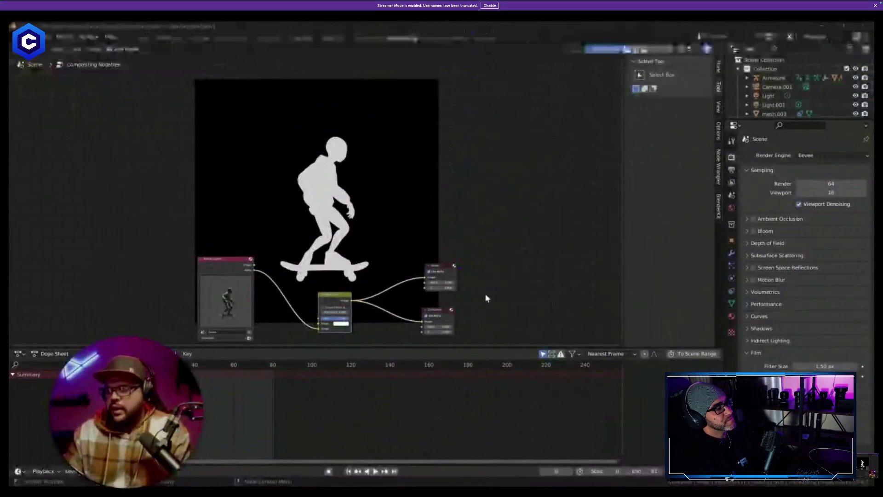
pyautogui.moveTo(483, 291); pyautogui.dragTo(565, 265, button='middle')
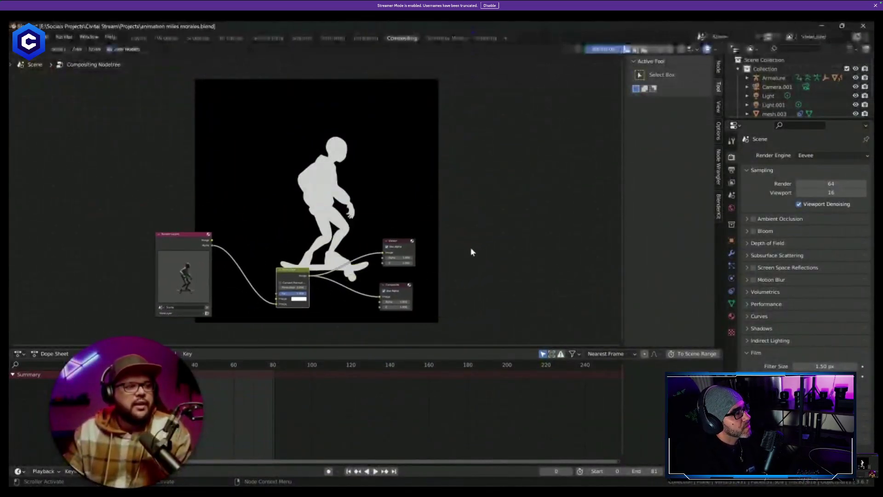
pyautogui.scroll(4, 479, 224)
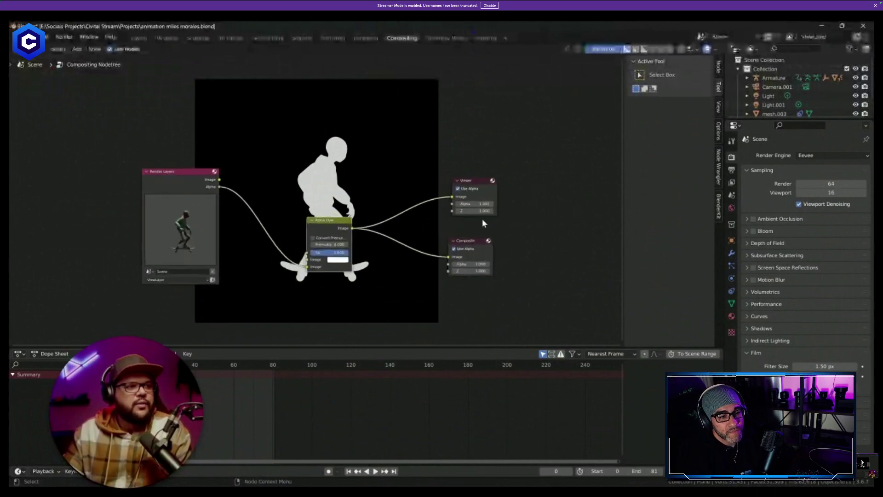
pyautogui.click(795, 376)
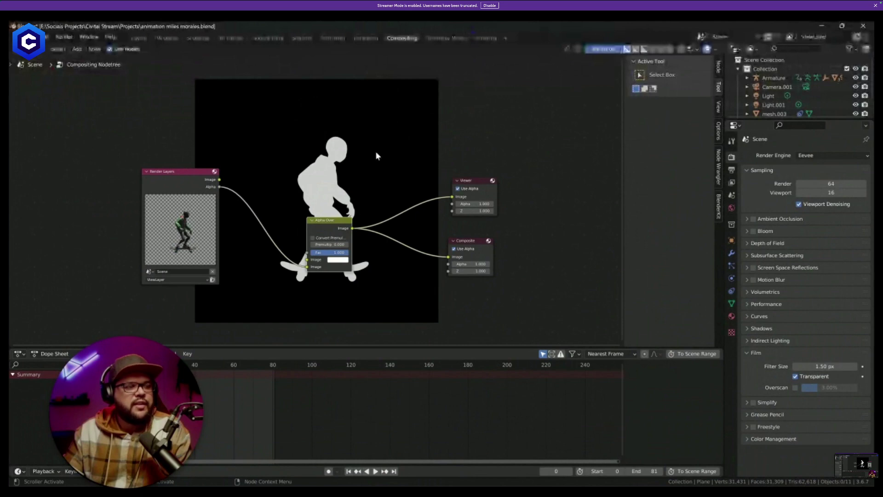
pyautogui.scroll(-1, 345, 176)
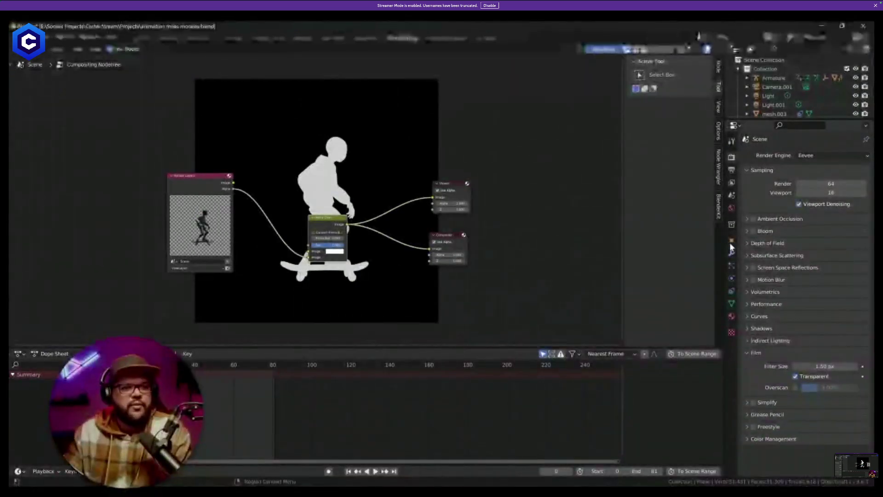
# Set the scene's color management View Transform to Standard in the render settings.
pyautogui.click(732, 170)
pyautogui.click(732, 183)
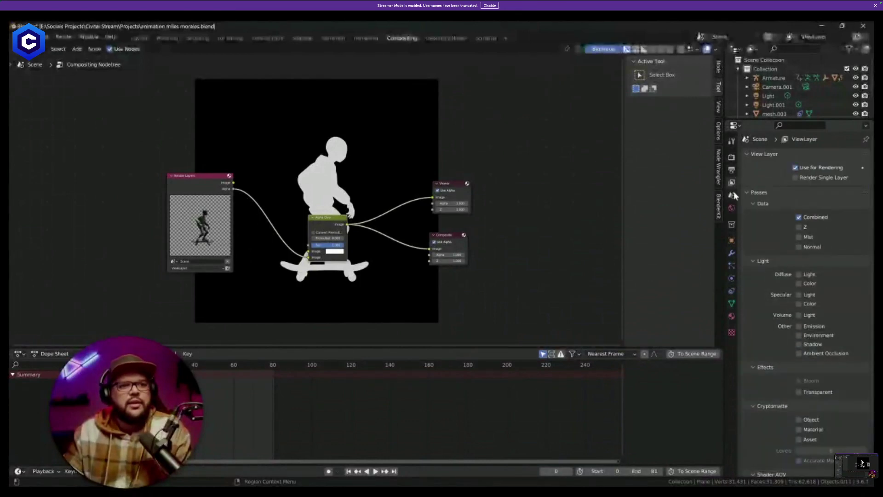
pyautogui.click(732, 161)
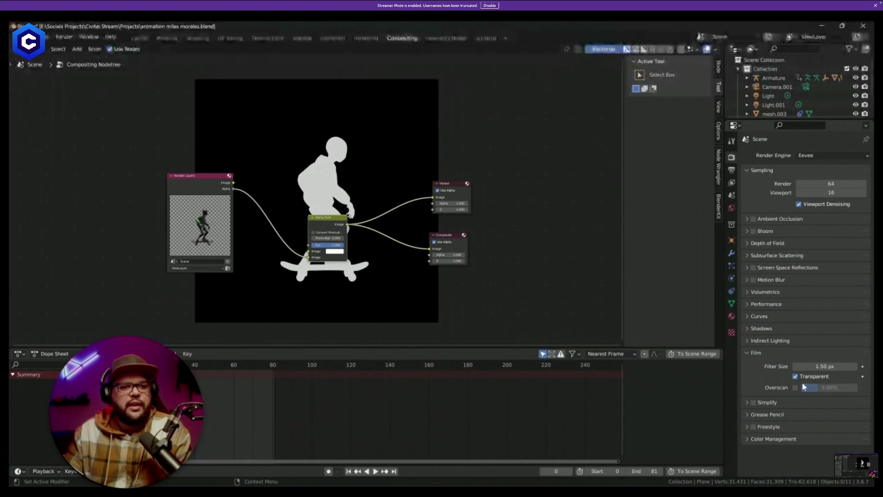
pyautogui.click(773, 439)
pyautogui.scroll(-2, 779, 454)
pyautogui.click(811, 439)
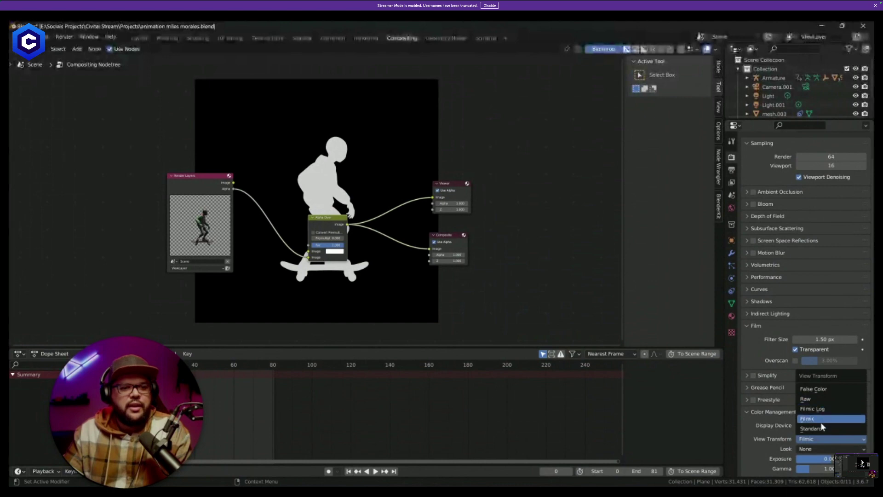
pyautogui.click(810, 429)
# Move the nodes clear of the silhouette, test-render frame 0 as a pure black-and-white mask and close the render window.
pyautogui.scroll(-3, 391, 193)
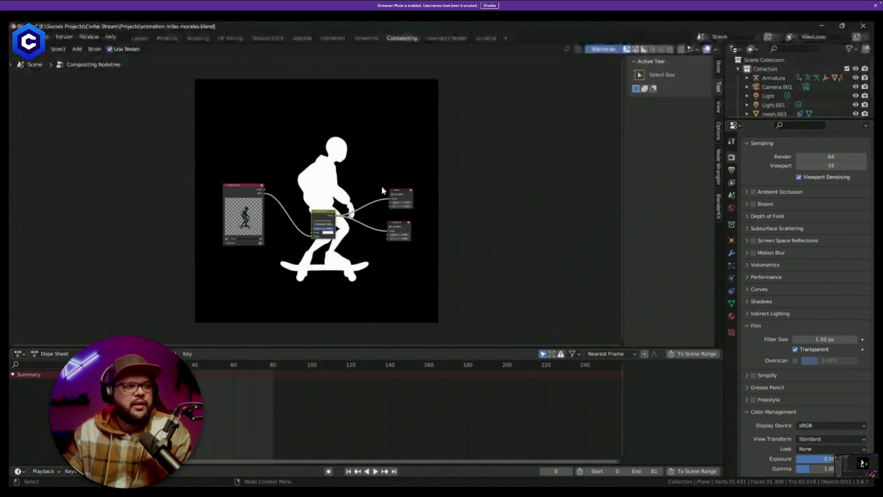
pyautogui.moveTo(393, 184); pyautogui.dragTo(394, 254, button='middle')
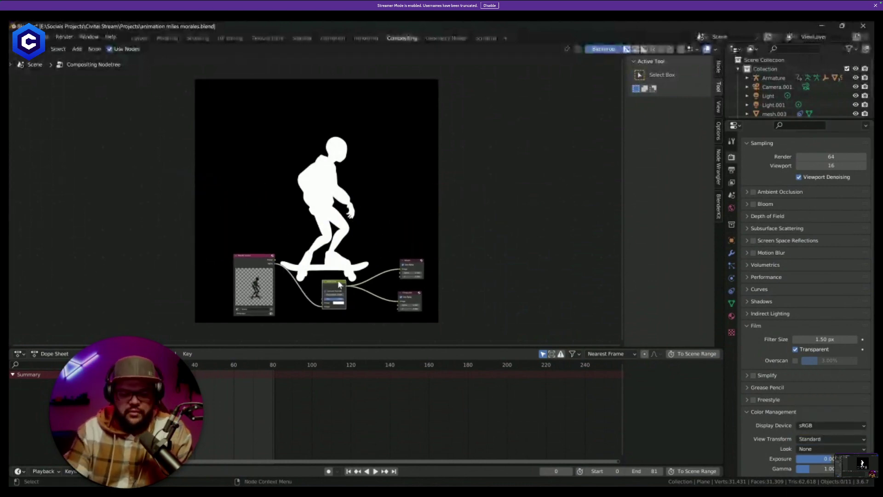
pyautogui.press('F12')
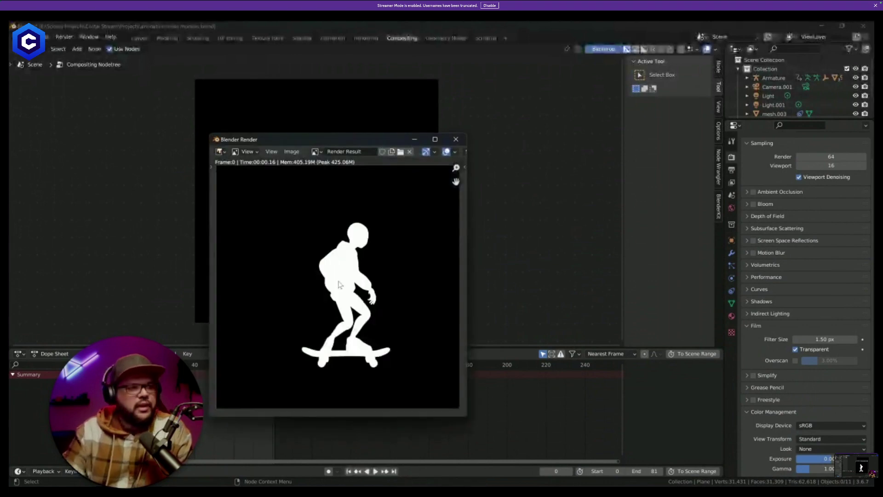
pyautogui.click(454, 138)
pyautogui.scroll(1, 457, 208)
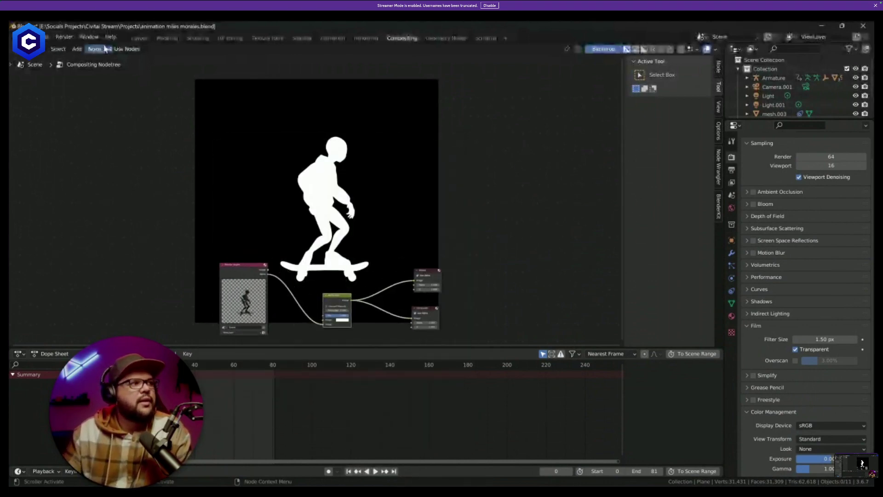
# Set the output file name to mask in the Assets\render folder and render the animation.
pyautogui.click(731, 172)
pyautogui.click(862, 336)
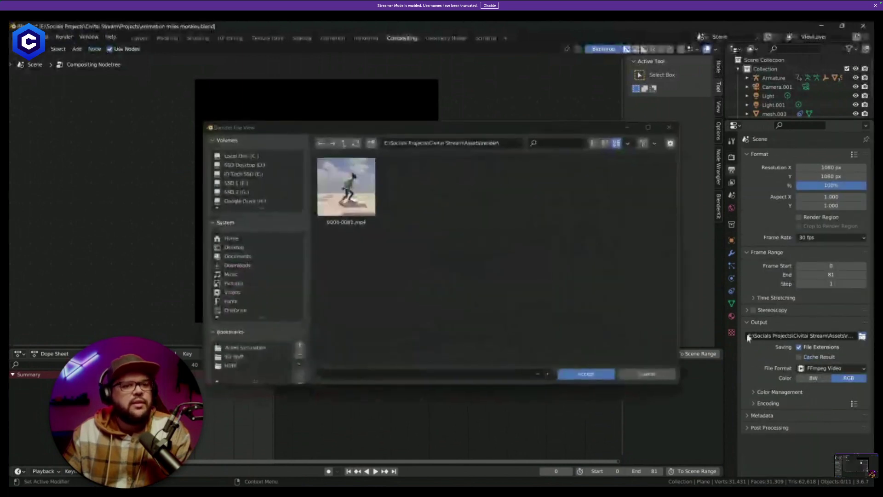
pyautogui.click(399, 374)
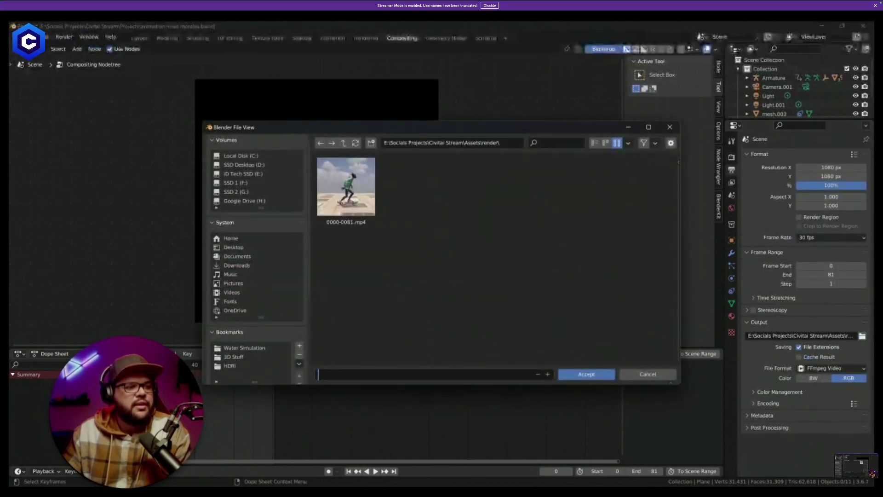
pyautogui.write('mask')
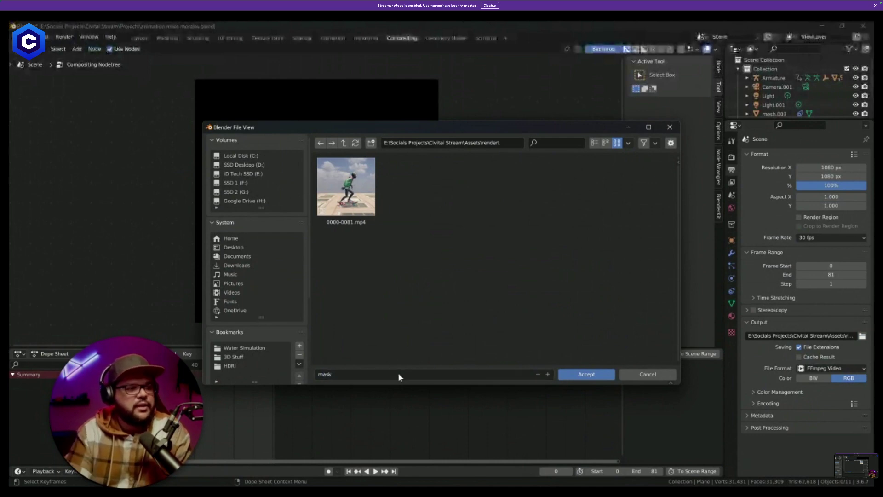
pyautogui.click(583, 375)
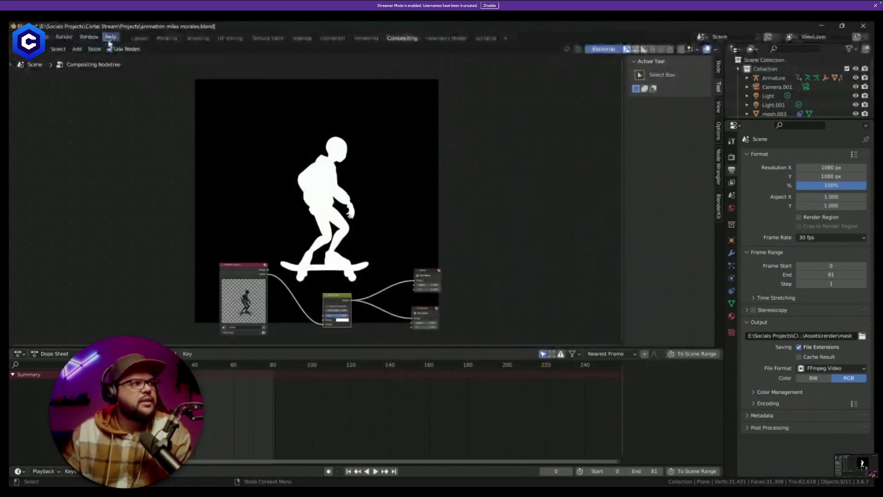
pyautogui.click(64, 36)
pyautogui.click(81, 58)
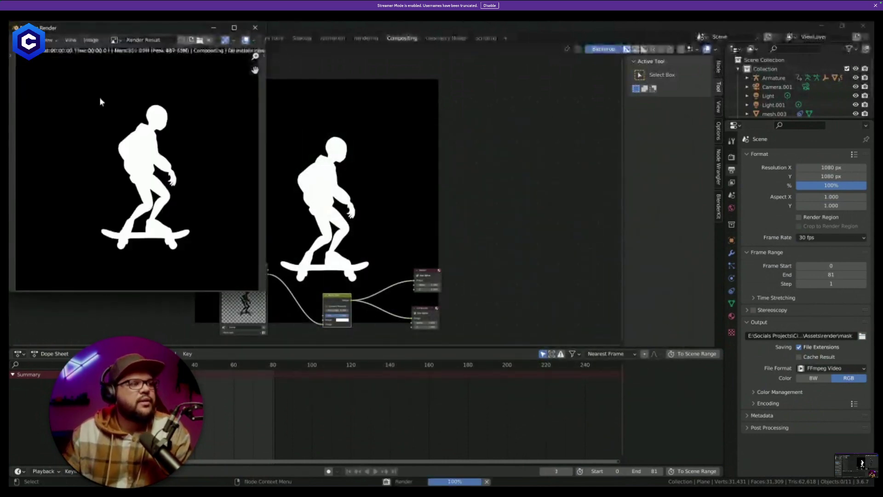
# Switch to File Explorer's render folder and display the rendered videos as large thumbnails.
pyautogui.moveTo(402, 490)
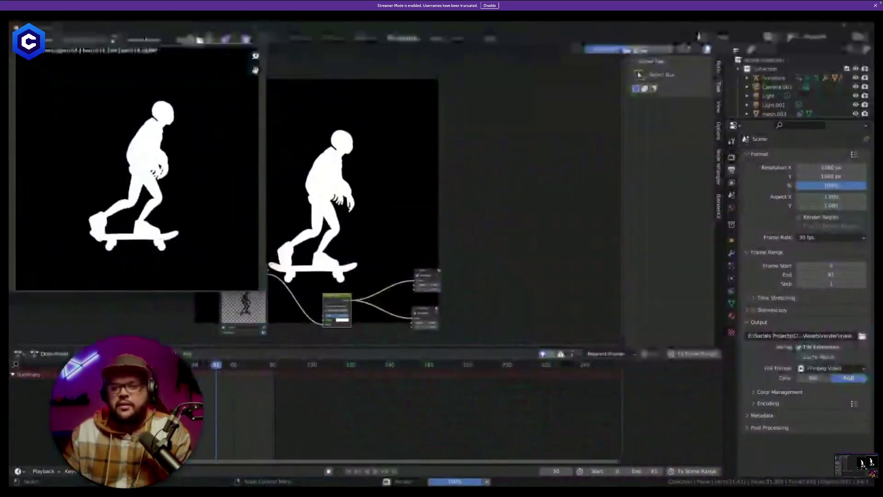
pyautogui.click(402, 490)
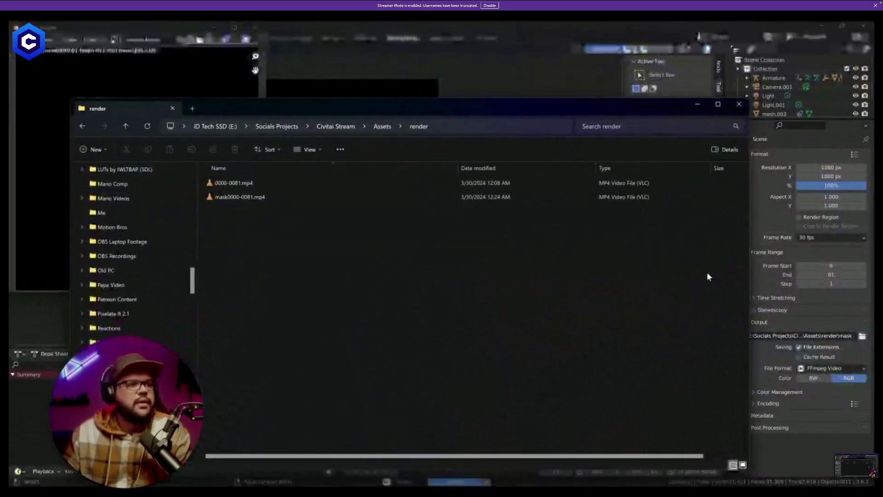
pyautogui.click(743, 465)
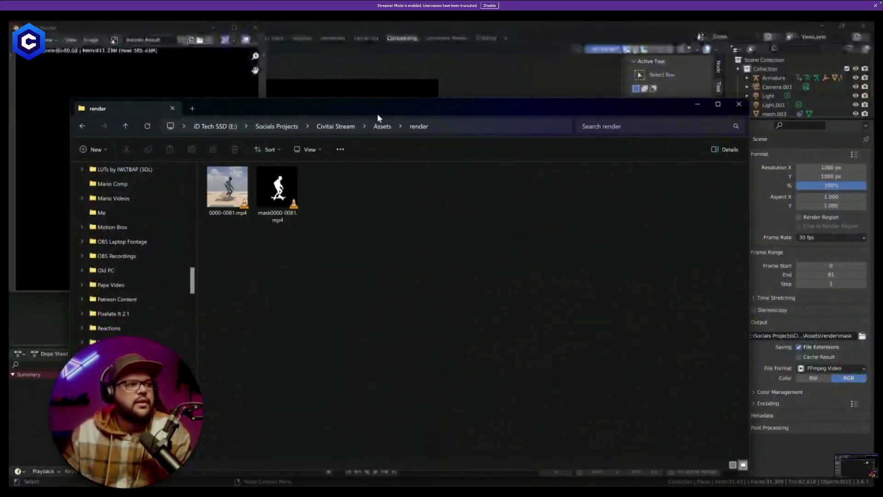
# Play mask0000-0081.mp4 from the render folder to check the skateboarder silhouette, and close the video player.
pyautogui.moveTo(377, 114); pyautogui.dragTo(369, 85)
pyautogui.doubleClick(279, 158)
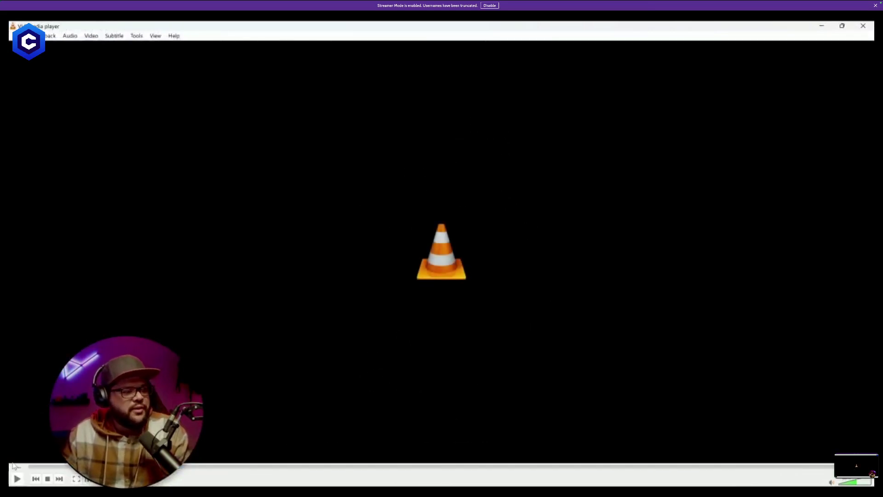
pyautogui.click(17, 479)
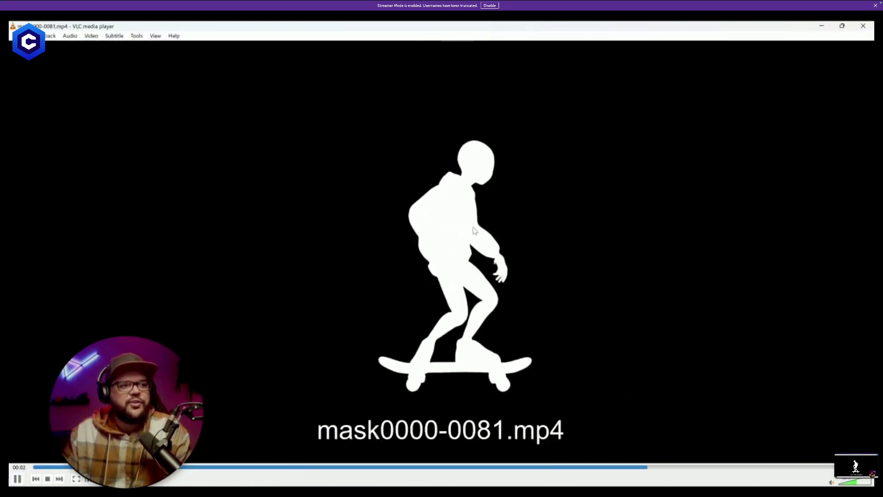
pyautogui.click(862, 28)
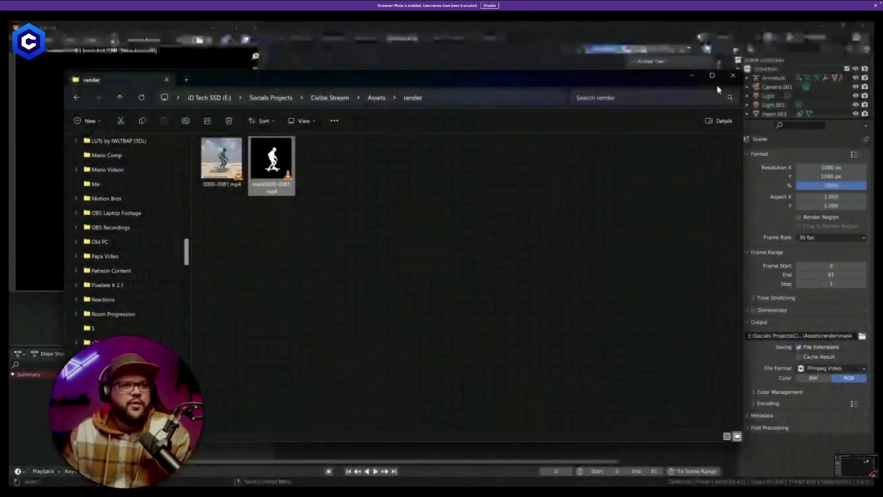
# Clear the desktop by minimizing the render folder and Blender and closing the render result window.
pyautogui.click(693, 75)
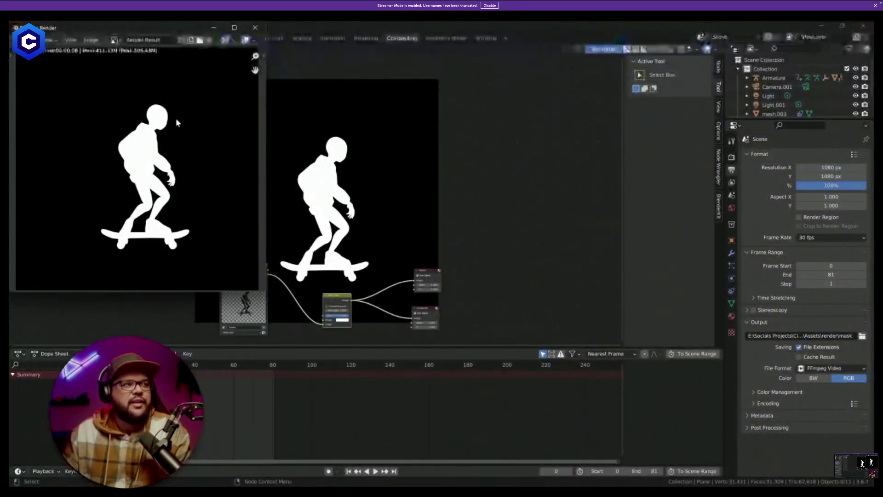
pyautogui.click(255, 27)
pyautogui.click(815, 25)
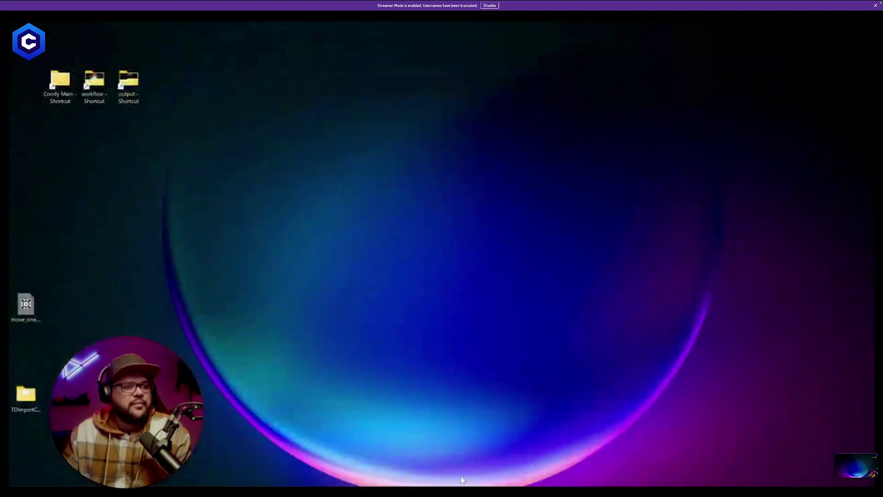
# Switch to the browser's ComfyUI skateboarding workflow and examine the MilesSkating Video Combine output and its ControlNet nodes.
pyautogui.click(375, 441)
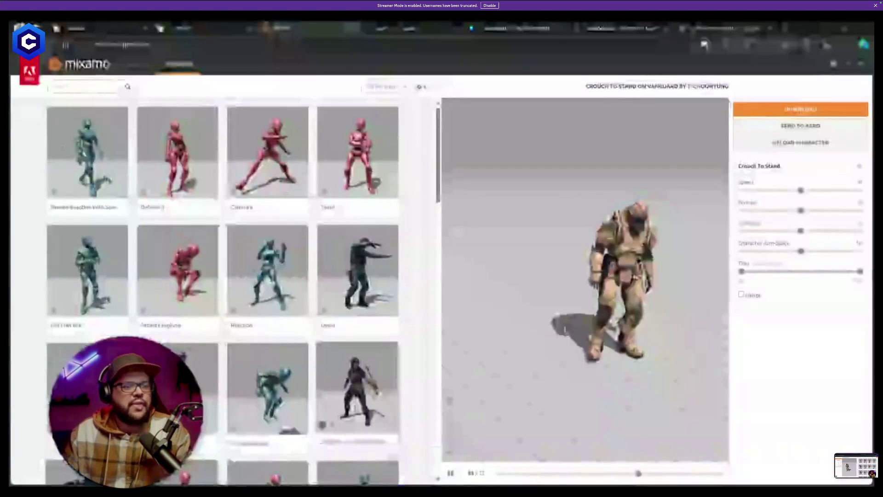
pyautogui.click(415, 29)
pyautogui.click(207, 28)
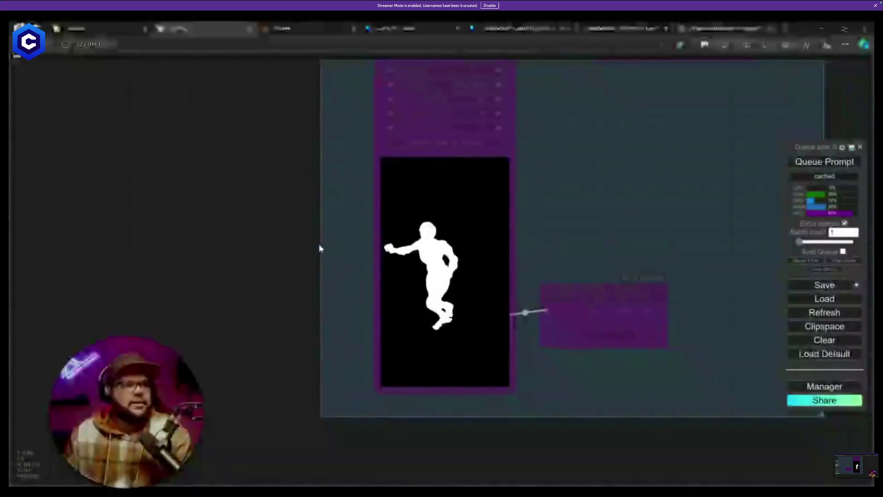
pyautogui.click(117, 26)
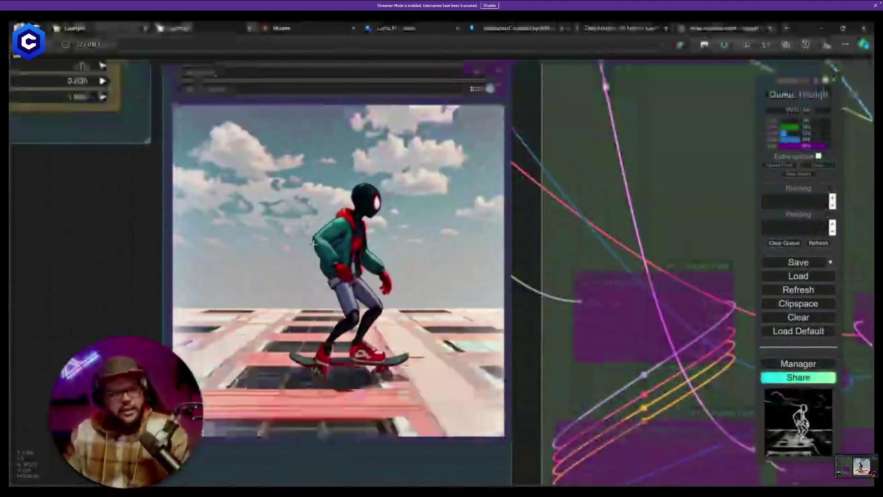
pyautogui.scroll(-2, 304, 266)
pyautogui.scroll(-3, 304, 265)
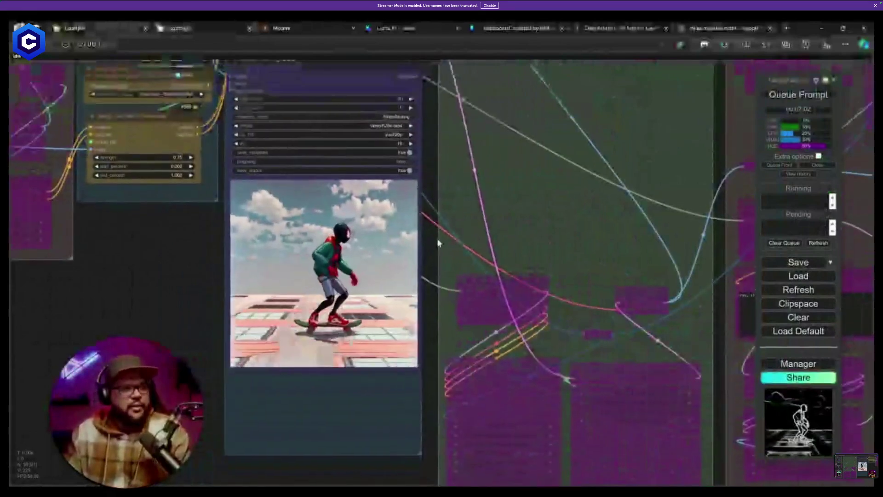
pyautogui.moveTo(469, 211); pyautogui.dragTo(469, 329)
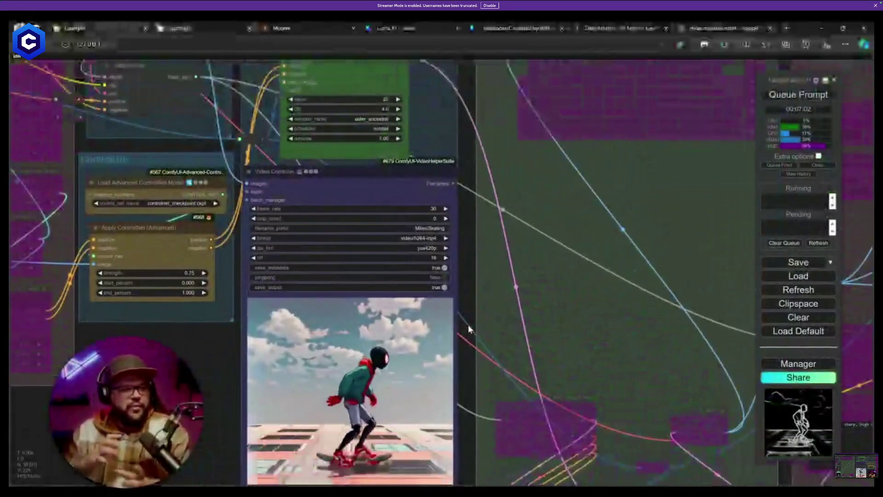
pyautogui.moveTo(465, 325); pyautogui.dragTo(482, 257)
pyautogui.scroll(2, 483, 258)
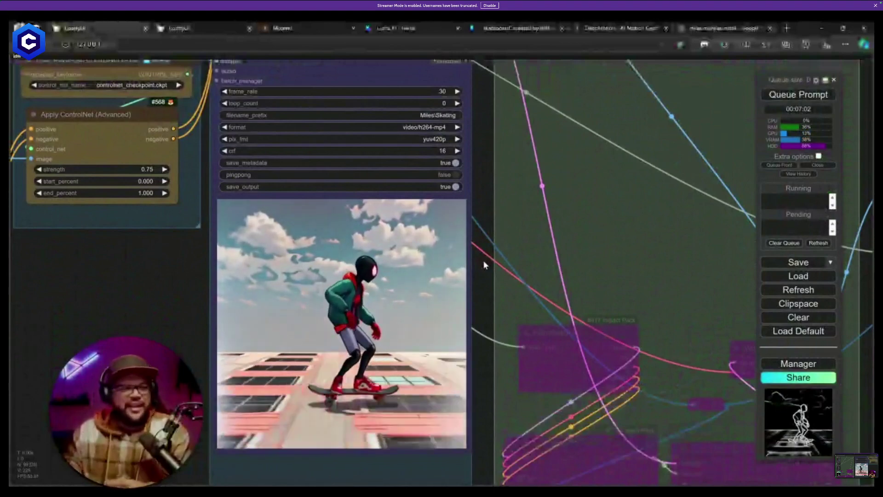
pyautogui.scroll(-3, 484, 264)
pyautogui.moveTo(486, 266); pyautogui.dragTo(549, 260)
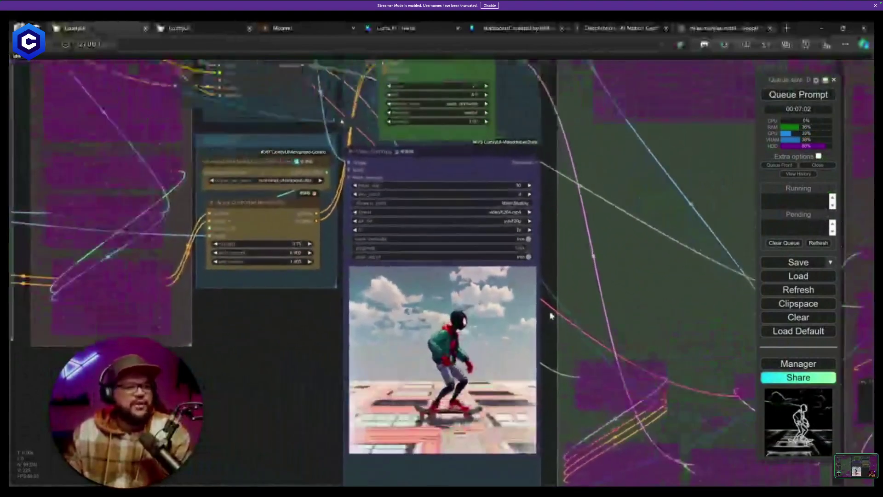
pyautogui.scroll(1, 551, 244)
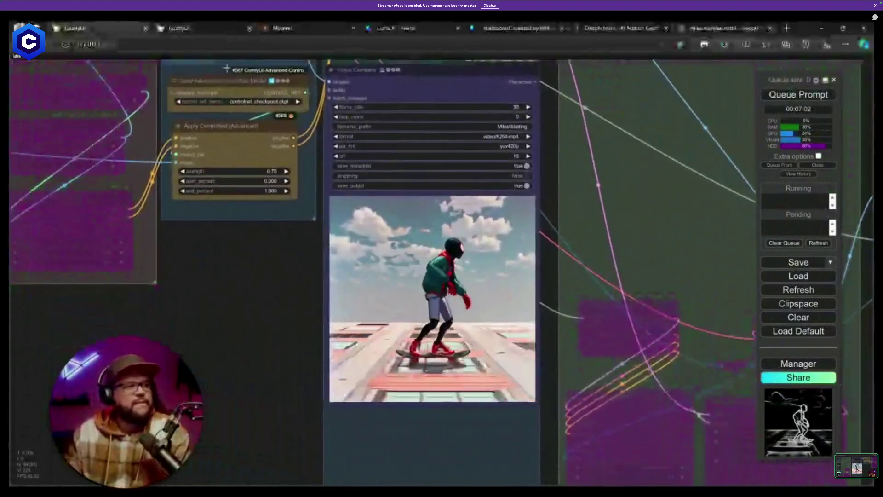
# Switch to the other ComfyUI workflow and examine the running-figure mask video loaded in its bypassed node group.
pyautogui.click(193, 28)
pyautogui.scroll(4, 495, 272)
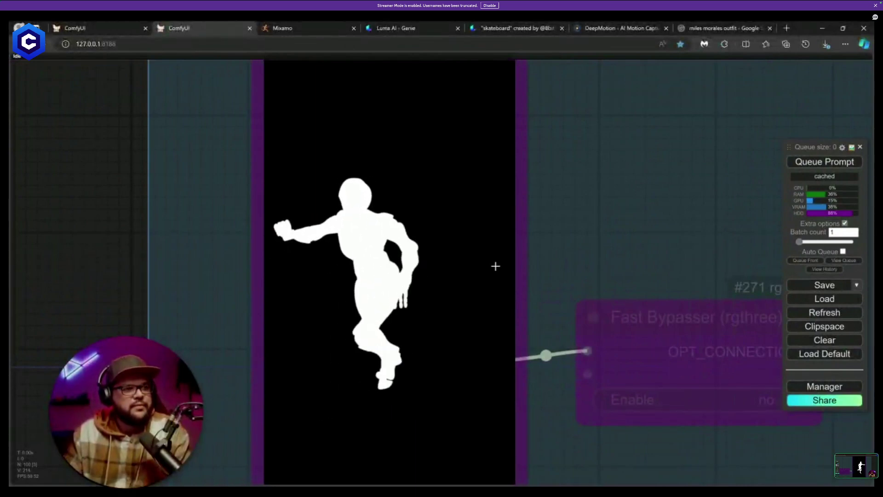
pyautogui.scroll(-3, 496, 265)
pyautogui.scroll(-4, 495, 265)
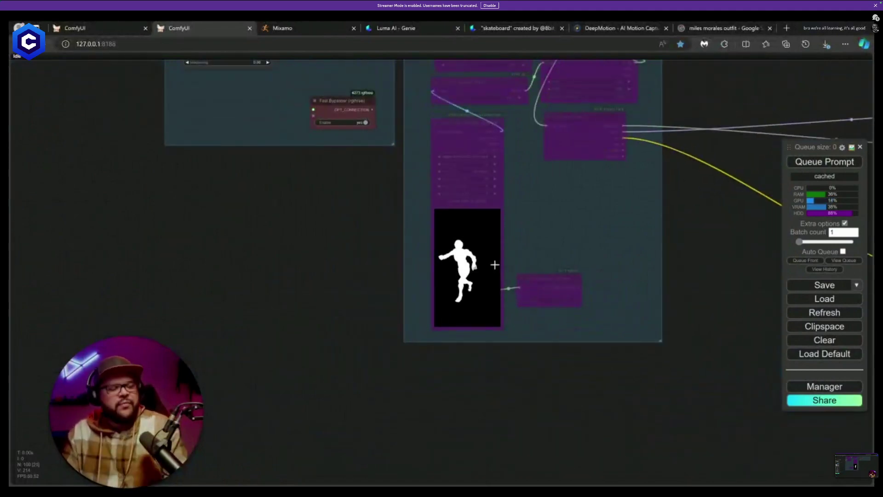
pyautogui.scroll(-1, 496, 262)
pyautogui.moveTo(497, 262); pyautogui.dragTo(418, 368)
pyautogui.moveTo(483, 308); pyautogui.dragTo(501, 261)
pyautogui.scroll(1, 347, 352)
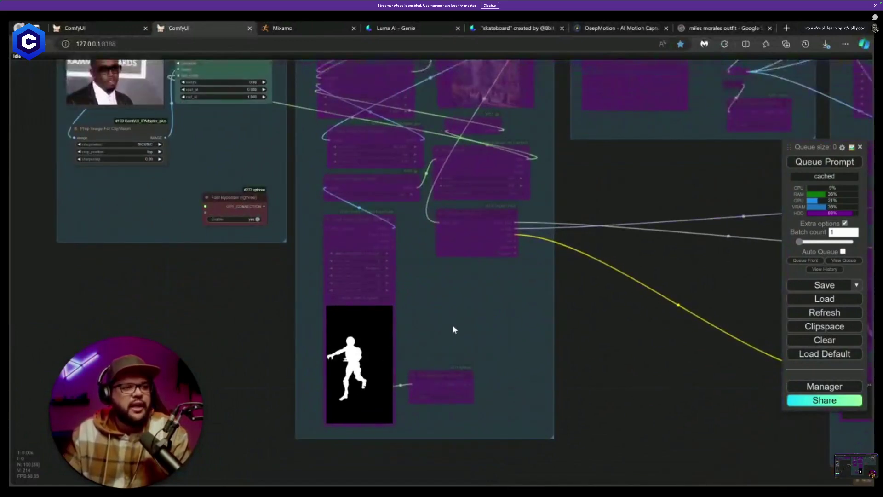
# Examine the generated clip of the suited man running and its background in the second workflow.
pyautogui.moveTo(761, 192); pyautogui.dragTo(90, 282)
pyautogui.moveTo(145, 273); pyautogui.dragTo(326, 481)
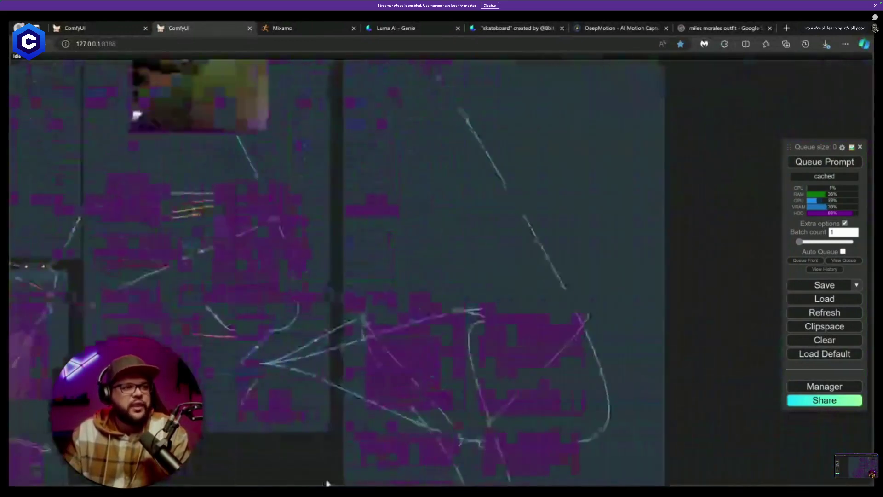
pyautogui.scroll(5, 423, 285)
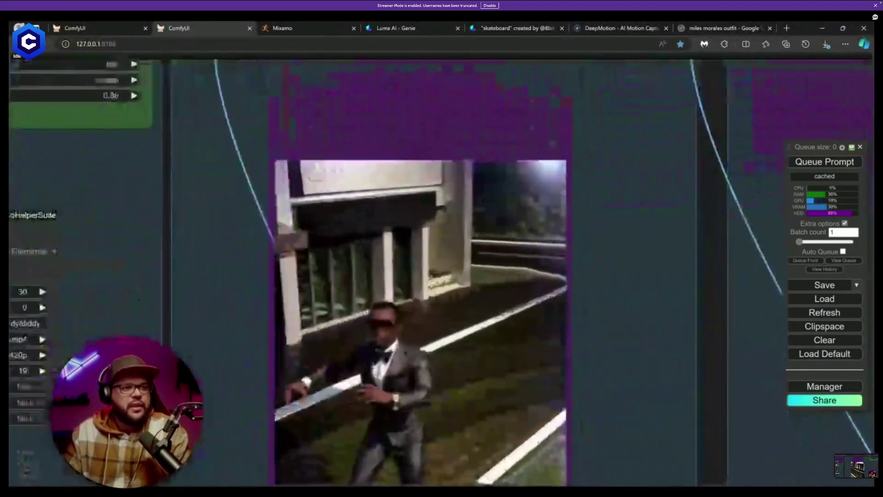
pyautogui.moveTo(615, 262); pyautogui.dragTo(627, 189)
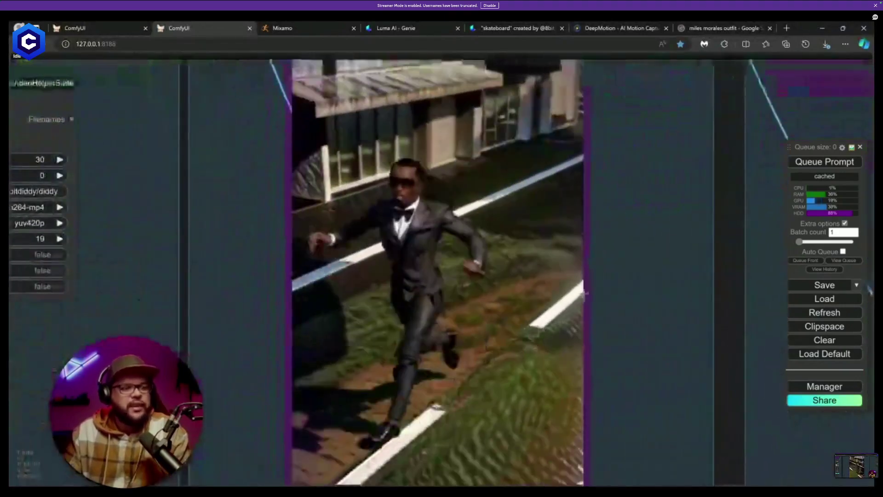
pyautogui.scroll(-6, 449, 235)
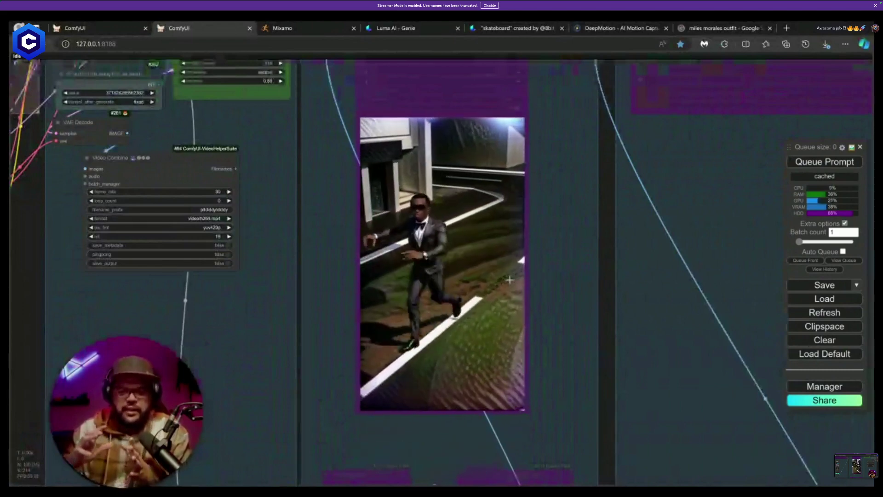
# Compare the running-figure mask video with the generated suited-man clip, including the IPAdapter reference groups between them.
pyautogui.moveTo(329, 421); pyautogui.dragTo(413, 97)
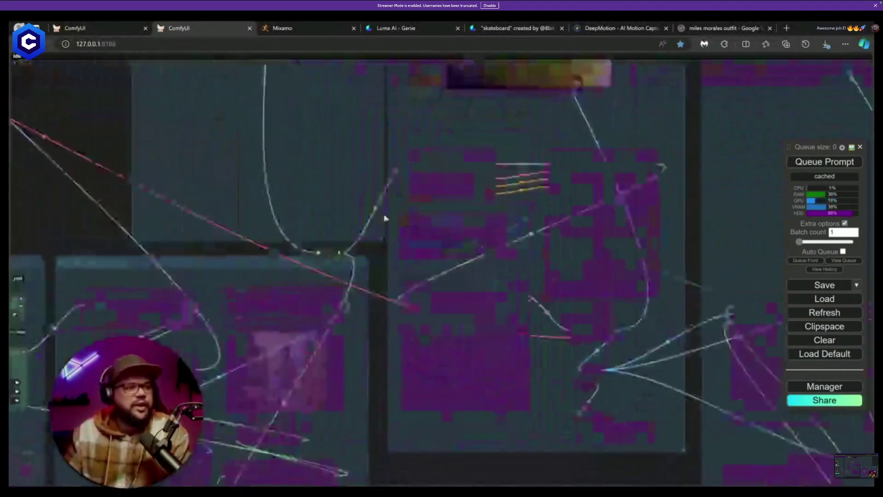
pyautogui.moveTo(322, 391); pyautogui.dragTo(439, 113)
pyautogui.scroll(1, 305, 350)
pyautogui.scroll(-1, 309, 333)
pyautogui.moveTo(310, 333); pyautogui.dragTo(344, 241)
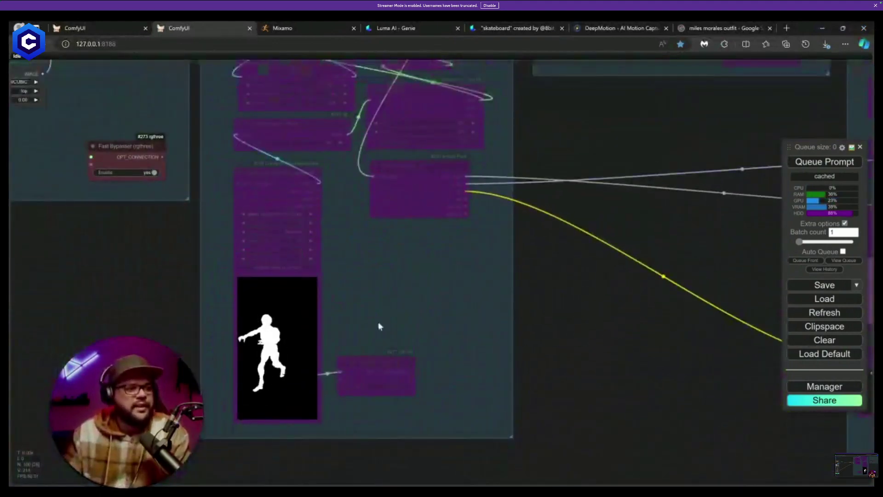
pyautogui.moveTo(492, 161); pyautogui.dragTo(393, 394)
pyautogui.moveTo(444, 188); pyautogui.dragTo(417, 449)
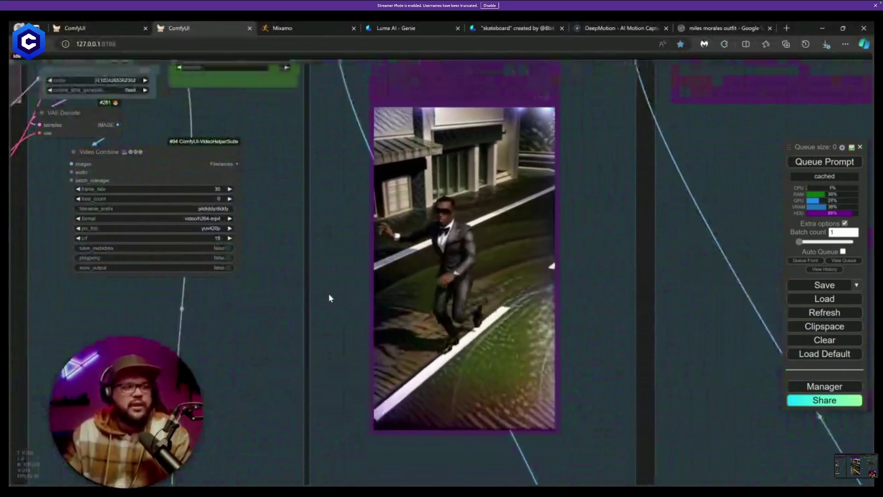
pyautogui.scroll(-5, 330, 296)
pyautogui.moveTo(329, 295); pyautogui.dragTo(545, 148)
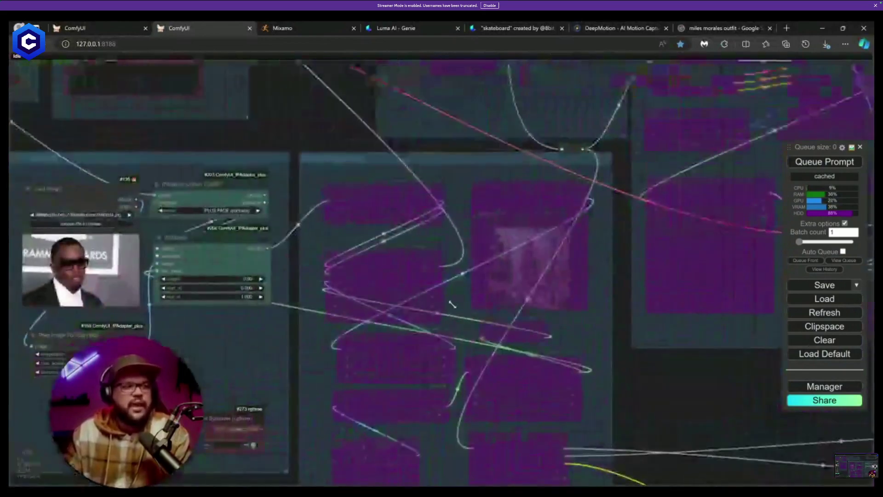
pyautogui.scroll(5, 509, 321)
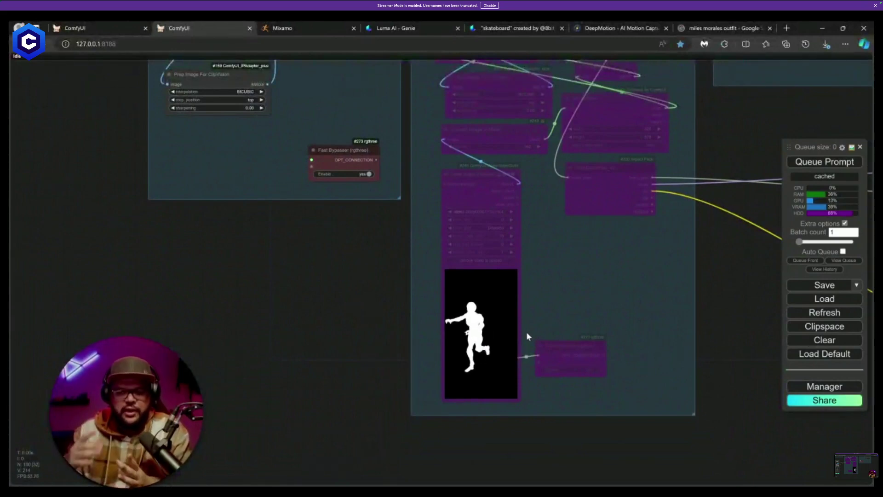
# Return to the ComfyUI skateboarding workflow, bring up the render folder over it and open mask0000-0081.mp4.
pyautogui.click(822, 28)
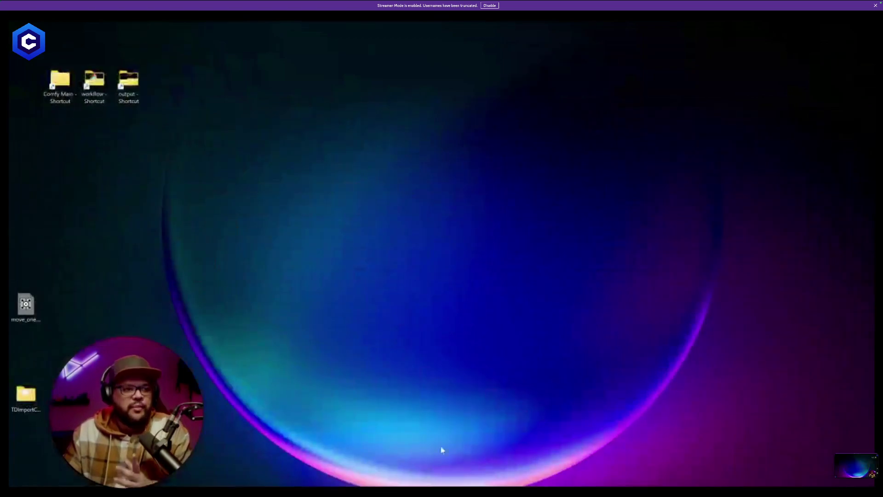
pyautogui.moveTo(422, 491)
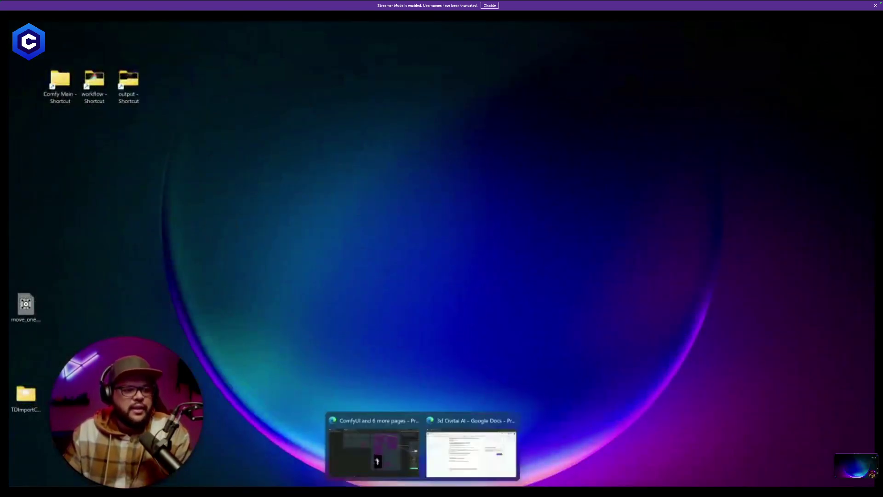
pyautogui.click(402, 462)
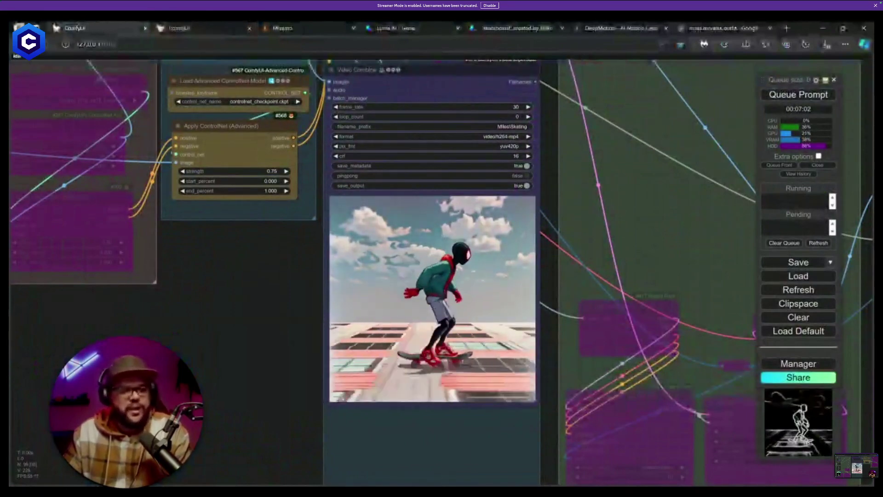
pyautogui.click(388, 462)
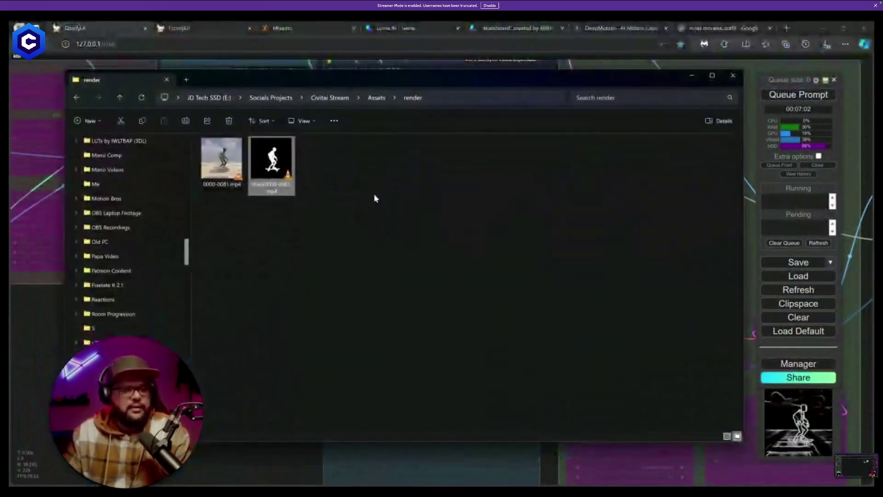
pyautogui.doubleClick(271, 173)
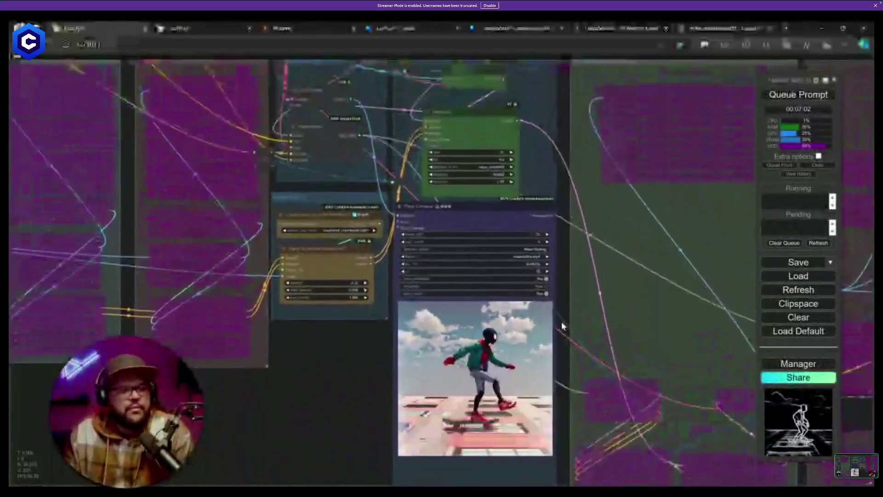
# Examine the skateboarding output preview up close, along with the sampler and ControlNet nodes that feed it.
pyautogui.scroll(3, 561, 321)
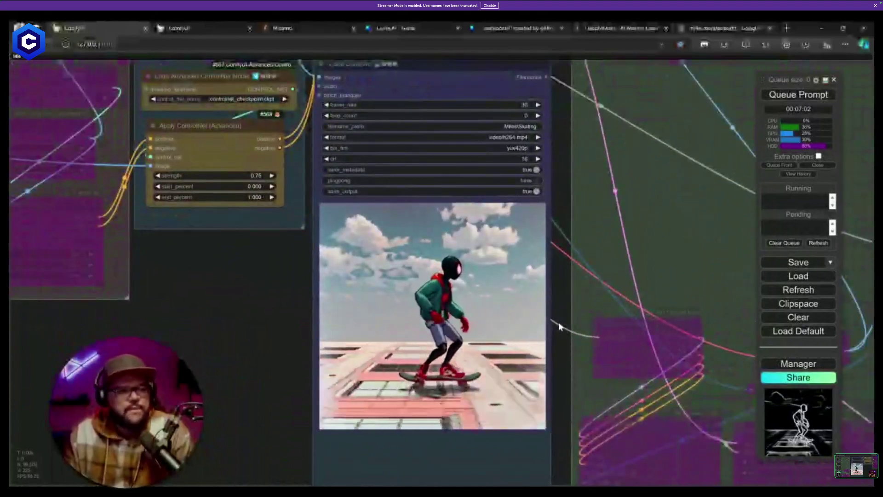
pyautogui.scroll(3, 558, 327)
pyautogui.scroll(2, 559, 326)
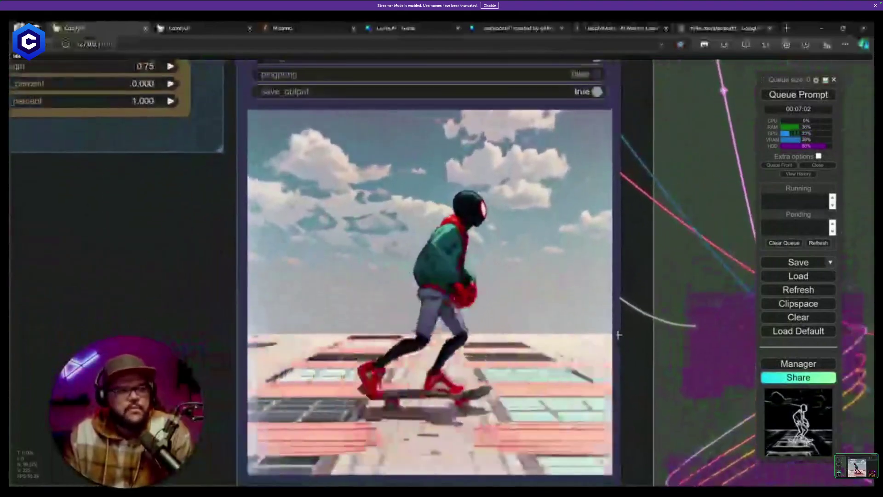
pyautogui.scroll(2, 618, 334)
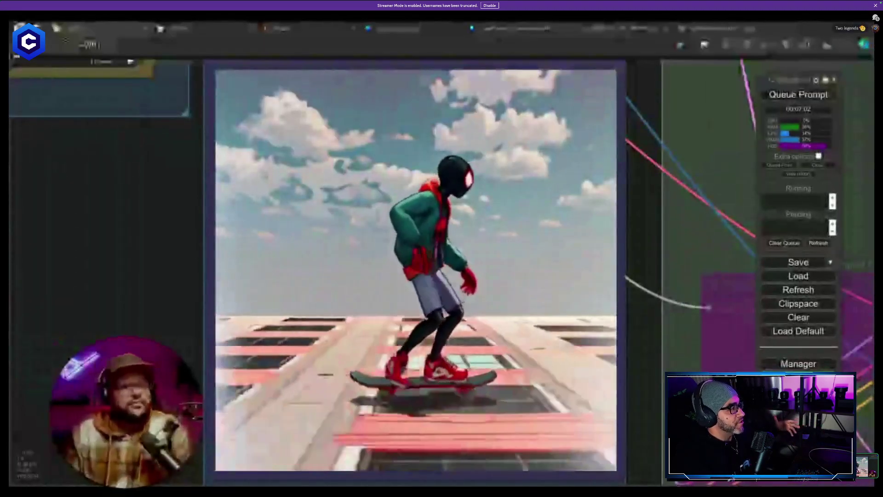
pyautogui.scroll(-3, 169, 299)
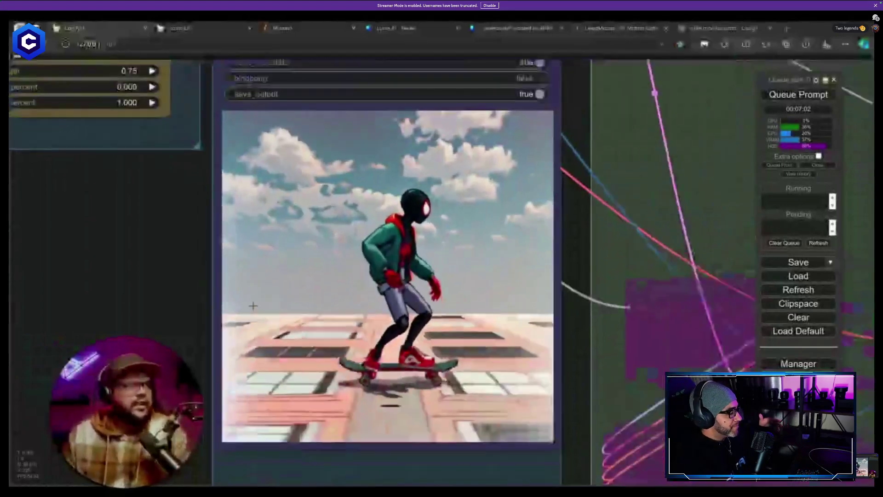
pyautogui.scroll(-5, 169, 299)
pyautogui.moveTo(185, 295); pyautogui.dragTo(427, 466)
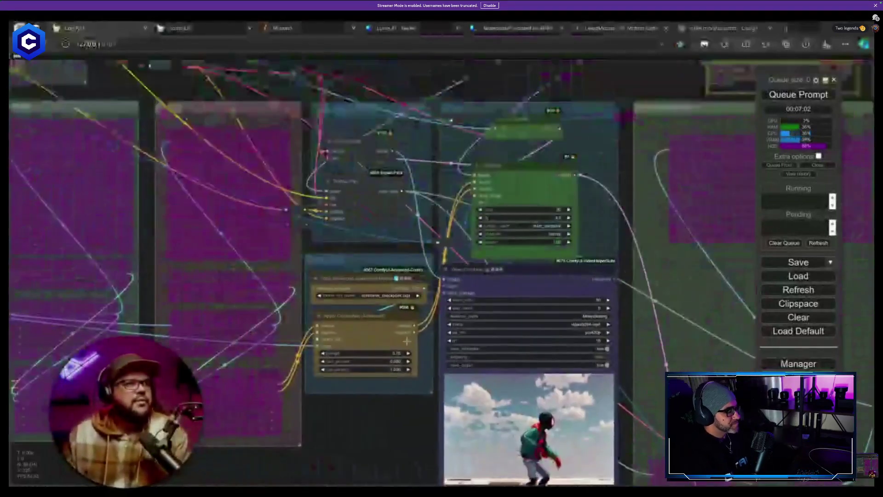
# Switch to the second ComfyUI workflow and load 0000-0081.mp4 into its Load Video node.
pyautogui.moveTo(451, 120); pyautogui.dragTo(506, 230)
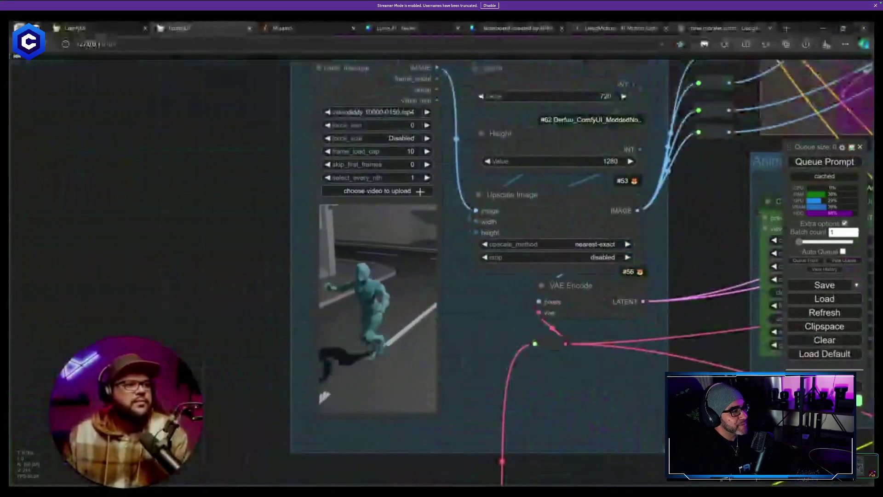
pyautogui.click(420, 193)
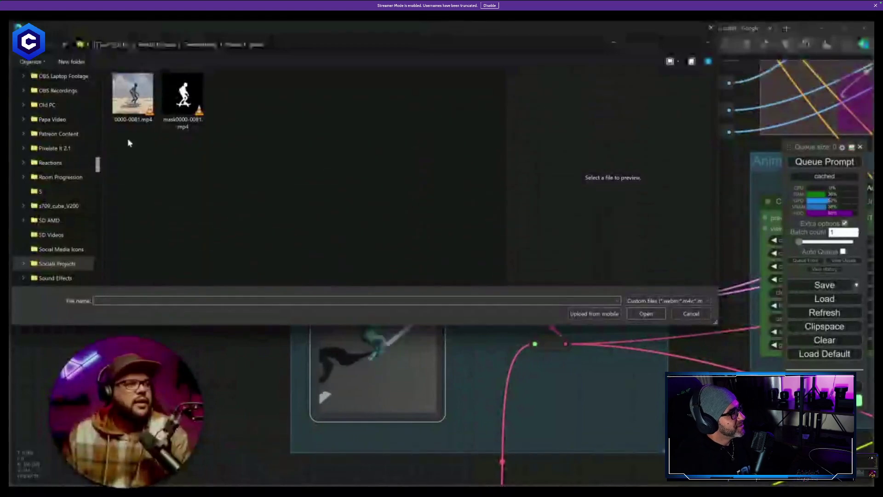
pyautogui.doubleClick(143, 116)
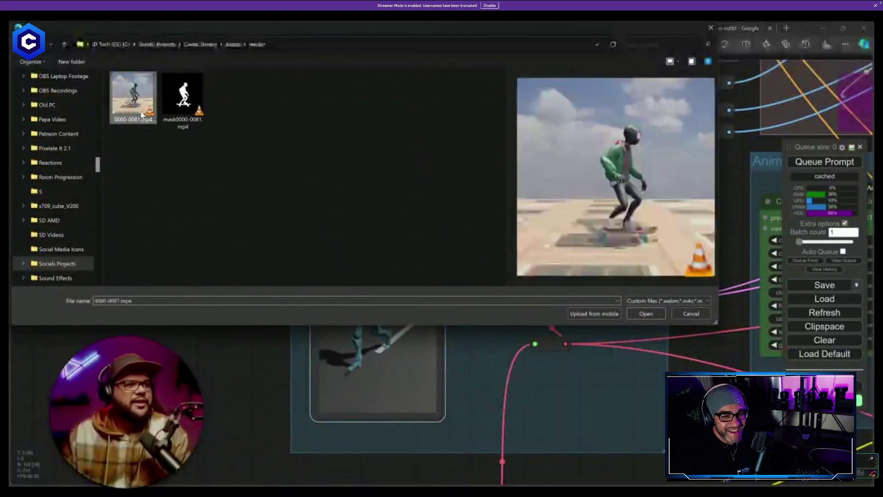
pyautogui.moveTo(478, 353); pyautogui.dragTo(374, 466)
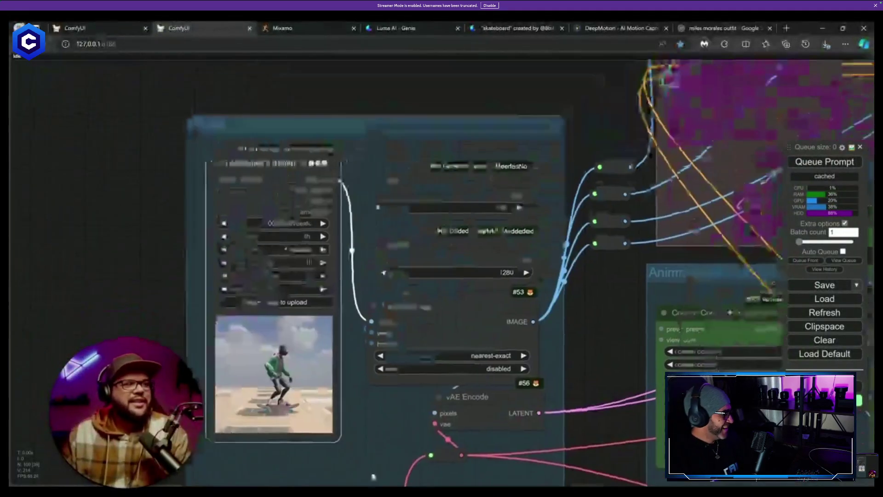
# Set the Height node's value to 720 in the Input group.
pyautogui.scroll(1, 405, 395)
pyautogui.click(515, 261)
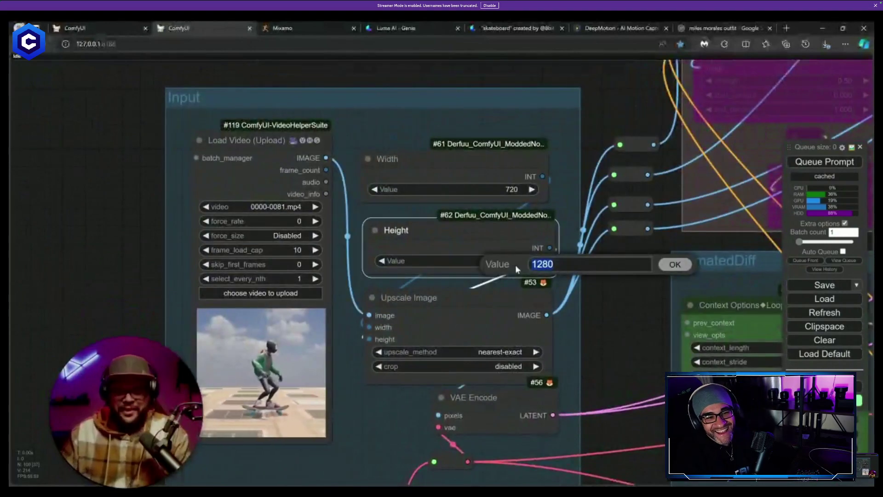
pyautogui.write('720')
pyautogui.press('Return')
# Examine the IPA Subject group, including its reference image and IPAdapter settings.
pyautogui.scroll(-5, 515, 264)
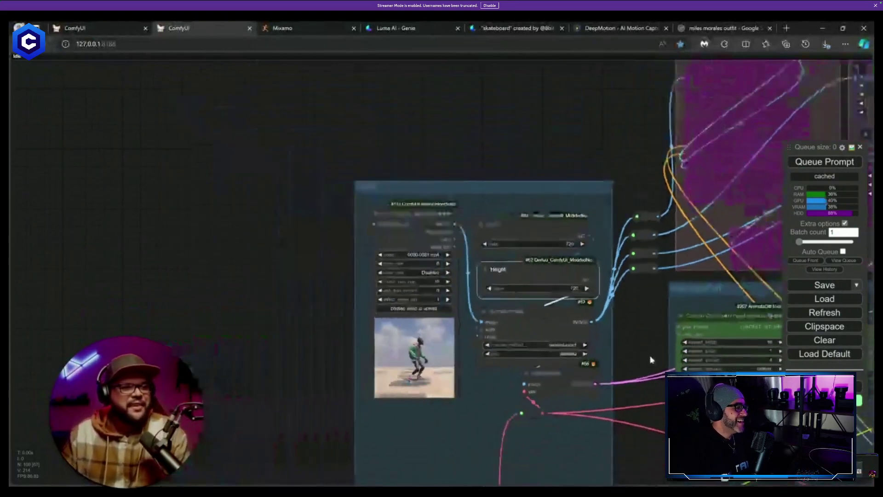
pyautogui.scroll(5, 650, 361)
pyautogui.scroll(-3, 511, 197)
pyautogui.moveTo(414, 230); pyautogui.dragTo(511, 197)
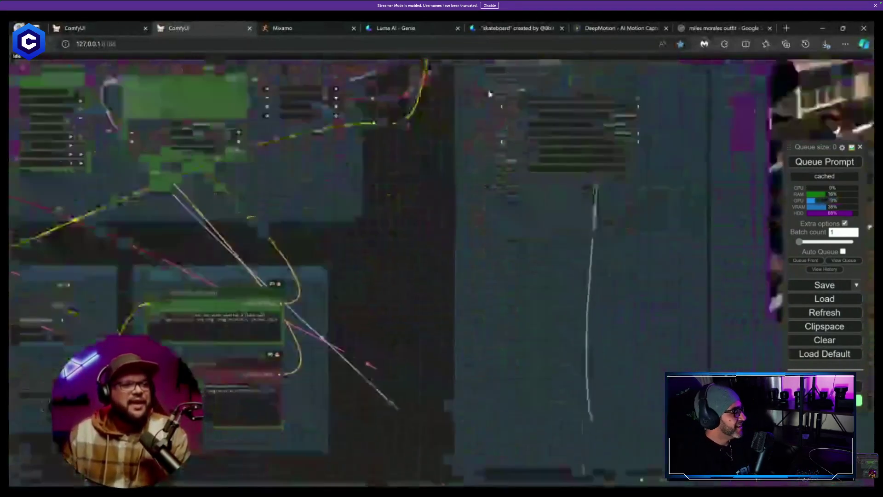
pyautogui.scroll(3, 512, 198)
pyautogui.moveTo(338, 459); pyautogui.dragTo(440, 270)
pyautogui.moveTo(295, 227); pyautogui.dragTo(388, 309)
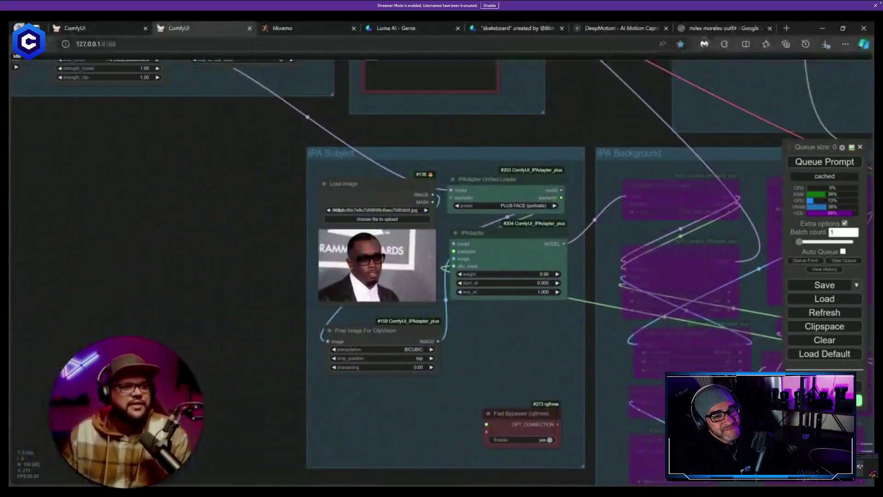
pyautogui.moveTo(428, 152); pyautogui.dragTo(480, 454)
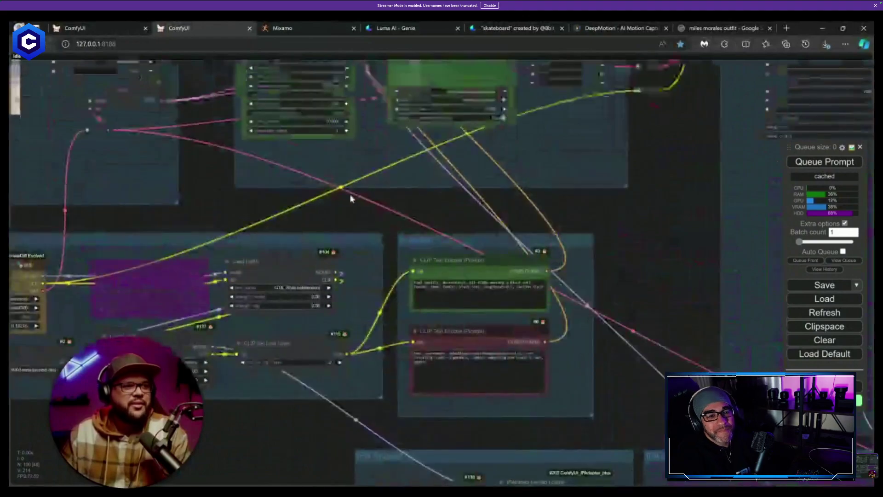
# Review the prompts, ControlNet groups, sampler settings and Video Combine node, ending at the video input group.
pyautogui.moveTo(351, 202); pyautogui.dragTo(471, 360)
pyautogui.scroll(1, 458, 350)
pyautogui.moveTo(414, 347); pyautogui.dragTo(285, 432)
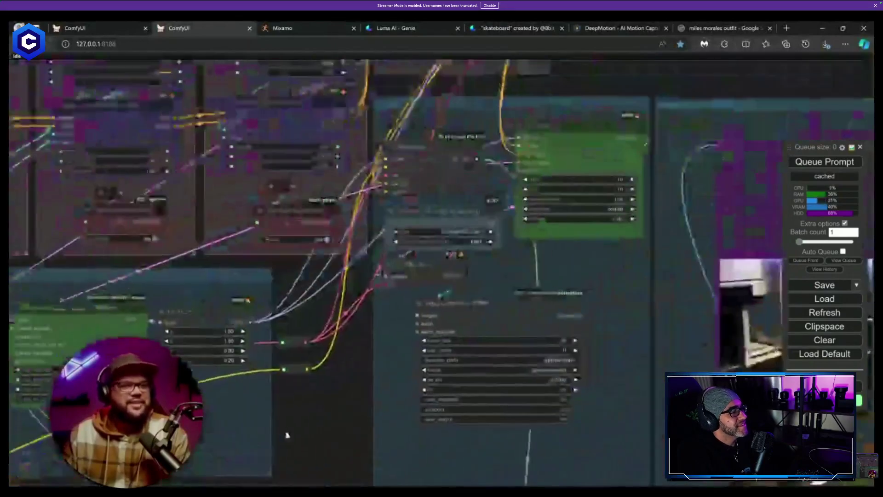
pyautogui.moveTo(388, 386); pyautogui.dragTo(330, 410)
pyautogui.scroll(1, 658, 265)
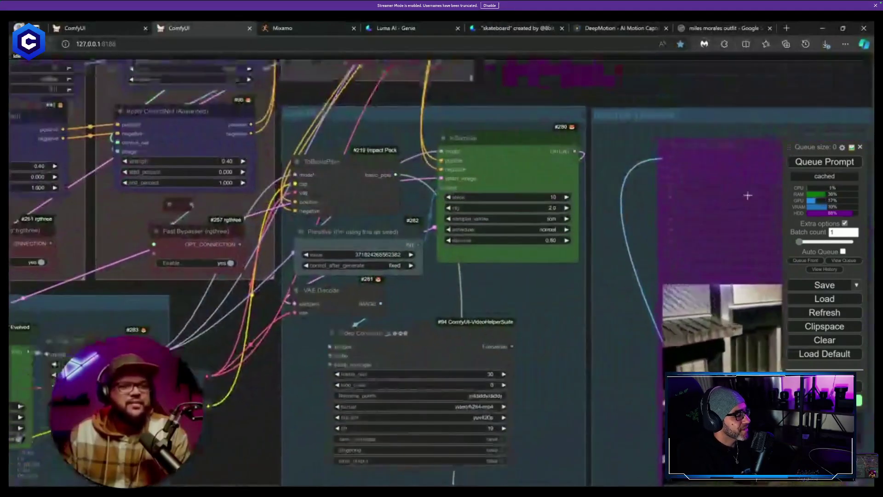
pyautogui.scroll(1, 414, 269)
pyautogui.moveTo(414, 269); pyautogui.dragTo(696, 470)
pyautogui.moveTo(202, 442); pyautogui.dragTo(719, 302)
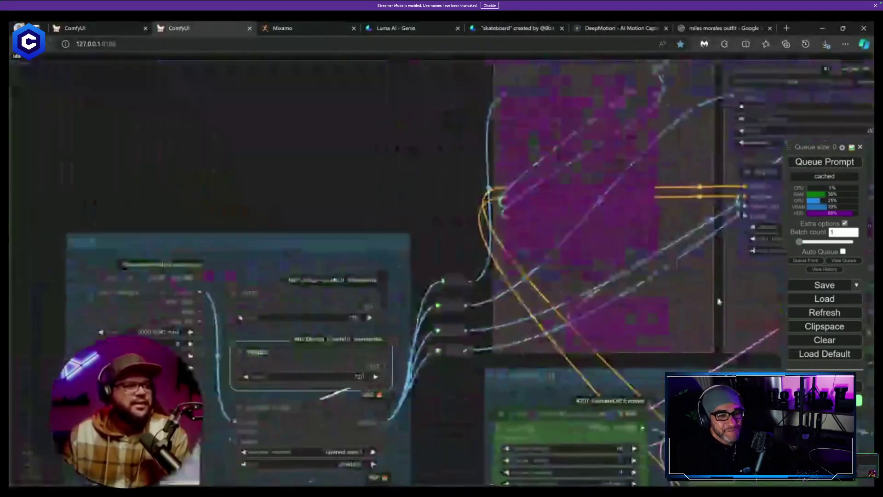
pyautogui.moveTo(444, 351); pyautogui.dragTo(487, 265)
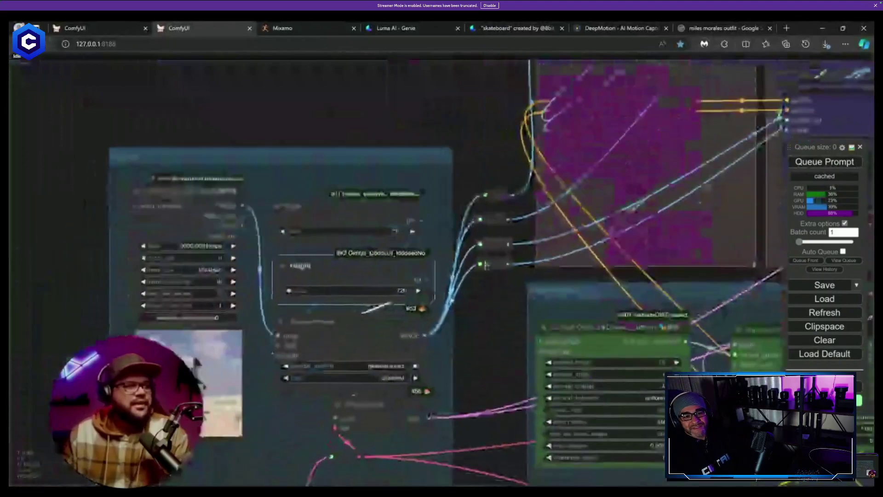
# Queue the workflow for generation and bring the sampler and Video Combine nodes into view.
pyautogui.click(844, 165)
pyautogui.moveTo(522, 368); pyautogui.dragTo(17, 318)
pyautogui.moveTo(238, 322); pyautogui.dragTo(462, 247)
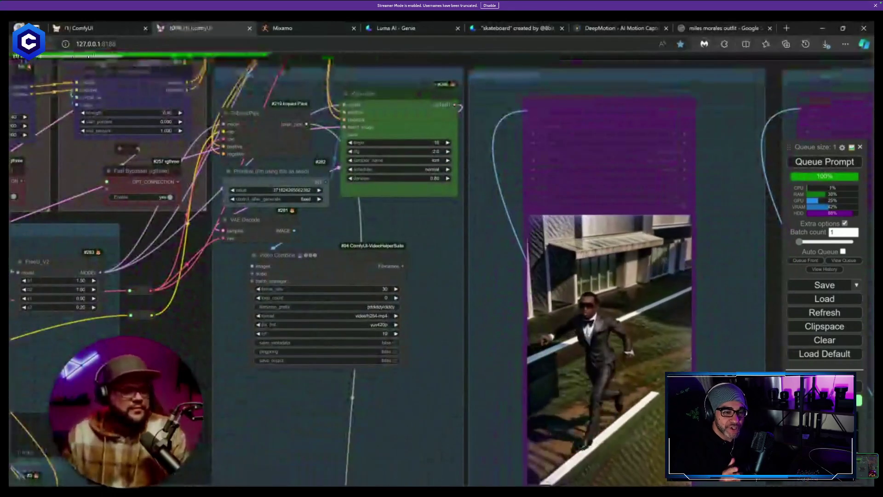
# Check the ControlNet preview images during generation and display the running and pending queue.
pyautogui.moveTo(398, 476)
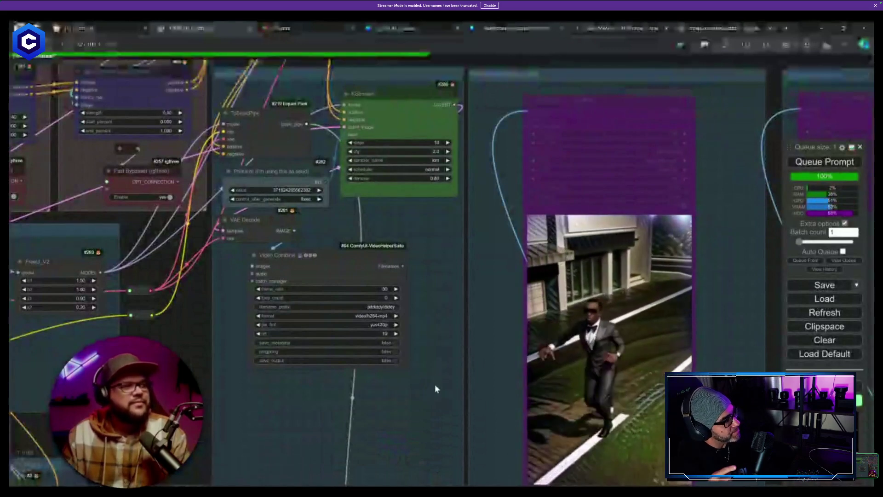
pyautogui.moveTo(435, 384); pyautogui.dragTo(487, 207)
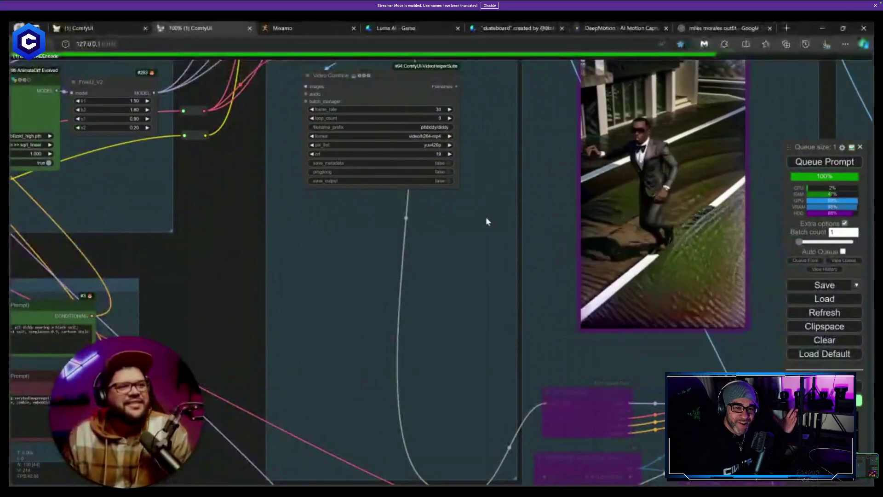
pyautogui.scroll(-2, 525, 213)
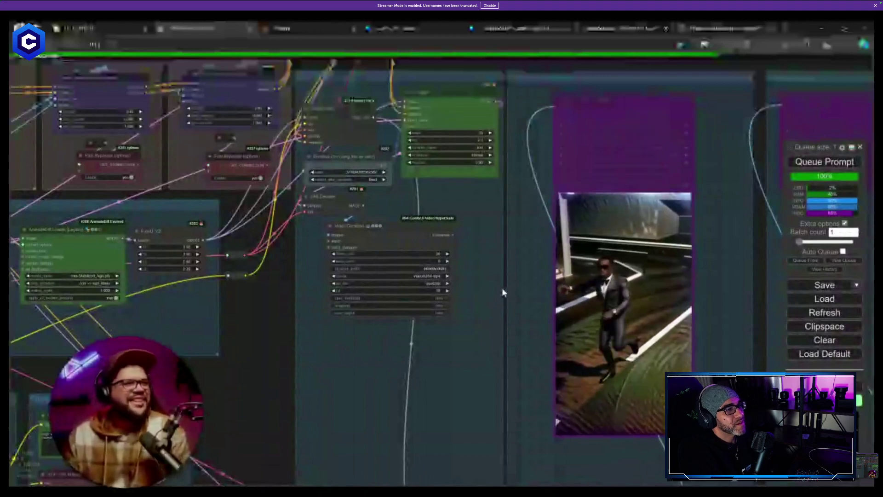
pyautogui.scroll(-5, 374, 396)
pyautogui.scroll(5, 371, 177)
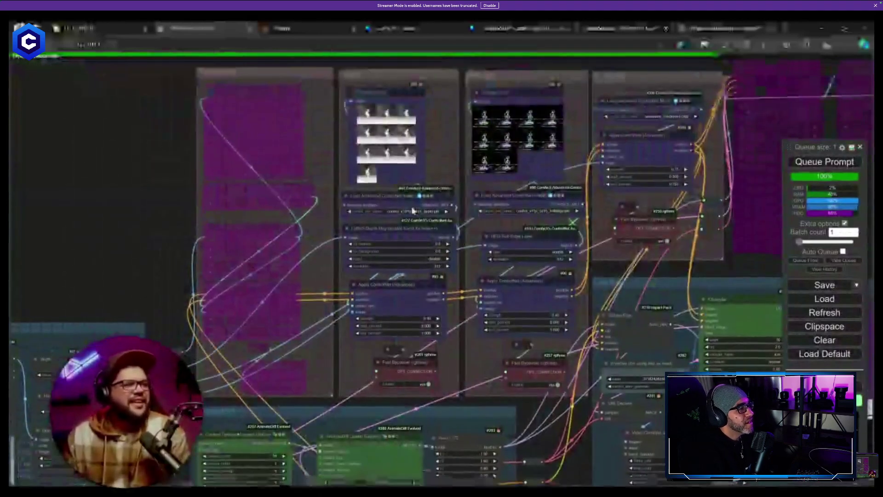
pyautogui.click(843, 260)
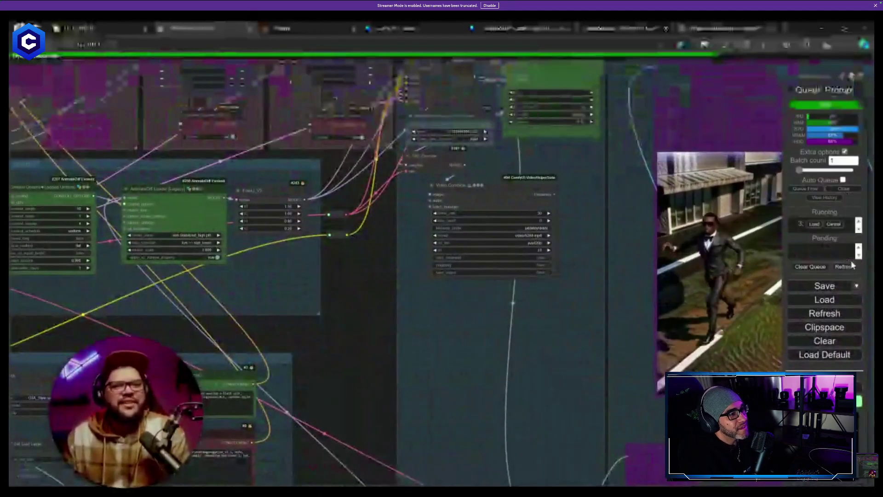
# Move the VAE Encode node from the Input group into the AnimateDiff group, below the FreeU_V2 node.
pyautogui.moveTo(435, 349); pyautogui.dragTo(537, 402)
pyautogui.moveTo(538, 343); pyautogui.dragTo(498, 457)
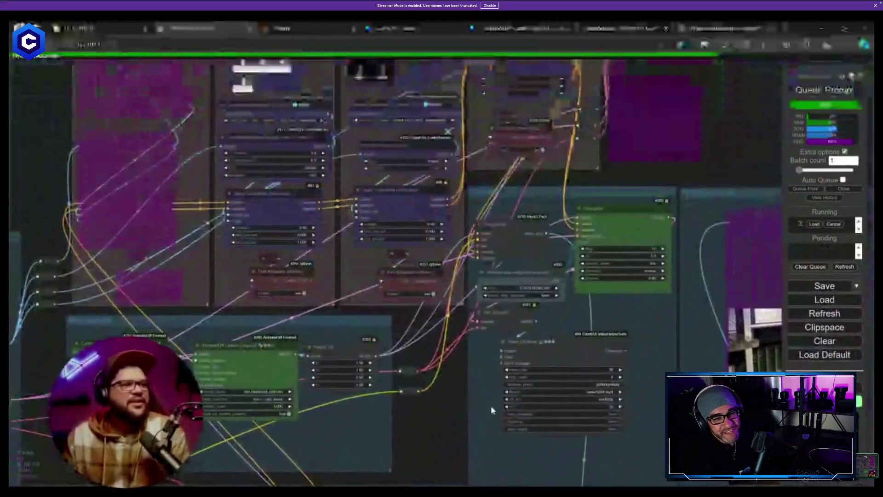
pyautogui.scroll(-2, 573, 282)
pyautogui.scroll(-2, 506, 230)
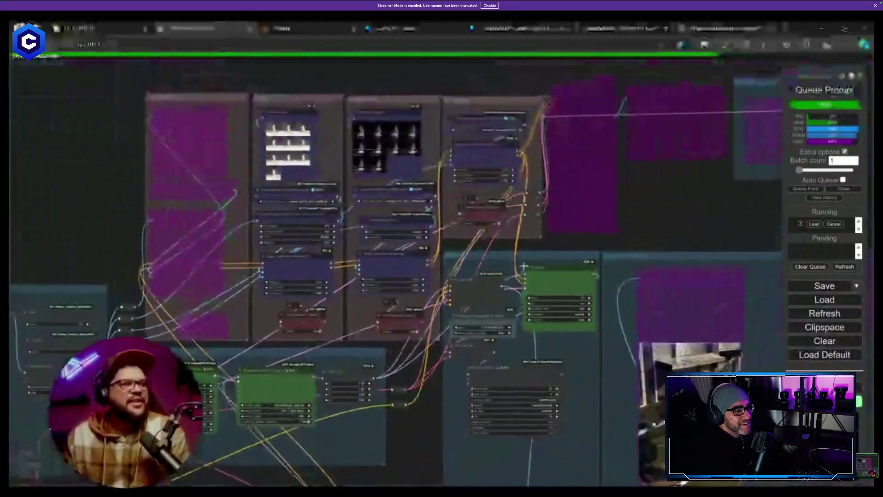
pyautogui.moveTo(432, 428); pyautogui.dragTo(634, 327)
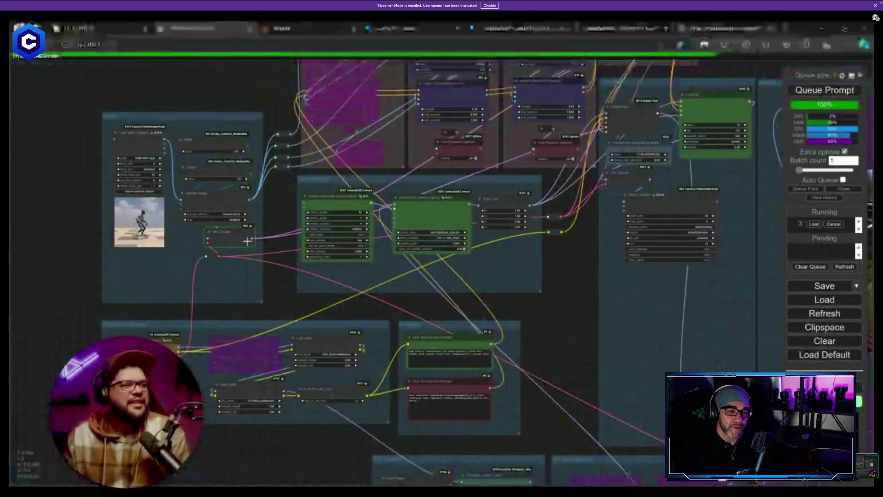
pyautogui.moveTo(247, 241); pyautogui.dragTo(528, 269)
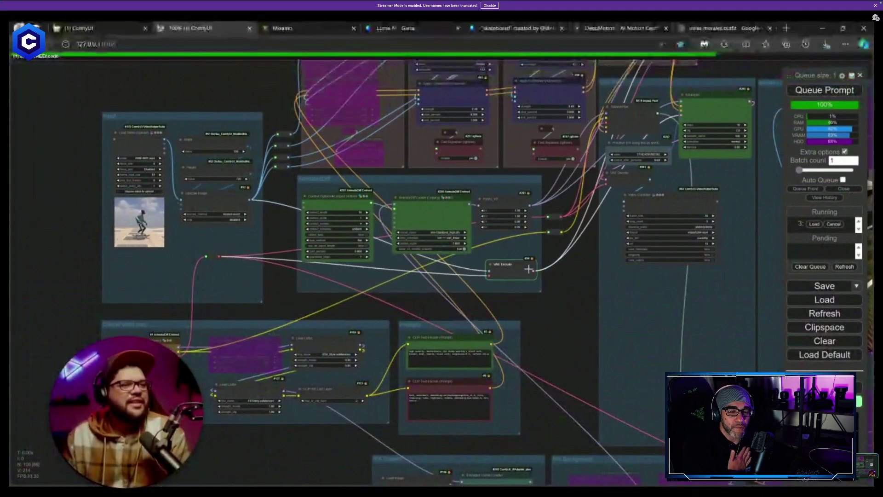
# Reposition the Video Combine node directly beneath the VAE Decode node, aligned with its edge.
pyautogui.moveTo(494, 310); pyautogui.dragTo(353, 492)
pyautogui.scroll(1, 357, 406)
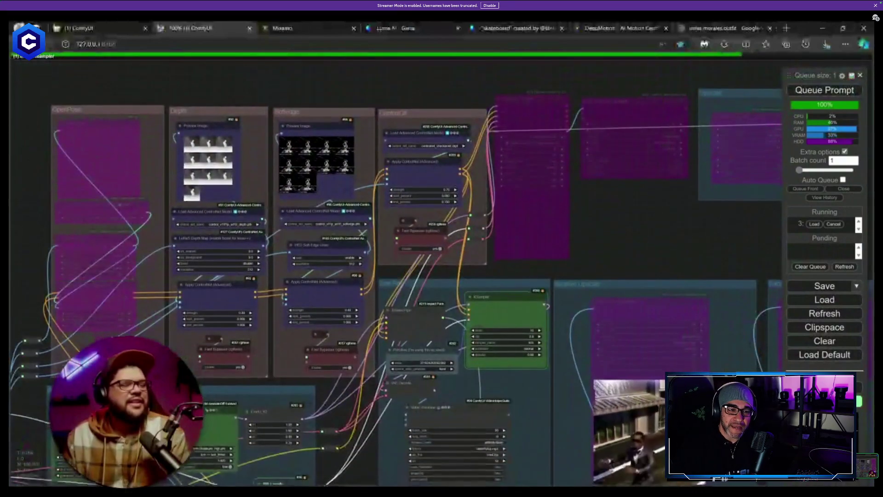
pyautogui.moveTo(353, 492); pyautogui.dragTo(341, 365)
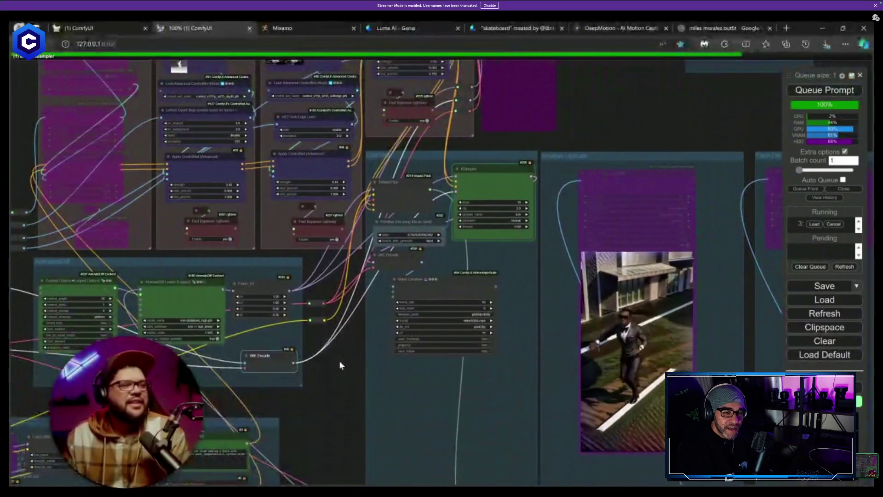
pyautogui.moveTo(352, 396); pyautogui.dragTo(501, 124)
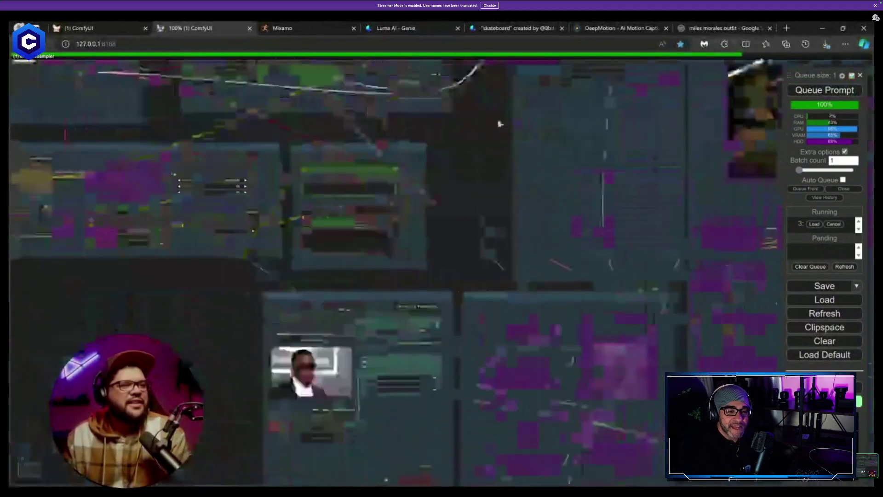
pyautogui.moveTo(509, 223); pyautogui.dragTo(345, 375)
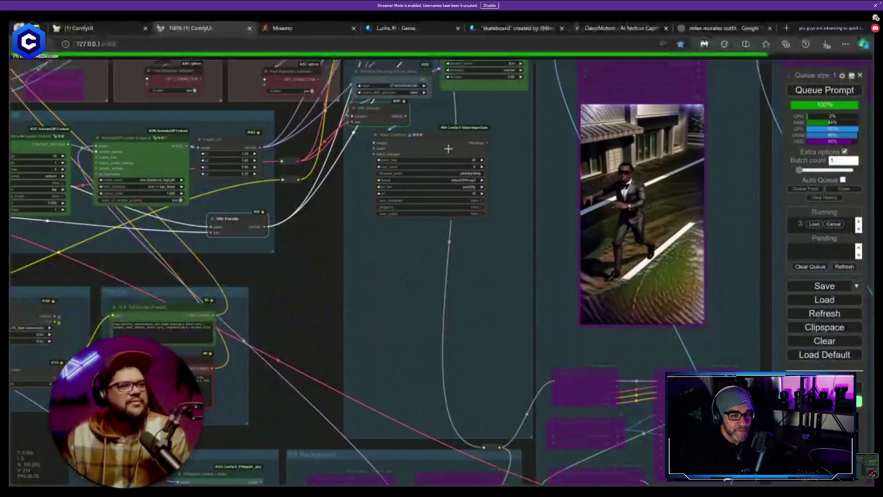
pyautogui.moveTo(449, 142); pyautogui.dragTo(430, 146)
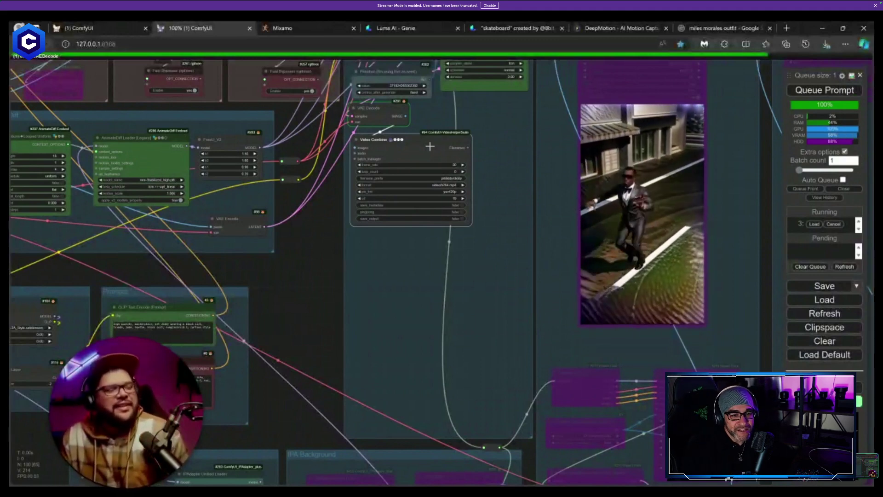
pyautogui.moveTo(427, 146); pyautogui.dragTo(428, 145)
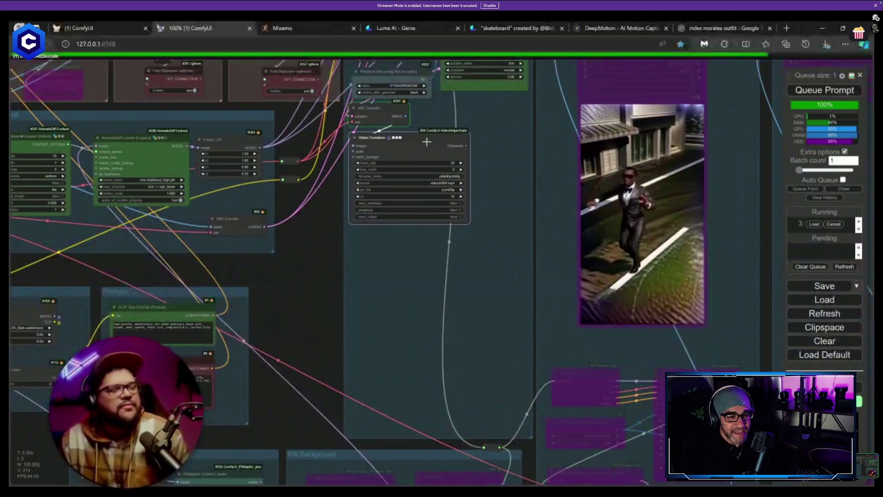
# Close Blender from outside the workflow, saving the changes to the skateboarding mask file.
pyautogui.rightClick(600, 479)
pyautogui.click(620, 473)
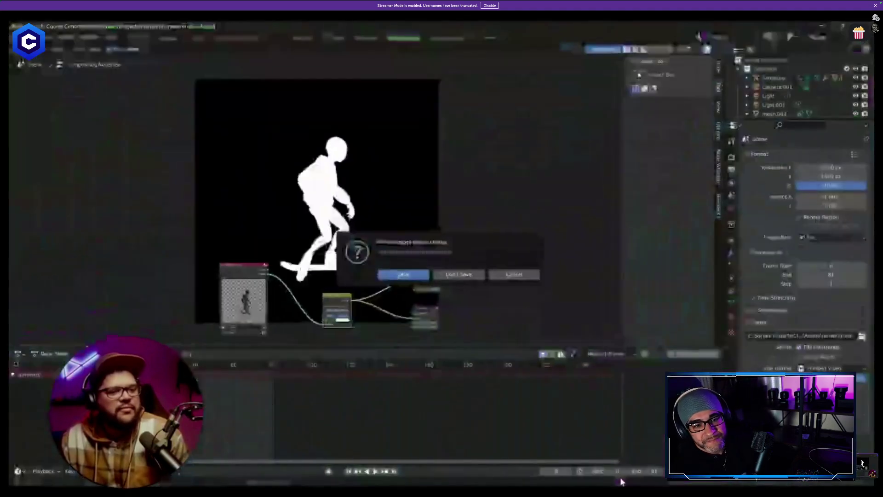
pyautogui.click(413, 275)
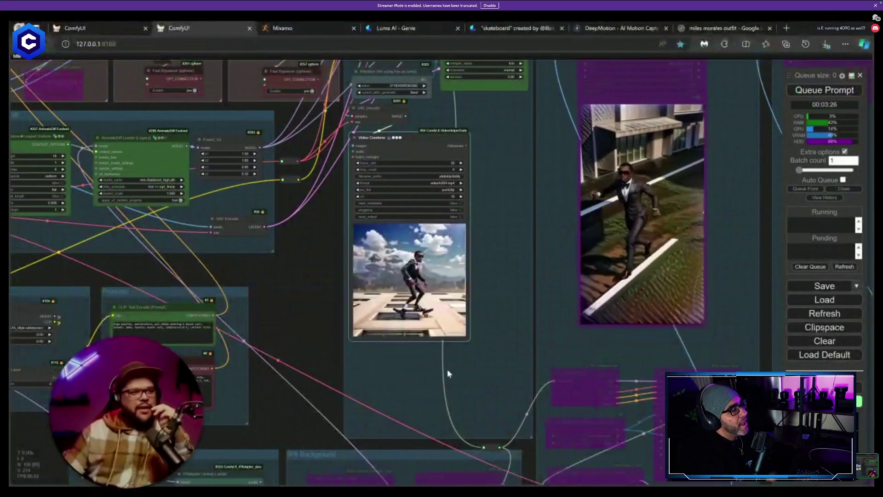
# Examine the generated clip of the suited man skateboarding up close in the Video Combine node.
pyautogui.scroll(6, 440, 329)
pyautogui.scroll(5, 440, 328)
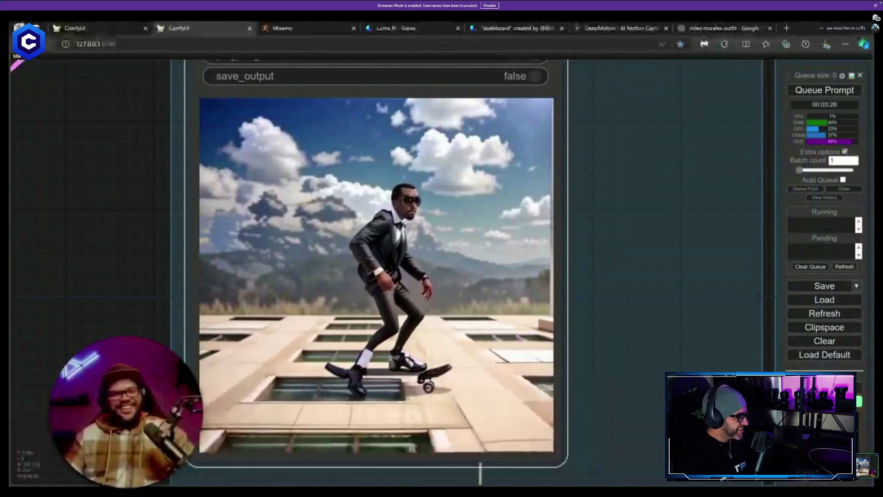
pyautogui.scroll(-4, 639, 299)
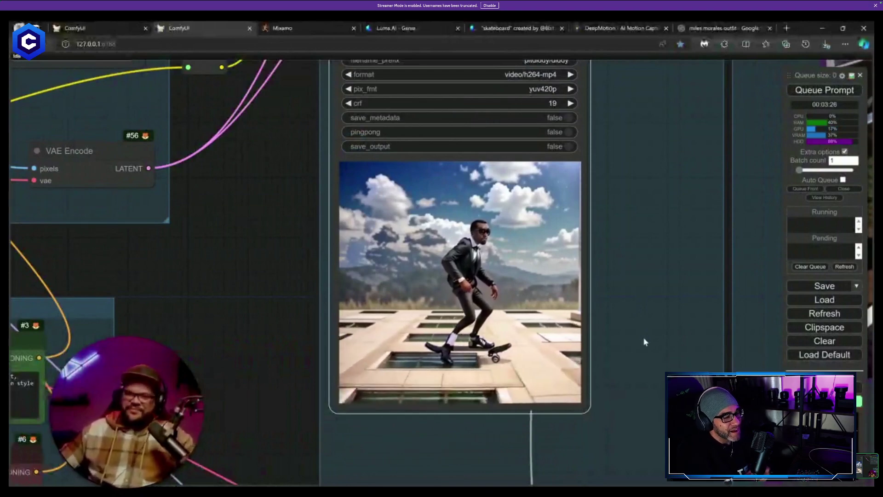
pyautogui.scroll(4, 543, 308)
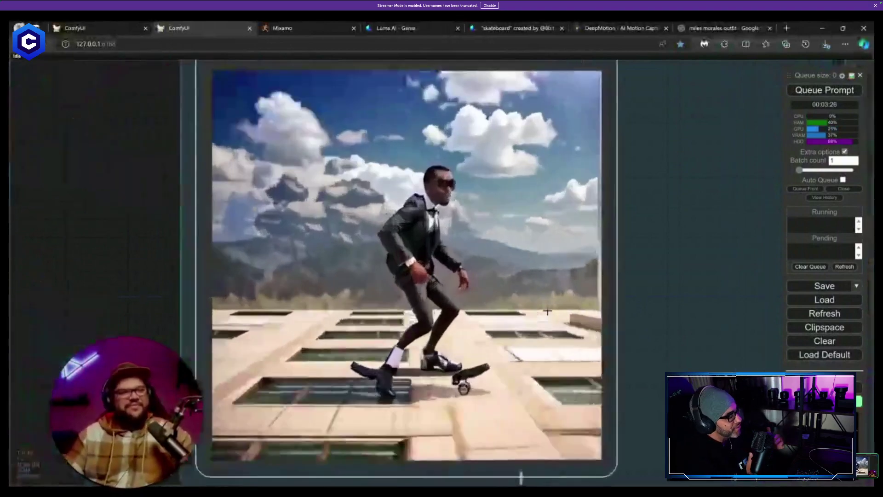
pyautogui.moveTo(548, 270); pyautogui.dragTo(632, 278)
pyautogui.scroll(1, 608, 276)
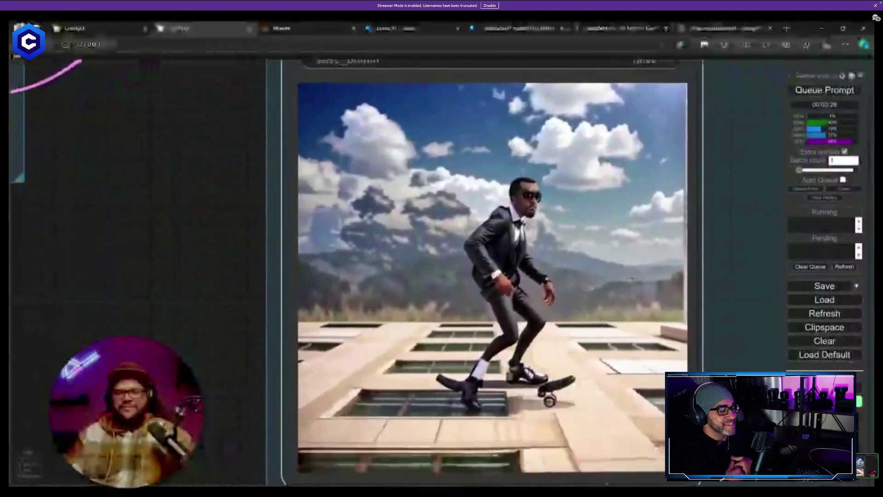